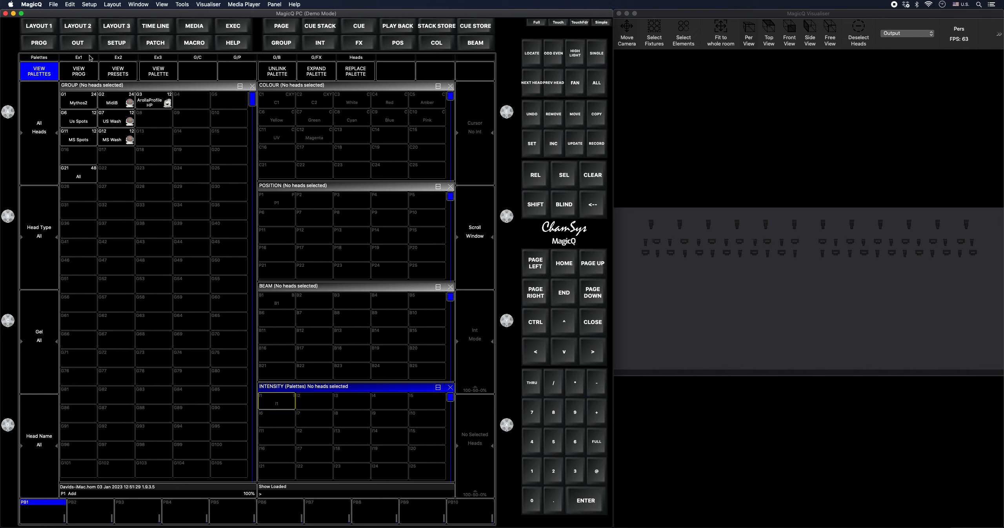
click(118, 56)
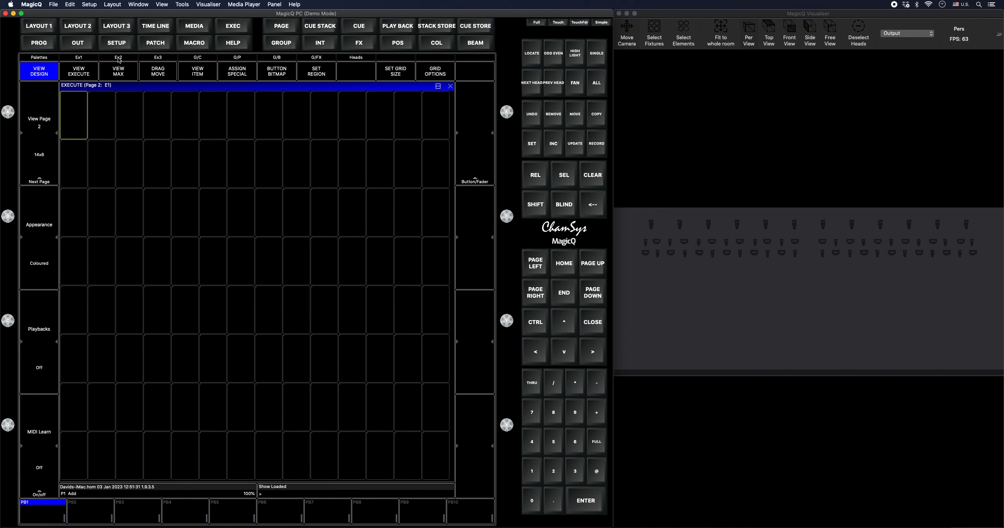
click(48, 58)
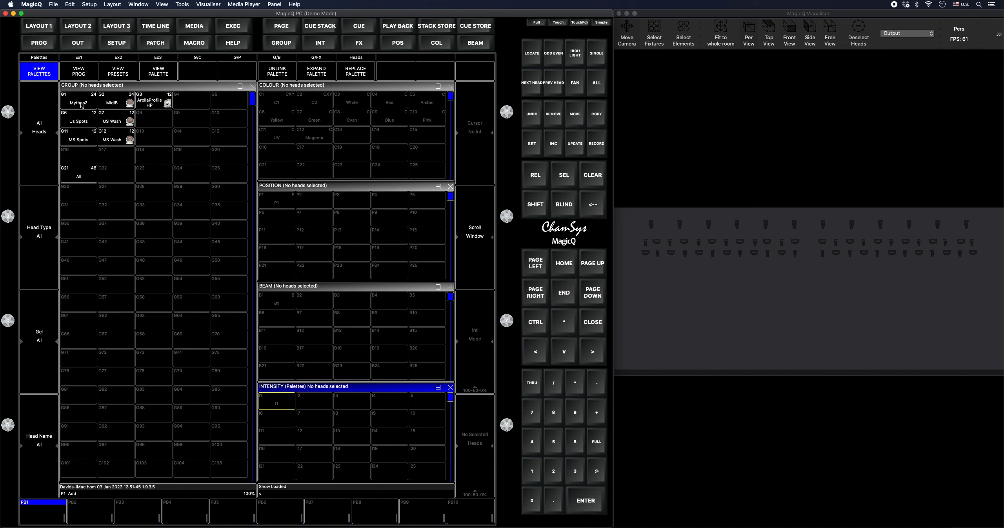
Step: Select the Mythos2 group and bring its heads to full intensity
click(80, 102)
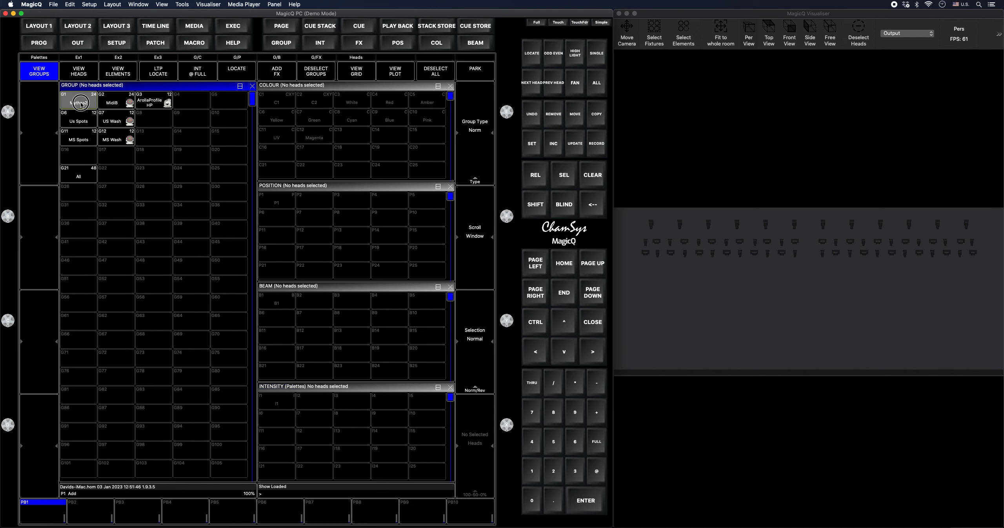
click(199, 71)
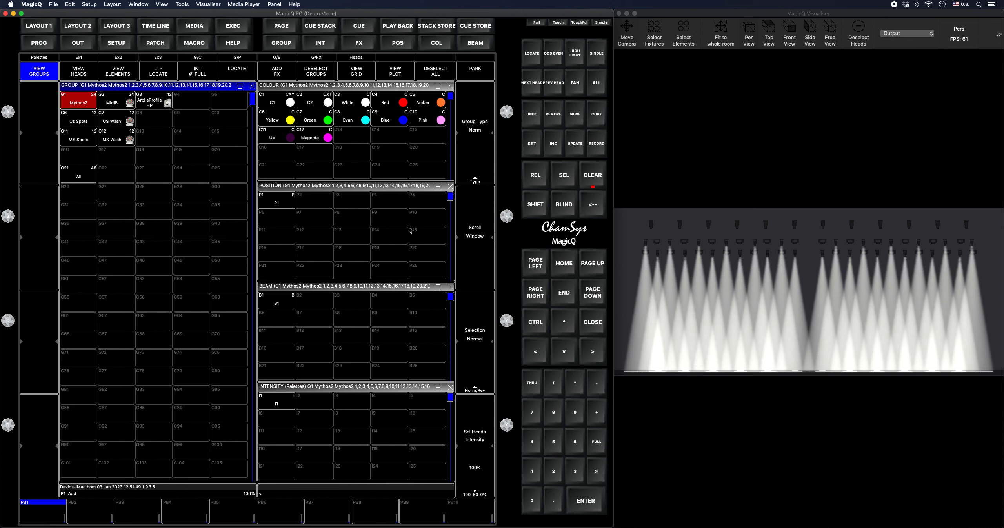
click(778, 383)
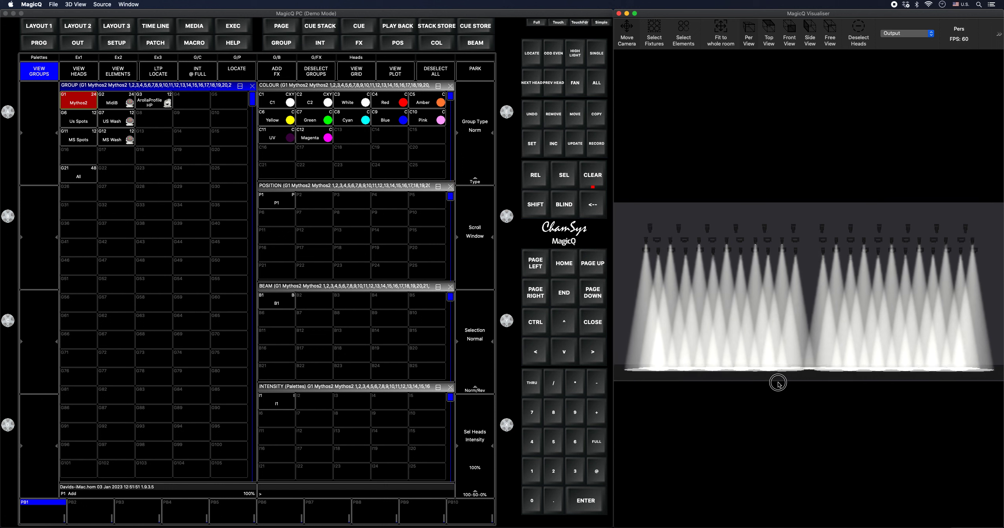
drag(779, 383, 784, 383)
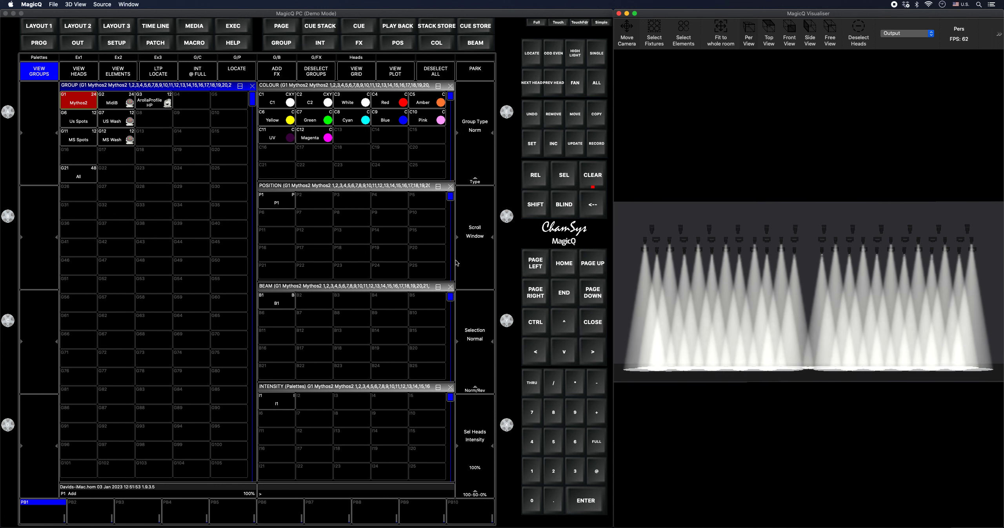
Step: Adjust the Mythos2 heads' position to tilt 91 and pan 128
click(391, 190)
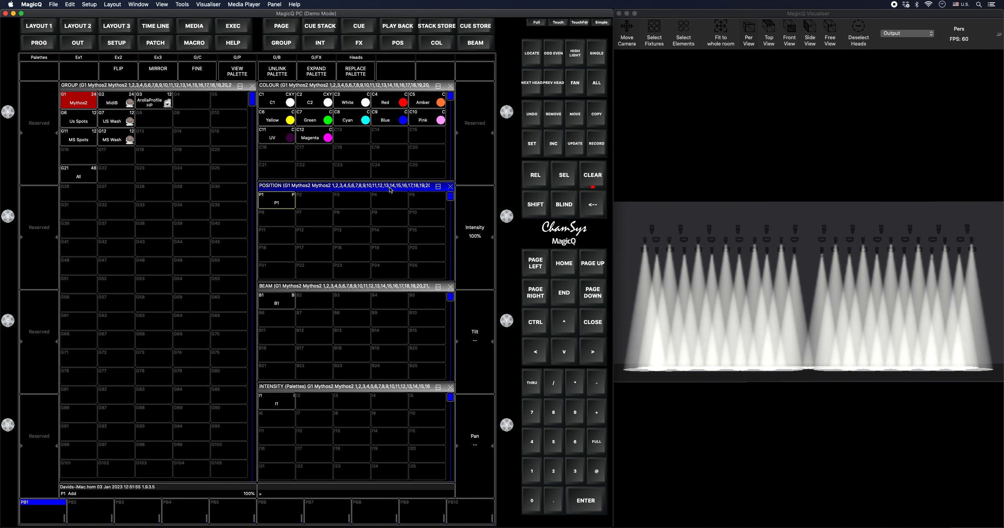
scroll(472, 360, up, 5)
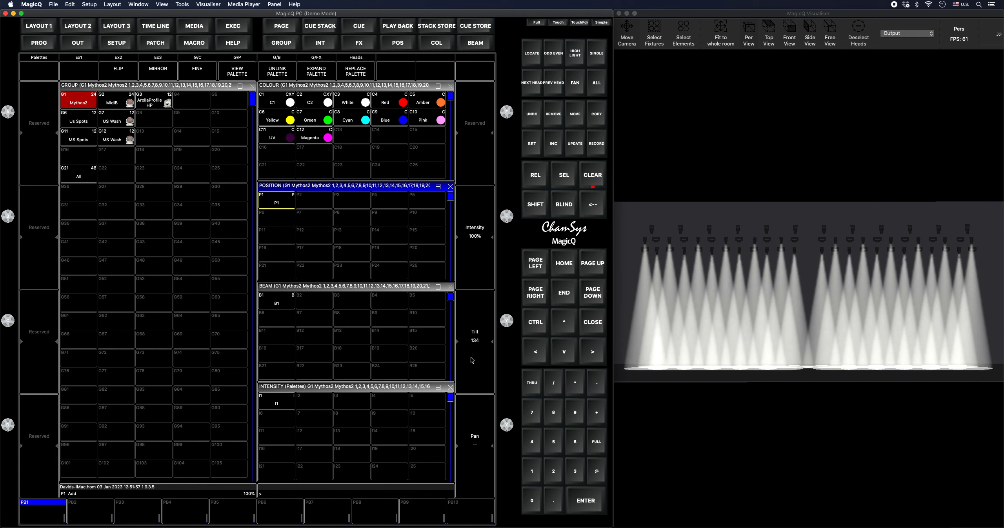
scroll(472, 360, down, 5)
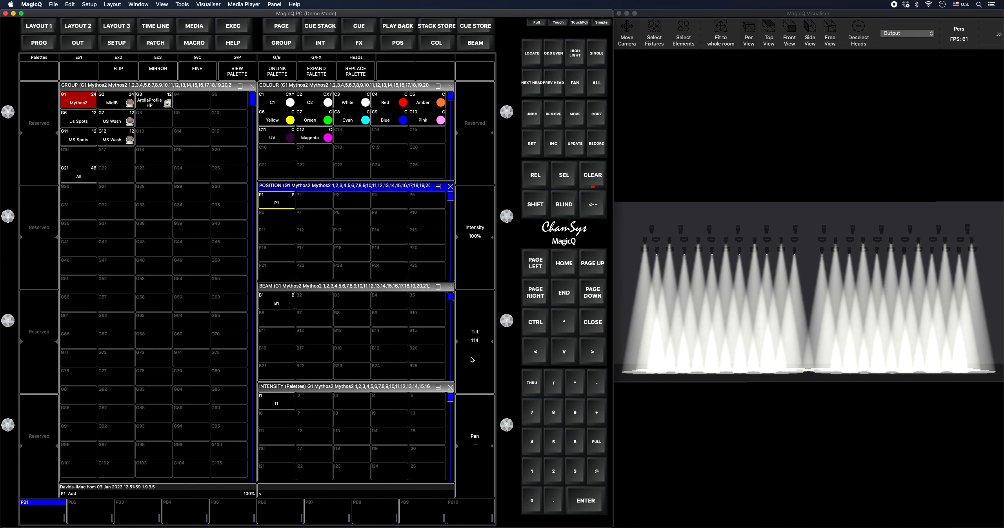
scroll(472, 360, down, 2)
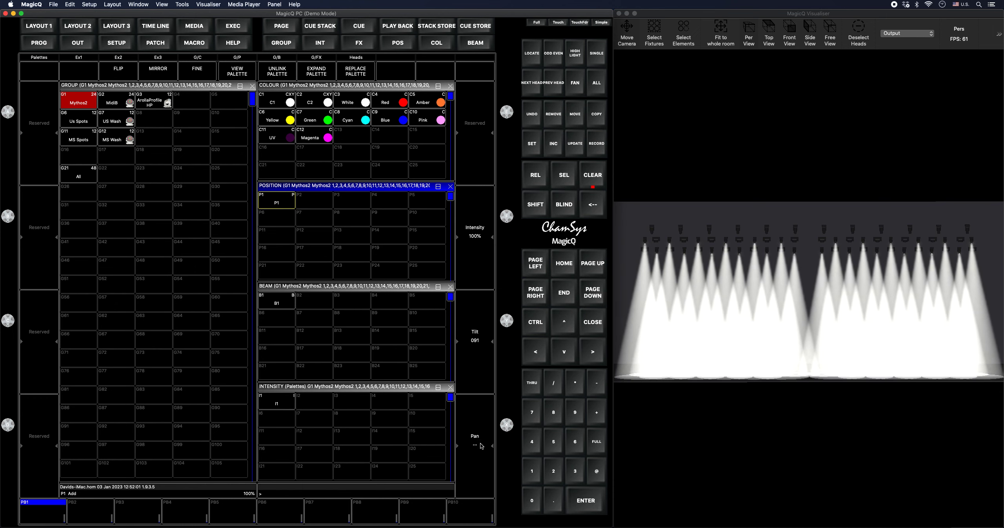
scroll(481, 458, up, 3)
Step: Record the position attributes only as position palette P2, named H1
click(597, 144)
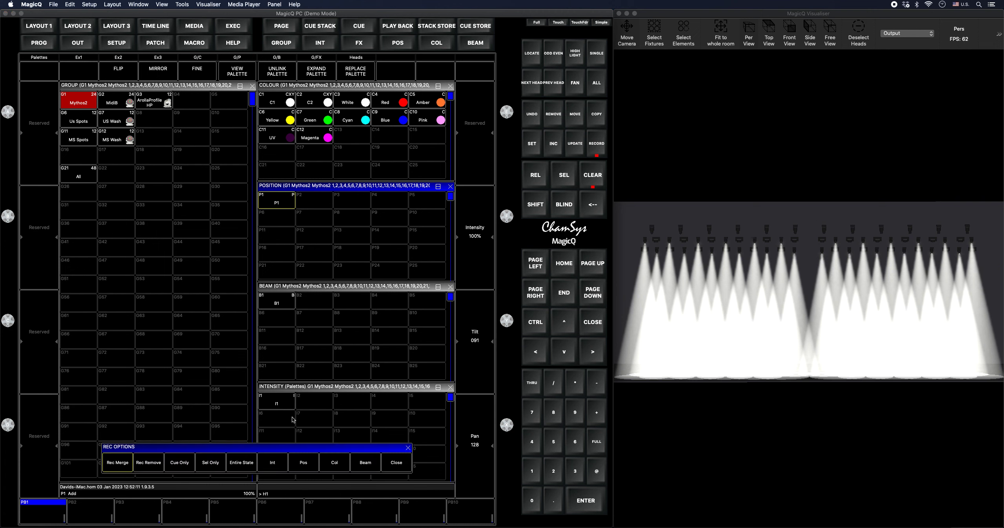
click(308, 466)
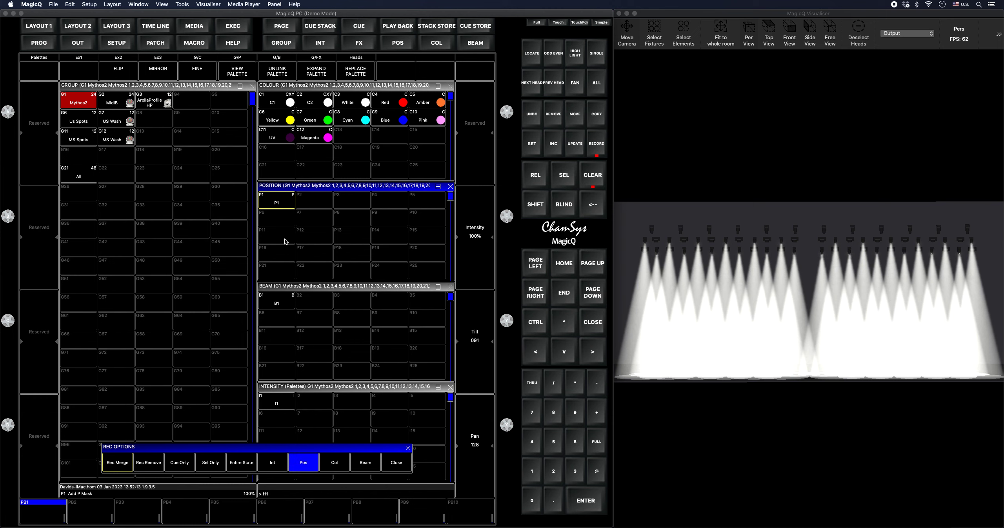
click(316, 200)
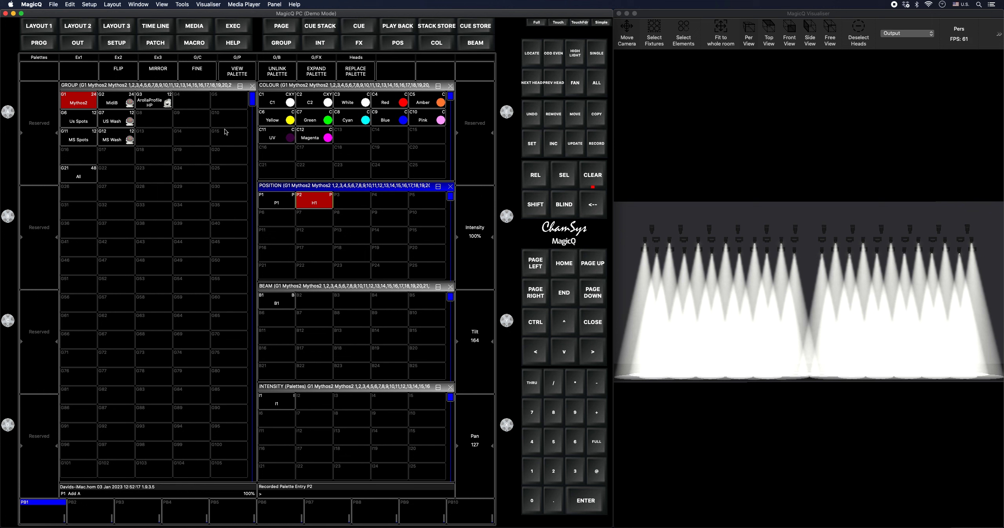
Step: Select the Us Spots group and spread its pan with an asymmetric fan without parts or segments
click(83, 120)
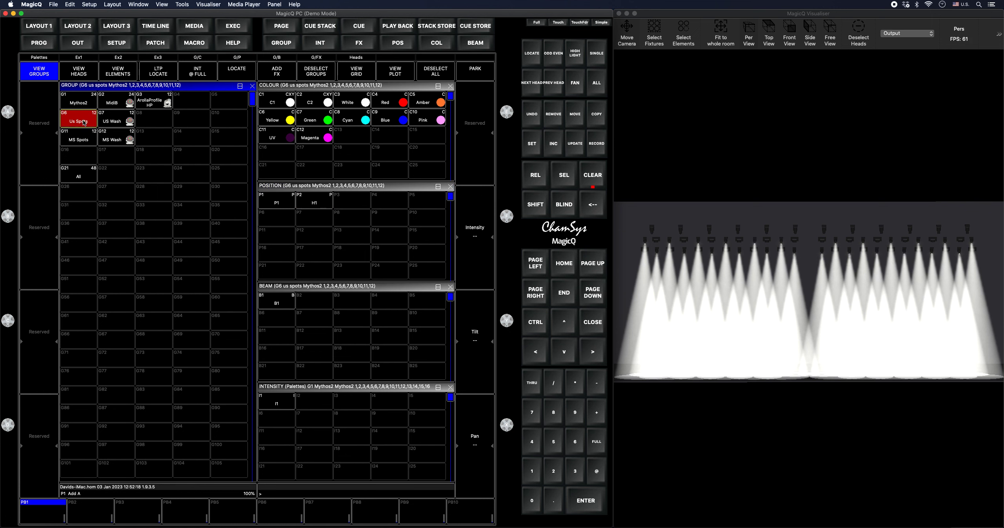
click(573, 92)
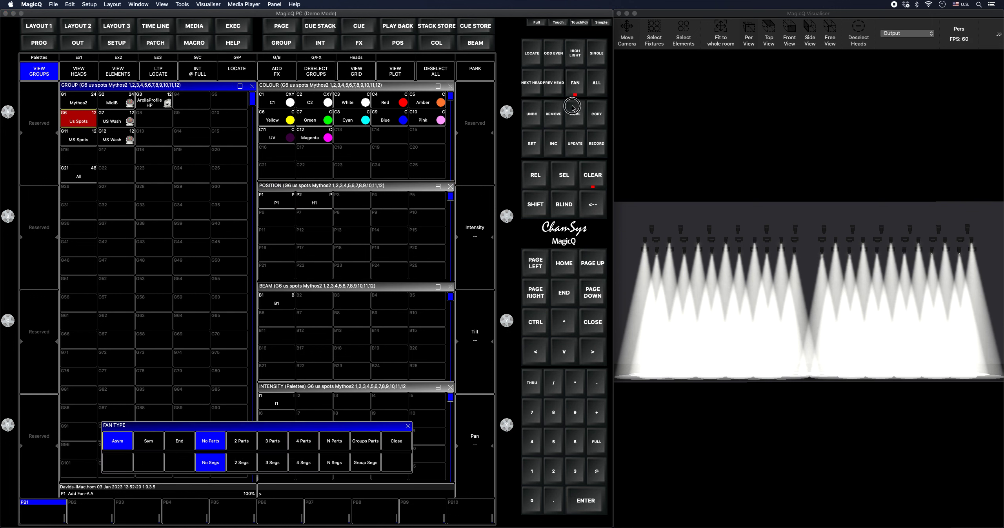
click(575, 85)
scroll(477, 459, up, 5)
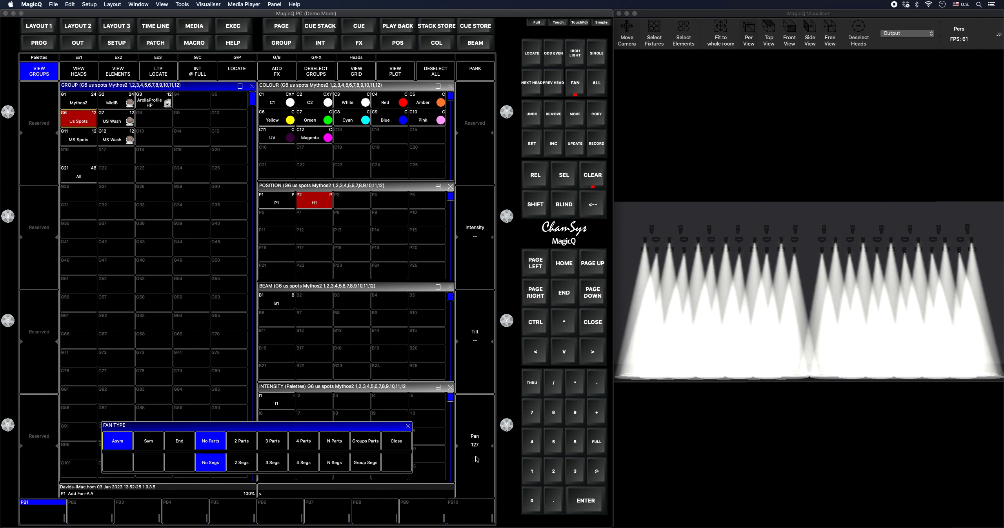
Step: Select the MS Spots group and fan its pan asymmetrically without parts or segments
click(73, 140)
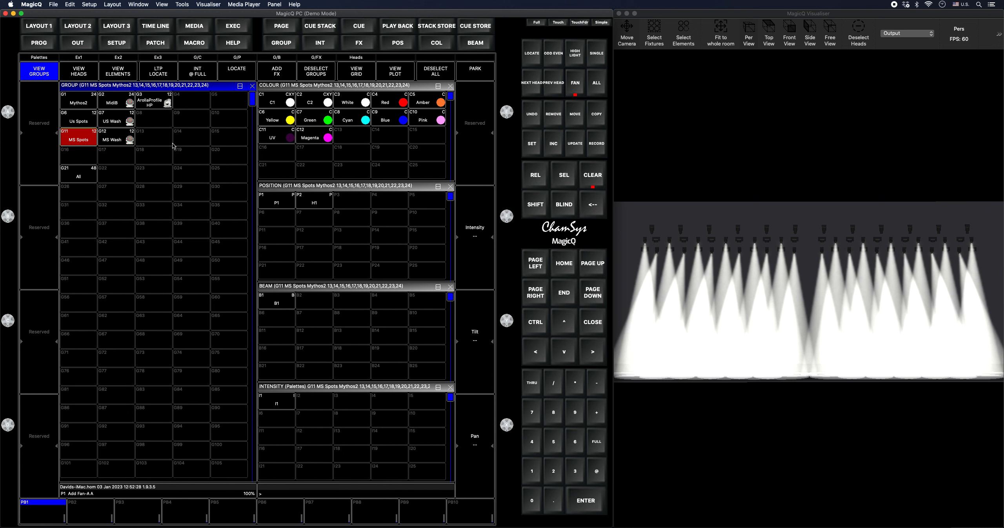
click(575, 83)
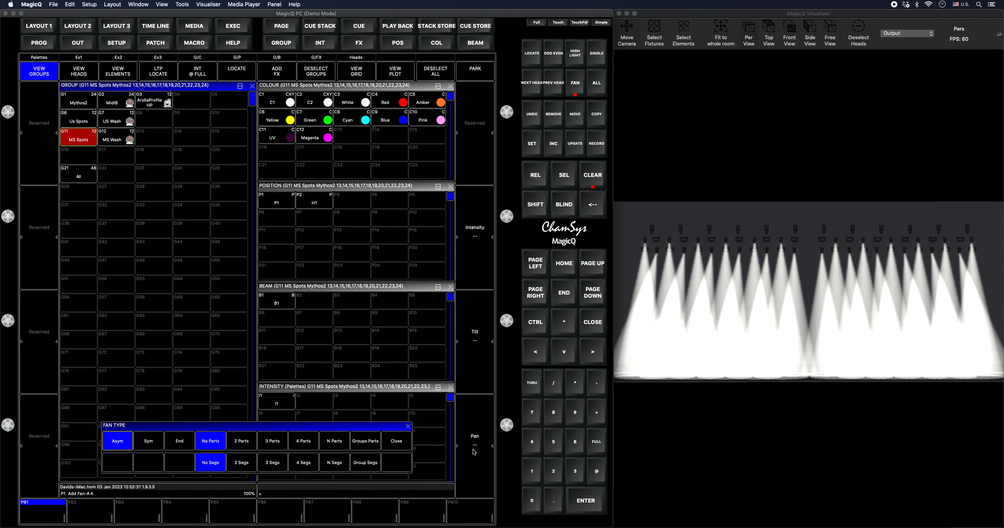
scroll(475, 449, up, 5)
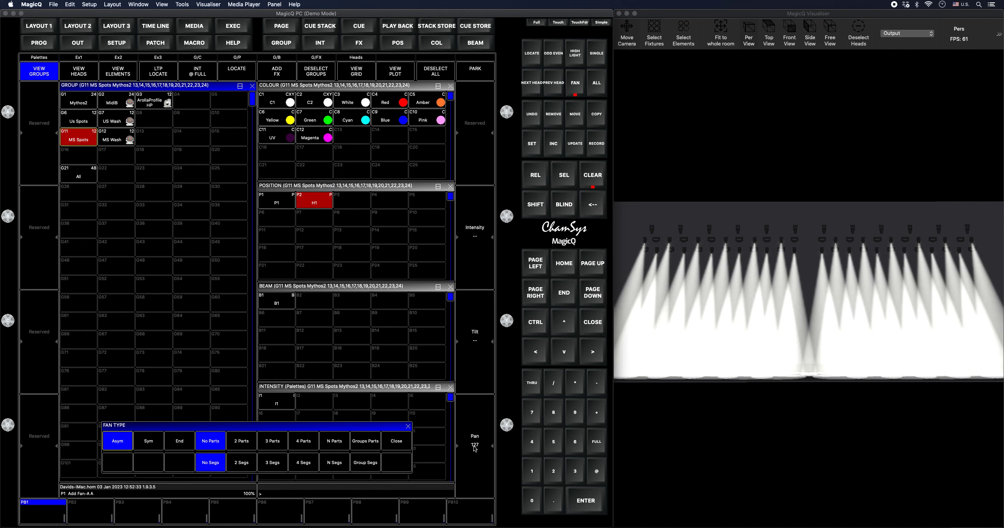
Step: Turn off the fan and record the fanned look as position palette P3, named H2
click(598, 145)
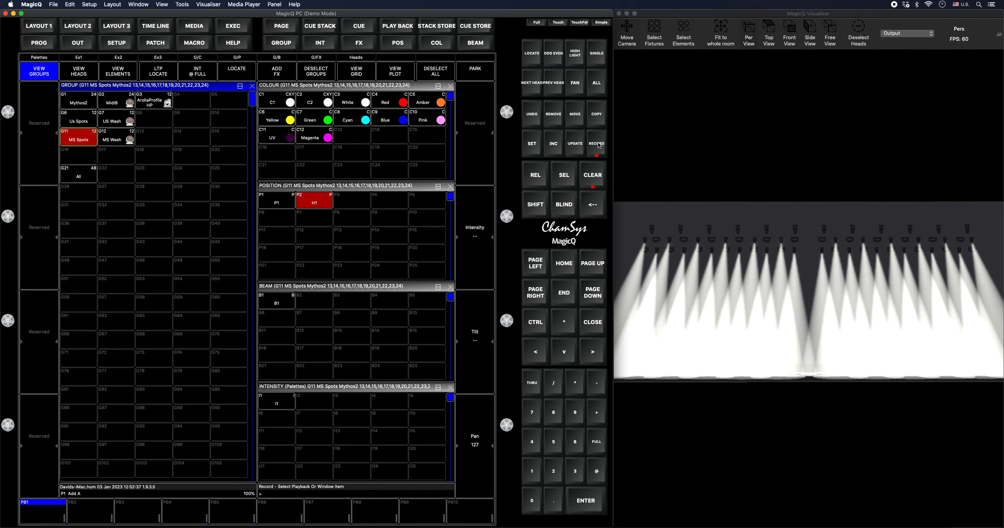
text(H2)
click(355, 203)
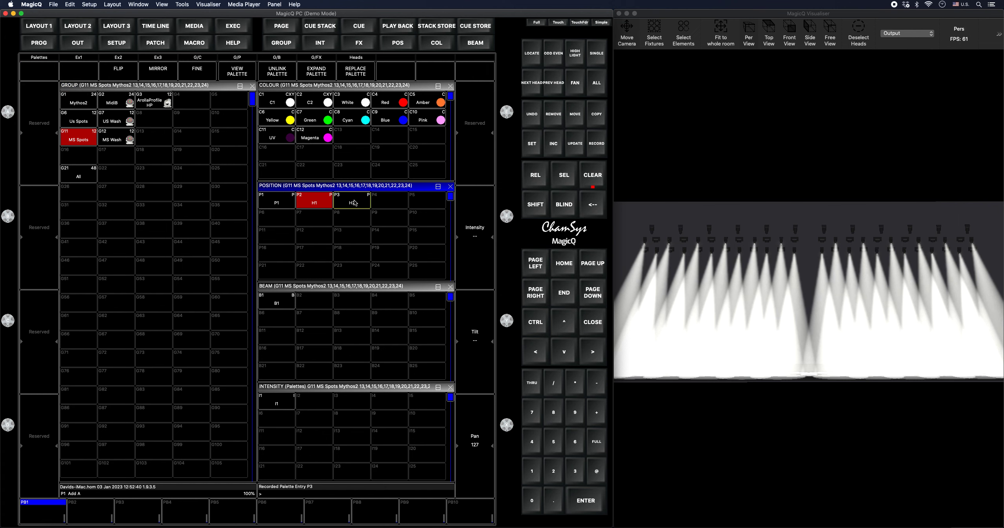
Step: Clear the programmer, then reselect the Mythos2 group and bring it to full intensity
click(592, 182)
click(81, 99)
click(197, 71)
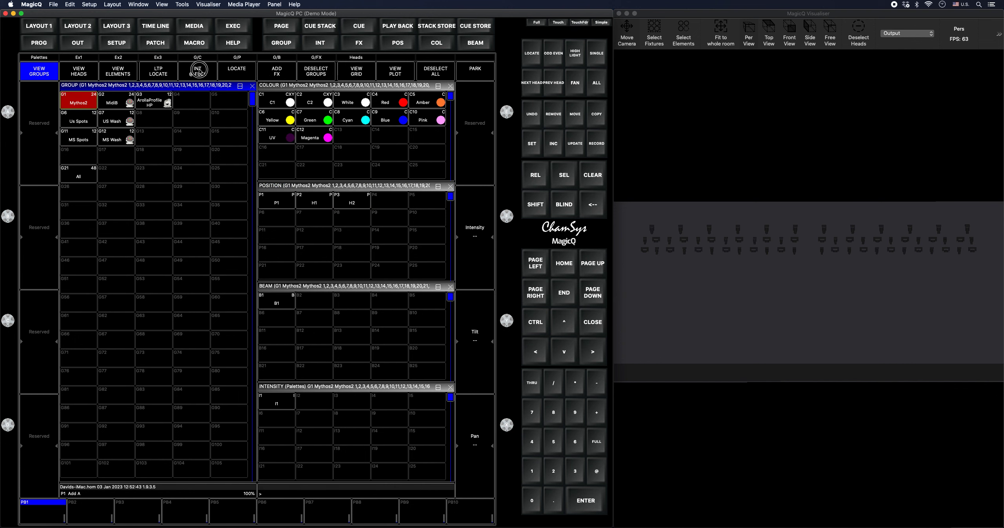
Step: Apply position palettes H1 and H2 to Mythos2 to compare them, keeping H1 with the group selected
click(313, 201)
click(357, 203)
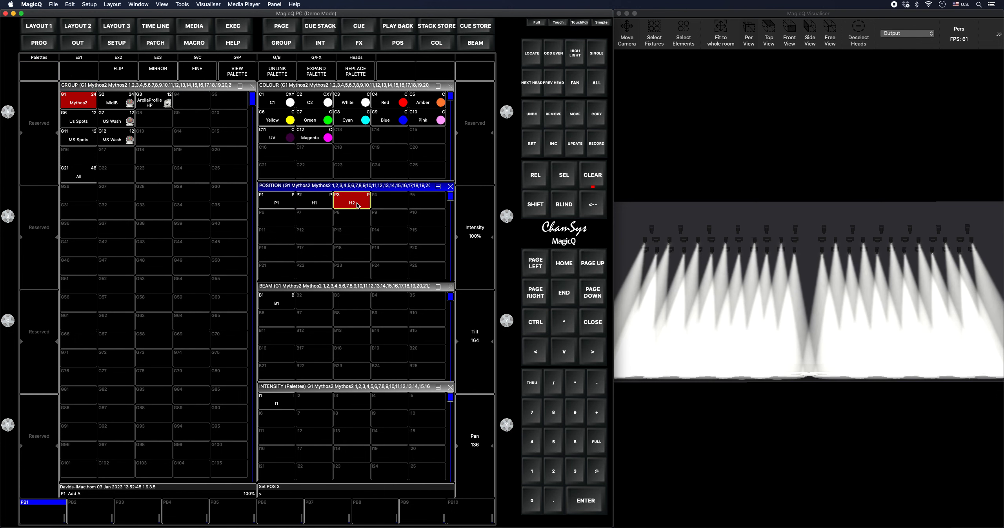
click(329, 203)
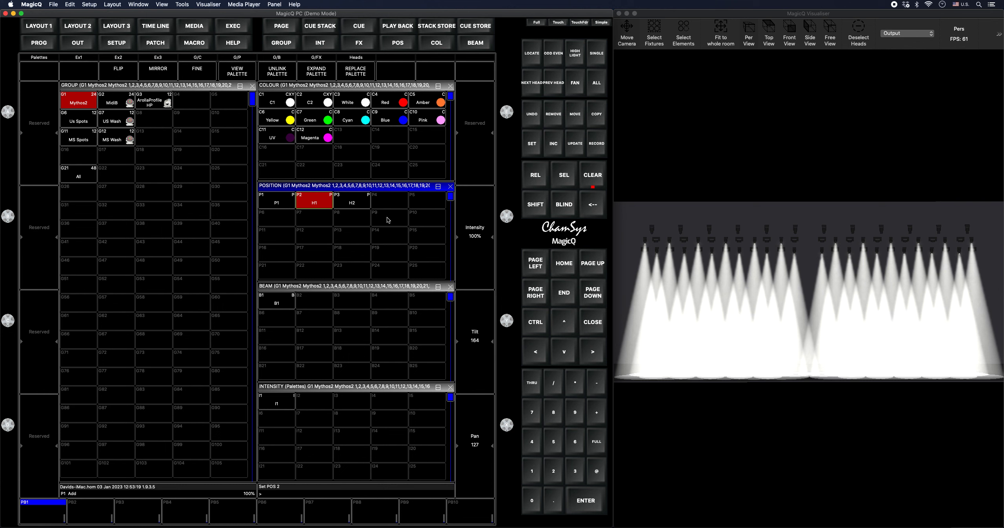
click(78, 106)
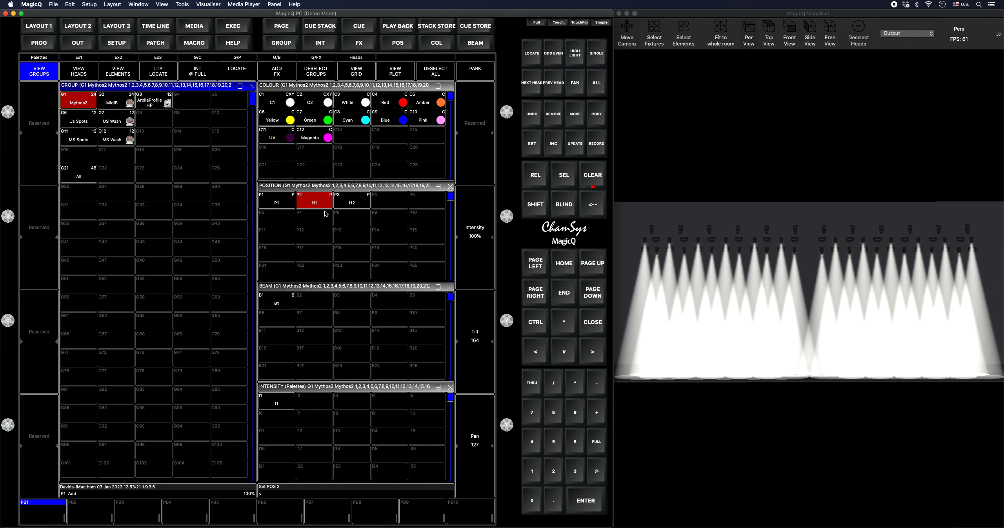
click(347, 203)
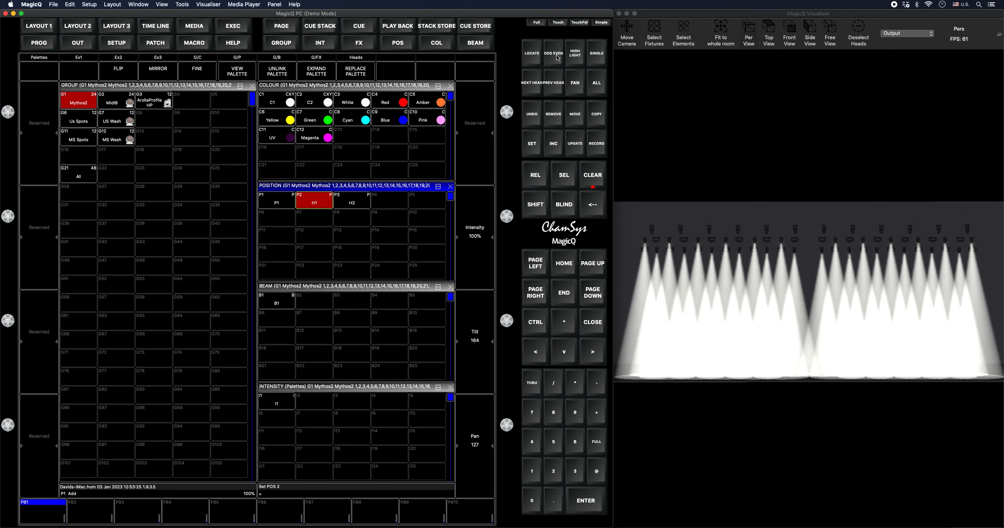
Step: Subselect Mythos2 by odd and even, panning the odd heads to 116 and the even heads to 140
click(553, 55)
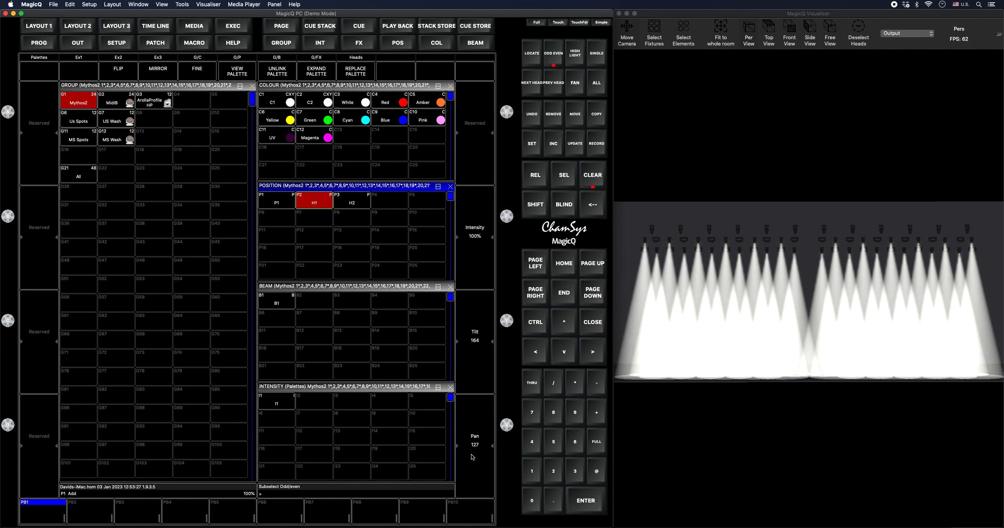
scroll(473, 457, down, 5)
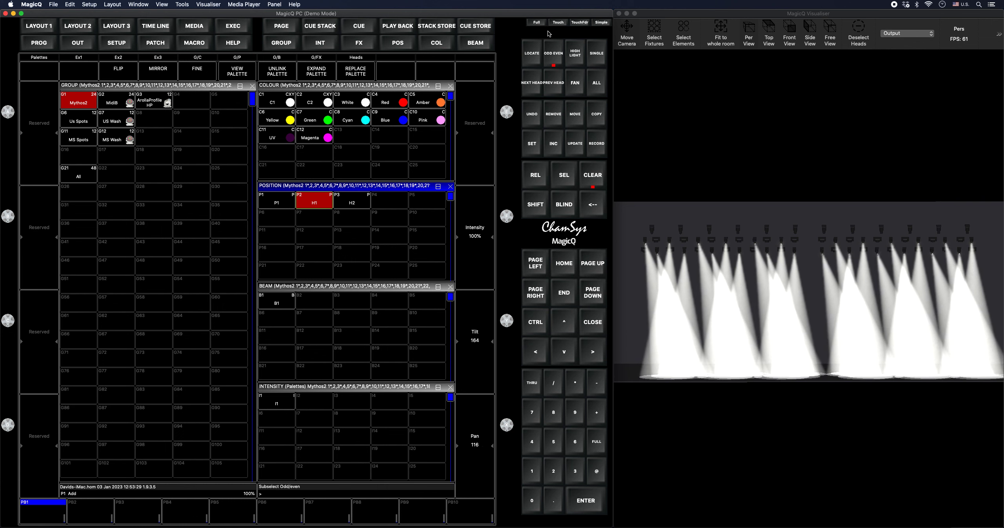
click(553, 55)
scroll(477, 451, up, 6)
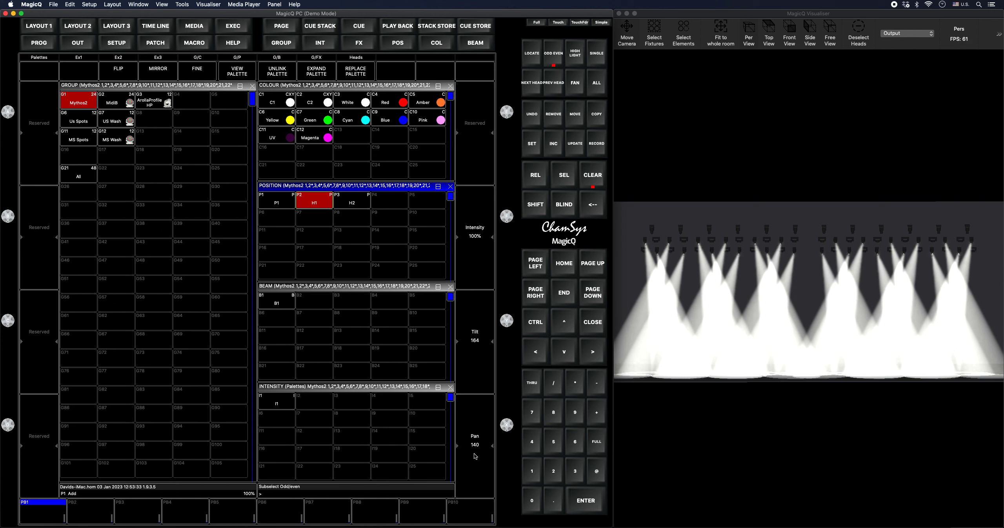
Step: Record the crossed look, position attributes only, as position palette P4, named X1
click(599, 146)
text(X)
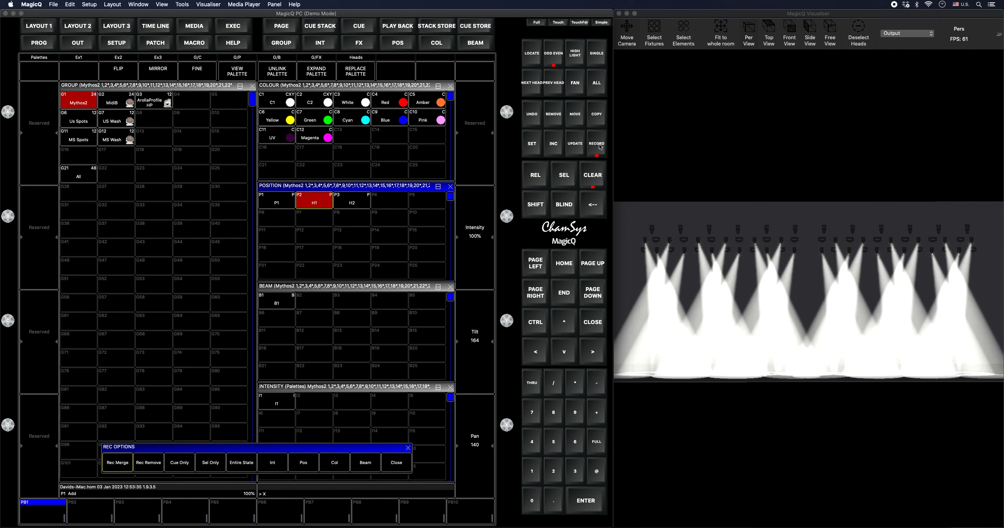
text(1)
click(303, 463)
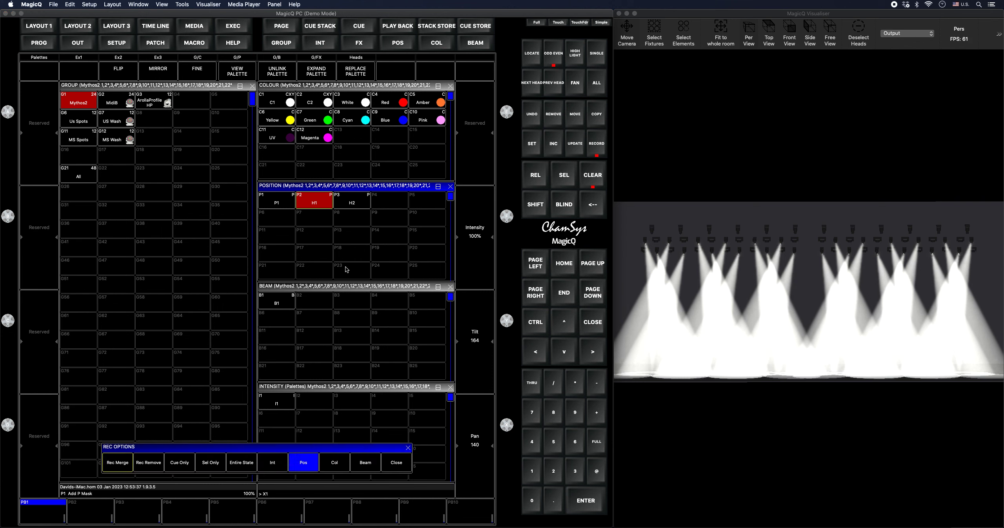
click(389, 201)
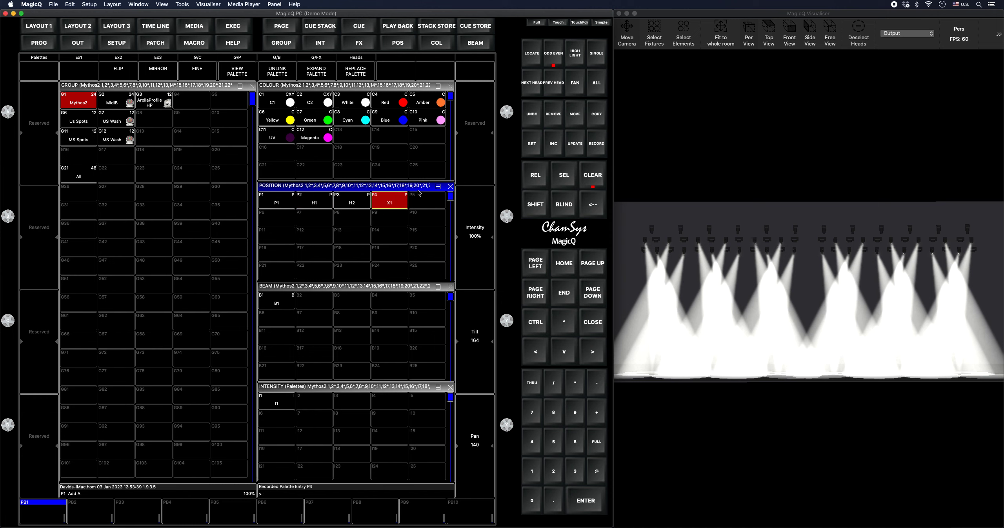
Step: Reverse the cross look by panning the even Mythos2 heads down and the odd heads up to 140
scroll(478, 439, down, 3)
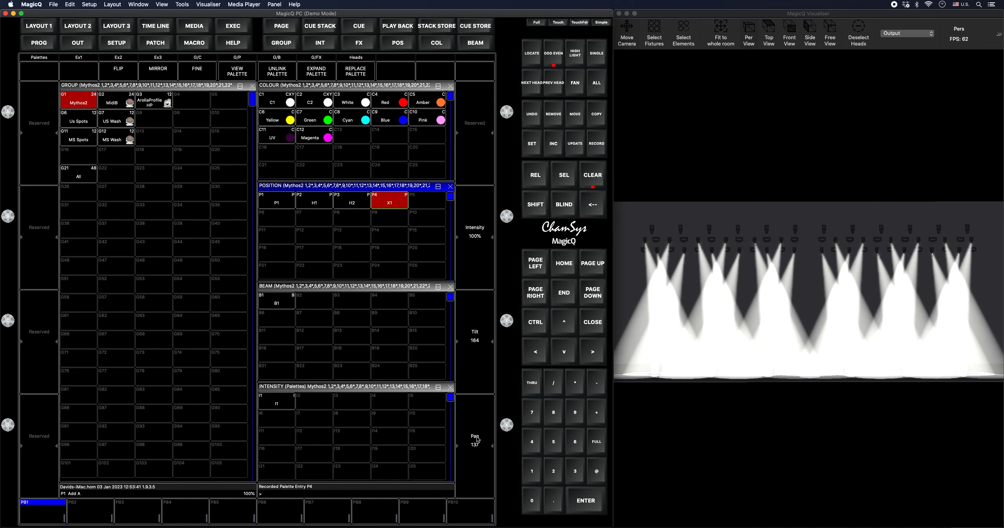
scroll(478, 440, down, 8)
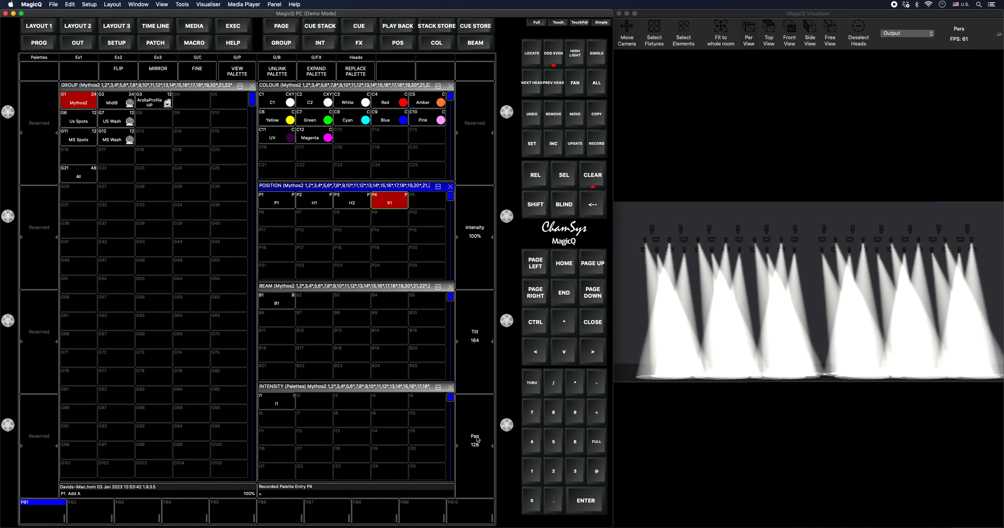
click(560, 57)
scroll(476, 447, up, 8)
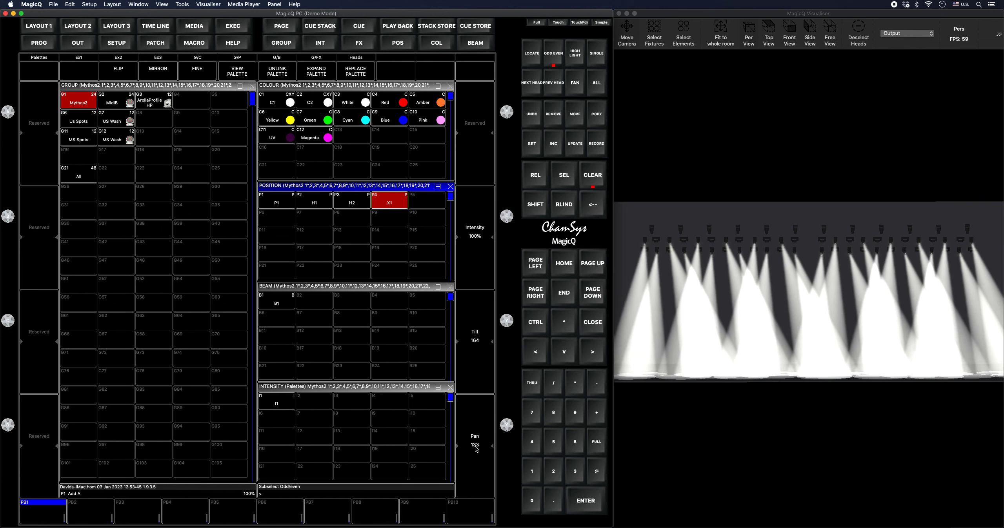
Step: Record the reversed cross look, position attributes only, as position palette P5, named X2
click(595, 145)
text(X2)
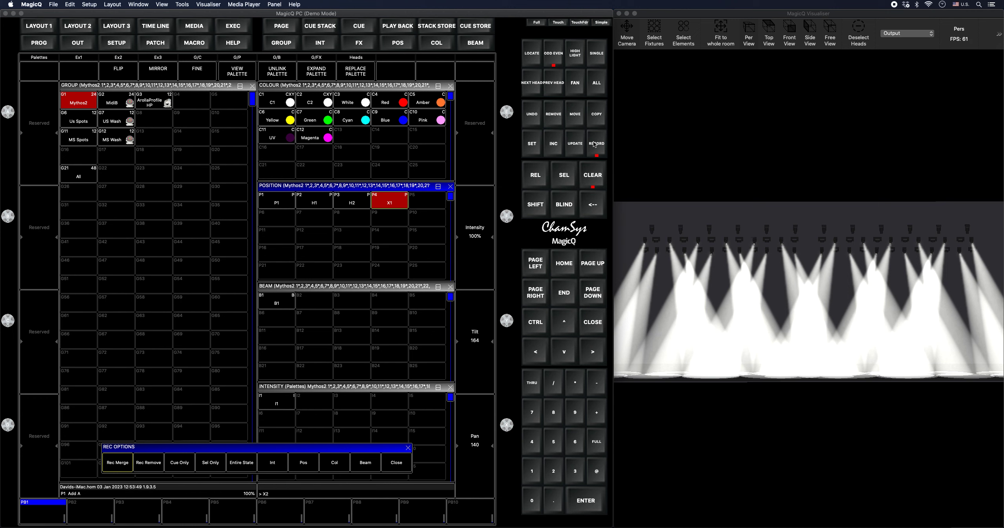
click(304, 464)
click(427, 201)
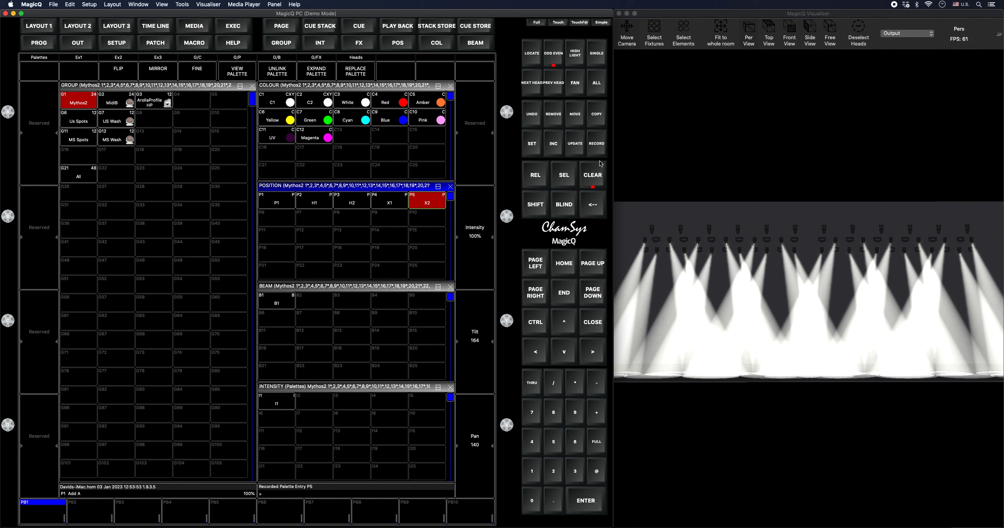
Step: Reselect all Mythos2 heads and apply position palettes X1, X2 and H2 in turn for comparison, ending on H1
click(598, 83)
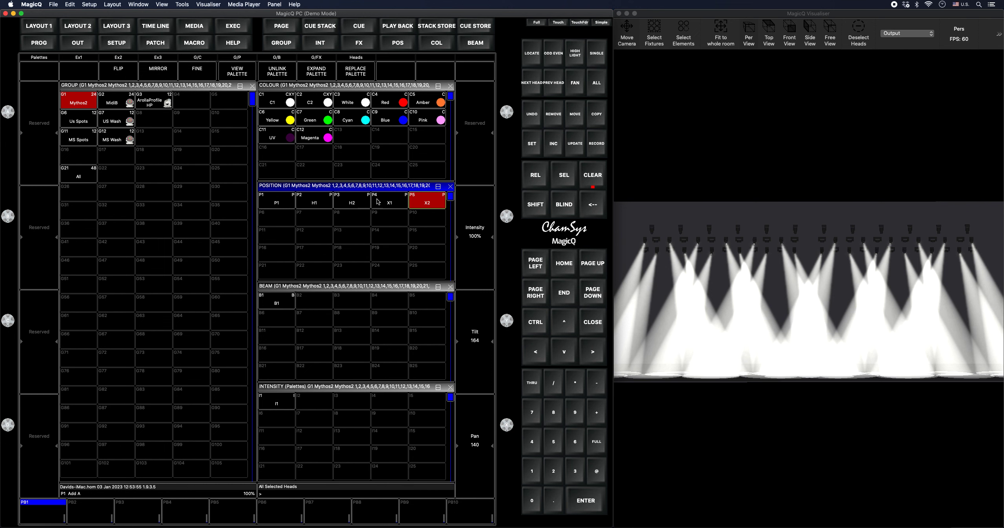
click(388, 201)
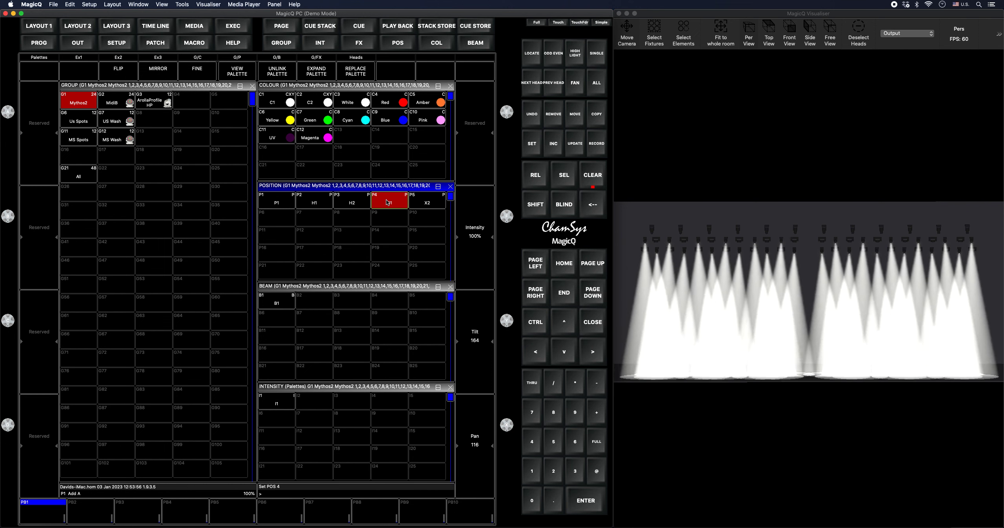
click(416, 203)
click(351, 203)
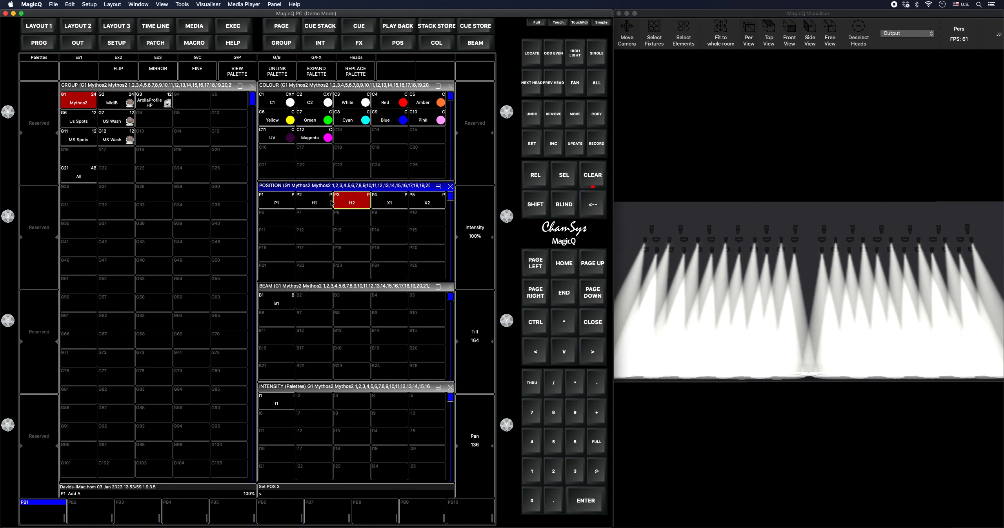
click(331, 203)
Step: Fan the pan of the Us Spots group asymmetrically so its beams angle inward
click(78, 120)
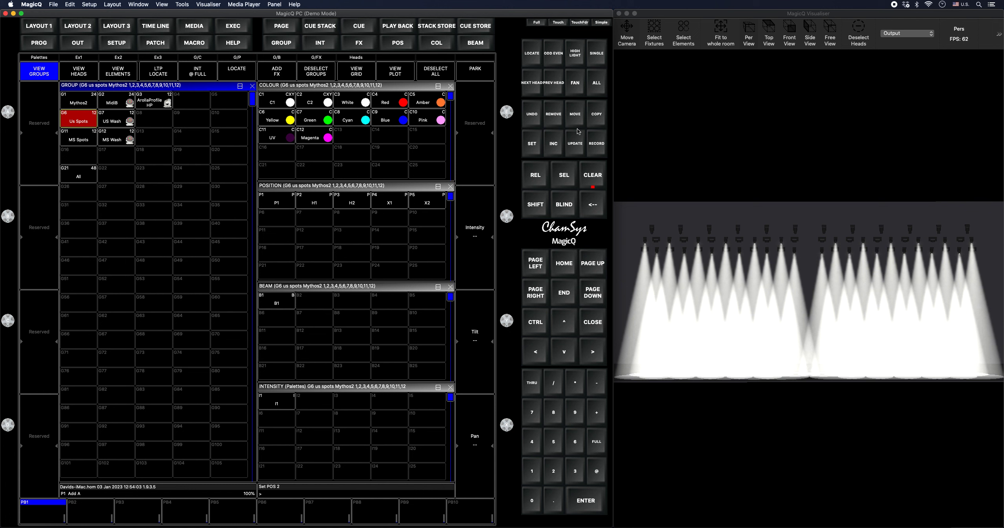
click(575, 87)
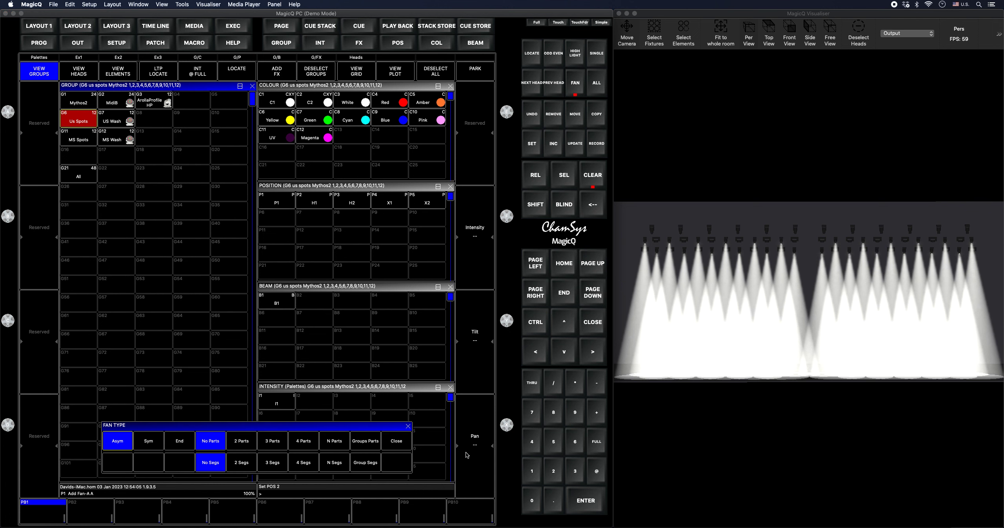
scroll(467, 454, up, 3)
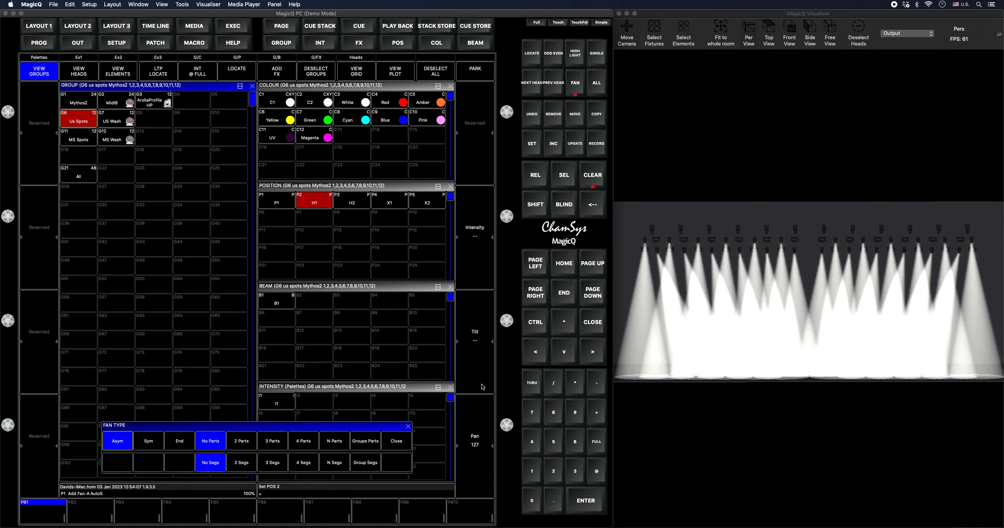
Step: Fan the pan of the MS Spots group asymmetrically inward, checking the floor pattern from a raised visualiser view
click(87, 141)
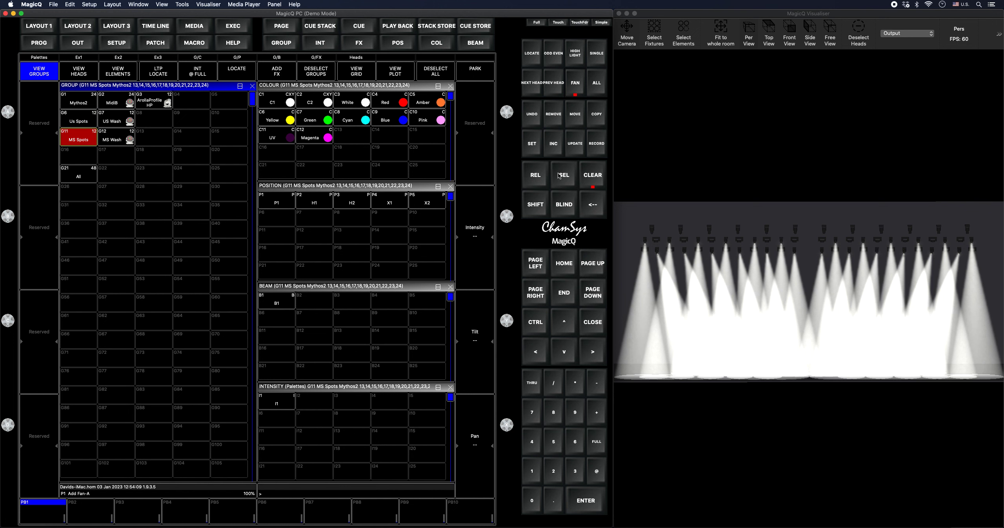
click(576, 87)
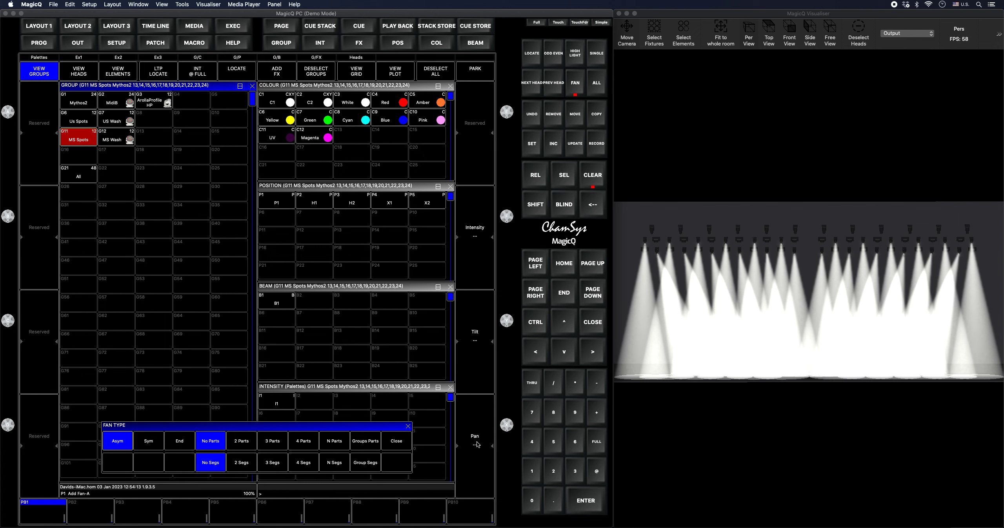
scroll(478, 444, up, 10)
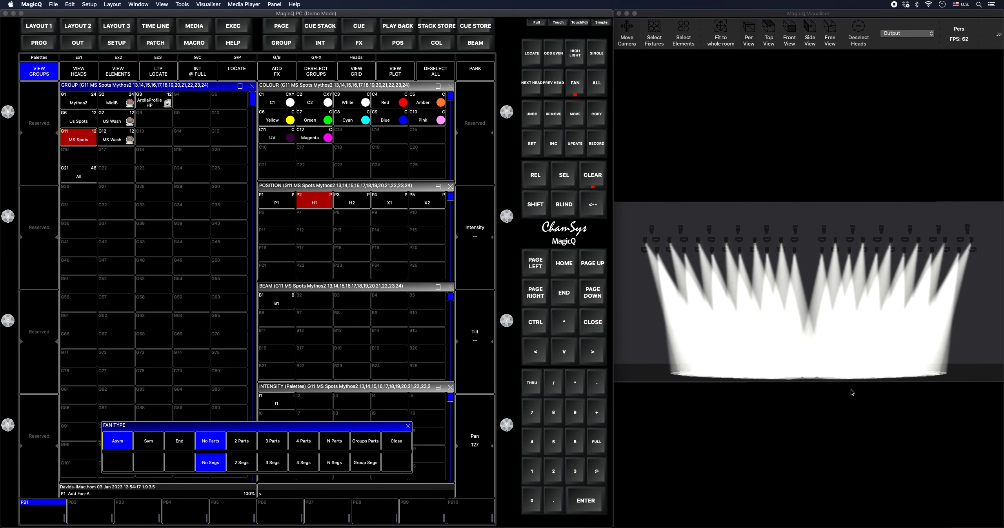
drag(845, 392, 848, 497)
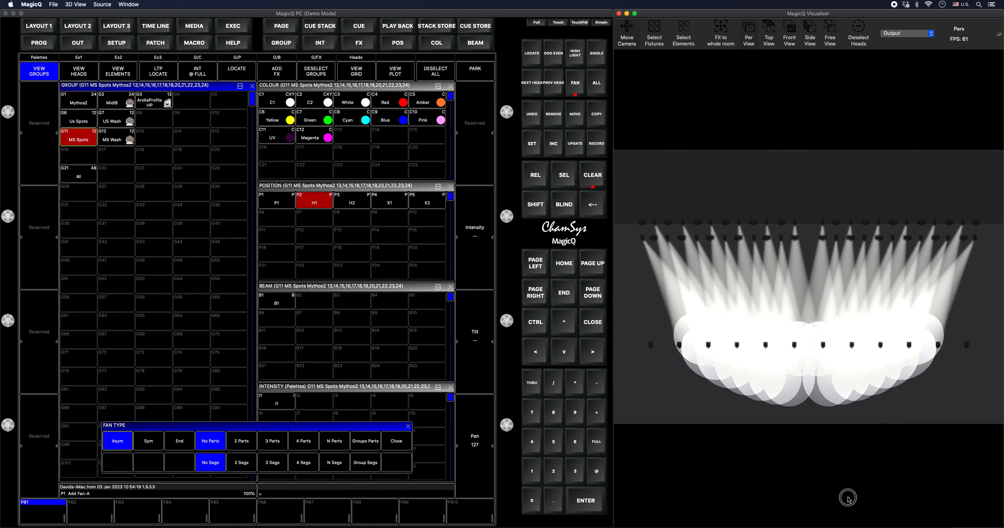
scroll(473, 450, up, 2)
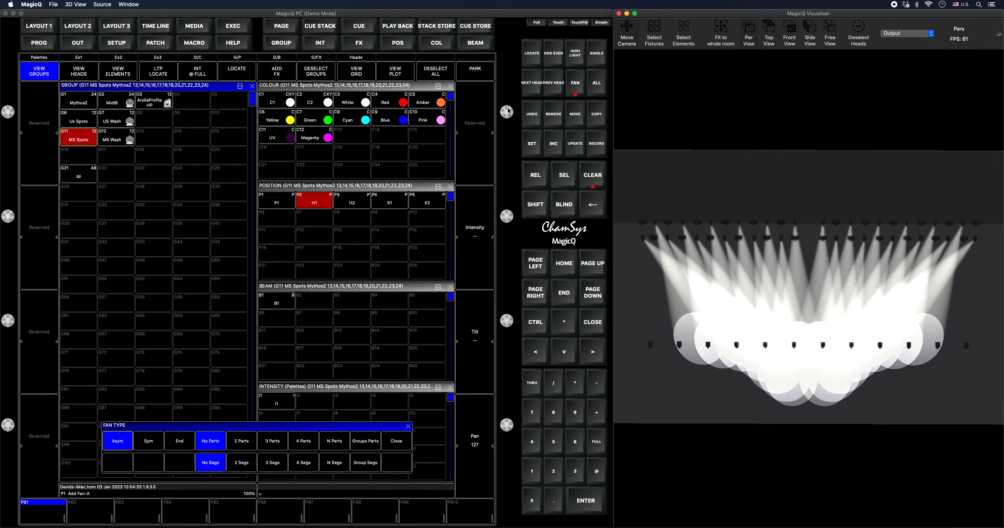
Step: Fan the MS Spots' tilt symmetrically and fine-tune their asymmetric pan fan to gather the beams at centre stage
click(152, 447)
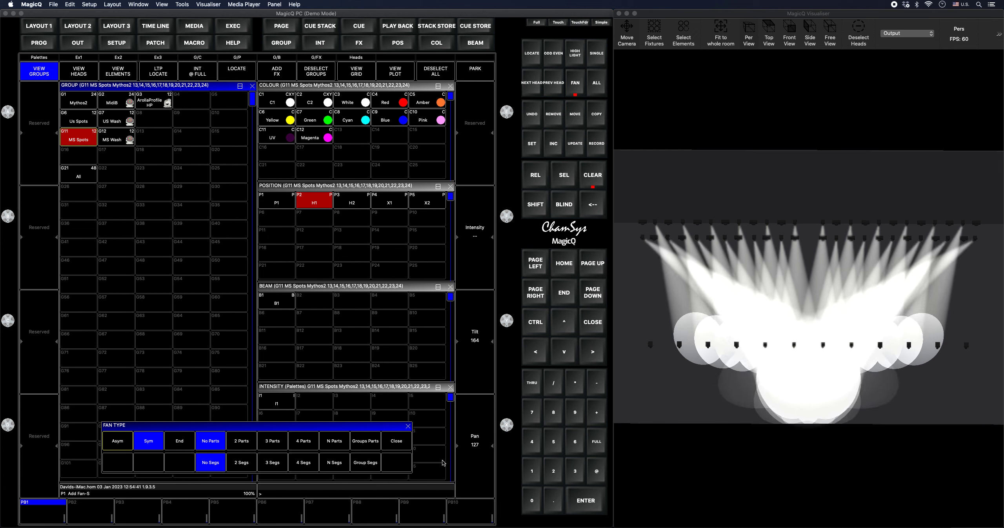
click(125, 440)
scroll(483, 475, up, 2)
scroll(483, 476, up, 10)
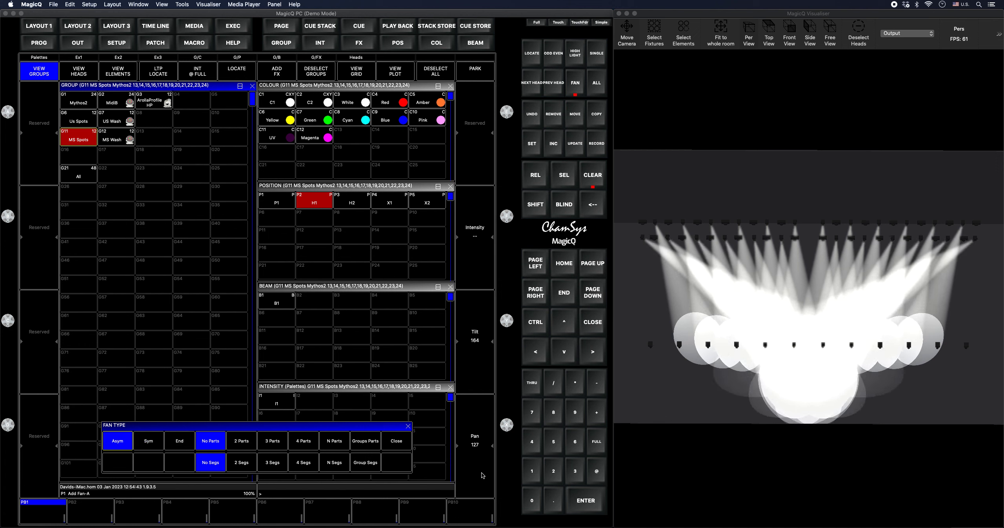
scroll(483, 474, up, 2)
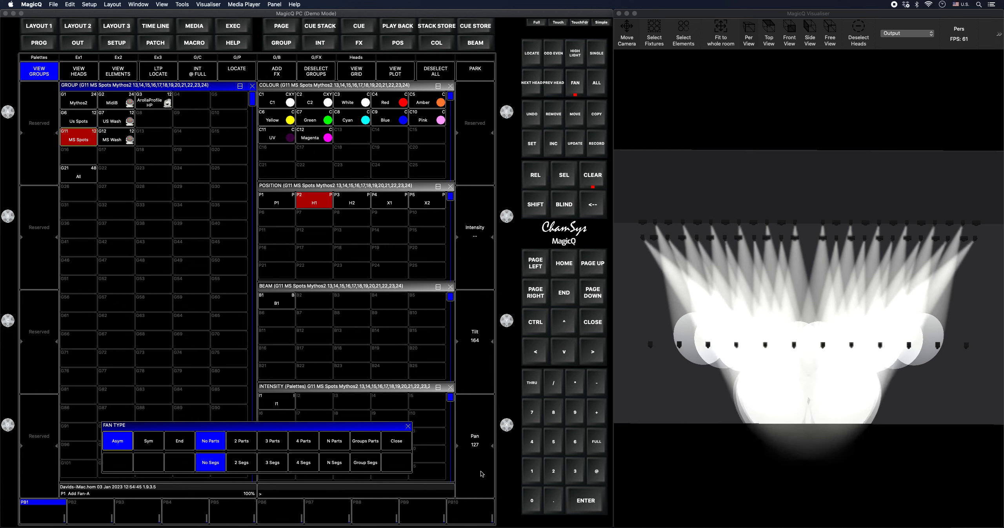
scroll(482, 474, down, 3)
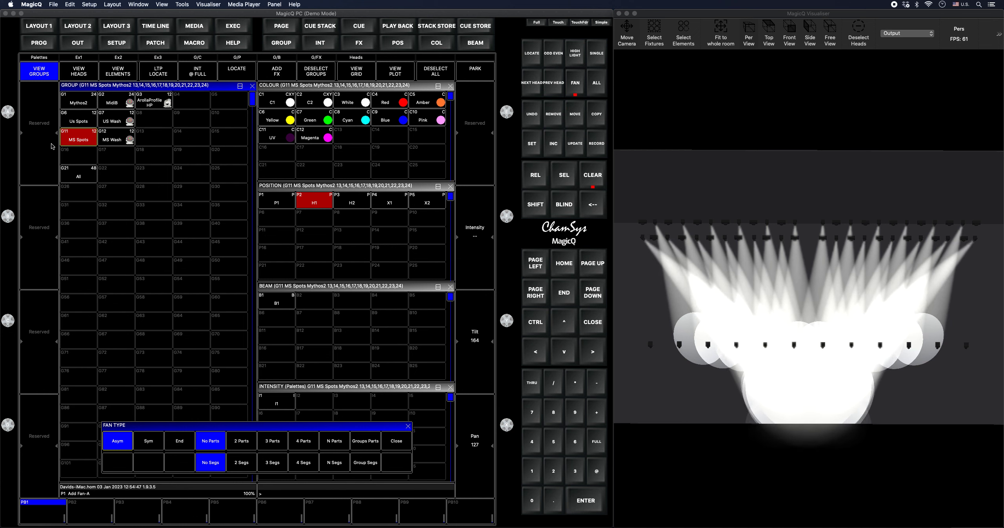
Step: Fan the Us Spots' tilt symmetrically and their pan asymmetrically to converge the beams at centre stage
click(75, 123)
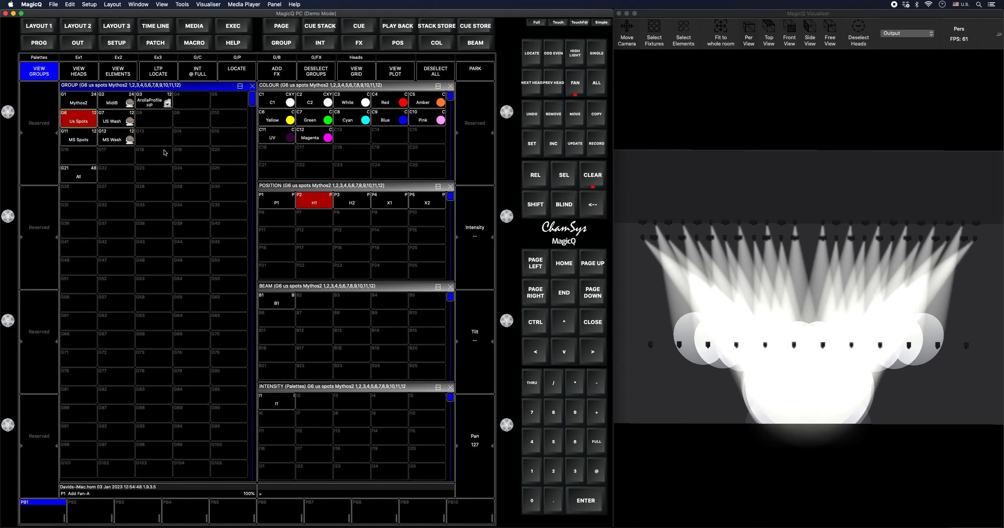
click(575, 84)
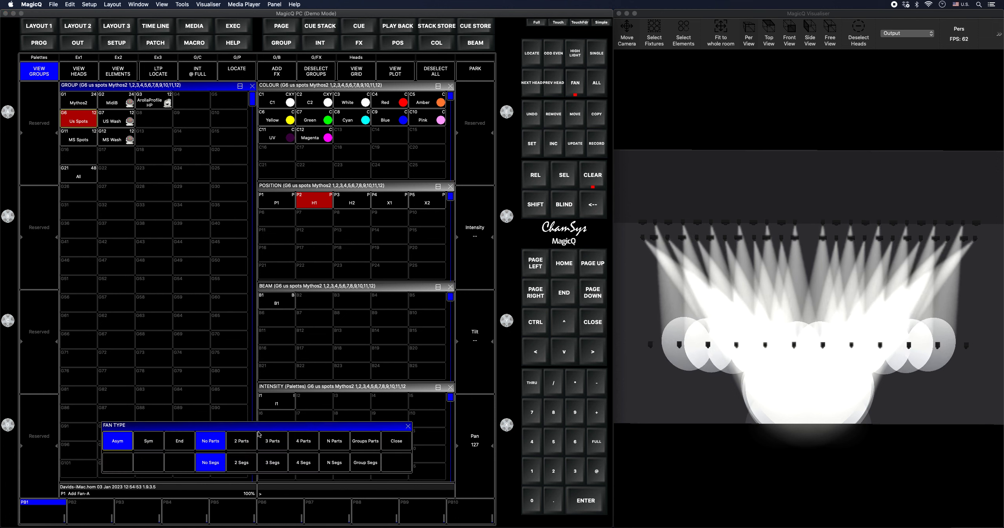
click(143, 444)
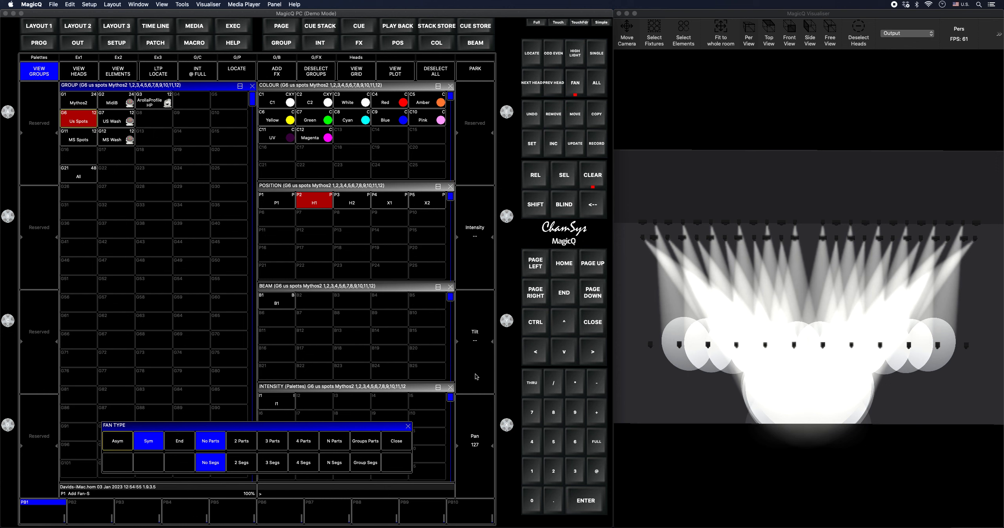
scroll(477, 377, up, 5)
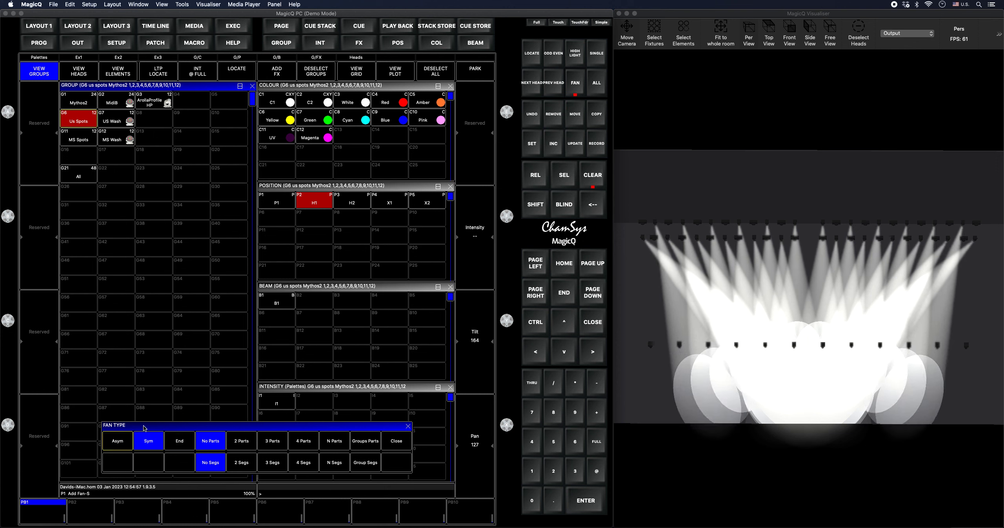
click(117, 441)
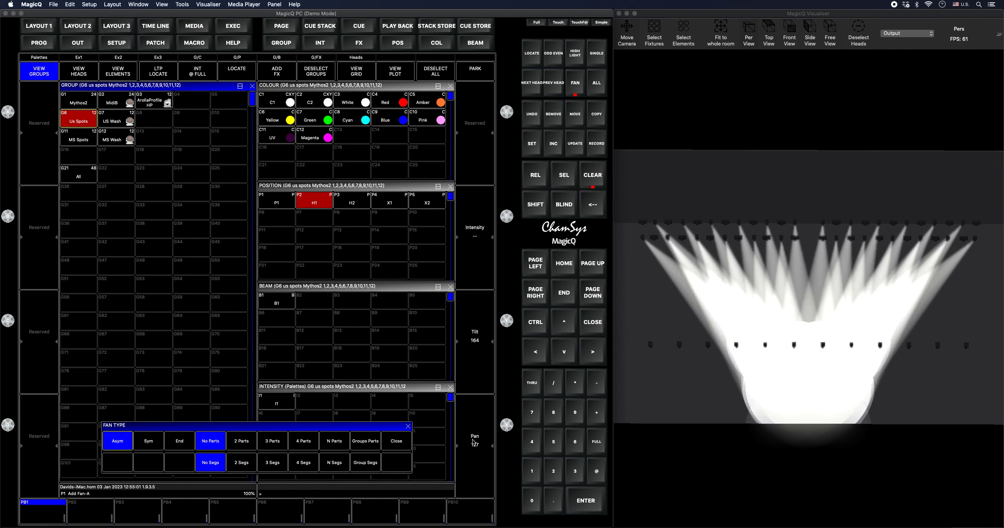
Step: Turn off fanning and set the Us Spots' tilt to 176, checking the look from a lower visualiser view
click(583, 91)
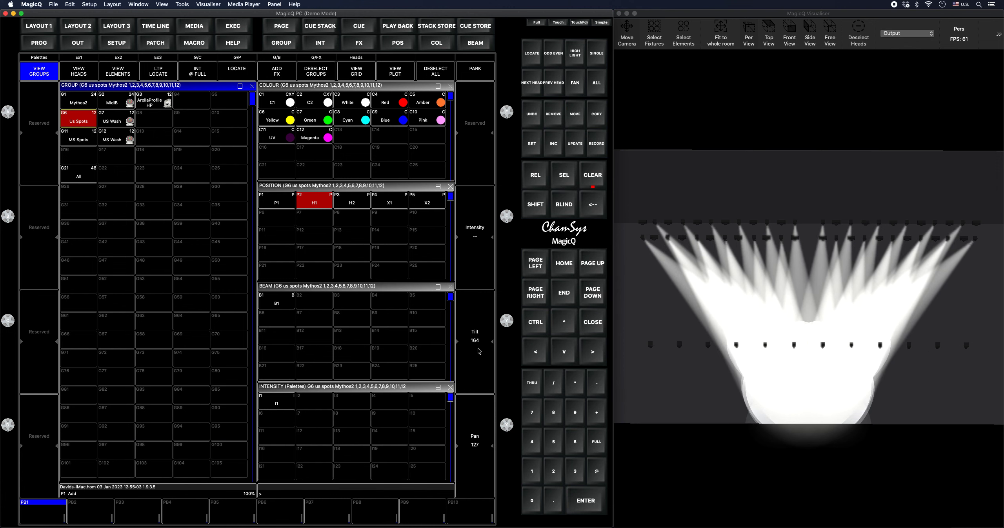
scroll(479, 351, up, 5)
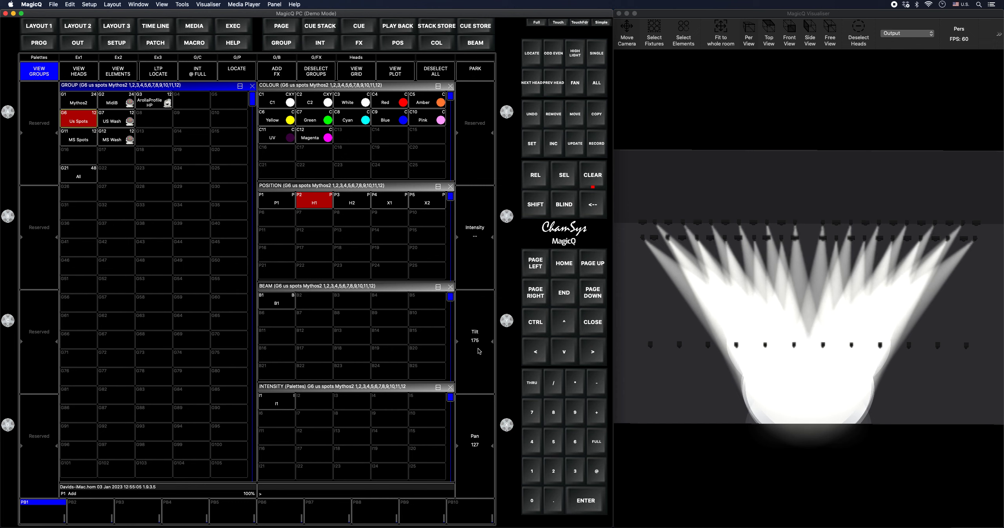
mouse_move(825, 292)
mouse_down()
mouse_move(820, 168)
mouse_move(810, 281)
mouse_up()
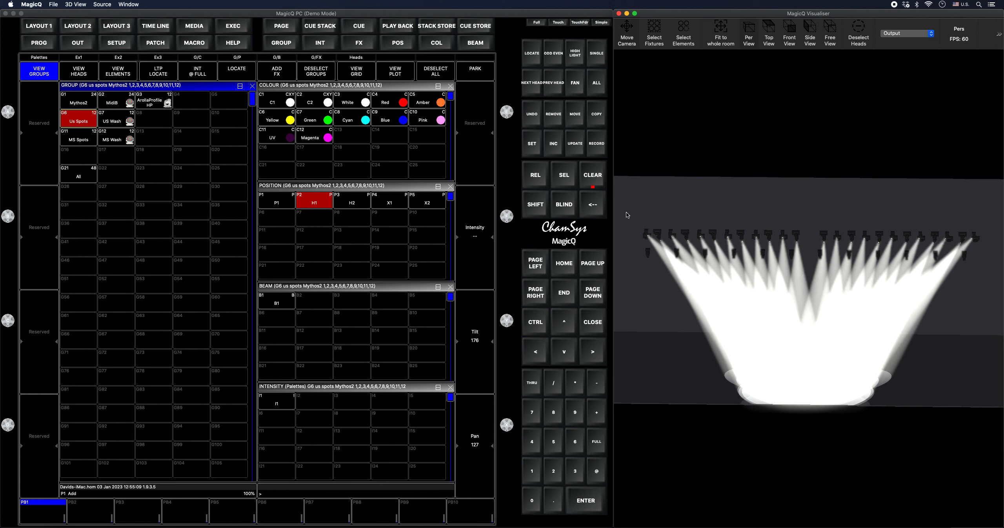
Step: Record the converging centre look, position attributes only, as position palette P6, named C1
click(596, 143)
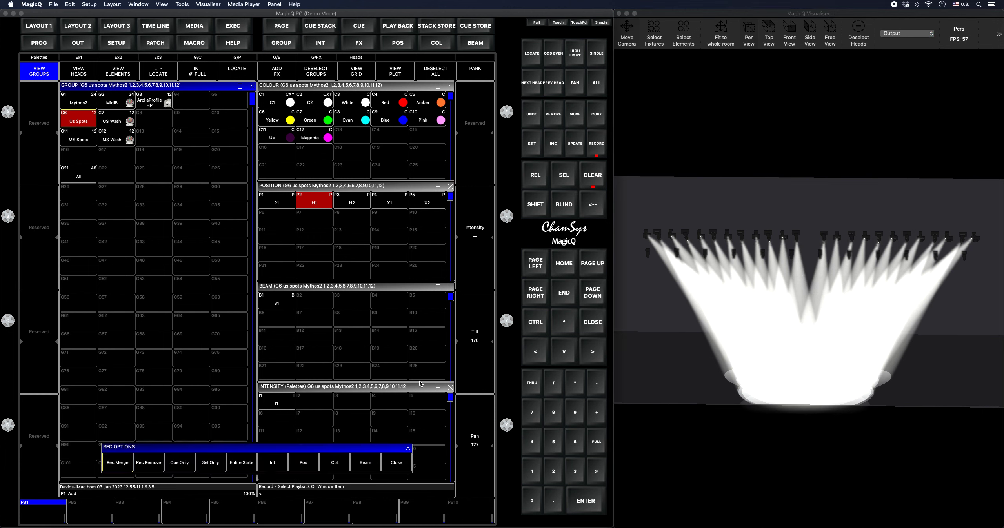
text(C1)
click(309, 464)
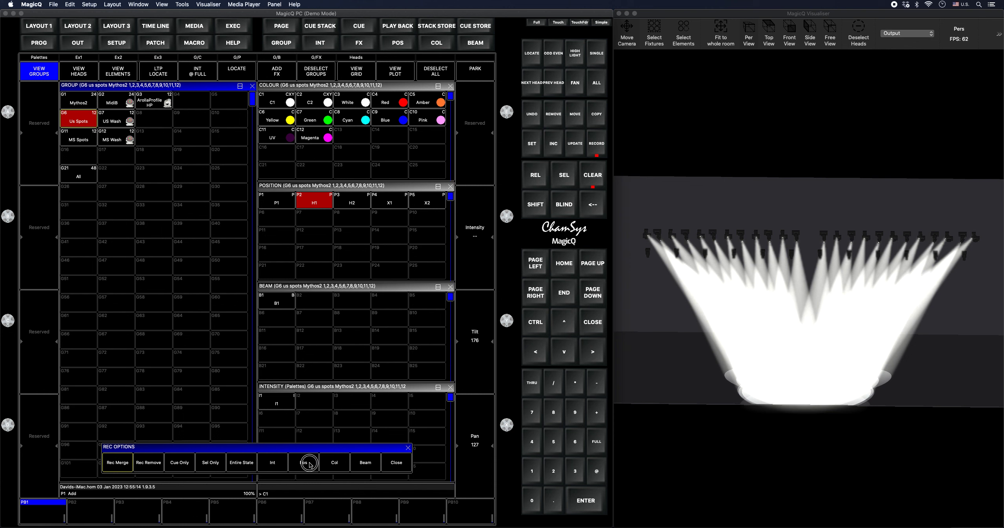
click(281, 219)
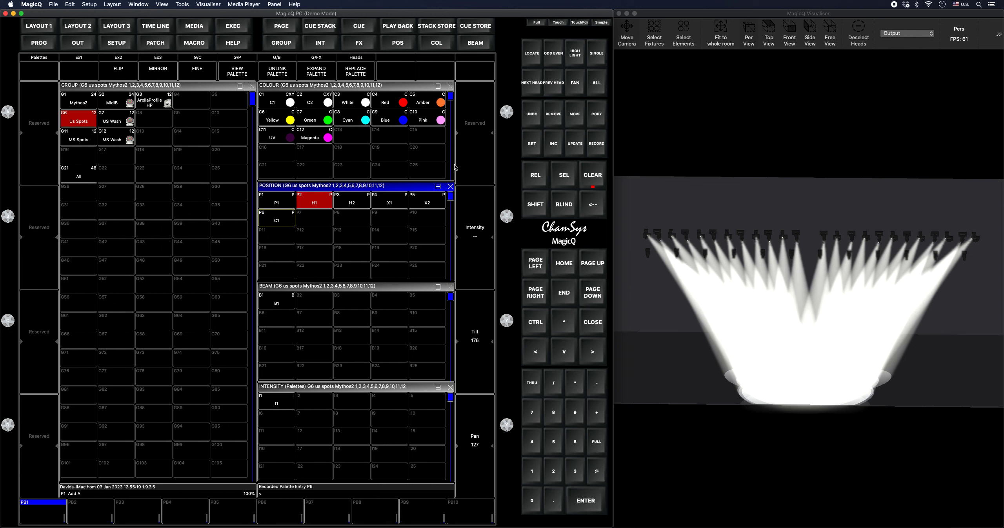
Step: Apply position palettes X2, X1, H2, H1 and C1 in turn, with the full Mythos2 group selected, to compare the looks
click(427, 203)
click(95, 103)
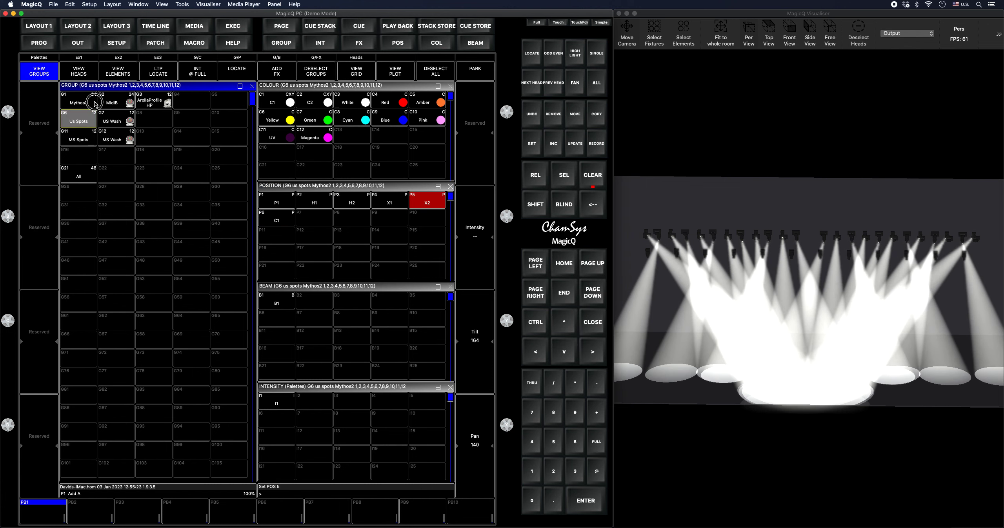
click(389, 204)
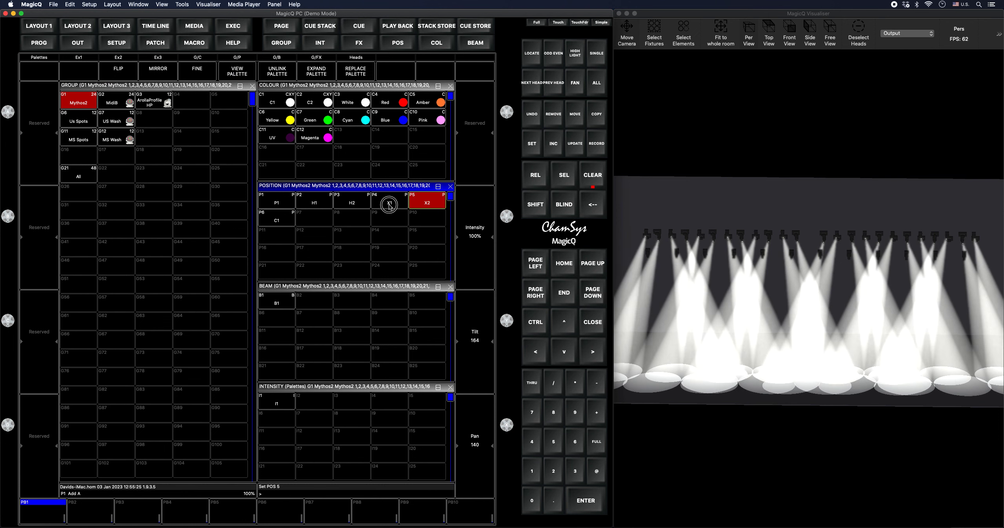
click(352, 202)
click(315, 203)
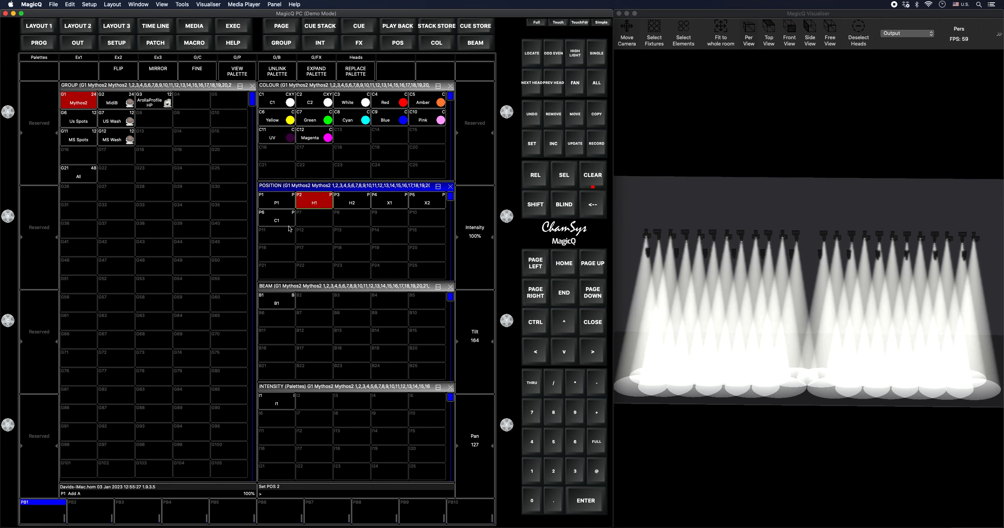
click(289, 219)
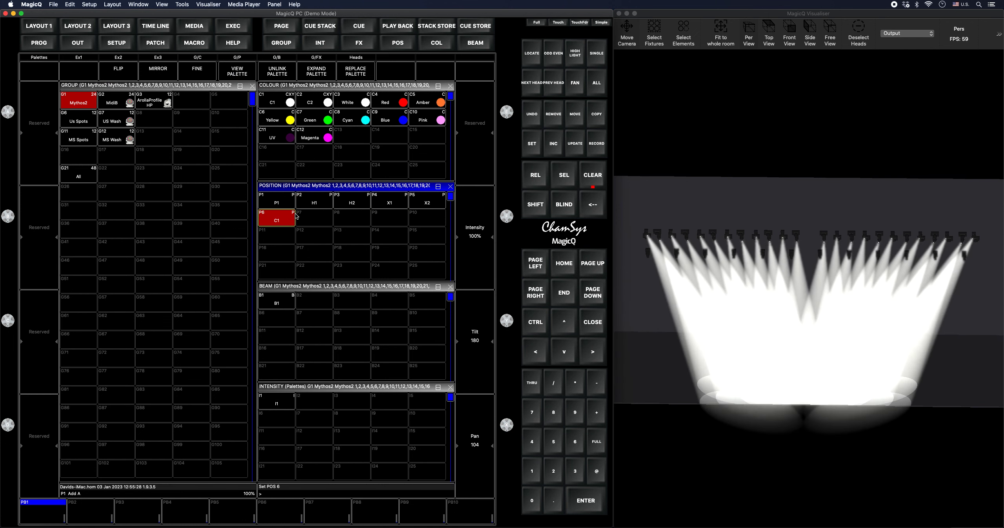
Step: Apply position palette H1 to the Mythos2 group and fan the Us Spots' tilt symmetrically
click(315, 205)
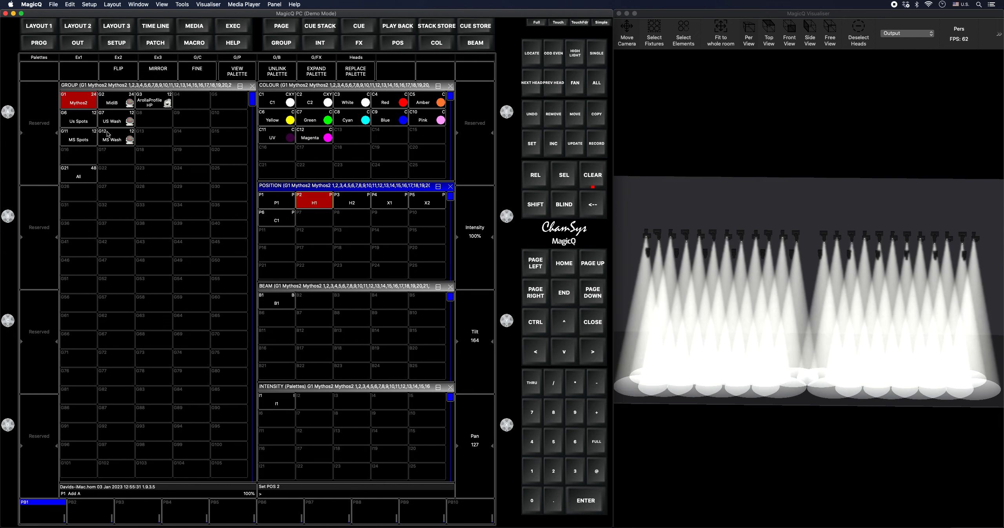
click(78, 120)
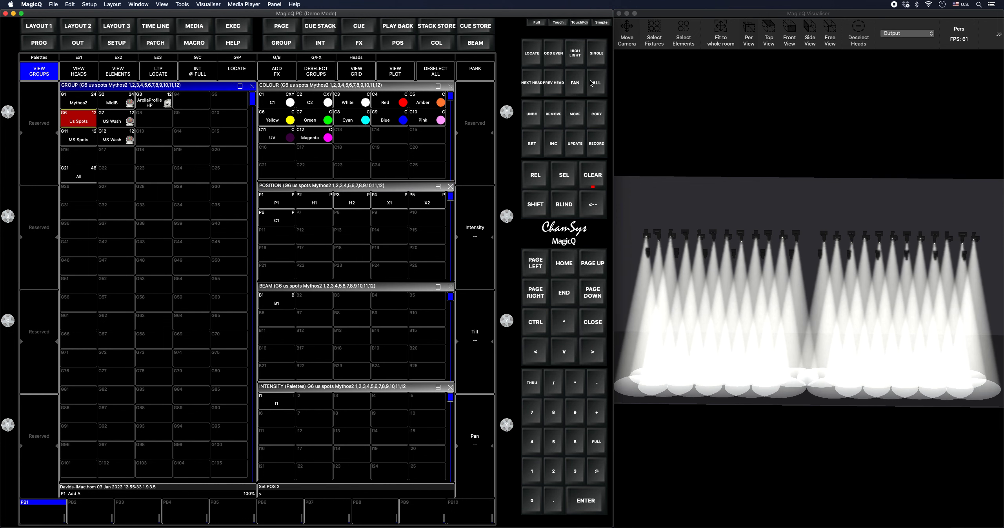
drag(782, 288, 785, 308)
click(576, 84)
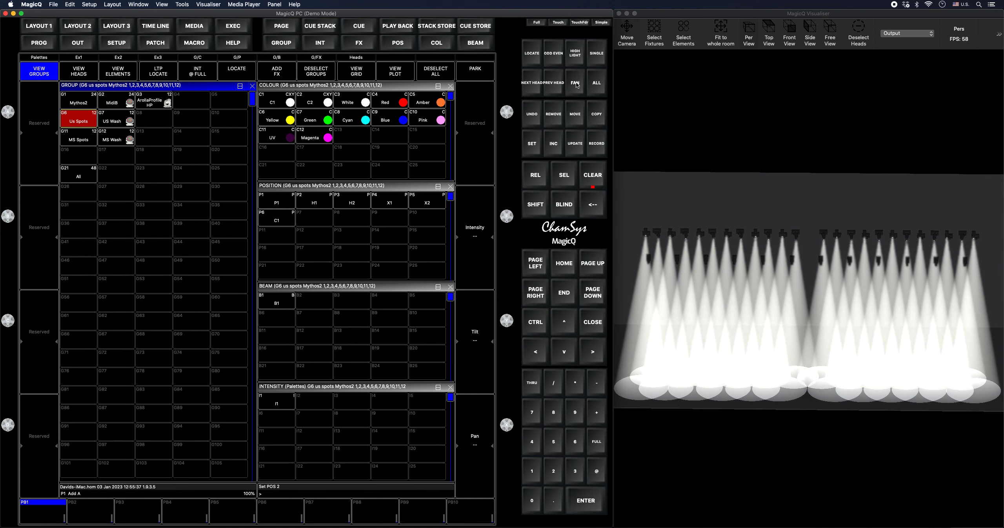
click(161, 442)
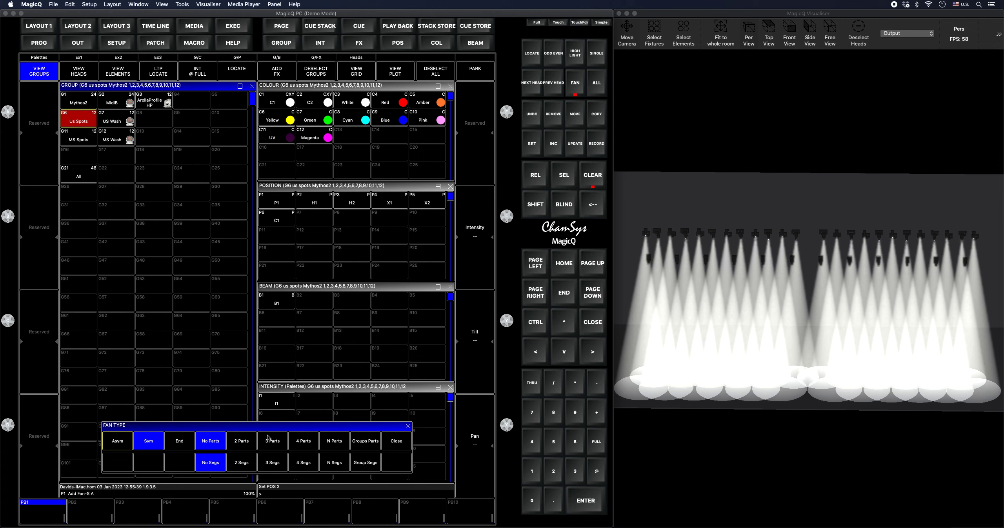
scroll(478, 357, up, 10)
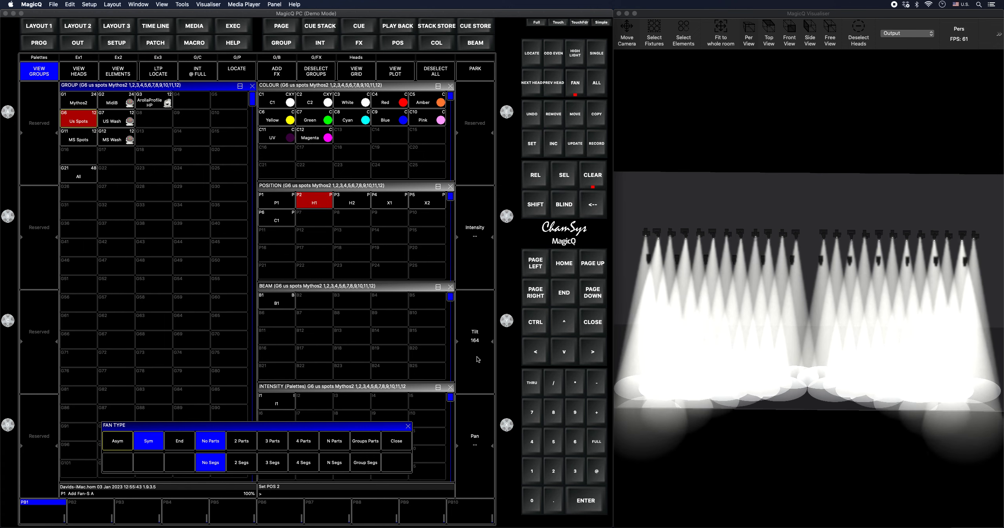
Step: Fan the Us Spots' pan asymmetrically and, with fanning turned off, bring their tilt to 153
click(122, 444)
scroll(472, 473, up, 8)
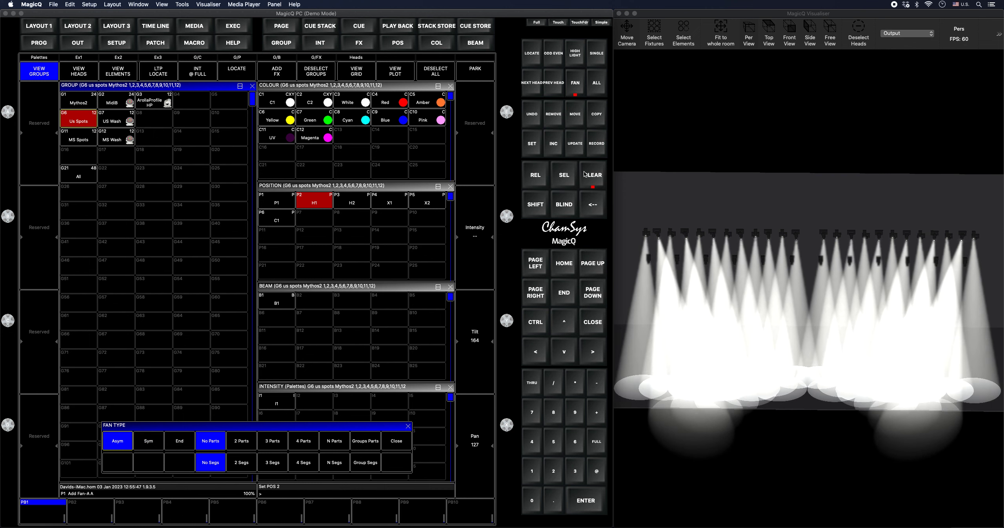
click(576, 83)
scroll(482, 352, down, 6)
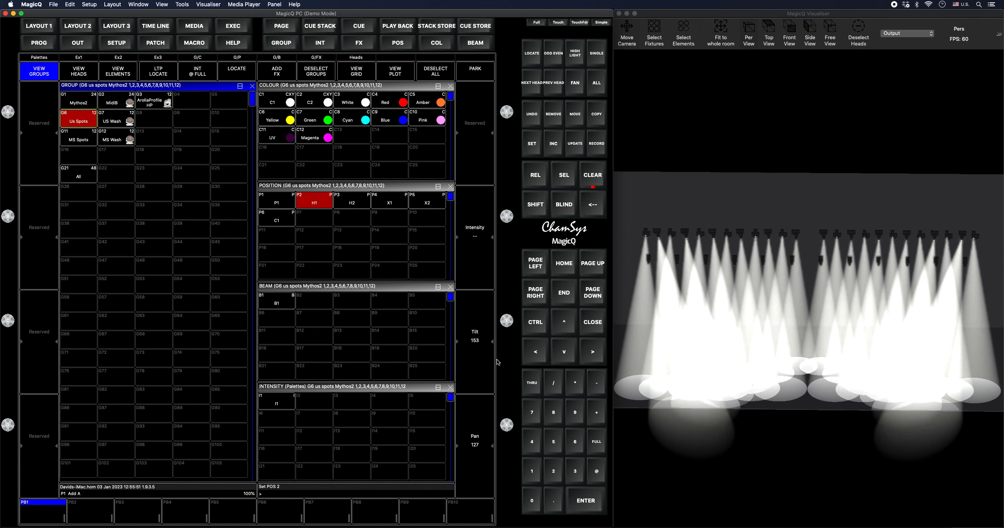
Step: Fan the MS Spots' tilt symmetrically and their pan asymmetrically
click(64, 138)
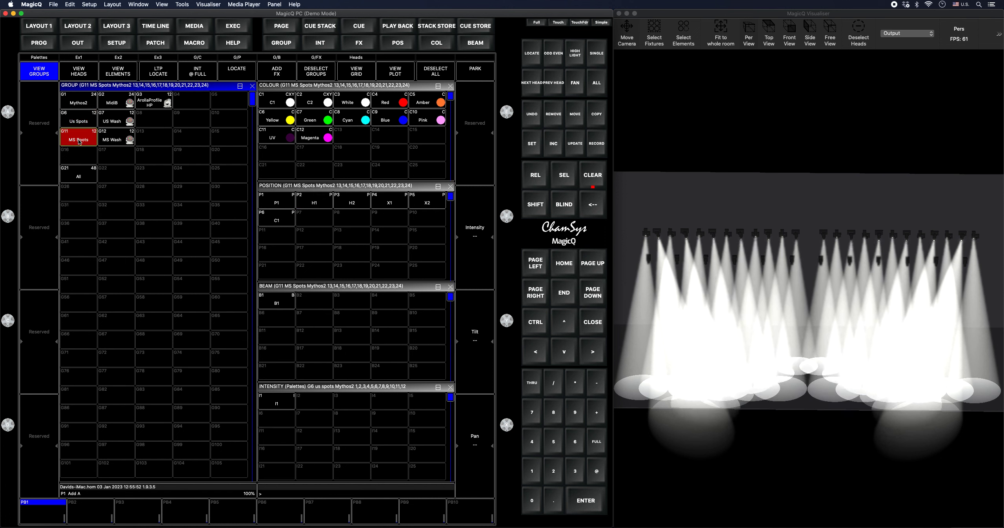
click(581, 88)
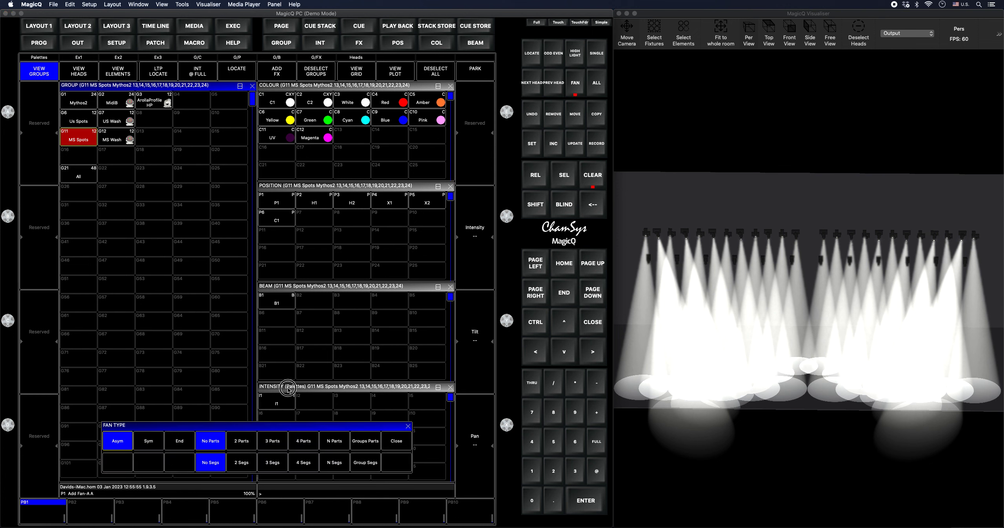
click(147, 444)
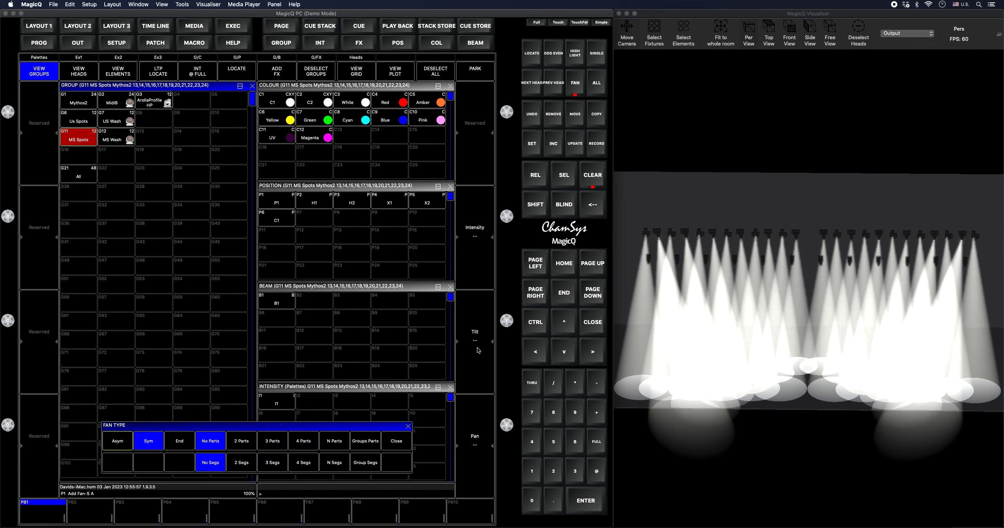
click(315, 201)
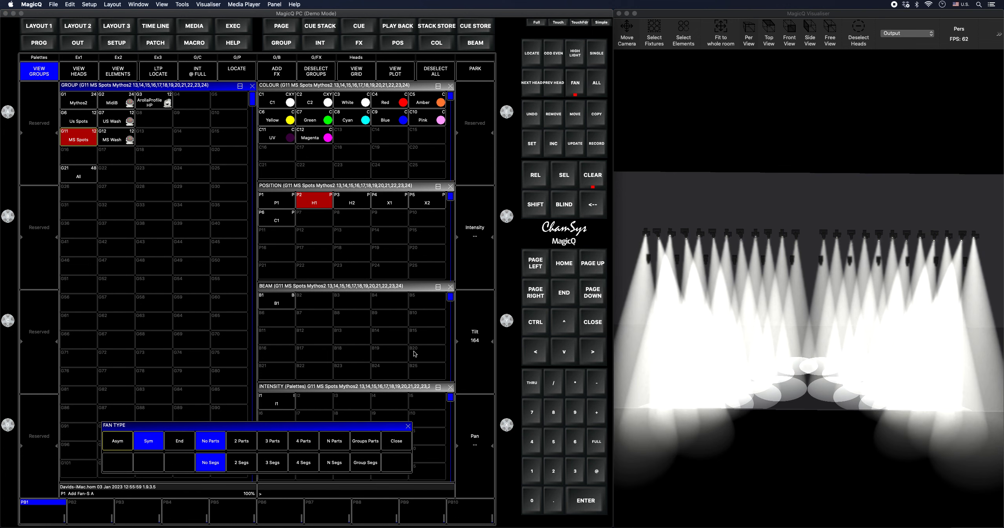
click(117, 443)
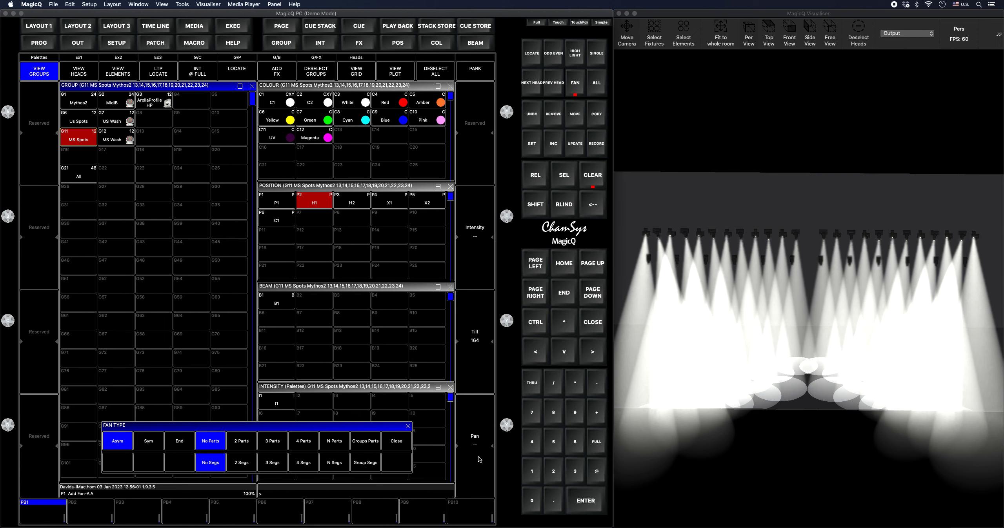
scroll(480, 459, down, 10)
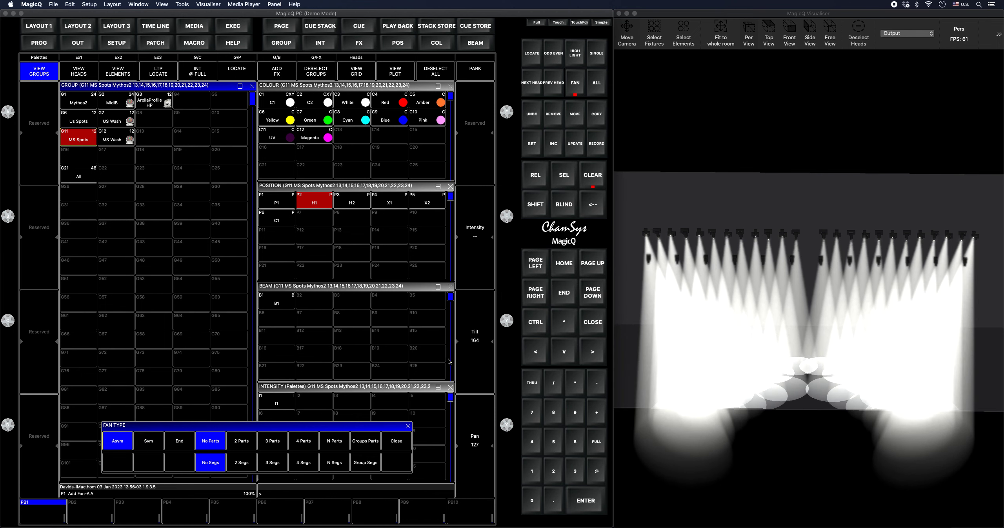
Step: Turn off fanning and set the MS Spots' tilt to 133
click(578, 89)
scroll(479, 342, up, 3)
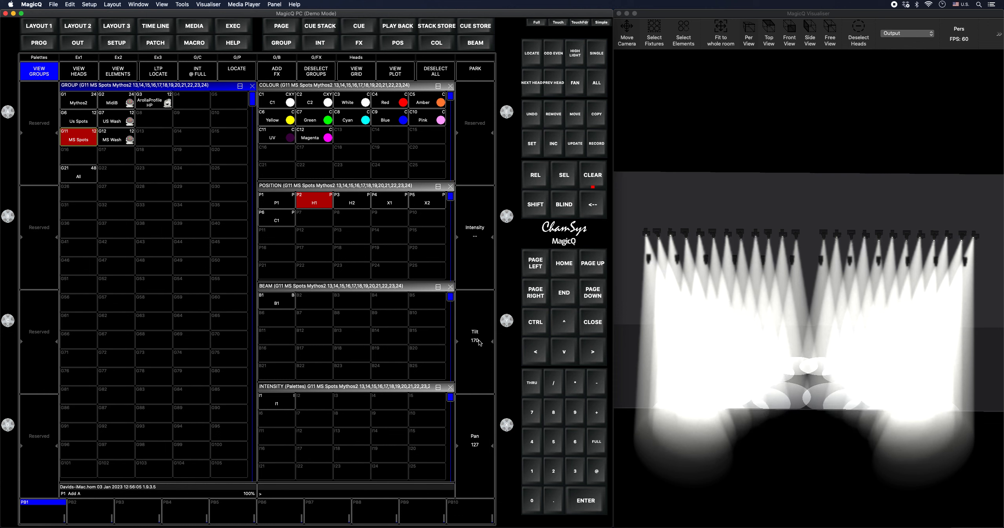
scroll(479, 342, down, 10)
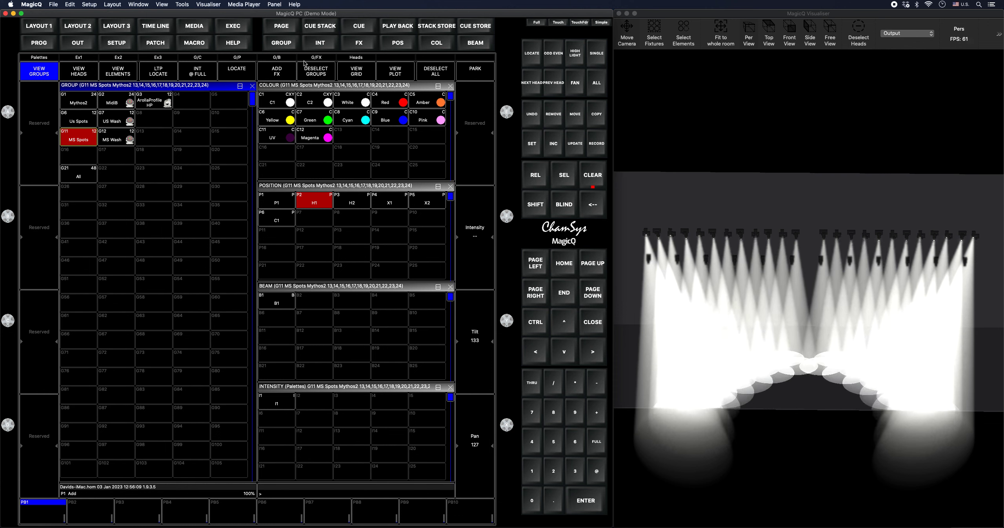
Step: Clear the current head selection and select only the individual Mythos2 heads 6 and 7
click(357, 58)
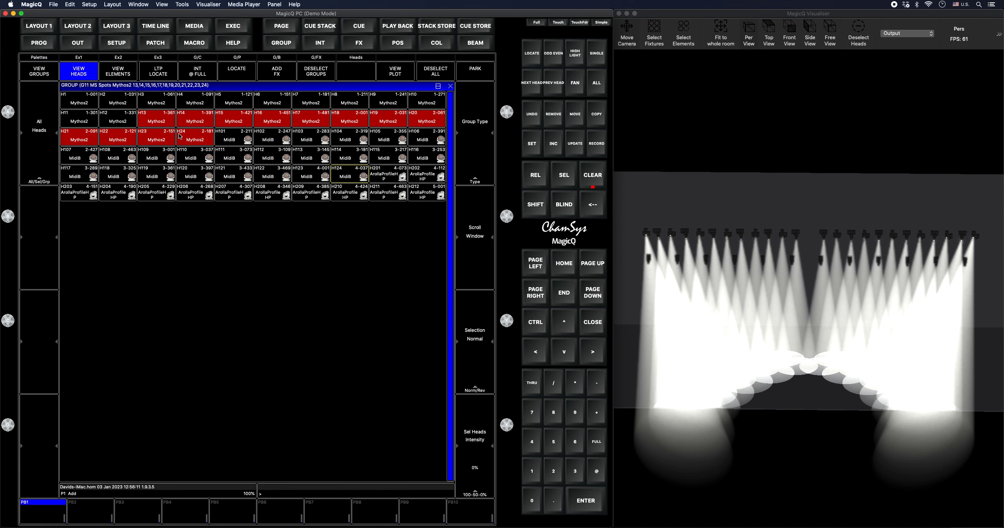
click(164, 119)
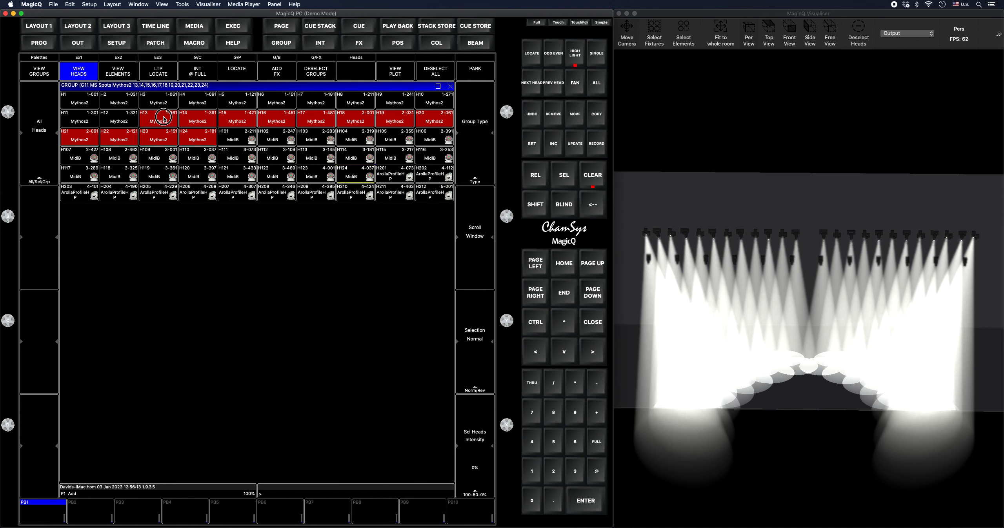
click(172, 118)
click(580, 61)
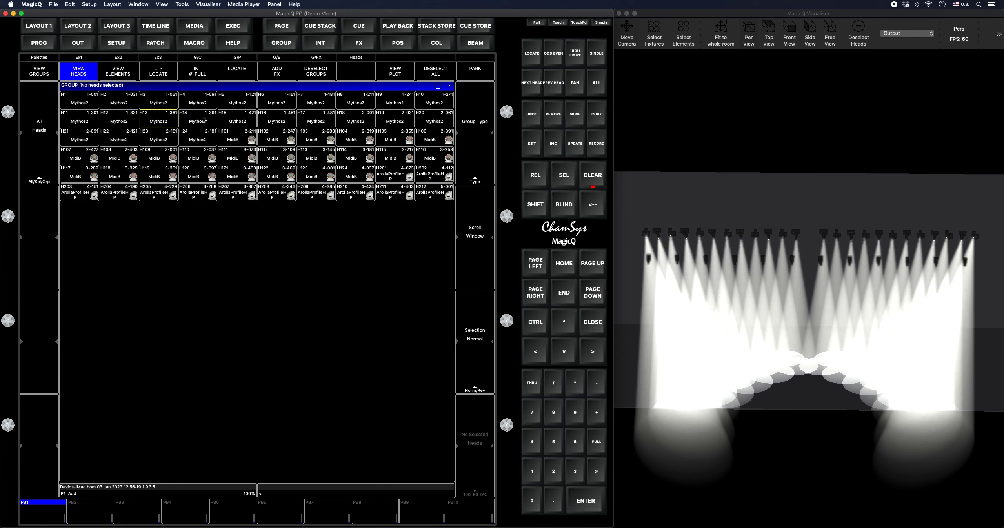
click(292, 104)
click(333, 103)
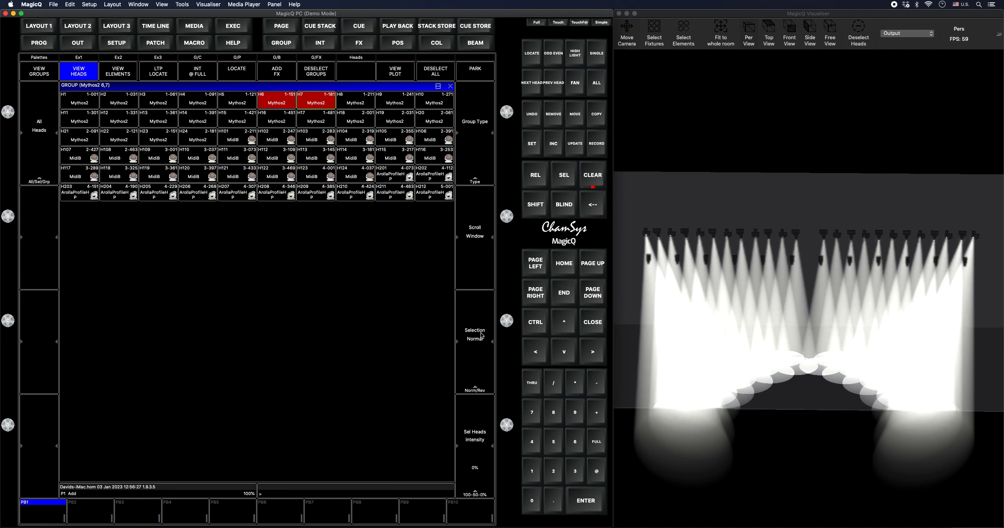
Step: Set the tilt of Mythos2 heads 6 and 7 to 183 from the palette layout
click(54, 58)
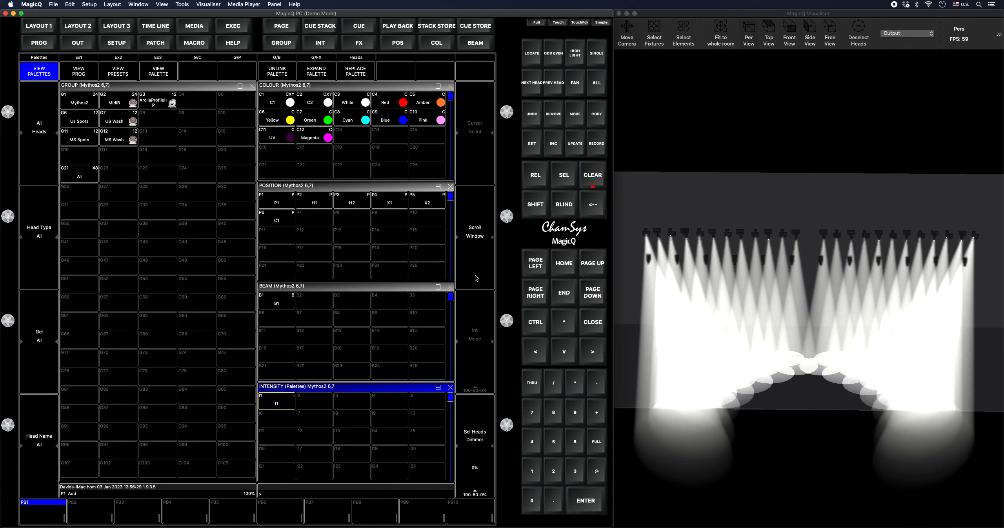
click(406, 187)
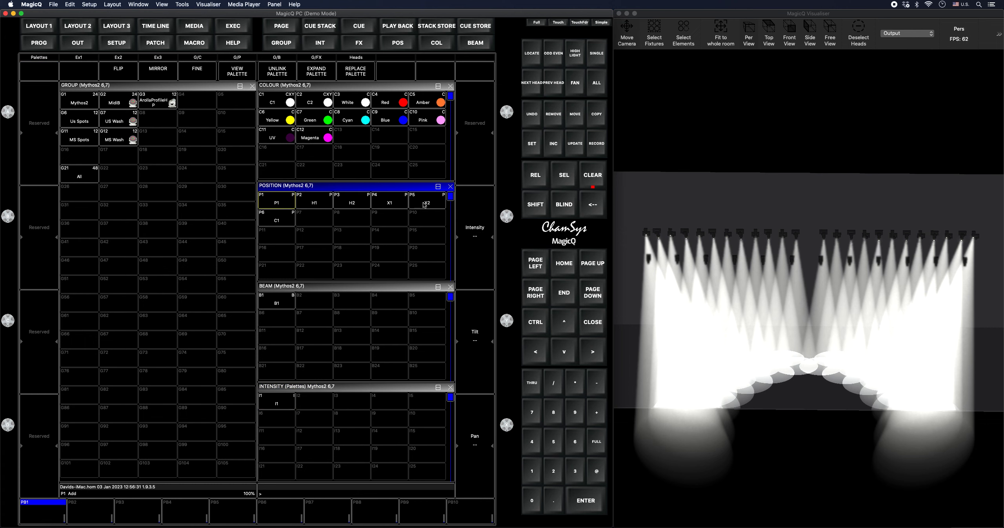
scroll(472, 358, up, 10)
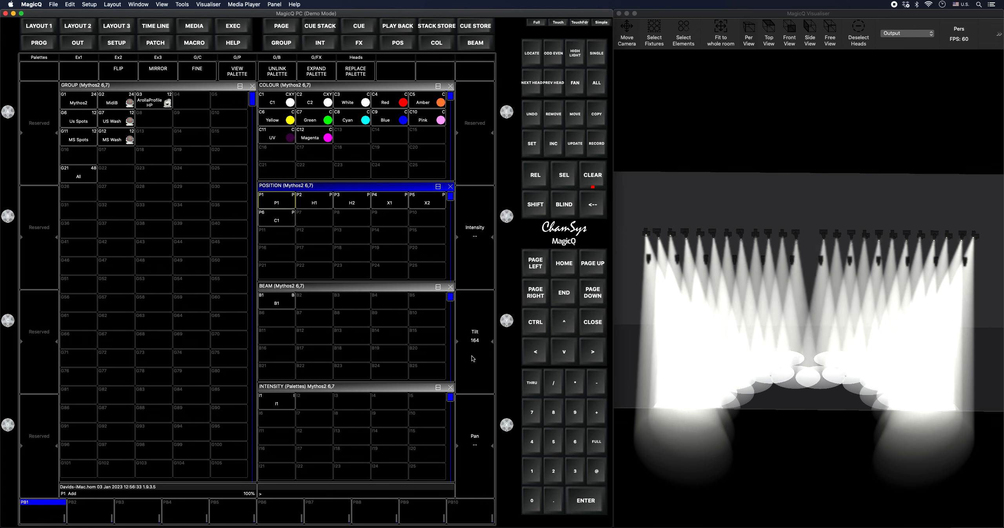
scroll(473, 358, up, 1)
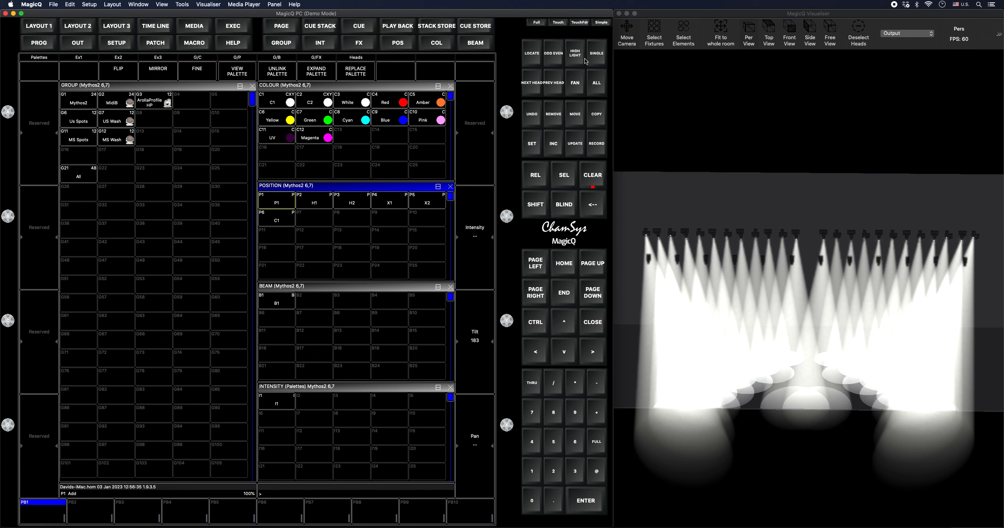
Step: Fan the pan of heads 6 and 7 asymmetrically to 125, turn off fanning and check the look from above in the visualiser
click(575, 83)
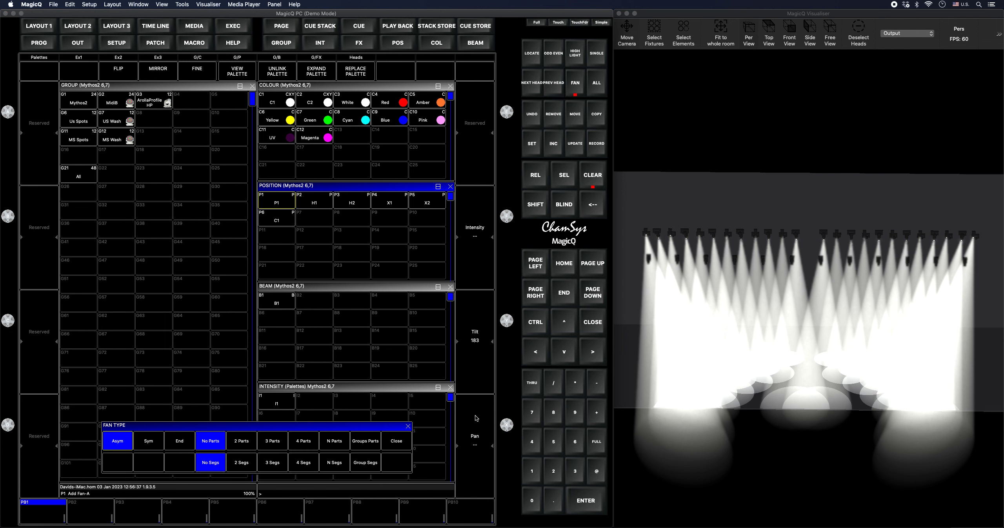
scroll(476, 418, up, 5)
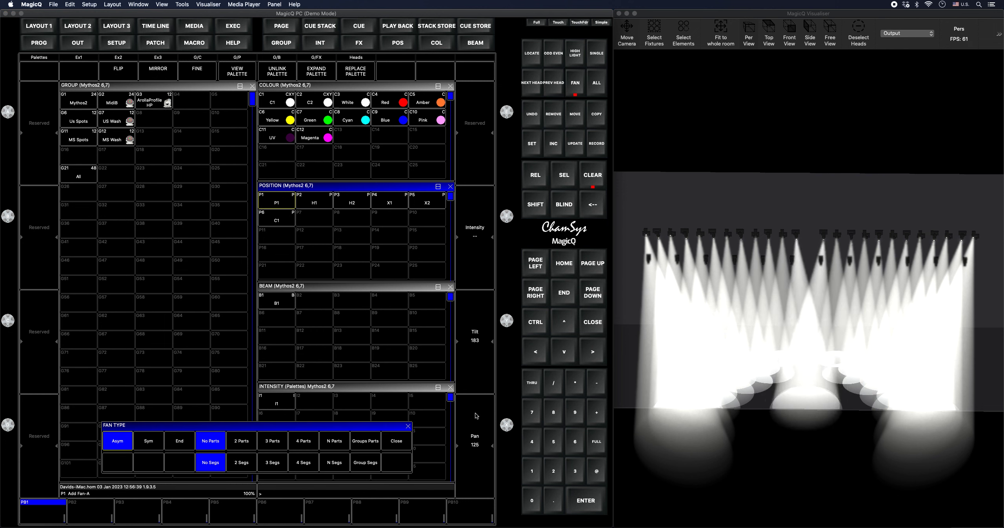
click(575, 83)
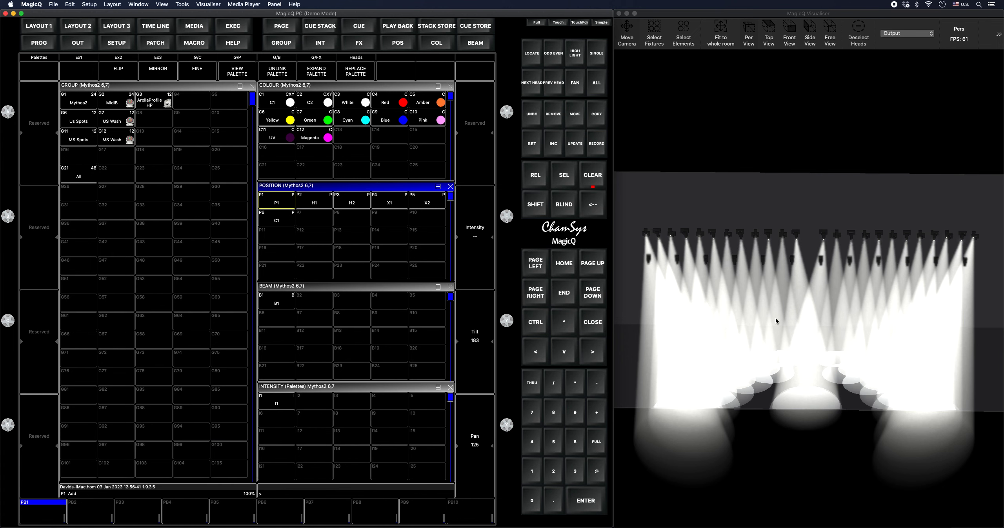
drag(949, 392, 873, 448)
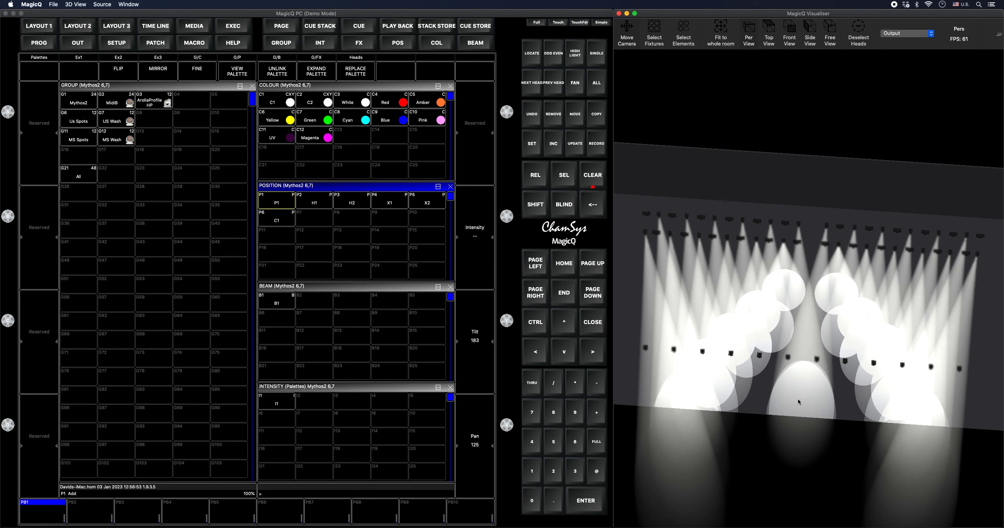
drag(798, 399, 806, 329)
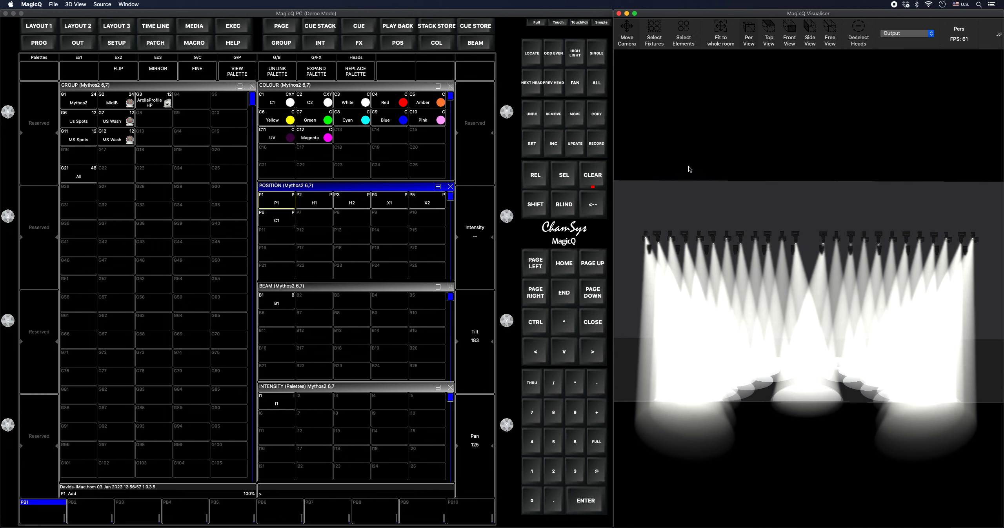
Step: Record the look, position attributes only, as position palette P7, named C2
click(596, 143)
text(C2)
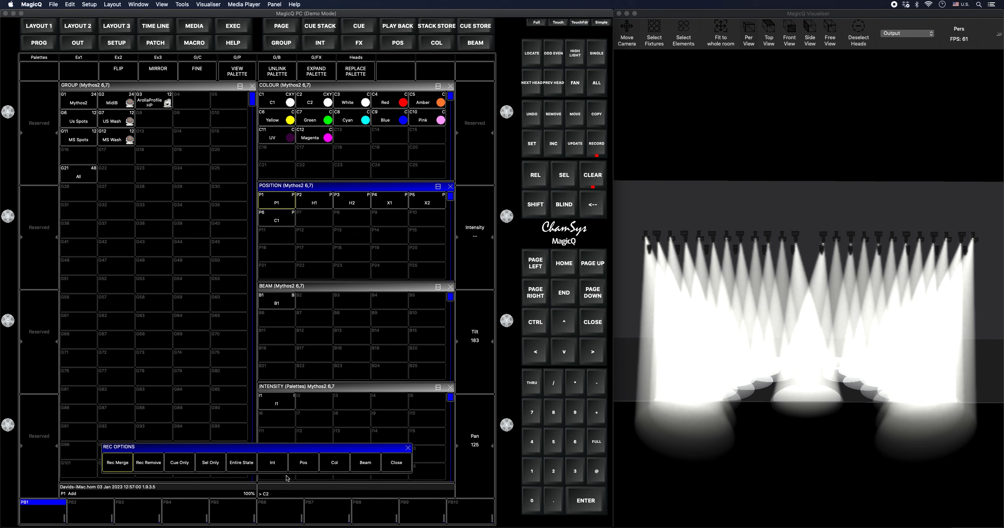
click(303, 463)
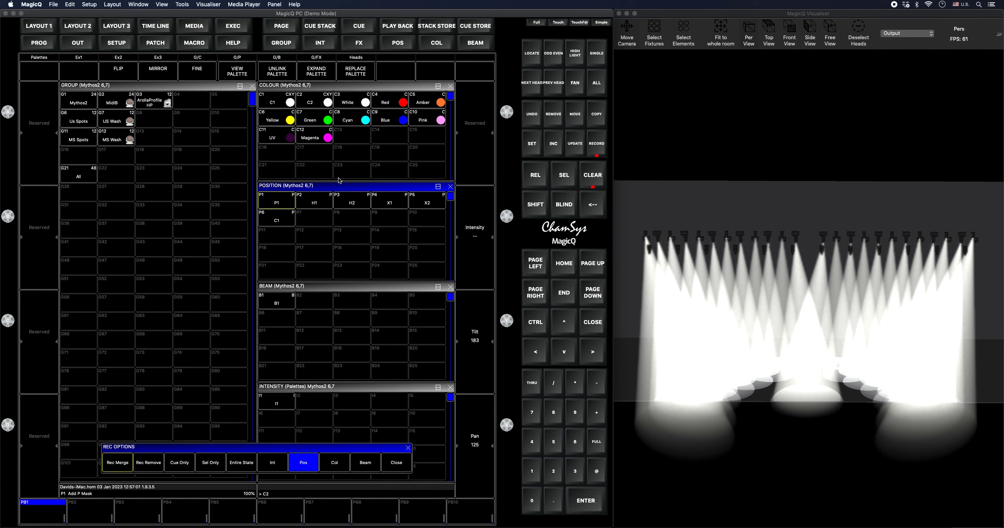
click(310, 221)
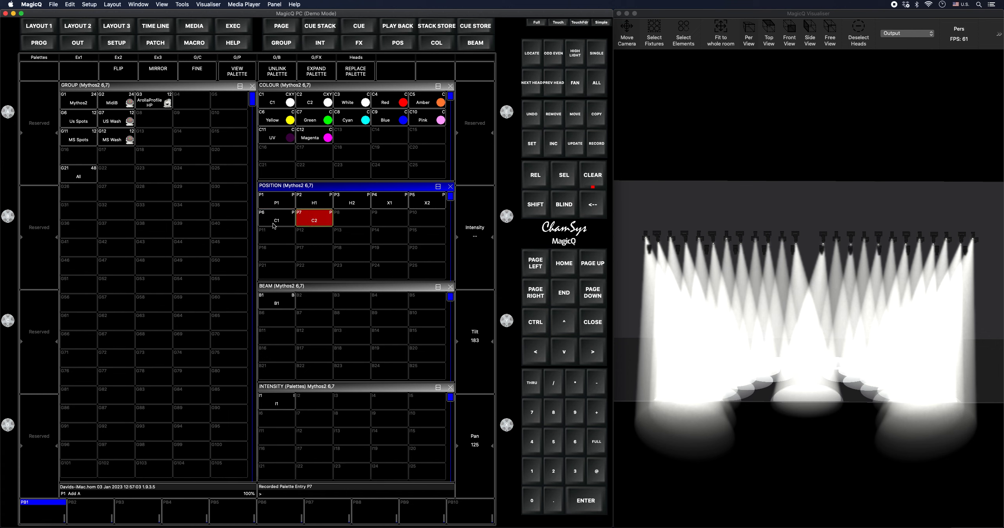
Step: Select the full Mythos2 group and apply position palettes C1, C2, H1 and H2 in turn to compare the looks
click(83, 100)
click(278, 215)
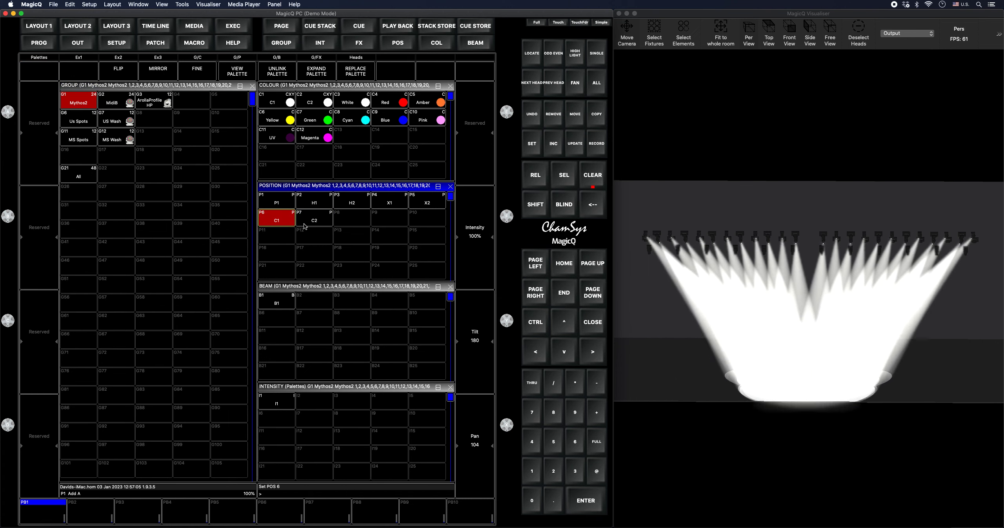
click(314, 219)
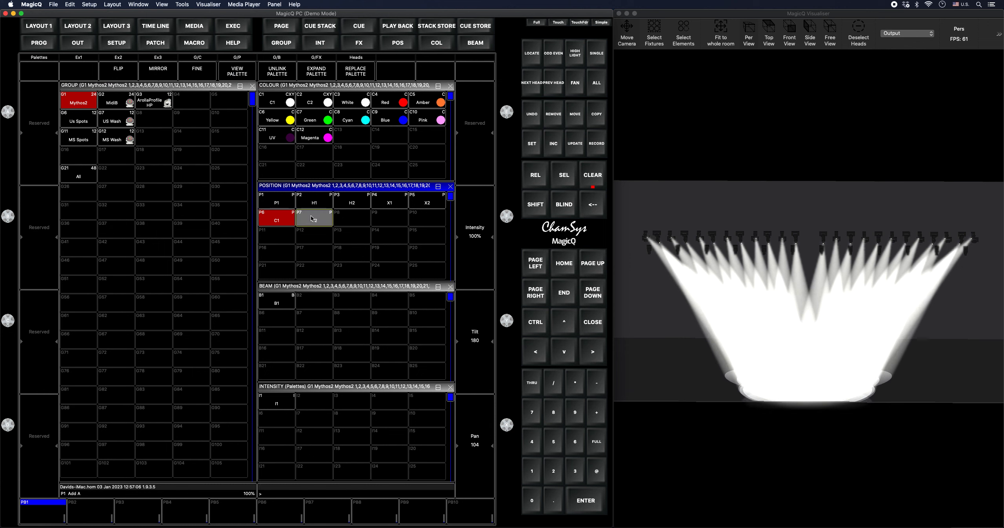
click(329, 205)
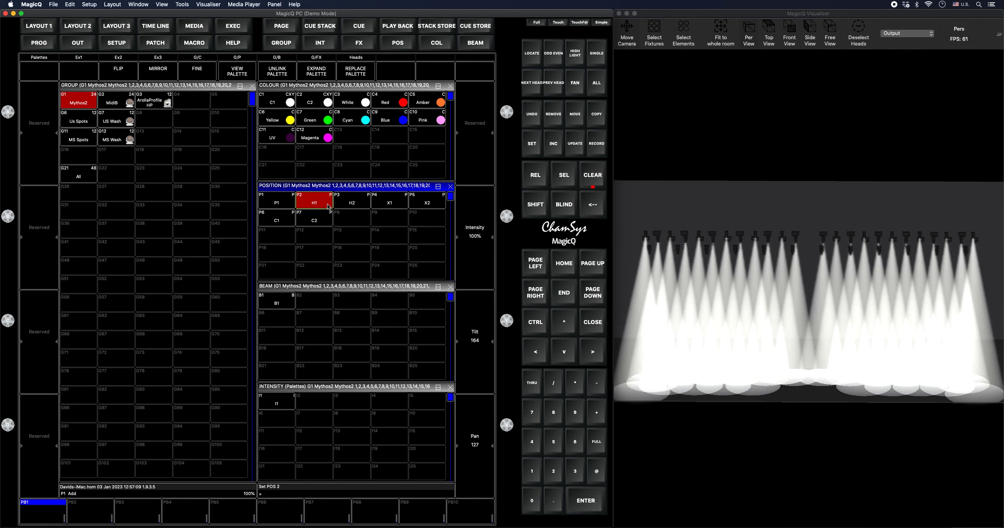
click(357, 202)
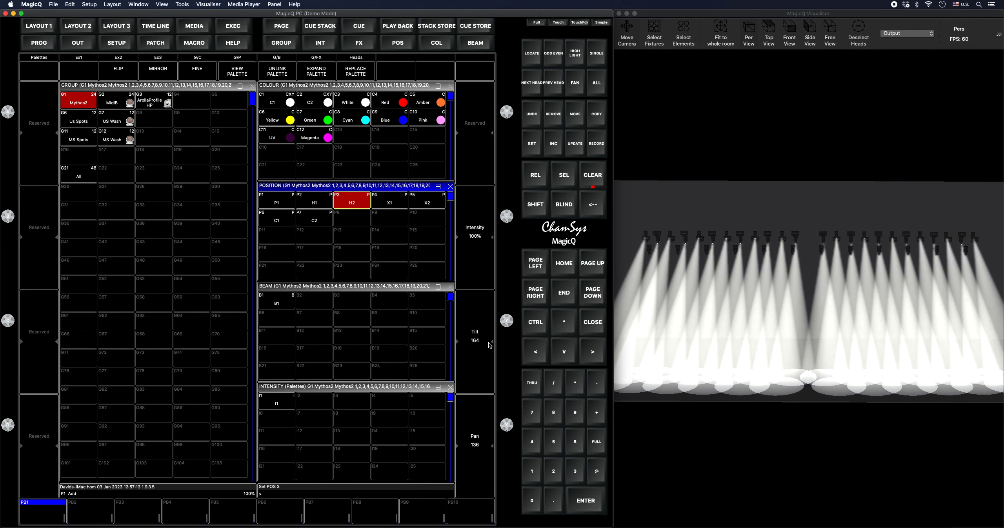
Step: Raise the tilt of the whole Mythos2 group to 253 so the beams point out front
scroll(488, 345, up, 10)
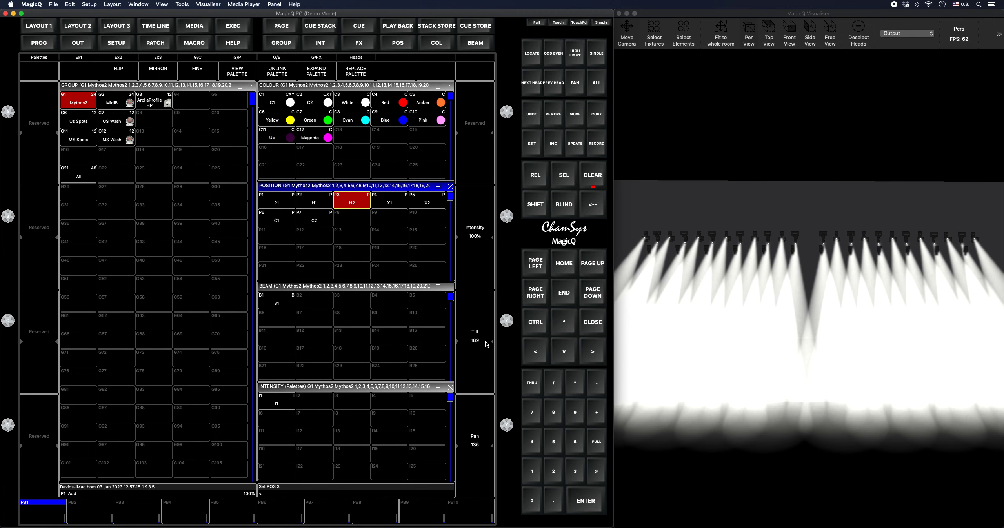
scroll(486, 342, up, 5)
drag(510, 319, 511, 336)
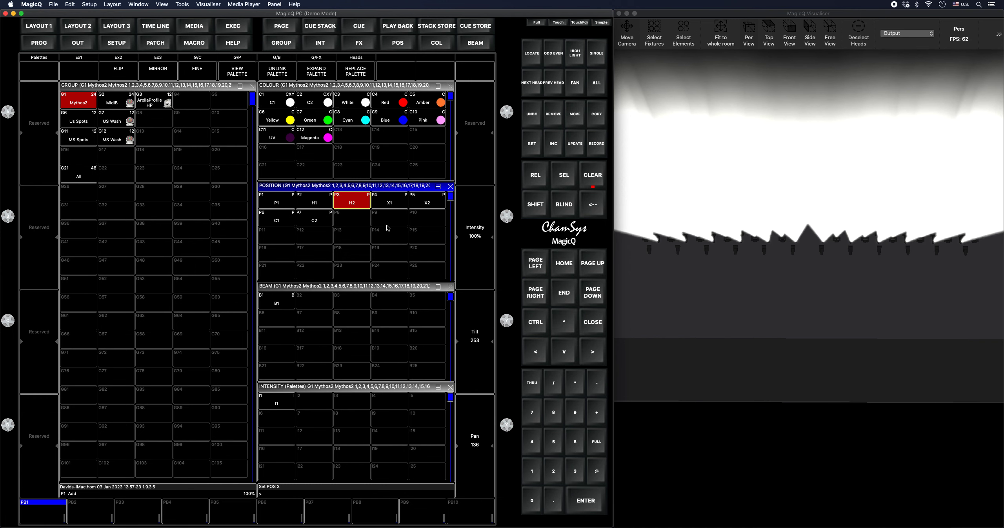
Step: Record the look, position attributes only, as position palette P8, named F1
click(598, 149)
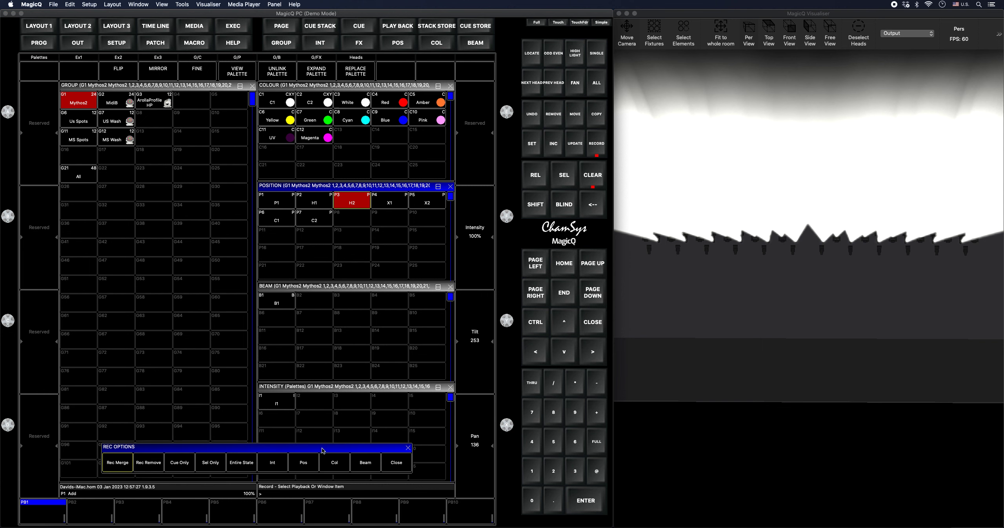
click(305, 465)
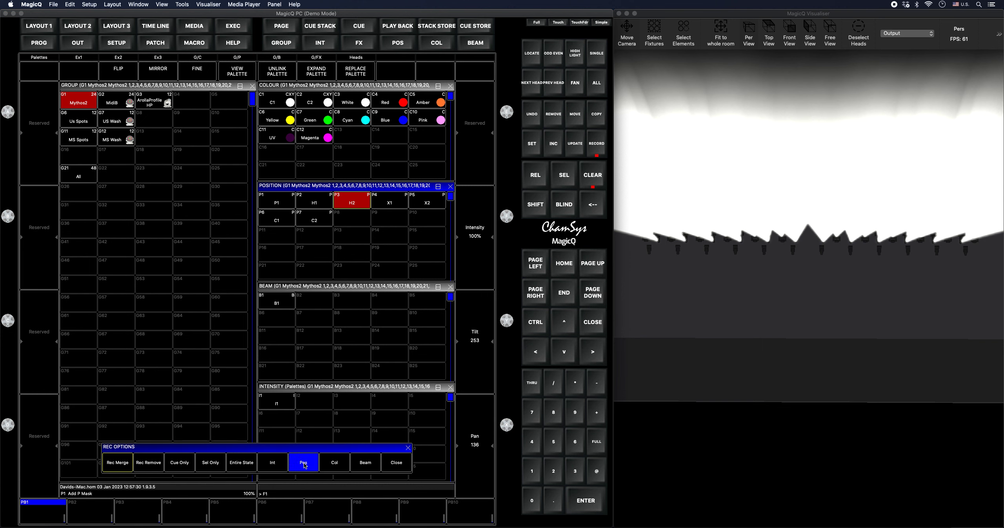
click(355, 218)
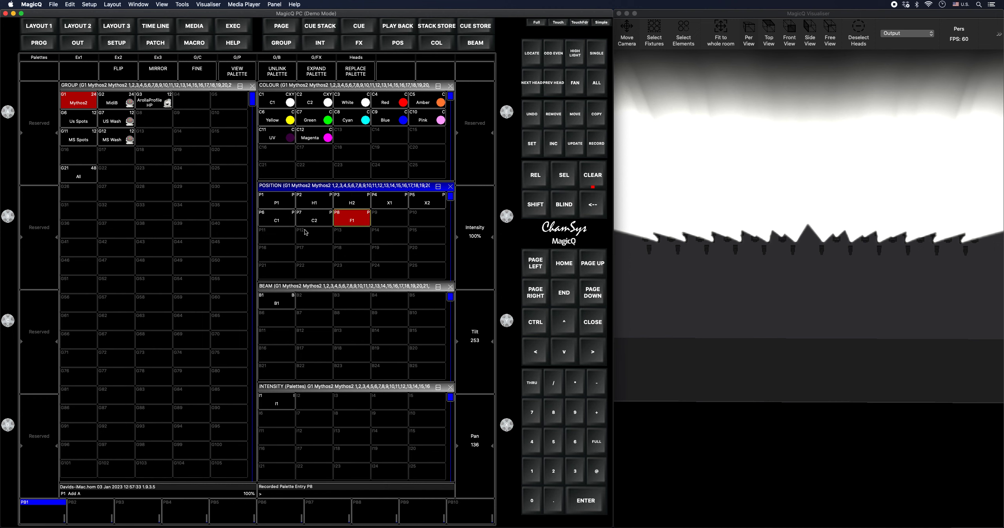
Step: Select the Us Spots group and fan its tilt symmetrically and its pan asymmetrically
click(82, 123)
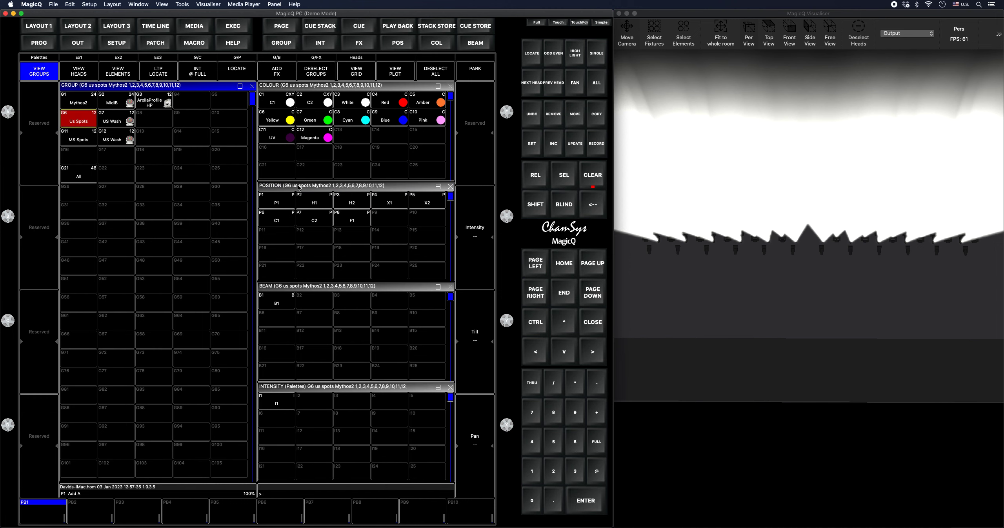
click(745, 287)
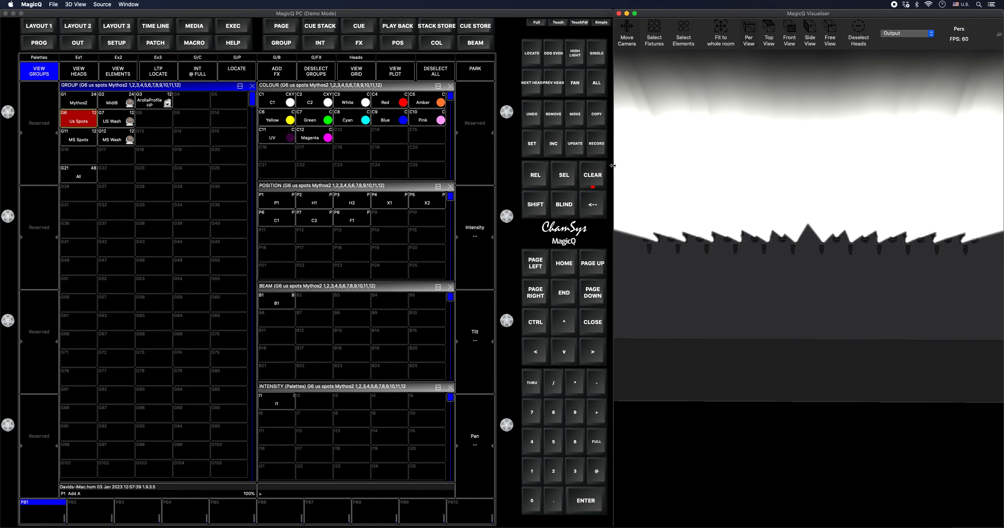
click(573, 83)
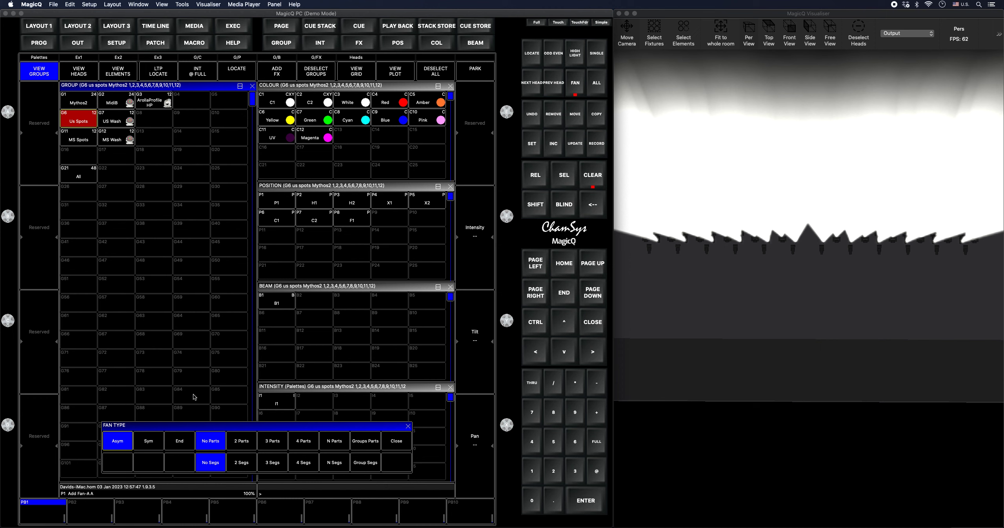
click(155, 444)
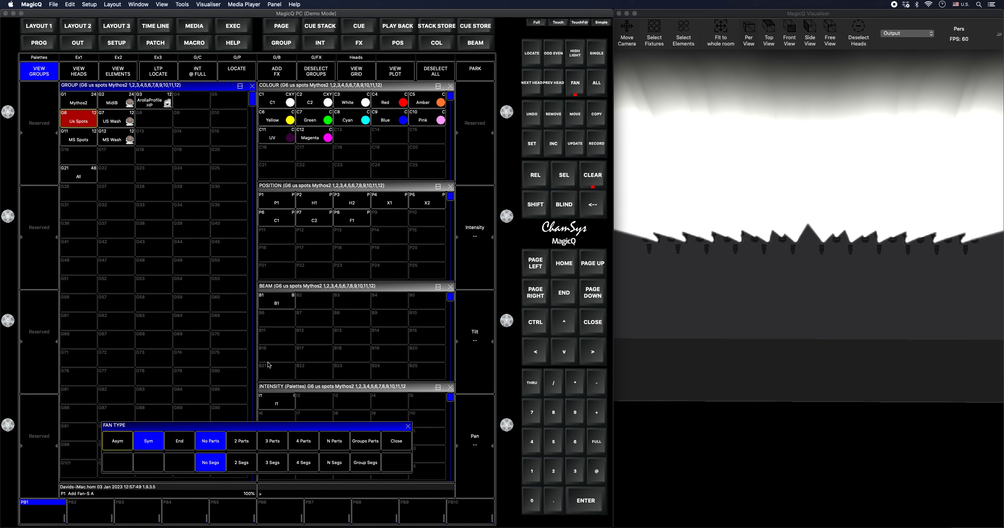
scroll(473, 367, down, 5)
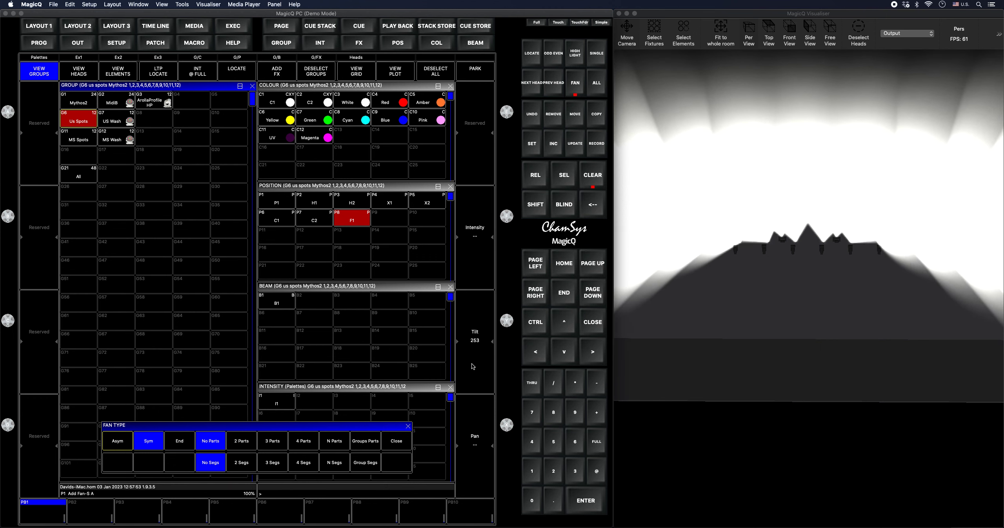
click(117, 442)
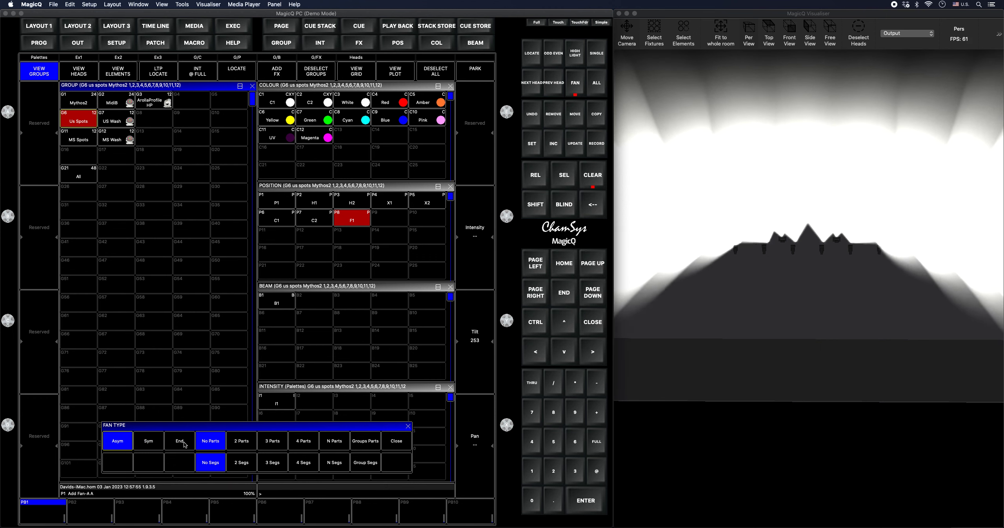
scroll(471, 452, down, 5)
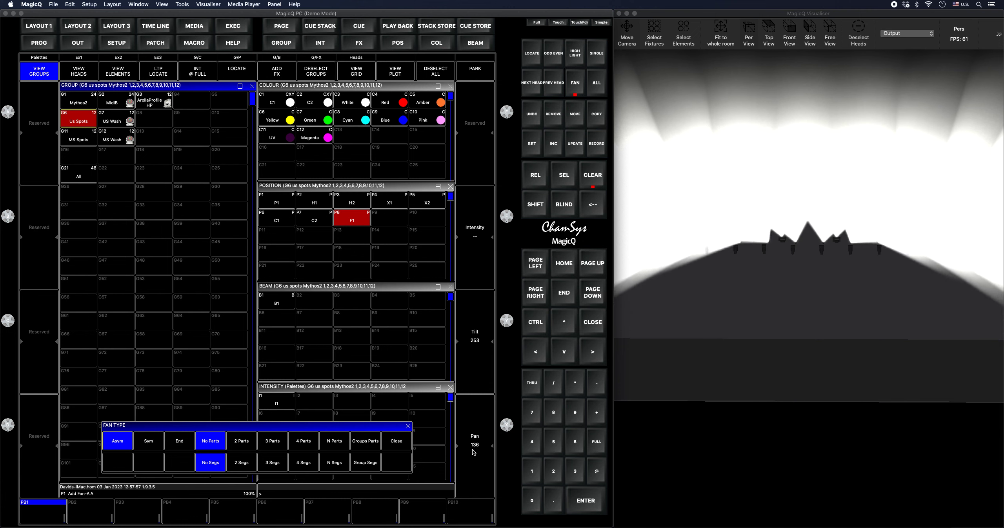
Step: Fan the MS Spots group symmetrically in tilt and asymmetrically in pan to 139, and check the look in the visualiser
click(67, 141)
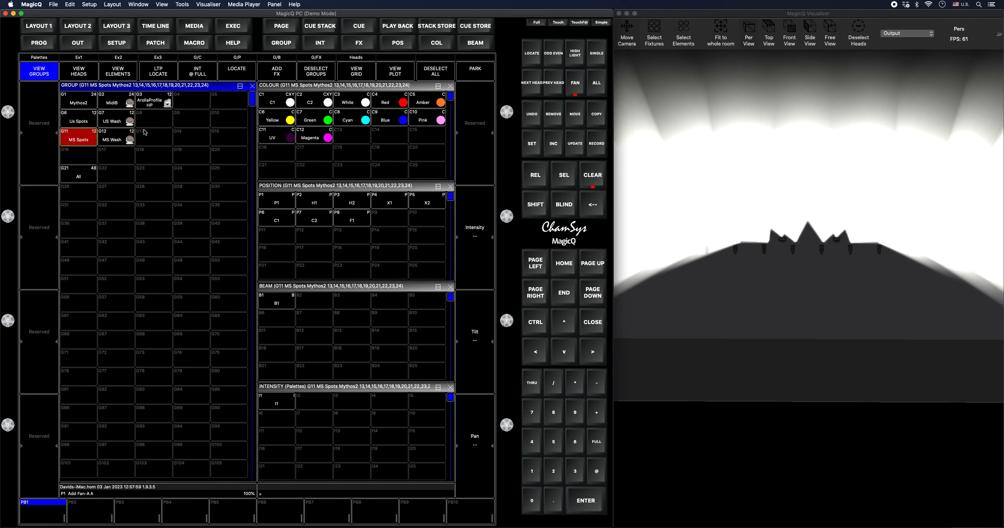
click(576, 86)
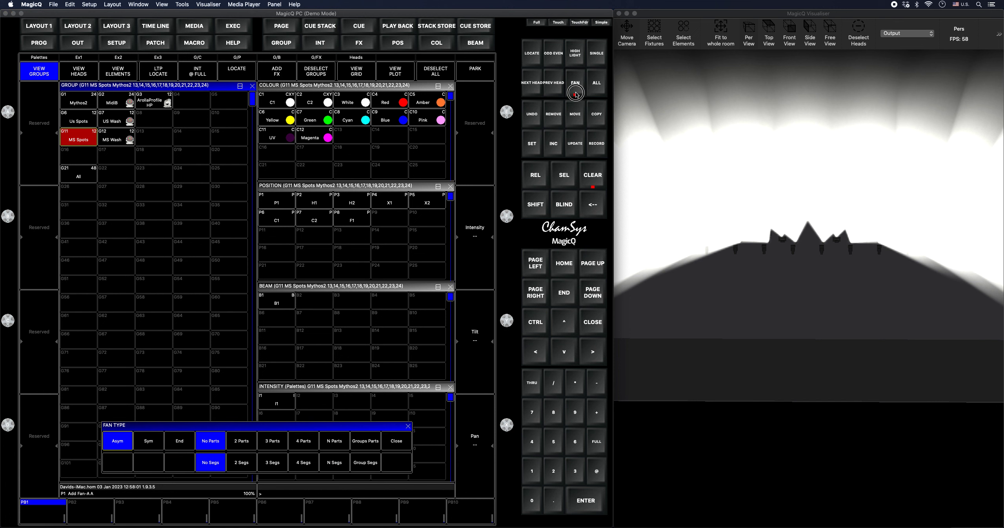
scroll(480, 356, up, 5)
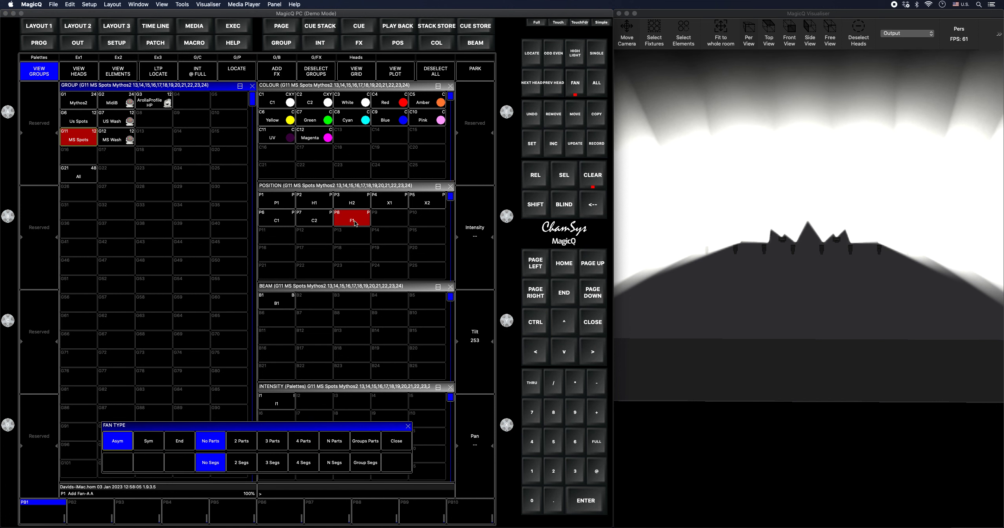
click(155, 443)
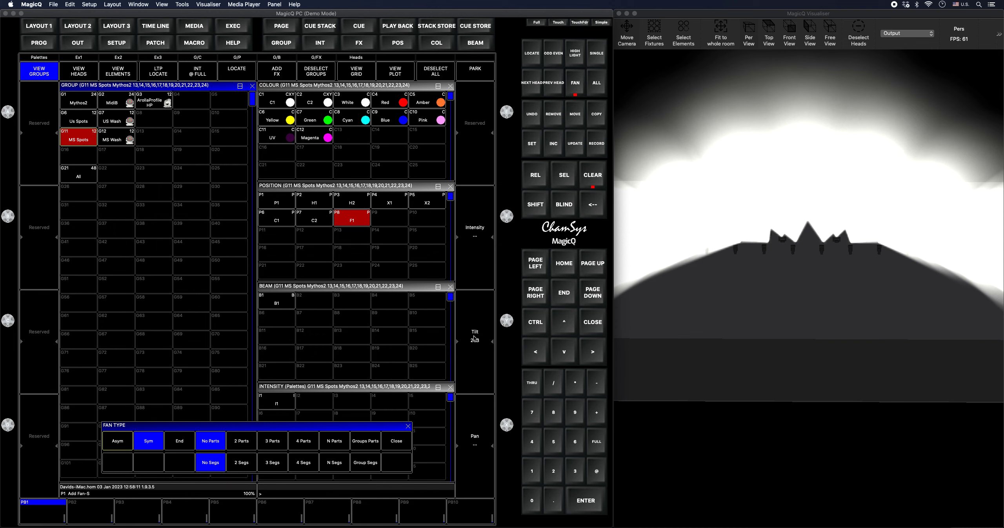
click(116, 443)
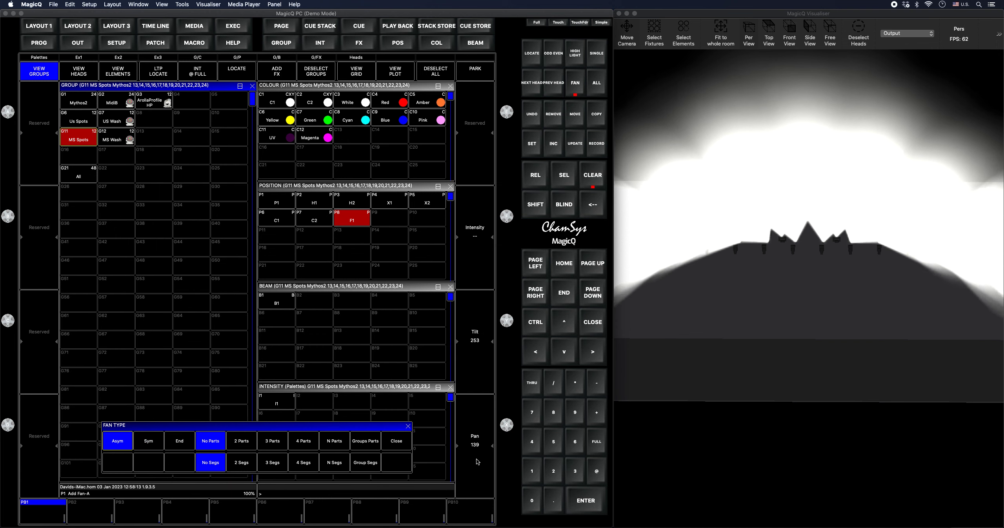
drag(856, 357, 854, 335)
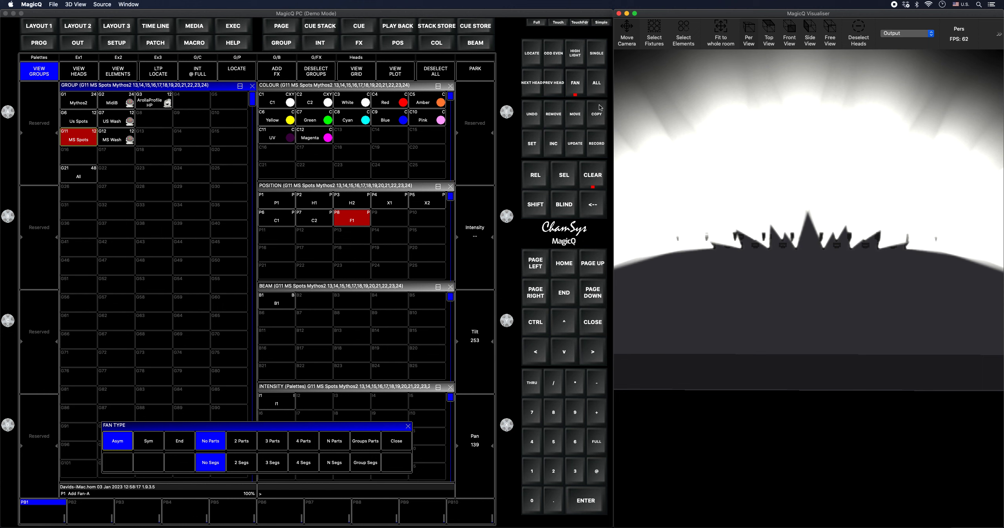
Step: Record the fanned look, position attributes only, as position palette P9, named F2
click(602, 142)
text(F2)
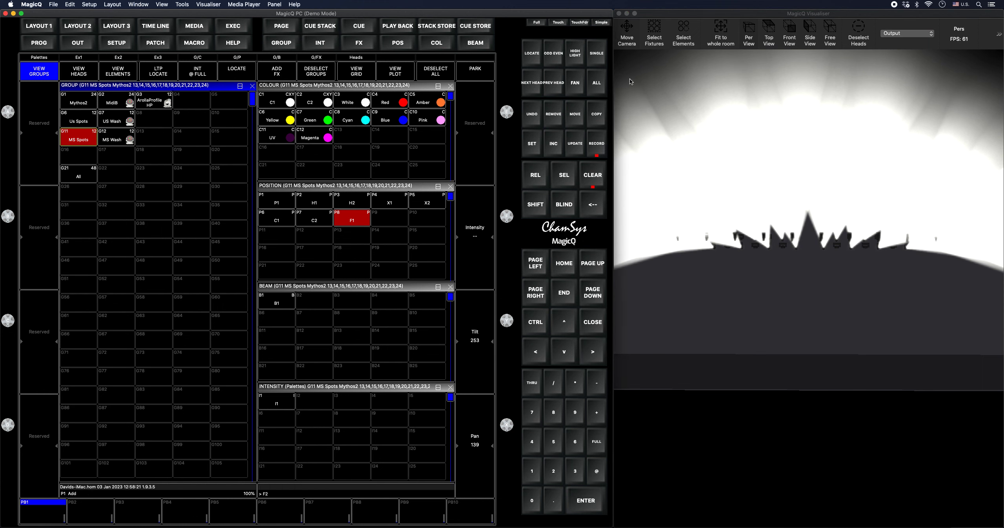
click(597, 144)
click(301, 167)
click(600, 149)
click(307, 465)
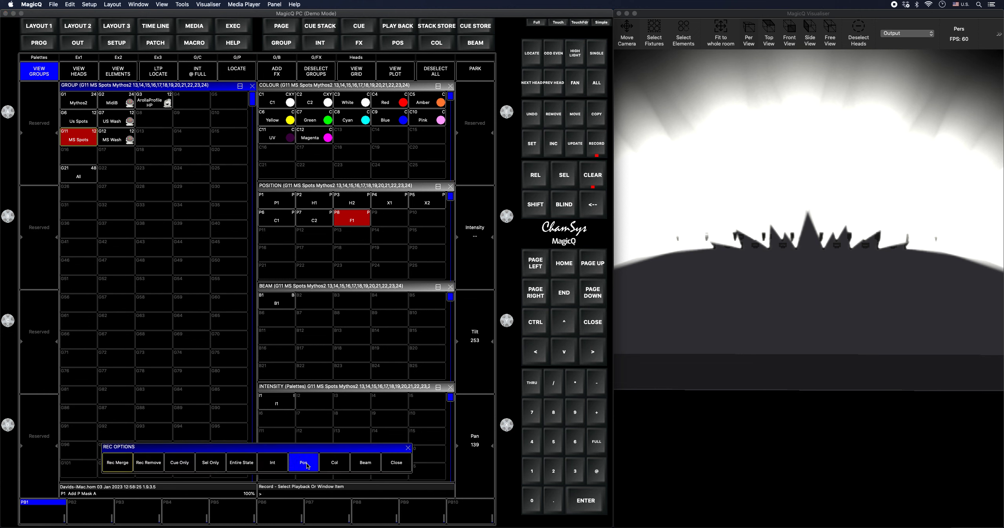
click(388, 220)
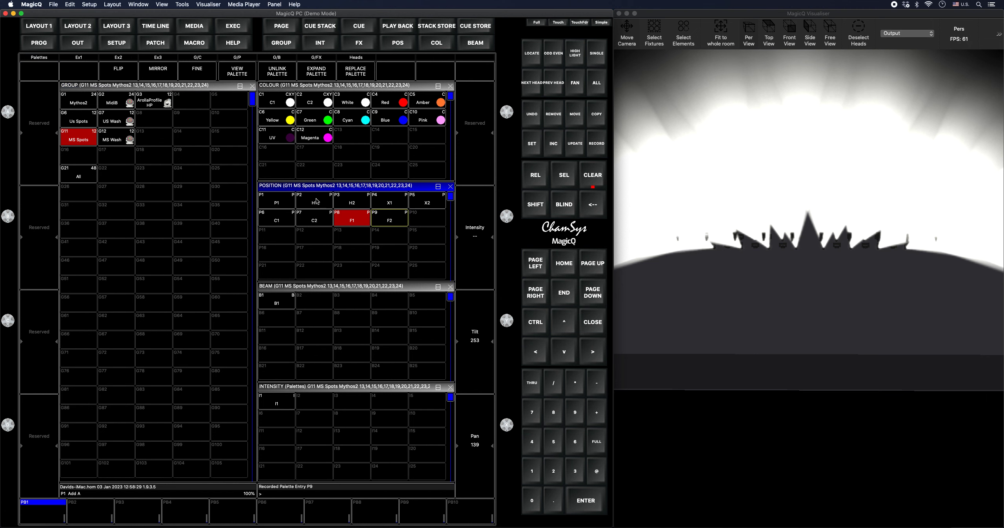
Step: Select the full Mythos2 group, compare position palettes F2, F1, C2, C1, X2, X1, H2 and H1 in turn, and clear the programmer
click(80, 101)
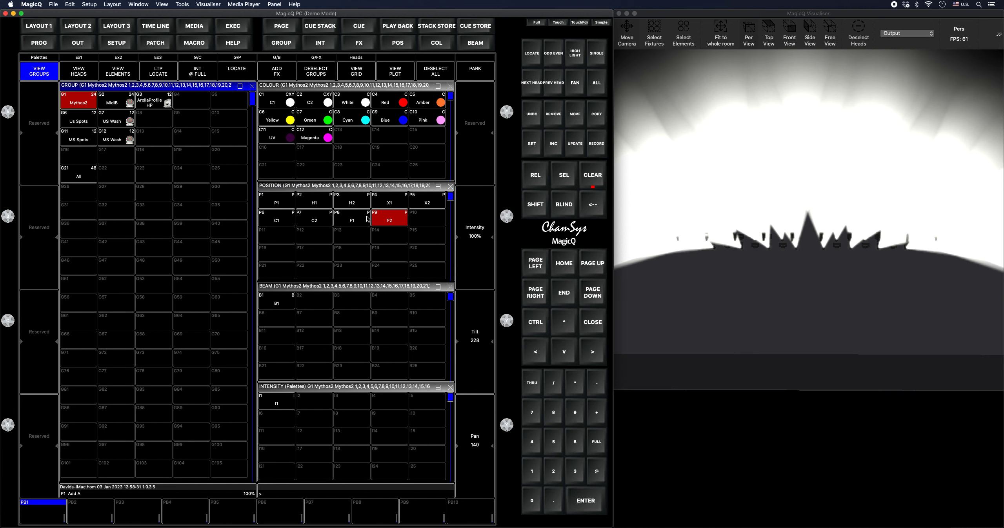
click(386, 220)
click(361, 219)
click(392, 219)
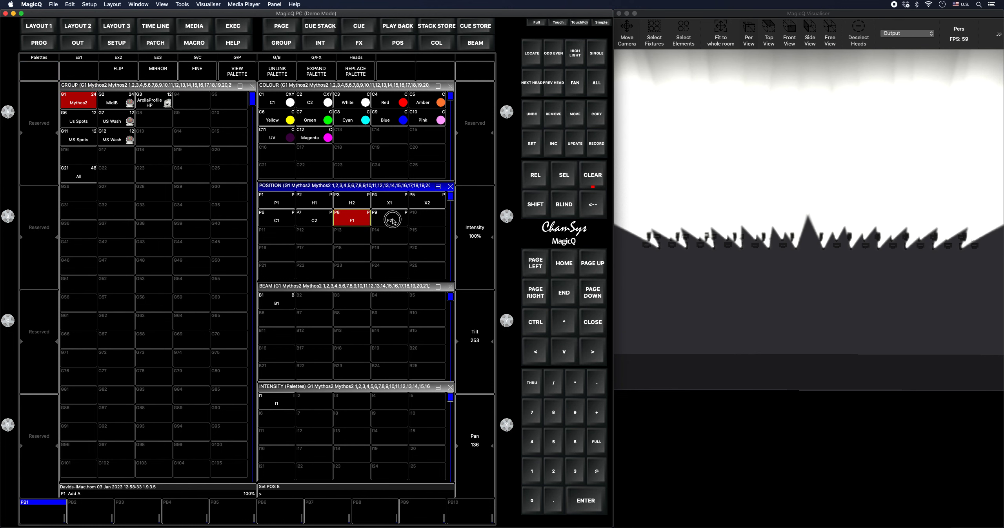
click(317, 221)
click(277, 220)
click(425, 203)
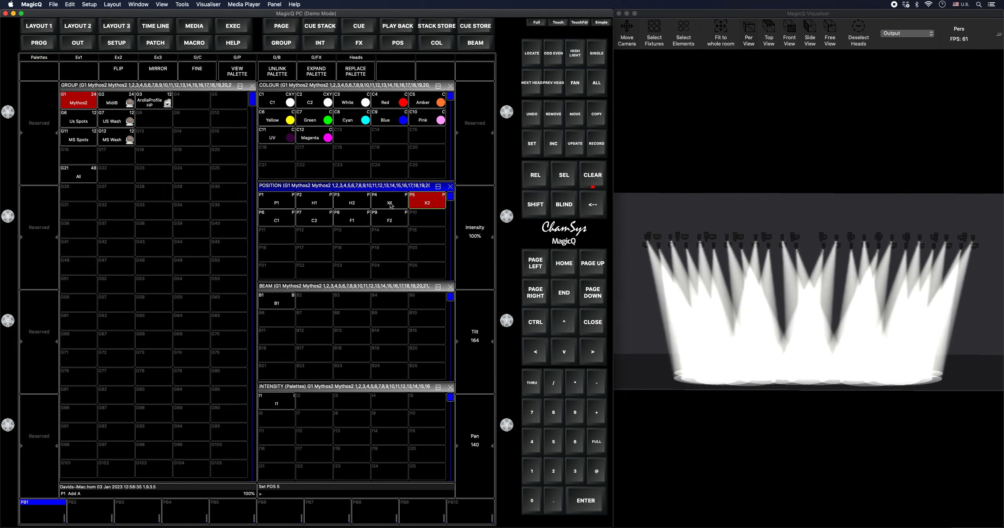
click(390, 202)
click(352, 202)
click(315, 202)
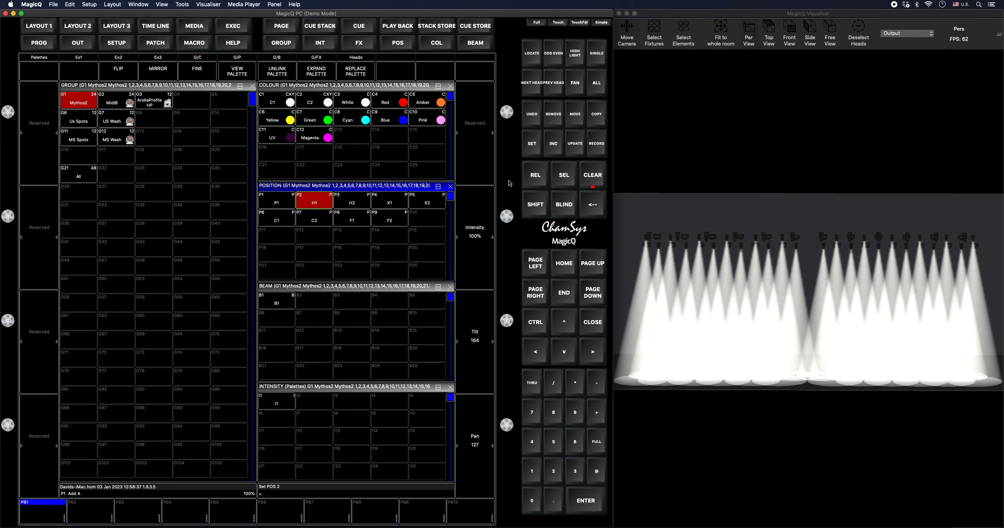
click(592, 179)
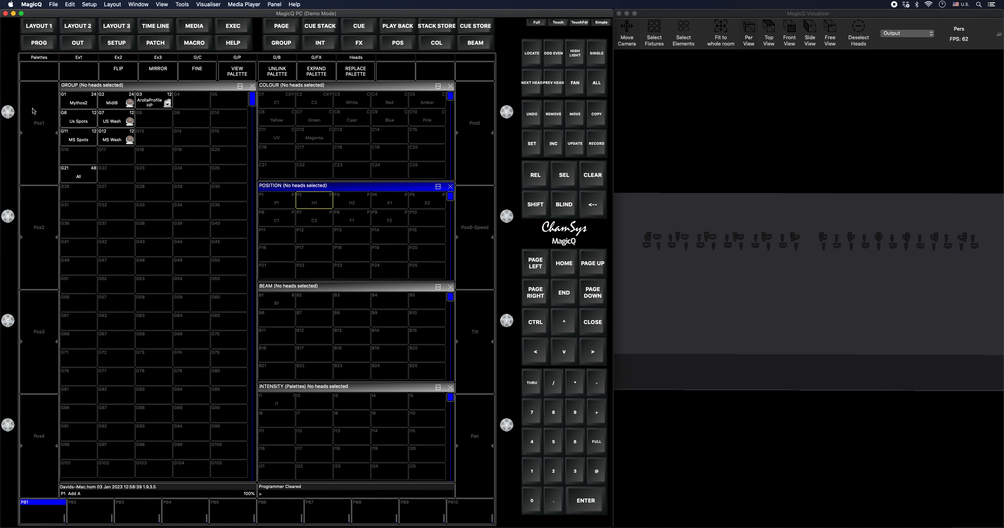
click(118, 103)
click(198, 75)
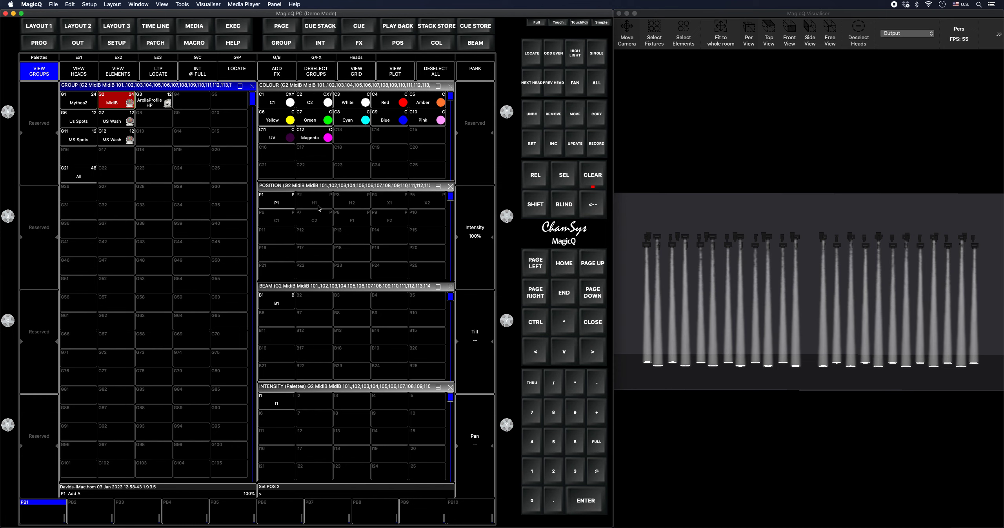
scroll(480, 371, down, 10)
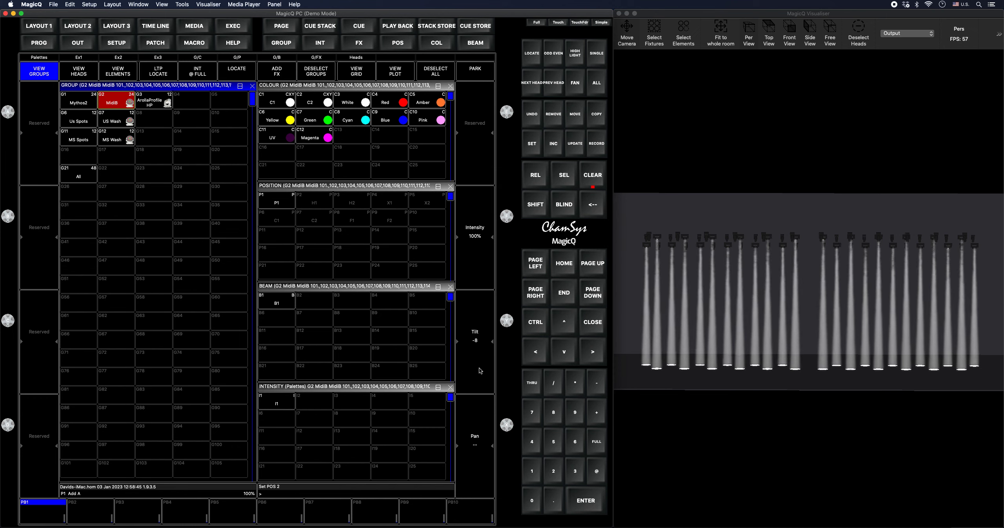
scroll(481, 370, down, 6)
click(874, 367)
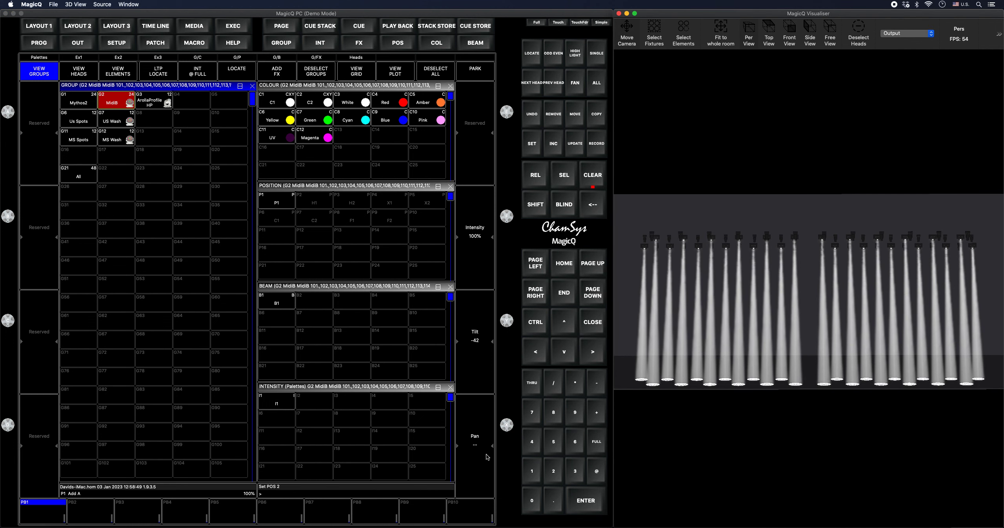
scroll(487, 457, up, 2)
scroll(487, 457, down, 2)
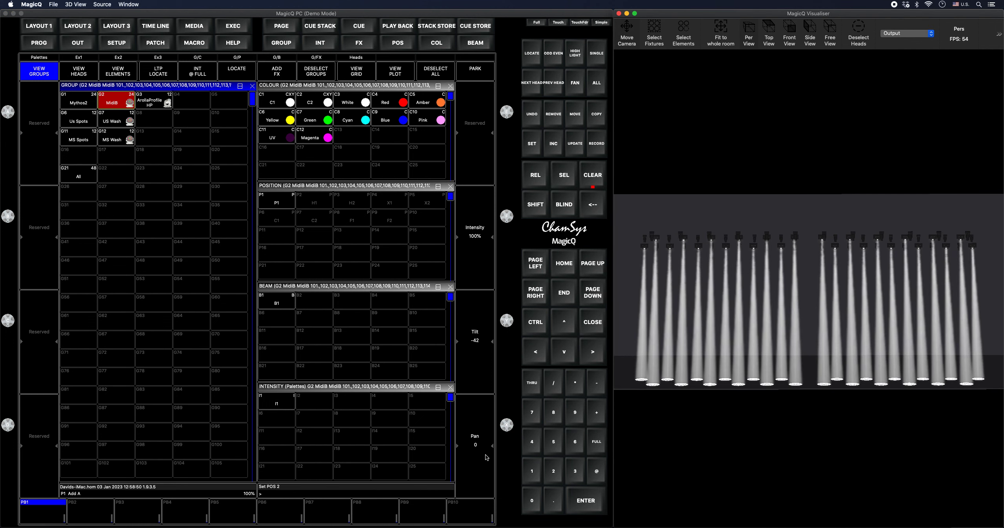
click(597, 143)
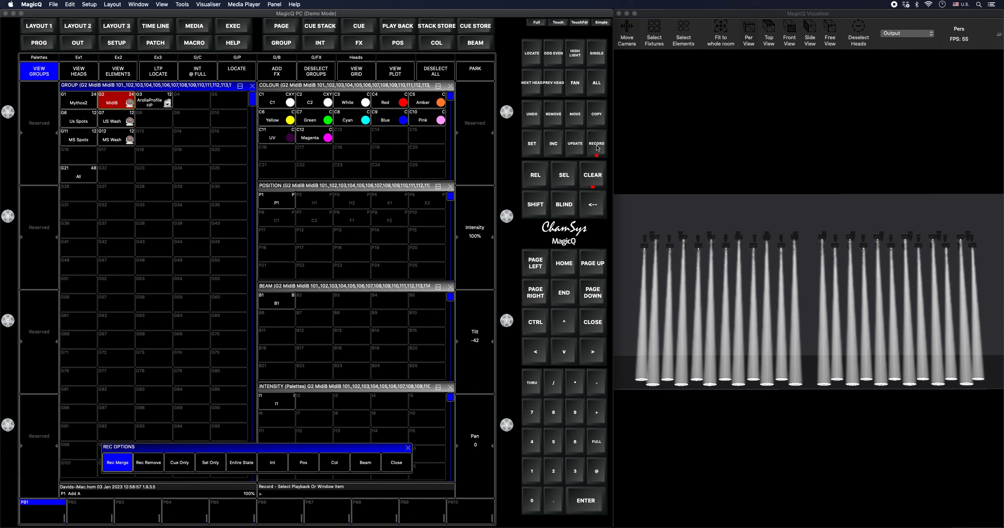
click(596, 174)
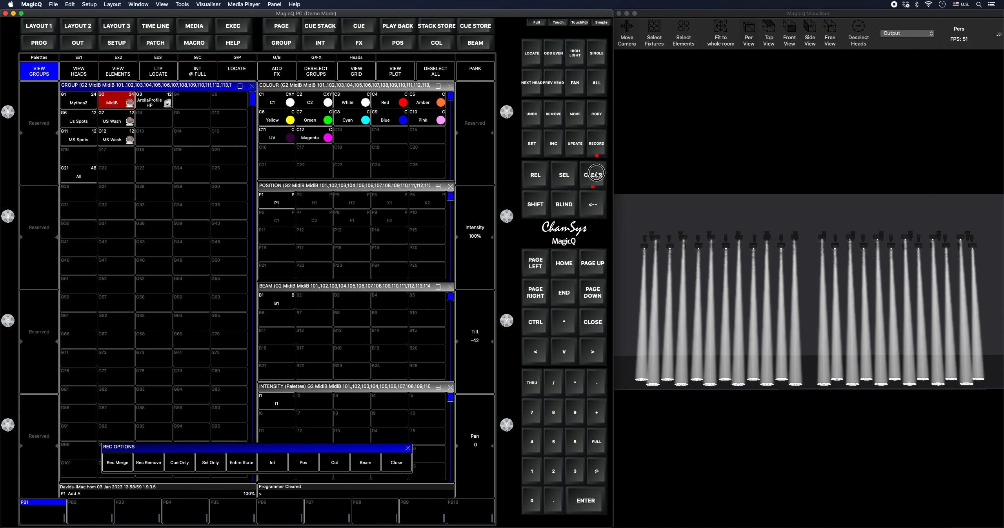
Step: Select the MidiB group at full intensity and set its tilt to -43
click(113, 101)
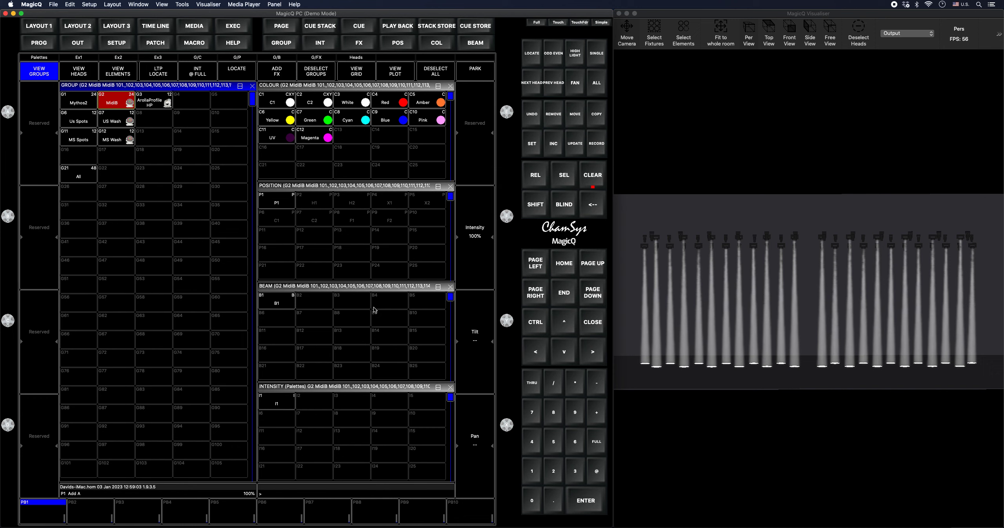
scroll(476, 361, down, 10)
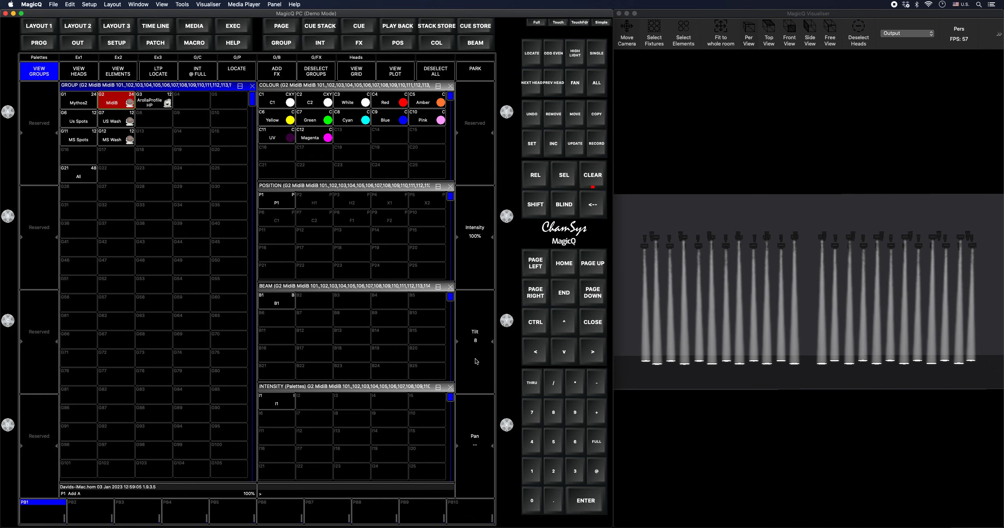
scroll(476, 361, down, 4)
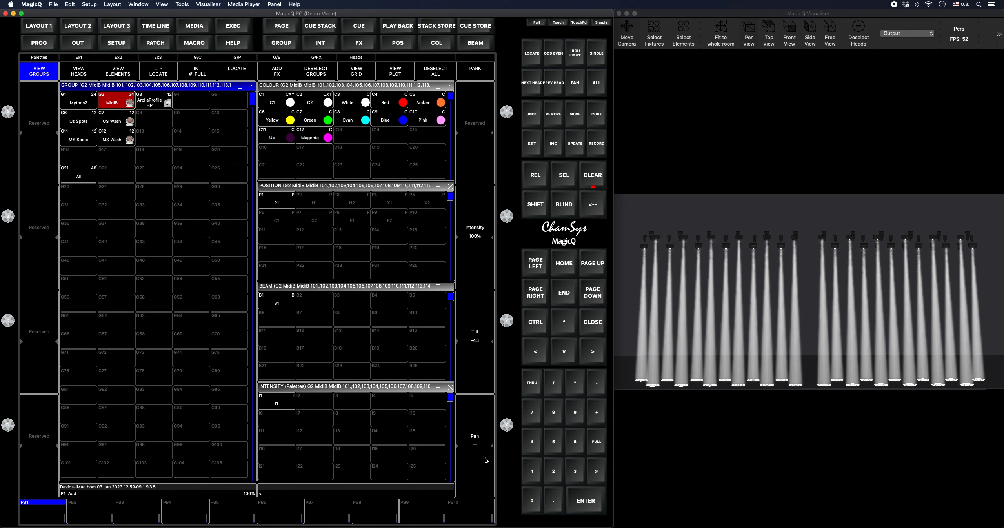
Step: Adjust the tilt of the MidiB group to -47 so the beams land like the Mythos2 heads
scroll(485, 458, down, 1)
scroll(485, 458, up, 1)
click(592, 175)
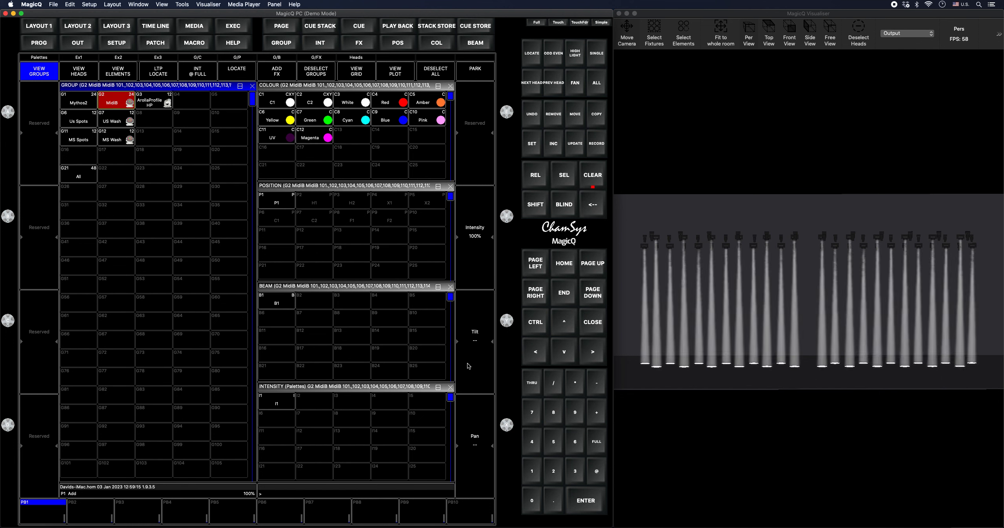
scroll(468, 366, down, 5)
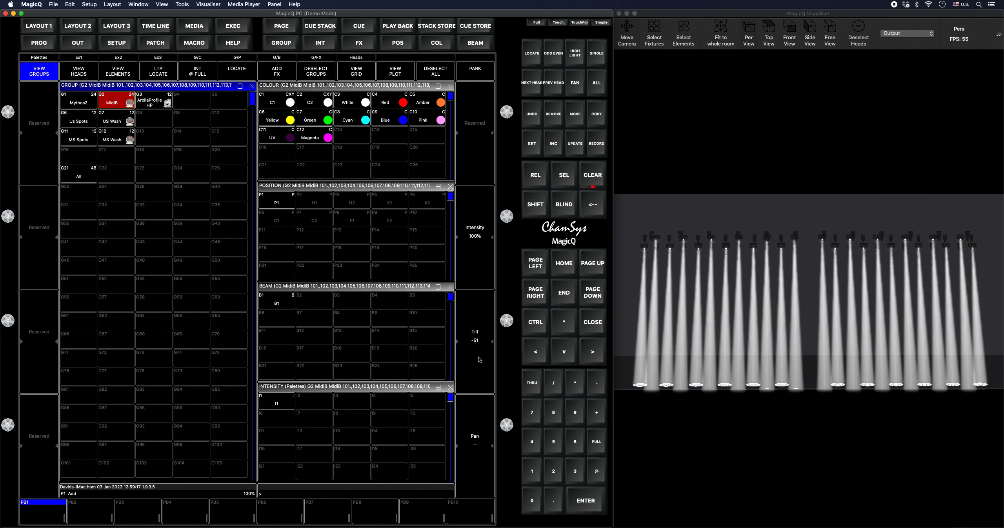
scroll(479, 359, up, 4)
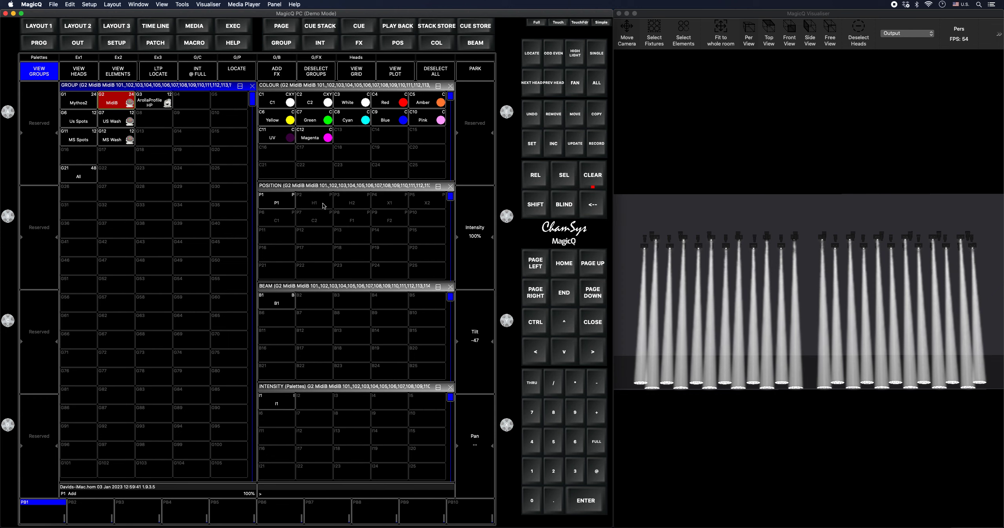
Step: Merge the MidiB look, position attributes only, into the existing position palette P2 H1
click(598, 146)
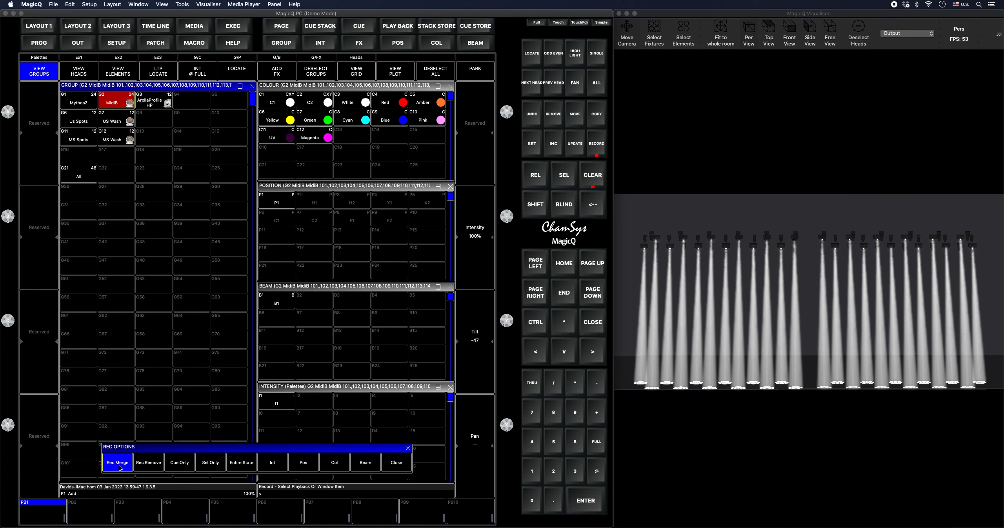
click(304, 468)
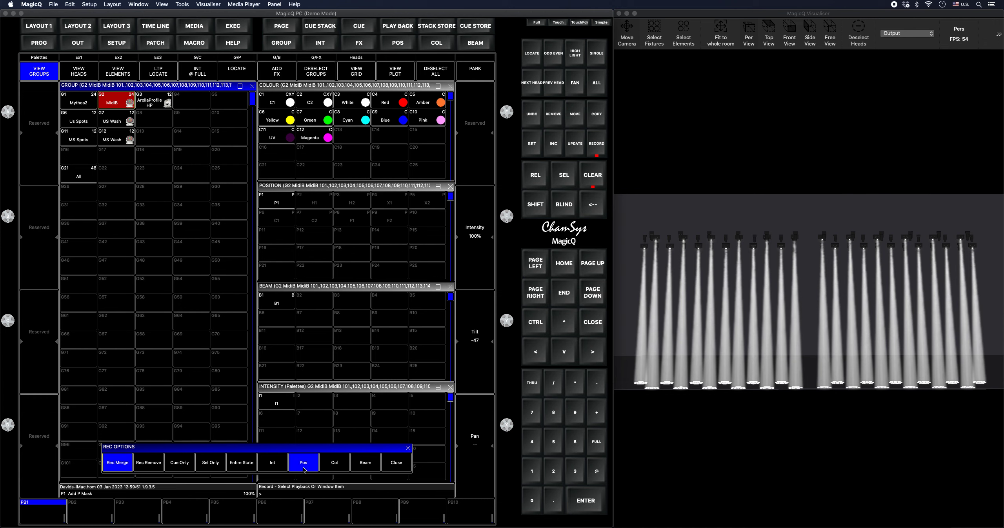
click(312, 206)
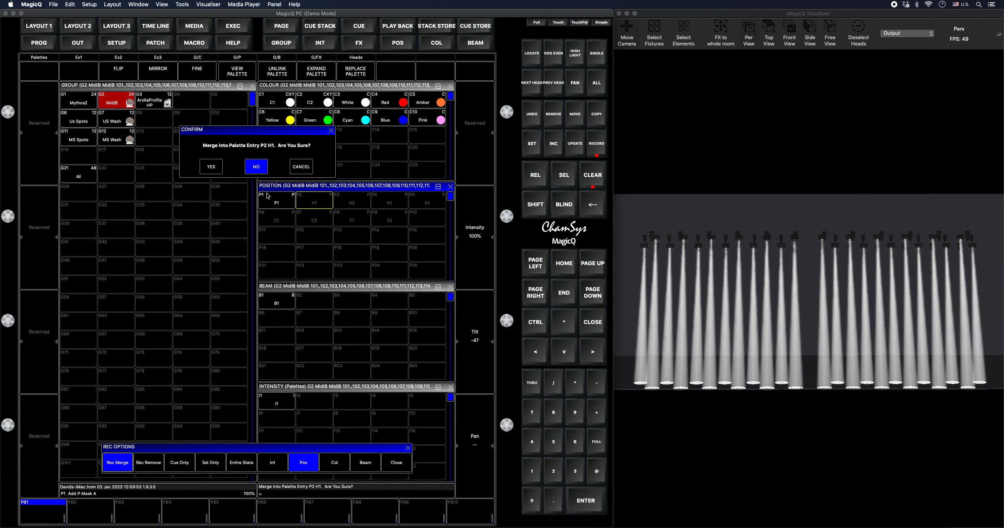
click(220, 170)
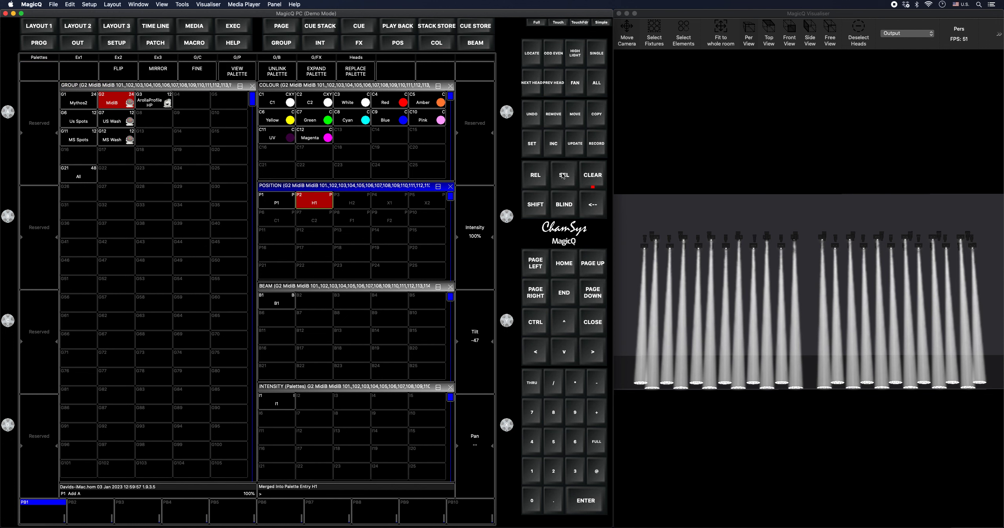
Step: Fan the pan of the US Wash group asymmetrically, and do the same for the MS Wash group
click(129, 119)
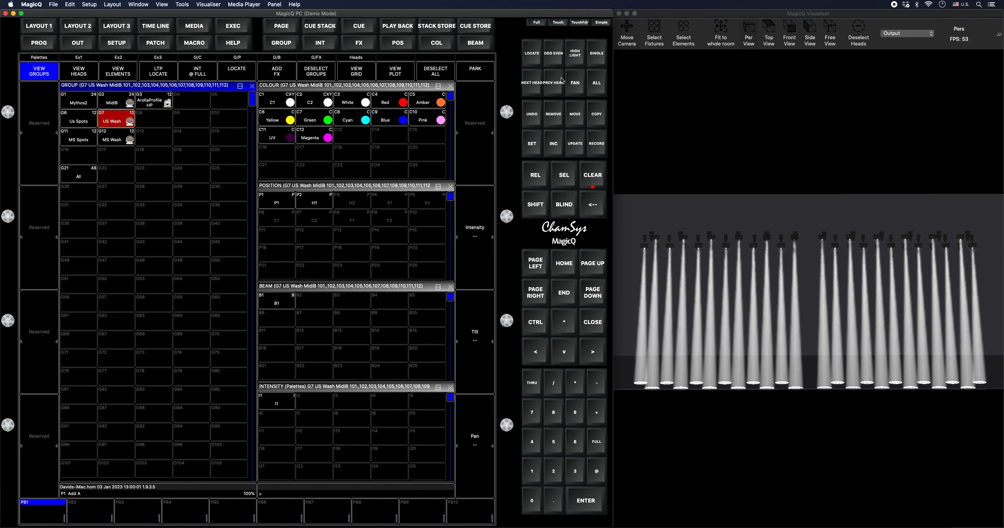
click(575, 82)
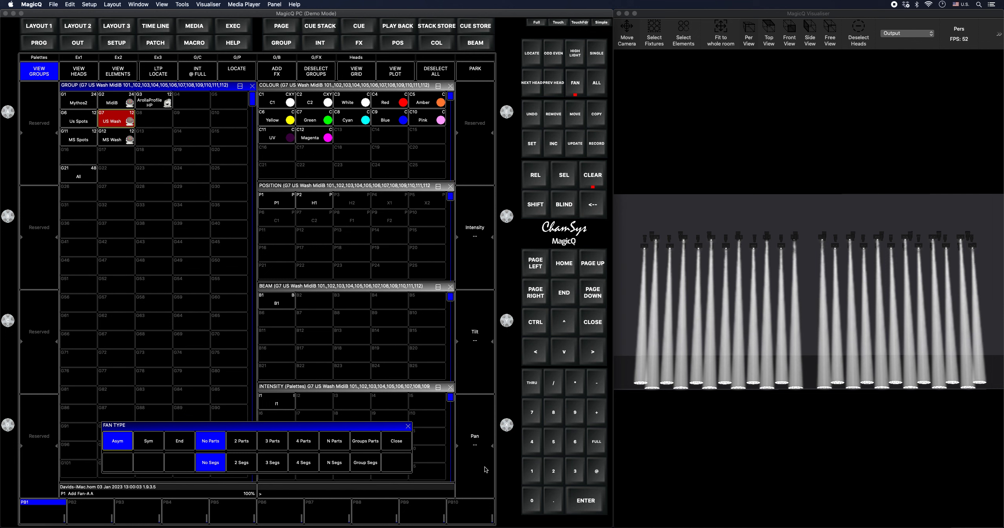
scroll(485, 469, up, 5)
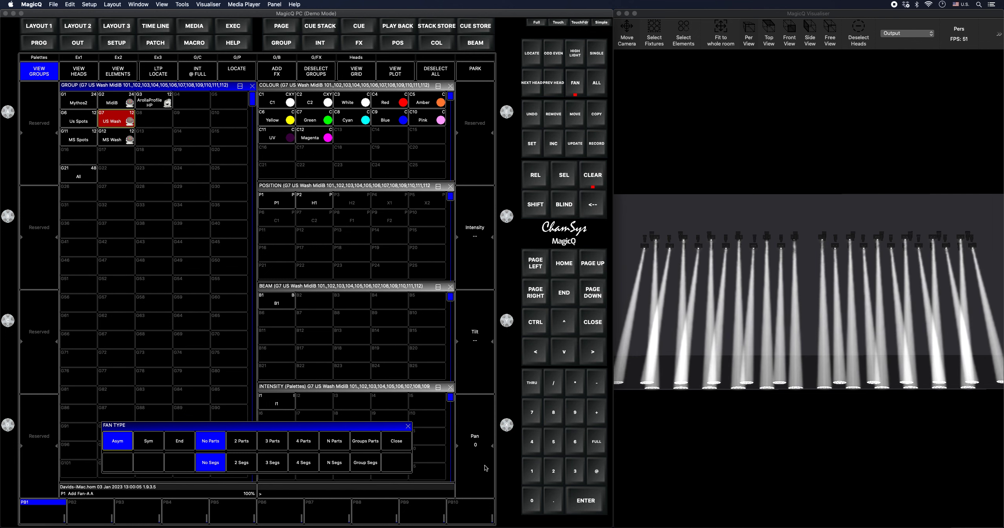
click(127, 141)
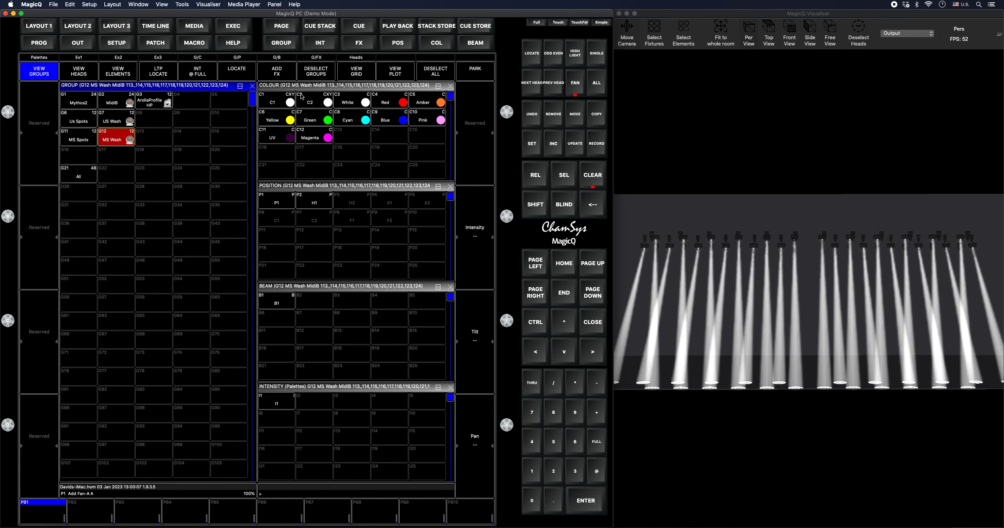
click(572, 87)
click(571, 86)
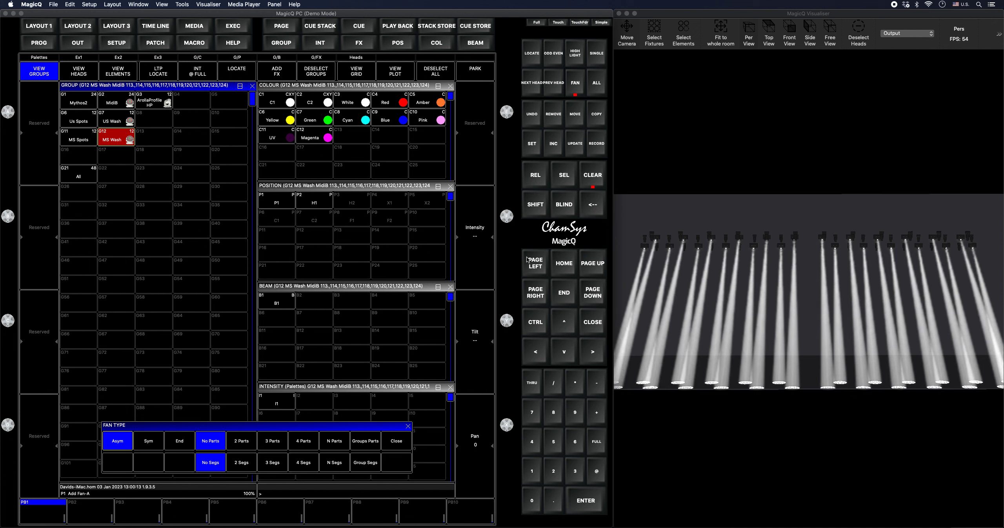
Step: Merge the fanned wash look, position attributes only, into the existing position palette P3 H2
click(599, 145)
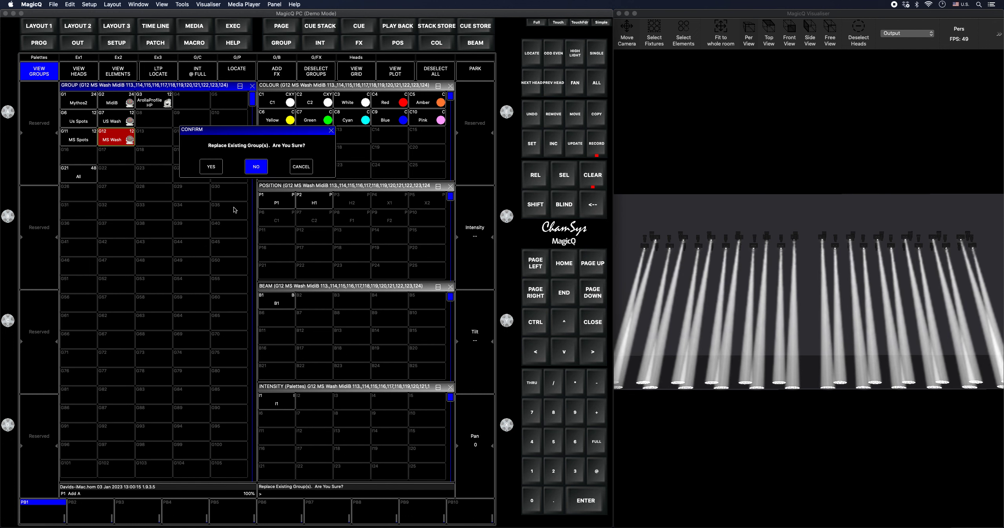
click(304, 173)
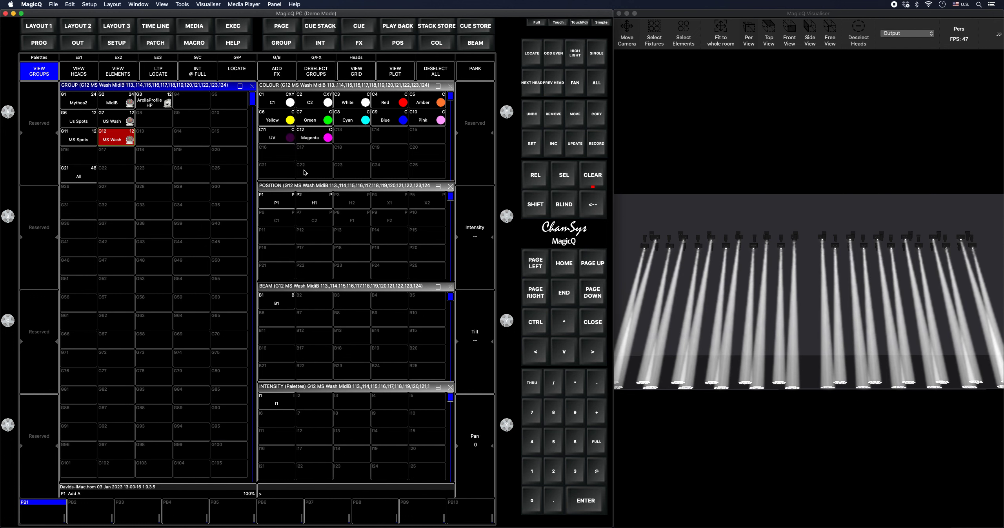
click(599, 146)
click(303, 464)
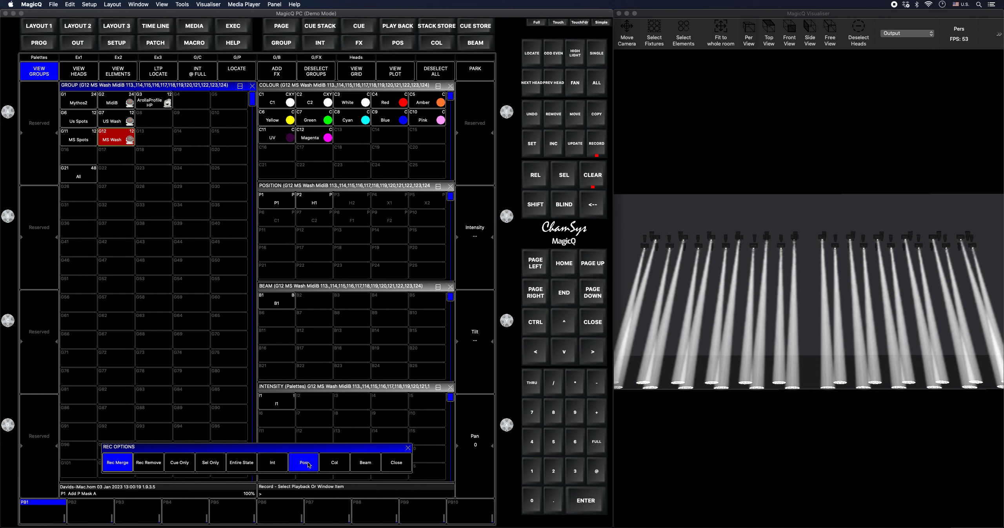
click(359, 203)
click(215, 169)
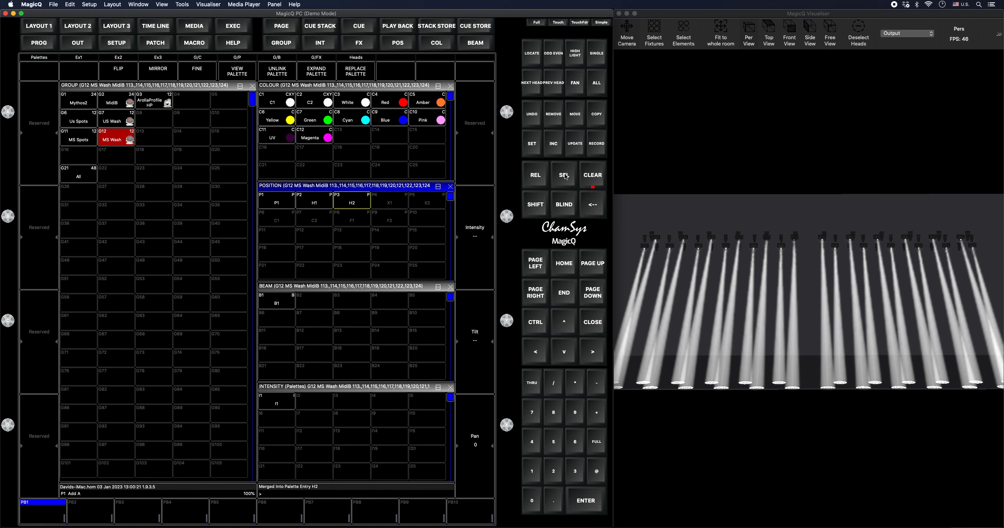
Step: Select the full MidiB group and compare position palettes H2 and H1 on it in the visualiser
click(117, 101)
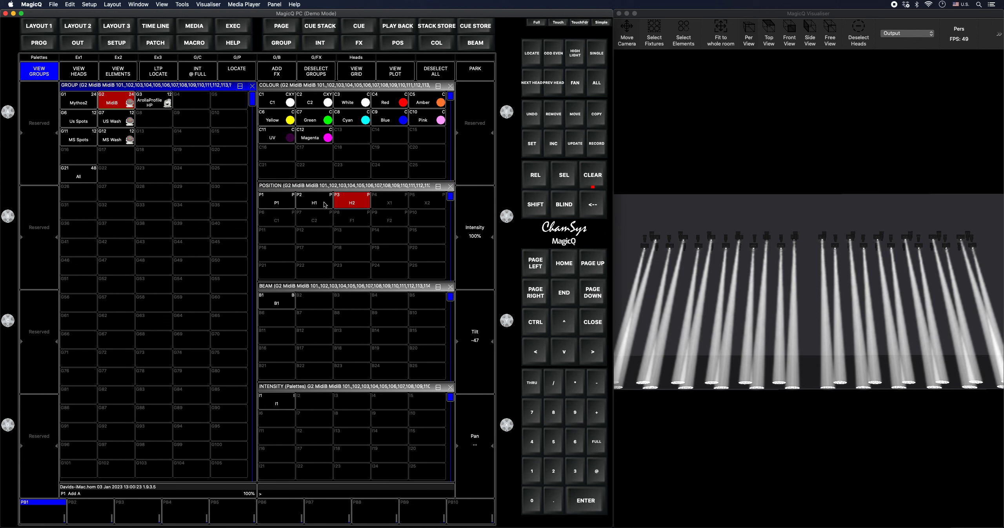
click(350, 204)
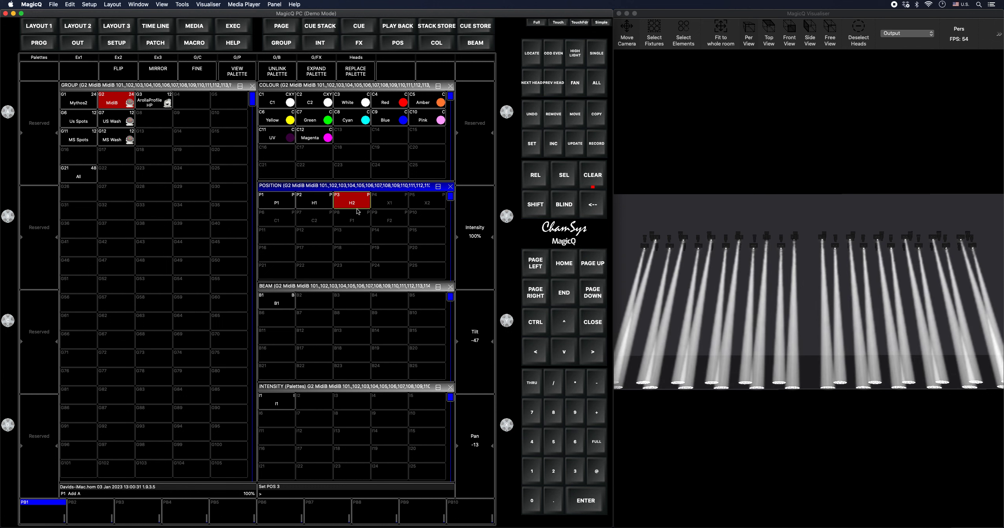
click(314, 203)
click(345, 201)
click(320, 203)
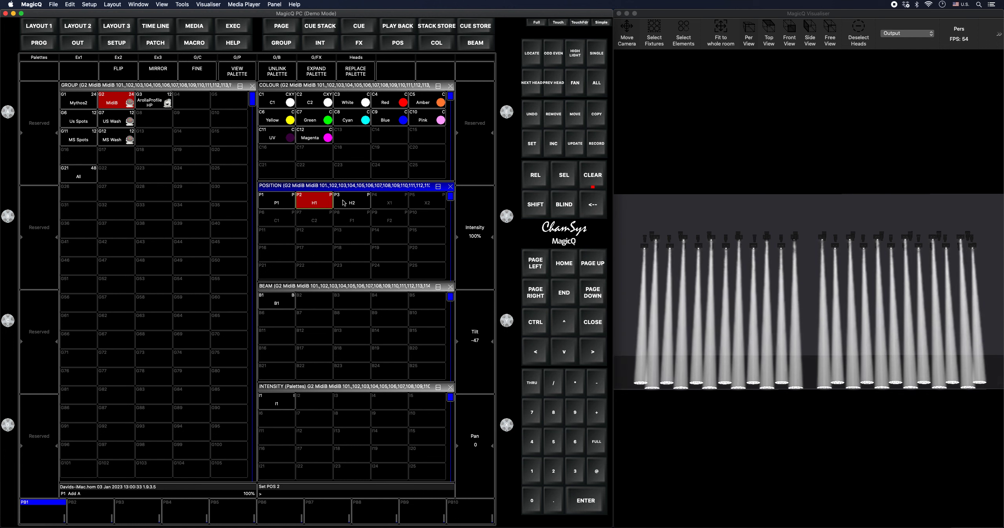
click(344, 203)
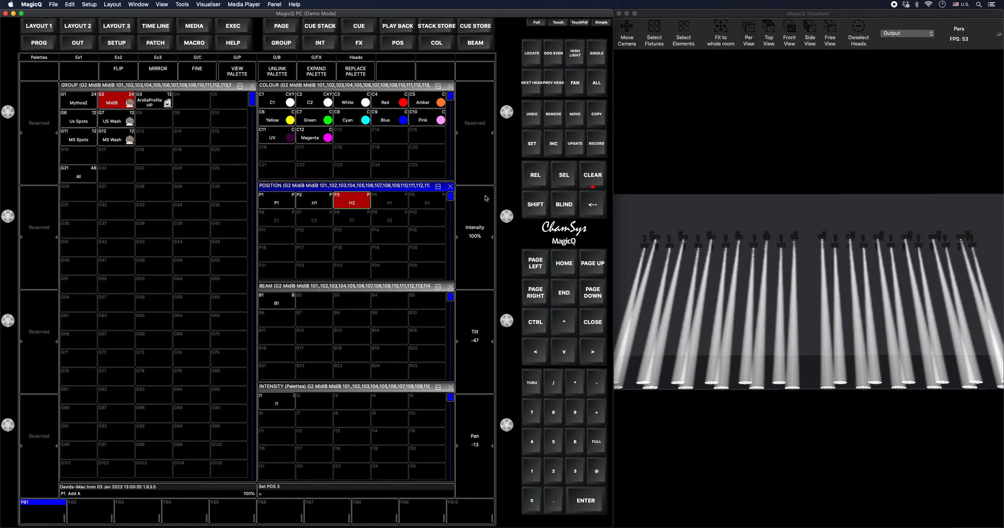
Step: Apply position palette H1 to the MidiB group, and pan its odd heads to 19 and its even heads to -19
click(320, 203)
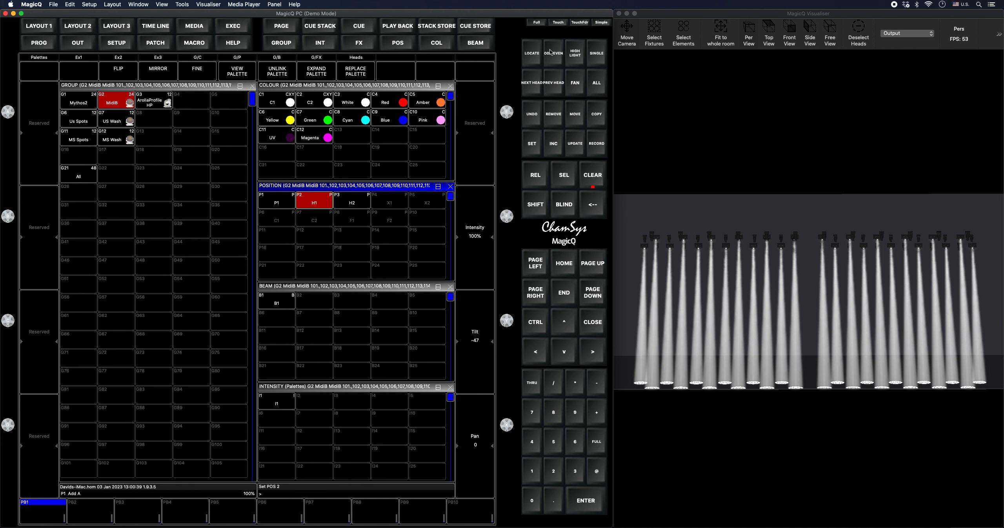
click(551, 52)
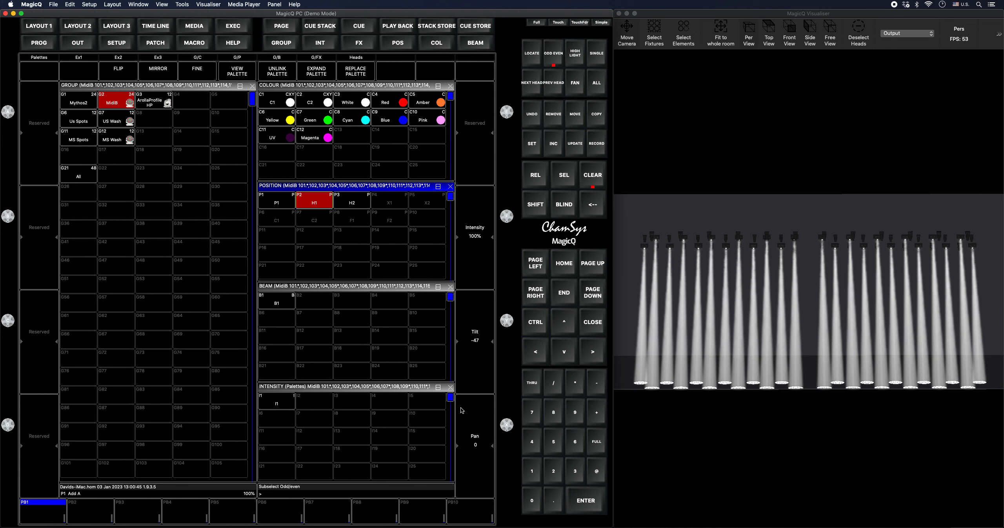
scroll(482, 447, up, 10)
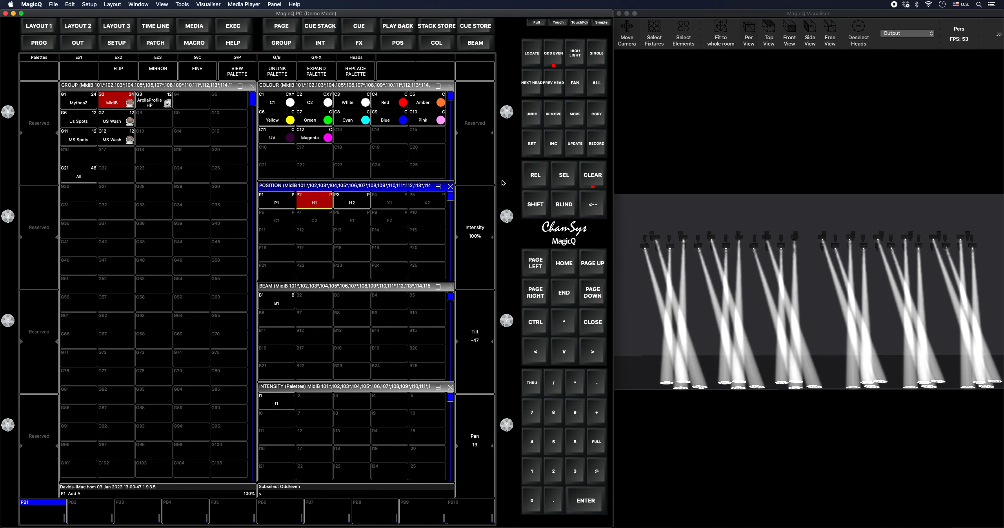
click(547, 93)
scroll(481, 451, down, 10)
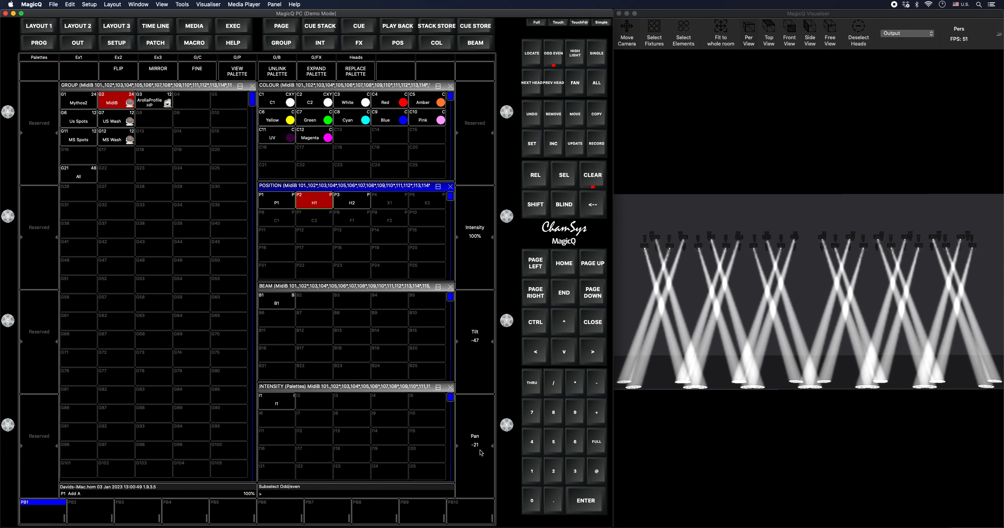
scroll(482, 451, up, 2)
Step: Merge the crossed MidiB look, position attributes only, into the existing position palette P4 X1
click(600, 145)
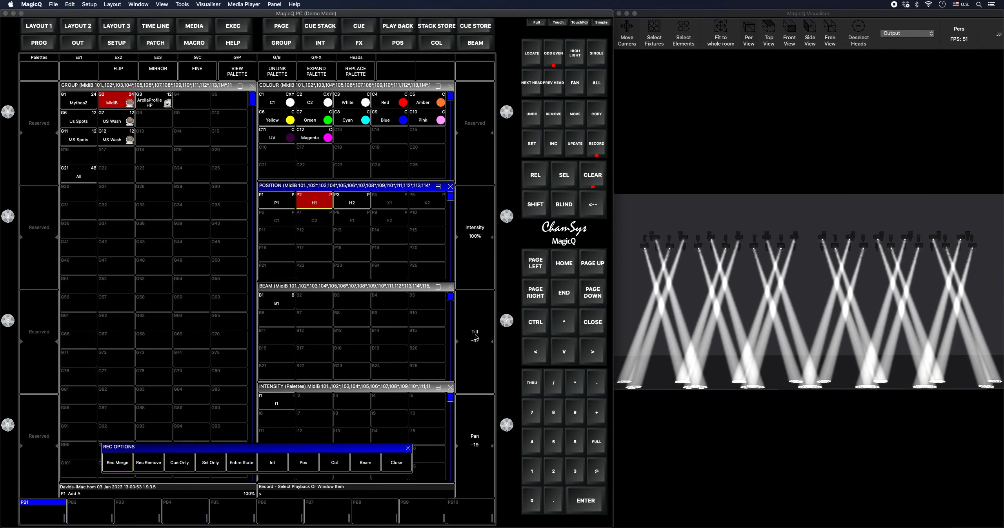
click(117, 463)
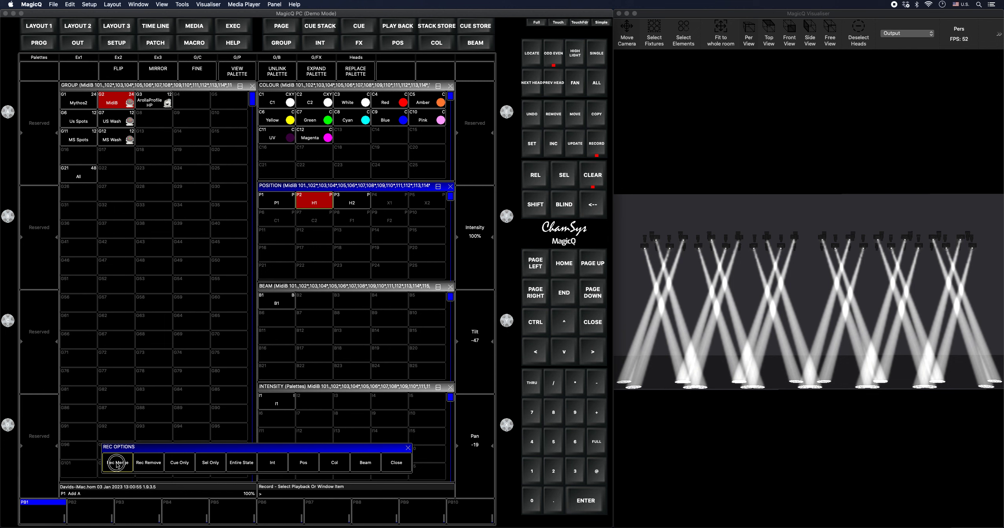
click(304, 465)
click(390, 202)
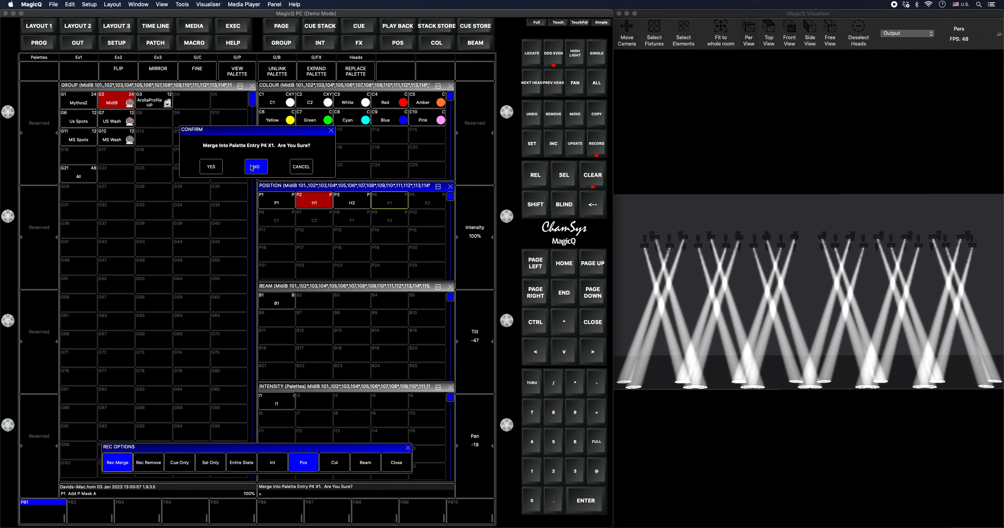
click(218, 165)
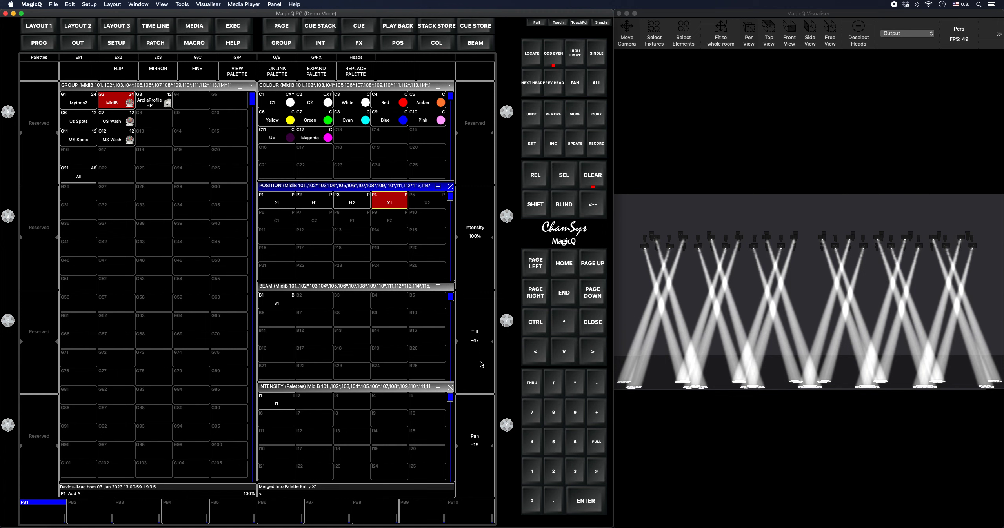
Step: Reverse the MidiB cross by panning the even heads to 21 and the odd heads to -23
scroll(482, 450, up, 10)
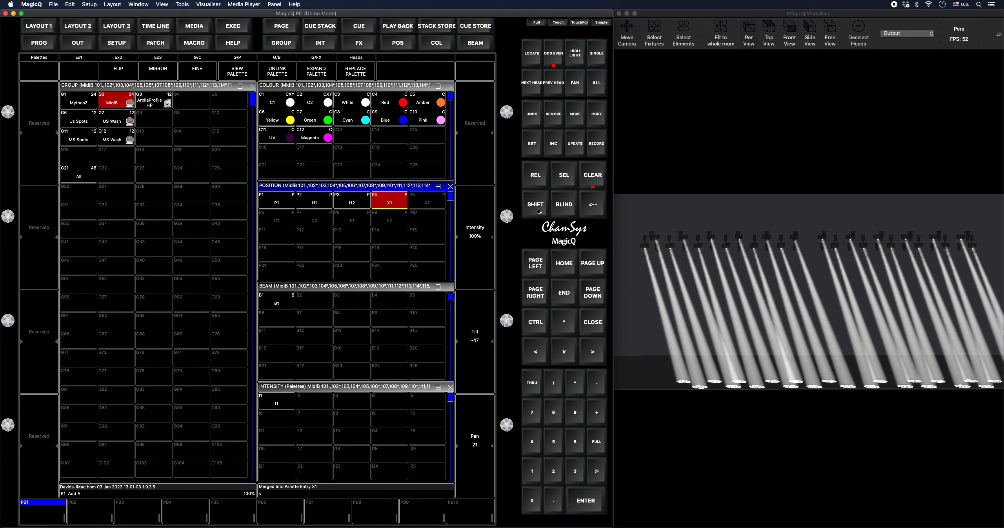
click(554, 59)
scroll(476, 449, down, 4)
scroll(474, 458, down, 7)
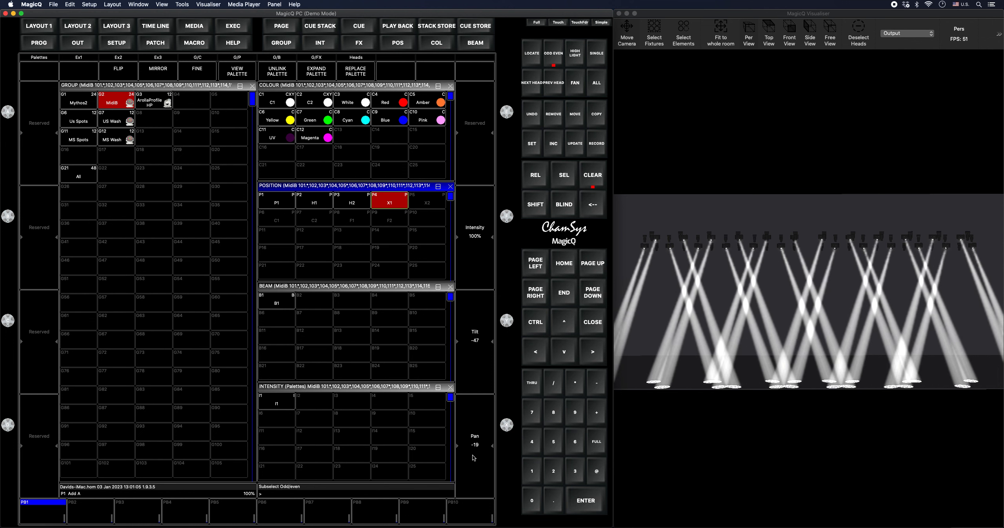
click(852, 438)
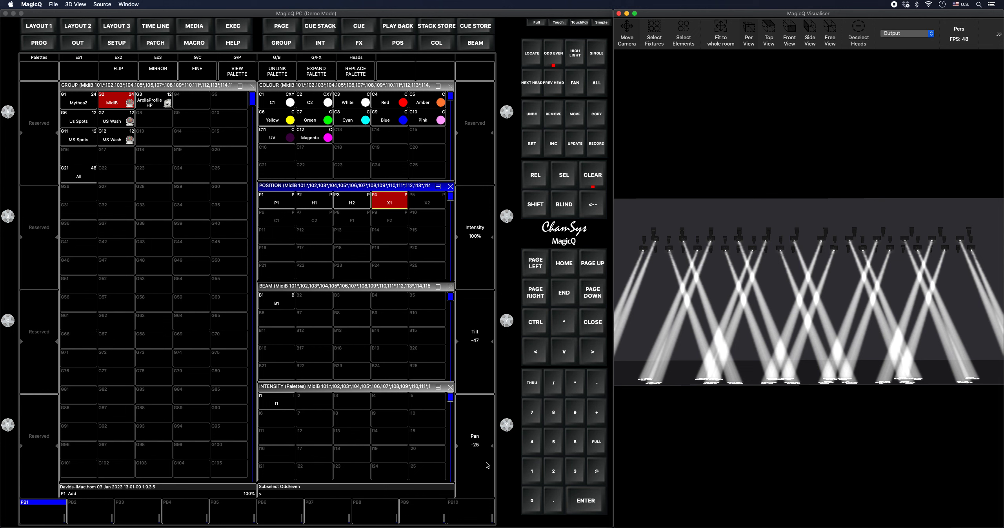
scroll(487, 457, up, 2)
Step: Merge the reversed MidiB cross, position attributes only, into the existing position palette P5 X2
click(597, 144)
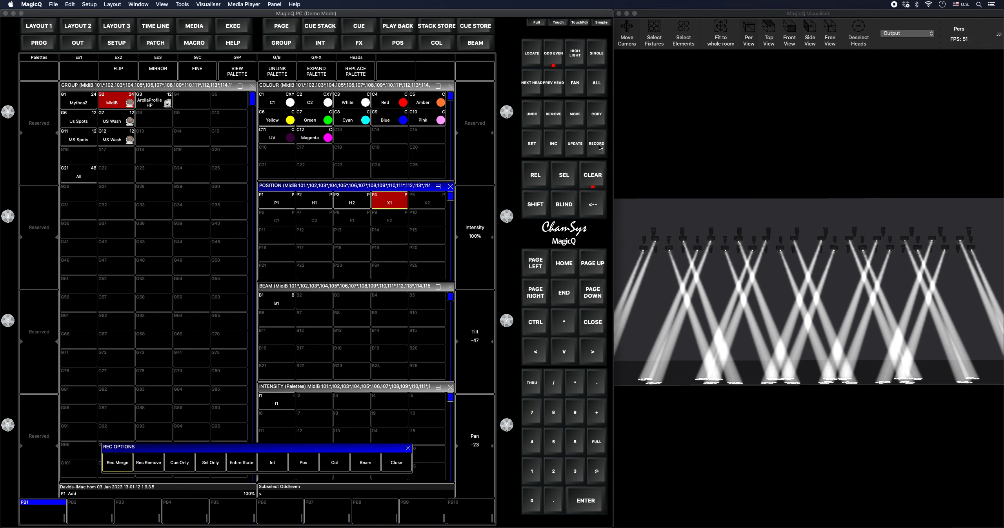
click(304, 463)
click(428, 200)
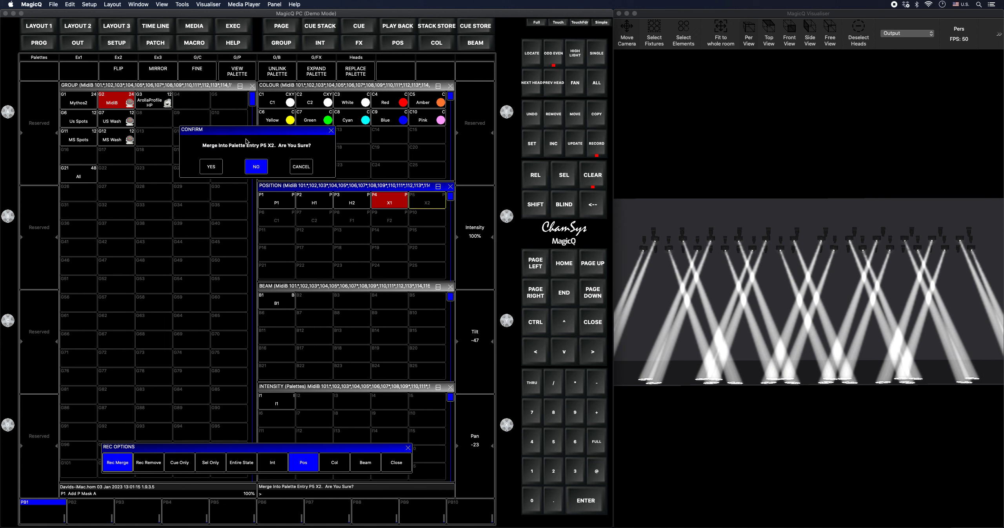
click(219, 169)
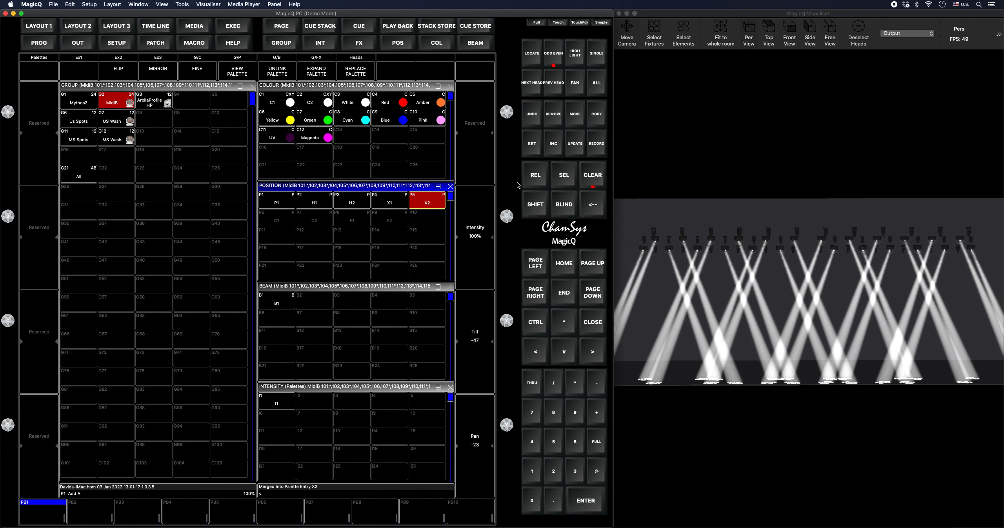
Step: Recall position palettes X1, X2, H2 and H1 on the MidiB heads to check each look in the visualiser
click(391, 202)
click(430, 205)
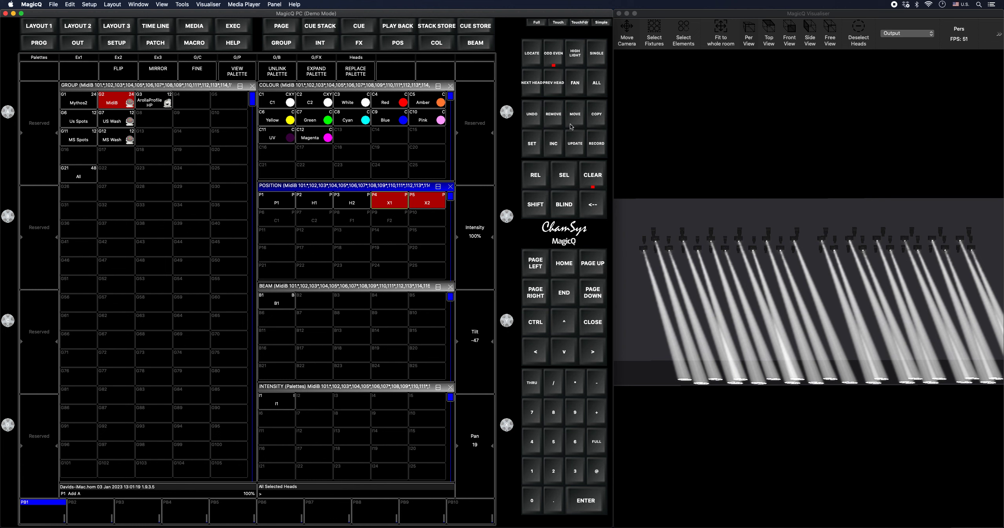
click(393, 203)
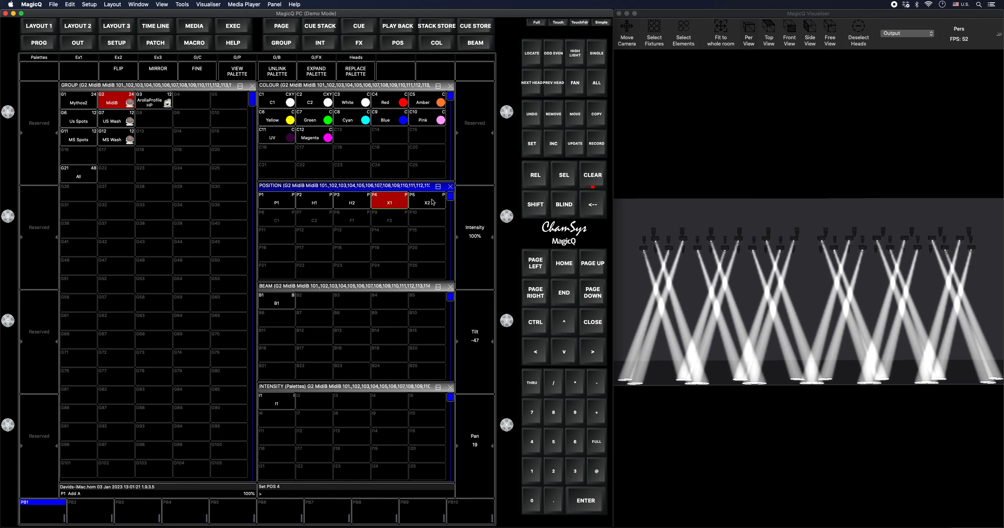
click(428, 202)
click(391, 202)
click(360, 203)
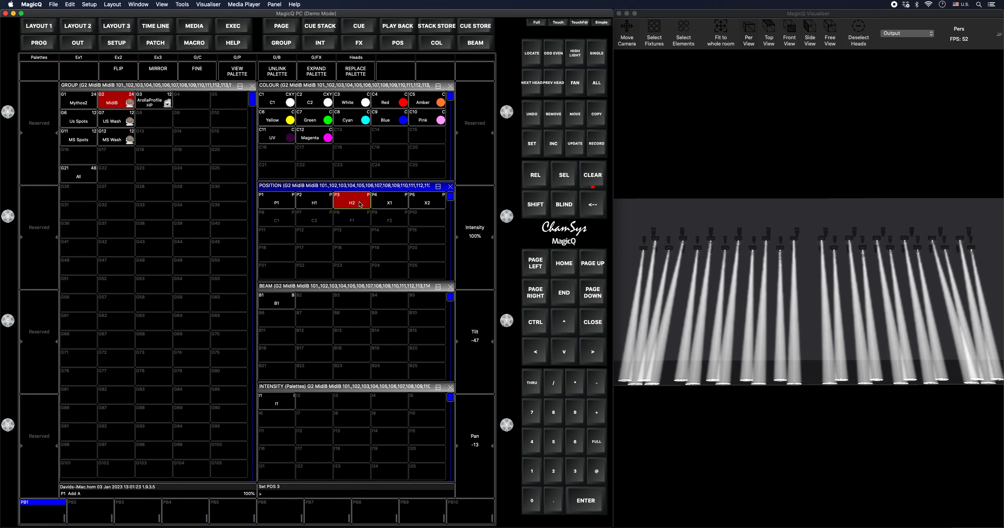
click(320, 207)
click(695, 282)
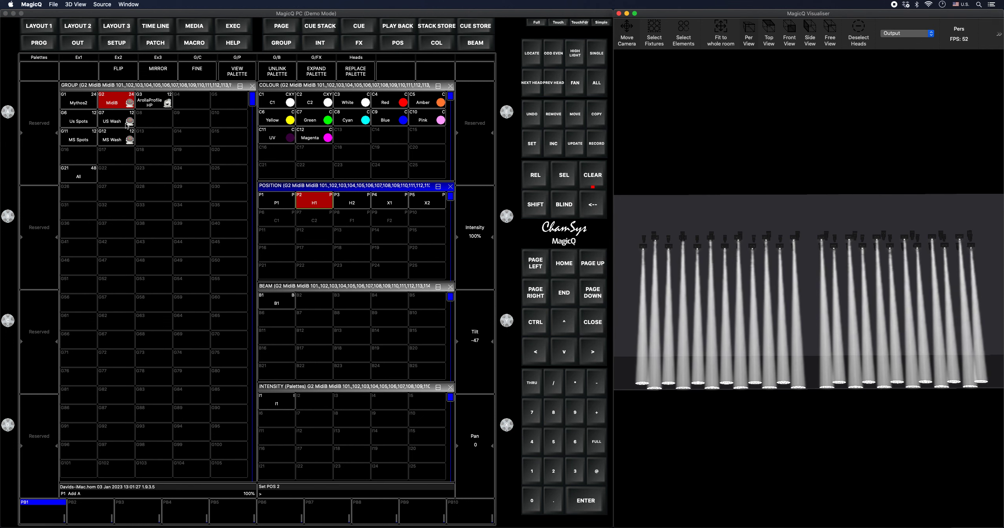
Step: Try fanning the pan across the whole MidiB group, first asymmetrically and then symmetrically, and clear the programmer
click(122, 96)
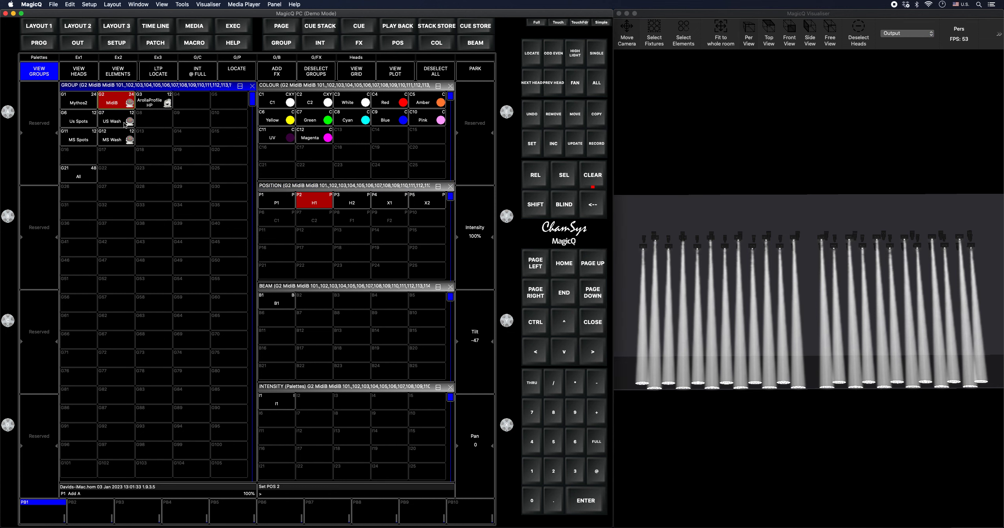
click(581, 84)
scroll(484, 451, up, 3)
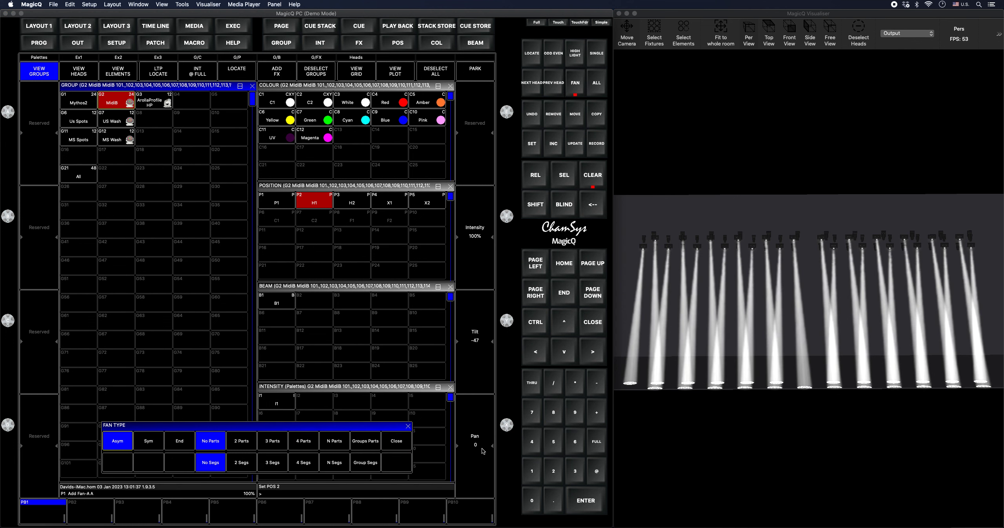
scroll(484, 451, up, 5)
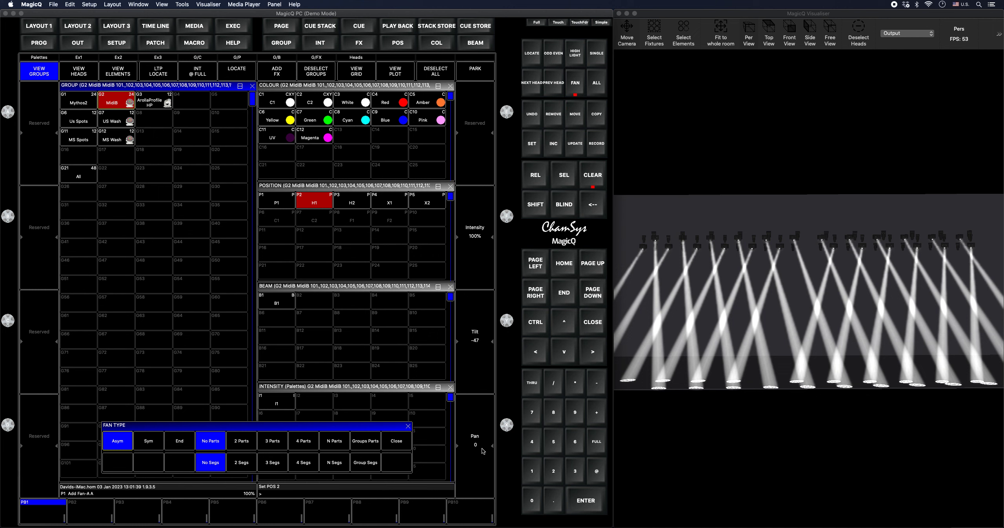
scroll(482, 448, down, 8)
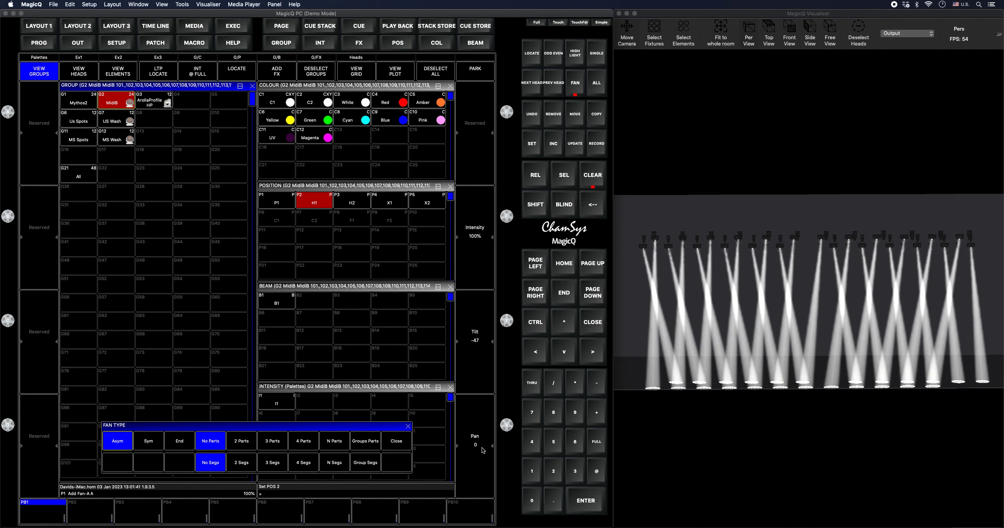
scroll(484, 451, down, 8)
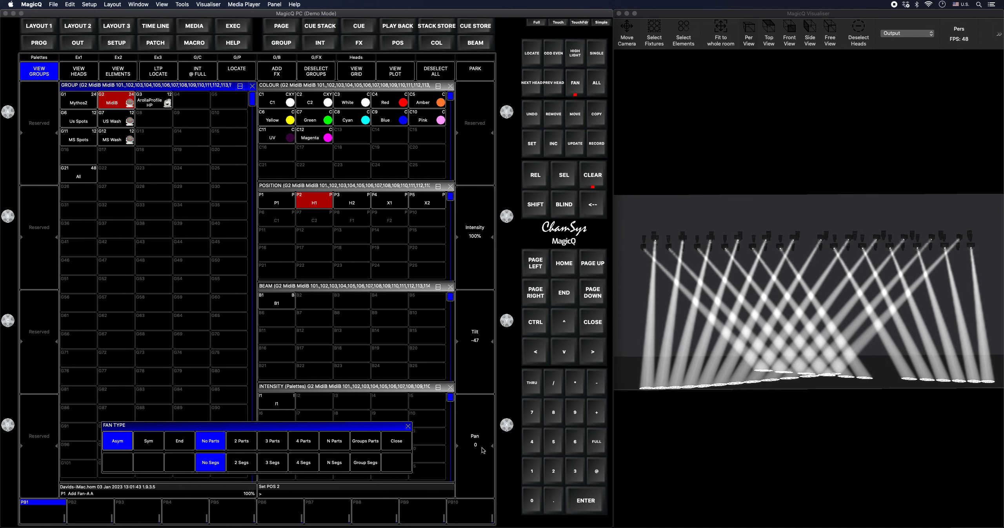
scroll(483, 450, down, 2)
click(154, 441)
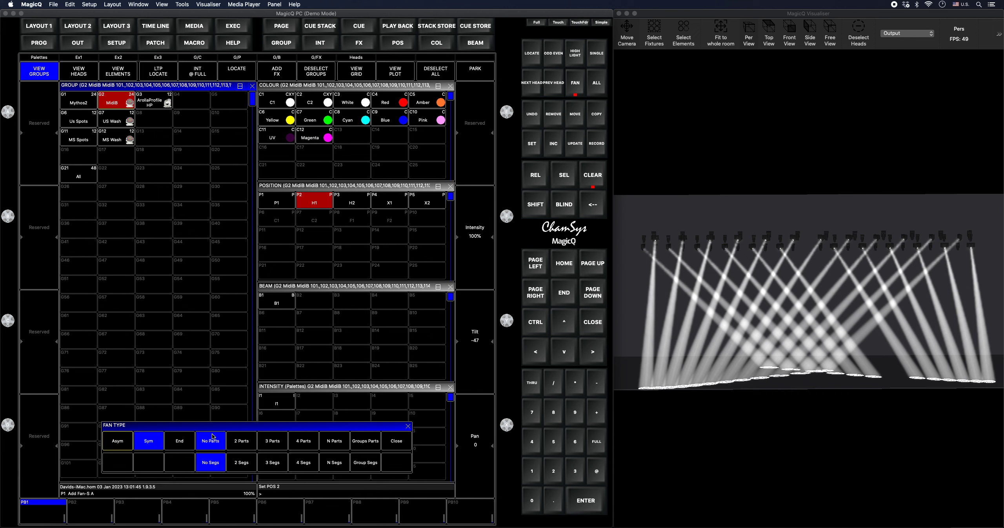
scroll(475, 356, down, 10)
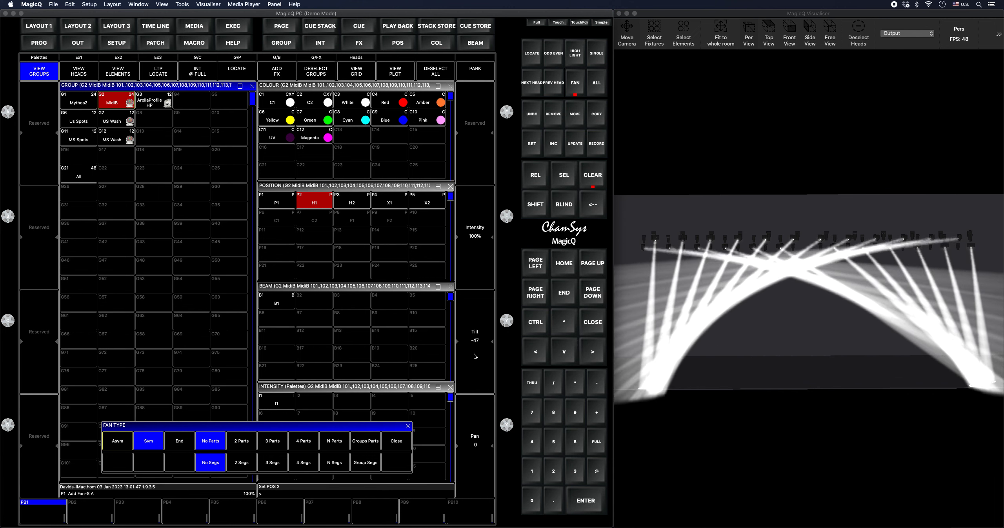
scroll(476, 357, down, 10)
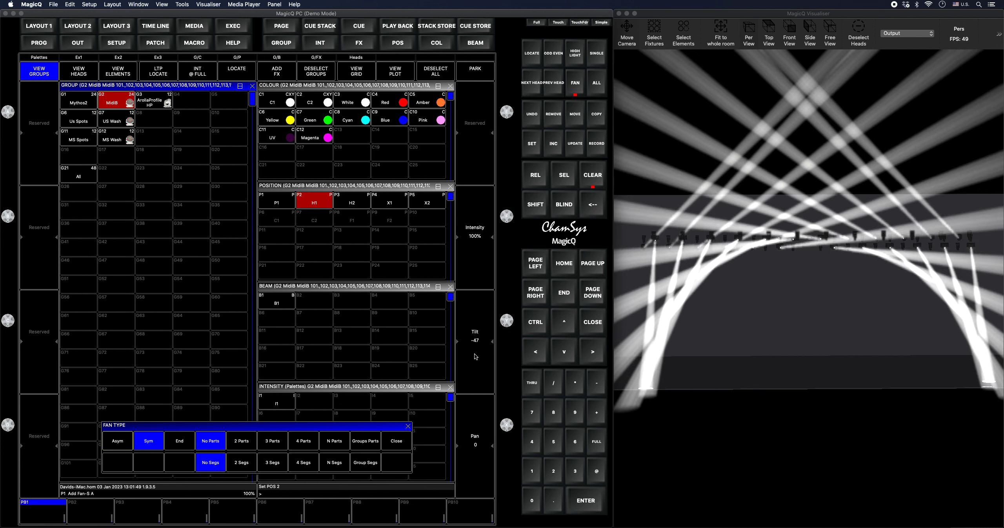
scroll(476, 357, down, 3)
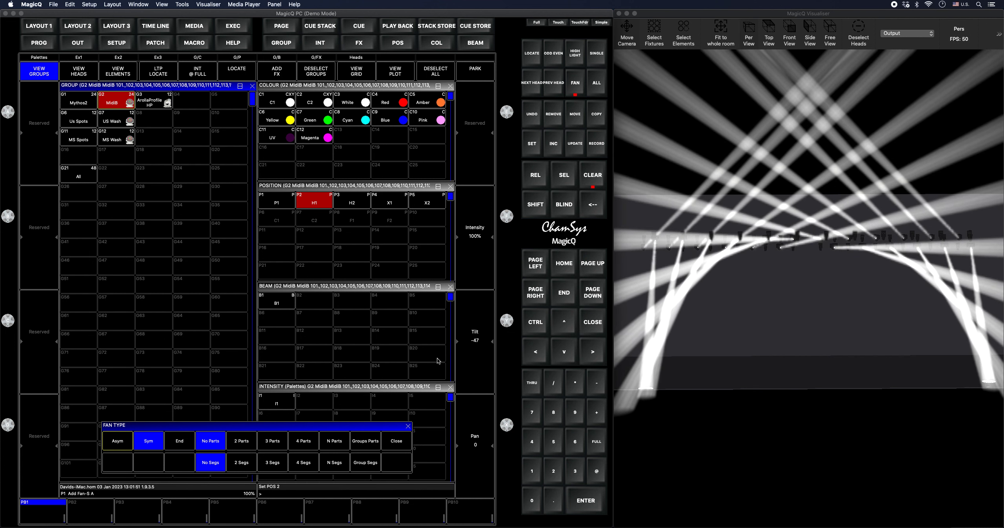
click(593, 175)
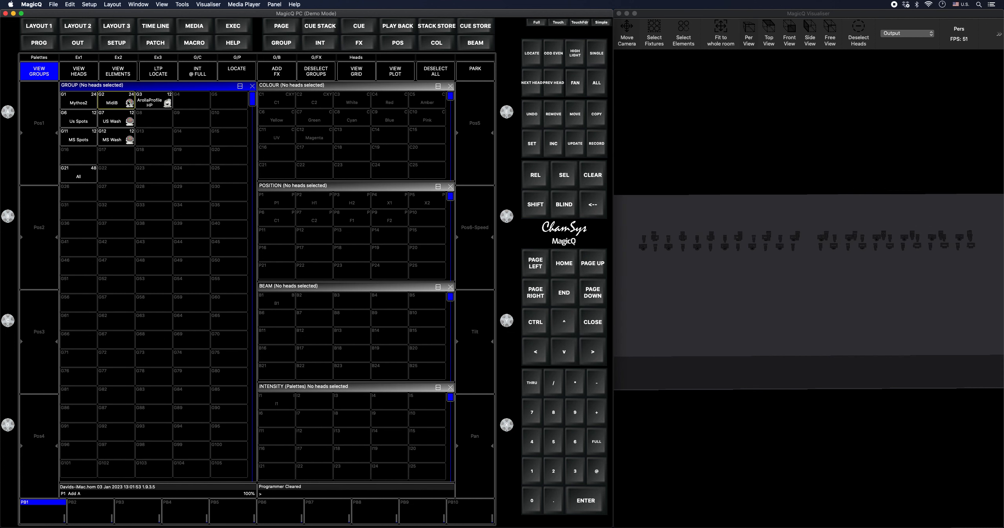
Step: Bring the MidiB group to full intensity in position palette H1
click(118, 124)
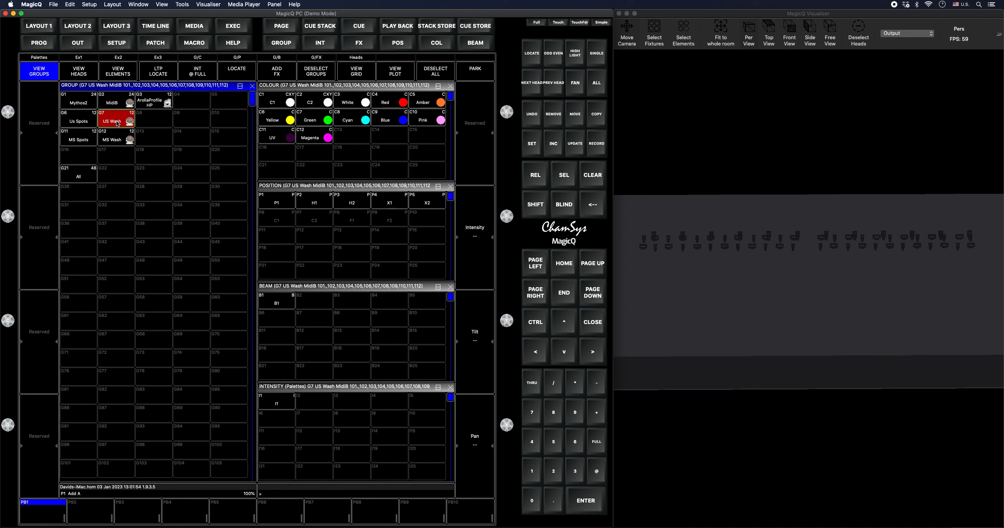
click(206, 75)
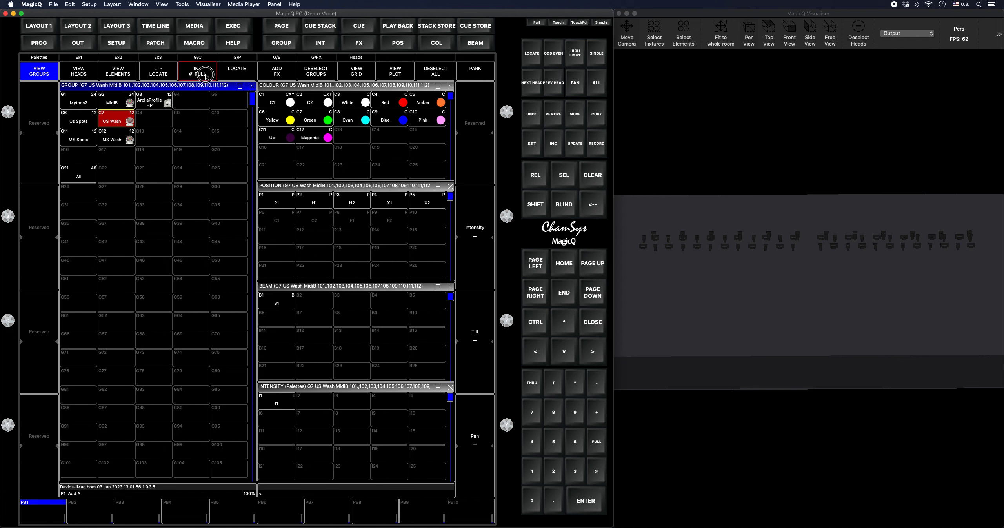
click(124, 104)
click(320, 204)
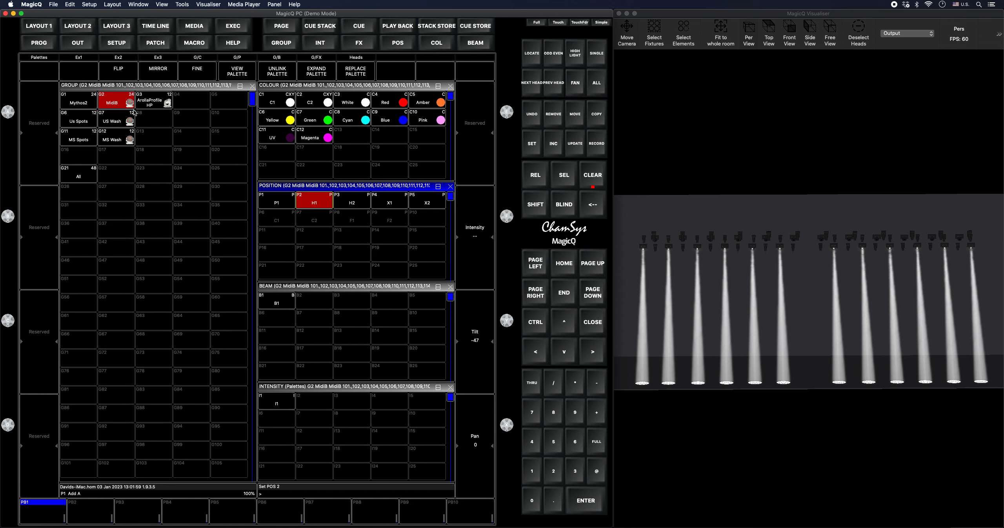
click(118, 102)
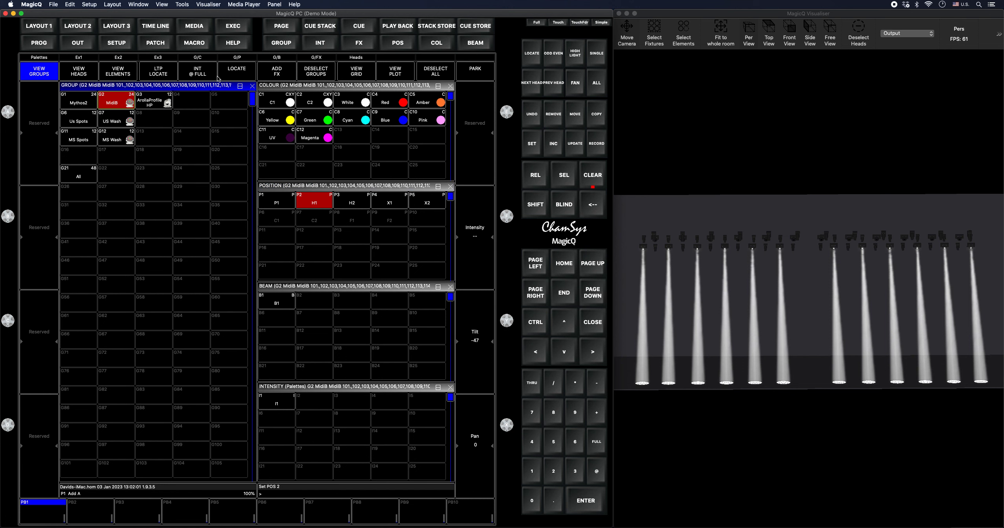
click(198, 77)
Step: Fan the pan of the US Wash heads inward so their beams converge at centre stage
click(114, 121)
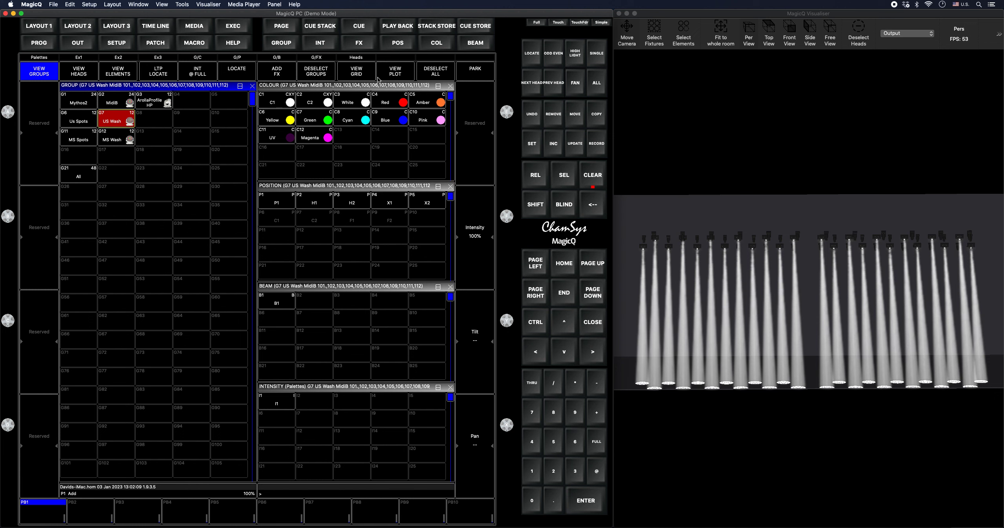
click(576, 82)
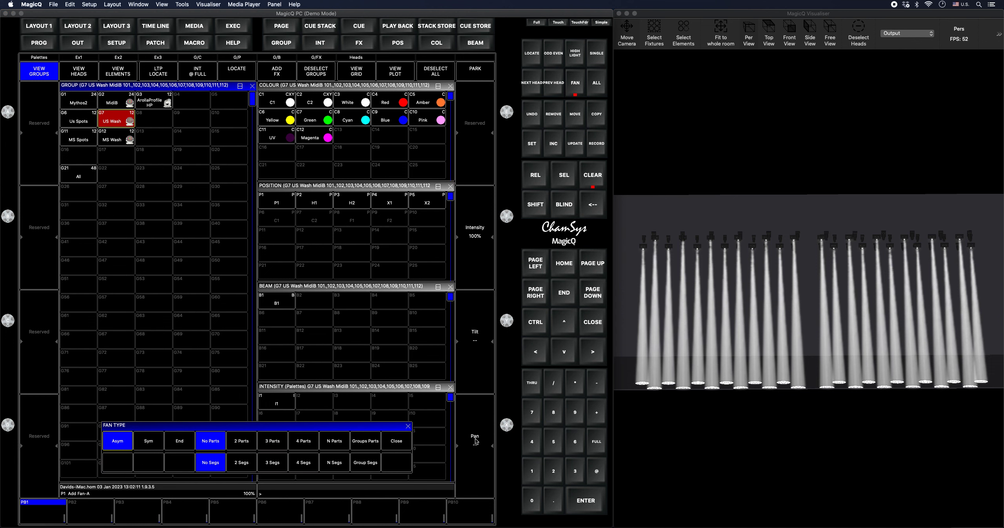
scroll(476, 441, up, 4)
scroll(475, 441, down, 15)
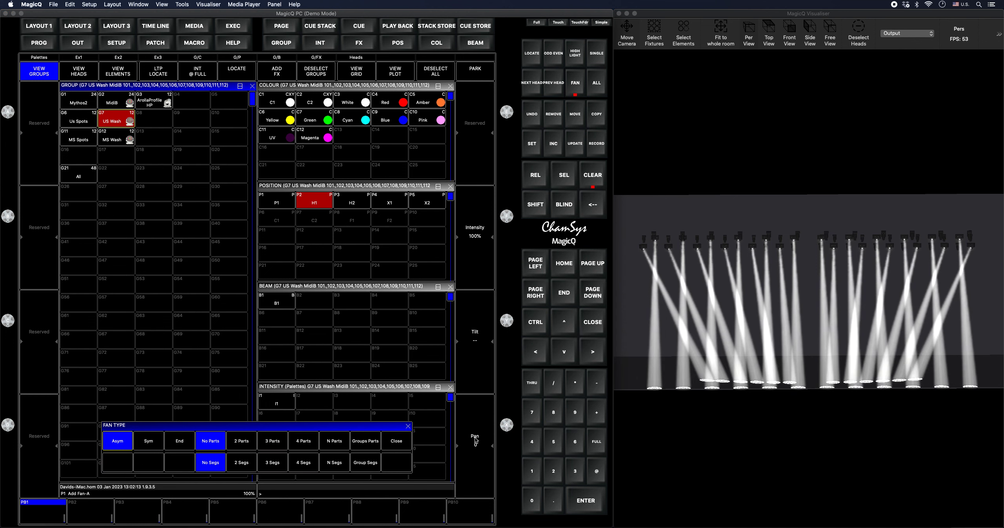
scroll(475, 440, down, 3)
click(159, 445)
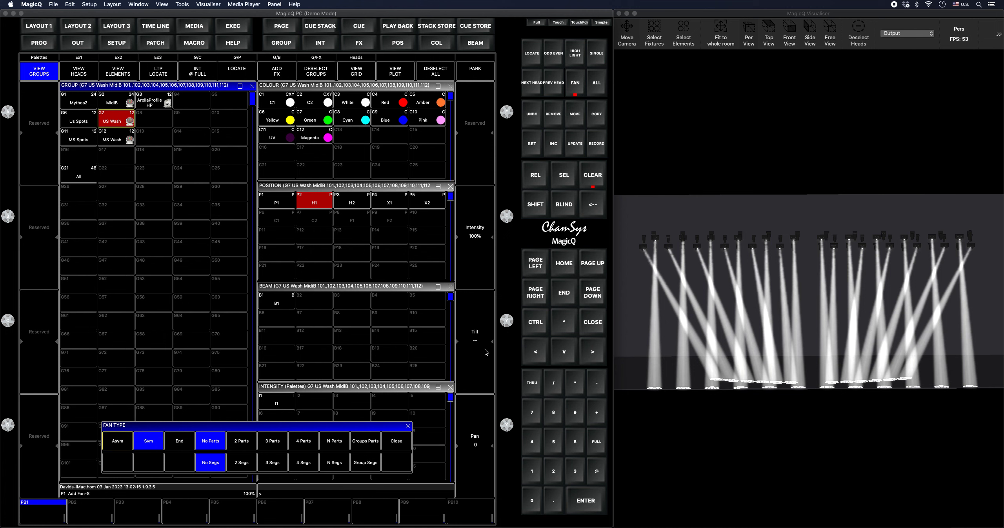
scroll(486, 352, down, 5)
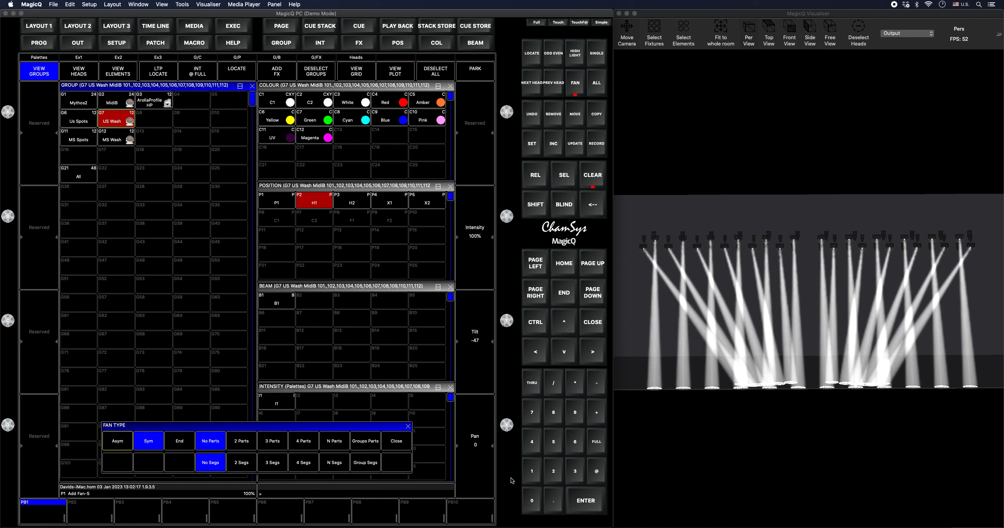
click(123, 440)
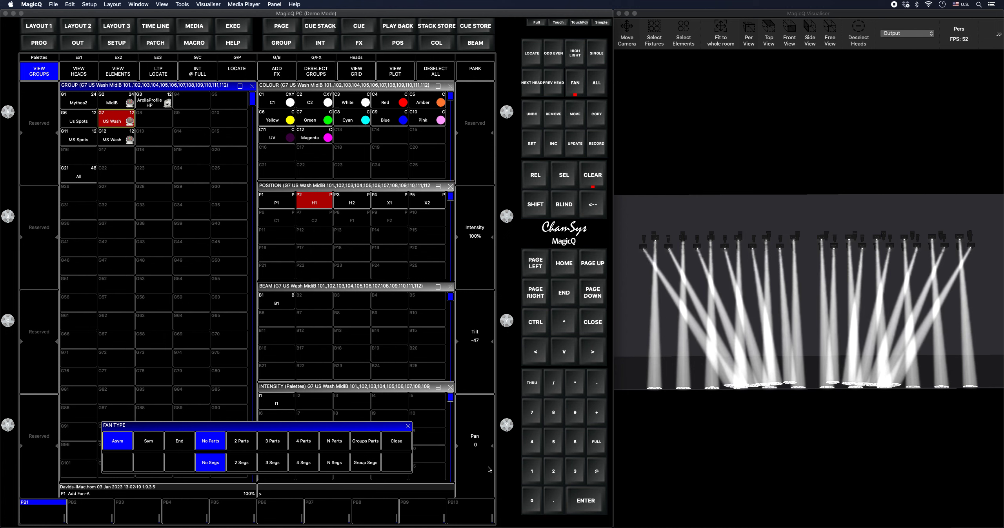
click(163, 442)
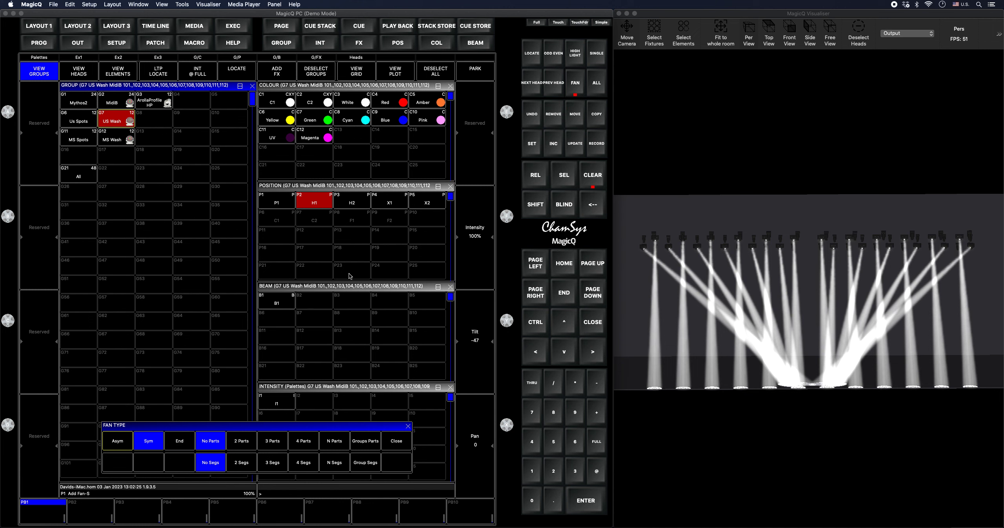
Step: Fan the pan of the MS Wash heads asymmetrically inward so their beams meet the US Wash beams at centre stage
click(122, 141)
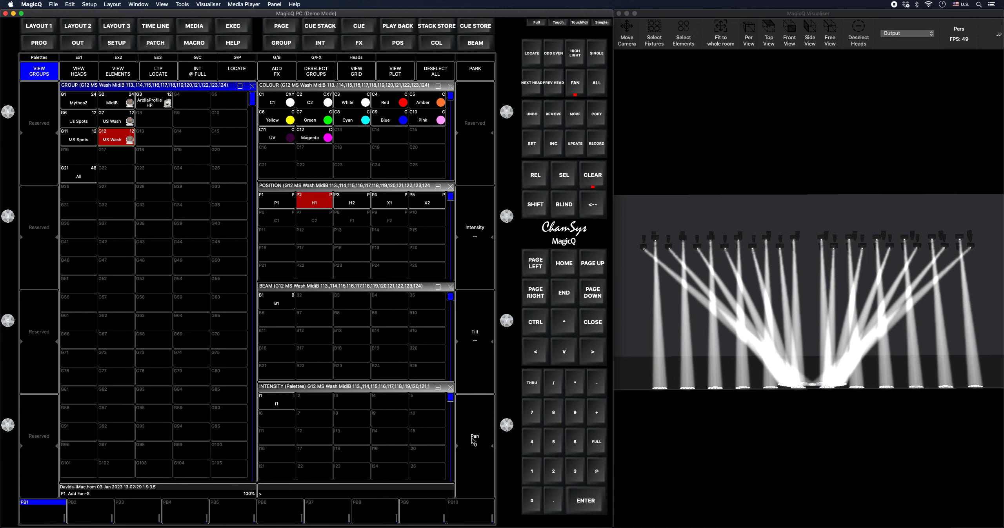
click(574, 85)
click(574, 86)
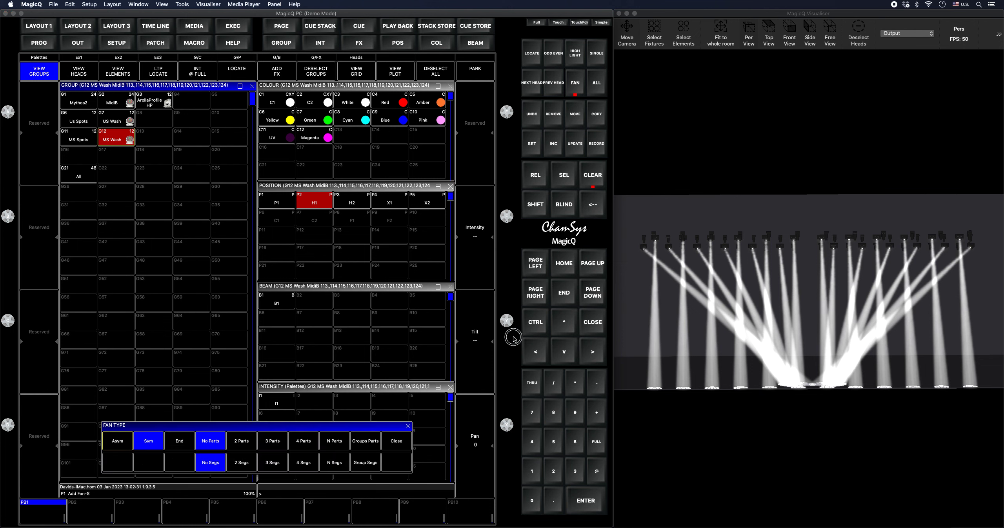
scroll(476, 447, down, 5)
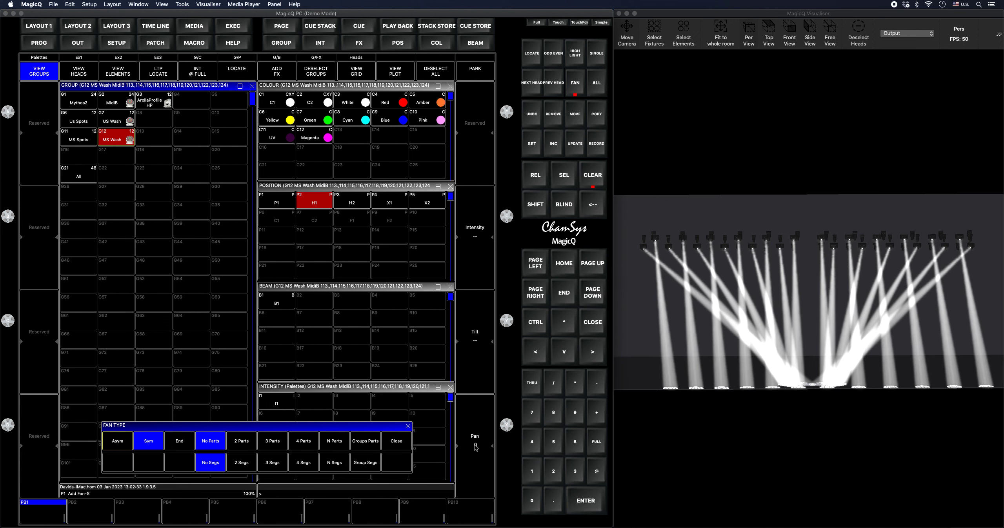
click(121, 440)
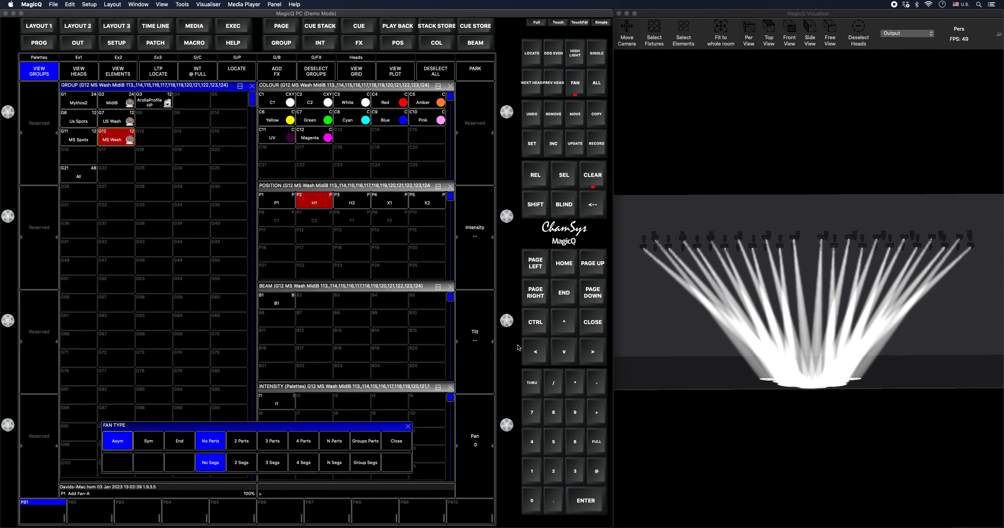
Step: Merge the centred MidiB look, position attributes only, into the existing position palette P6 C1
click(597, 145)
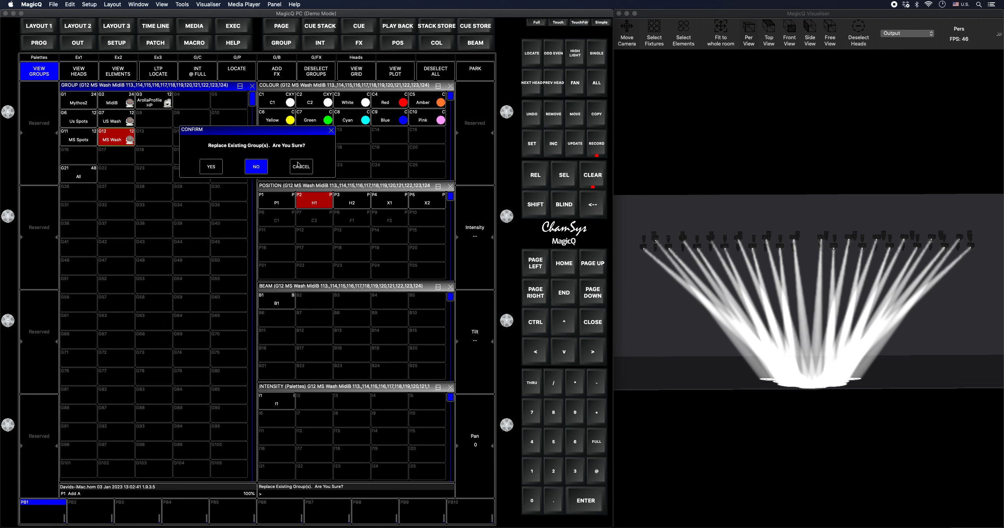
click(299, 166)
click(603, 152)
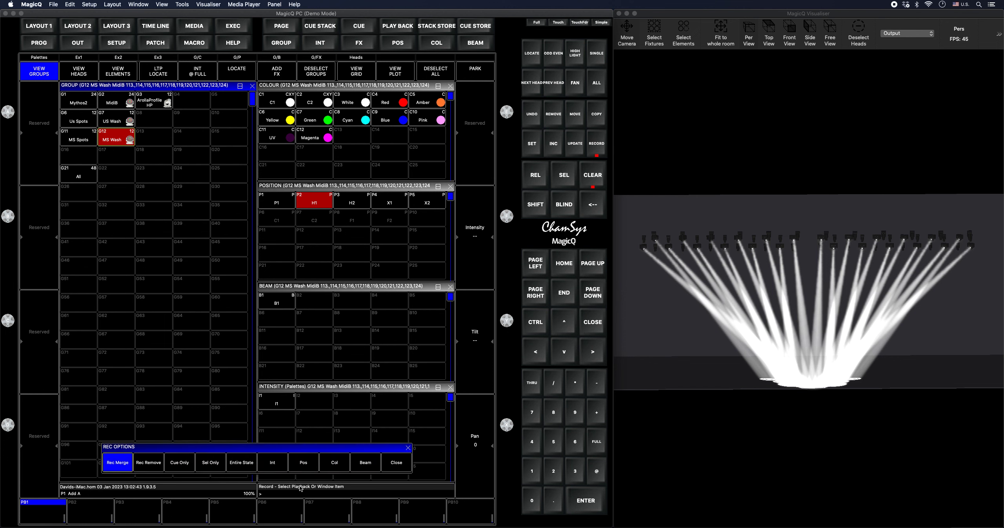
click(310, 463)
click(273, 222)
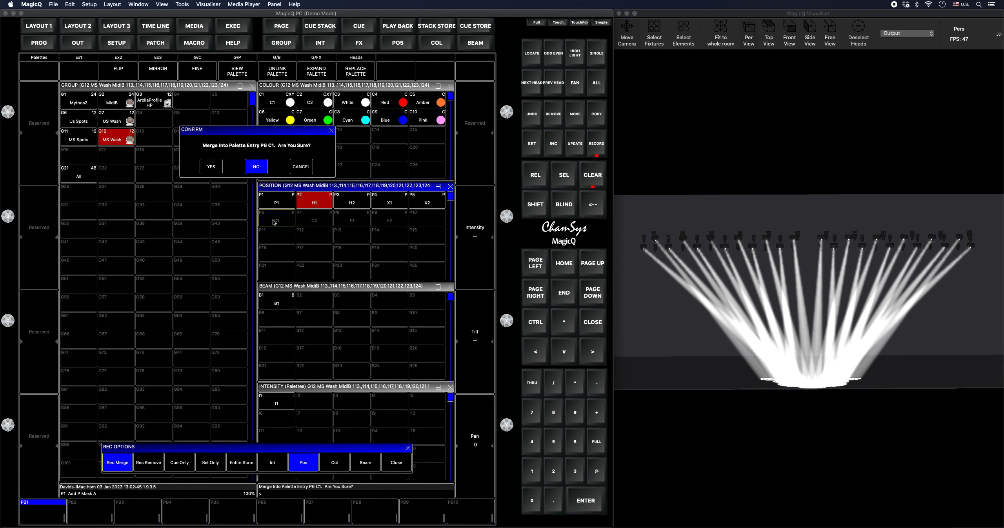
click(214, 168)
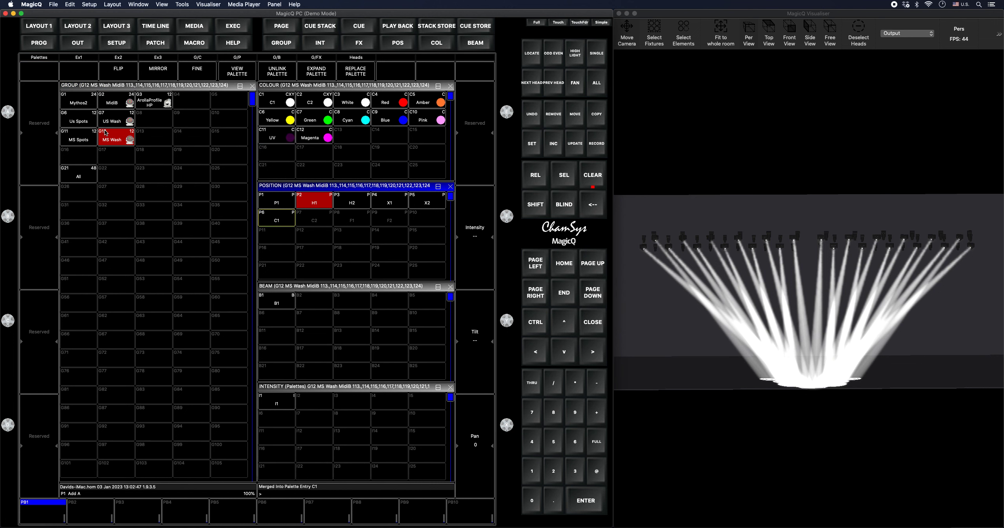
Step: Try the MS Wash heads in position palette H2, then put them in C1 and set their tilt to -135
click(351, 203)
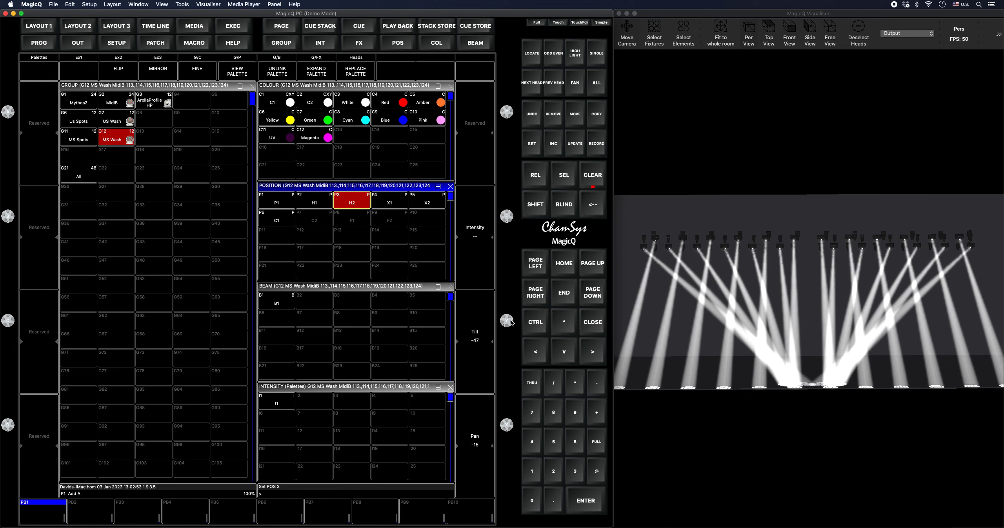
drag(510, 323, 504, 242)
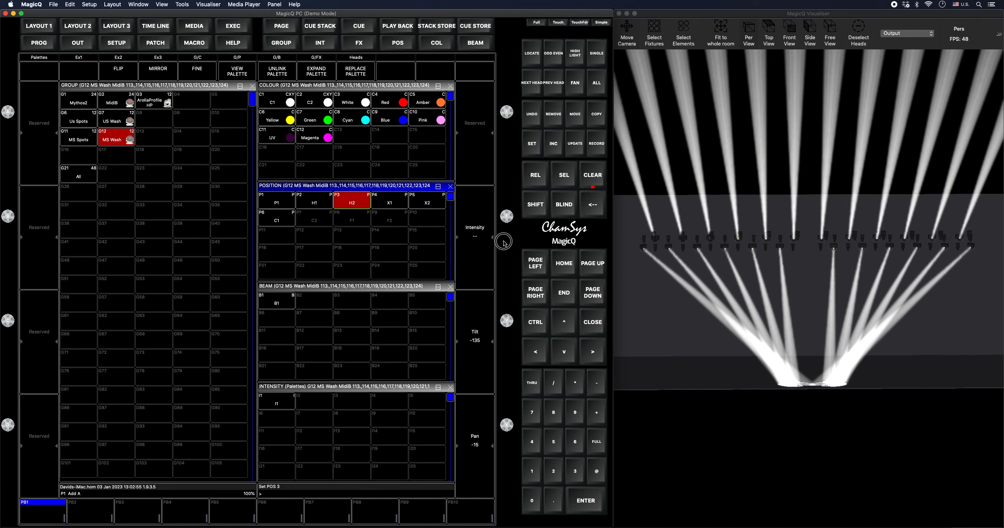
click(277, 218)
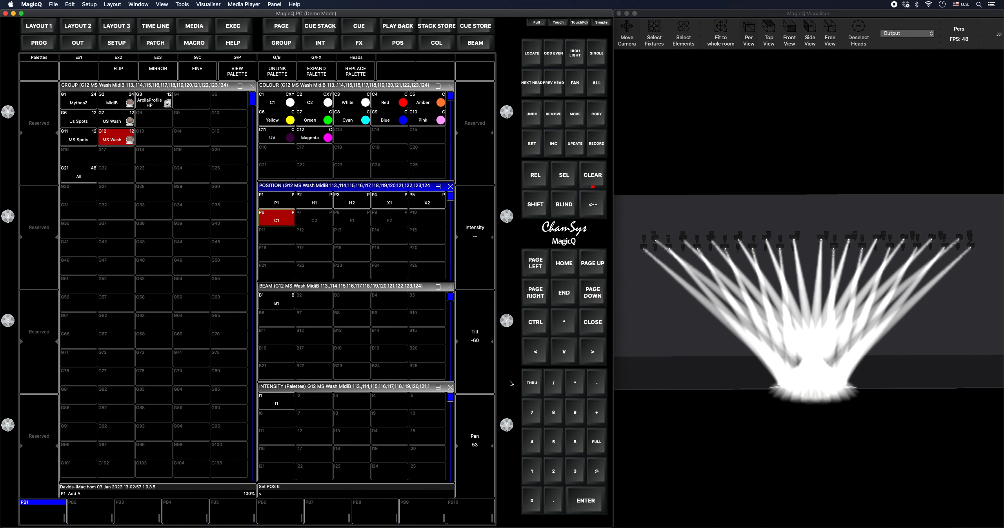
drag(511, 314, 507, 292)
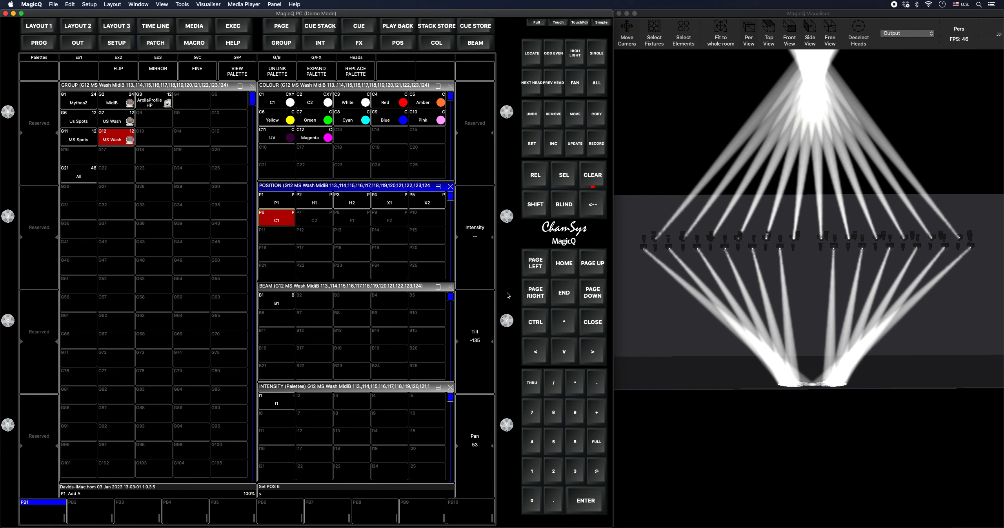
Step: Fan the pan of the US Wash heads slightly using the asymmetric fan type
click(115, 121)
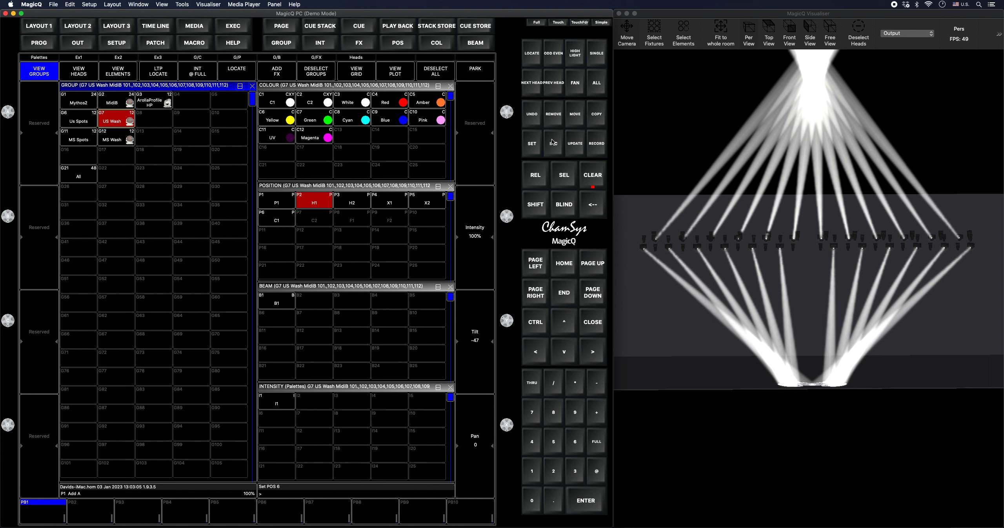
click(575, 90)
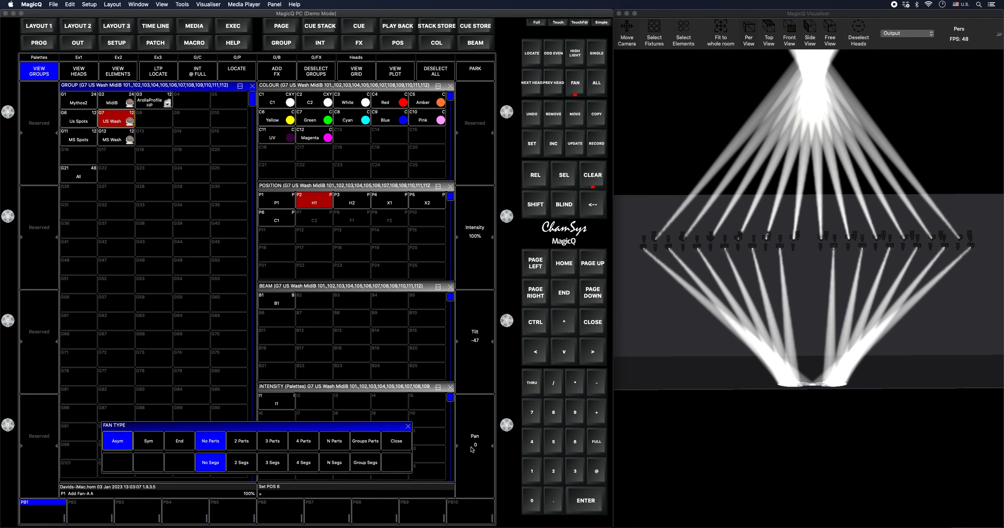
scroll(471, 448, up, 2)
scroll(472, 450, down, 4)
scroll(472, 449, up, 3)
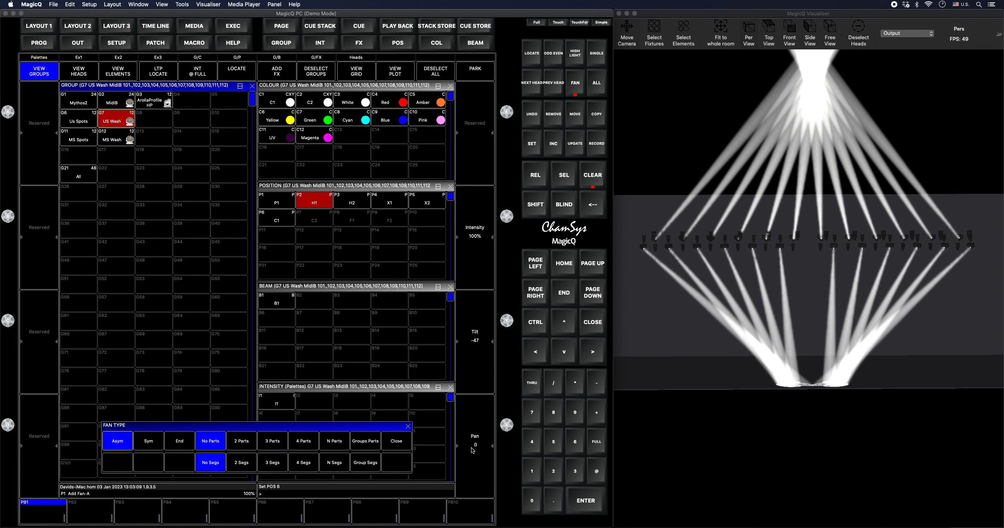
scroll(472, 450, down, 1)
Step: Fan the US Wash heads with the symmetric fan type to spread their beams at stage level, then restore the Asym type
drag(782, 443, 783, 494)
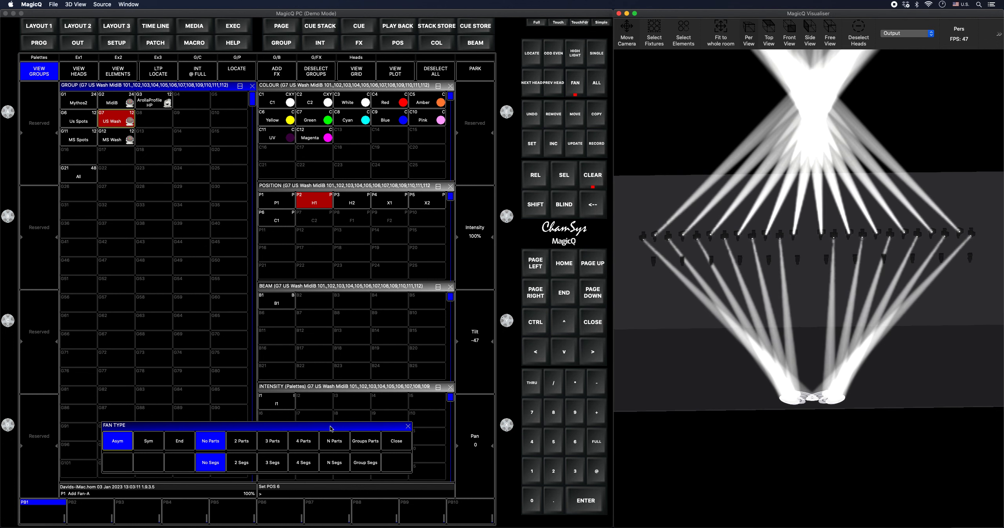
click(155, 440)
scroll(471, 358, down, 4)
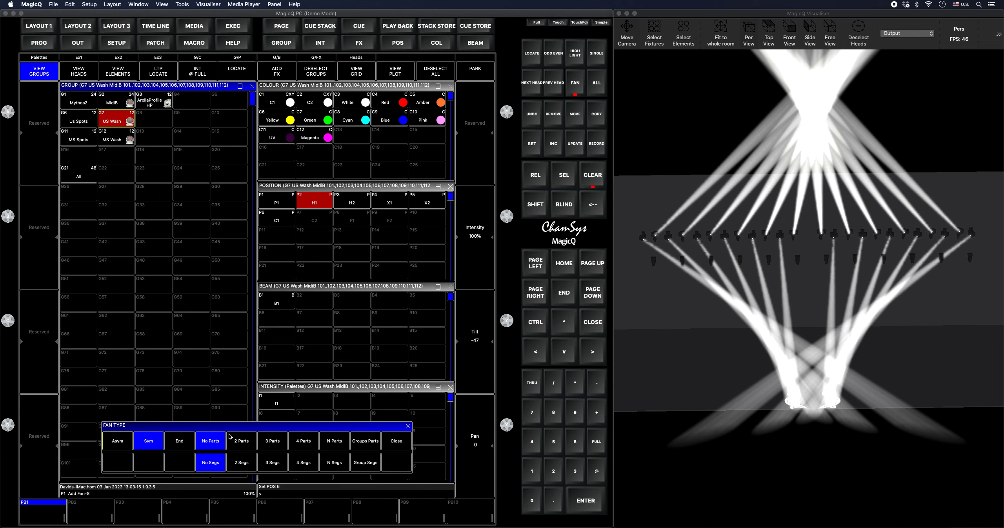
click(114, 444)
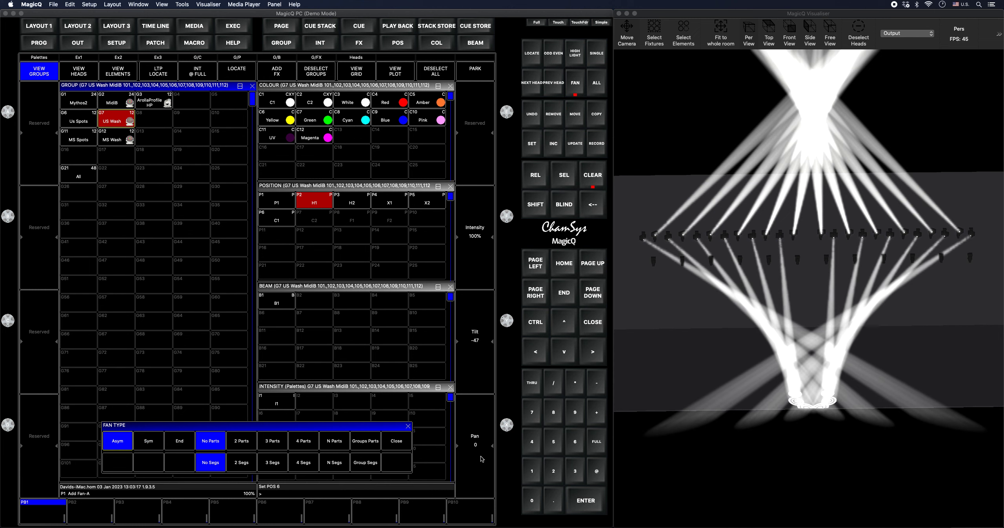
Step: End fanning and set the tilt of the US Wash heads to -42
click(409, 427)
click(575, 81)
scroll(474, 356, up, 6)
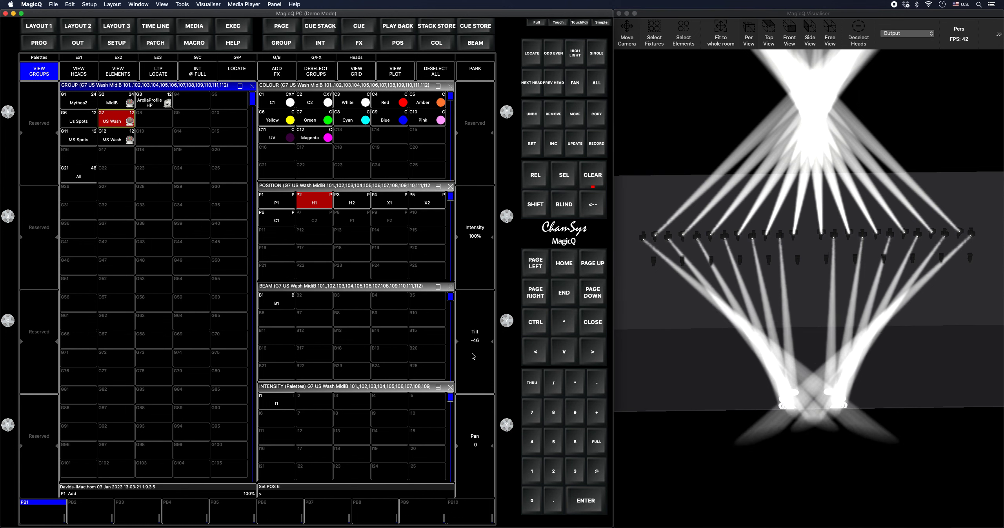
scroll(474, 356, down, 1)
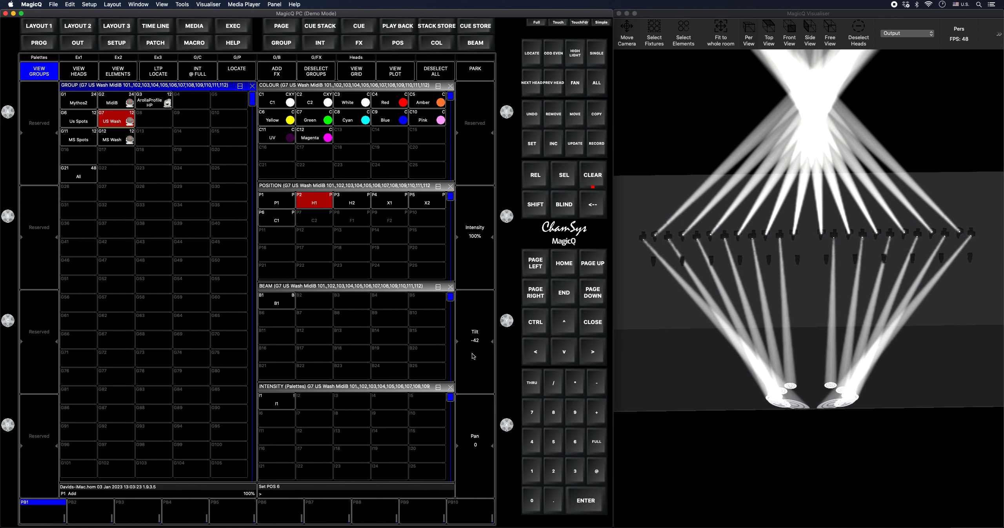
drag(739, 360, 741, 298)
Step: Merge the current MidiB look, position attributes only, into the existing position palette P7 C2
click(597, 143)
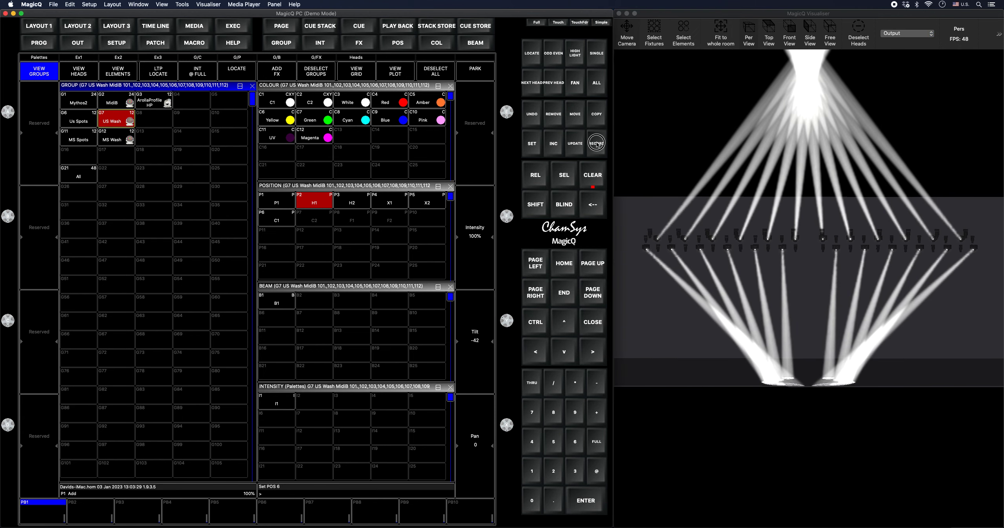
click(312, 466)
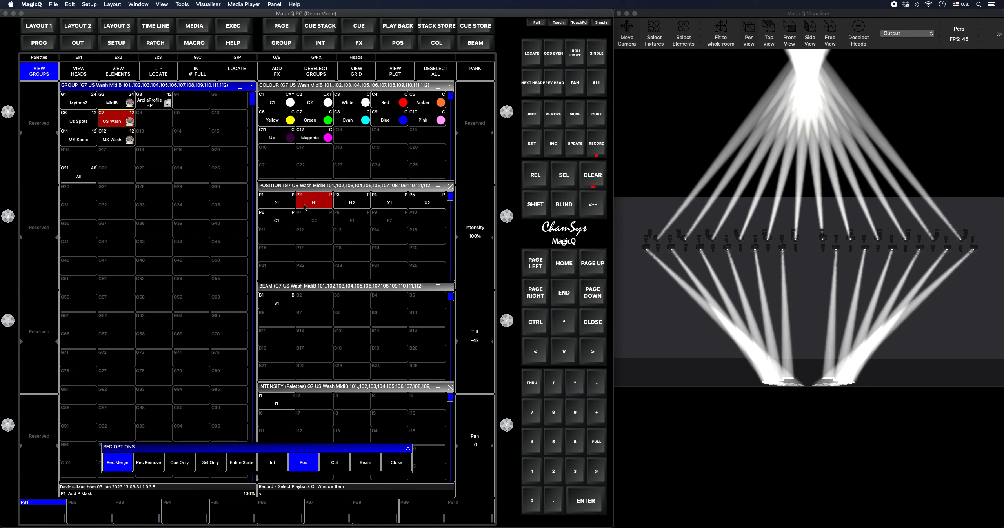
click(323, 223)
click(211, 167)
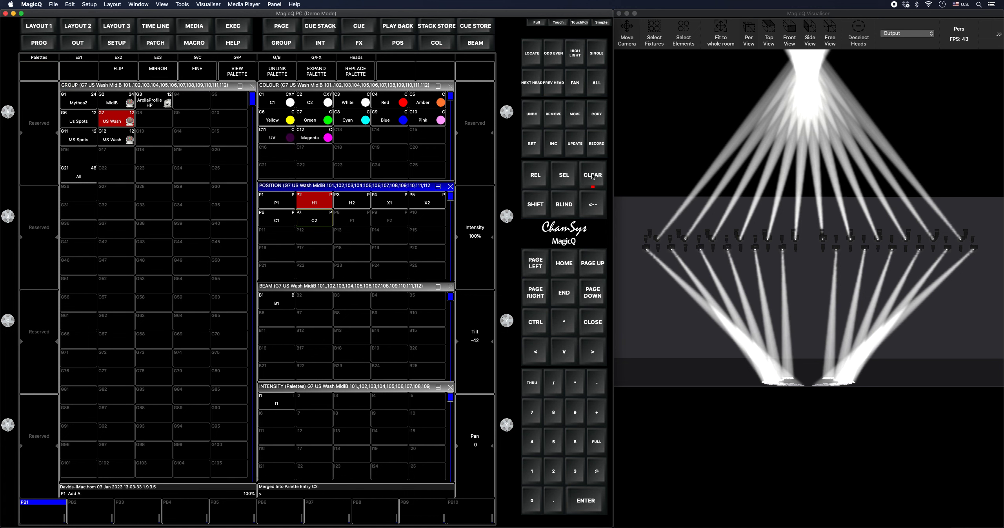
Step: Review the MidiB group in the stored position palettes C1, C2, X2, X1, H2 and H1
click(118, 103)
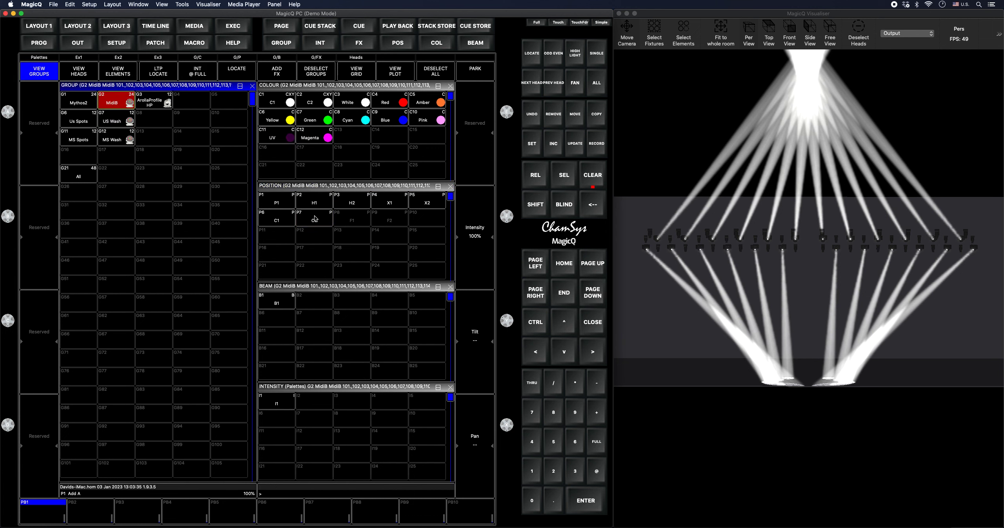
click(277, 218)
click(430, 202)
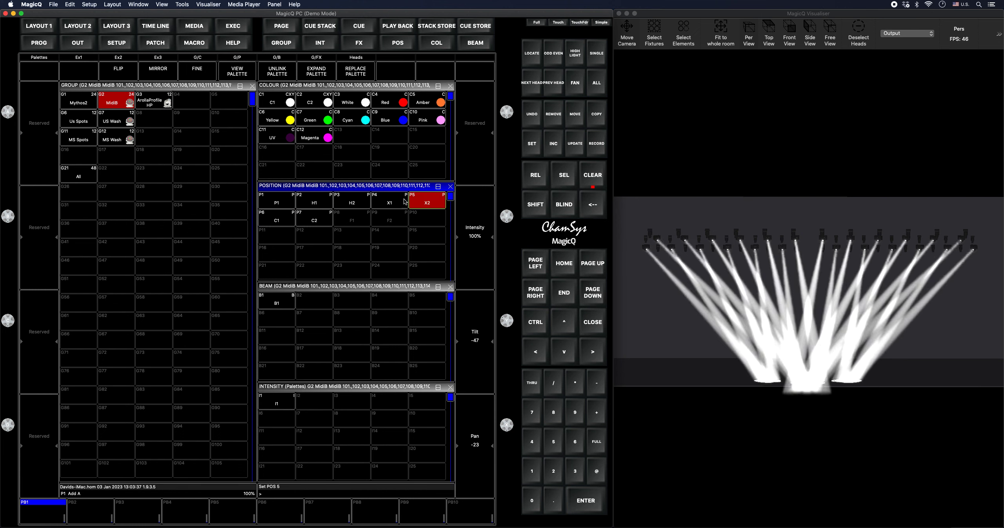
click(390, 202)
click(355, 200)
click(312, 202)
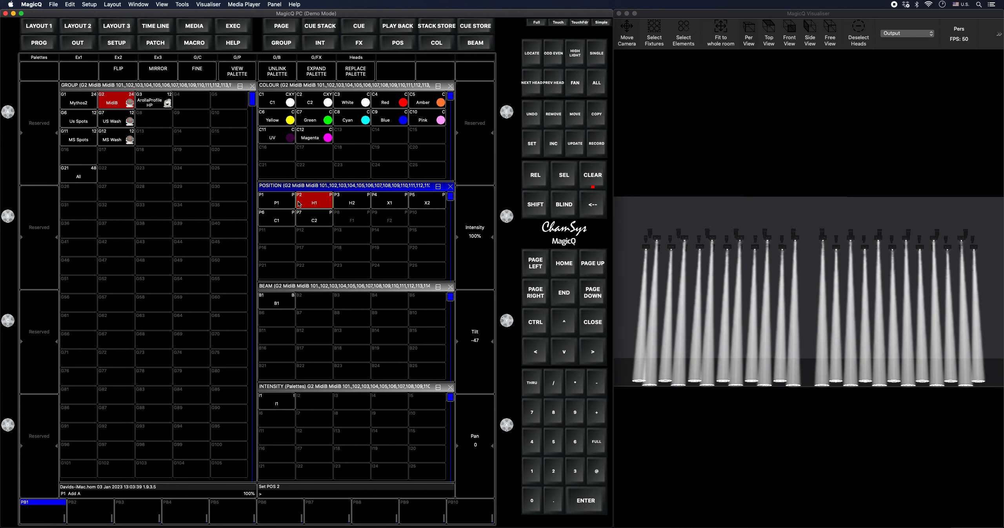
click(320, 222)
click(285, 222)
Step: Put the MidiB group in position palette H2 and set its tilt to -123 so the beams point upward
click(357, 201)
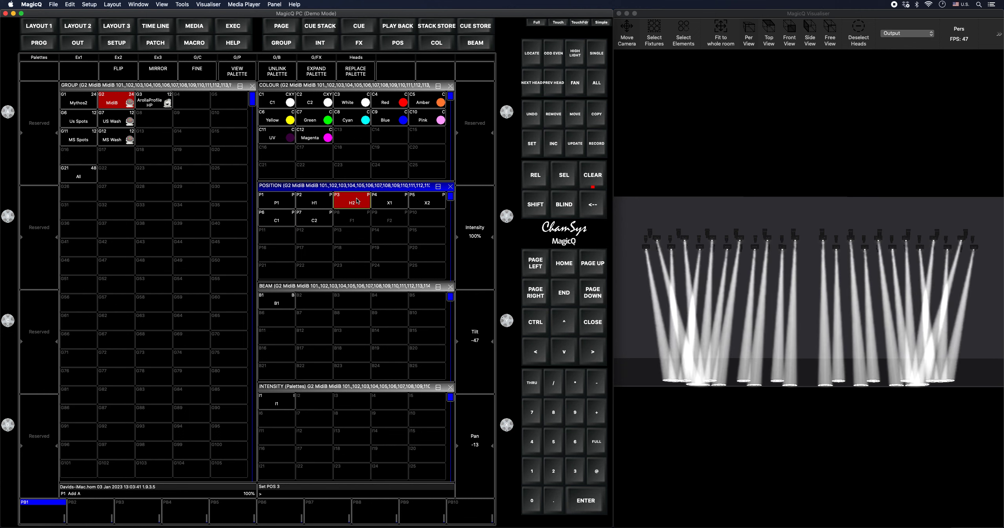
drag(509, 329, 512, 287)
scroll(479, 332, up, 1)
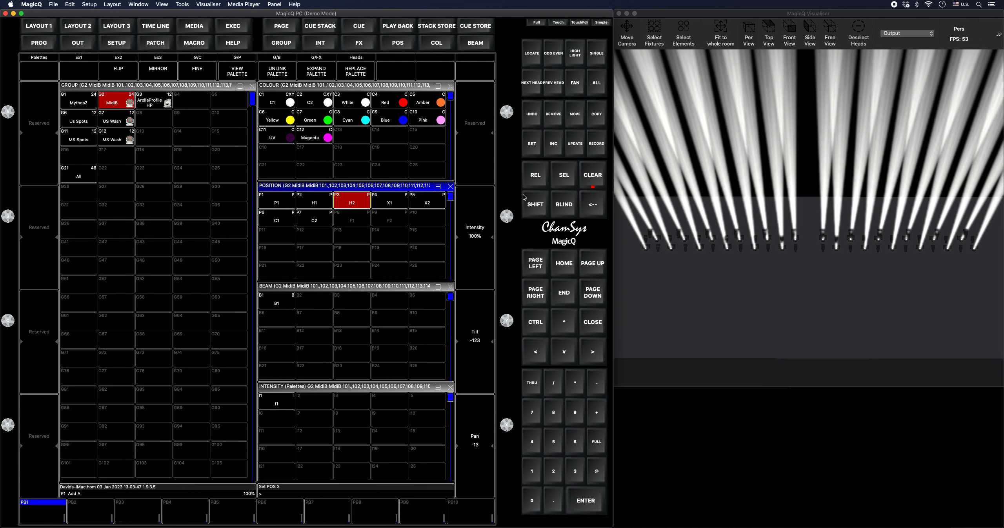
Step: Merge the raised MidiB look, position attributes only, into the existing position palette P8 F1
click(596, 143)
click(304, 461)
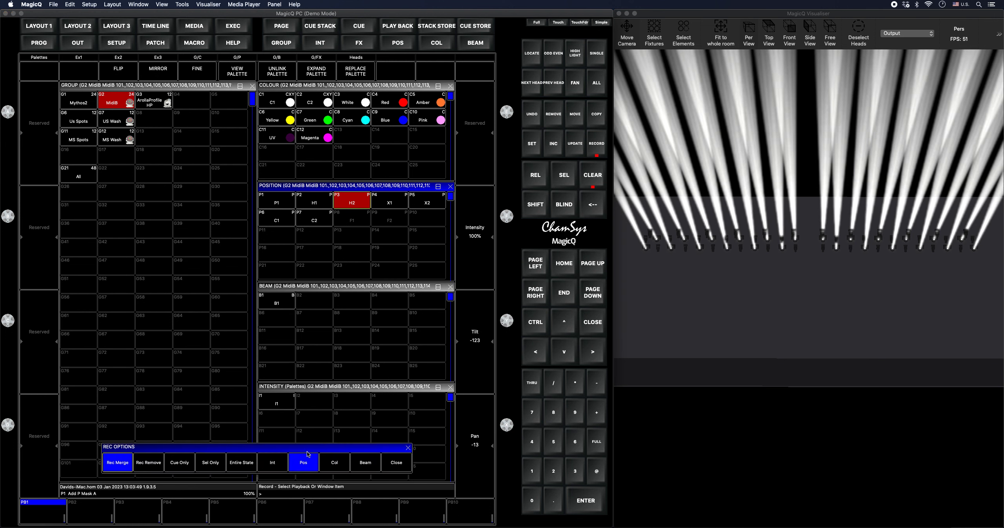
click(363, 223)
click(210, 171)
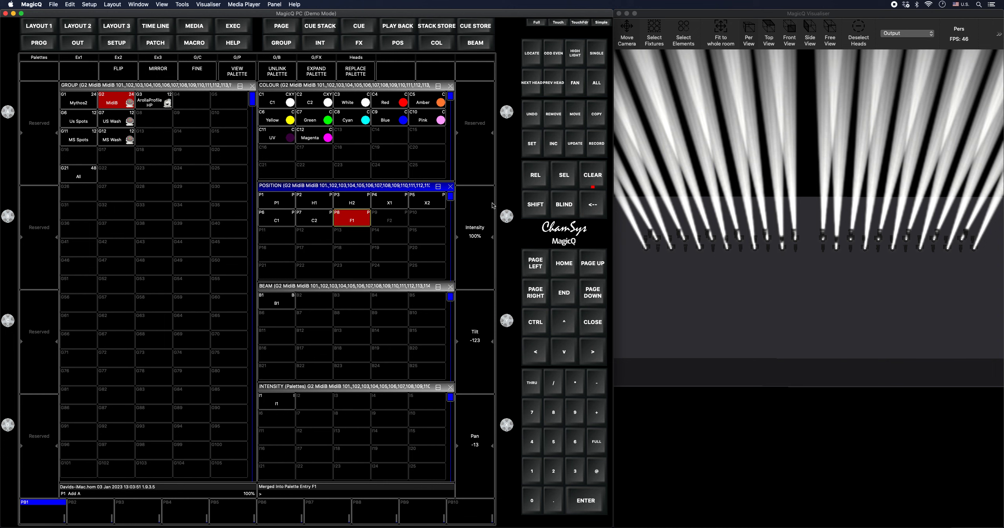
click(118, 122)
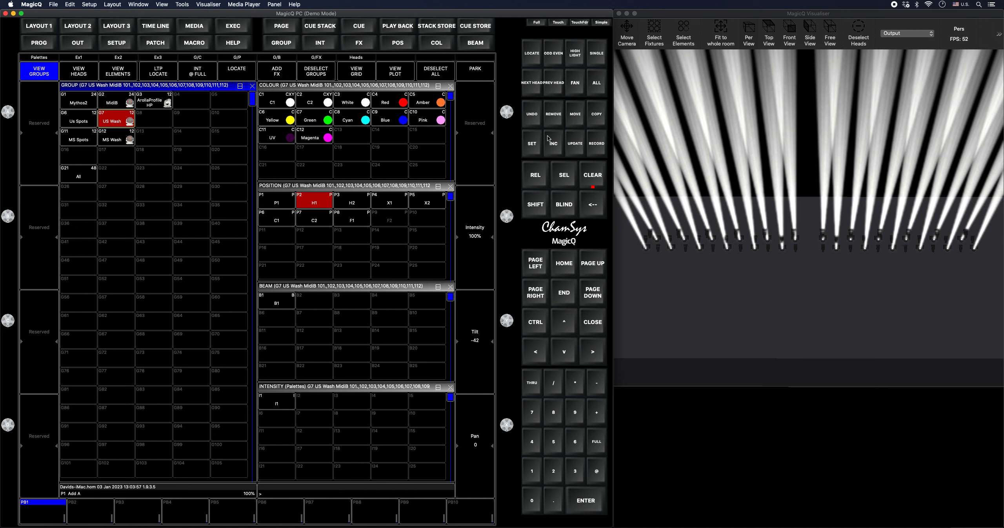
click(575, 80)
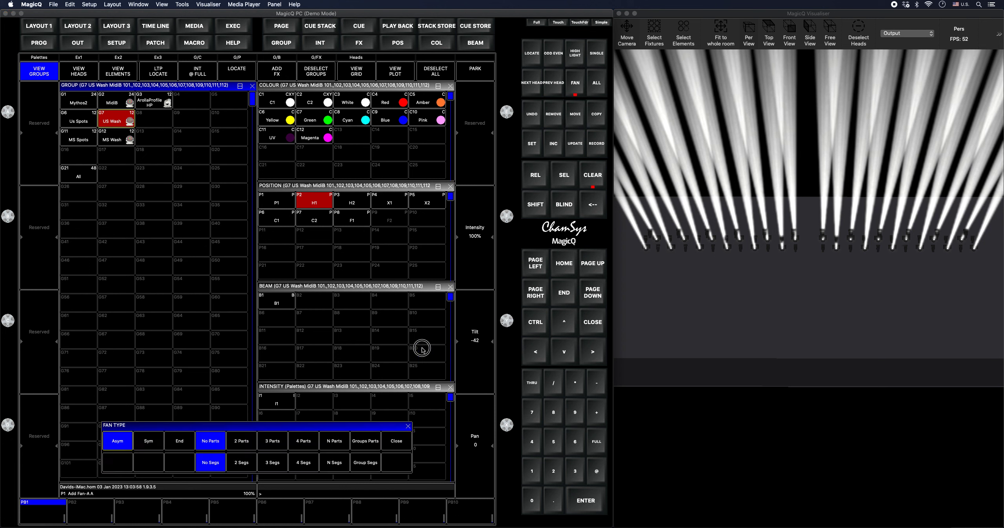
click(149, 441)
click(475, 344)
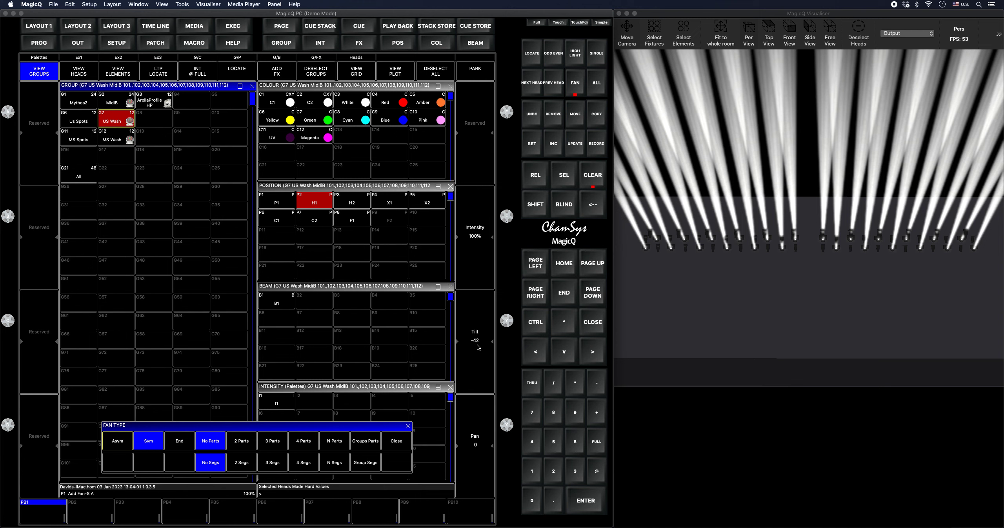
click(130, 448)
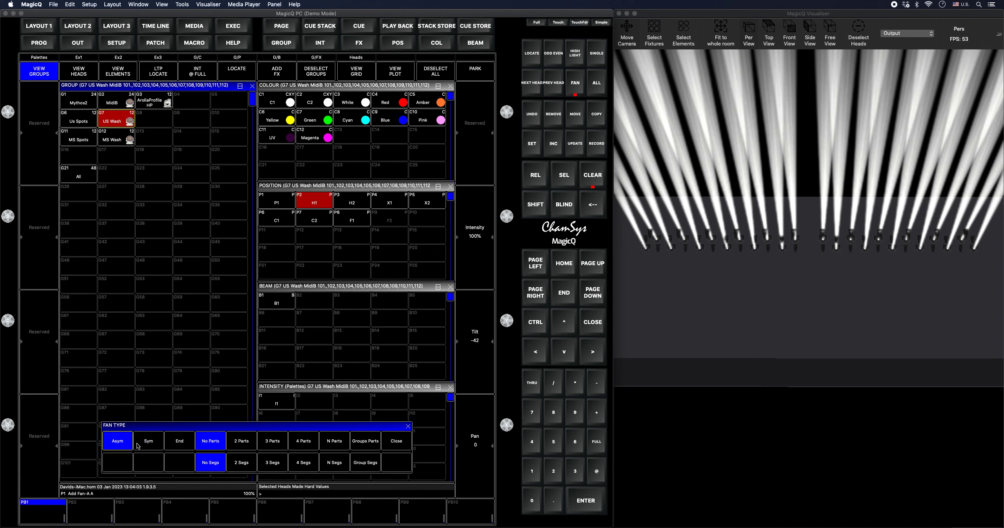
click(578, 89)
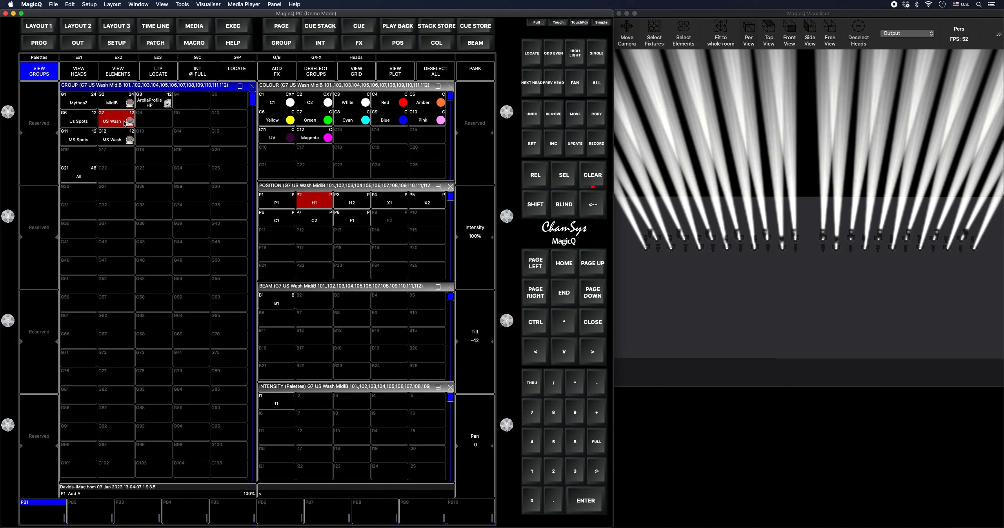
Step: Put the US Wash heads in position palette H2
click(363, 204)
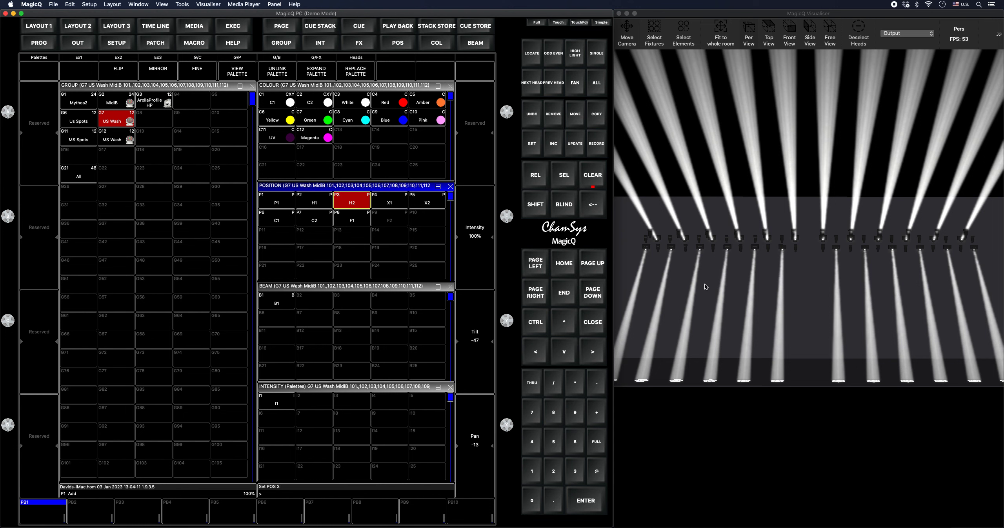
scroll(731, 323, up, 3)
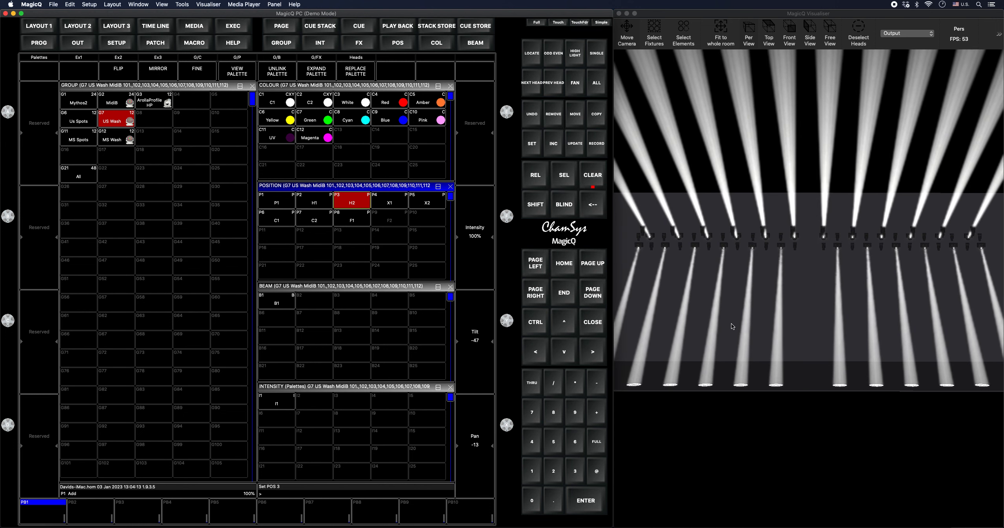
scroll(731, 324, down, 2)
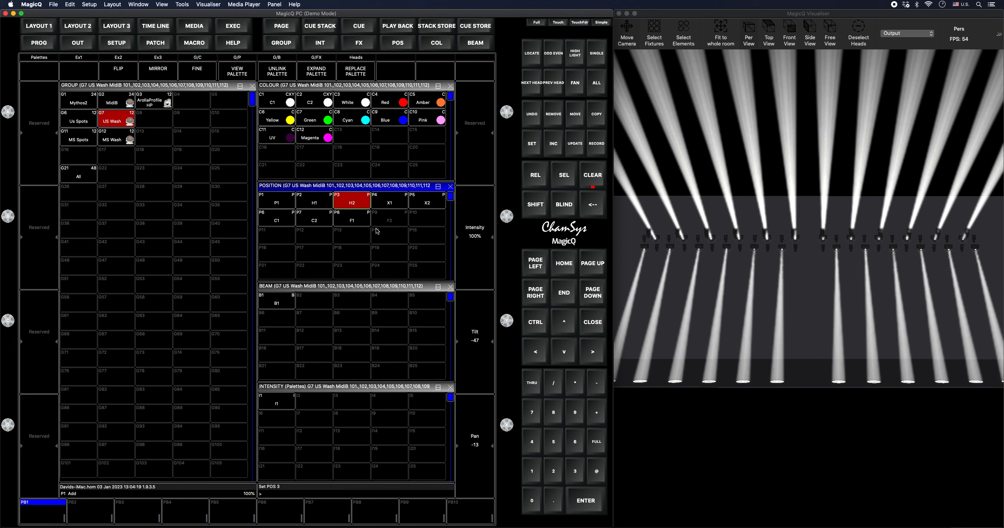
Step: Try the MS Wash heads in position palette H2 tilted to -135, then put them in X2 with the same tilt
click(117, 137)
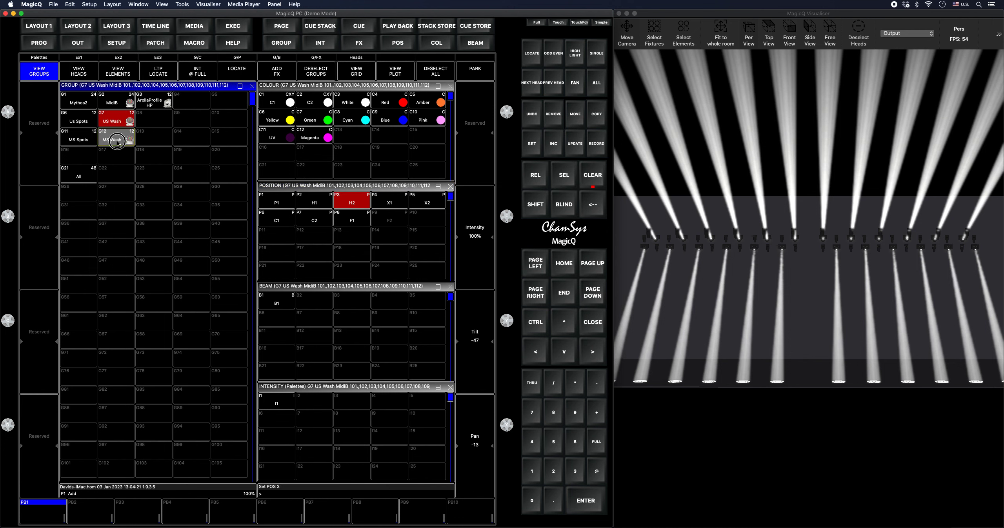
click(352, 200)
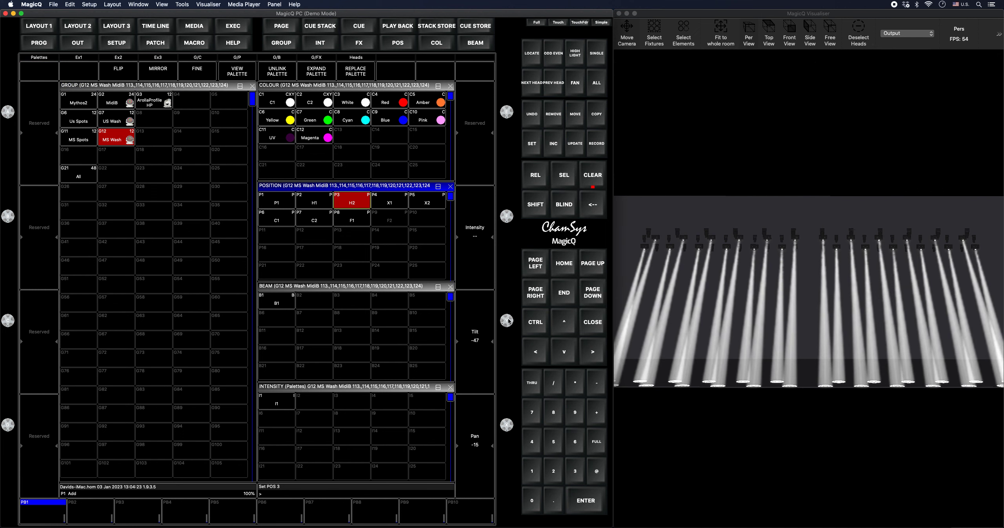
drag(509, 321, 518, 147)
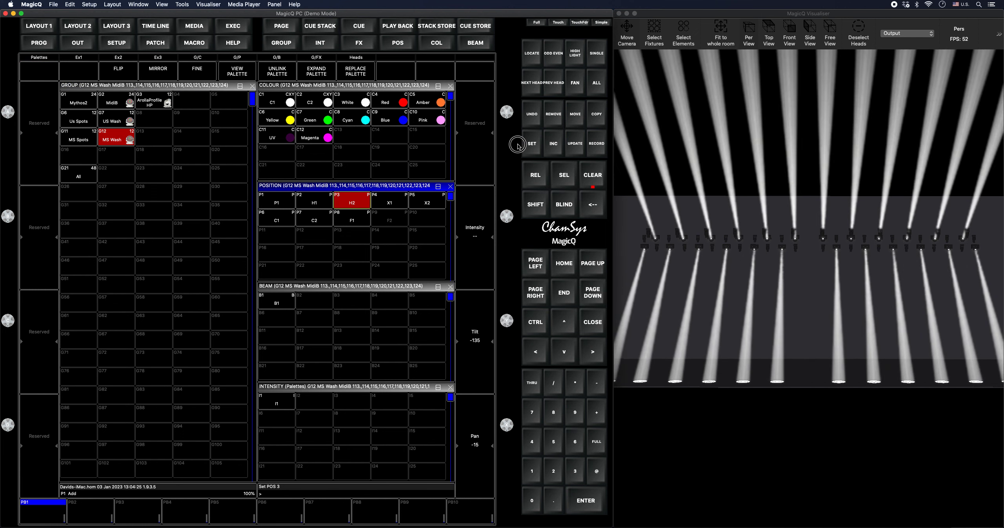
click(430, 202)
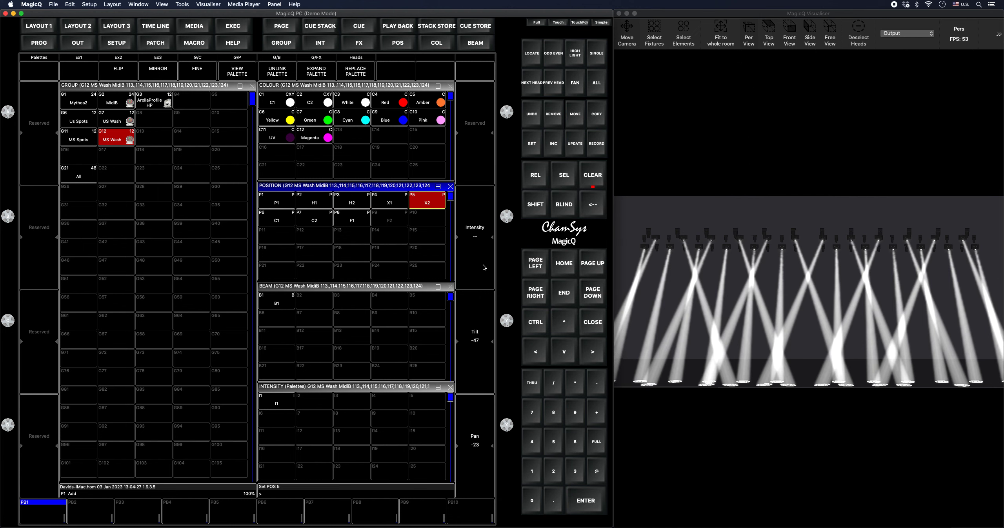
drag(510, 324, 514, 274)
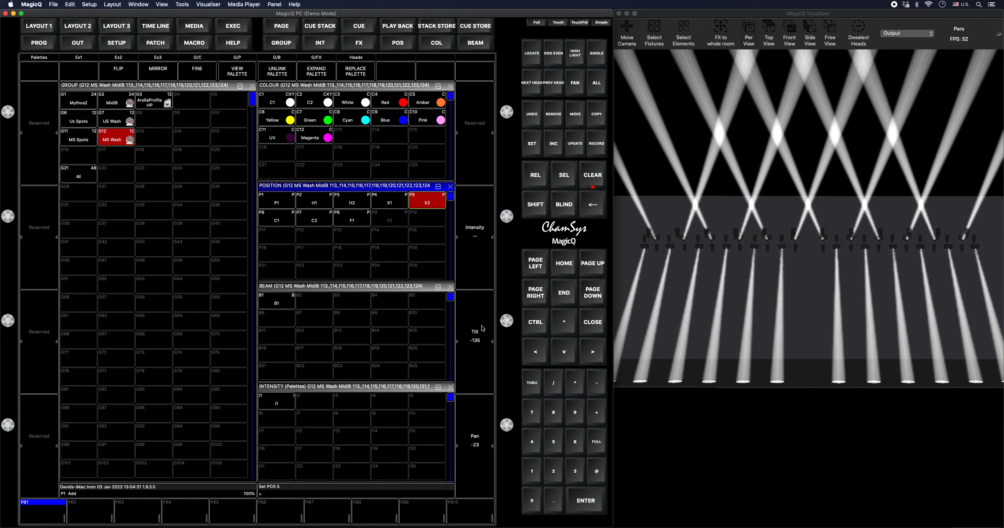
Step: Merge the MidiB look, position attributes only, into the existing position palette P9 F2
click(596, 144)
click(312, 459)
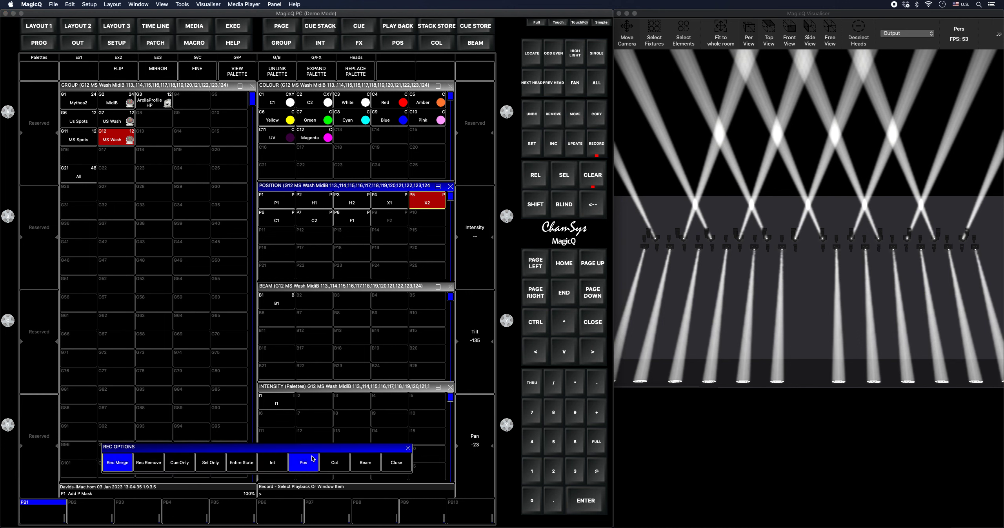
click(397, 222)
click(212, 167)
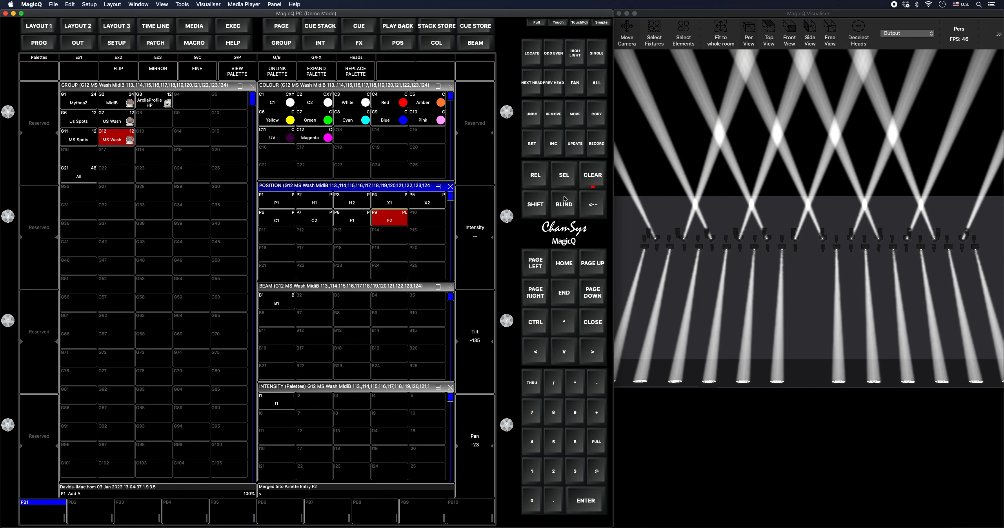
Step: Check position palettes F2 back through H1 on the Mythos2 and MidiB groups together, and clear the programmer
click(80, 103)
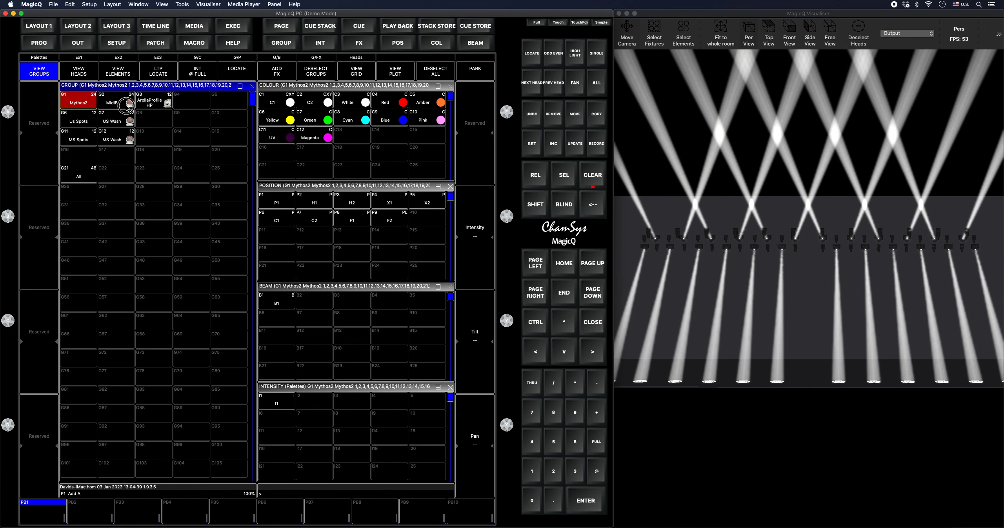
click(114, 103)
click(391, 223)
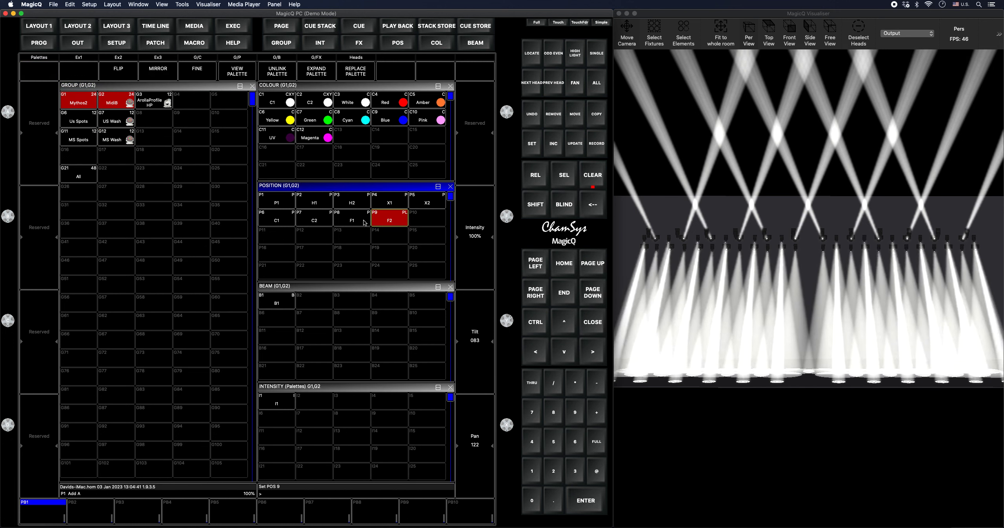
click(343, 222)
click(315, 219)
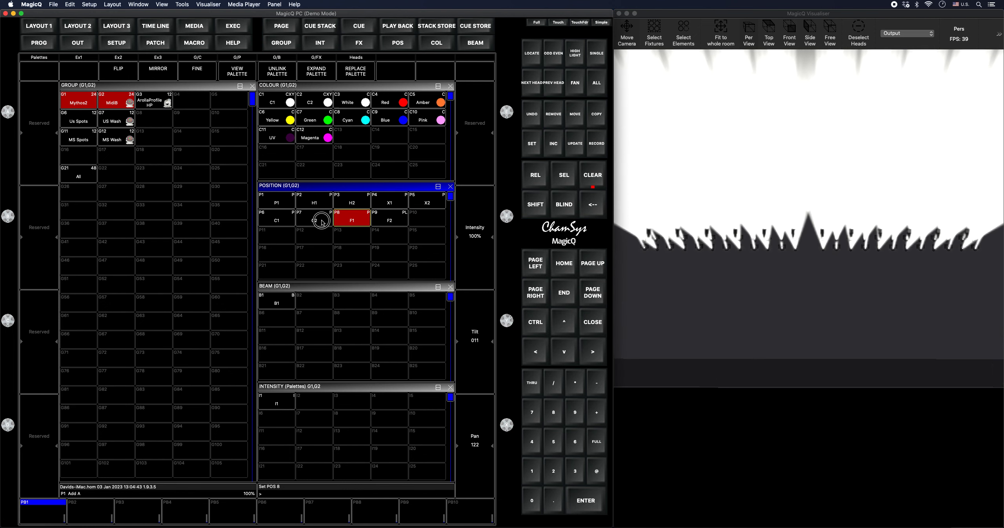
click(282, 219)
click(429, 201)
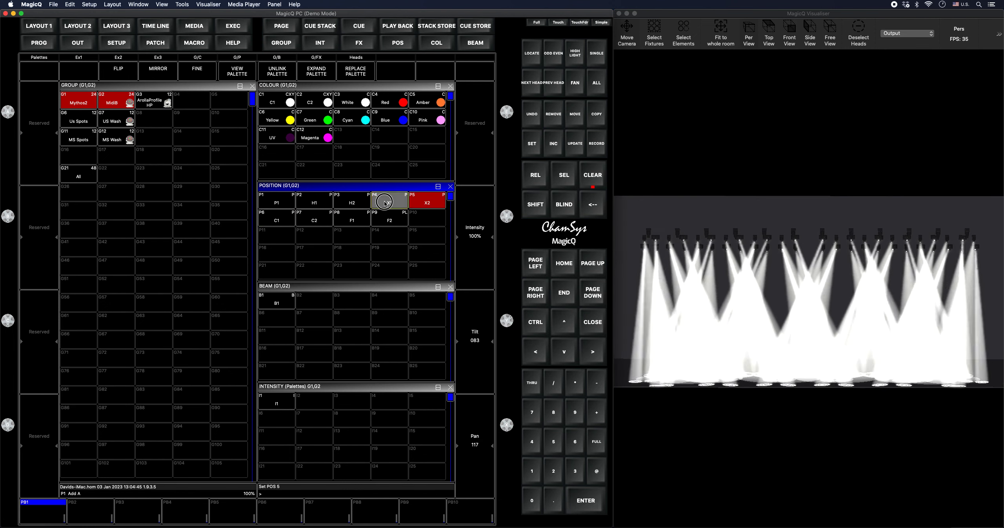
click(389, 201)
click(352, 201)
click(314, 201)
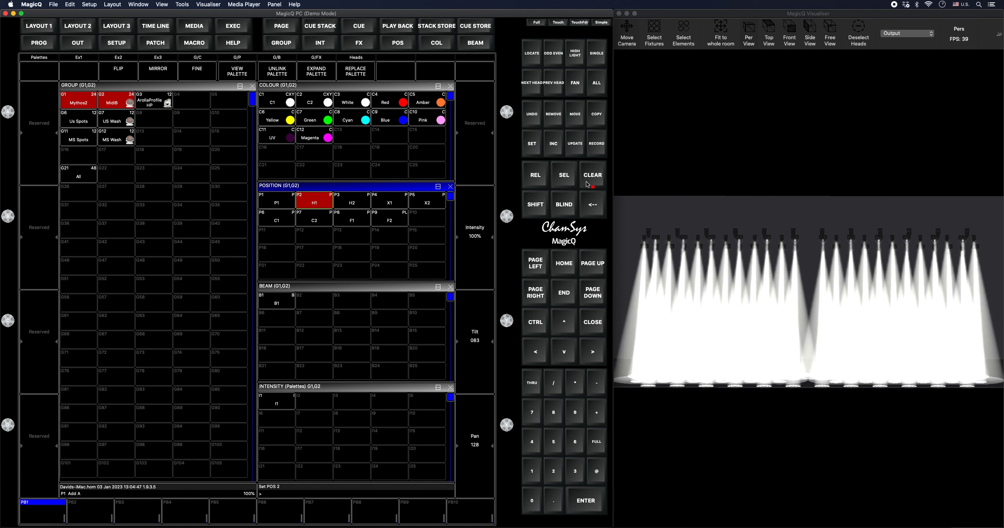
click(587, 184)
Step: Bring the ArollaProfileHP group to full intensity and set its tilt to 43
click(154, 101)
click(197, 71)
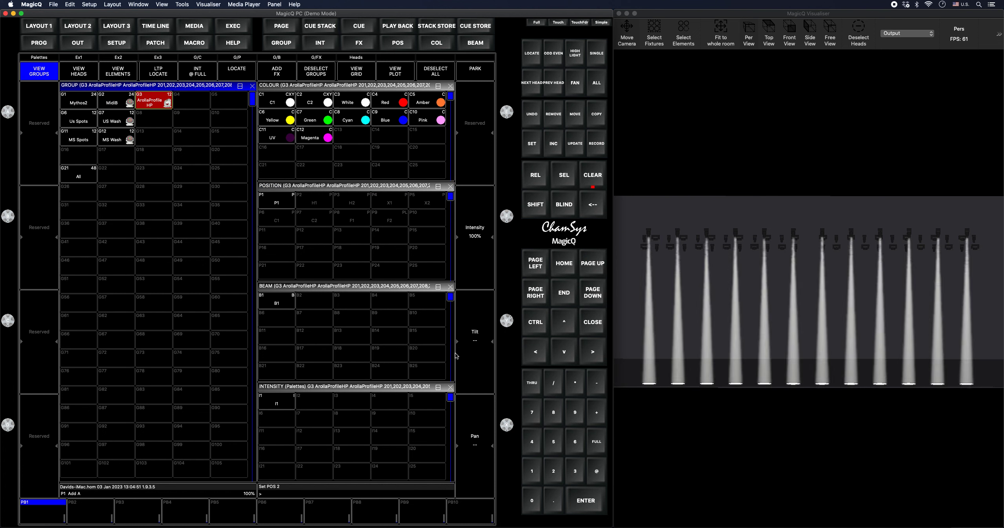
scroll(476, 353, up, 10)
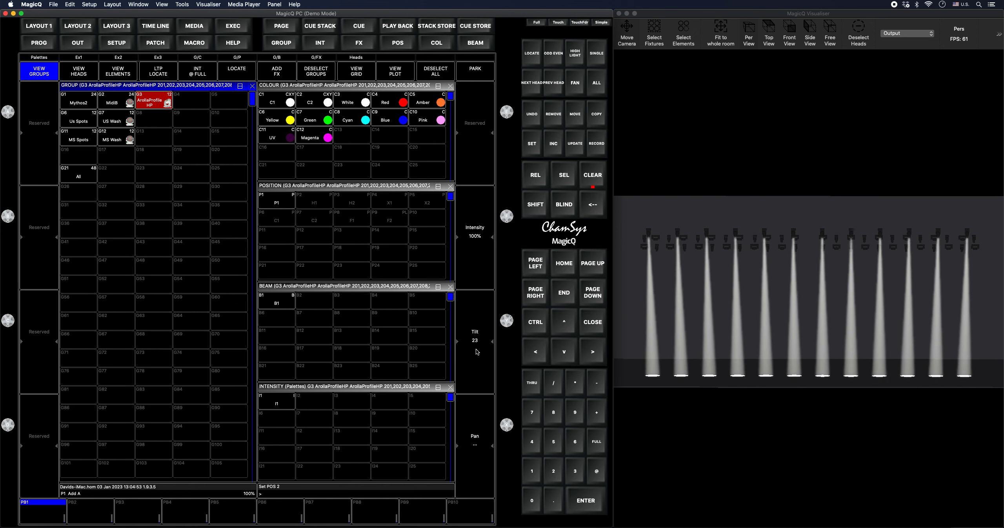
scroll(477, 352, up, 10)
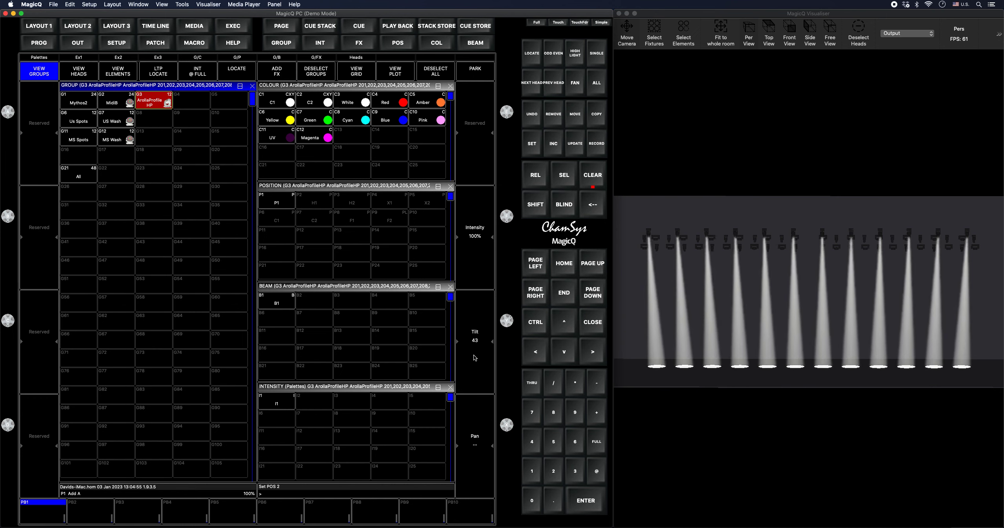
Step: Set the pan of ArollaProfileHP heads 201, 203 and 205 individually to -11 so each beam meets its neighbour's at the floor
click(533, 84)
scroll(475, 372, down, 1)
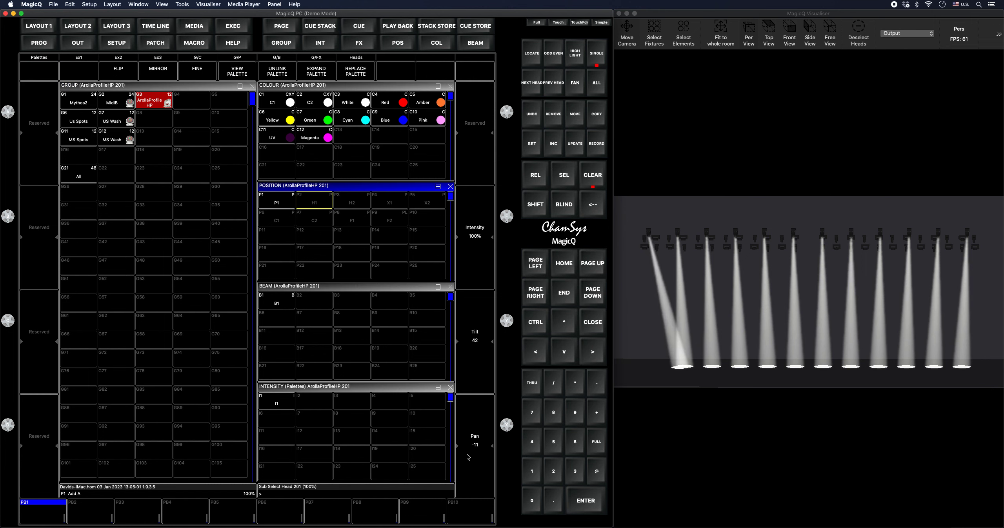
click(536, 90)
scroll(478, 432, down, 1)
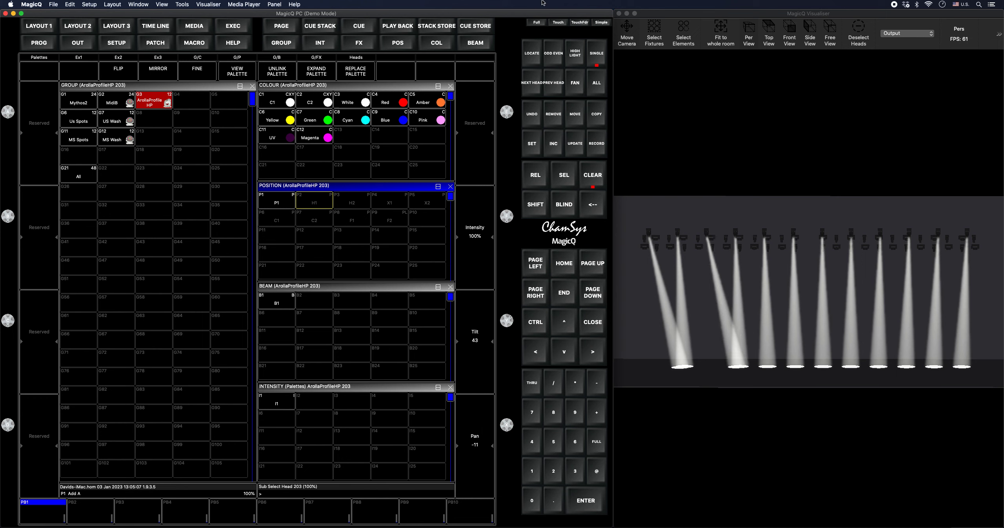
click(534, 89)
click(534, 89)
scroll(475, 430, down, 1)
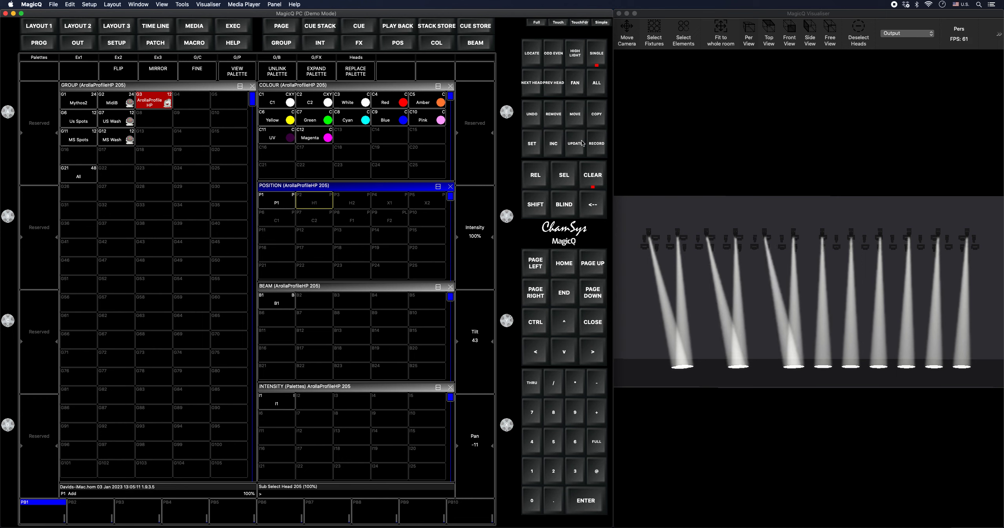
Step: Set the pan of ArollaProfileHP head 207 to -2 and head 208 to 8
click(537, 83)
click(537, 83)
scroll(475, 444, down, 1)
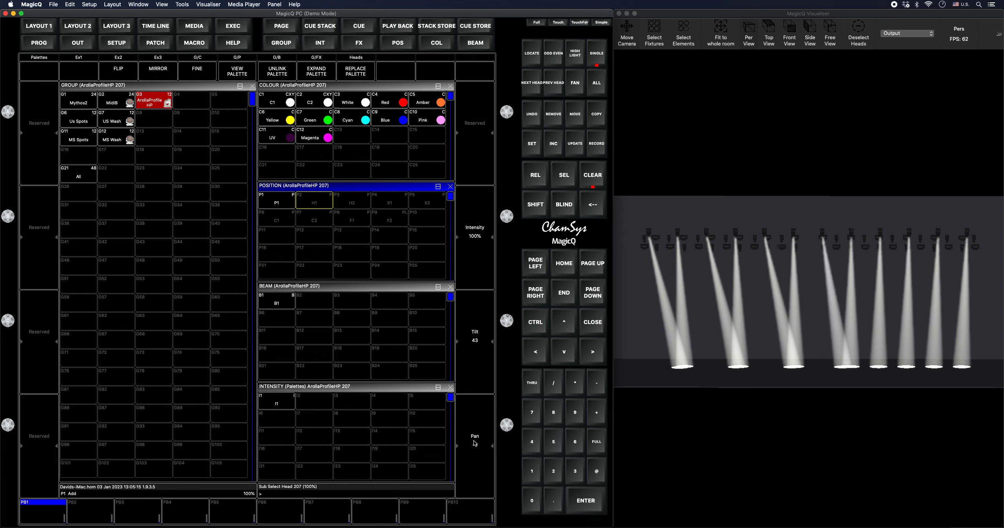
scroll(475, 443, down, 2)
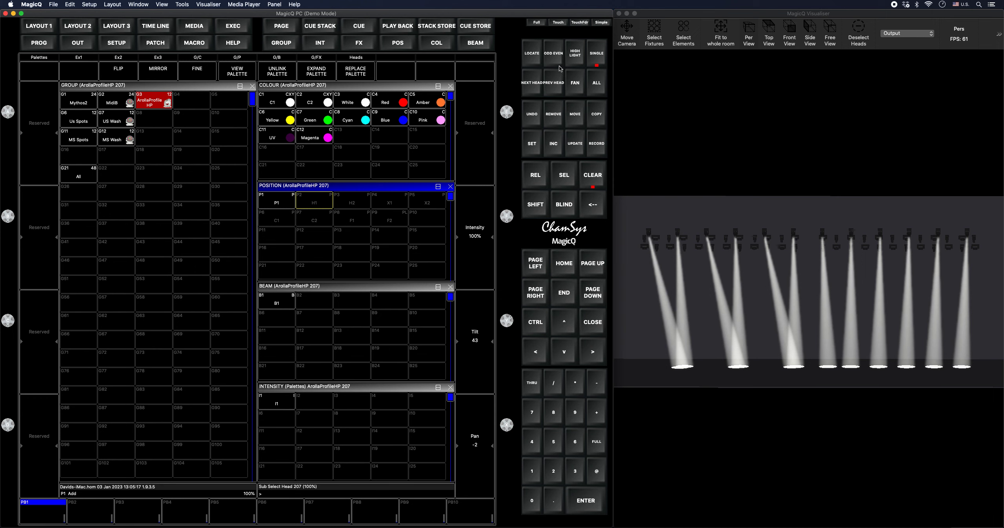
click(537, 83)
scroll(473, 472, up, 2)
scroll(473, 472, up, 3)
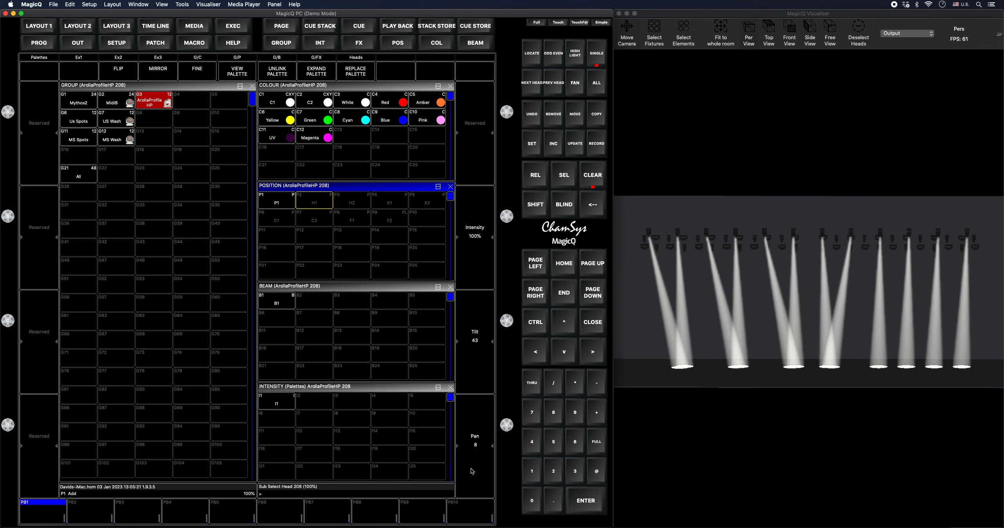
Step: Pan ArollaProfileHP heads 210 and 212 to meet their neighbours' beams at the floor, with head 212 at 13
double_click(534, 83)
scroll(477, 429, up, 6)
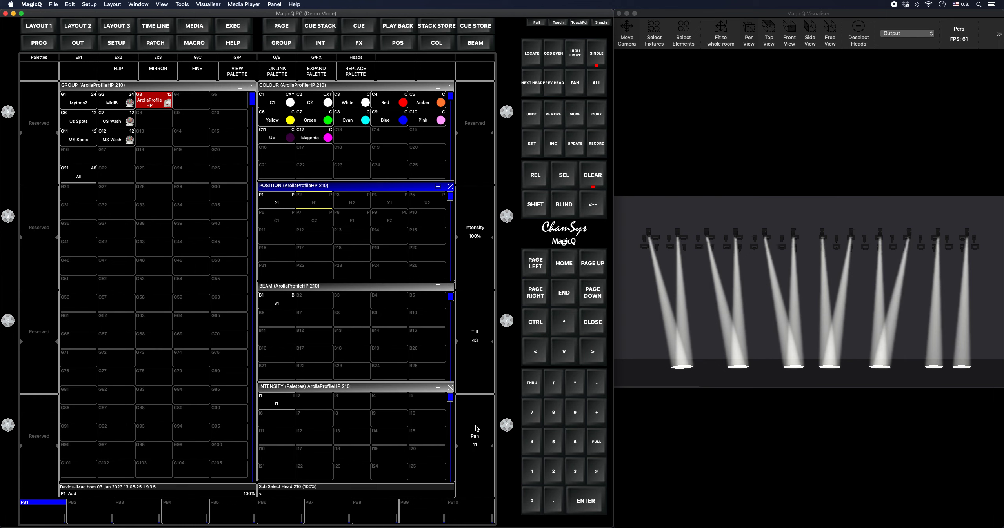
click(531, 83)
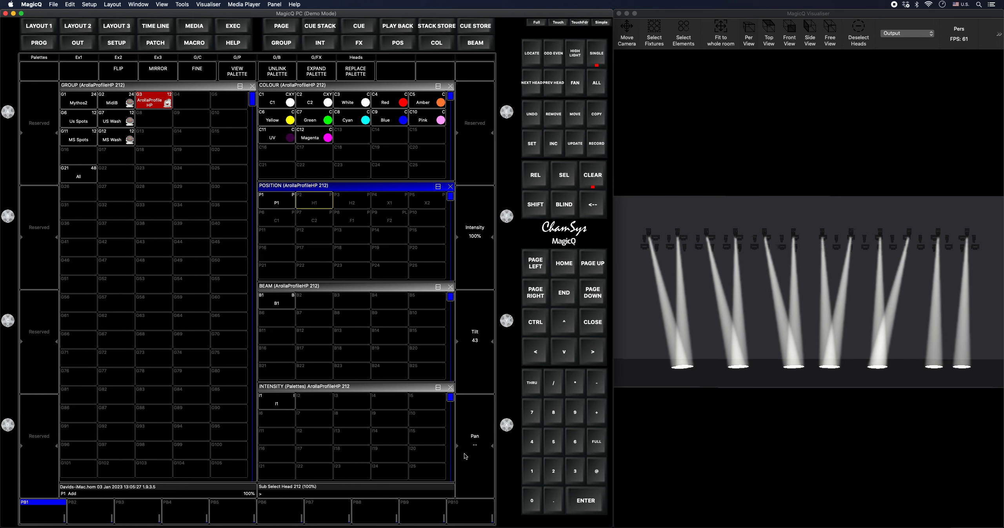
scroll(474, 455, up, 5)
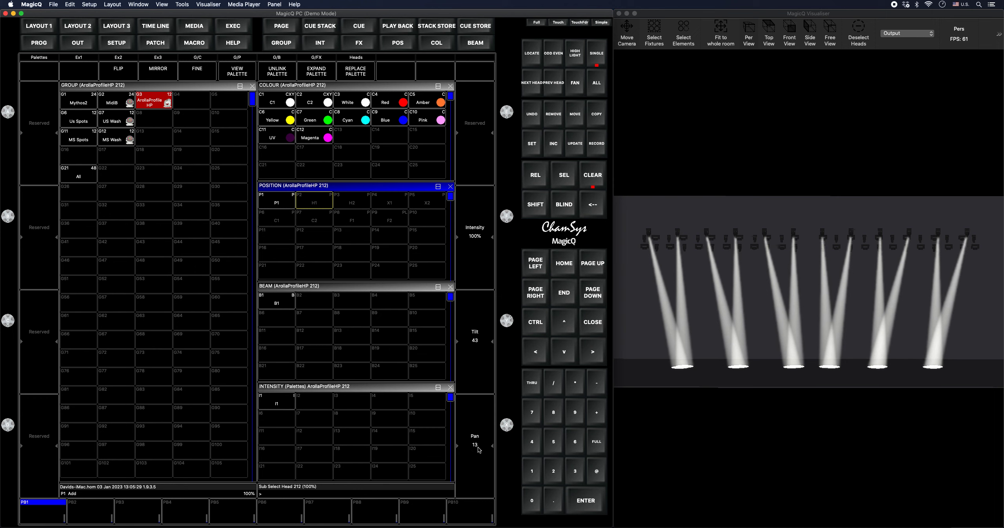
Step: Merge the ArollaProfileHP look, position attributes only, into position palette P2 H1 and clear the programmer
click(598, 144)
click(299, 470)
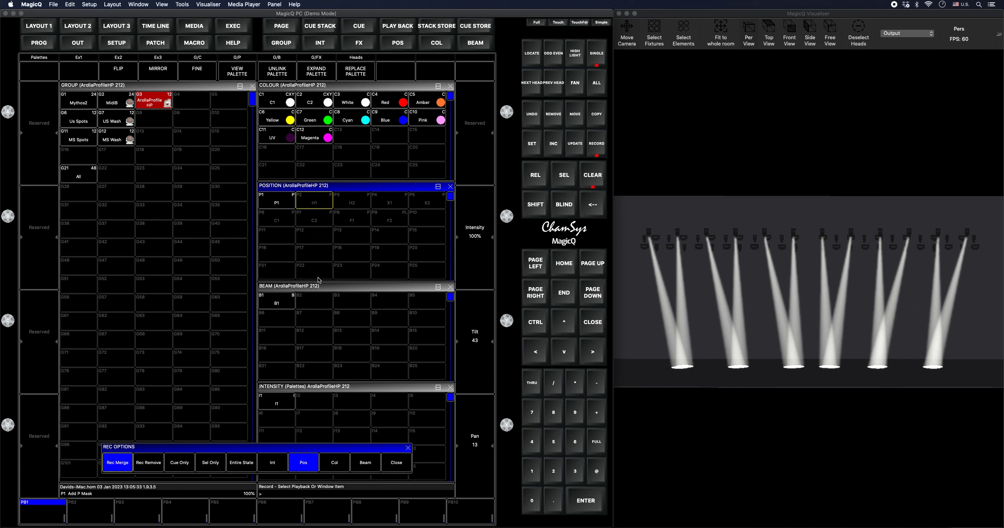
click(319, 205)
click(212, 167)
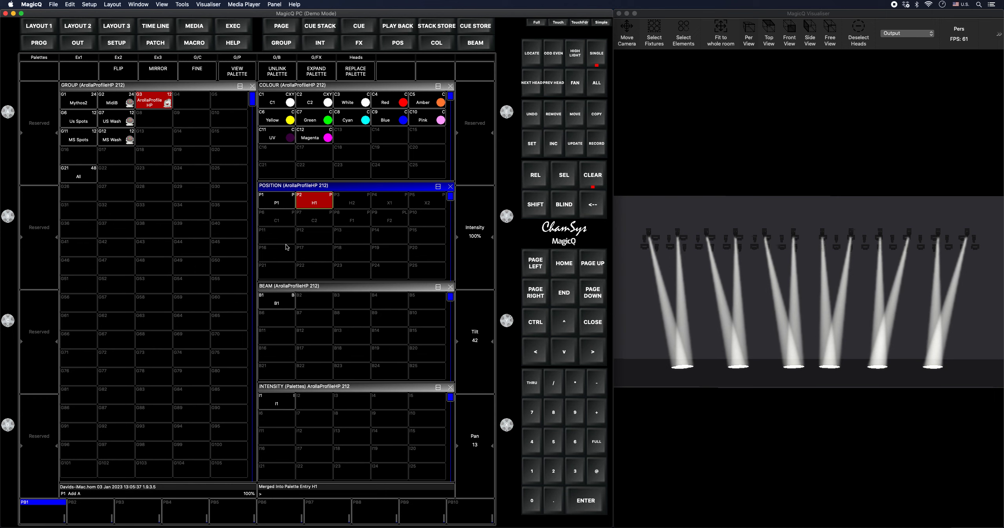
click(584, 181)
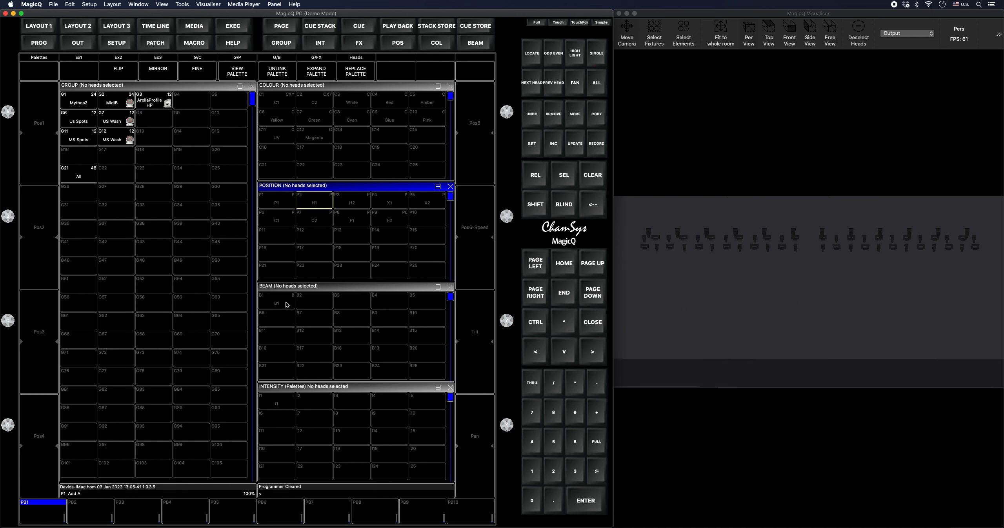
Step: Bring the Mythos2 group to full intensity and try its zoom at 128 before returning it to 000
click(88, 99)
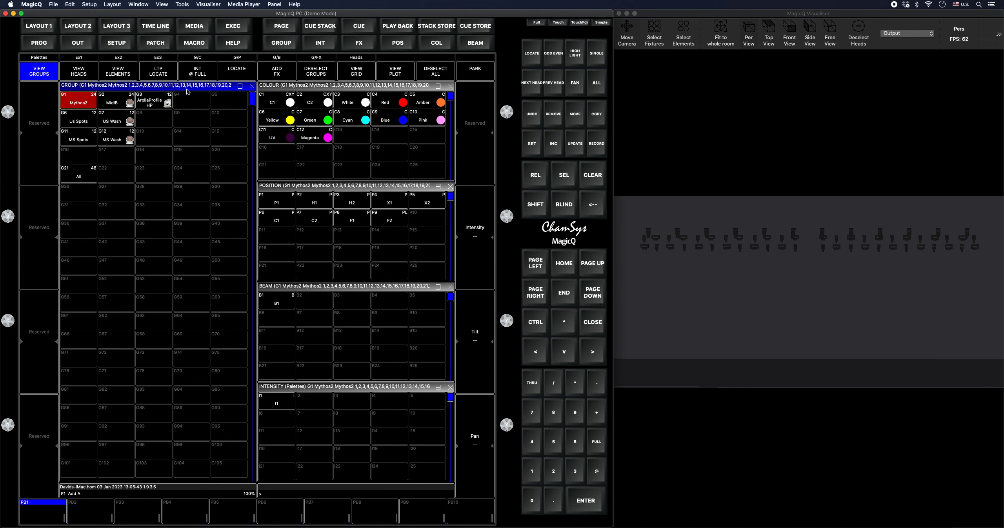
click(201, 73)
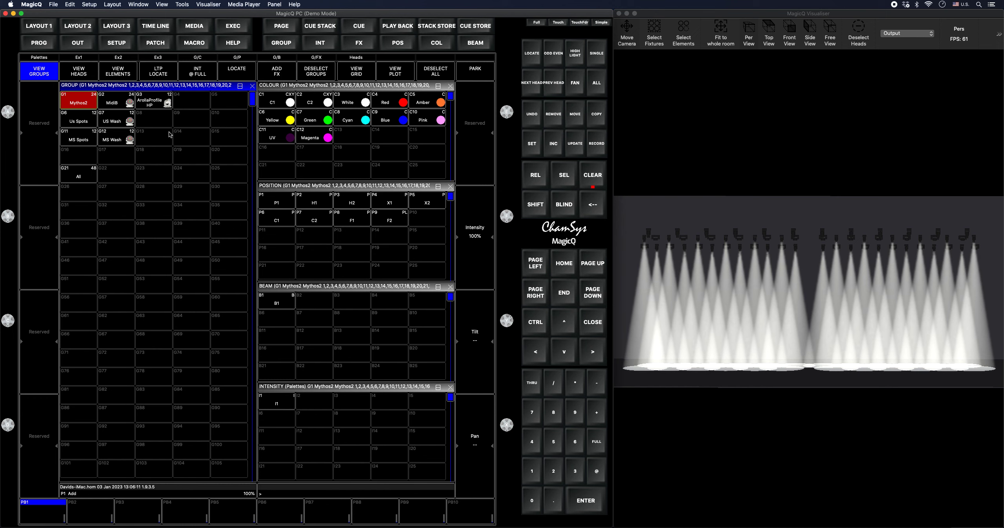
click(321, 290)
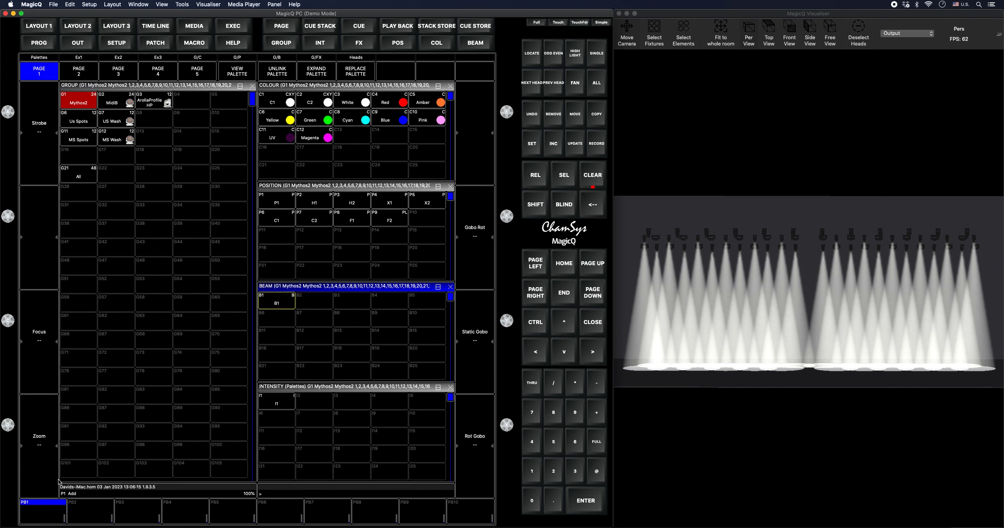
click(45, 489)
click(45, 489)
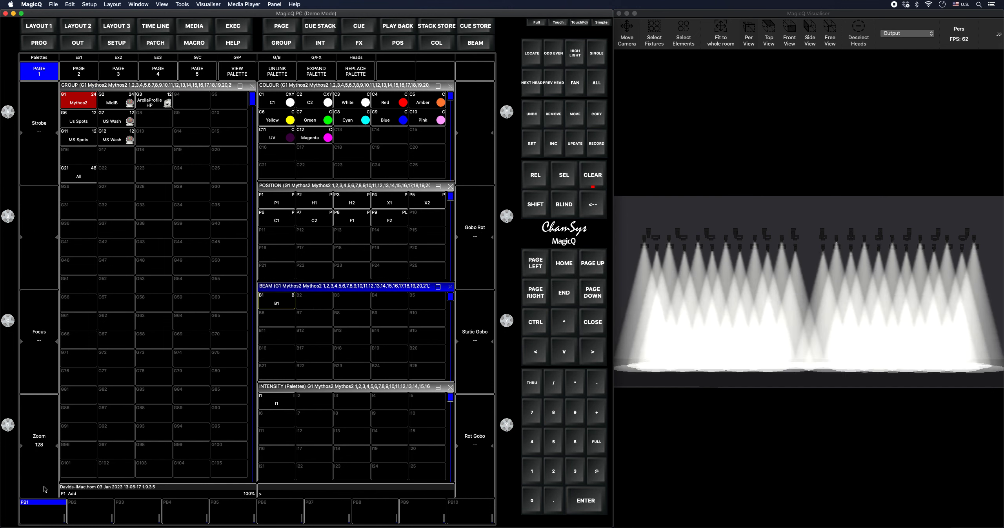
Step: Record the Mythos2 zoom, beam attributes only, as beam palette B2 named Narrow
click(604, 148)
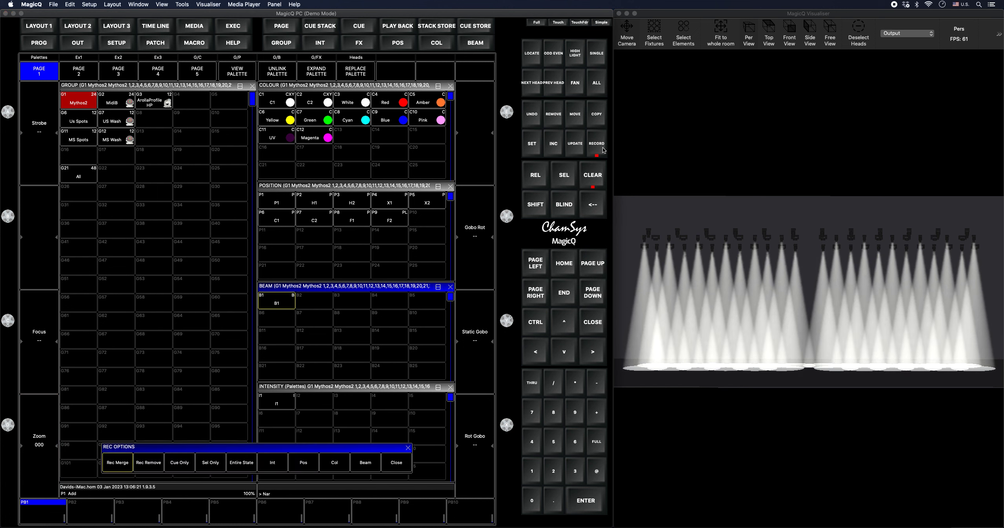
click(375, 467)
click(325, 300)
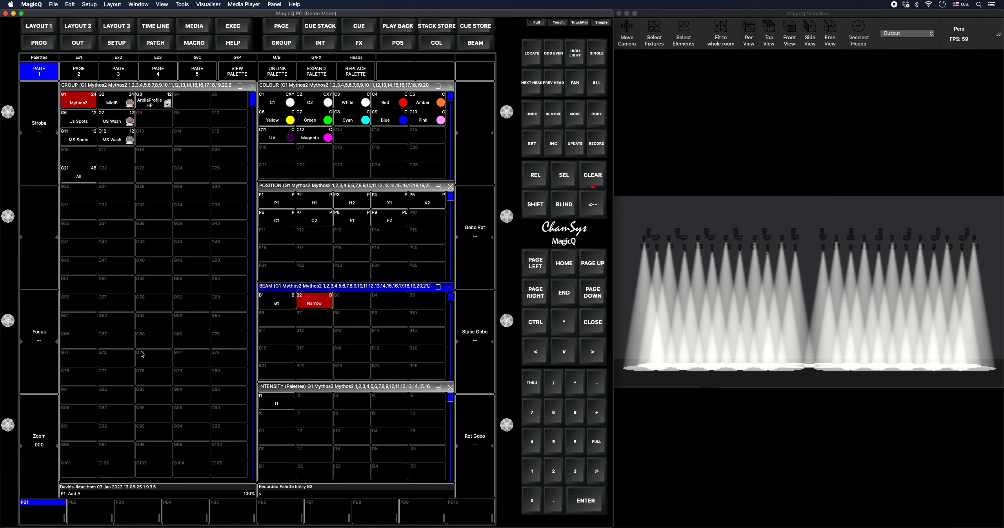
Step: Set the Mythos2 group's zoom to 128 for another beam palette
click(40, 465)
click(43, 468)
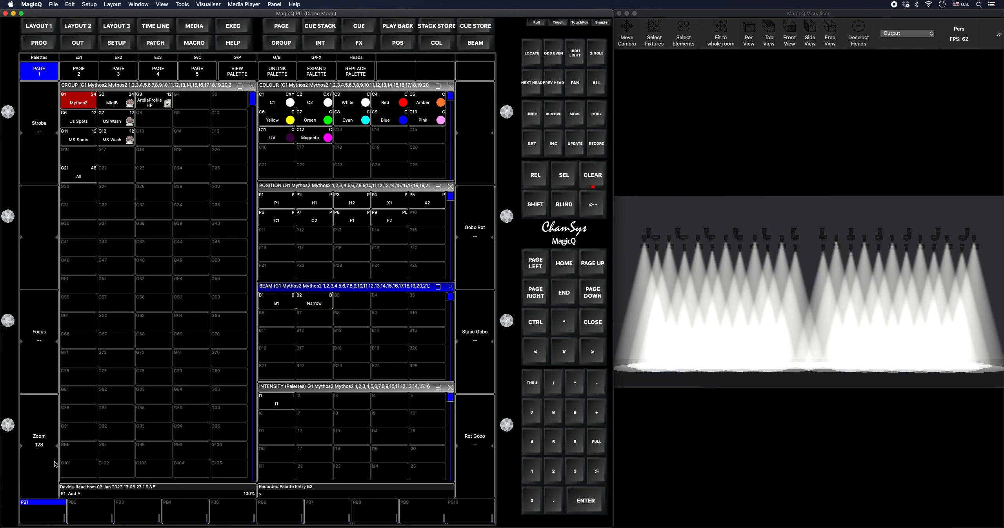
Step: Record the current zoom as a beam-only palette named Normal in beam slot B3
click(596, 145)
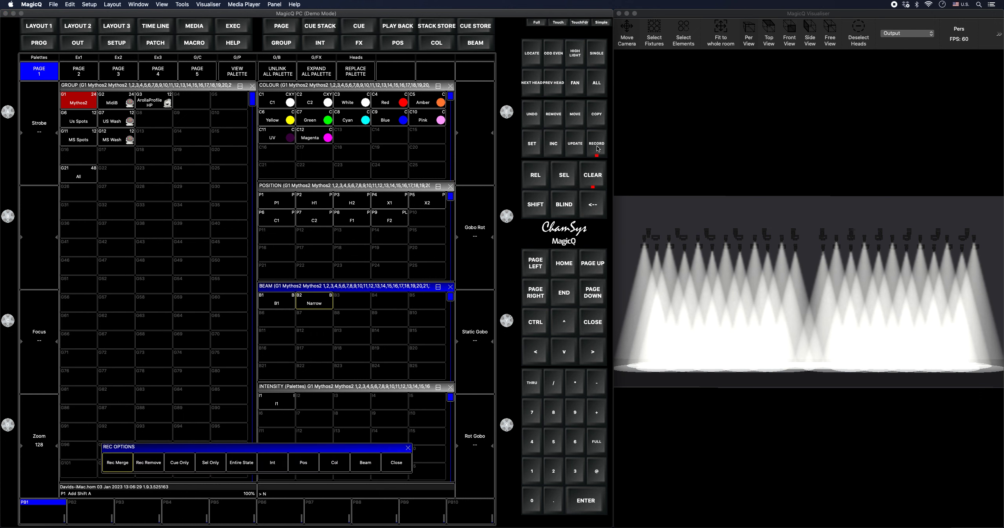
text(Normal)
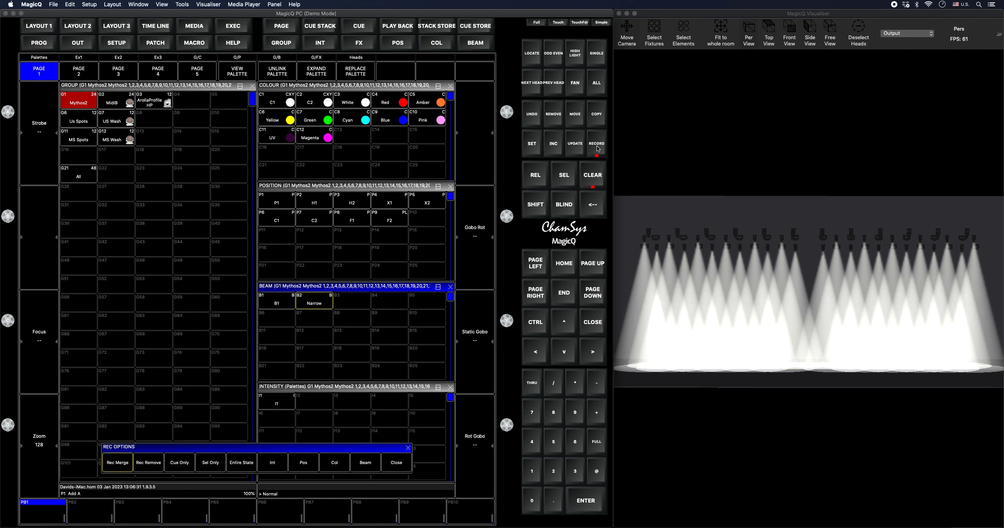
click(367, 462)
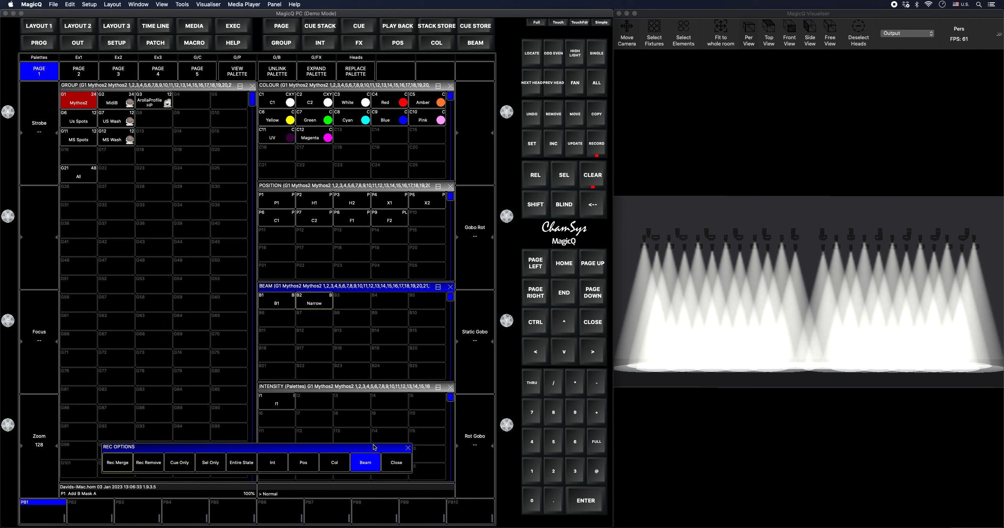
click(350, 306)
Step: Set the Mythos2 zoom to 255 and record it as a beam-only palette named Wide in slot B4
click(34, 474)
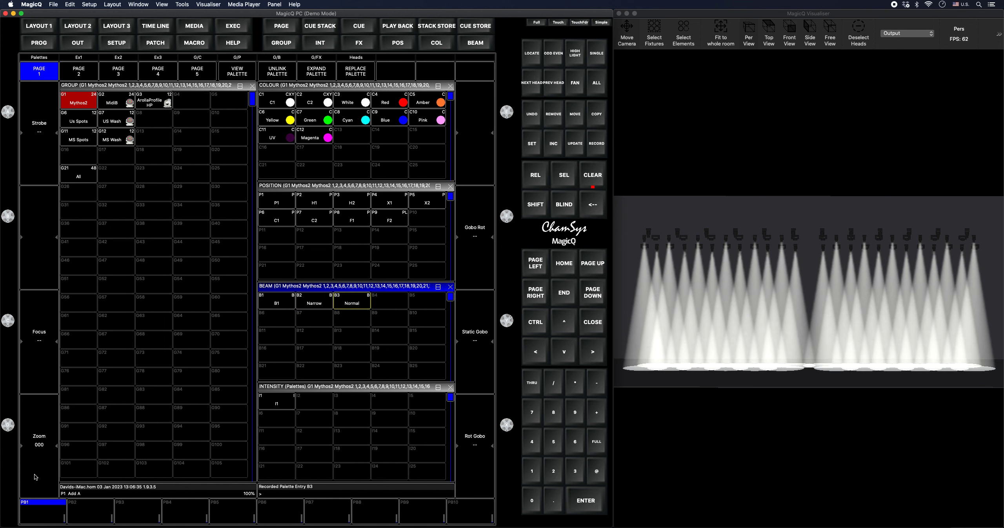
click(34, 473)
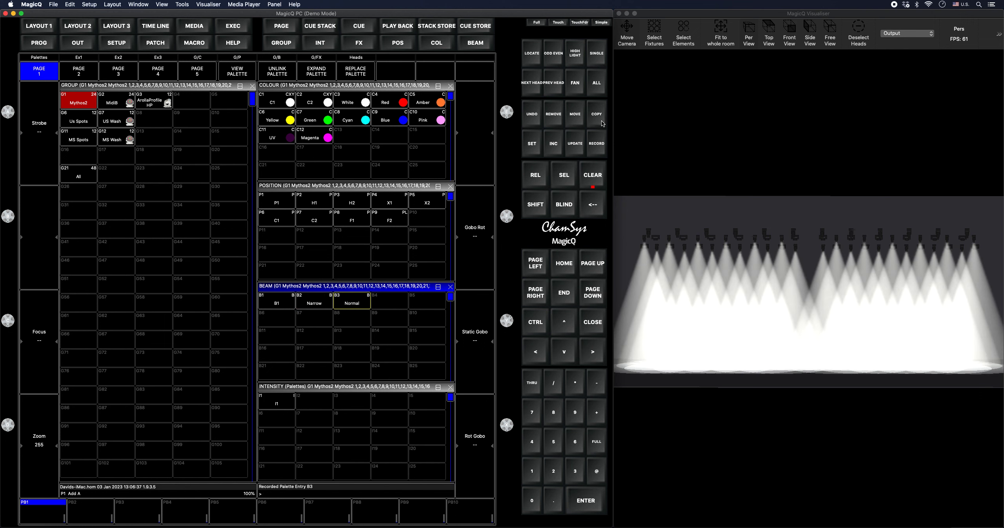
click(596, 143)
key(shift)
text(Wide)
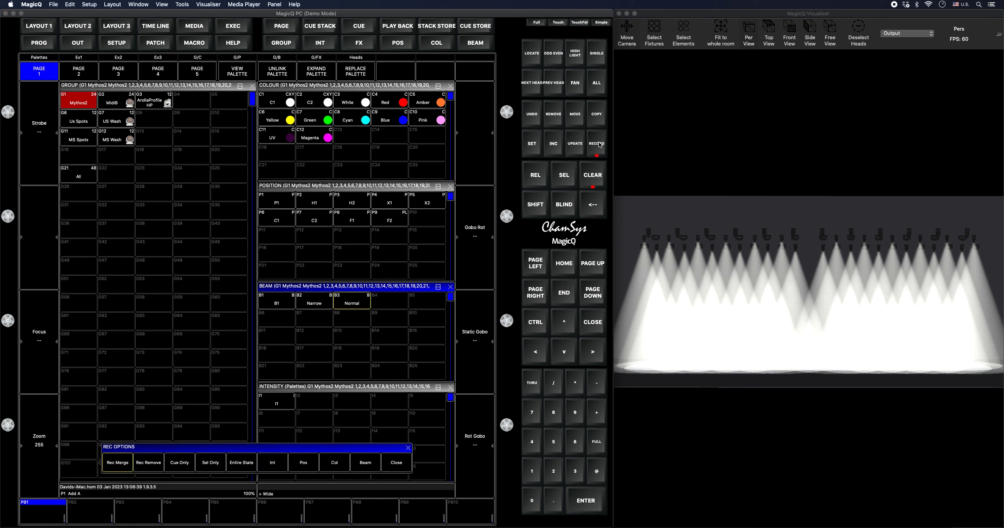
click(365, 465)
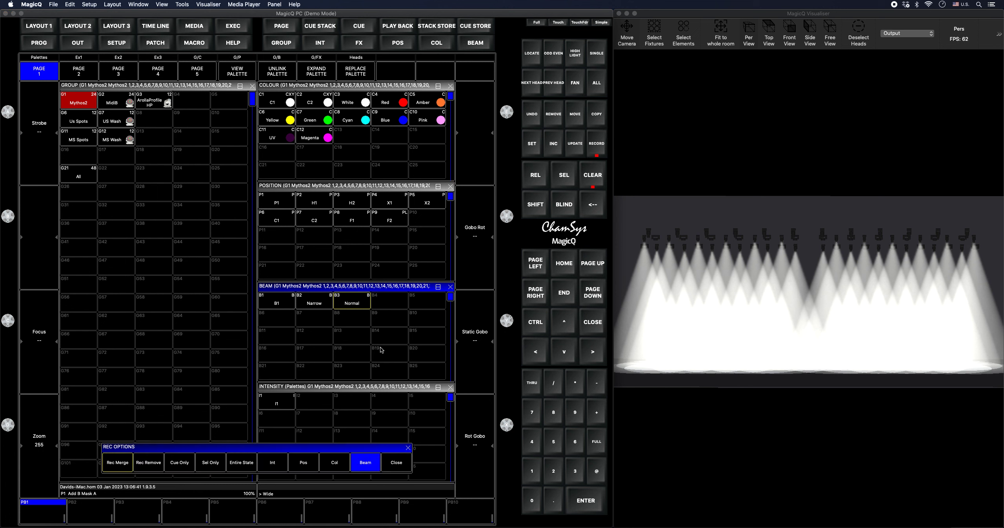
click(396, 304)
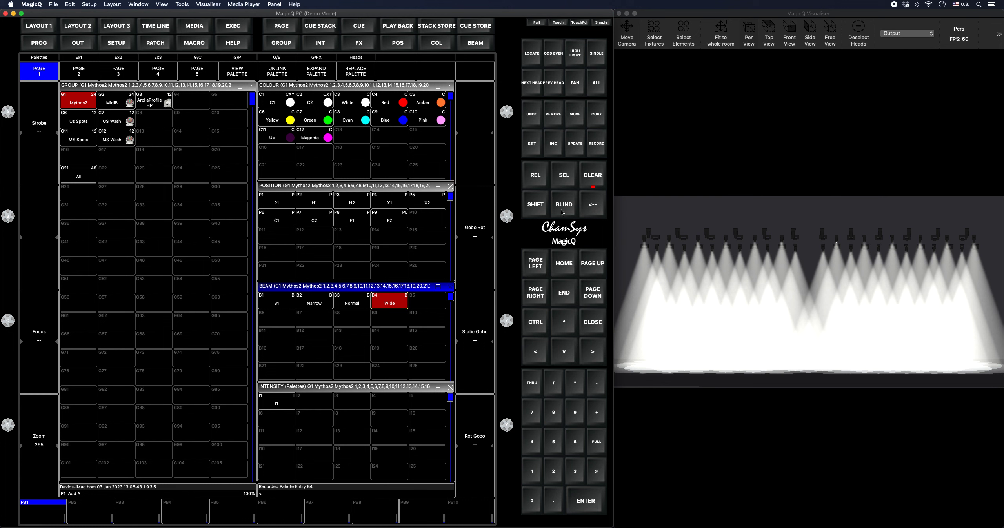
Step: Clear the programmer, reselect the Mythos2 group and bring it to full intensity
click(586, 177)
click(87, 105)
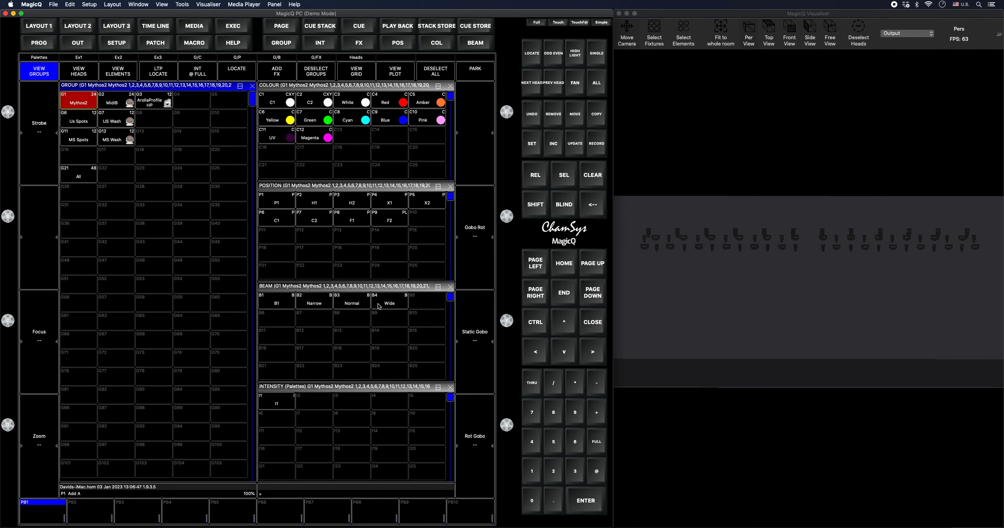
click(206, 79)
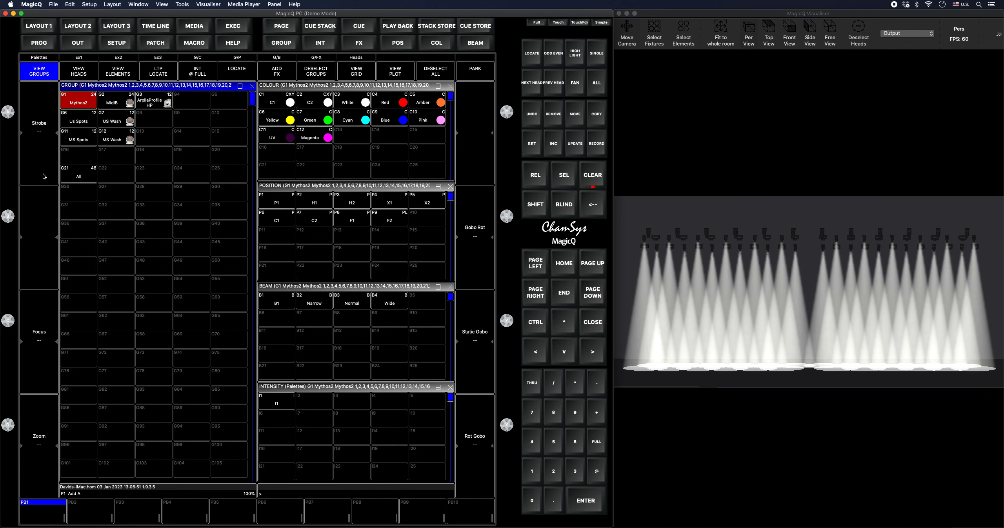
Step: Set the Mythos2 shutter to Strobe 052 and record it as a beam-only palette named Strobe in slot B5
scroll(43, 176, up, 5)
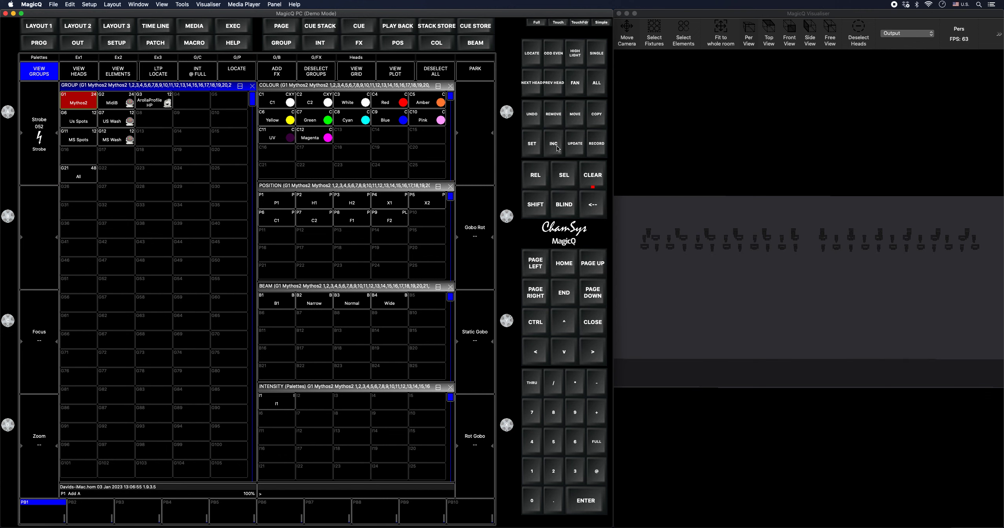
click(597, 144)
text(Strobe)
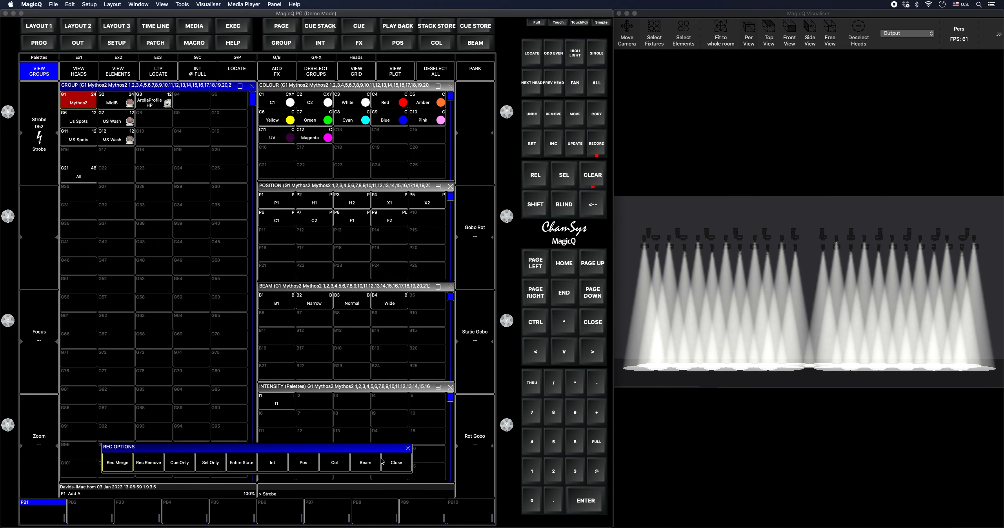
click(362, 462)
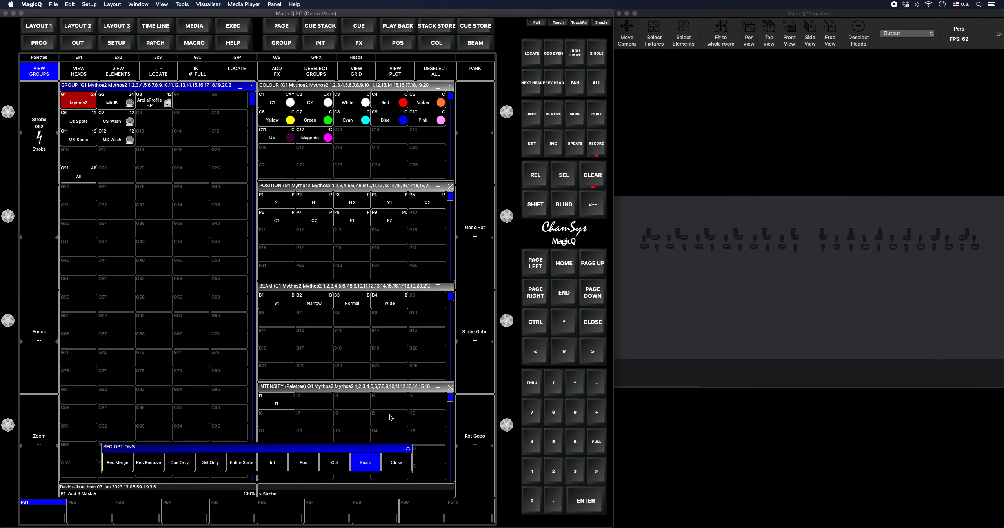
click(434, 307)
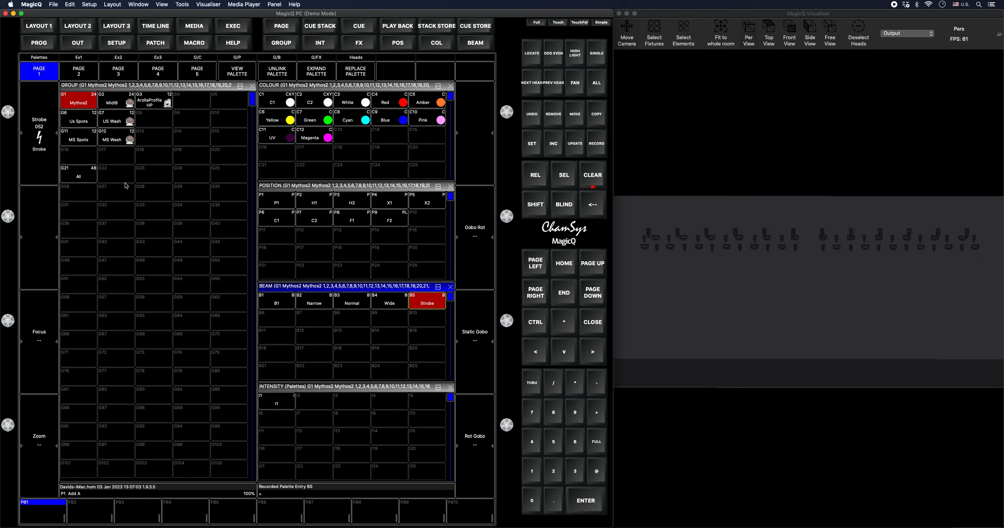
Step: Set the Mythos2 shutter to Open at 252 and record it as a beam-only palette named Open in slot B6
click(29, 96)
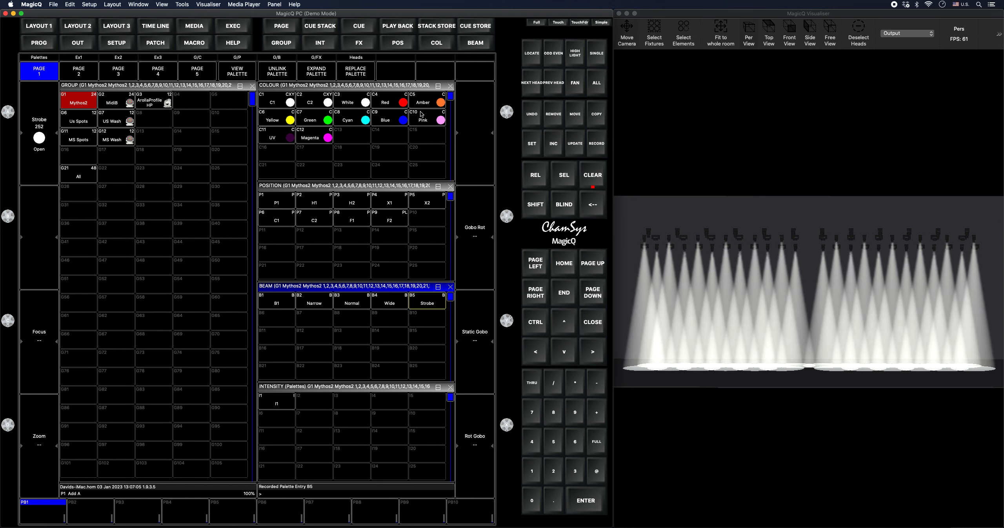
click(596, 140)
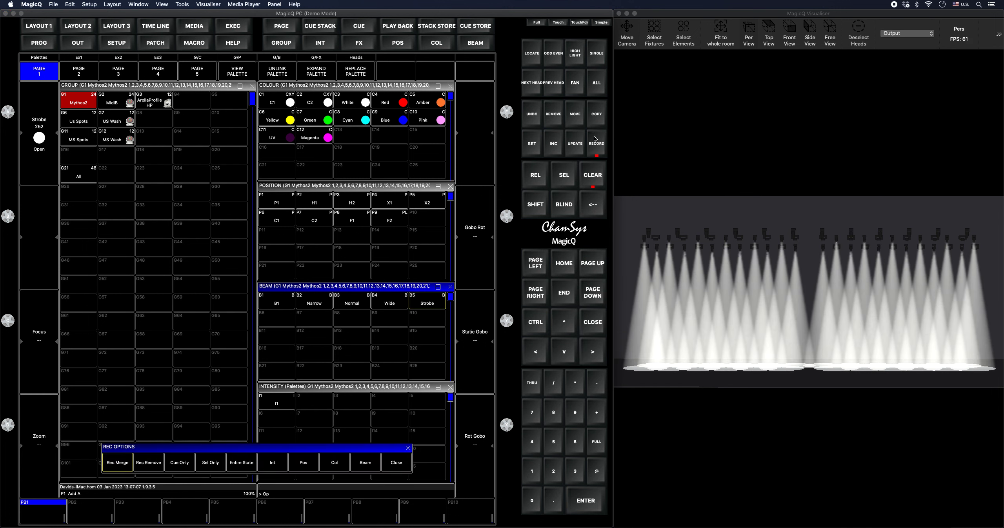
click(356, 466)
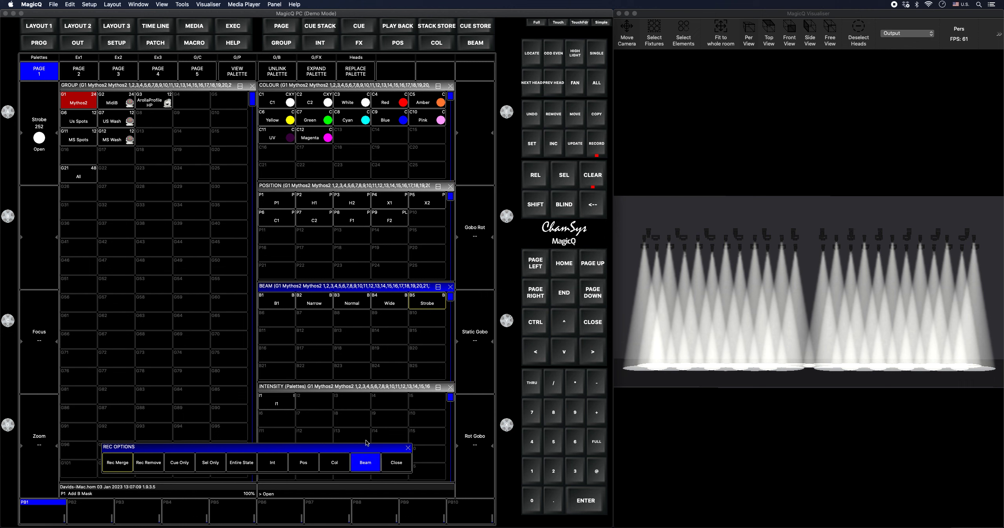
click(286, 320)
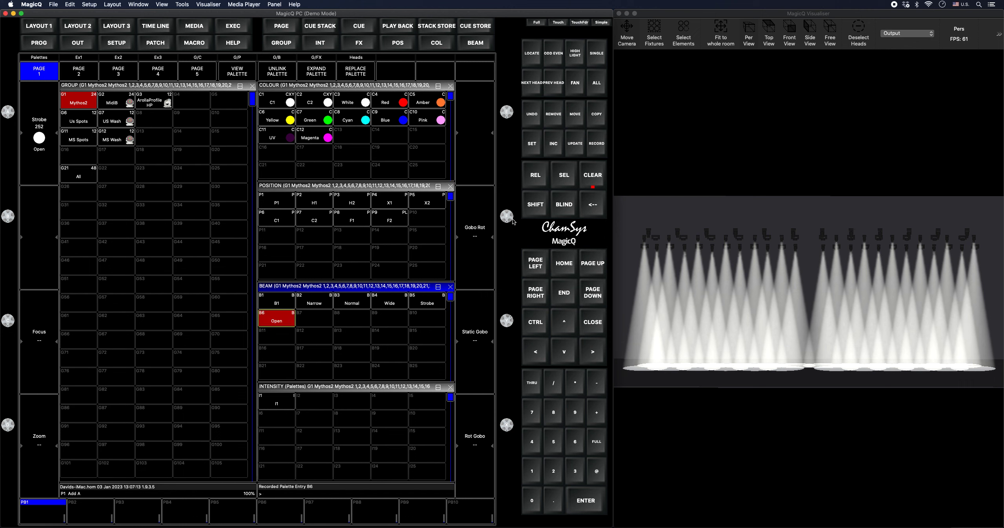
Step: Clear the programmer, reselect the Mythos2 group and set its rotating gobo to Rot Gobo 1 at 028
click(592, 180)
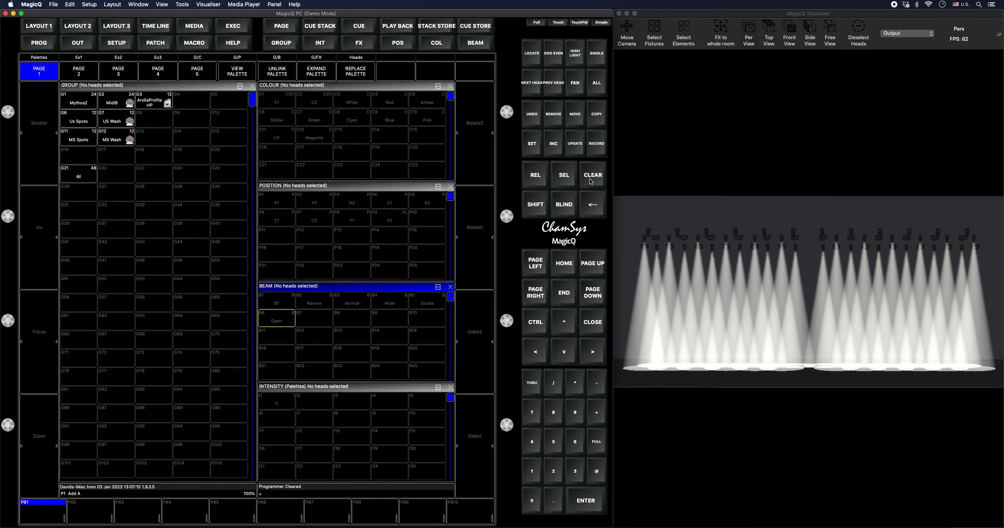
click(83, 106)
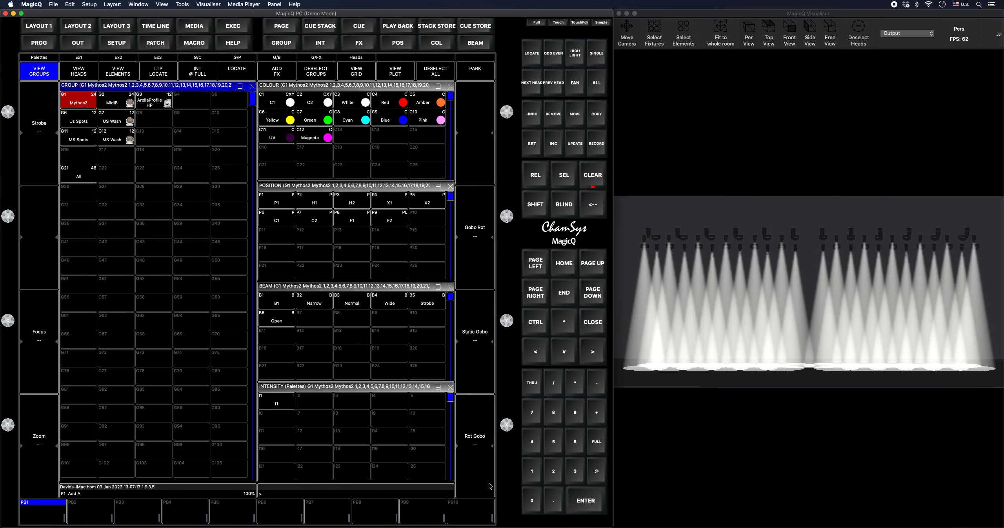
scroll(489, 486, up, 3)
drag(664, 422, 682, 489)
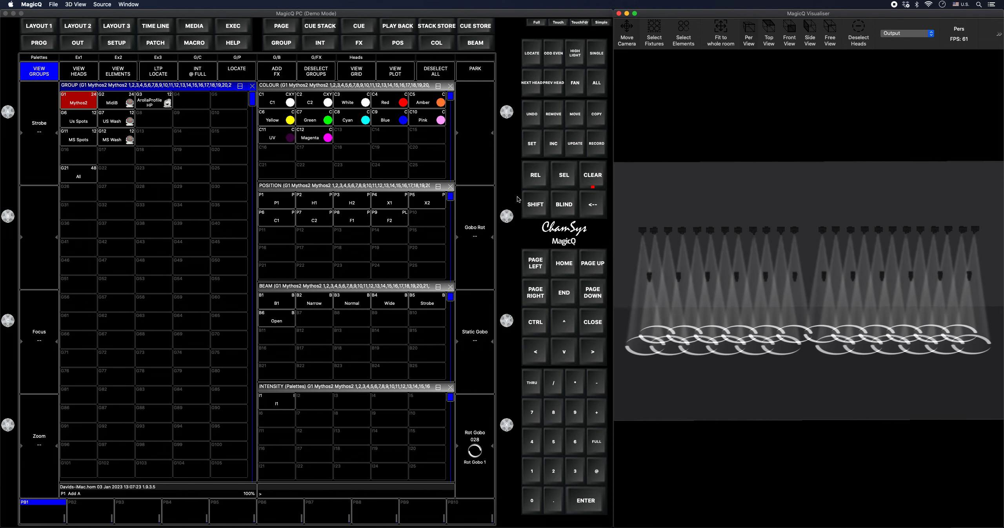
drag(853, 440, 854, 442)
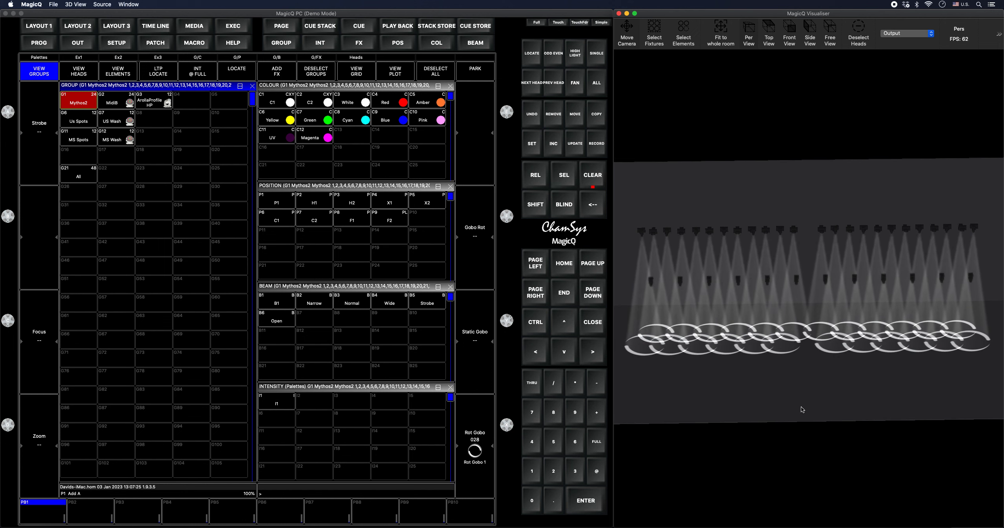
Step: Record the rotating gobo look as a palette named G1 in beam slot B7
click(597, 143)
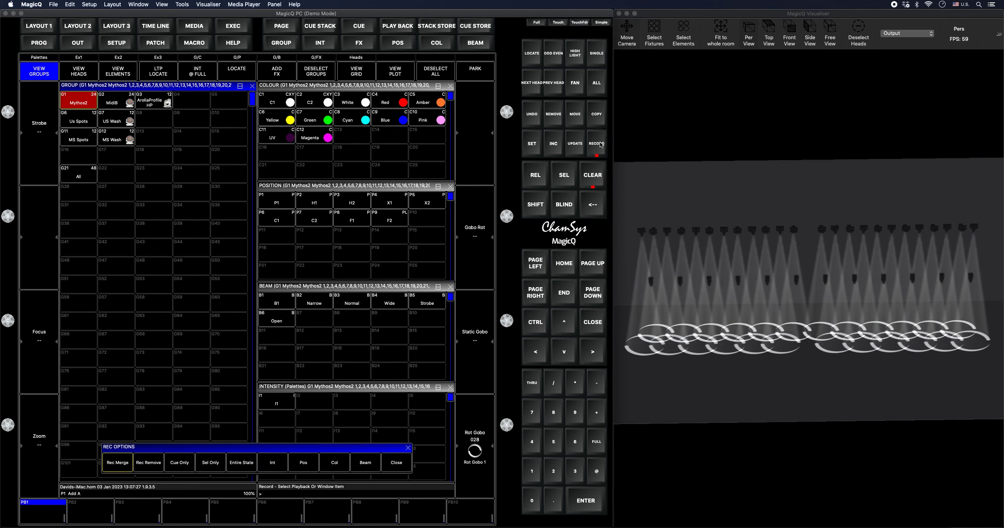
text(G1)
click(320, 325)
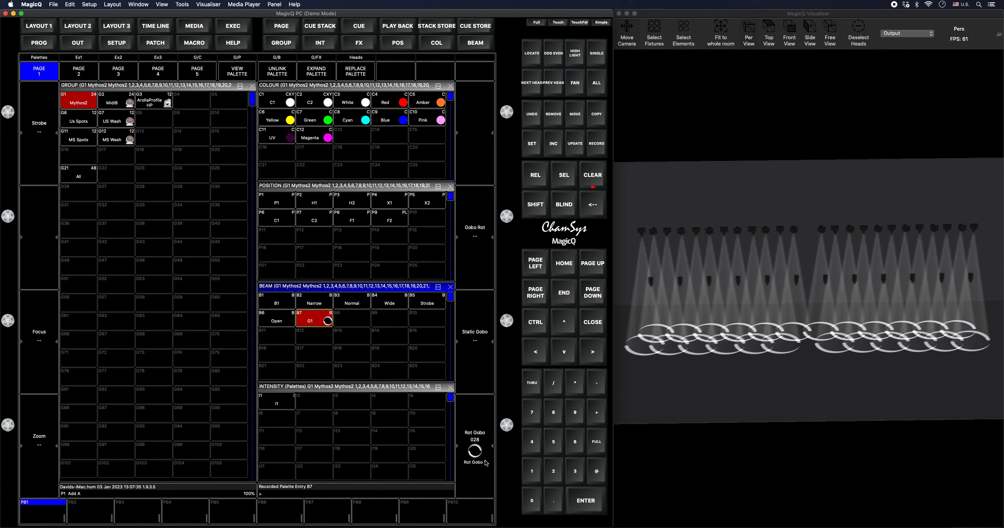
Step: Set the gobo rotation of all Mythos2 heads to counter-clockwise (Rot CCW Gobo) at 198
scroll(479, 261, down, 1)
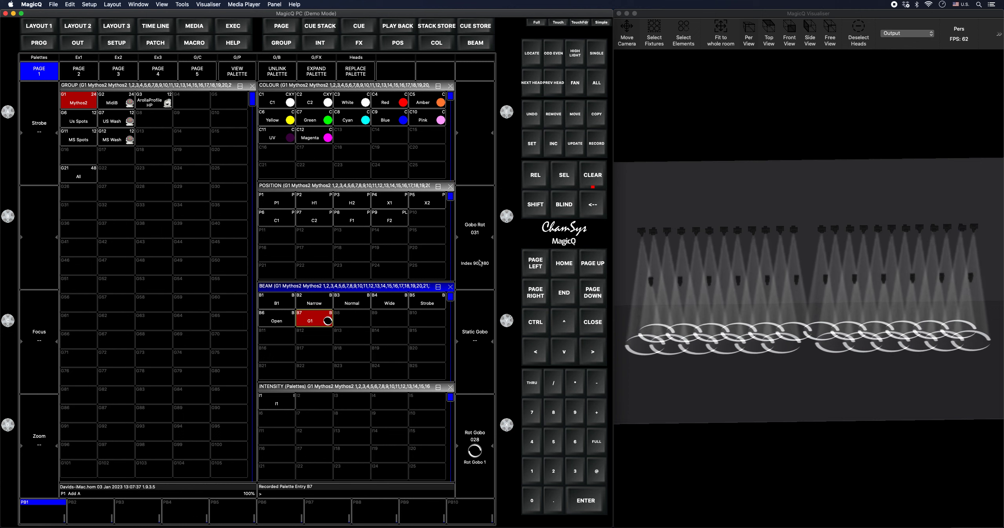
scroll(480, 262, down, 5)
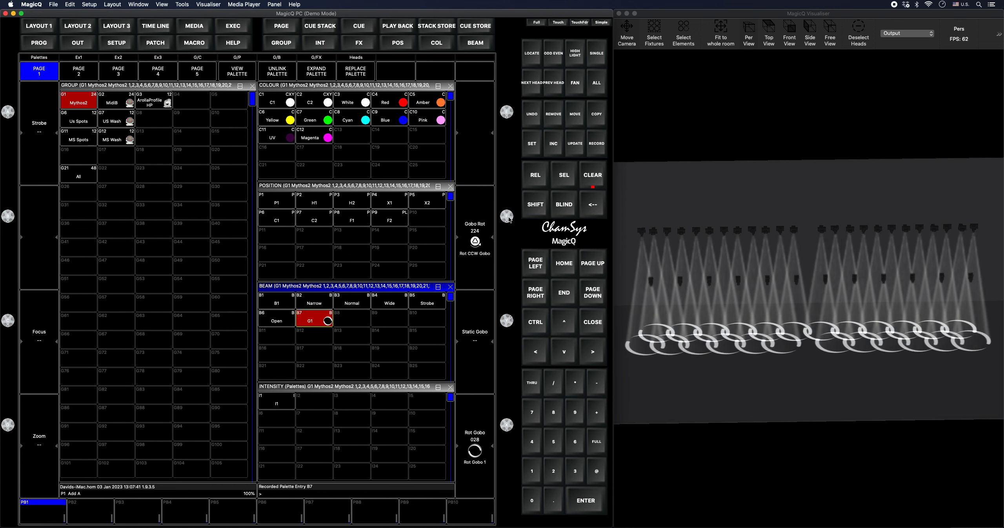
scroll(473, 255, up, 1)
scroll(473, 255, down, 1)
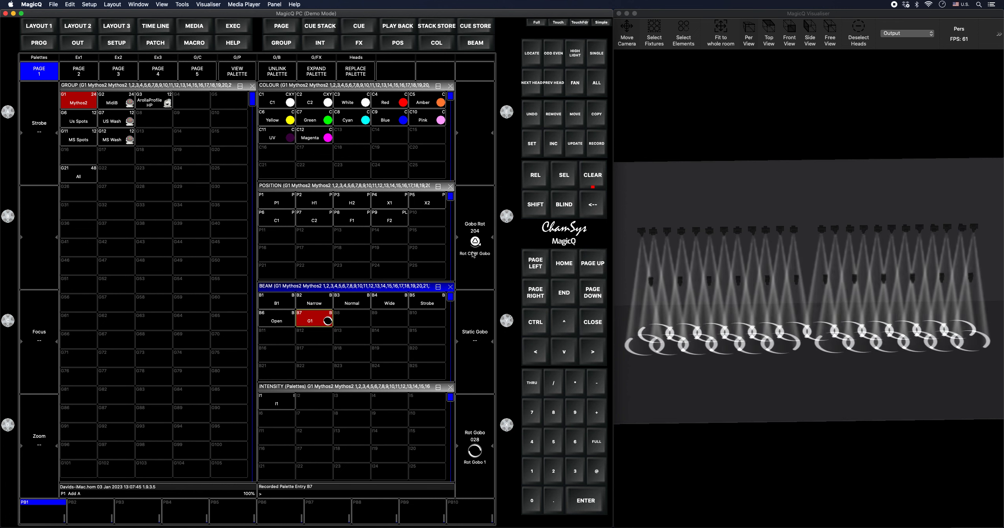
scroll(474, 255, up, 1)
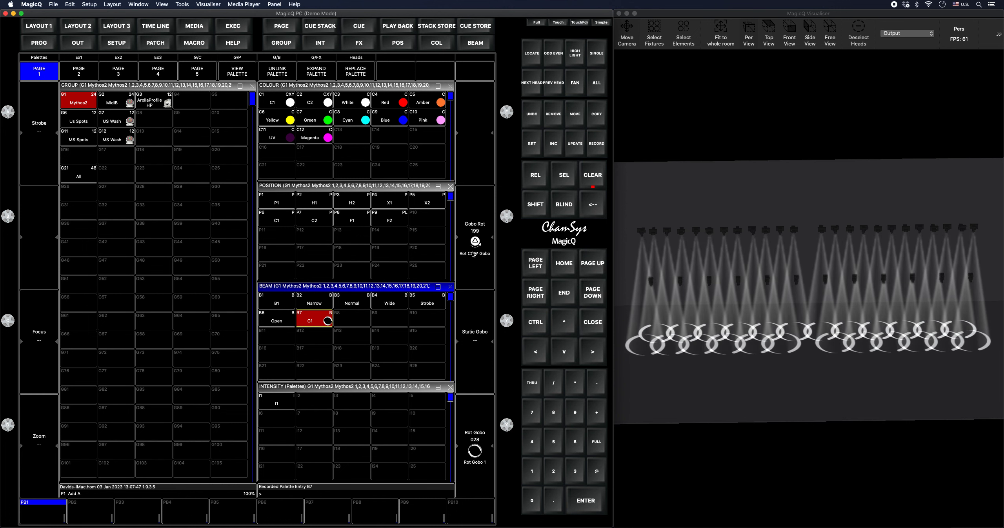
scroll(473, 255, down, 1)
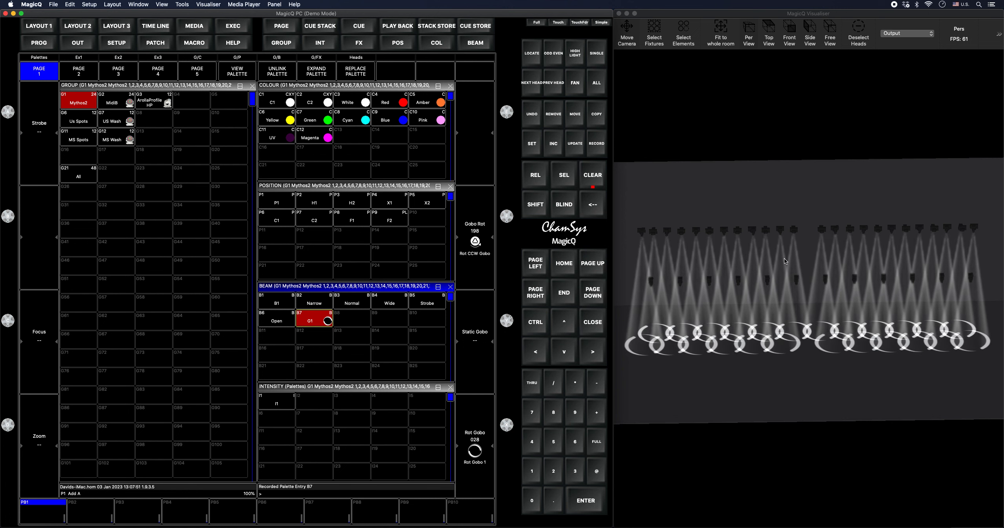
Step: Subselect the odd Mythos2 heads and set their gobo rotation to clockwise (Rot CW Gobo) at 186
click(557, 55)
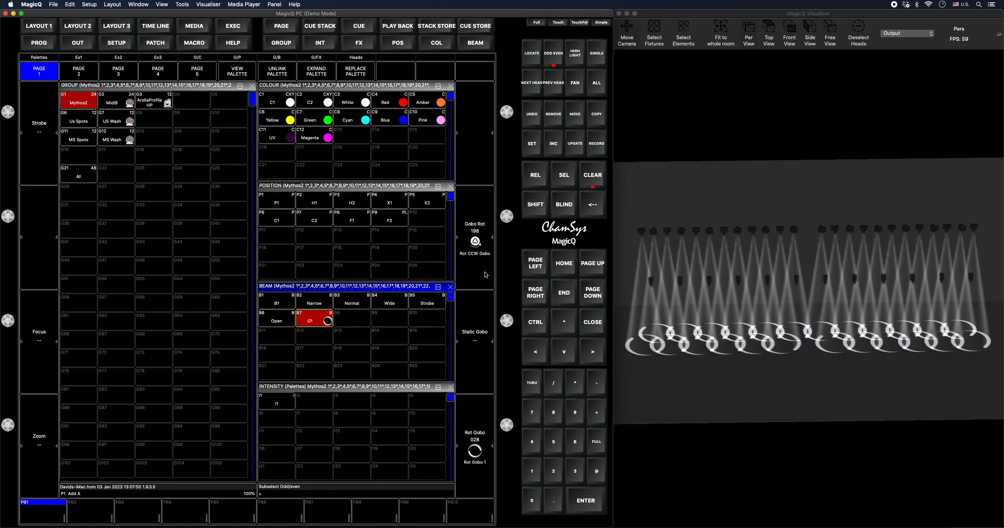
scroll(486, 274, down, 5)
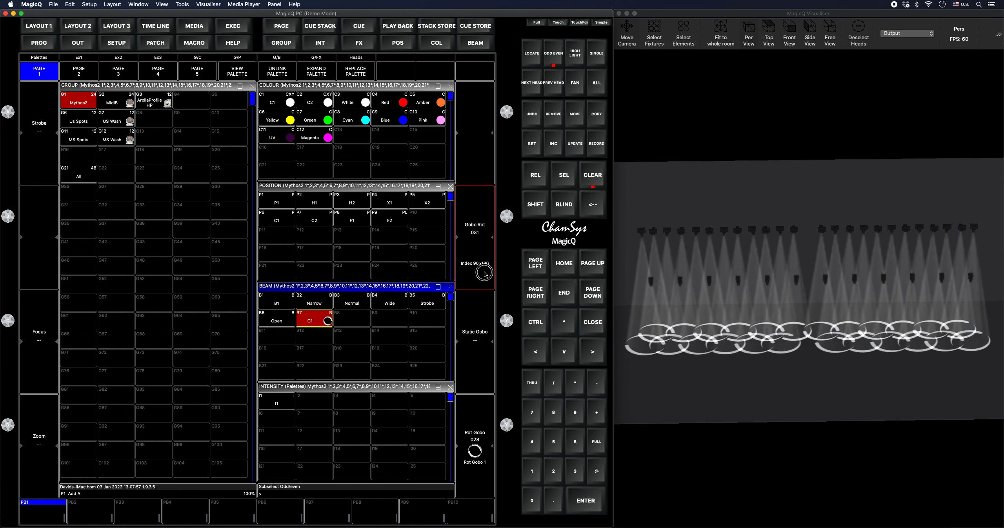
scroll(485, 275, up, 5)
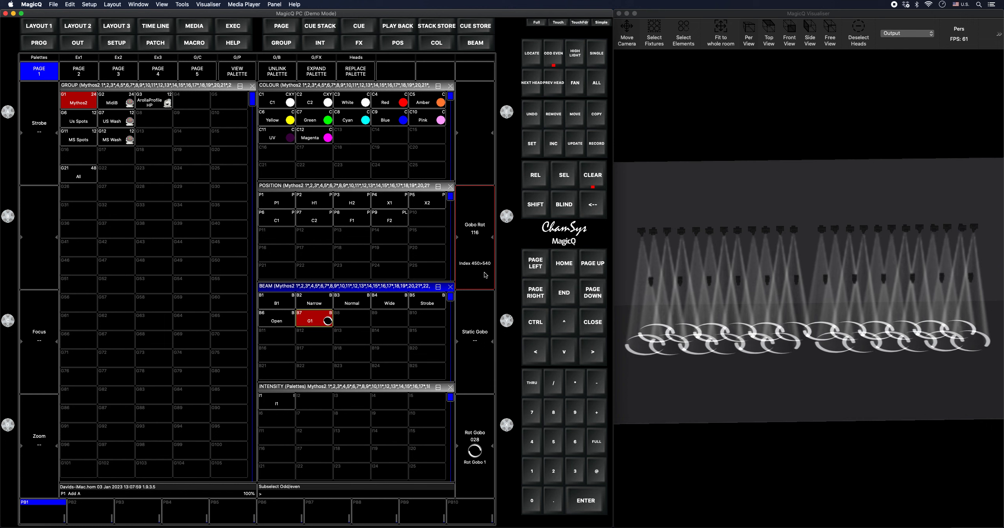
scroll(479, 271, down, 5)
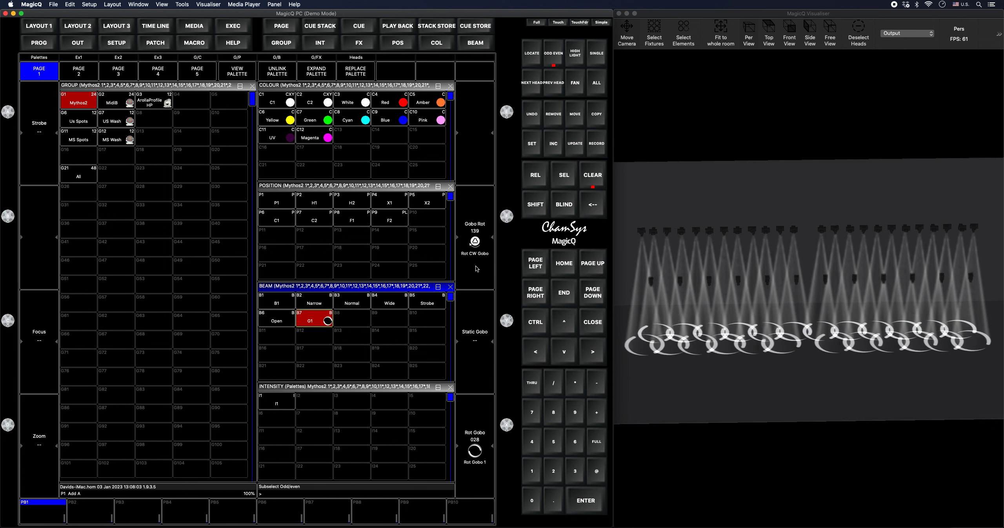
scroll(477, 268, up, 10)
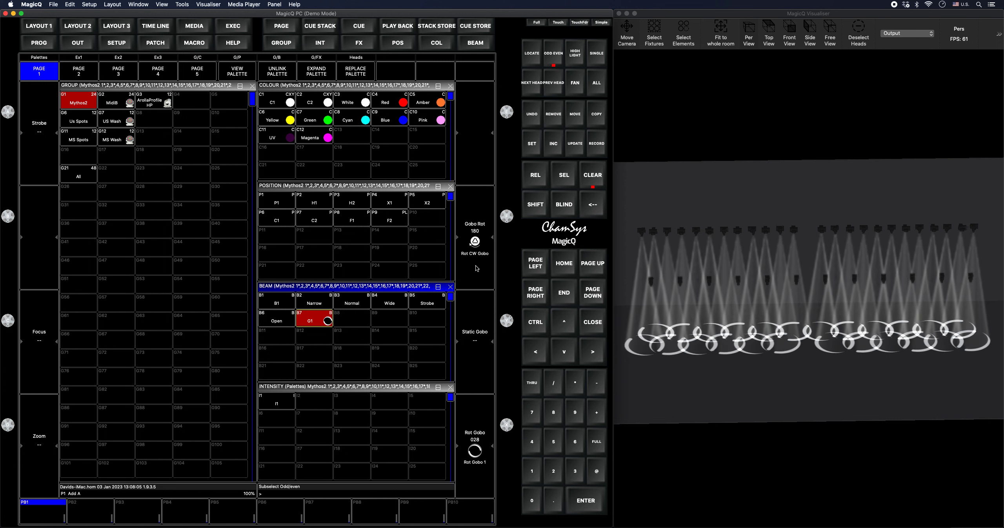
scroll(477, 269, up, 4)
scroll(477, 269, down, 5)
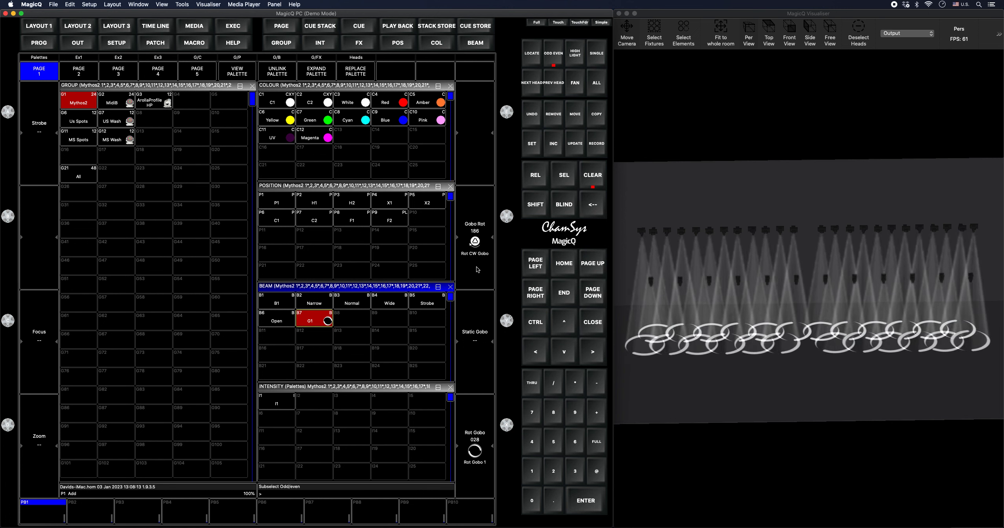
click(598, 144)
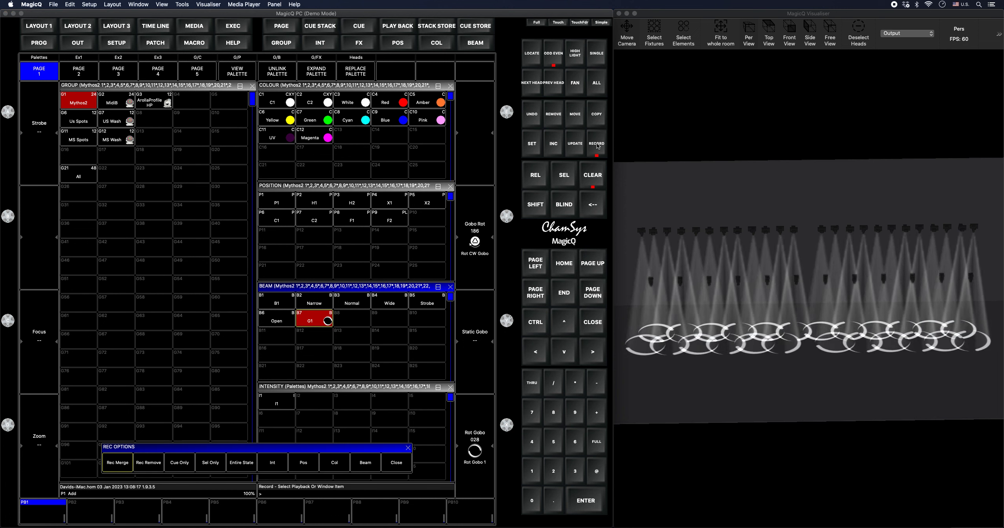
text(G1<>)
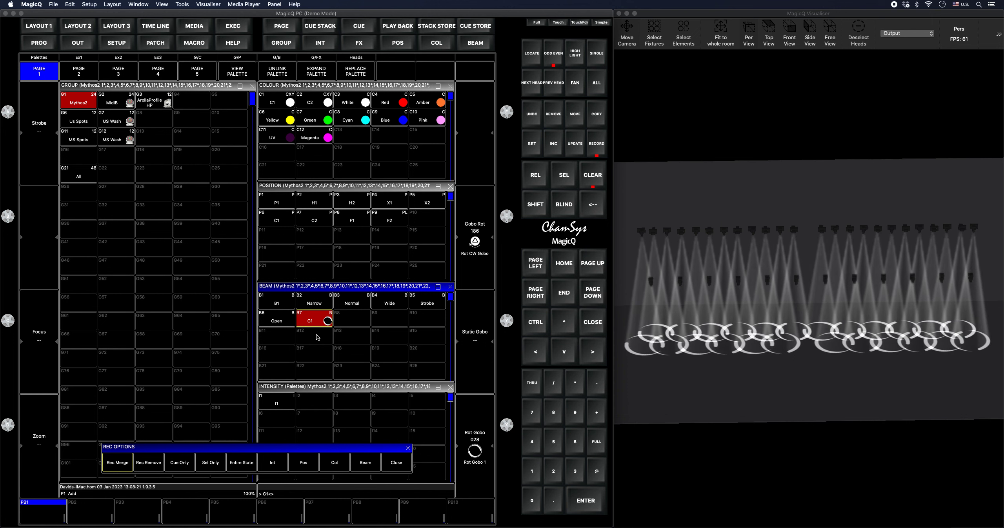
click(360, 463)
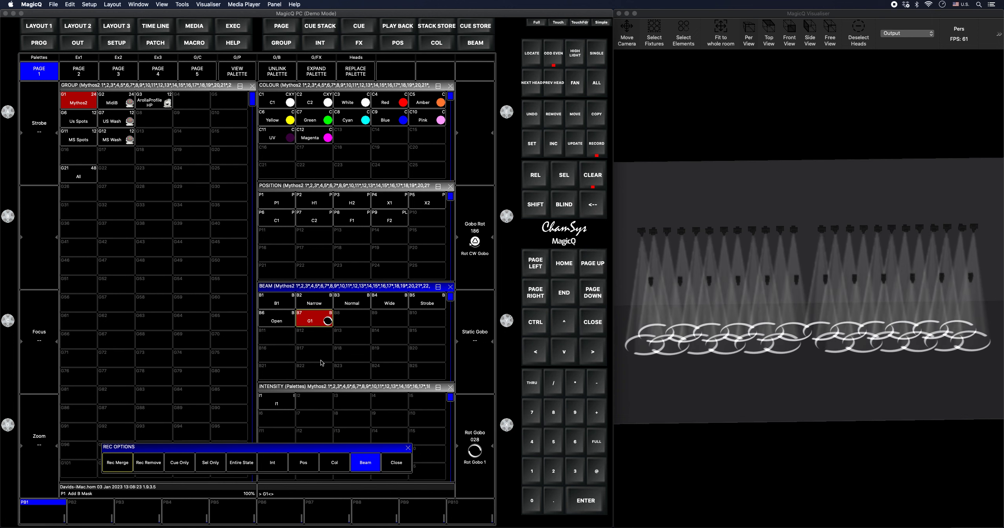
click(317, 325)
click(303, 169)
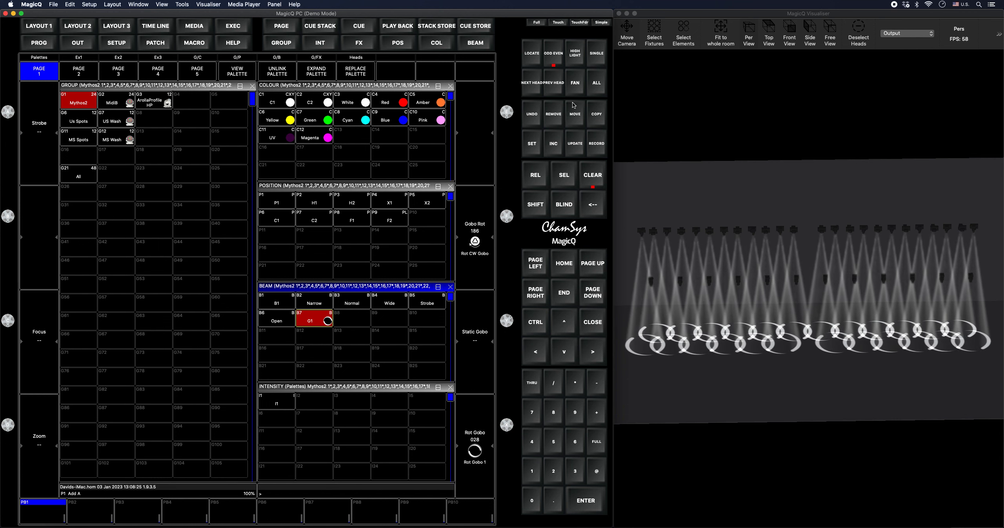
Step: Record the counter-rotating gobo look with only beam attributes as a palette named G1 <> in beam slot B12
click(597, 144)
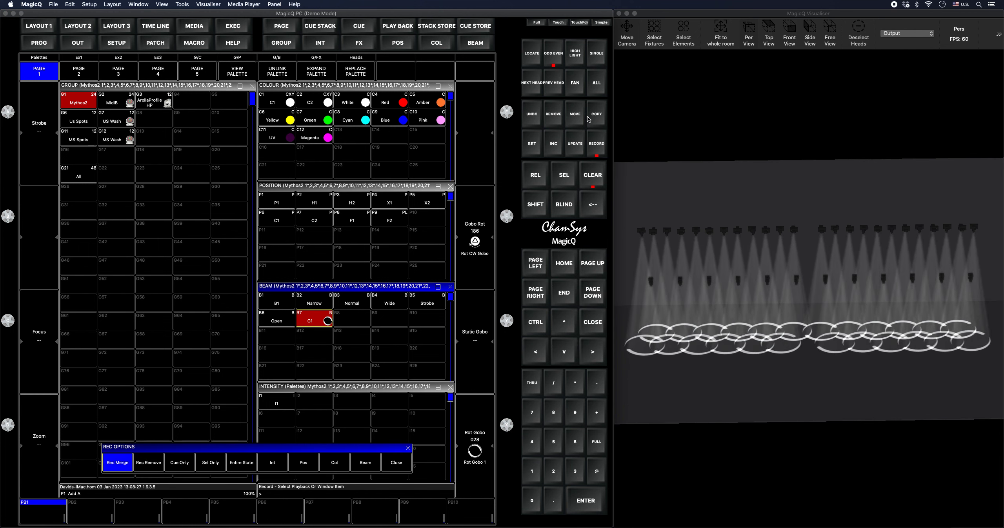
click(366, 463)
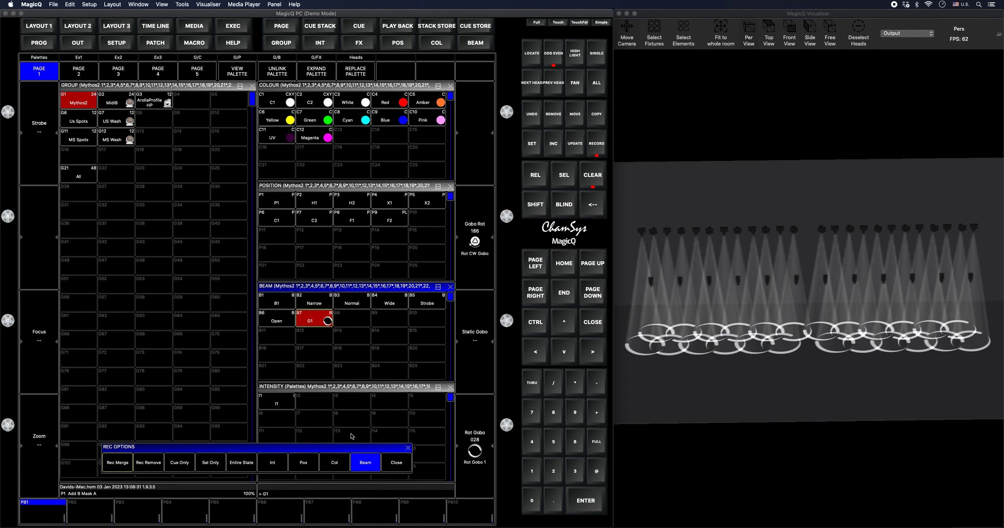
click(315, 338)
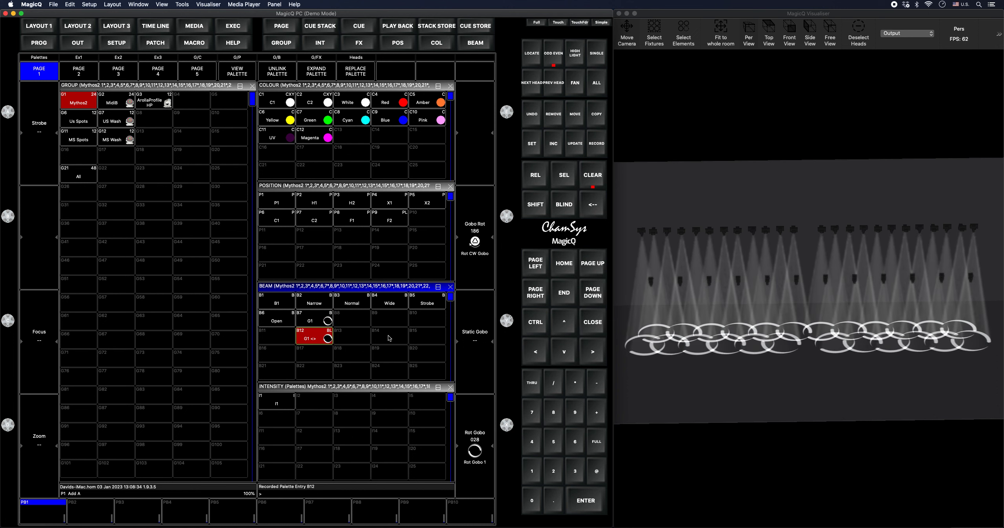
Step: Clear the programmer, reselect the Mythos2 group, recall palette G1 and change the rotating gobo to Rot Gobo 2 at 047
click(594, 183)
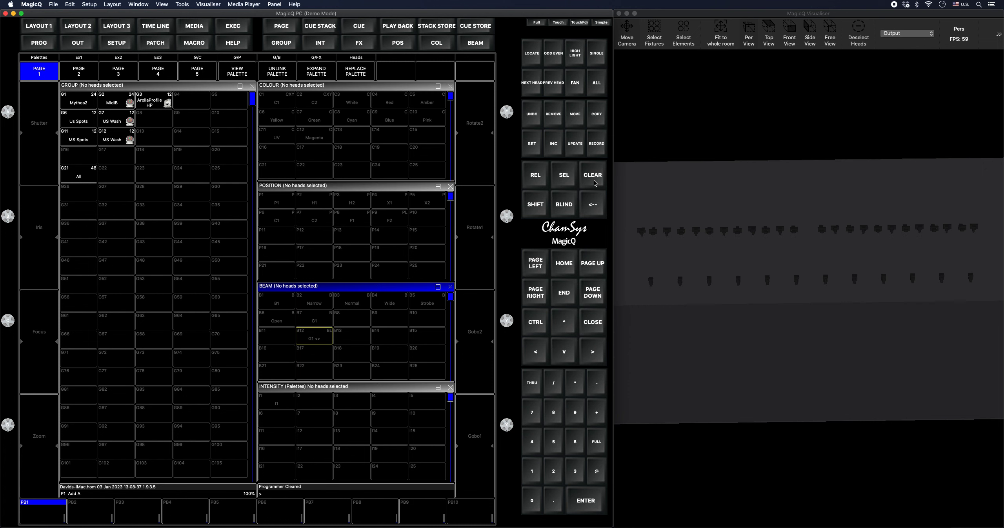
click(88, 99)
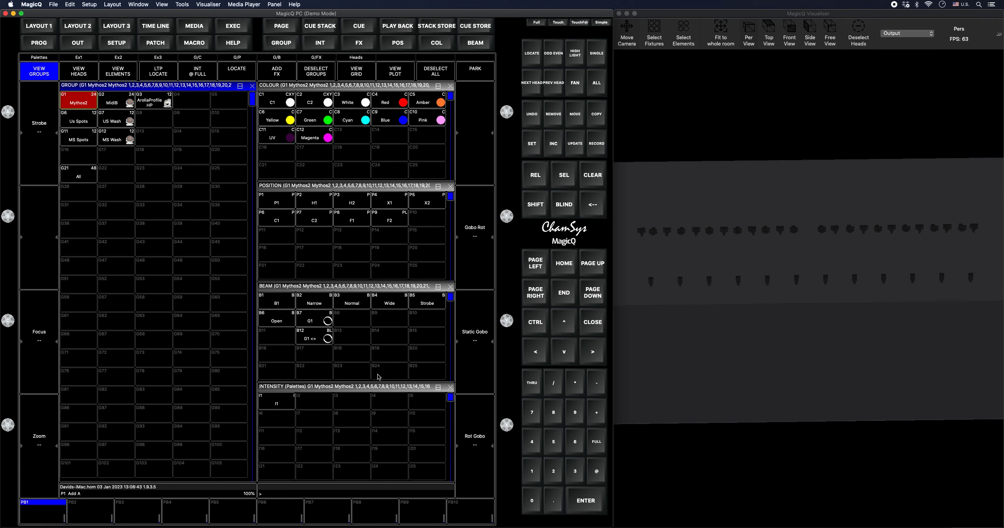
click(324, 323)
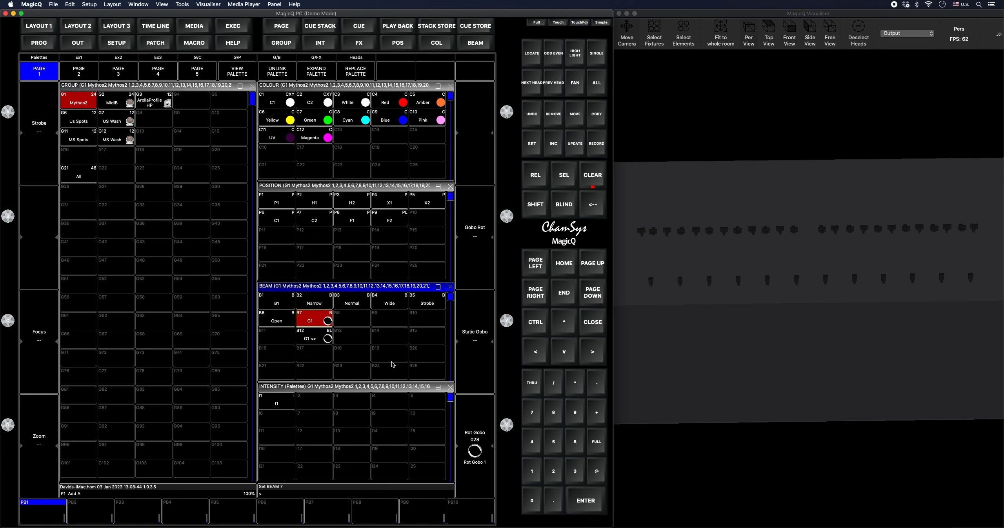
click(206, 85)
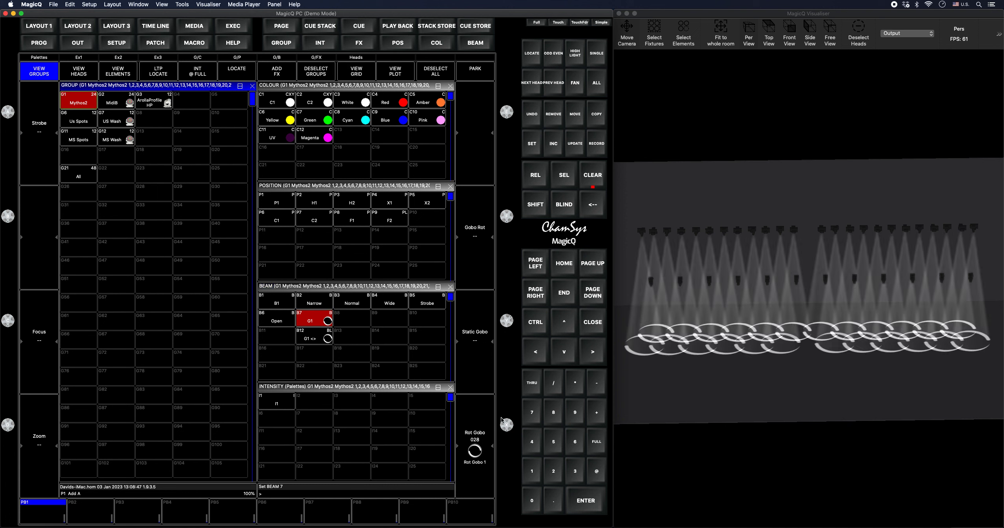
scroll(487, 477, up, 3)
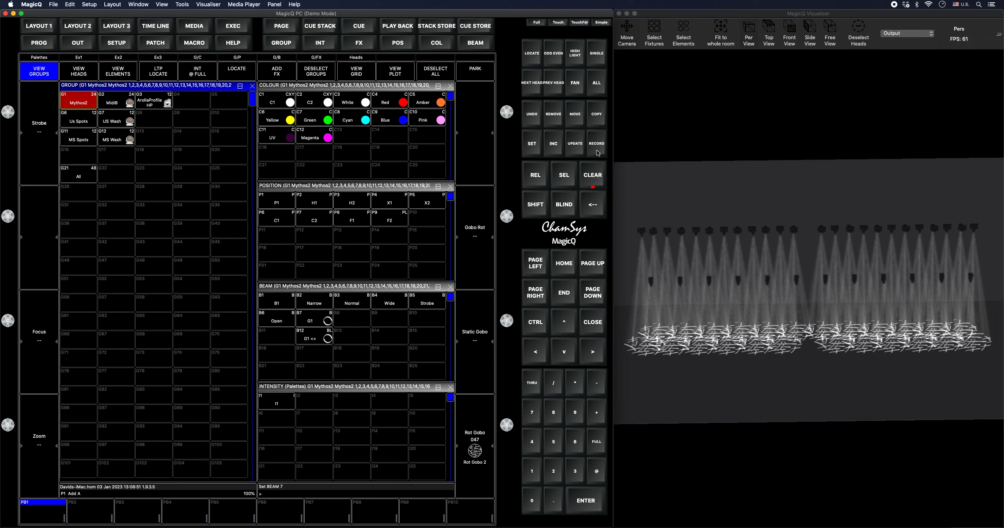
Step: Record the Rot Gobo 2 look with only beam attributes as a palette named G2 in beam slot B8
click(596, 144)
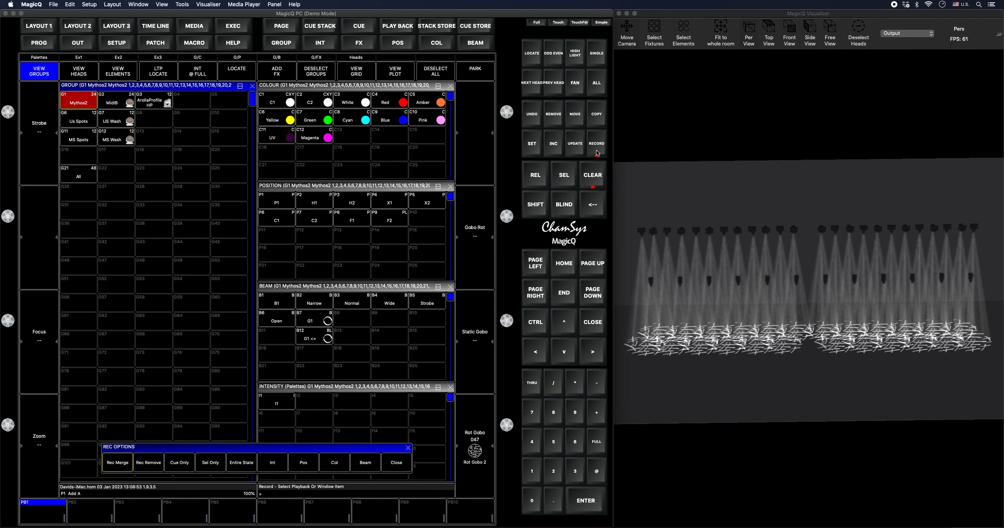
text(G2)
click(371, 460)
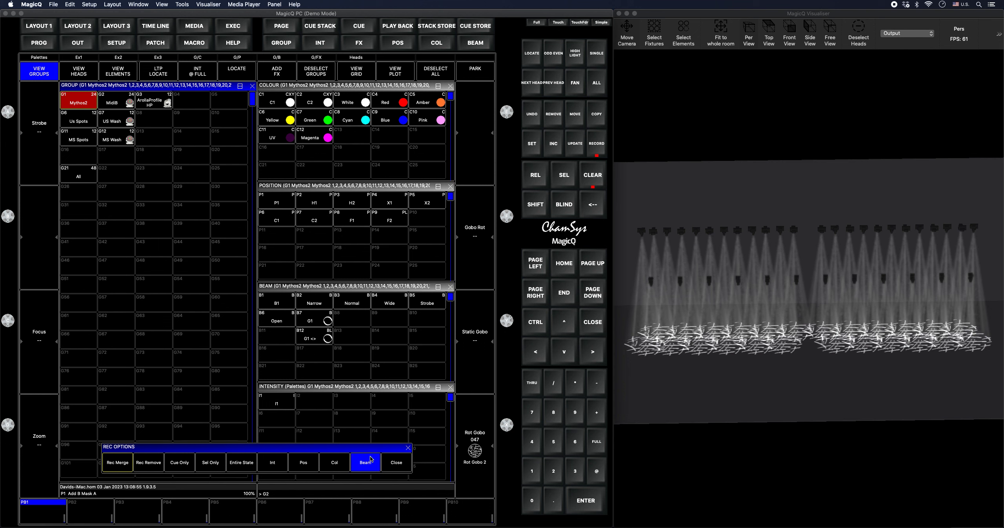
click(350, 320)
Step: Set the rotating gobo to Rot Gobo 3 at 064 and record its beam attributes as a palette named G3 in beam slot B9
click(479, 474)
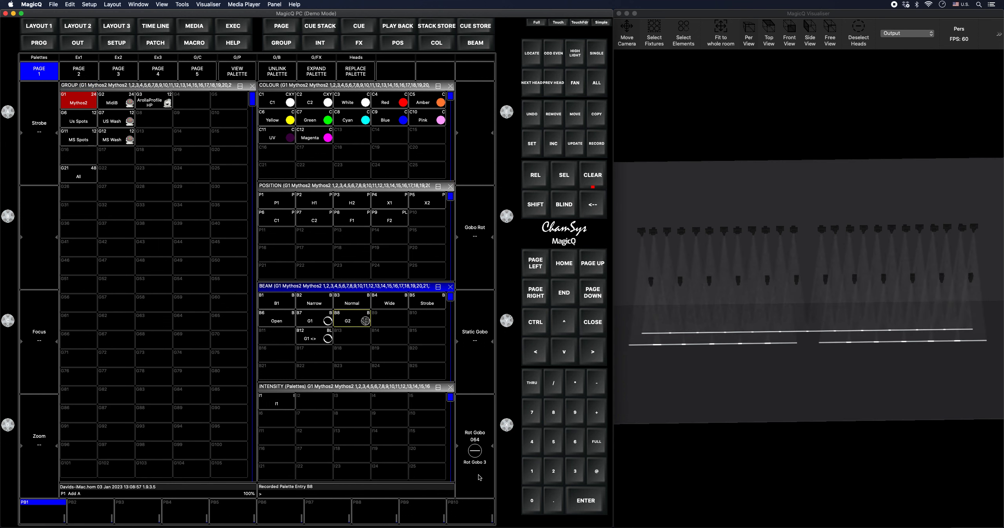
click(595, 144)
text(G3)
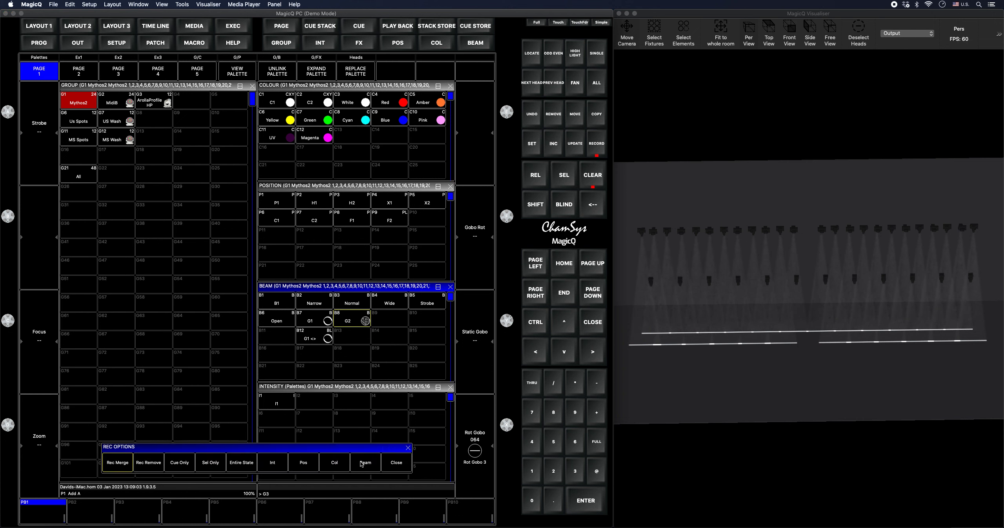
click(362, 465)
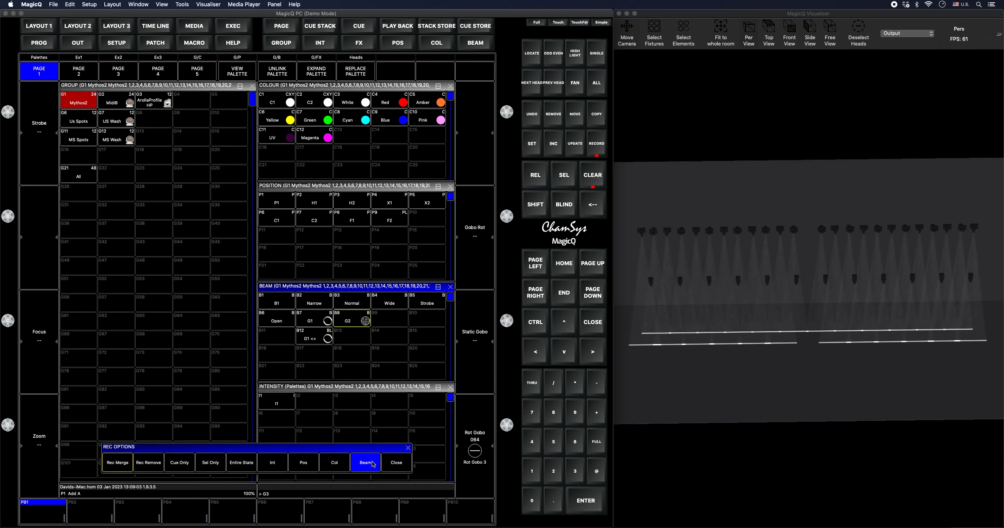
click(393, 321)
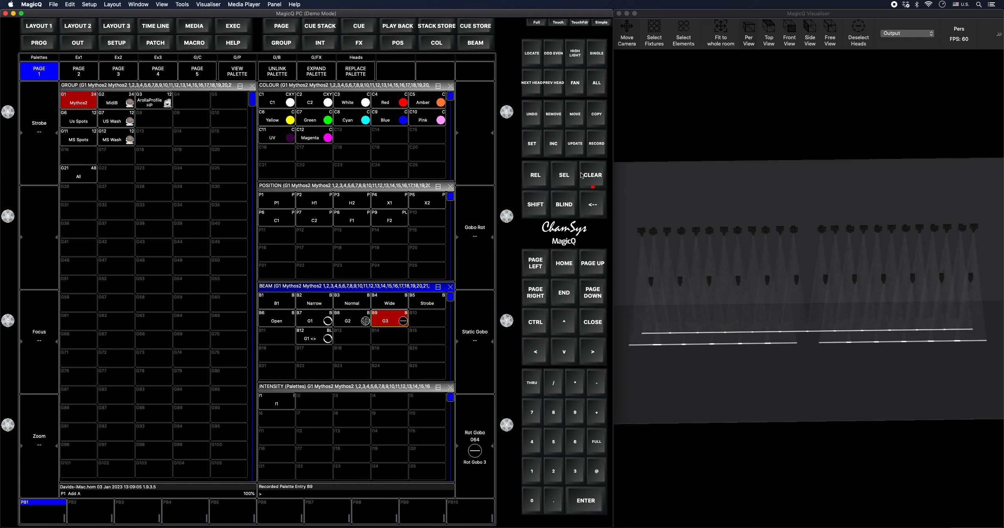
Step: Clear the programmer, reselect the Mythos2 group, recall palette G1 <> and change the rotating gobo to Rot Gobo 2 at 047
click(592, 176)
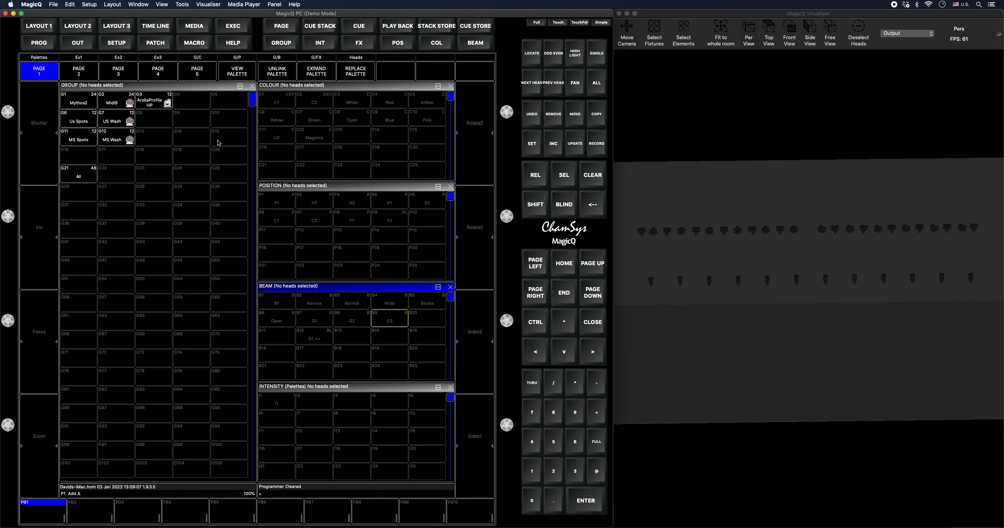
click(95, 106)
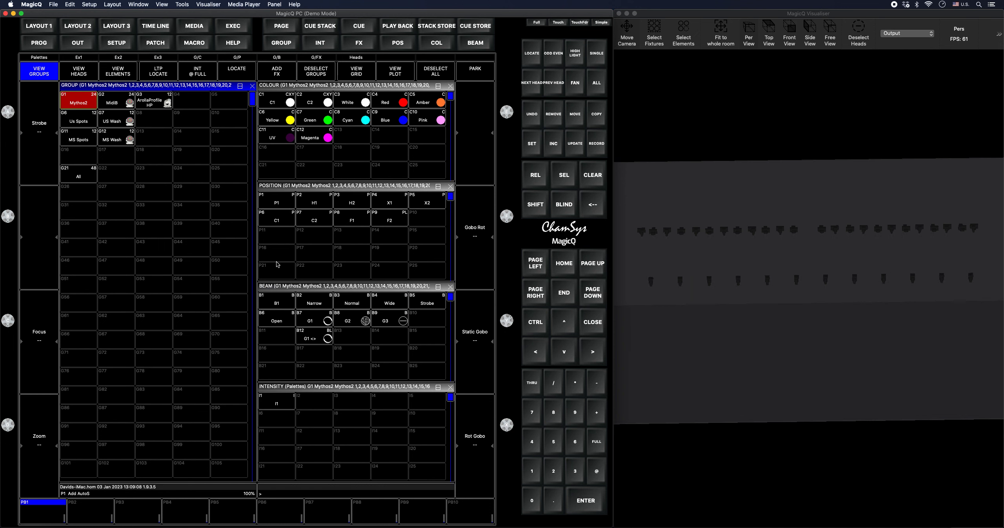
click(323, 341)
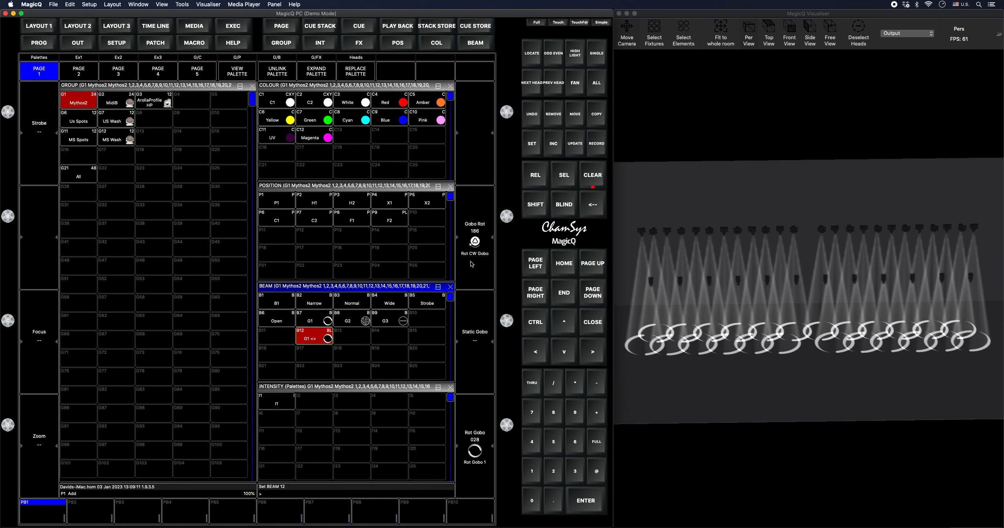
click(486, 479)
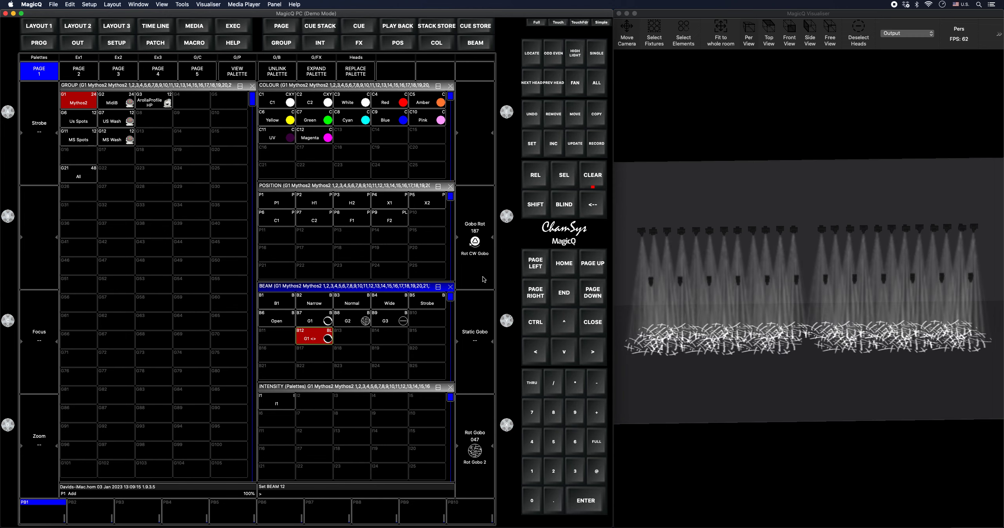
Step: Record the counter-rotating Rot Gobo 2 look with only beam attributes as a palette named G2 <> in beam slot B13
click(597, 144)
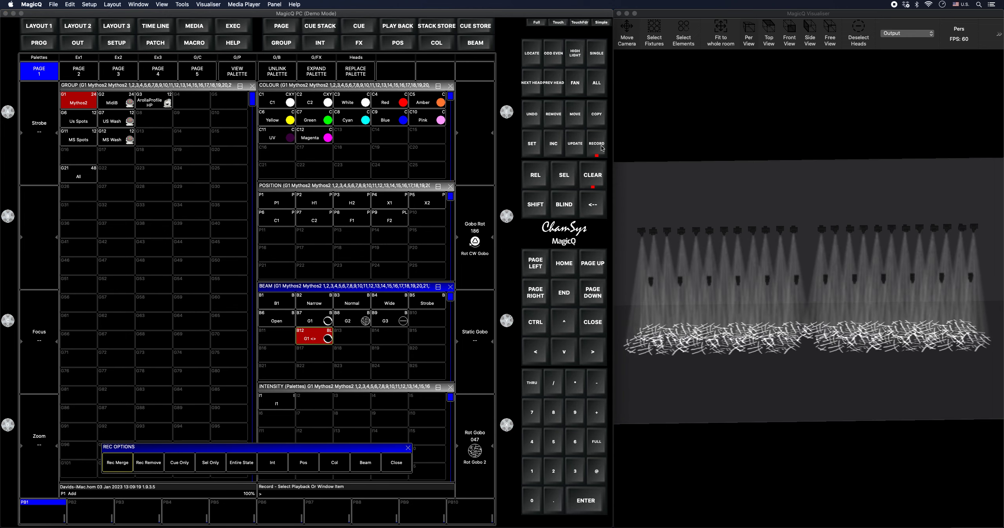
text(G2 <>)
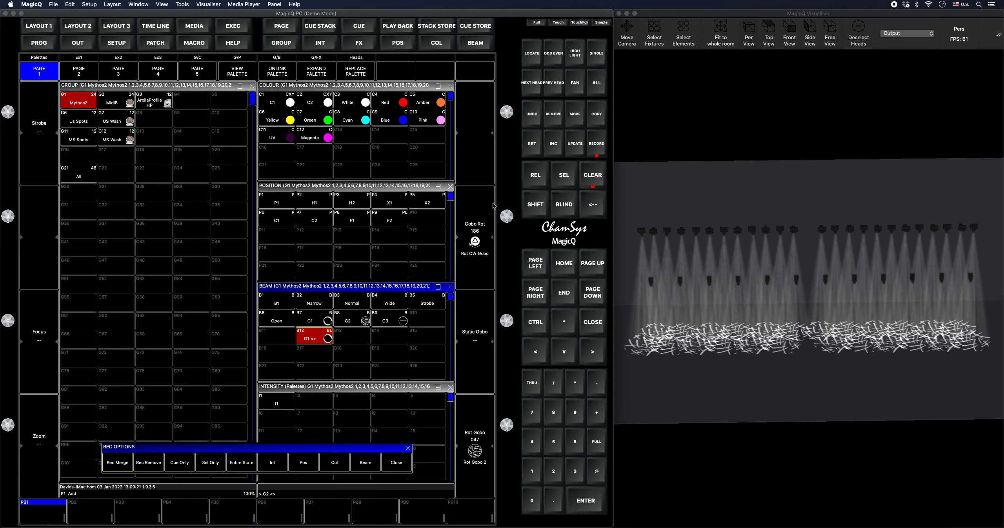
click(365, 462)
click(349, 337)
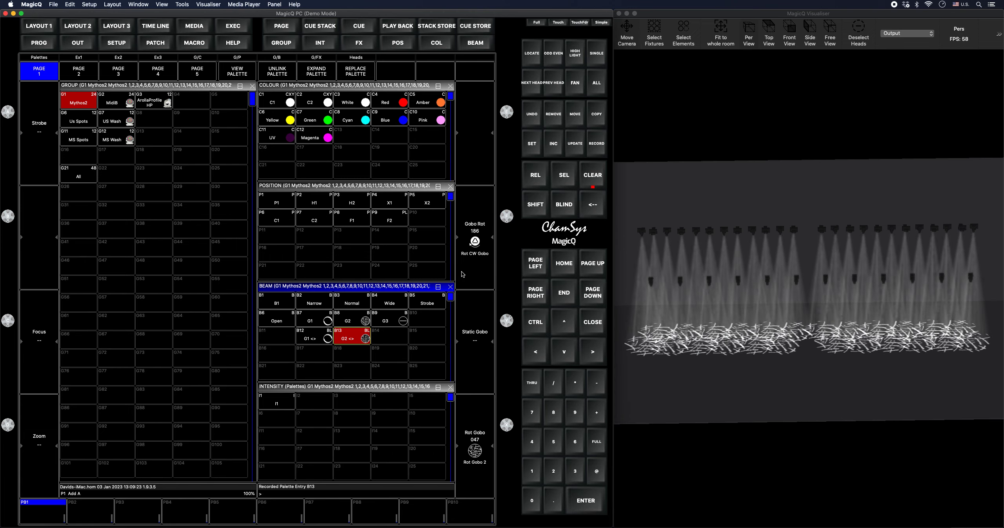
Step: Change the rotating gobo to Rot Gobo 3 at 064 and record the beam attributes as a palette named G3 <> in beam slot B14
click(482, 479)
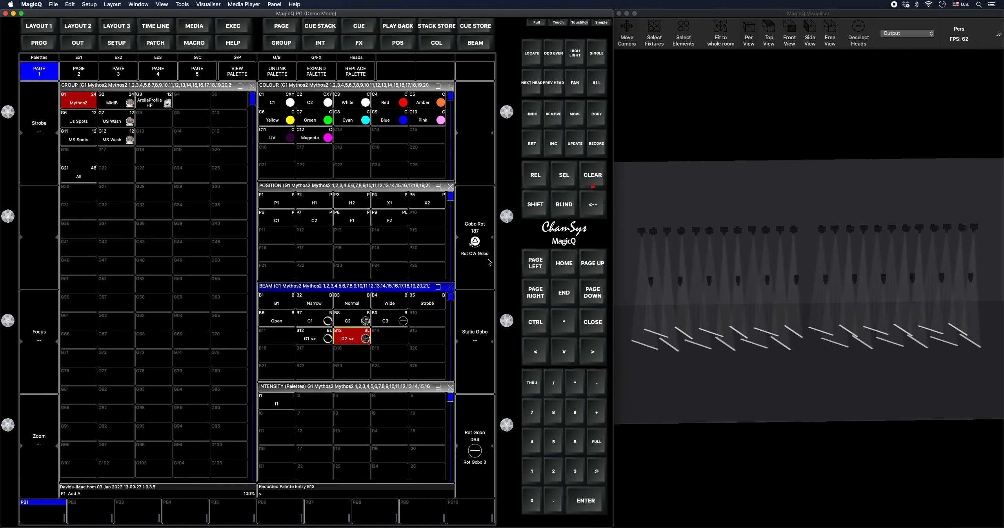
click(599, 146)
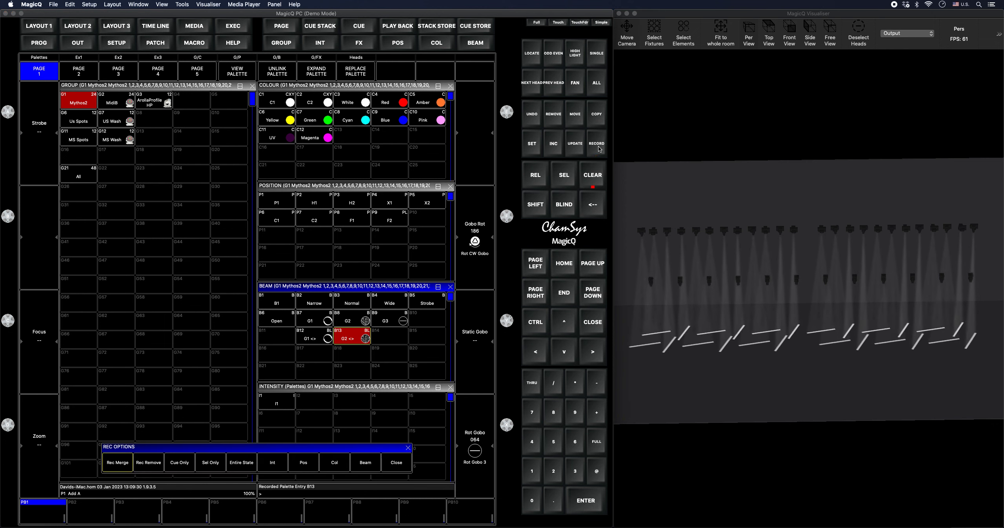
click(366, 462)
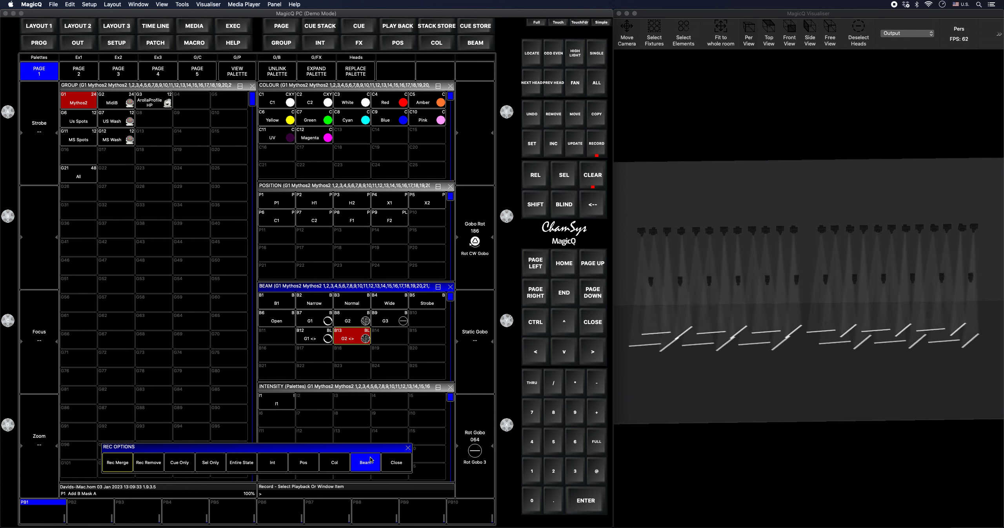
text(G3 <>)
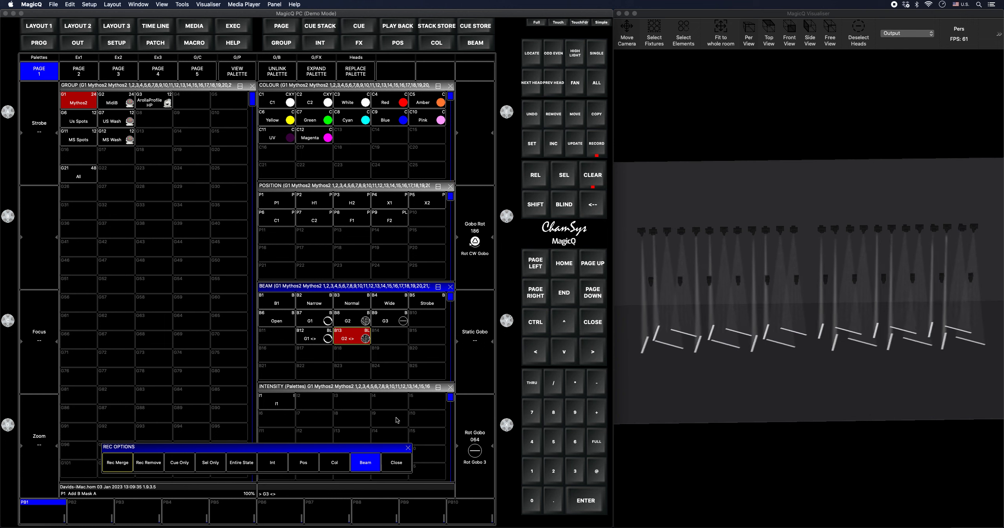
click(390, 339)
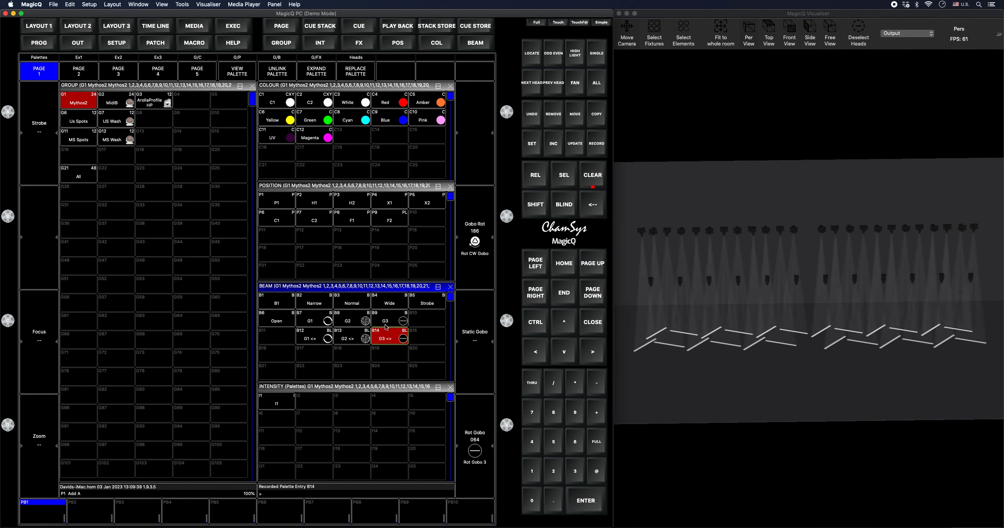
Step: Recall the static and rotating gobo palettes in turn to compare their looks in the visualiser, and clear the programmer
click(353, 336)
click(314, 337)
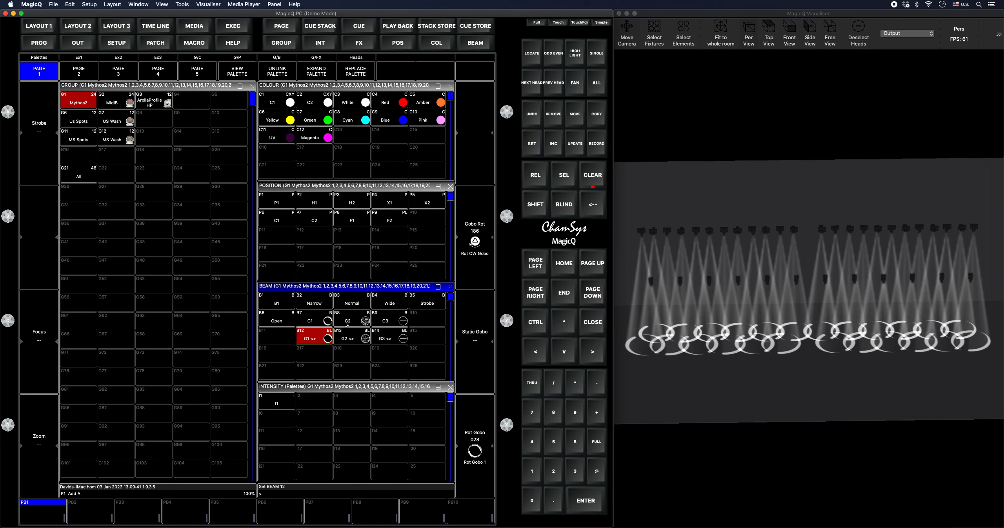
click(355, 319)
click(375, 319)
click(319, 319)
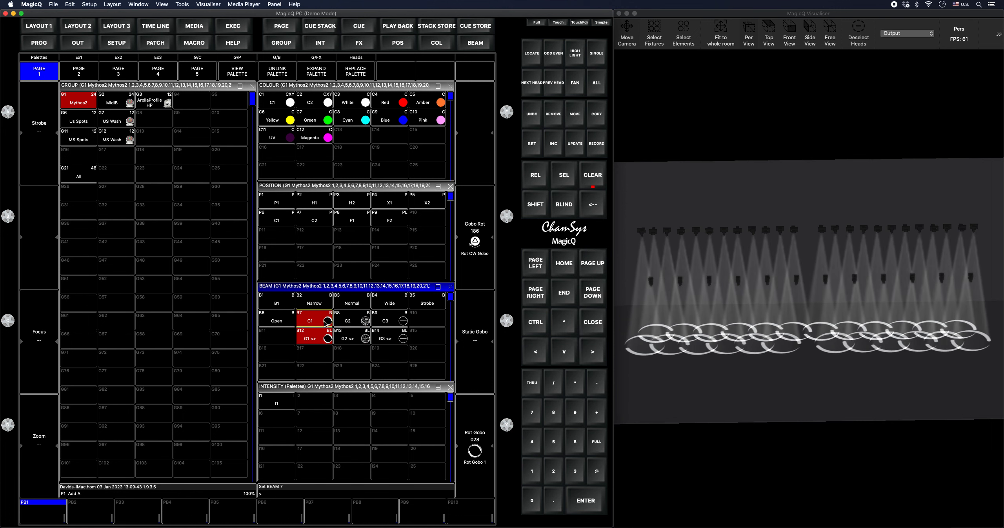
click(324, 334)
click(327, 321)
click(324, 334)
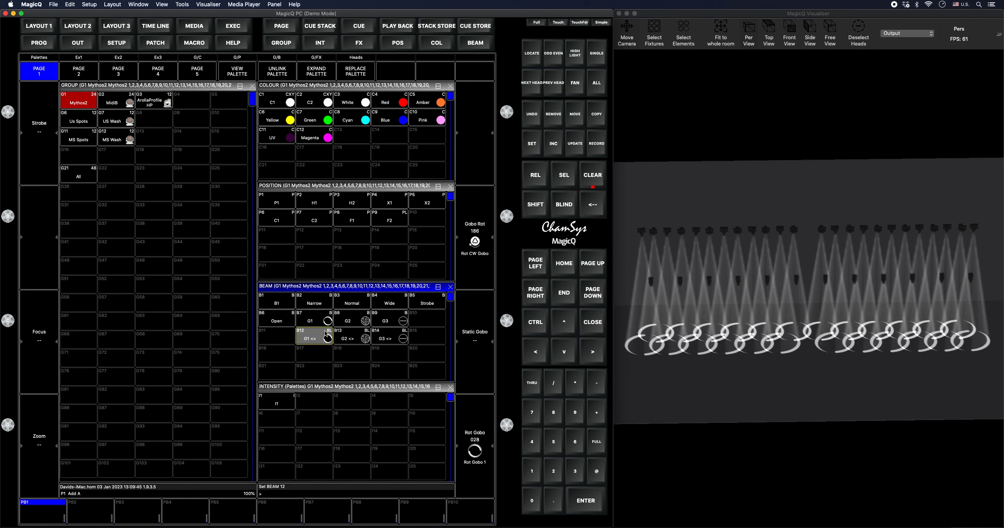
click(327, 321)
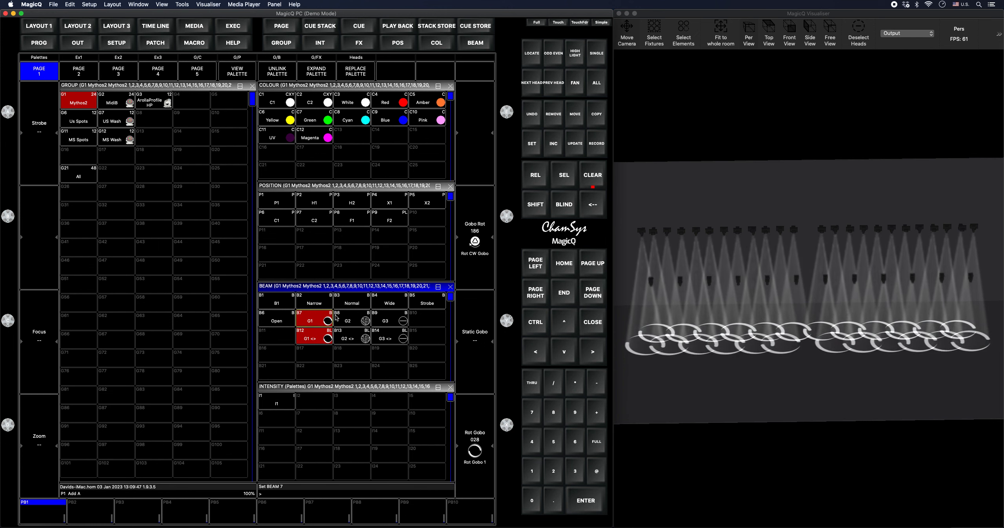
click(593, 174)
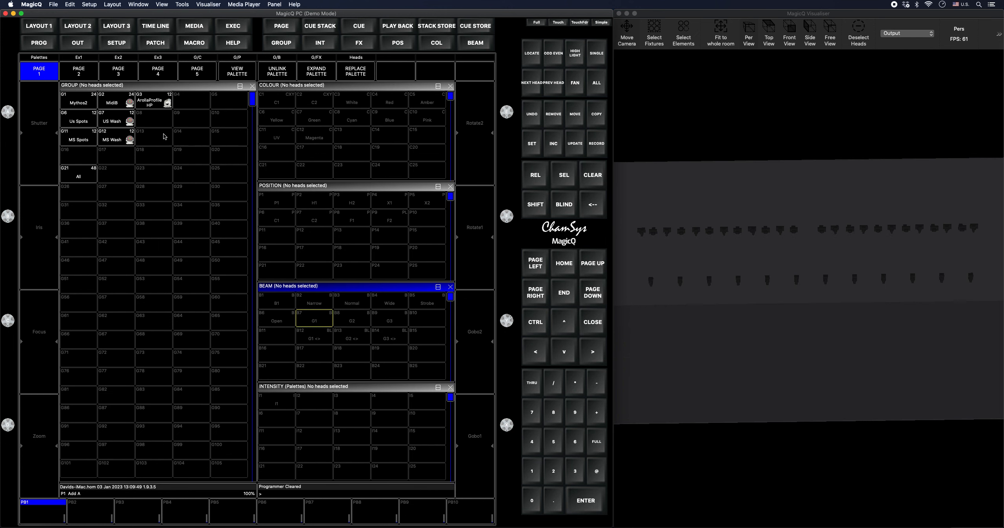
Step: Select the Mythos2 group and recall the static G1, G2 and G3 and the rotating G3 <> and G2 <> palettes to compare their gobo rotation
click(78, 102)
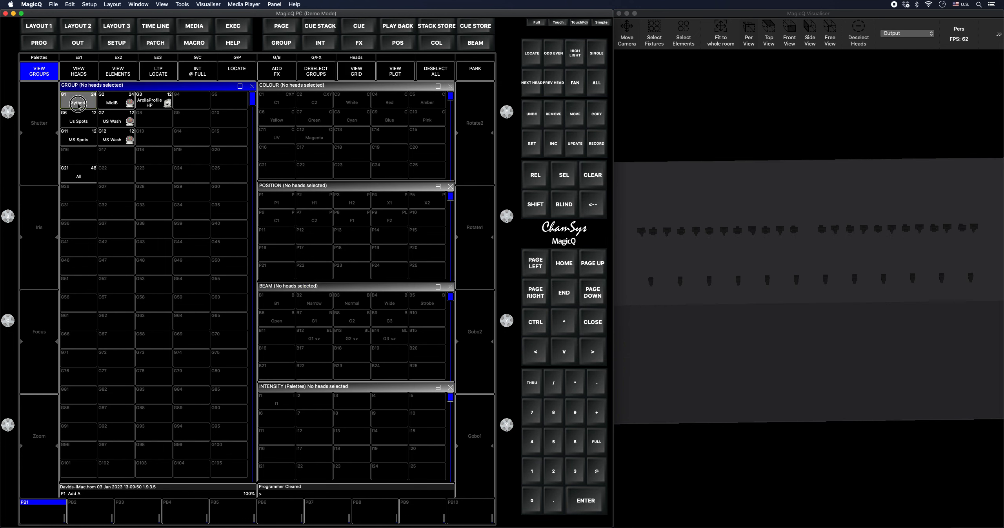
click(318, 320)
click(351, 320)
click(386, 320)
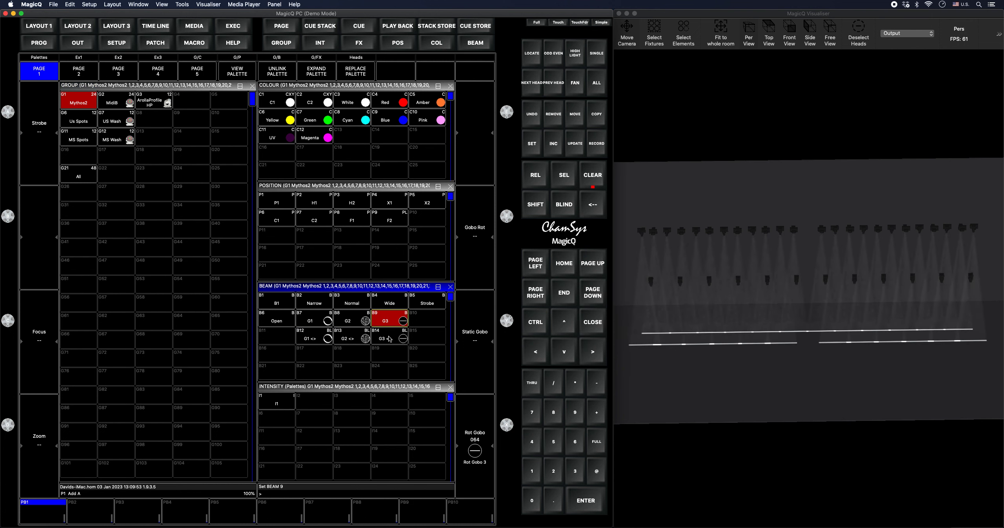
click(389, 339)
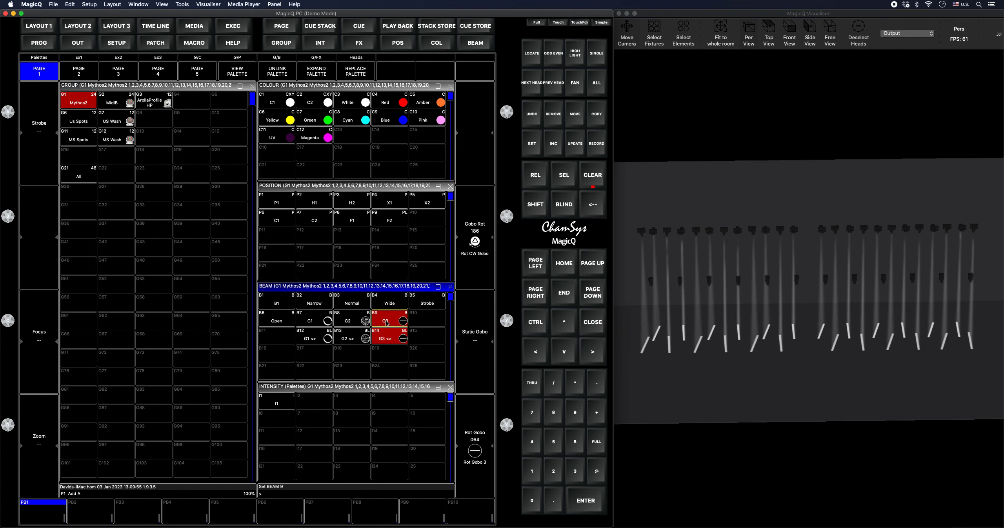
click(364, 324)
click(361, 338)
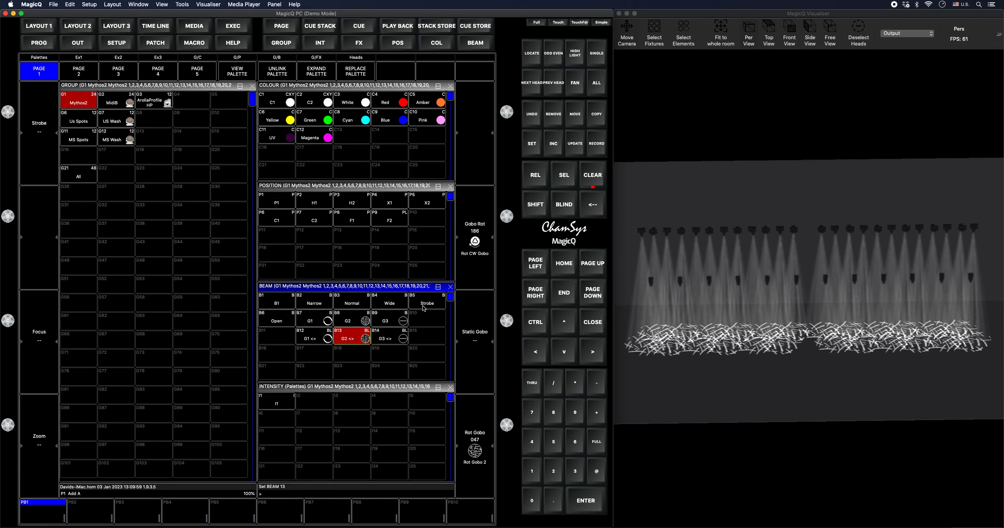
click(363, 323)
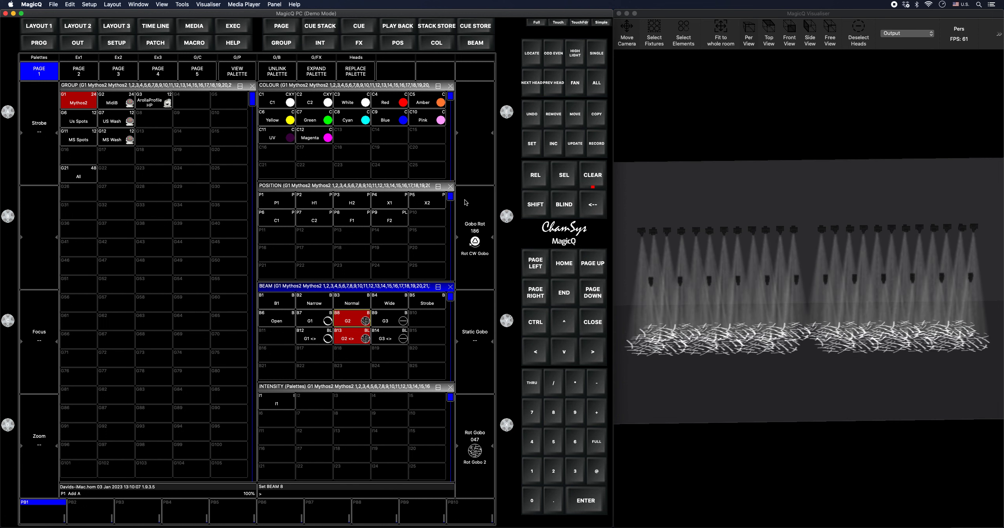
Step: Recall static palette G1 on the Mythos2 fixtures and set its gobo rotation to the Index 0>90 range at 010
click(324, 327)
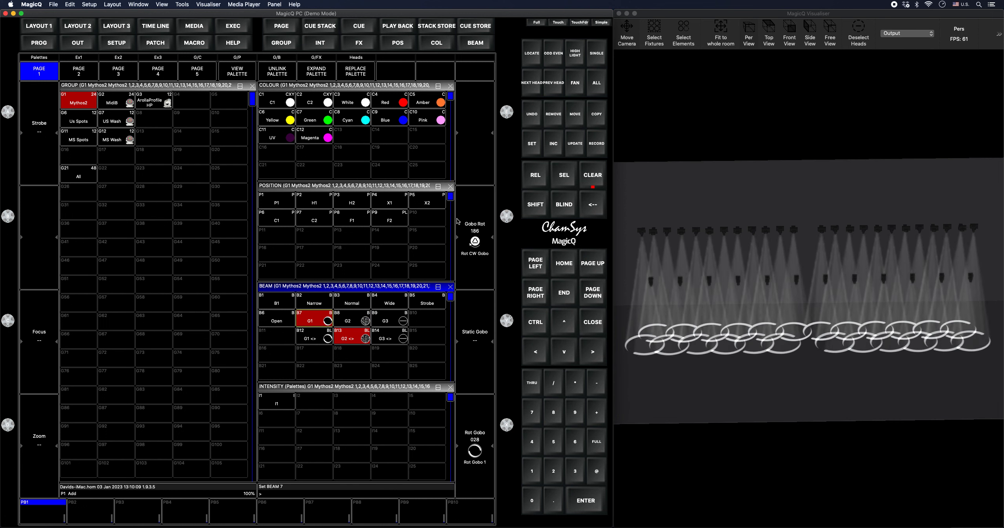
click(466, 202)
click(465, 202)
click(465, 202)
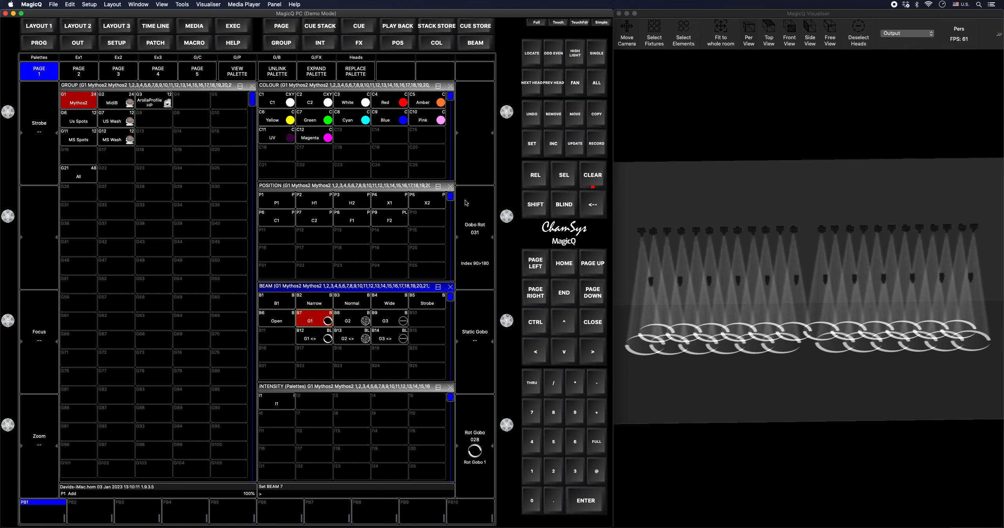
click(466, 202)
click(479, 259)
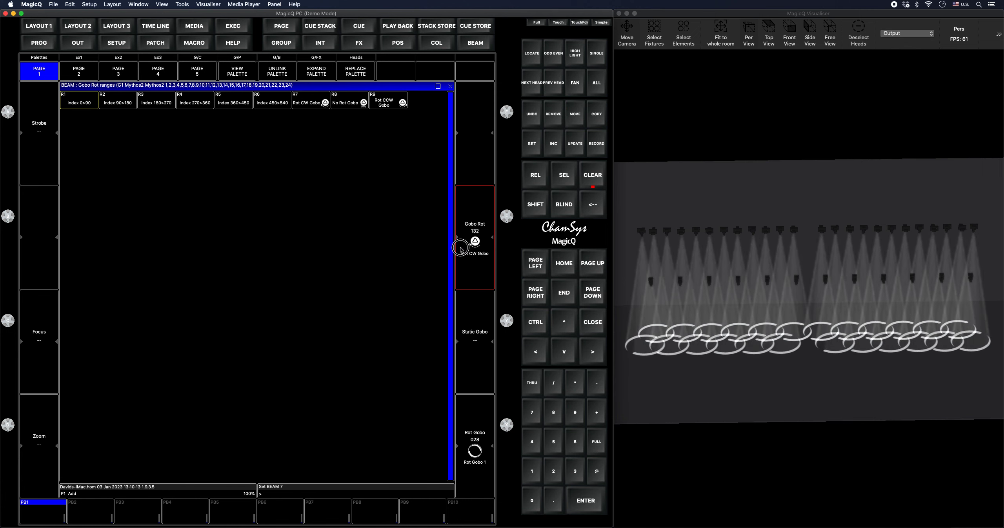
click(84, 103)
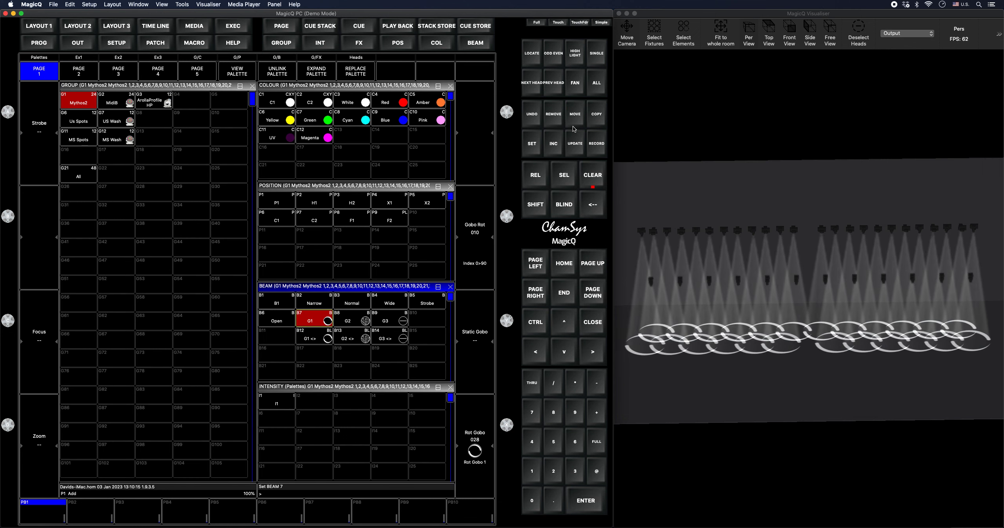
Step: Record the stopped Rot Gobo 1 look by merging it into beam palette G1, and clear the programmer
click(597, 146)
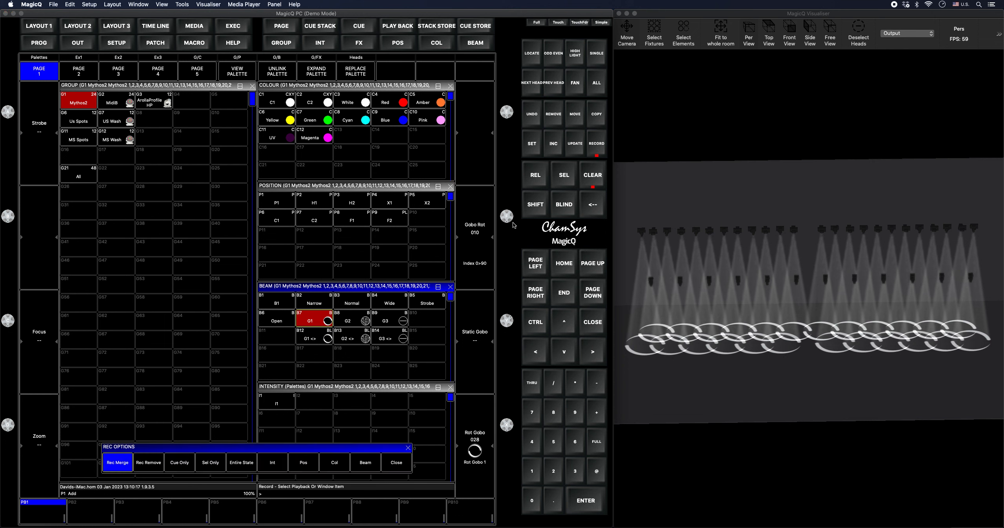
click(314, 319)
click(211, 169)
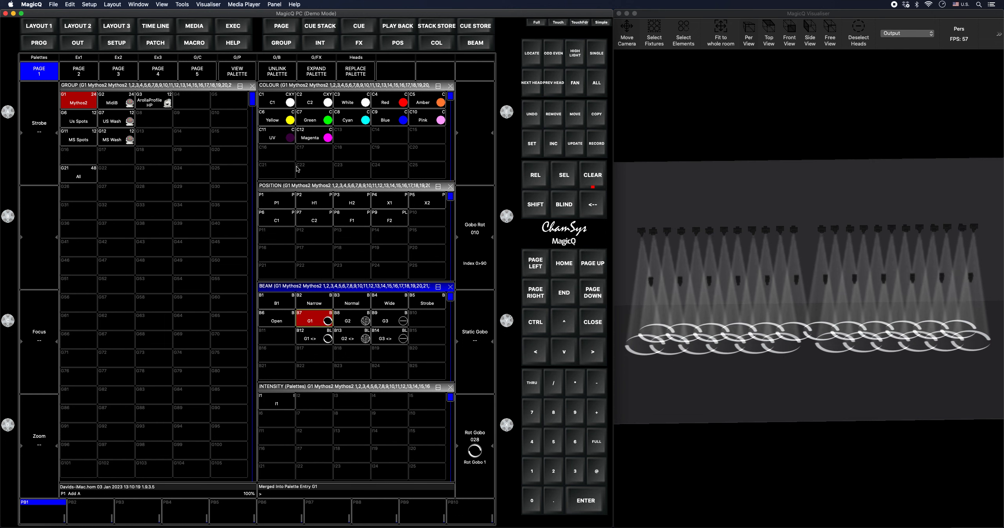
click(587, 175)
Step: Reselect the Mythos2 group and alternate palettes G1 <> and G2 <> with G1 to check that G1 stops the rotation
click(77, 101)
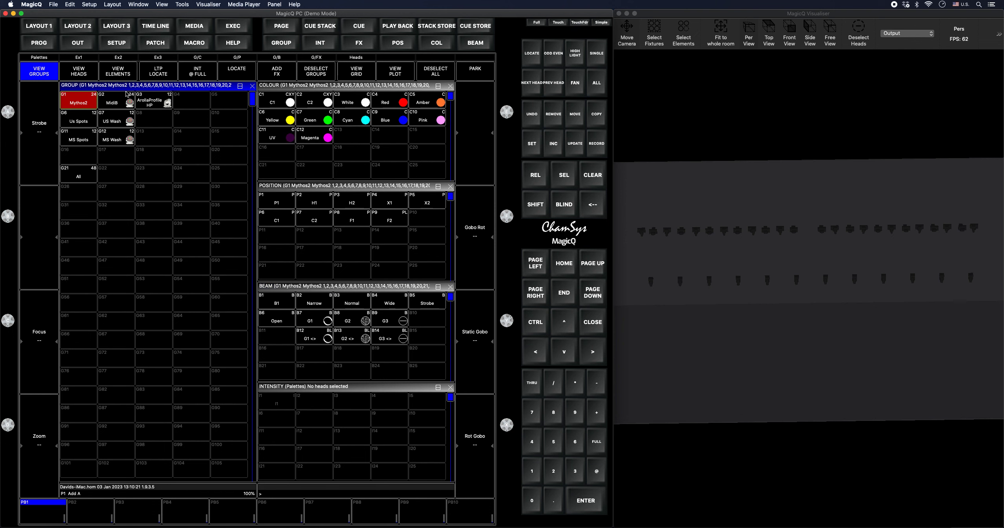
click(319, 341)
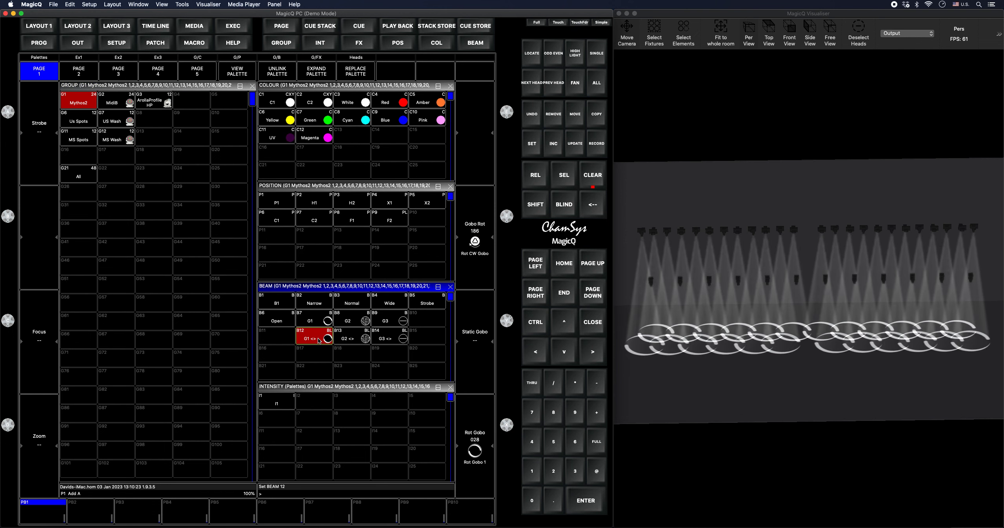
click(320, 325)
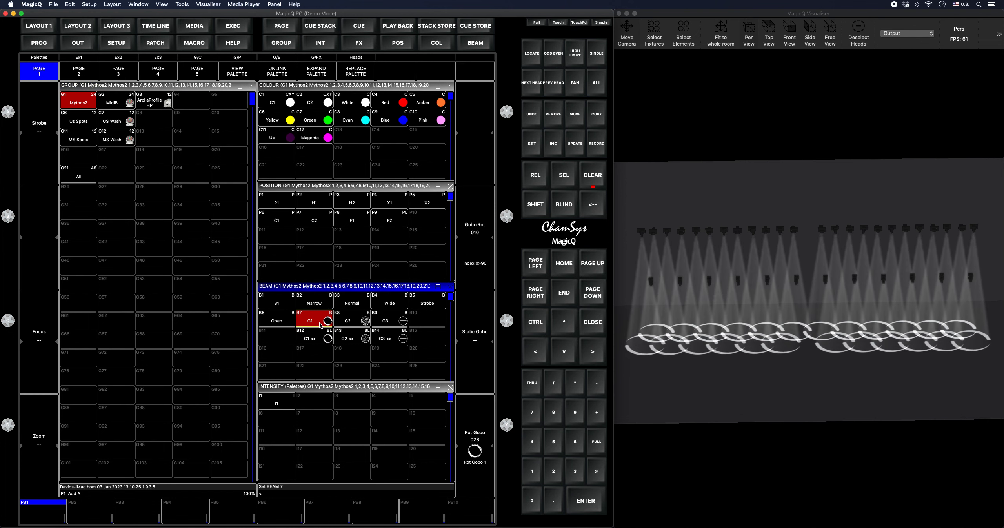
click(353, 343)
click(332, 322)
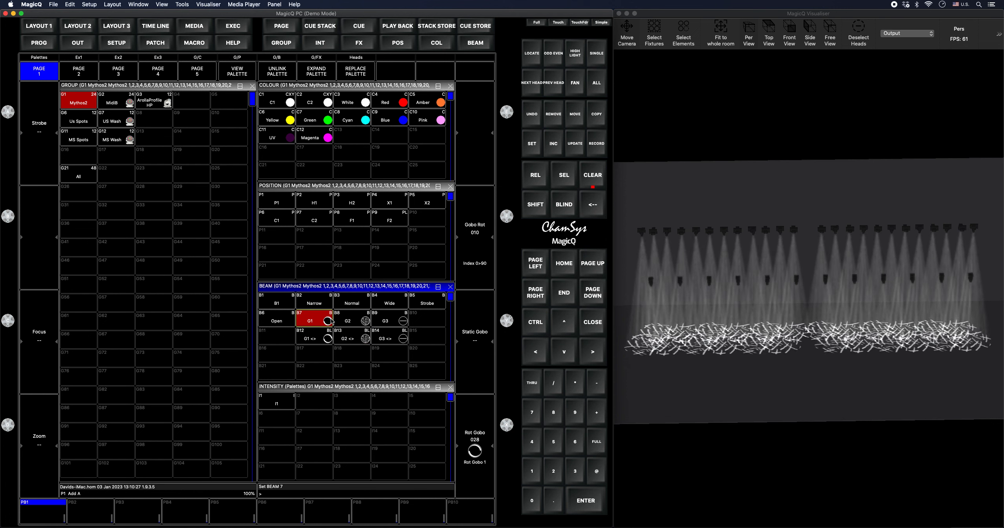
Step: Recall palette G2 <> followed by static palette G2, and set the gobo rotation to Index 0>90 at 010
click(353, 335)
click(352, 320)
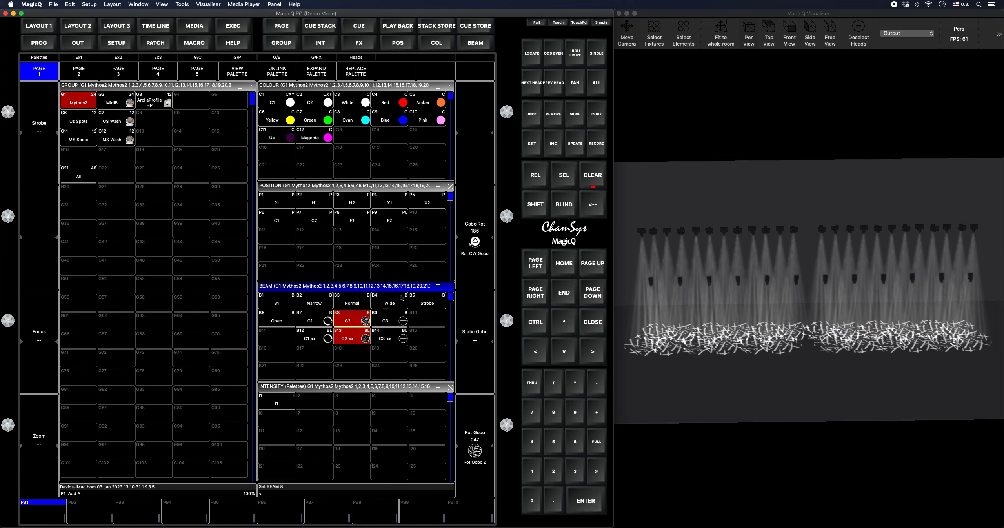
click(480, 263)
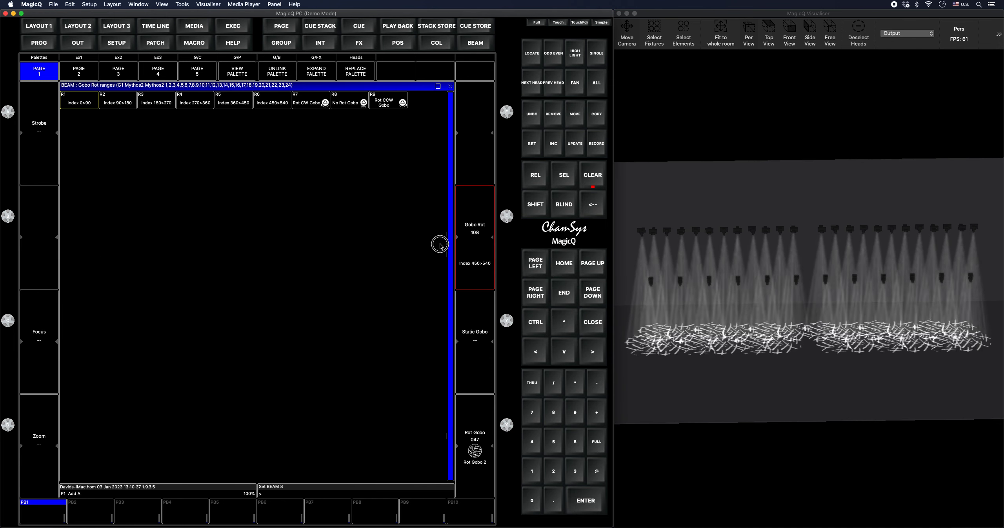
click(89, 104)
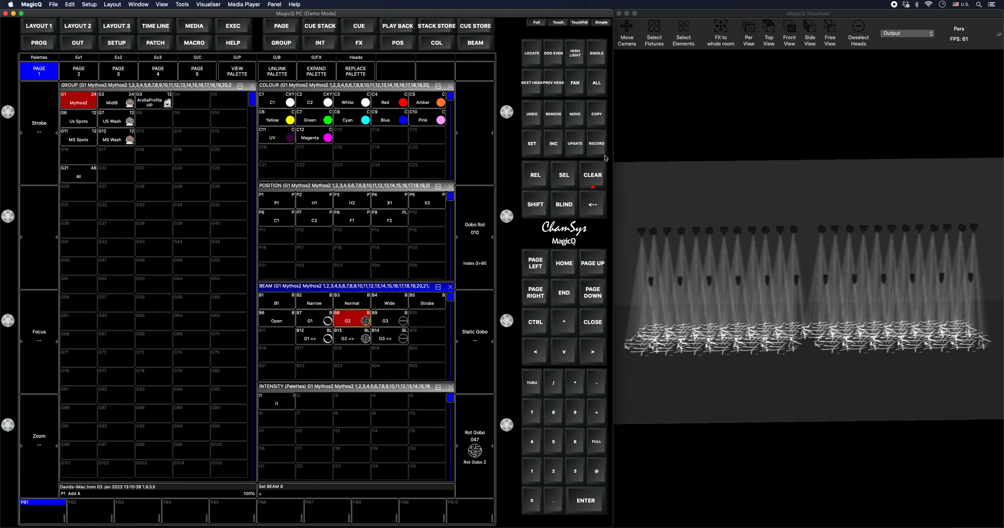
Step: Record the stopped Rot Gobo 2 look by merging it into beam palette G2, and clear the programmer
click(596, 144)
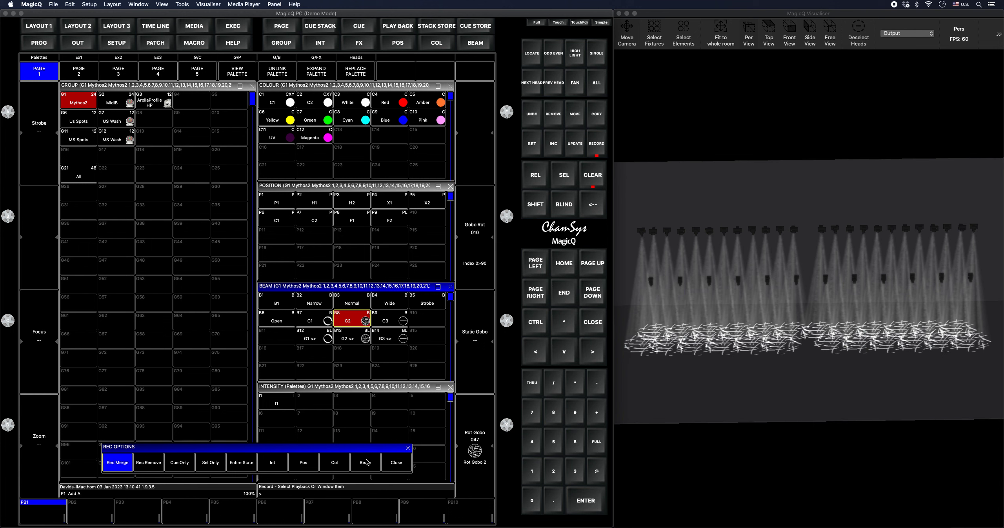
click(356, 321)
click(212, 168)
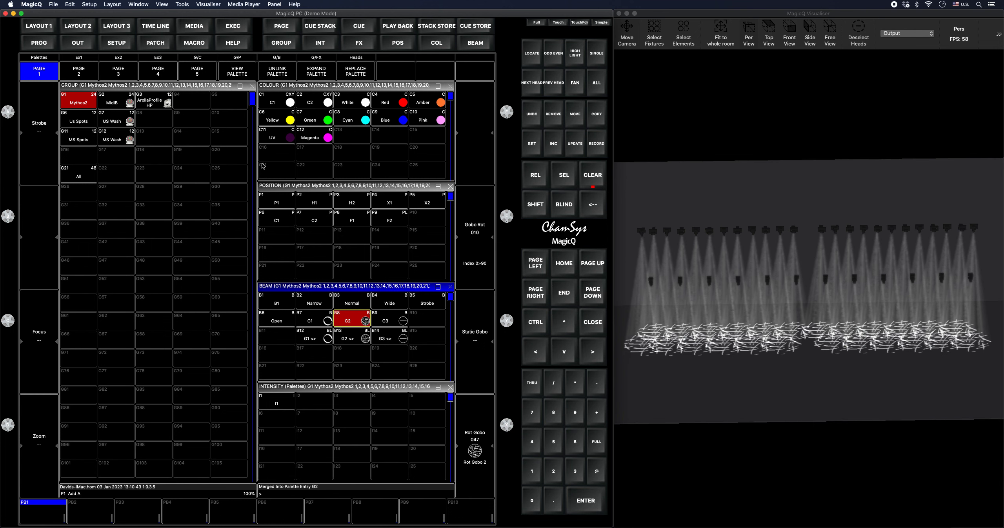
click(587, 178)
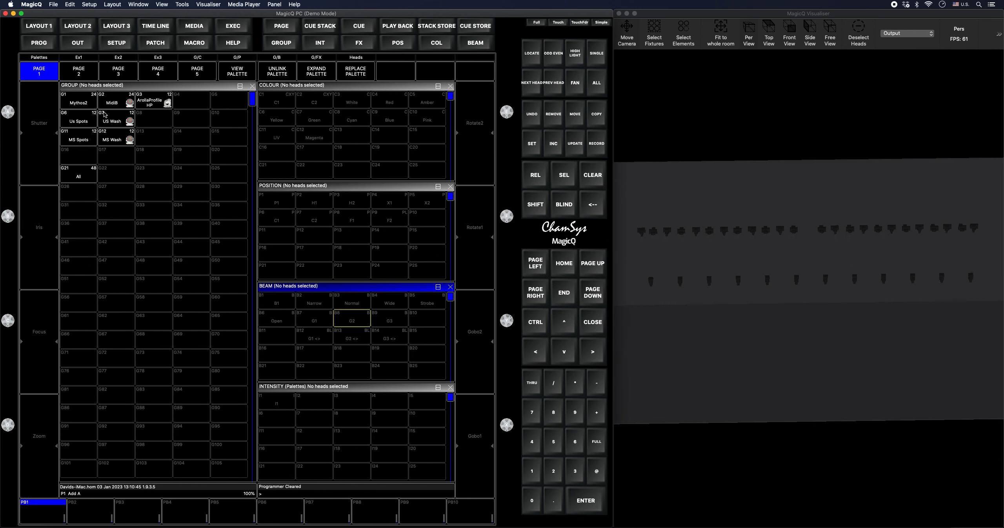
Step: Select and locate the Mythos2 group, and recall palettes G1 <> and G2 to check that G2 stops the rotation
click(84, 103)
click(200, 75)
click(355, 321)
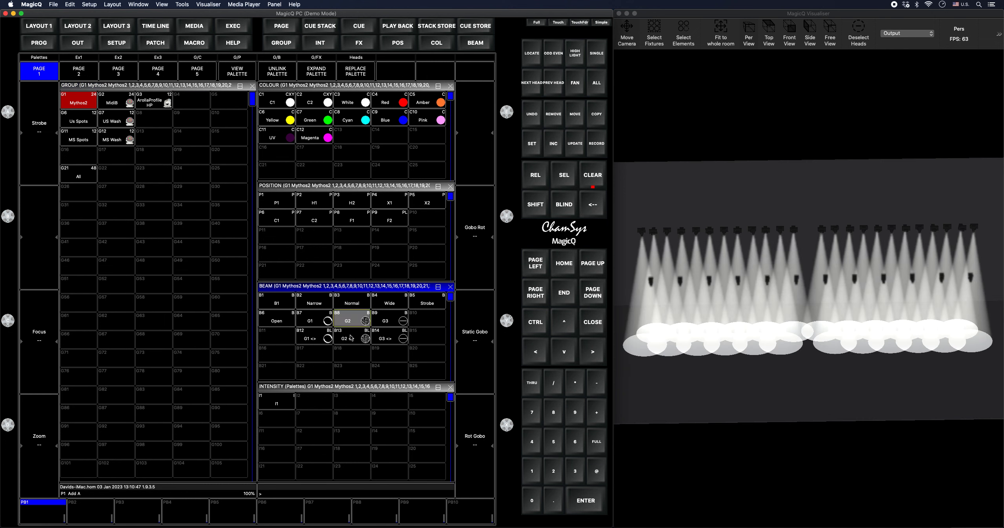
click(327, 336)
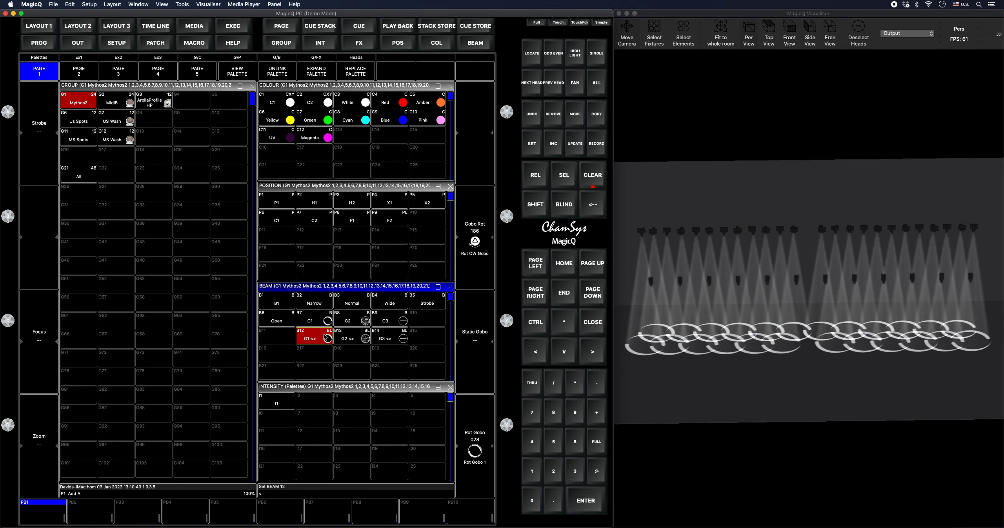
click(347, 322)
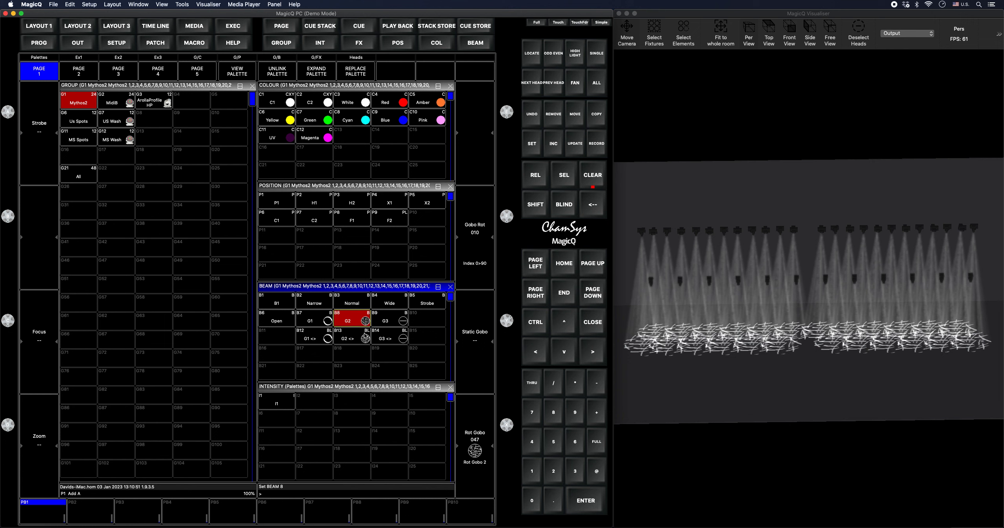
Step: Recall static palette G3 and set the gobo rotation to the Index 0>90 range at 010
click(394, 321)
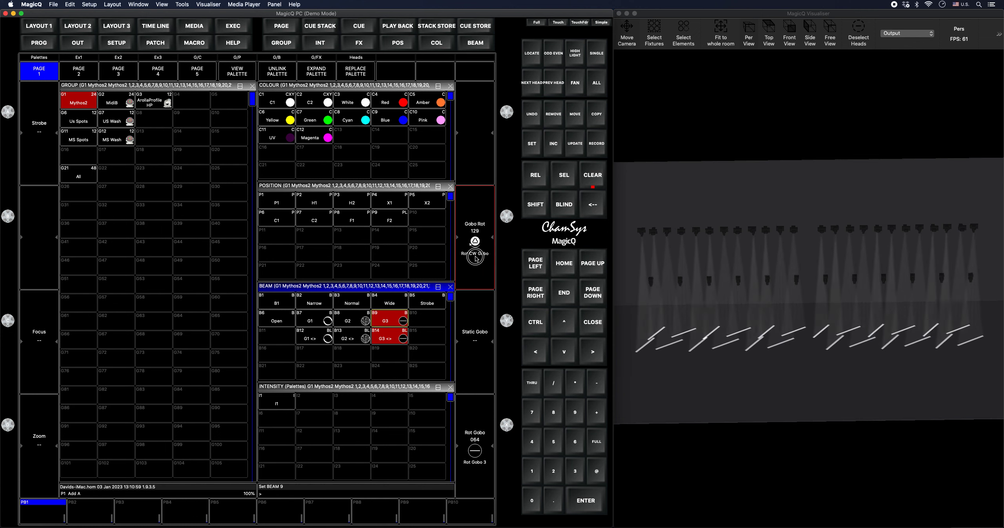
click(475, 222)
click(475, 219)
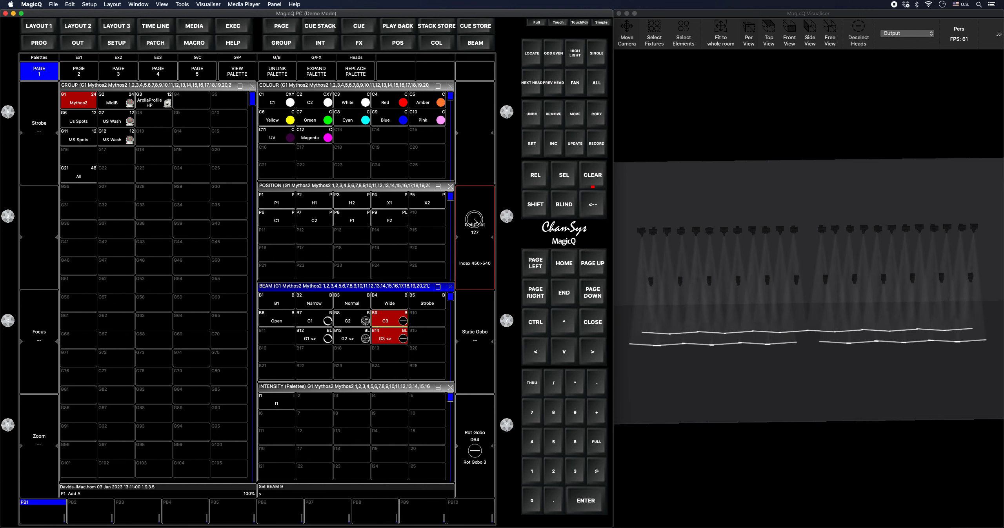
click(479, 284)
click(87, 104)
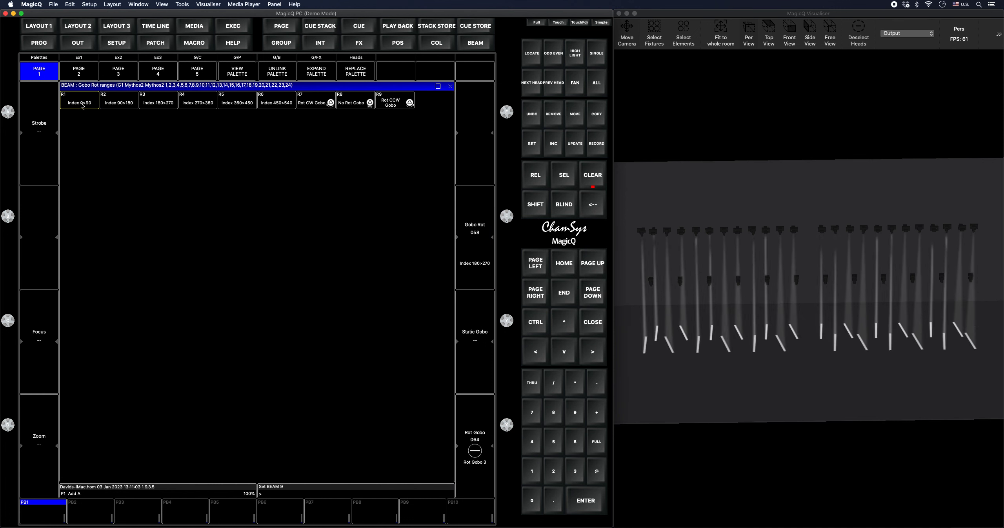
Step: Record the stopped Rot Gobo 3 look by merging it into beam palette G3, and clear the programmer
click(591, 146)
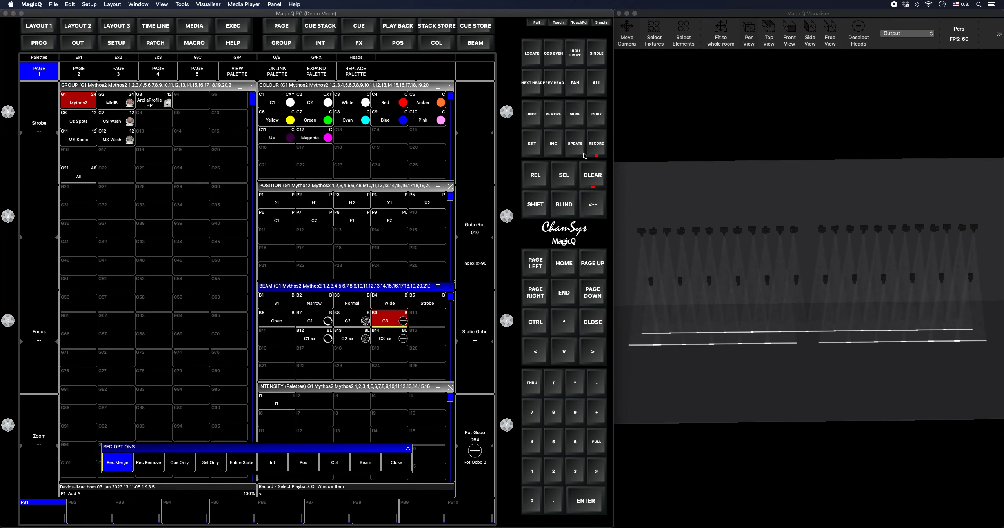
click(387, 325)
click(219, 165)
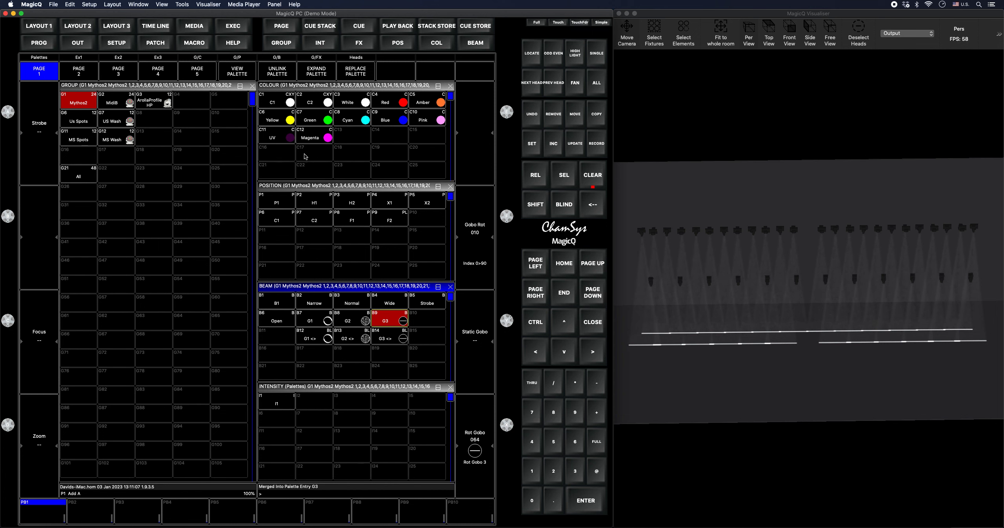
click(596, 172)
Step: Select and locate the Mythos2 group, and alternate the rotating G1 <> and G3 <> palettes with static G1 and G3 to check the rotation stops
click(70, 105)
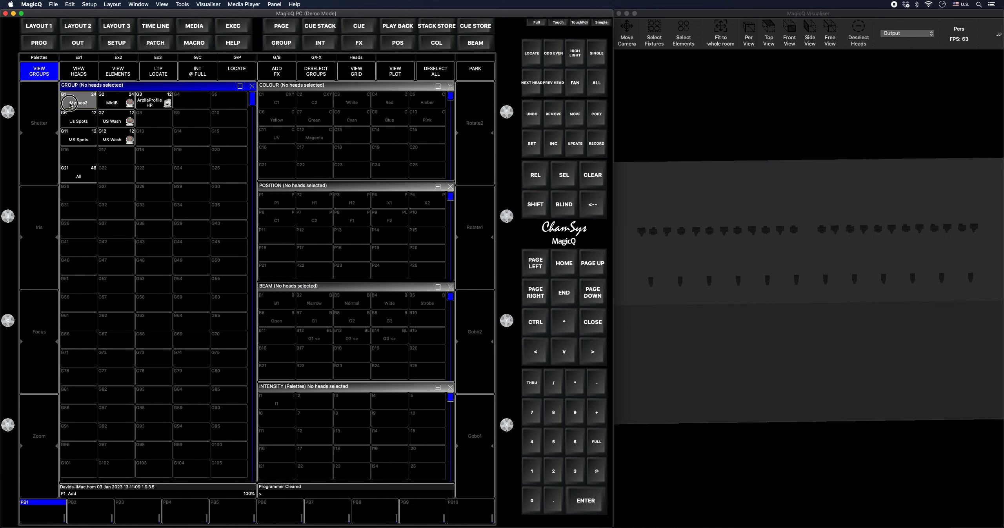
click(195, 75)
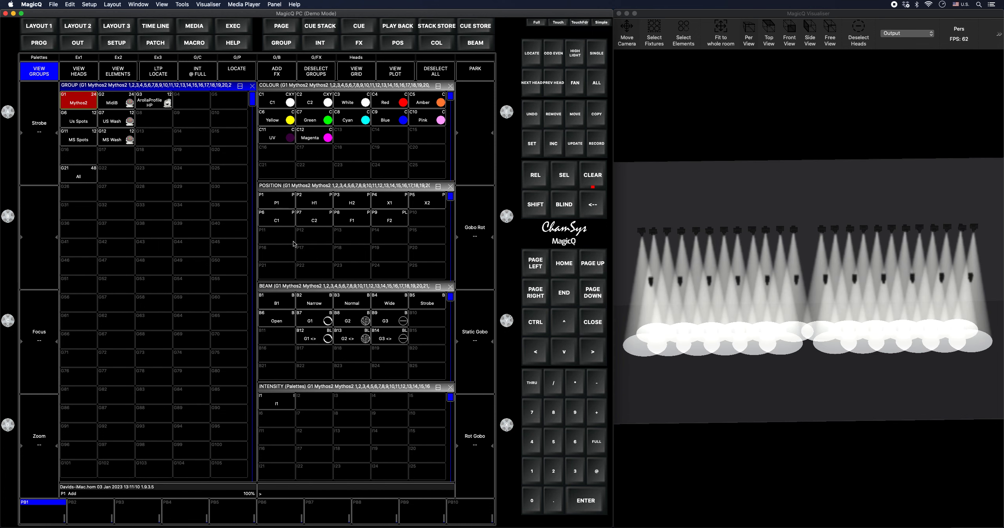
click(317, 342)
click(392, 323)
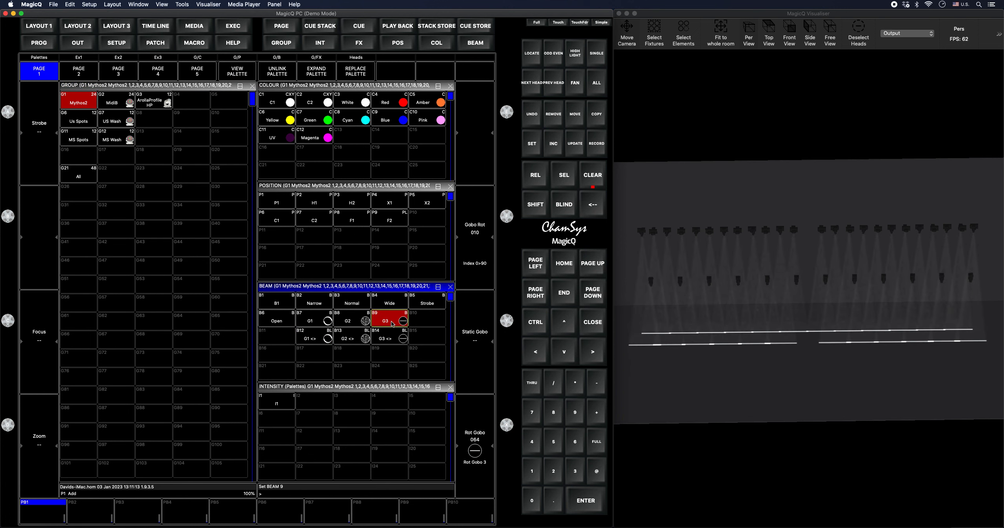
click(387, 338)
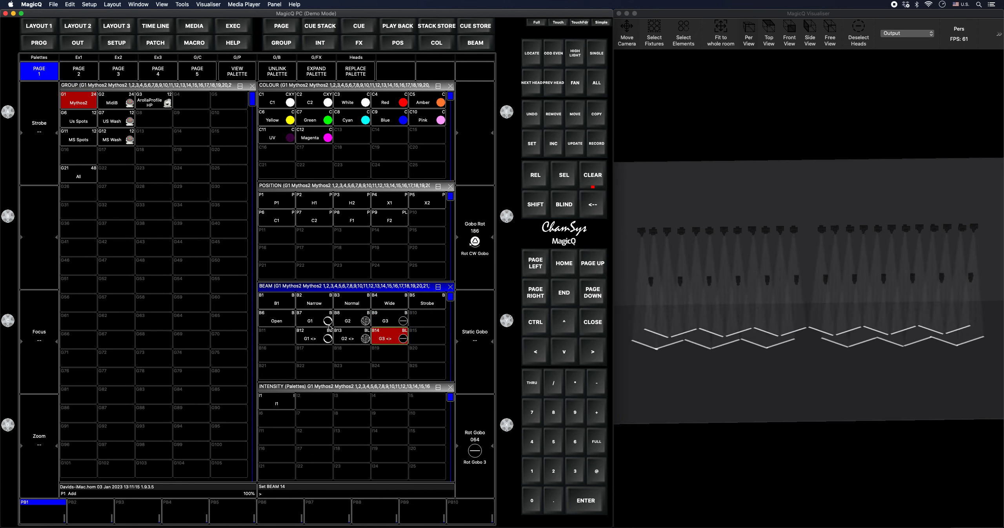
click(316, 322)
click(317, 338)
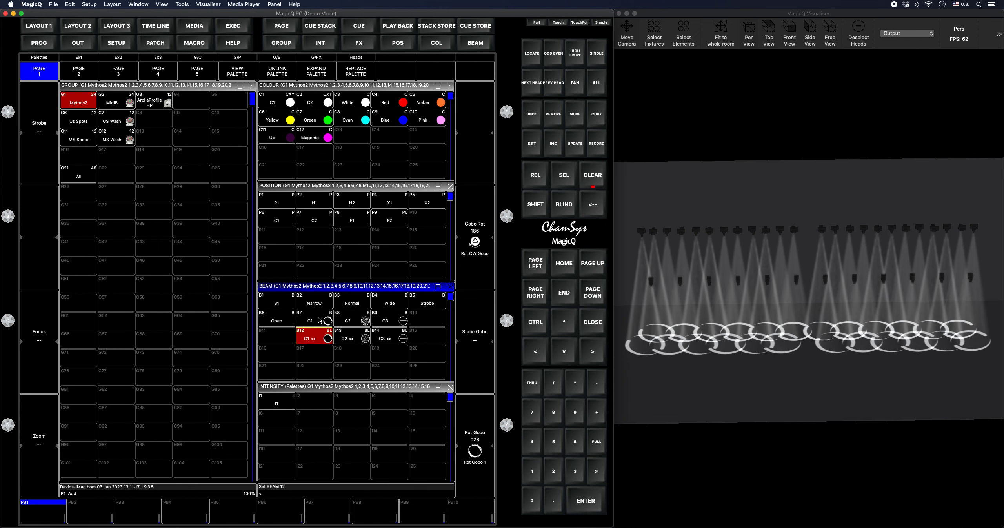
click(325, 322)
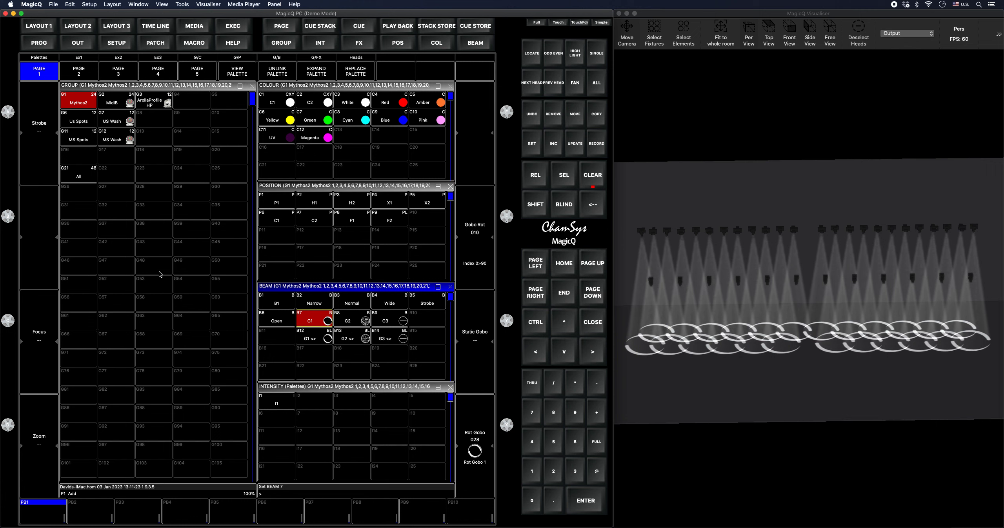
Step: Look through the beam attribute pages of the Mythos2 group for the remaining prism, frost, animation and control parameters
click(87, 96)
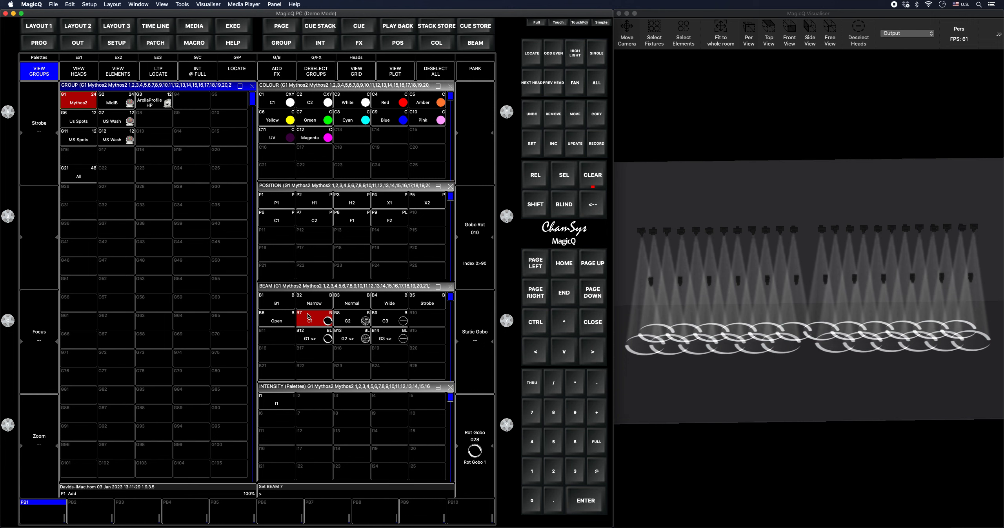
click(313, 286)
click(79, 72)
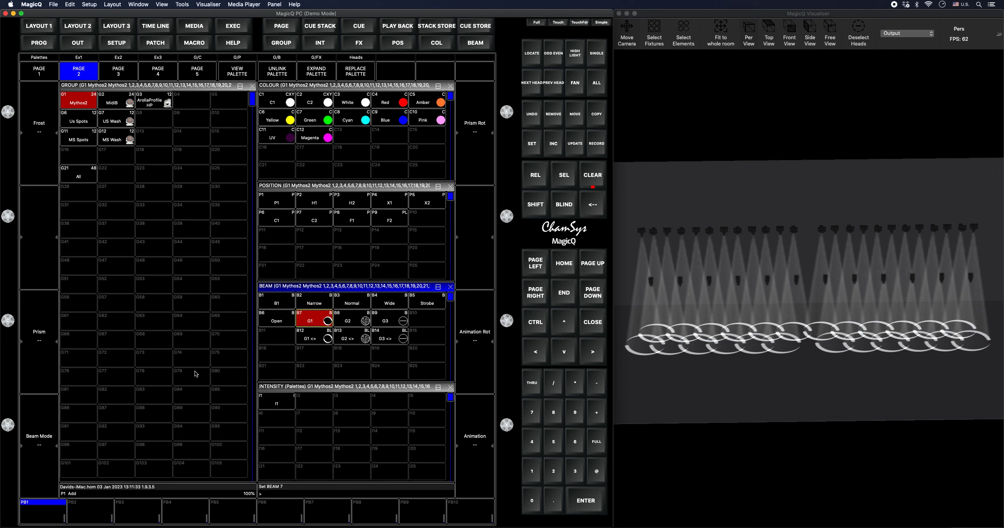
click(117, 72)
click(157, 72)
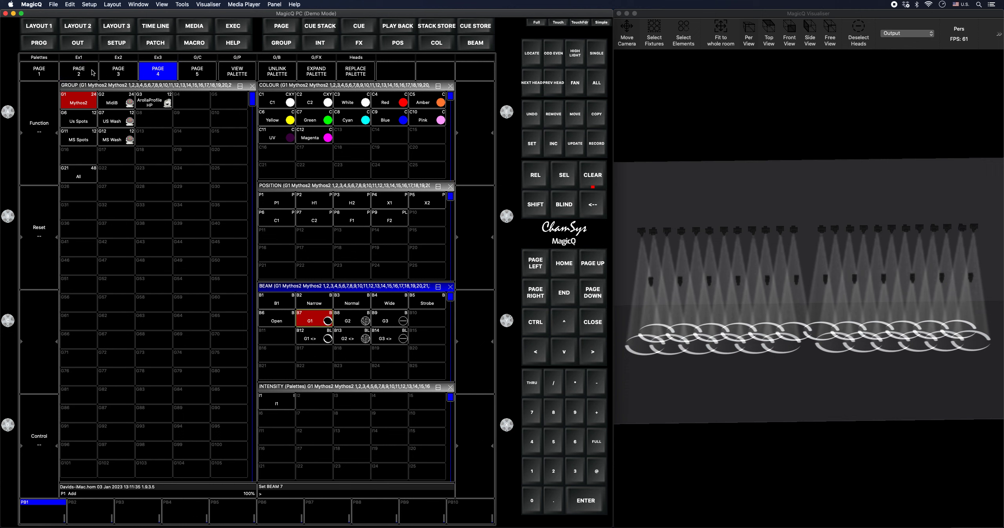
click(46, 75)
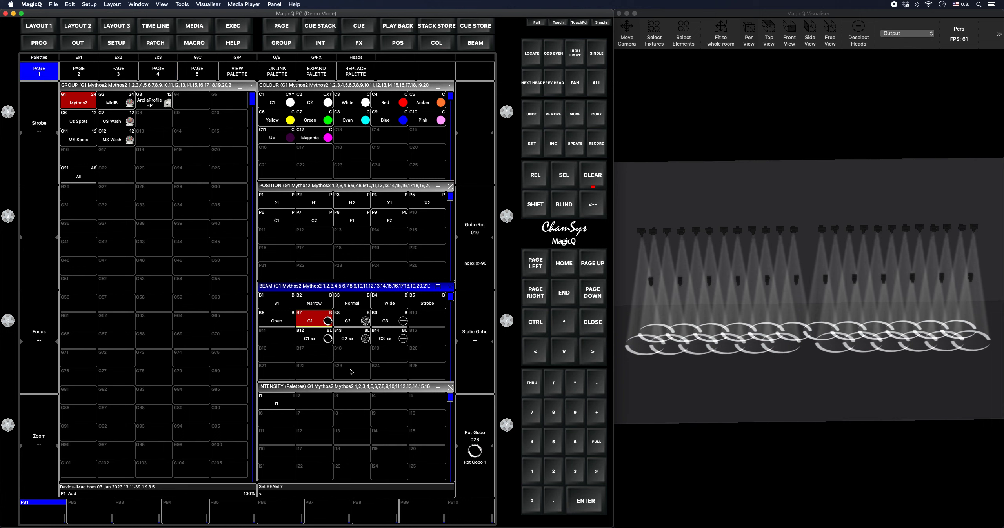
Step: Clear the programmer, bring the MidiB group to full intensity, and set its zoom to 000
click(597, 176)
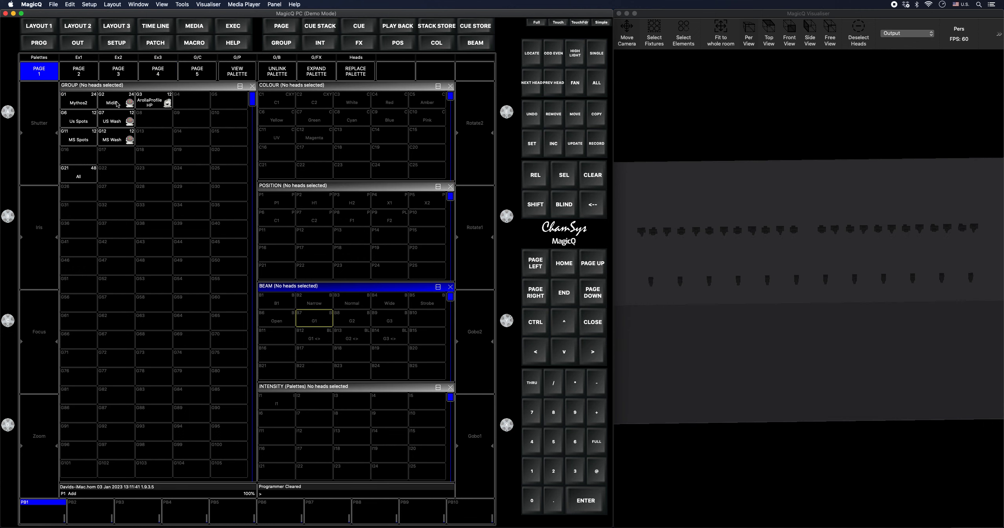
click(117, 104)
click(204, 72)
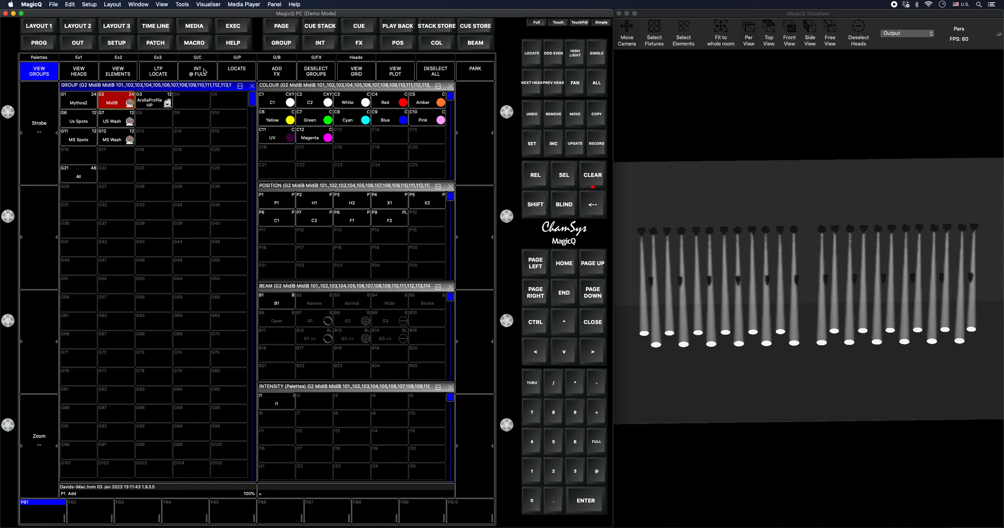
click(44, 465)
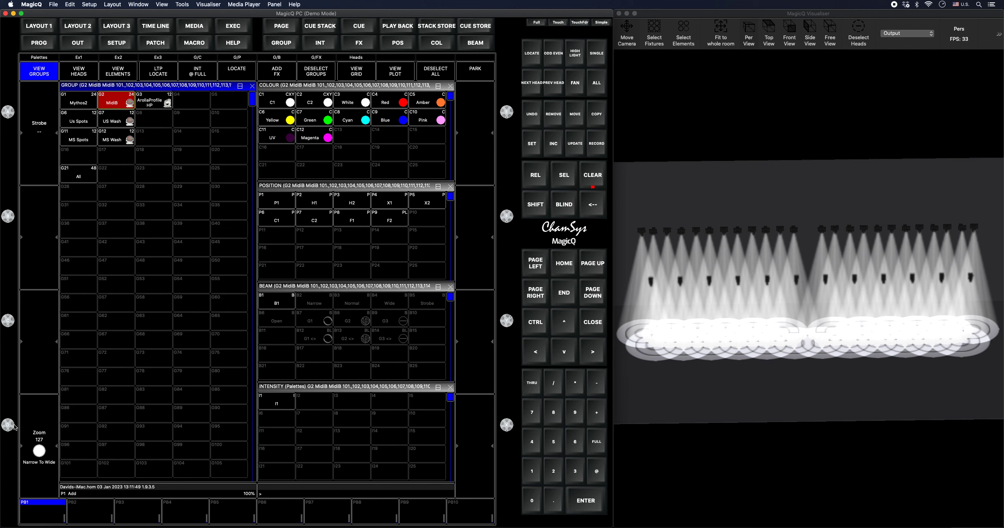
drag(13, 425, 7, 297)
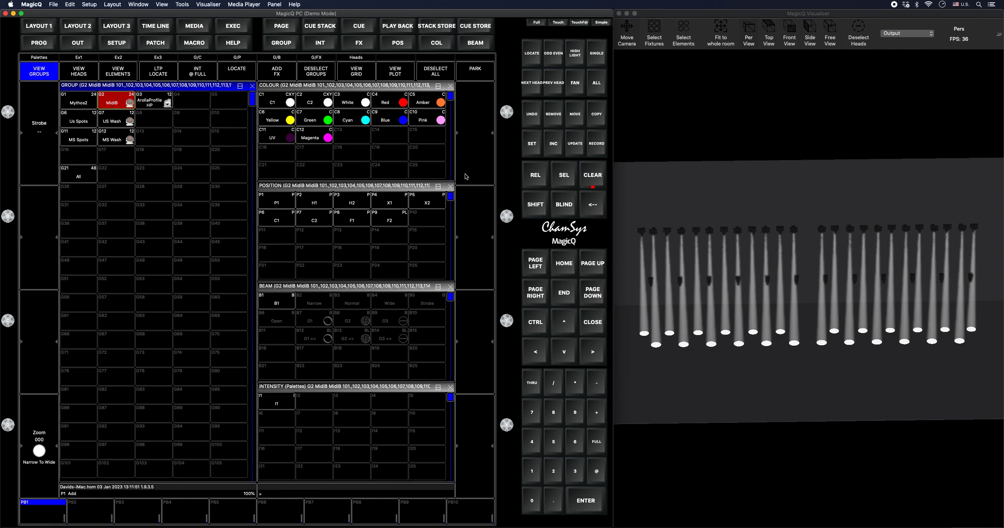
Step: Merge the MidiB narrow zoom look into beam palette B2 Narrow, recording beam attributes only
click(596, 145)
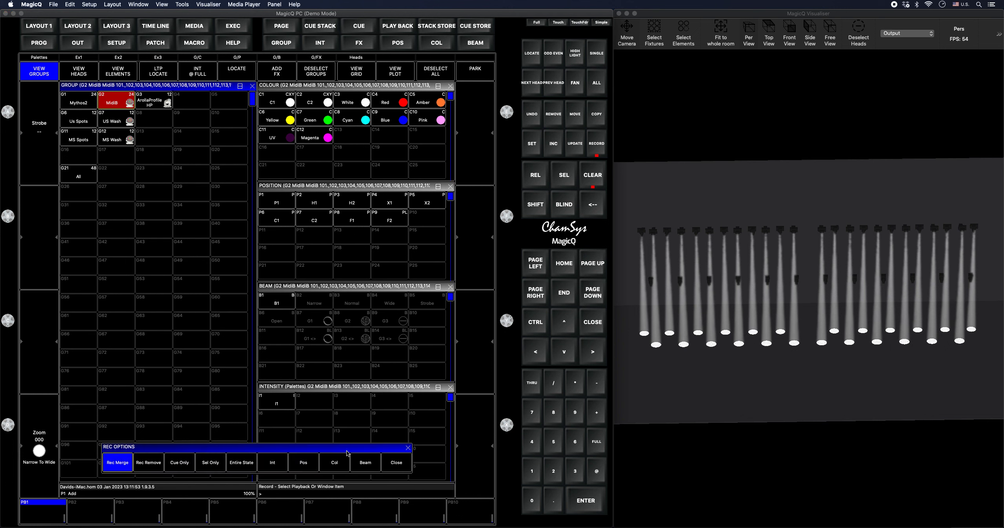
click(366, 462)
click(314, 301)
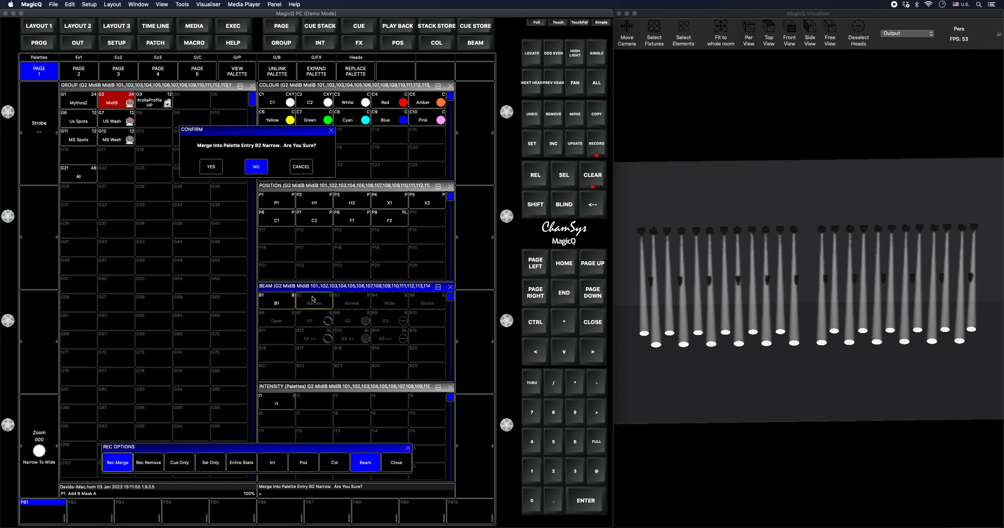
click(211, 167)
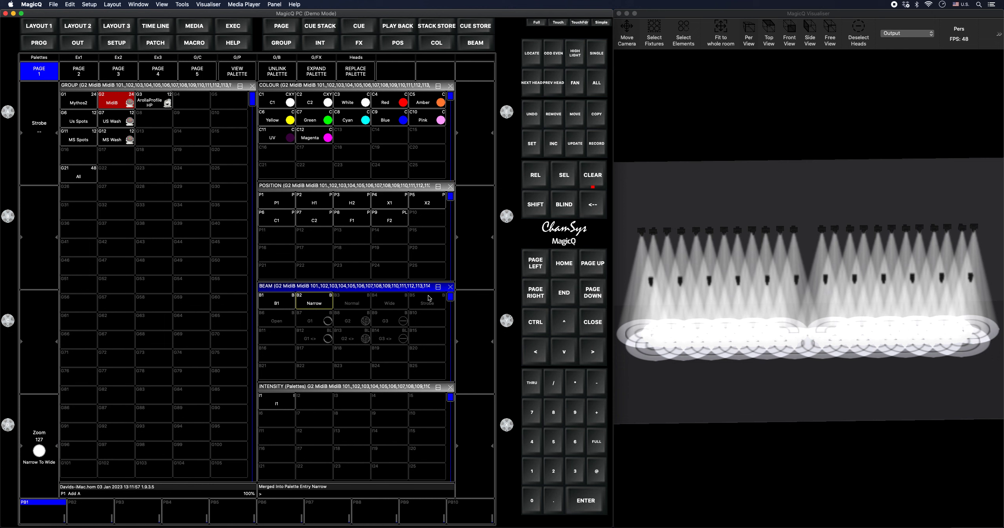
Step: Merge the MidiB zoom value of 127 into beam palette B3 Normal, recording beam attributes only
click(596, 144)
click(365, 462)
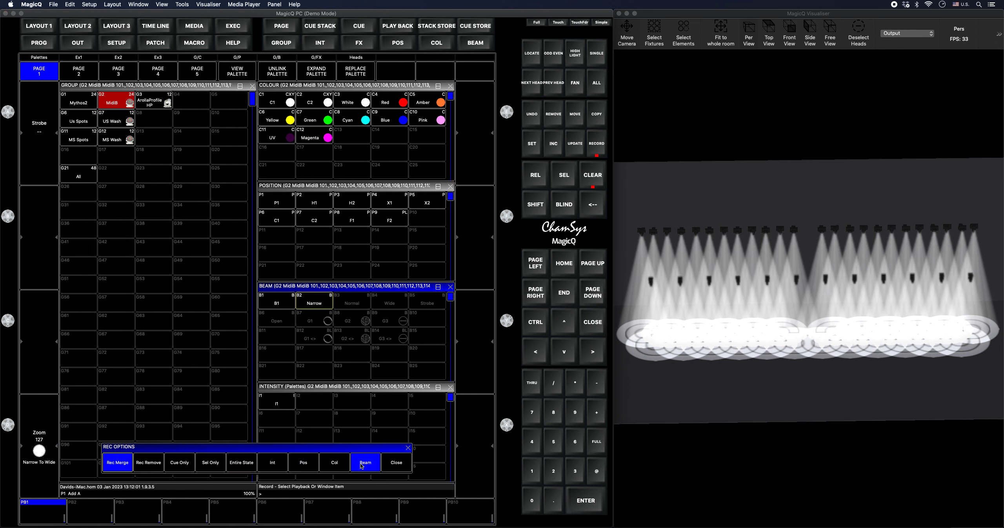
click(352, 302)
click(206, 167)
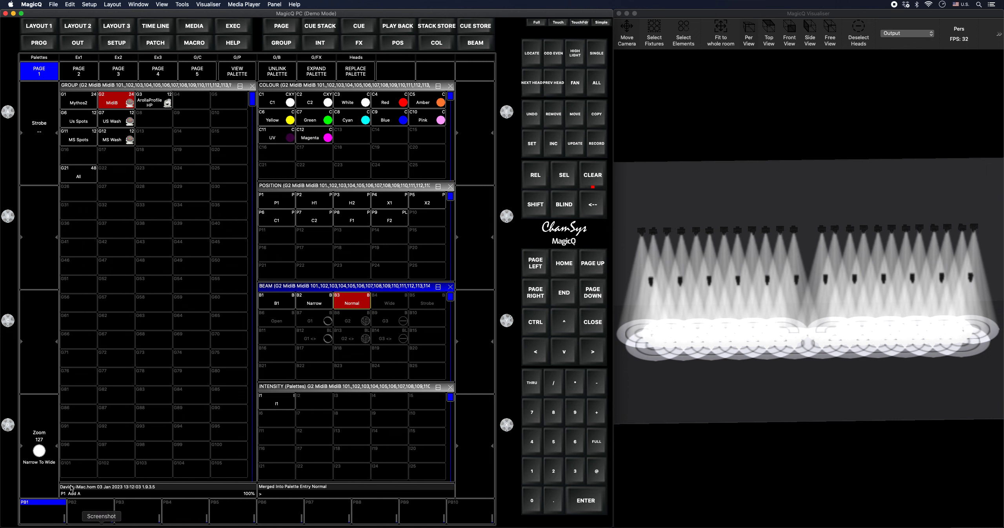
Step: Set the MidiB zoom to 255, merge it into beam palette B4 Wide, and clear the programmer
drag(11, 427, 11, 506)
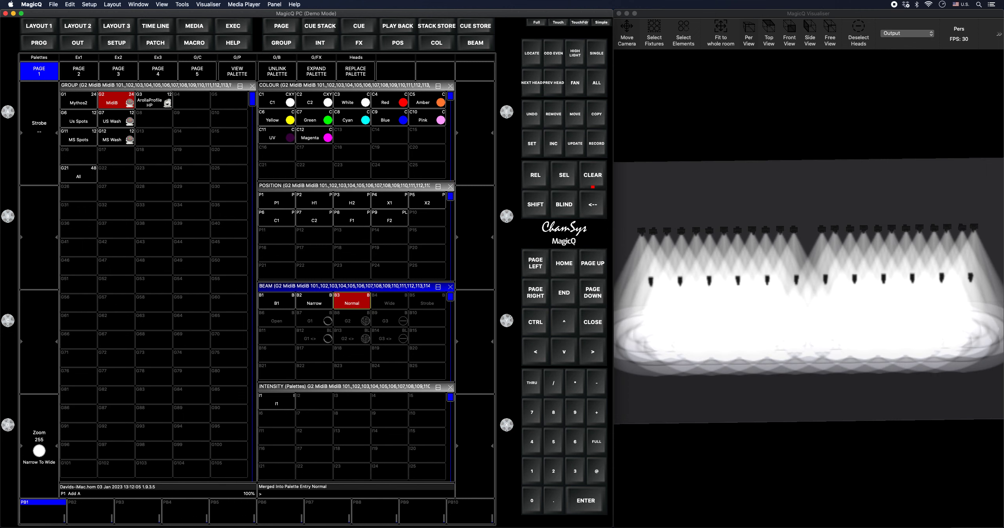
click(597, 143)
click(366, 462)
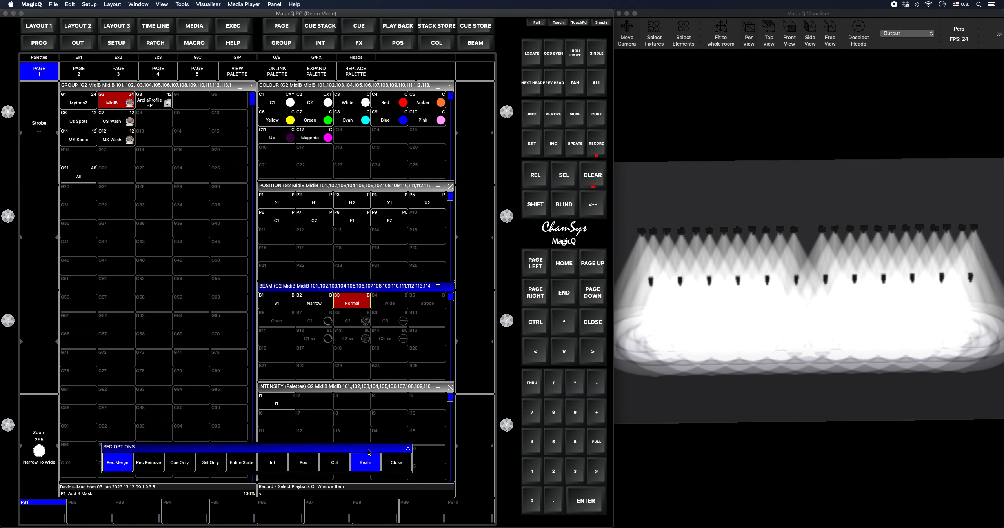
click(396, 304)
click(214, 165)
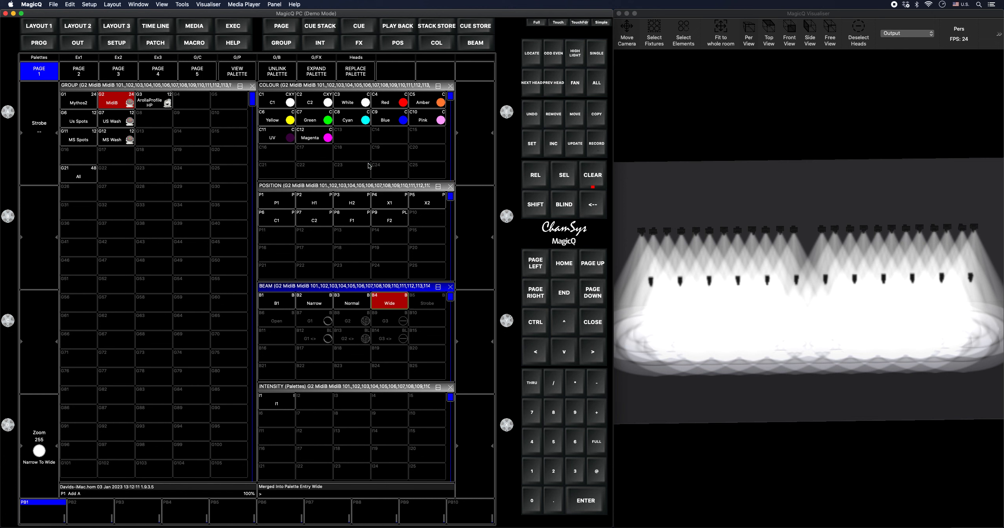
click(599, 179)
Step: Select the MidiB group at full, set its strobe to 052, and merge it into beam palette B5 Strobe
click(114, 101)
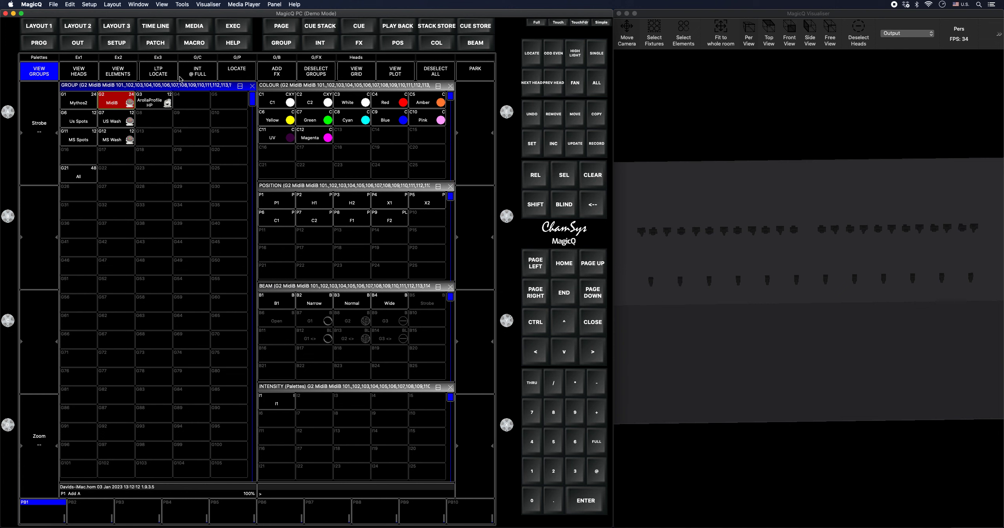
click(54, 169)
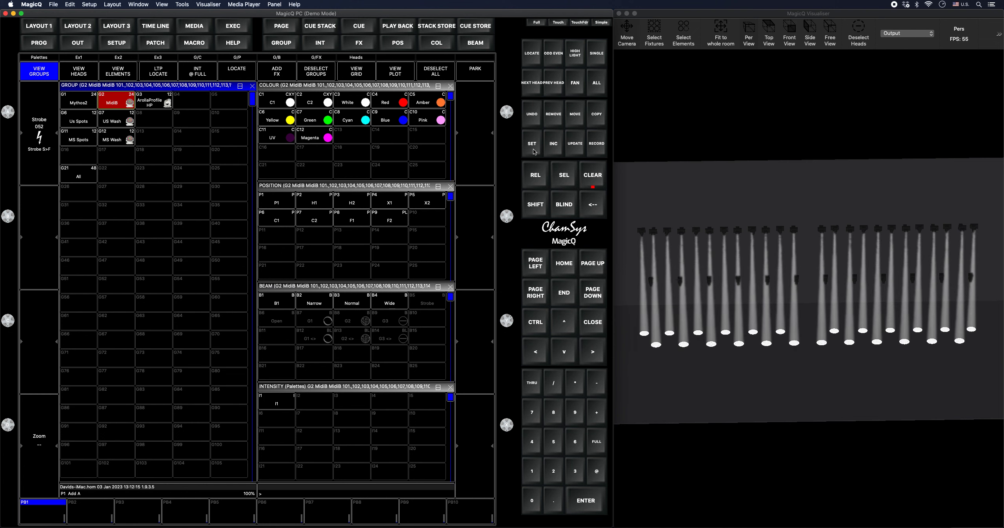
click(597, 145)
click(365, 463)
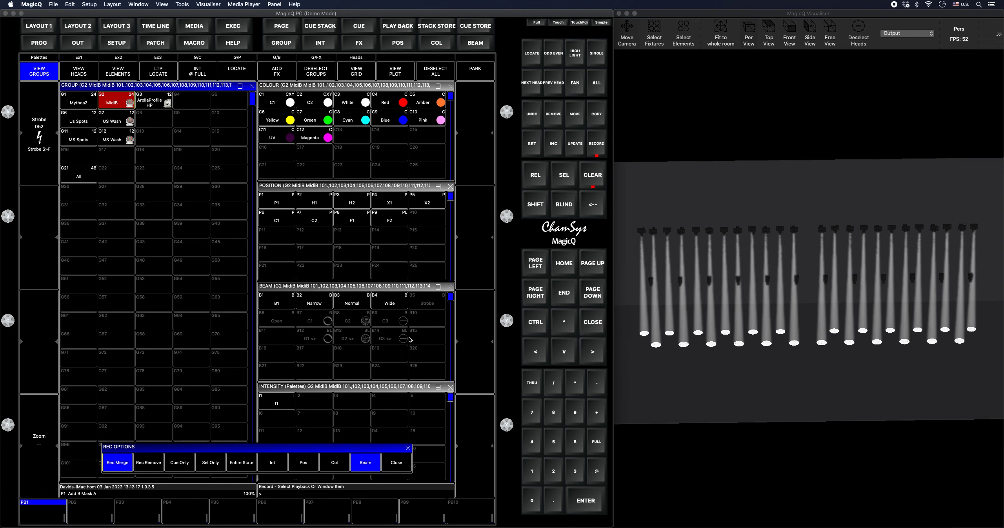
click(428, 303)
click(215, 164)
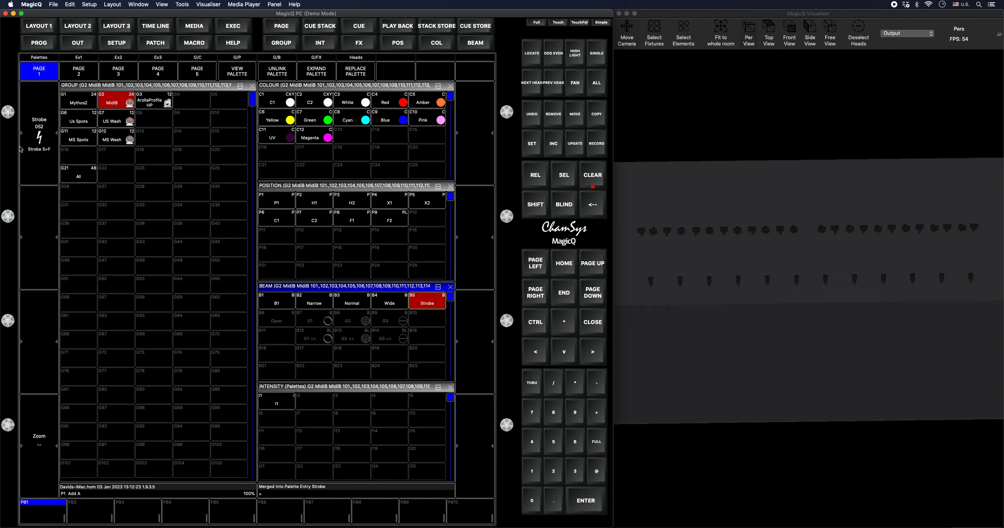
Step: Set the MidiB strobe to the Open range at 104 and merge it into beam palette B6 Open
click(43, 156)
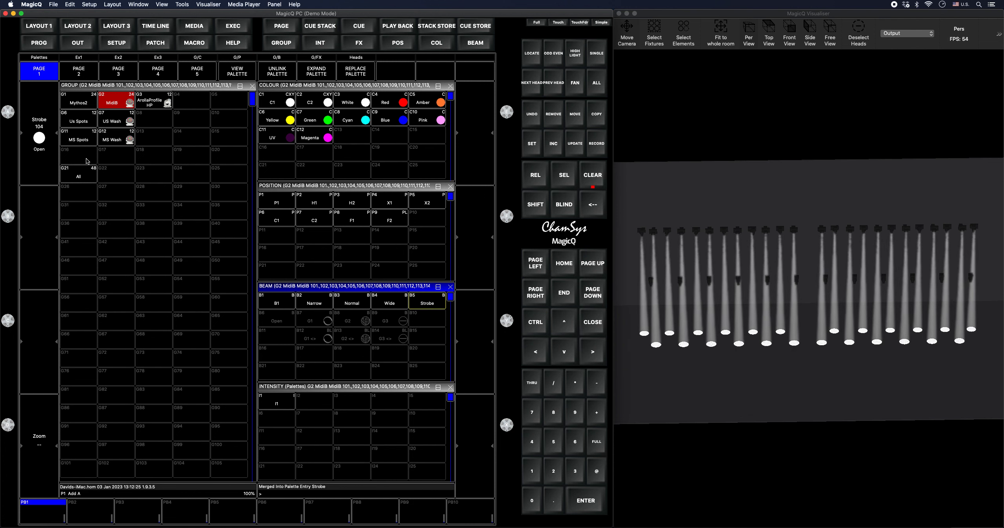
click(600, 147)
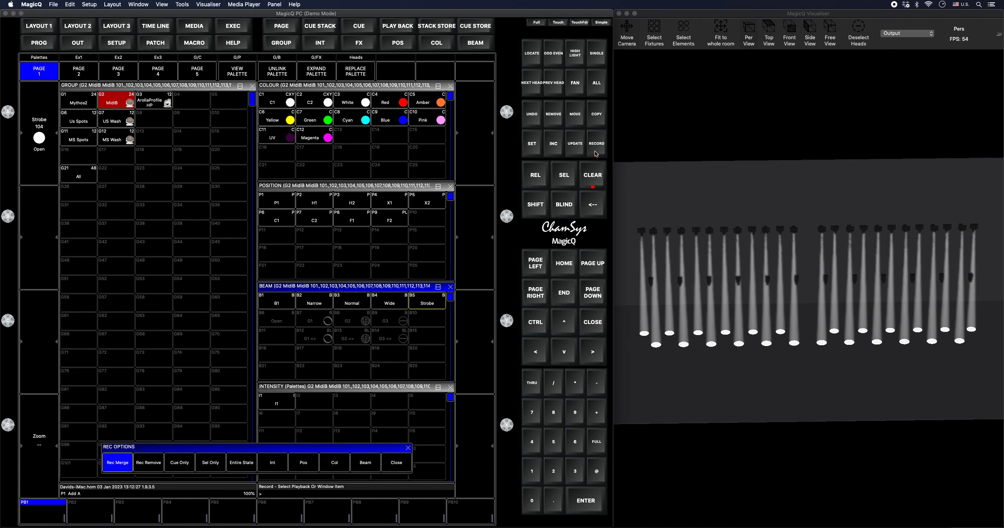
click(365, 463)
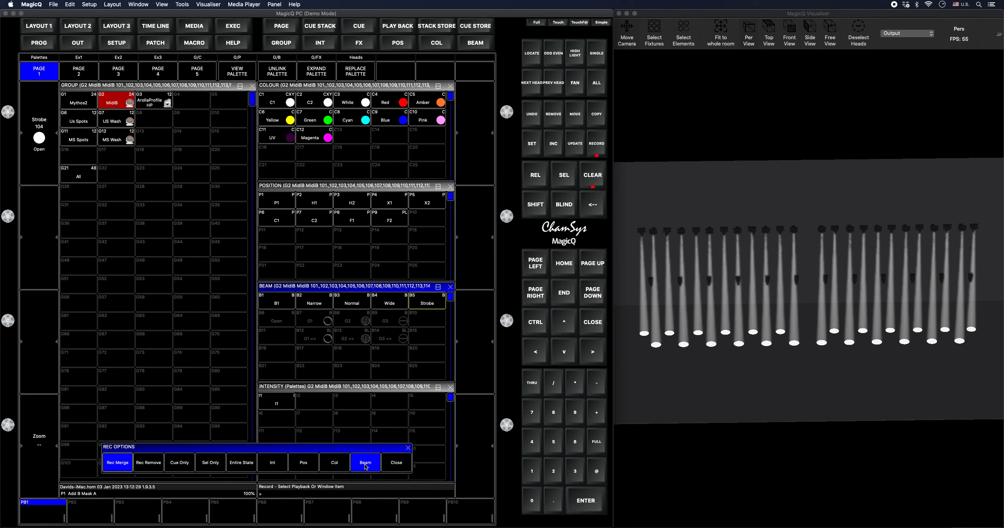
click(278, 322)
click(212, 168)
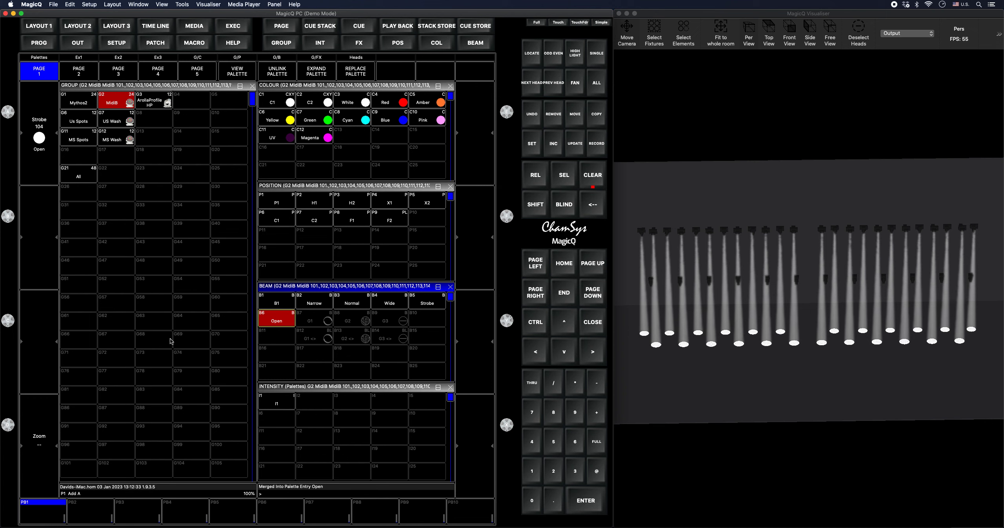
Step: Check the other beam attribute pages of the MidiB group for further parameters, and return to page 1
click(88, 78)
click(105, 71)
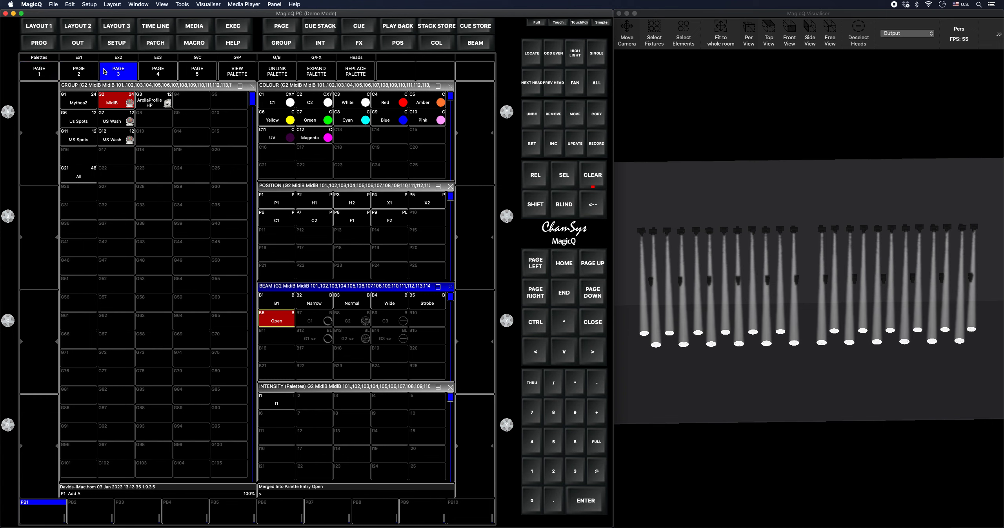
click(151, 69)
click(47, 73)
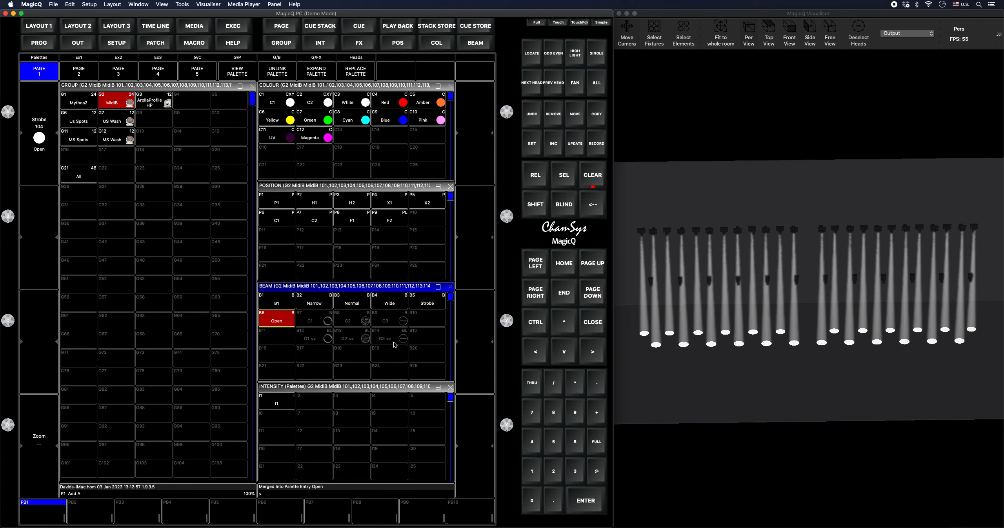
Step: Clear the programmer, bring the ArollaProfileHP group to full intensity, and set its zoom to 000
click(599, 178)
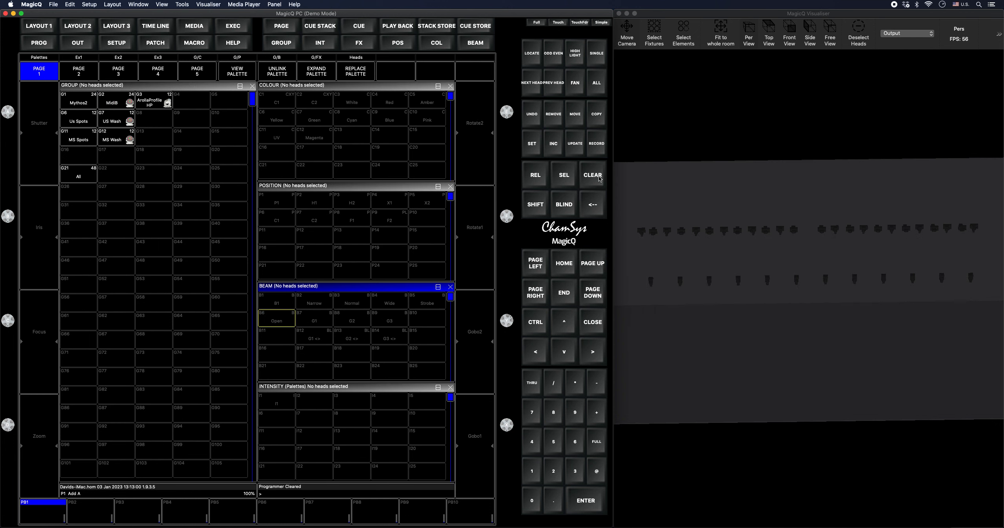
click(160, 105)
click(198, 71)
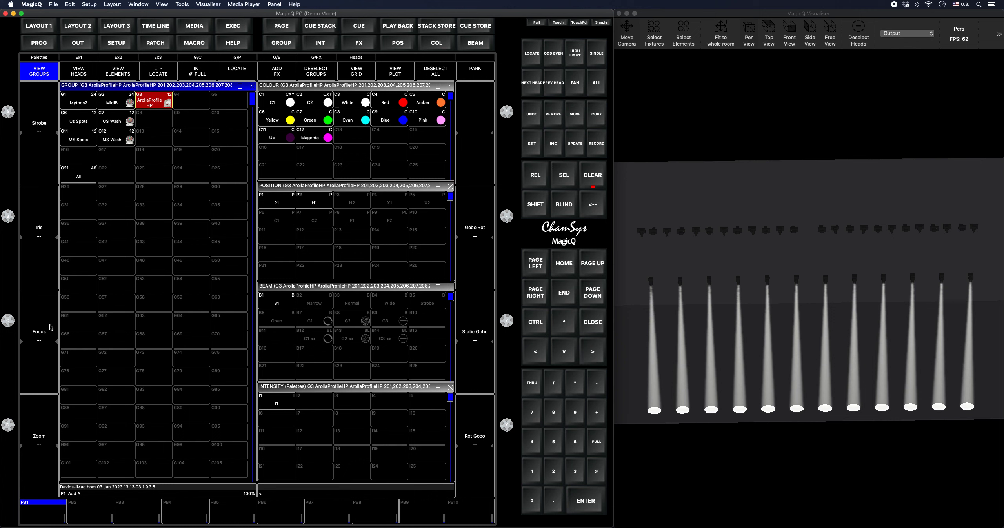
click(42, 482)
click(38, 418)
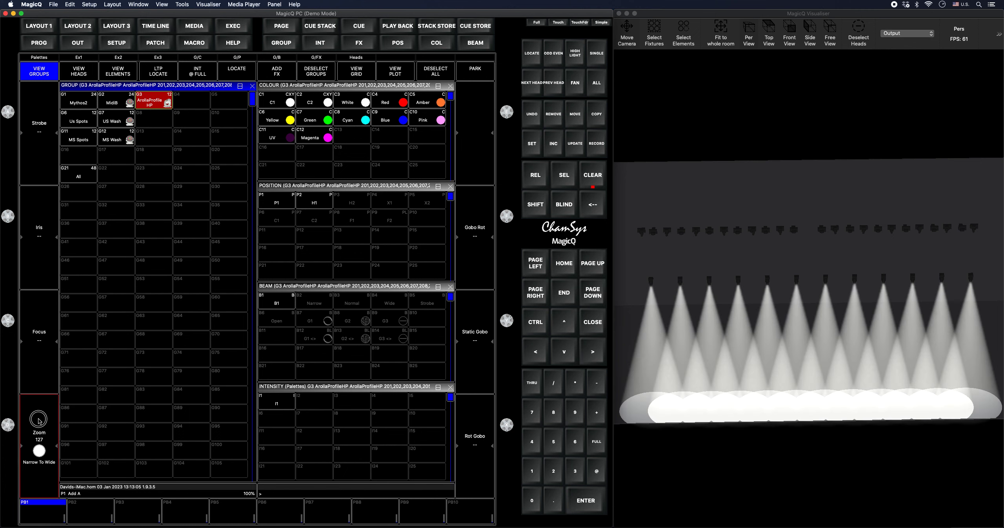
click(8, 420)
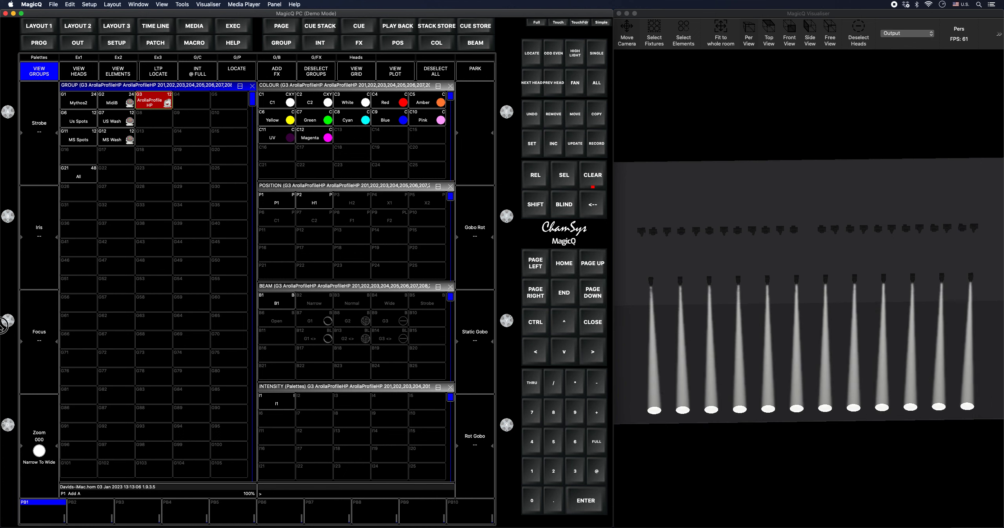
Step: Merge the ArollaProfileHP zoom look, named Narrow, into beam palette B2 Narrow with beam attributes only
click(591, 148)
text(Narrow)
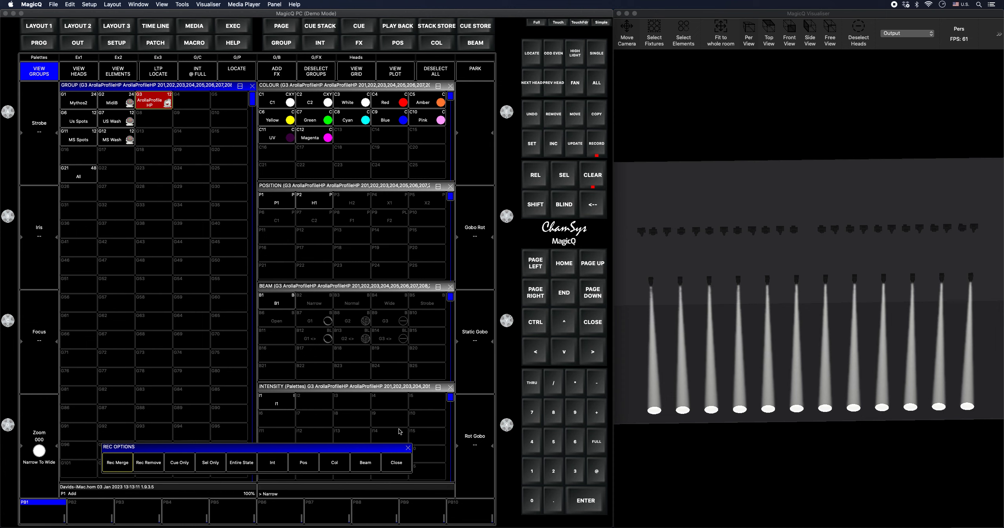
click(124, 463)
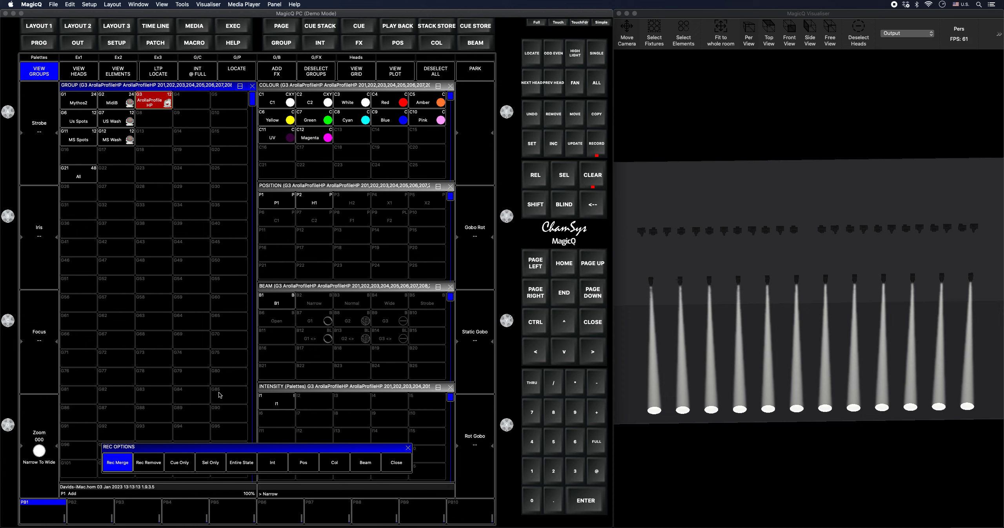
click(363, 461)
click(313, 309)
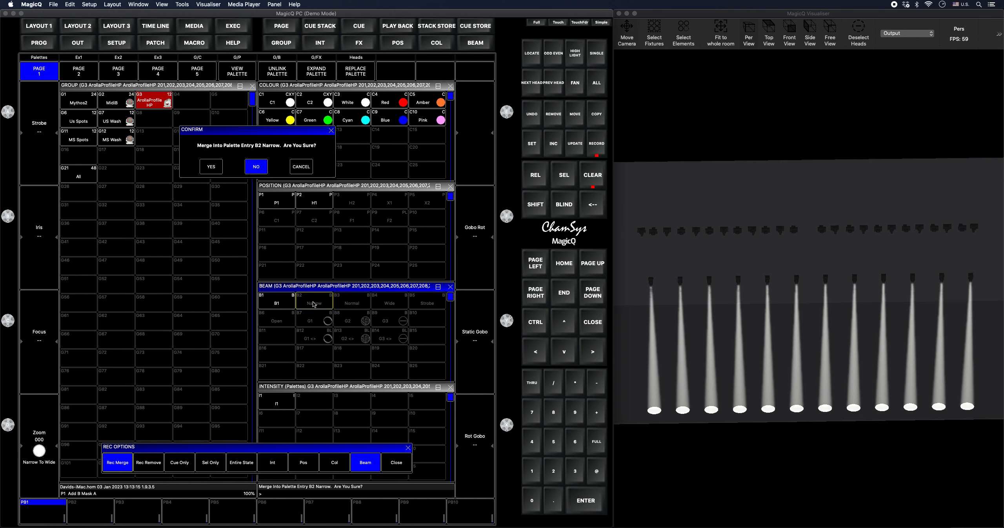
click(212, 166)
Step: Set the ArollaProfileHP zoom to 127 and merge it into beam palette B3 Normal
click(36, 471)
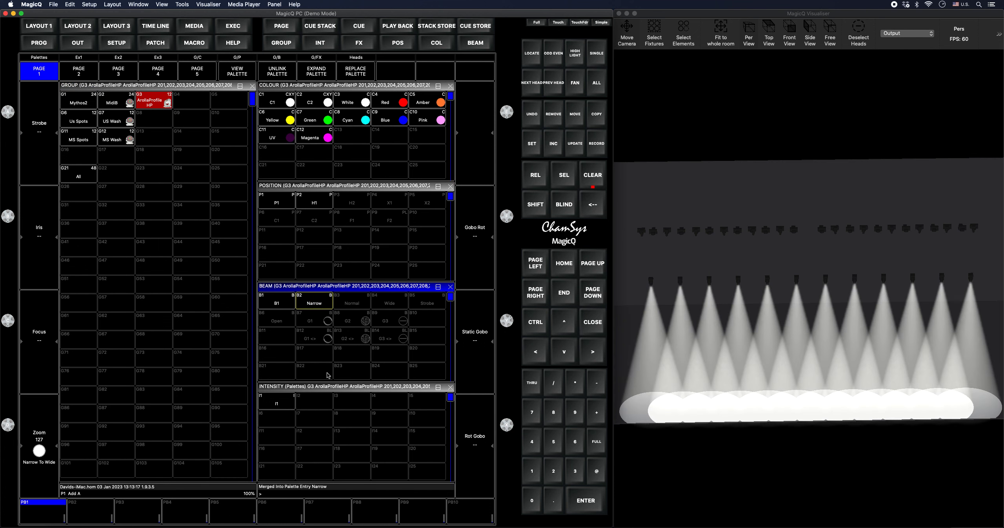
click(597, 144)
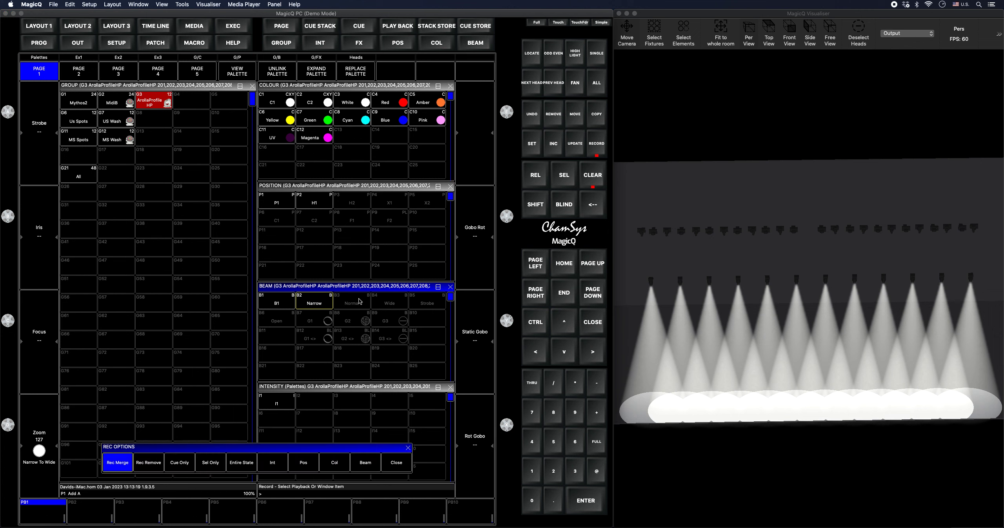
click(359, 301)
click(212, 166)
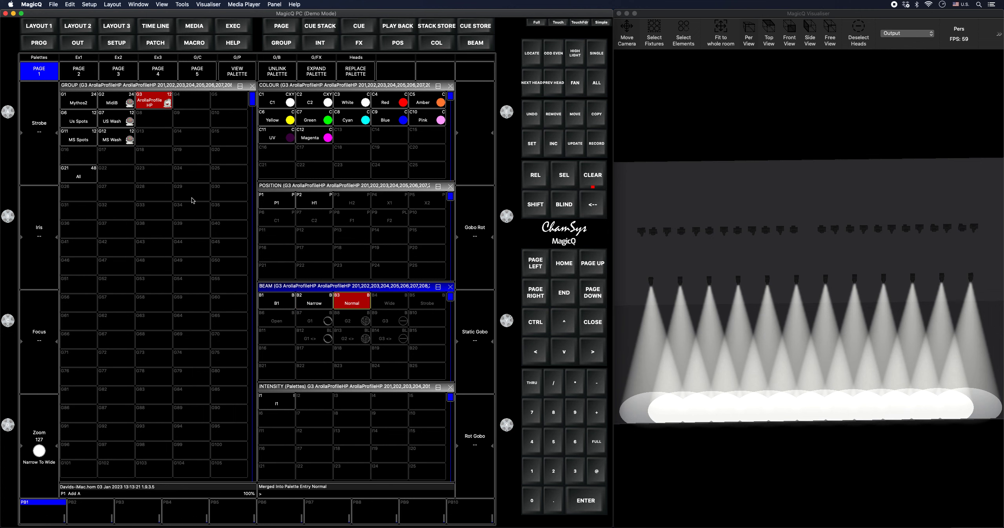
Step: Set the ArollaProfileHP zoom to 255 and merge it into beam palette B4 Wide
click(41, 449)
drag(11, 428, 15, 520)
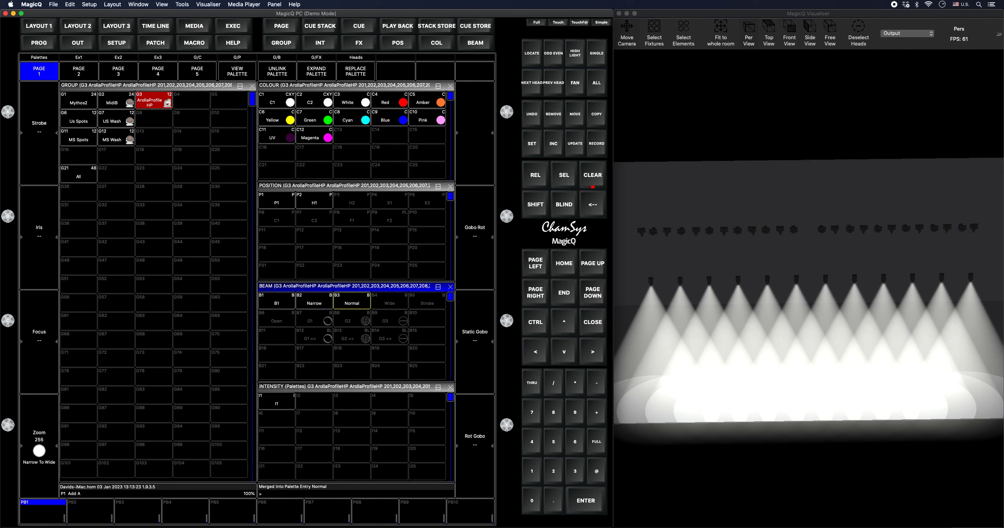
click(597, 144)
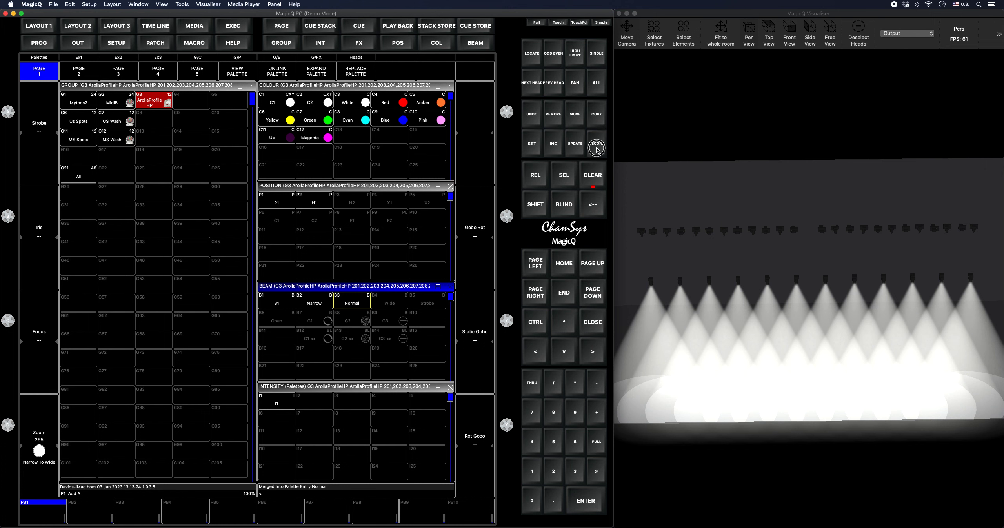
click(397, 304)
click(219, 171)
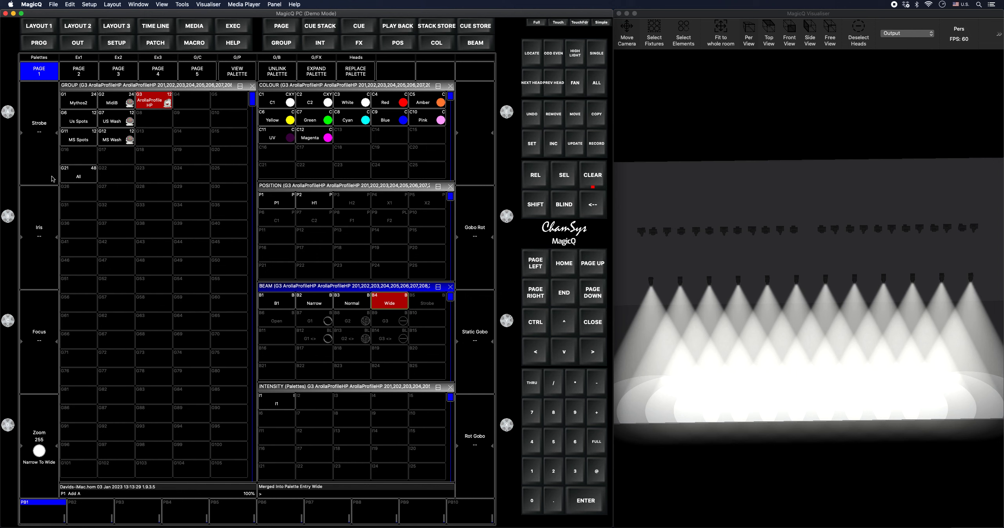
Step: Set the ArollaProfileHP strobe to the Open range at 104 and merge it into beam palette B6 Open
click(43, 162)
click(45, 165)
click(44, 167)
click(594, 153)
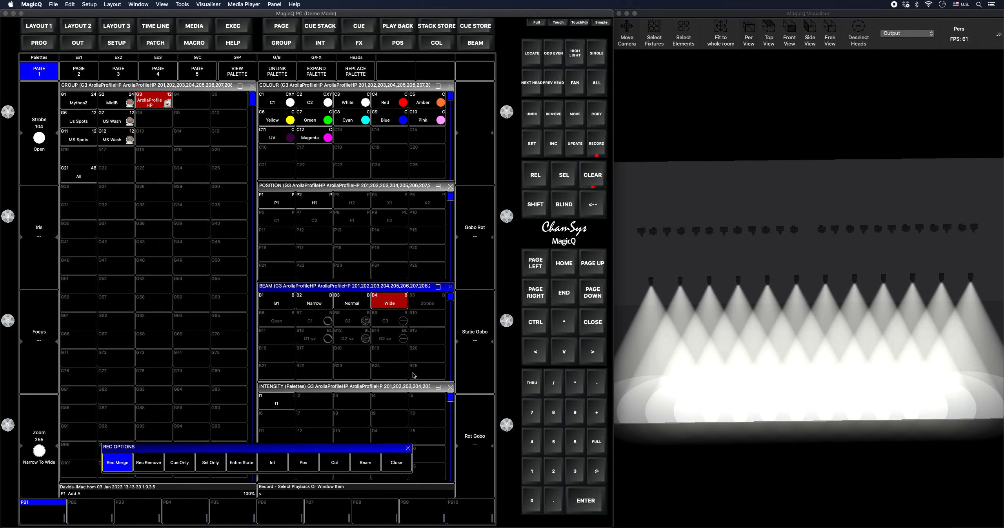
click(277, 321)
click(212, 168)
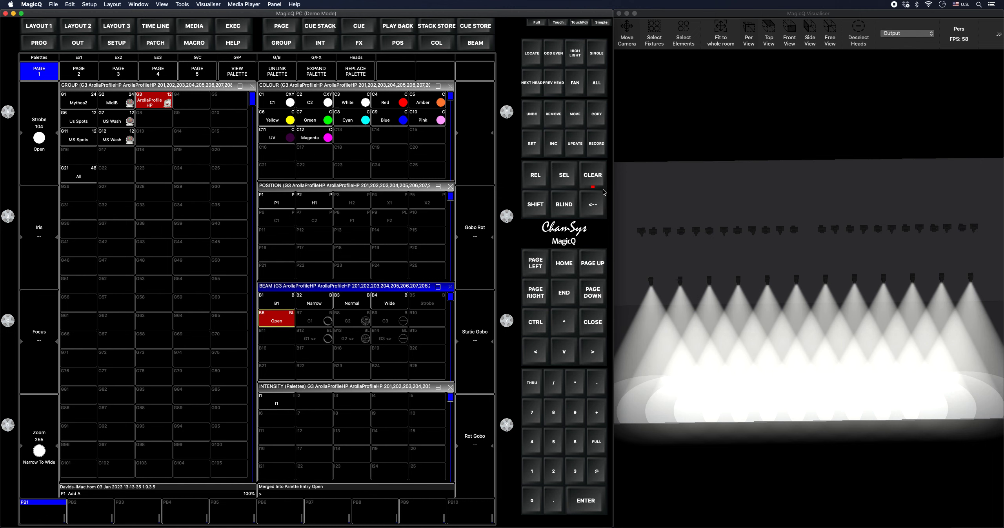
Step: Clear the programmer, bring the All group to full intensity, and record it as intensity palette I2 named 100
click(599, 183)
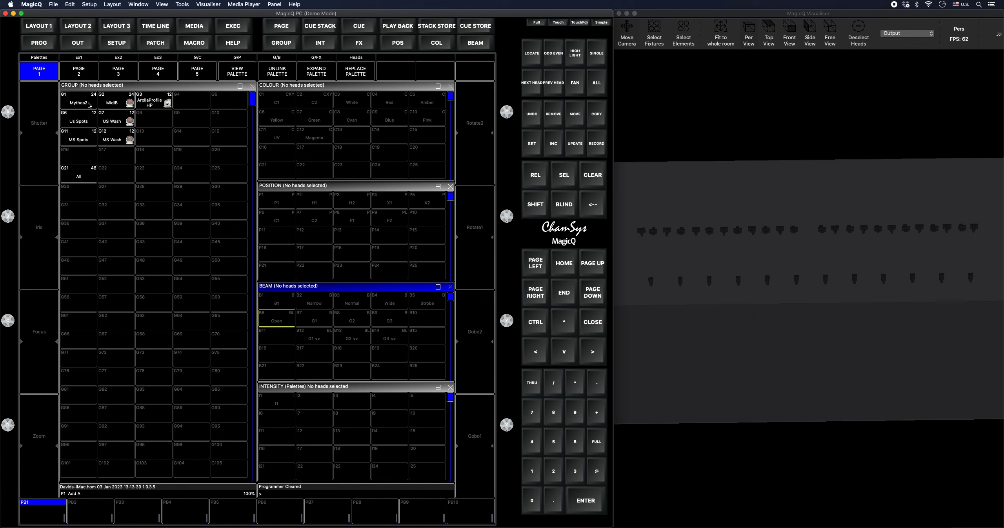
click(89, 180)
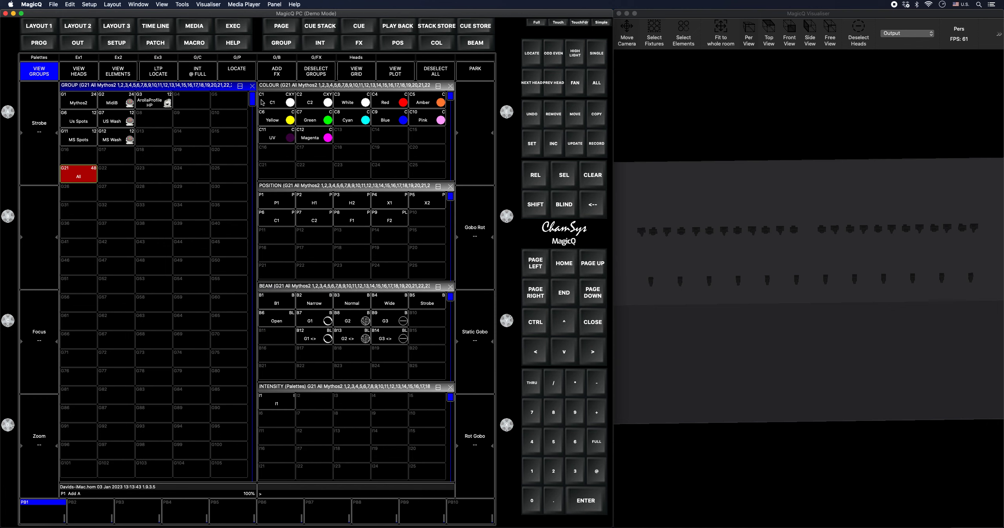
click(597, 471)
click(596, 442)
click(586, 501)
click(596, 144)
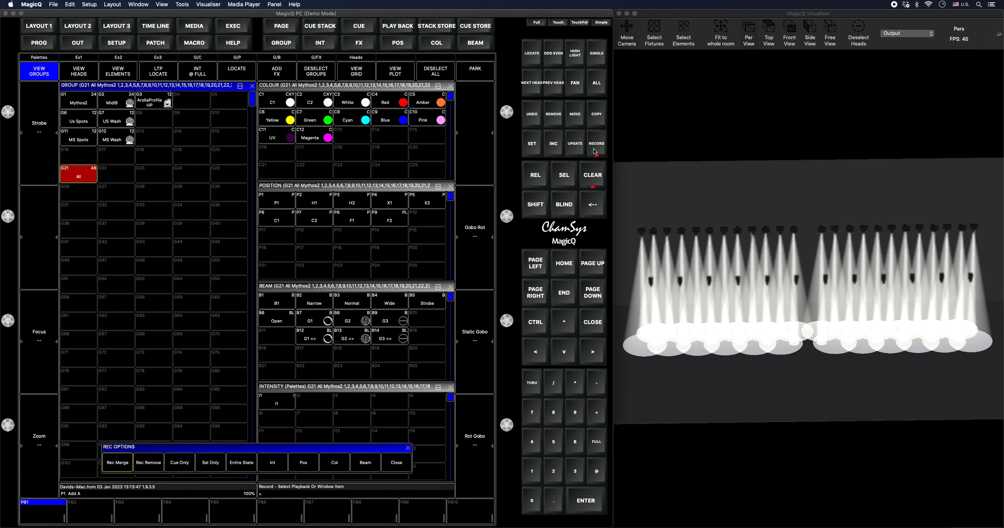
text(100)
click(326, 403)
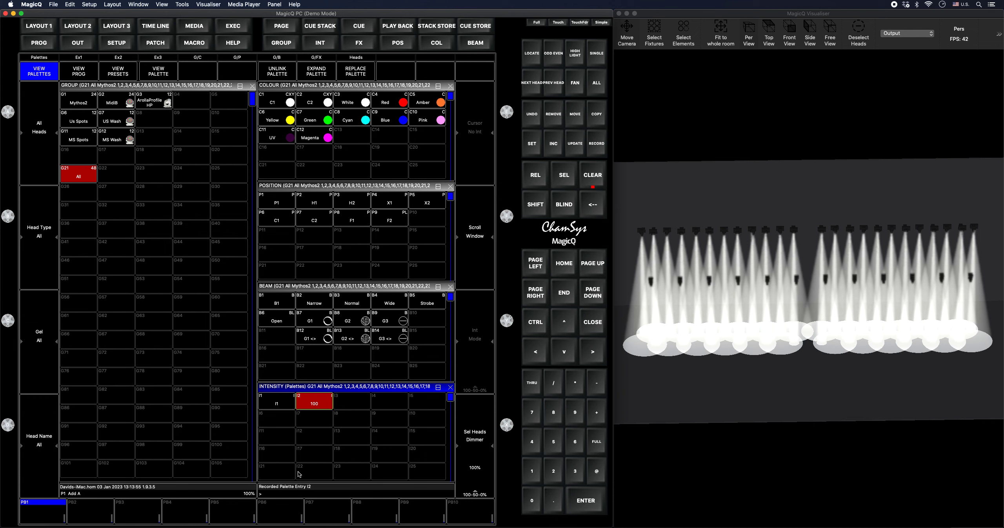
Step: Set the All group's intensity to 75% and record it as intensity palette I3 named 75
click(597, 473)
click(557, 445)
click(586, 498)
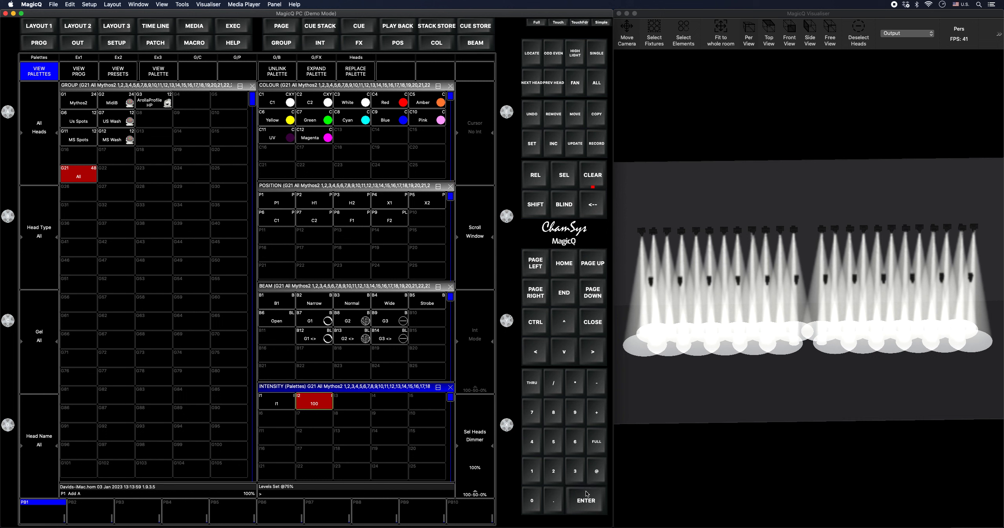
click(601, 150)
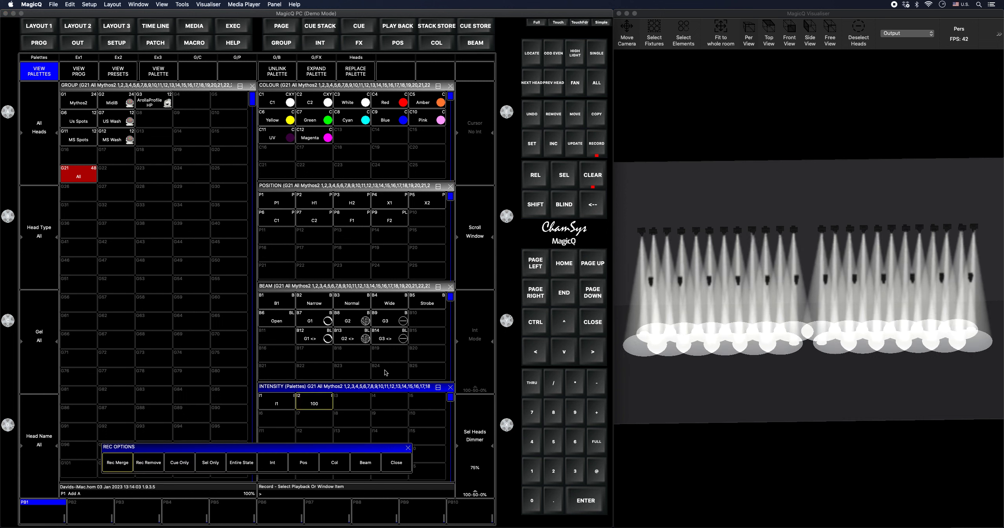
text(75)
click(344, 408)
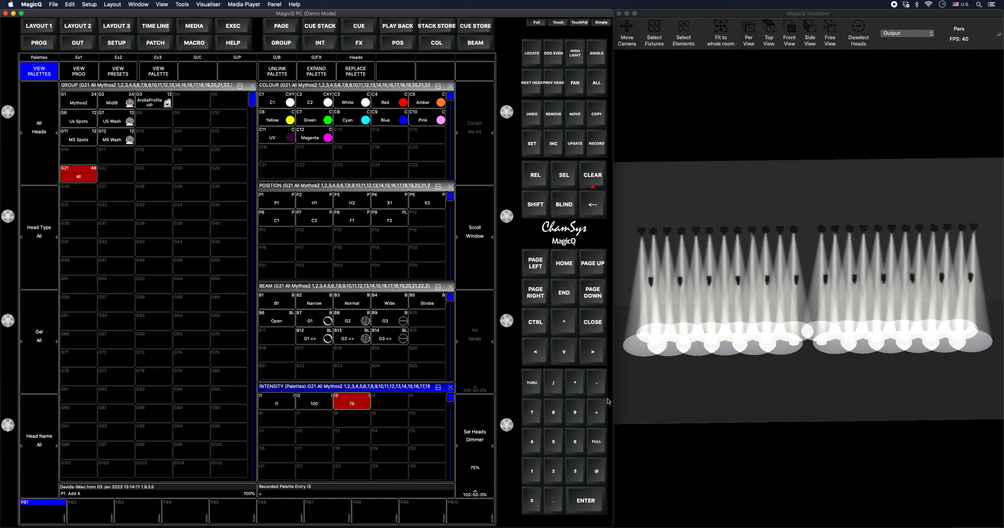
Step: Set the All group's intensity to 50% and record it as intensity palette I4 named 50
text(@5)
click(537, 504)
click(586, 501)
click(598, 145)
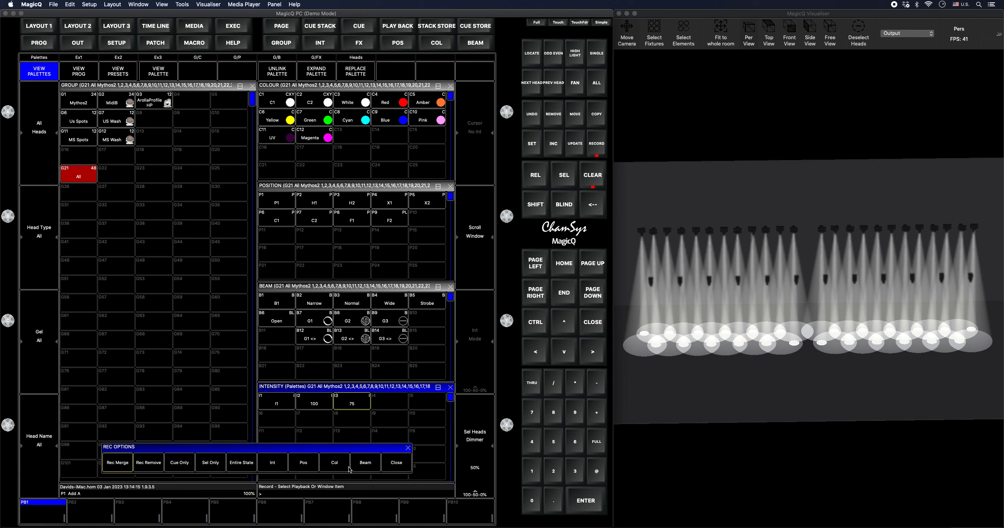
text(50)
click(393, 402)
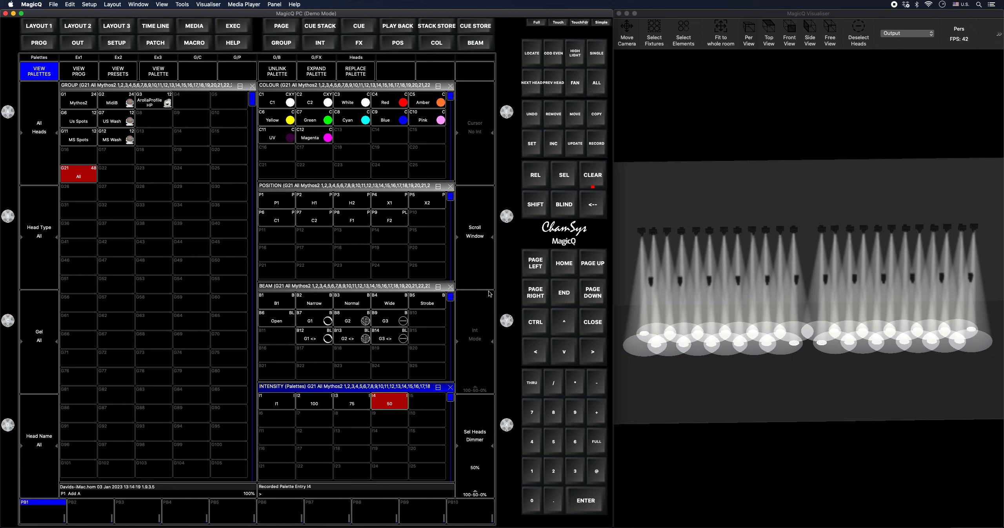
Step: Set the All group's intensity to 25% and record it as intensity palette I5 named 25
click(597, 470)
click(554, 471)
click(554, 441)
click(596, 144)
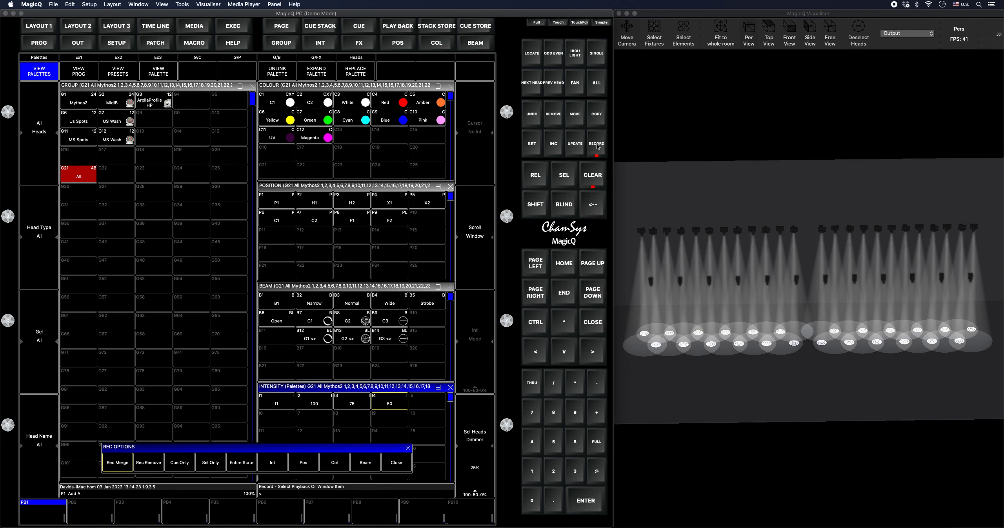
text(25)
click(432, 402)
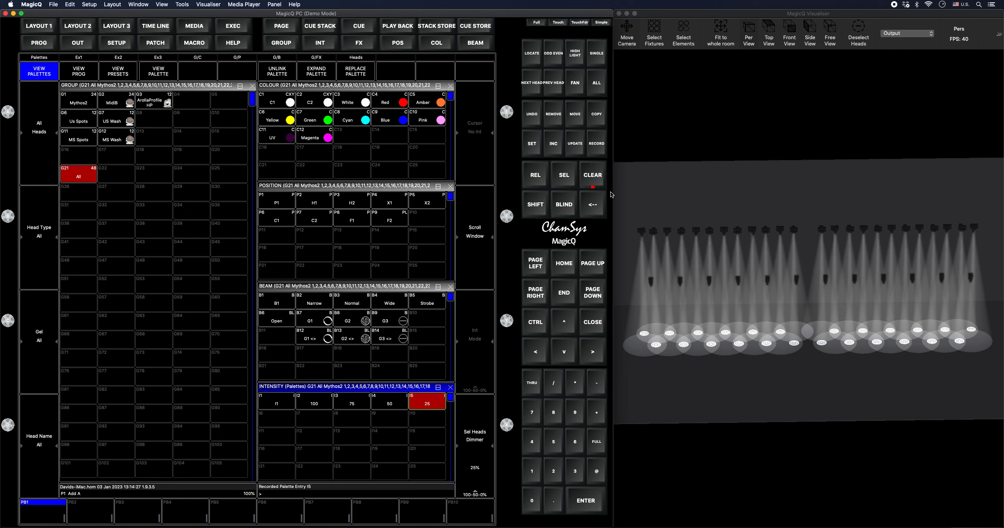
Step: Set the All group's intensity to 10% and record it as intensity palette I6 named 10
click(597, 471)
click(538, 491)
key(Return)
click(598, 153)
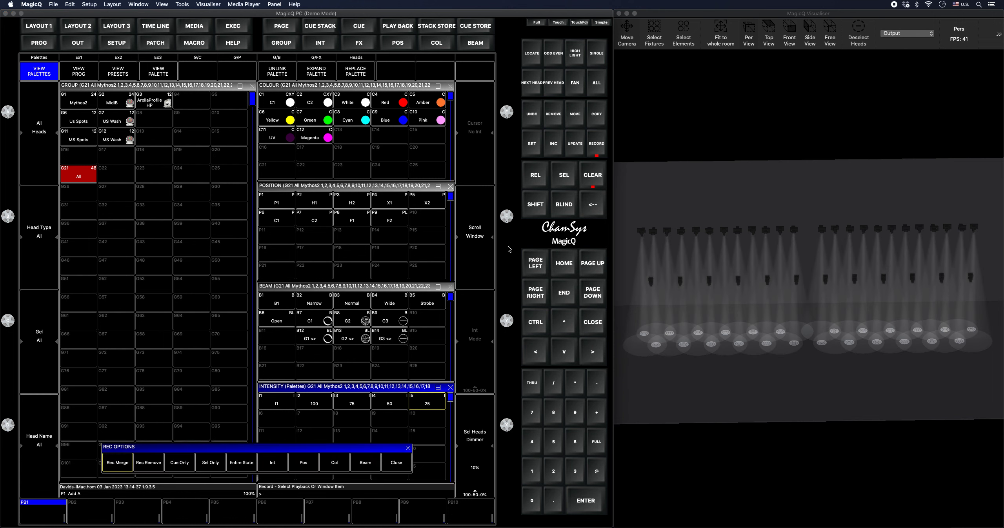
click(277, 425)
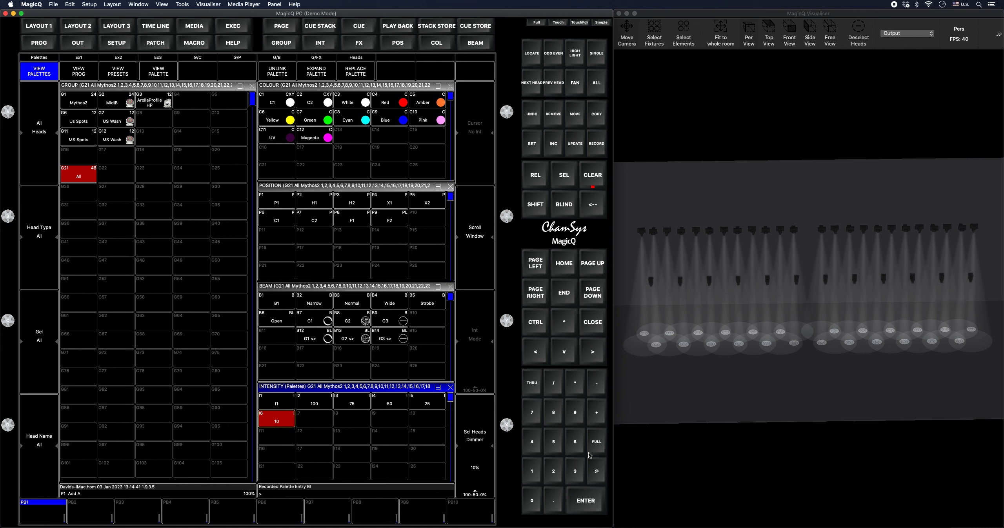
Step: Set the All group's intensity to 0%, record it as intensity palette I7 named 0, and clear the programmer
click(590, 475)
click(531, 500)
click(587, 498)
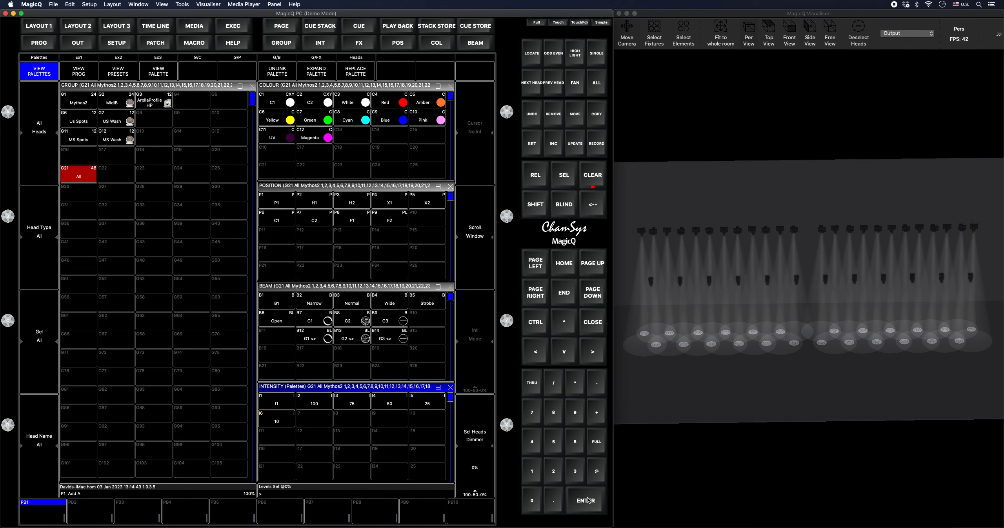
click(599, 146)
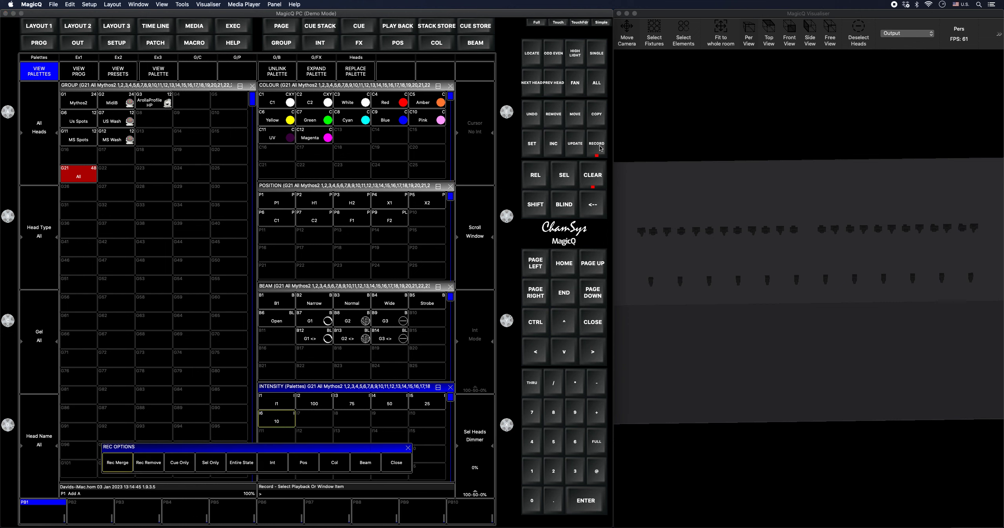
text(0)
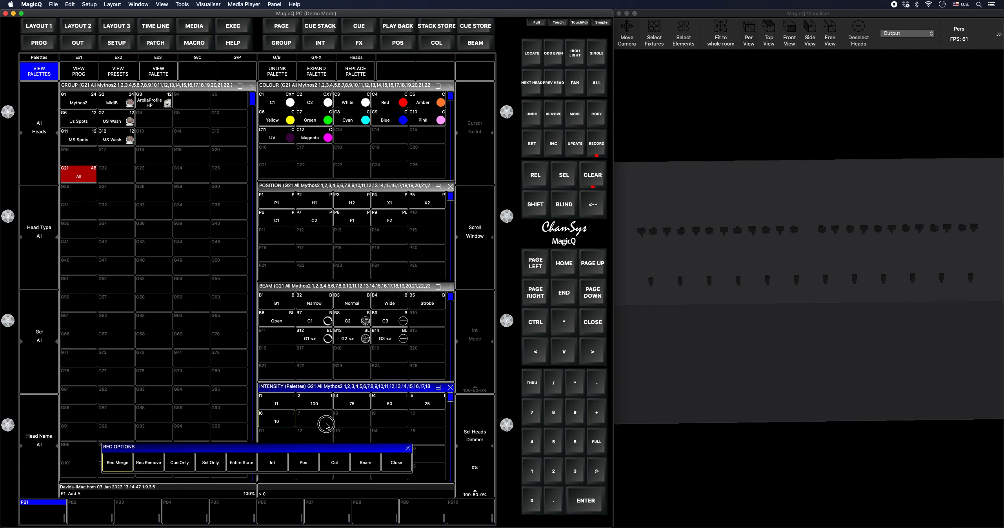
click(328, 423)
click(592, 175)
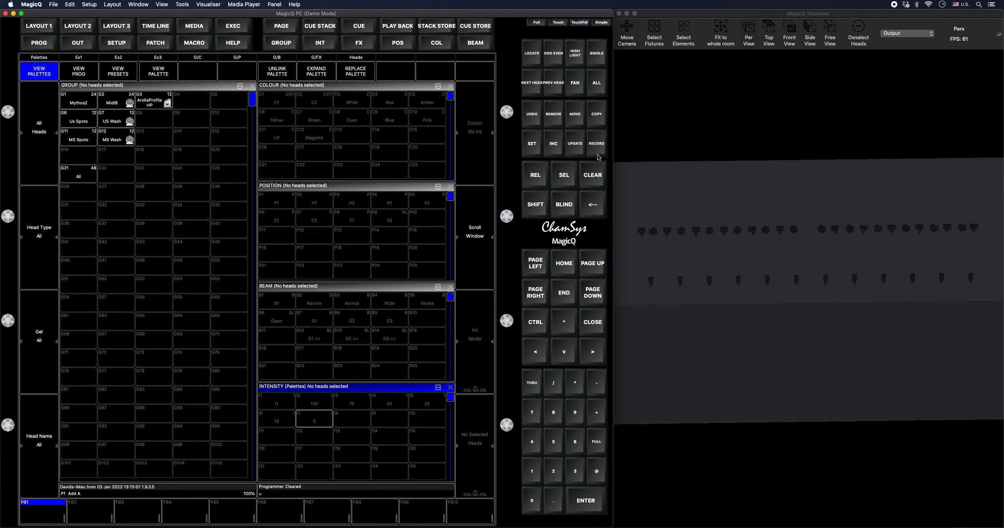
Step: Copy the Mythos2 group unlinked into the first cell (E1) of Execute page 2
click(596, 115)
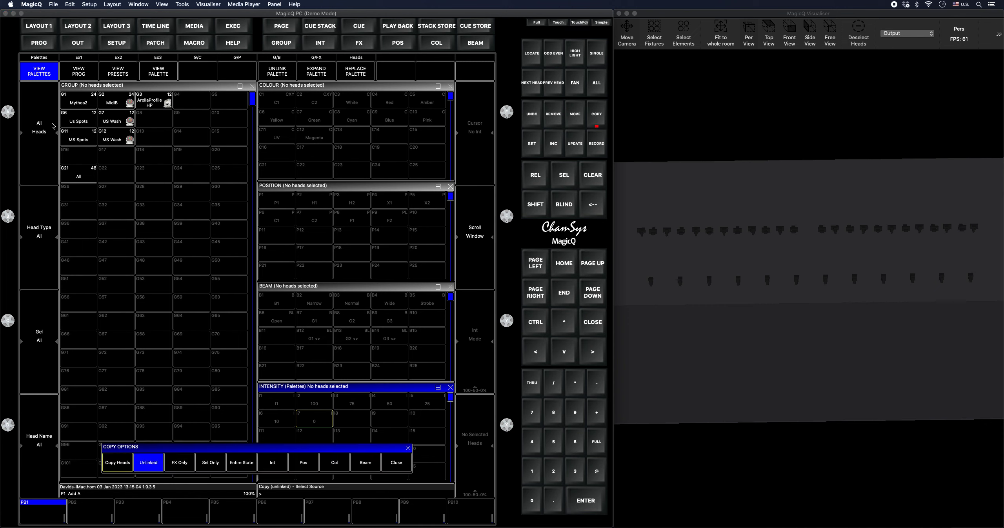
click(83, 101)
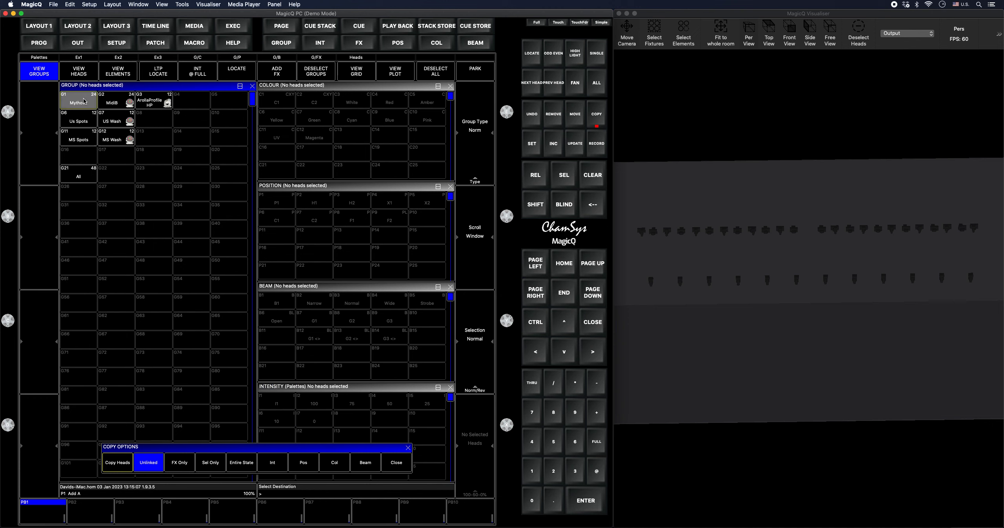
click(116, 60)
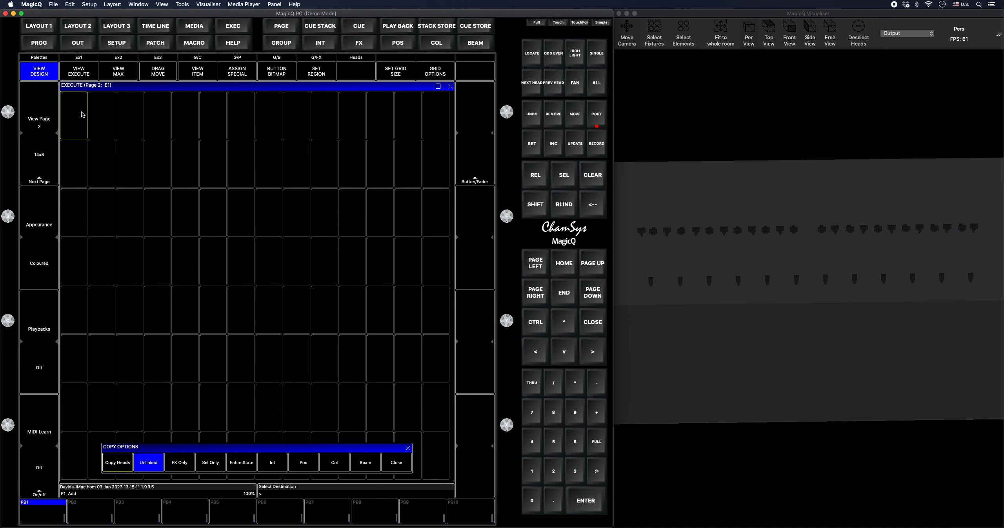
click(81, 115)
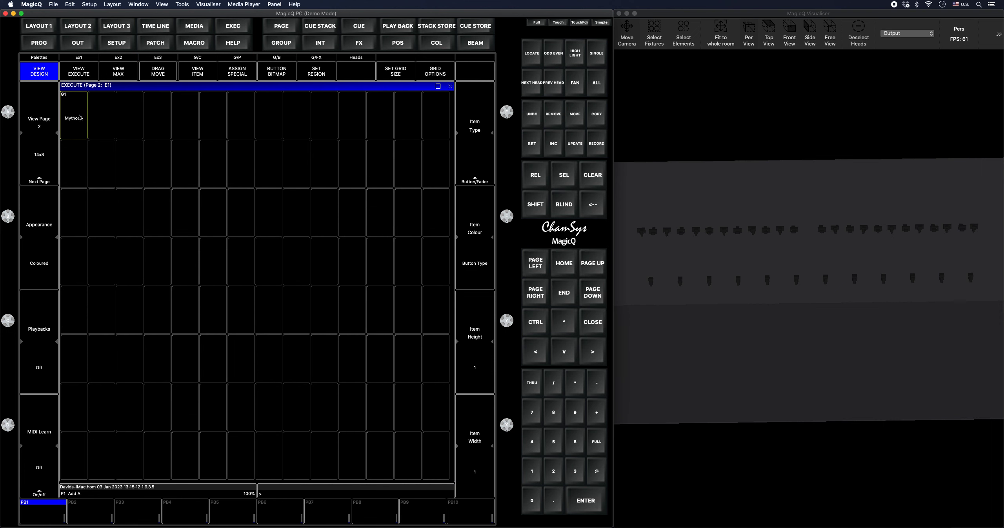
Step: Copy the MidiB group unlinked into cell E29 of Execute page 2, the first cell of the third row
click(54, 59)
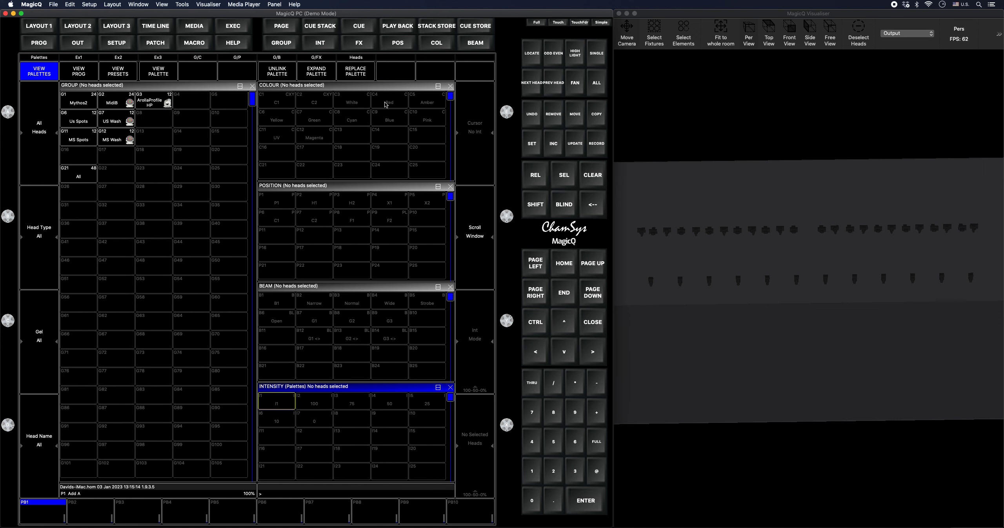
click(596, 115)
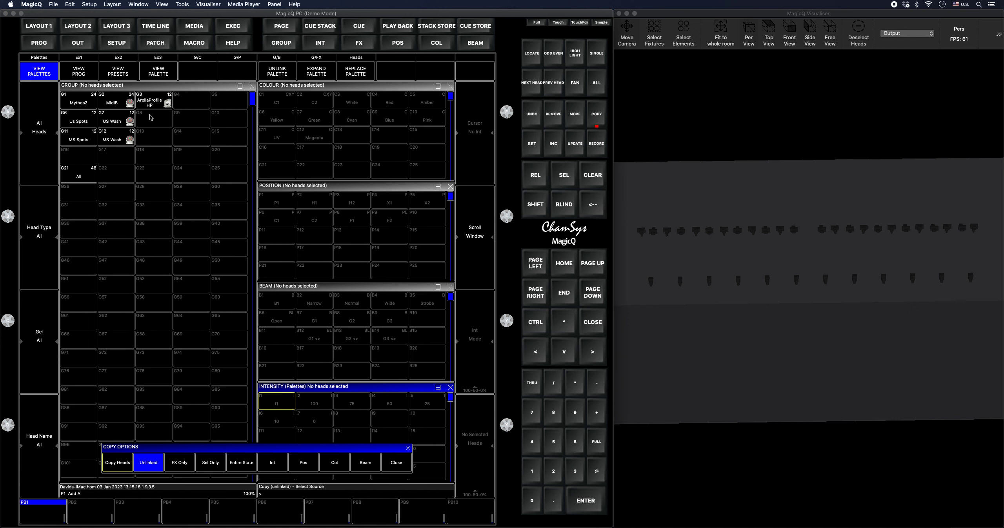
click(122, 104)
click(116, 59)
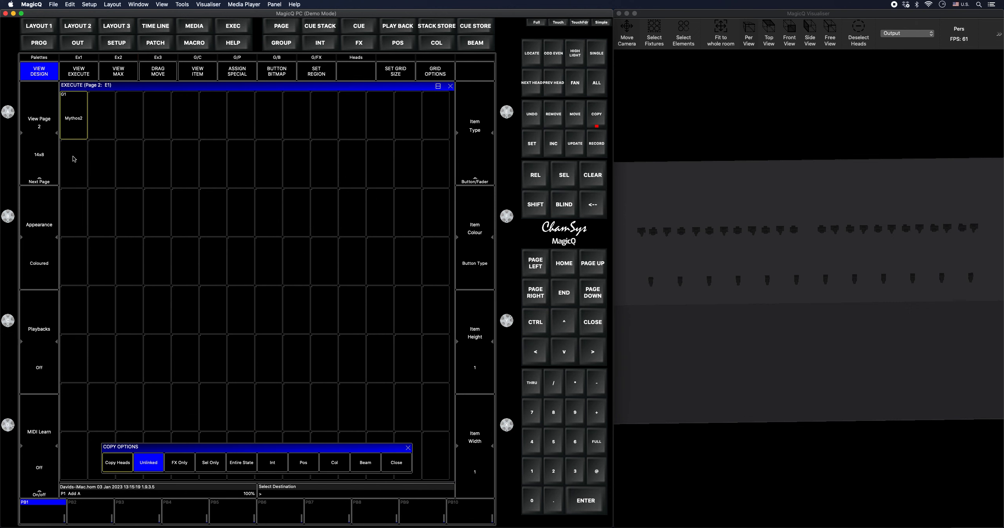
click(72, 212)
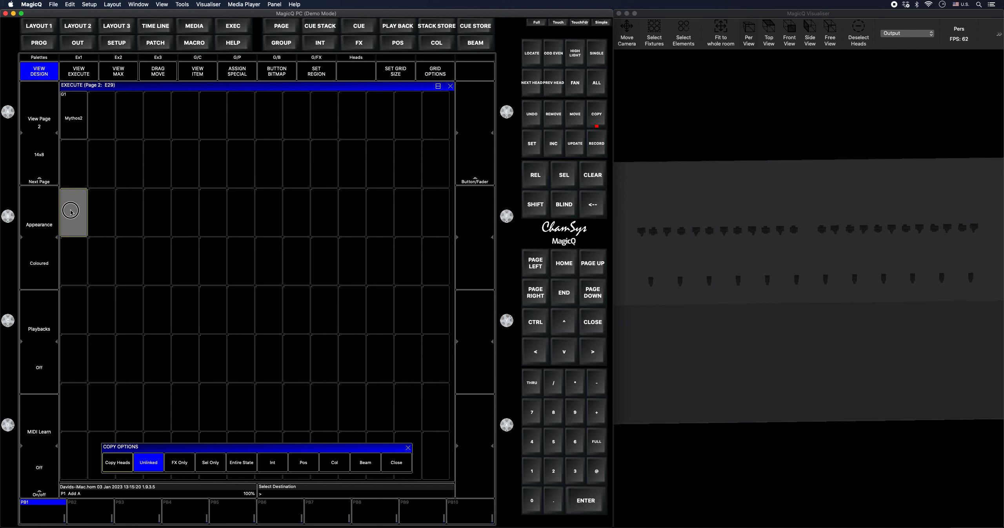
Step: Copy the AroliaProfileHP group unlinked into cell E57 of Execute page 2, the first cell of the fifth row
click(39, 57)
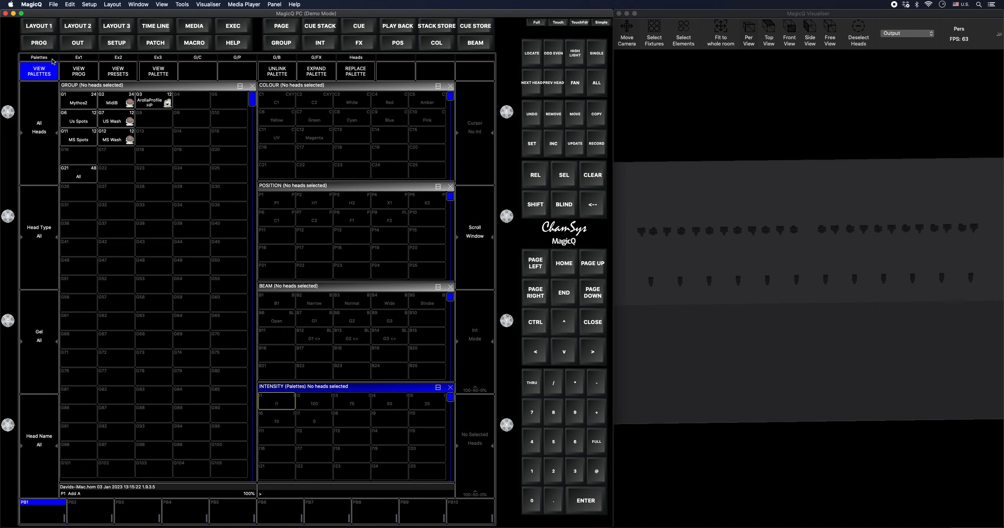
click(597, 113)
click(162, 103)
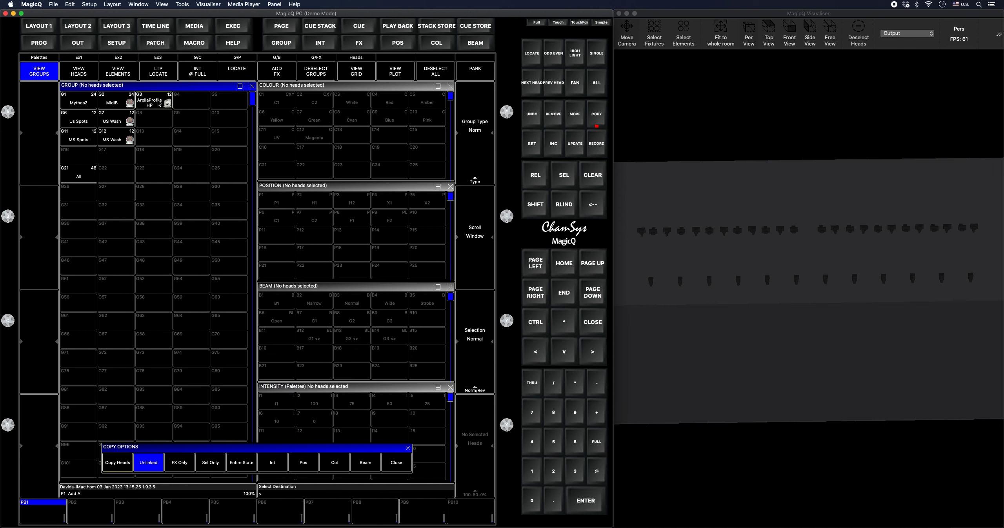
click(124, 58)
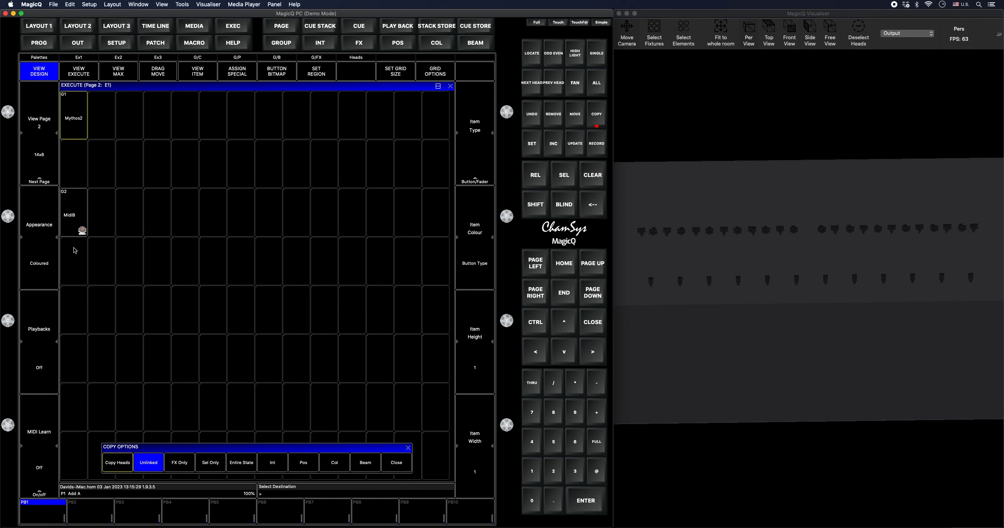
click(75, 300)
Step: Copy the All group unlinked into cell E71 of Execute page 2, directly below the AroliaProfileHP group
click(41, 57)
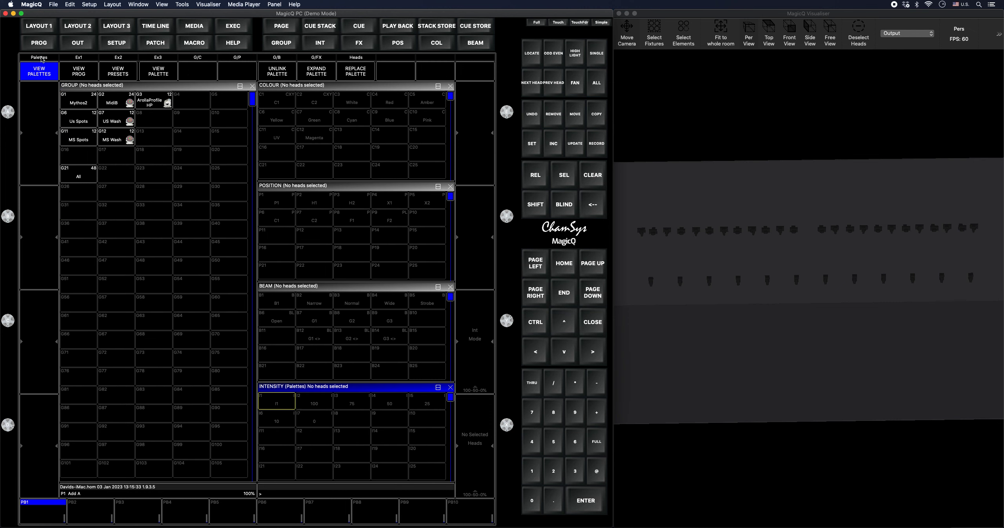
click(597, 114)
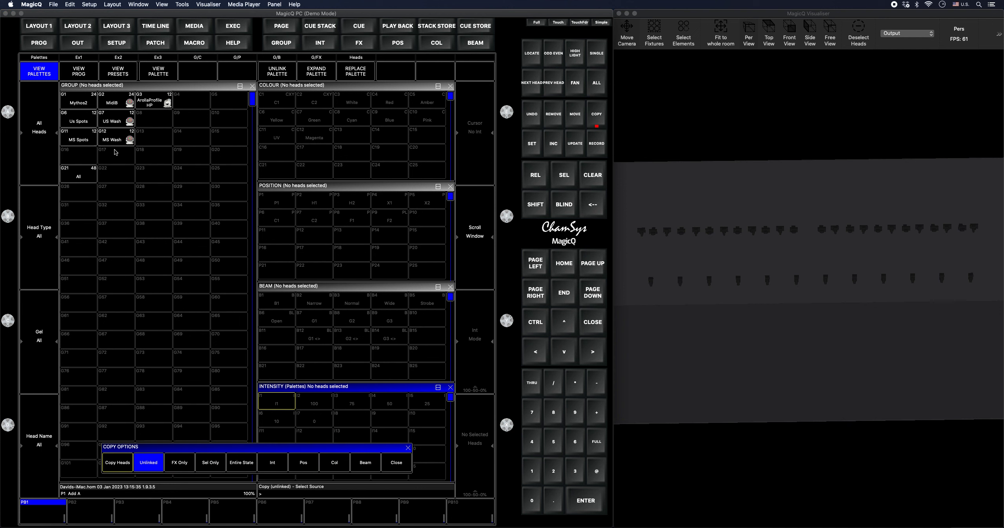
click(84, 175)
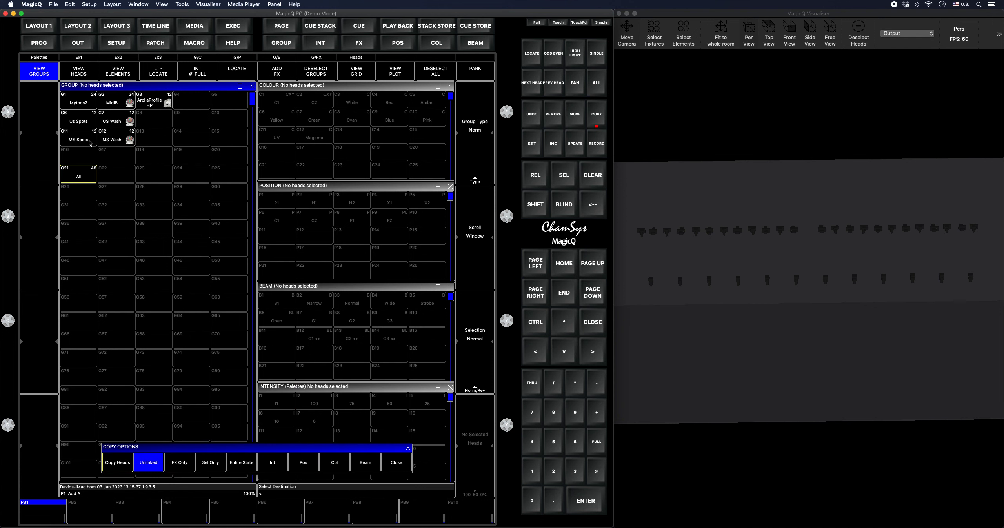
click(116, 57)
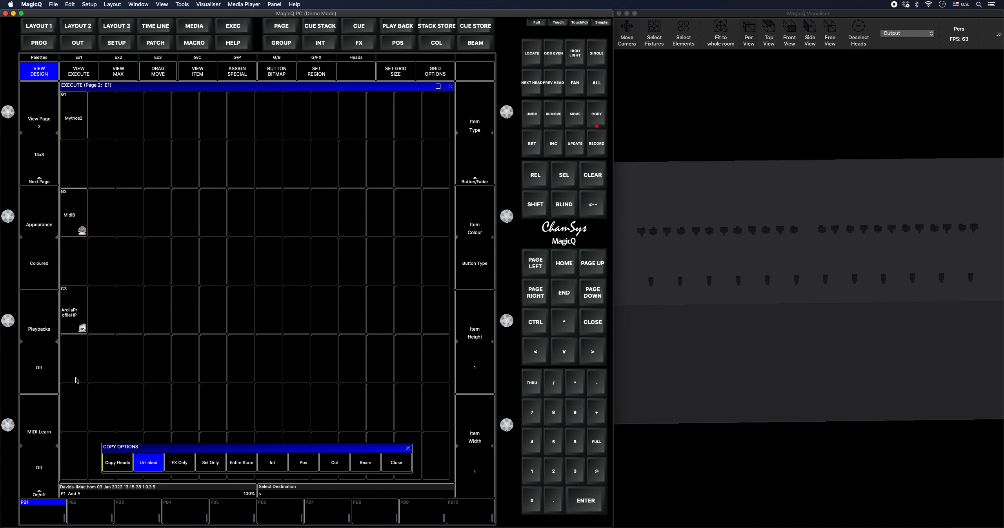
click(76, 354)
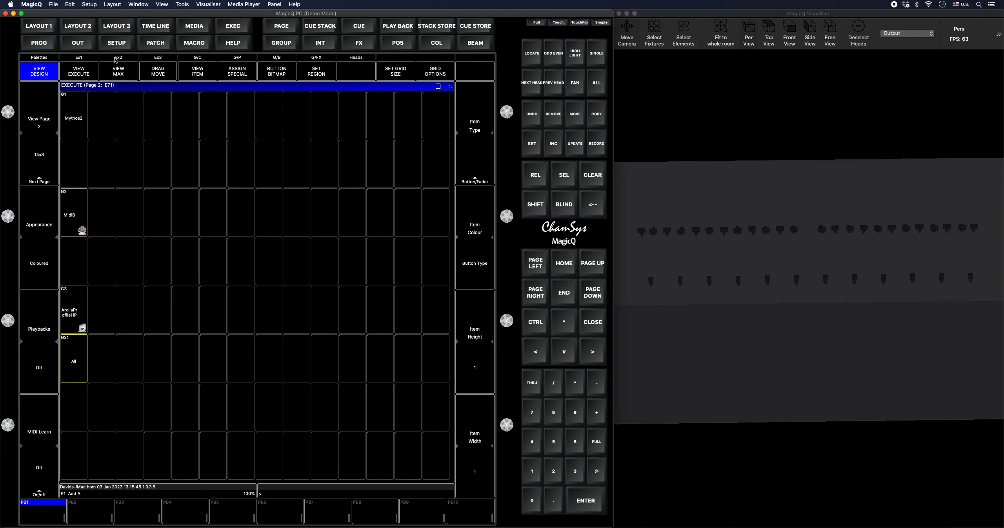
Step: Copy colour palette C1 into cell E2 of Execute page 2, beside Mythos2, and set its item type to Soft (Link)
click(47, 59)
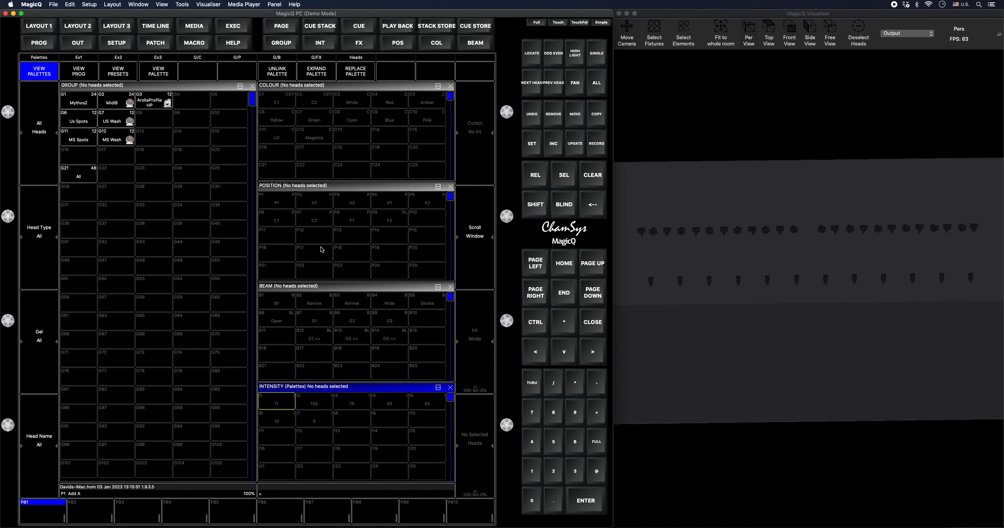
click(596, 115)
click(291, 105)
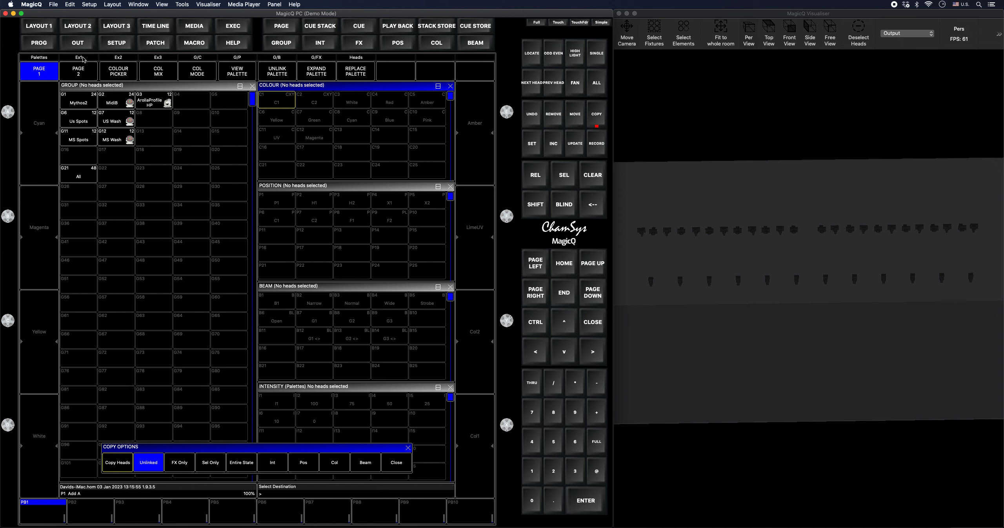
click(119, 58)
click(101, 114)
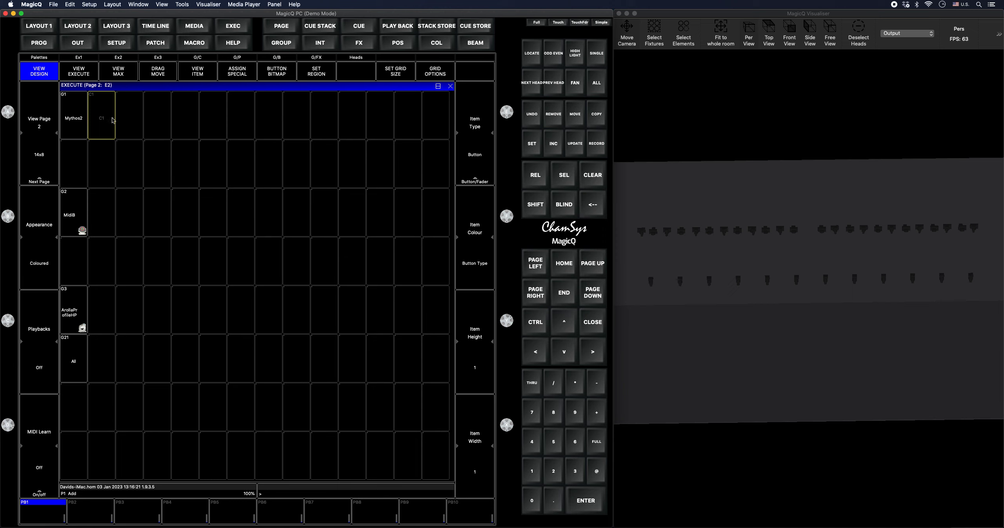
click(486, 174)
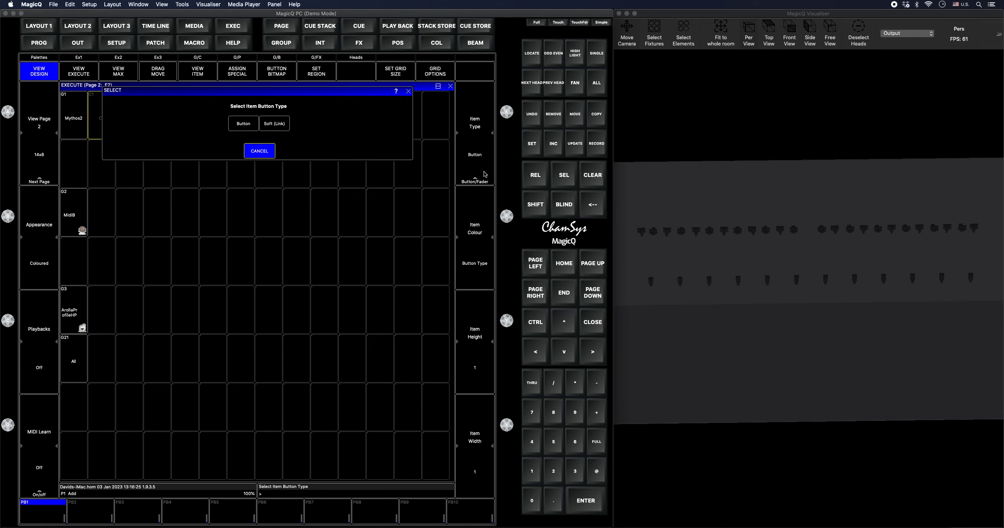
click(276, 126)
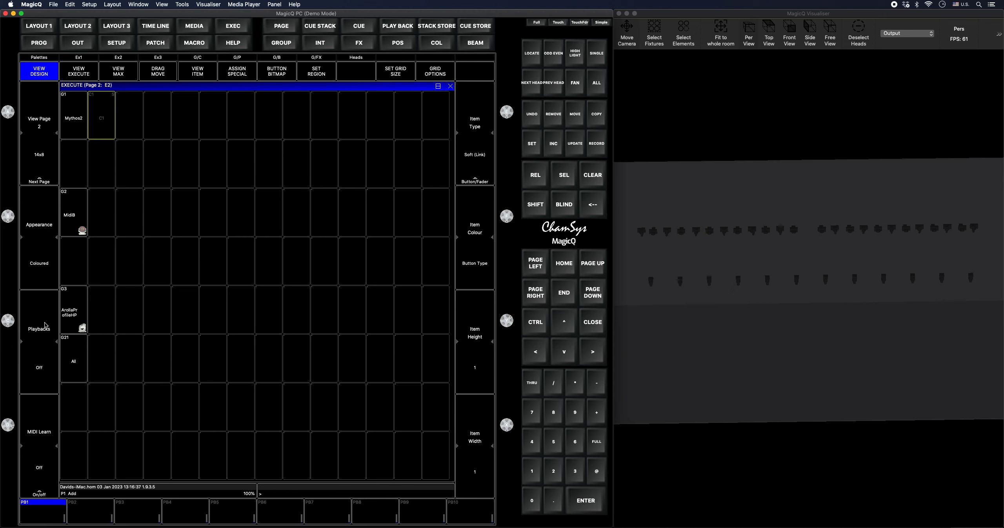
Step: Copy the soft-linked C1 item into cells E30, E58 and E72, beside the MidiB, AroliaProfileHP and All groups
click(235, 29)
click(597, 113)
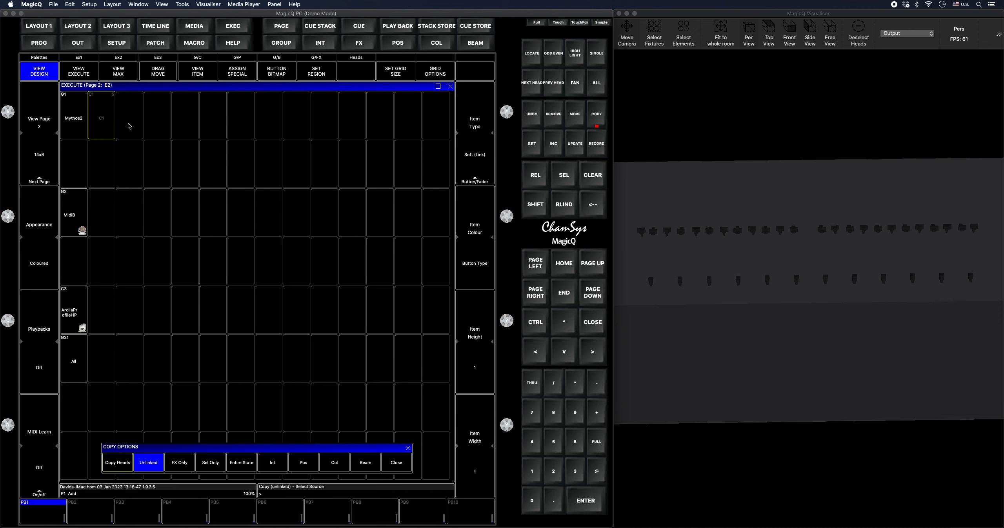
click(101, 216)
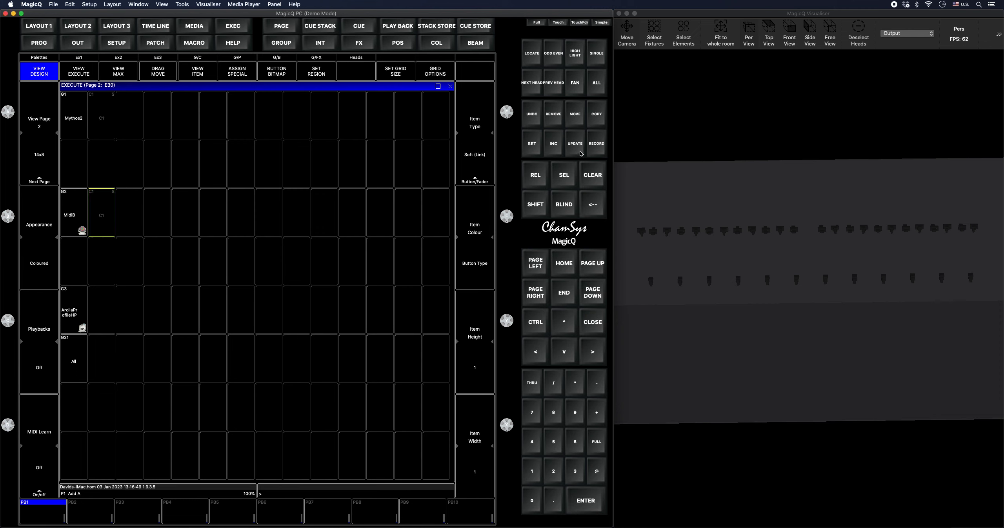
click(597, 113)
click(101, 215)
click(102, 310)
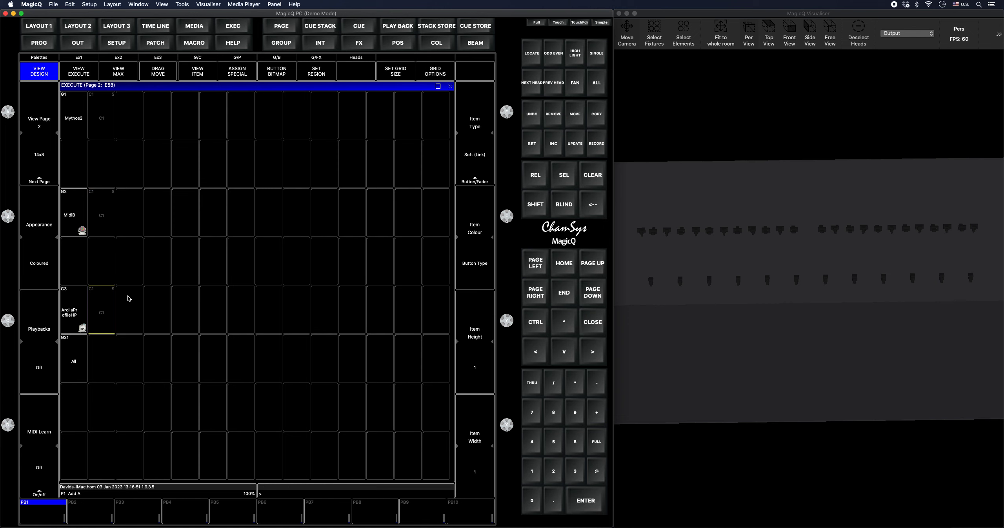
click(596, 114)
click(101, 310)
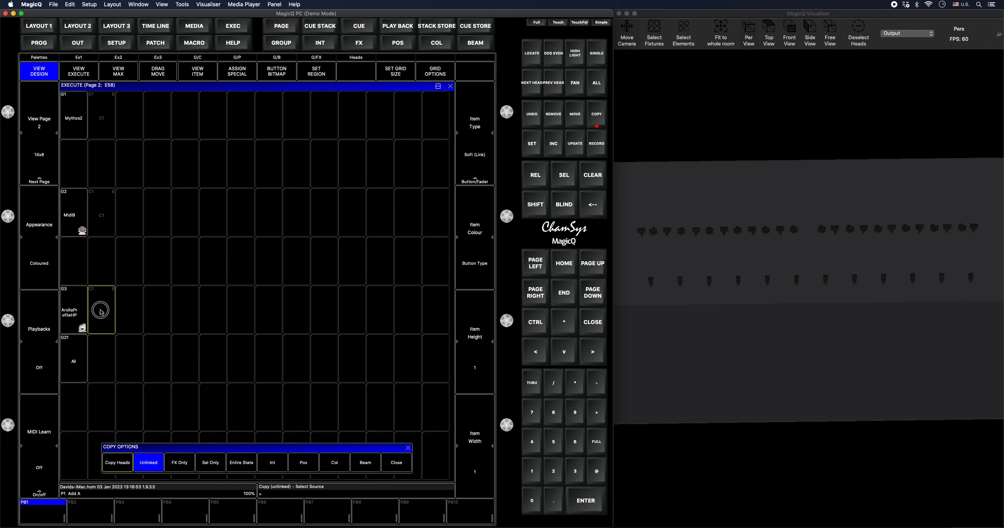
click(101, 363)
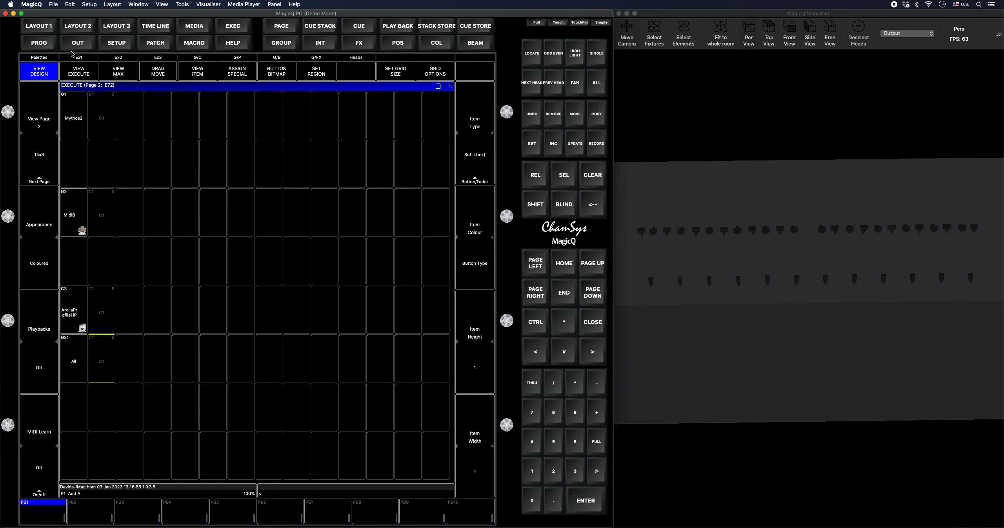
click(50, 58)
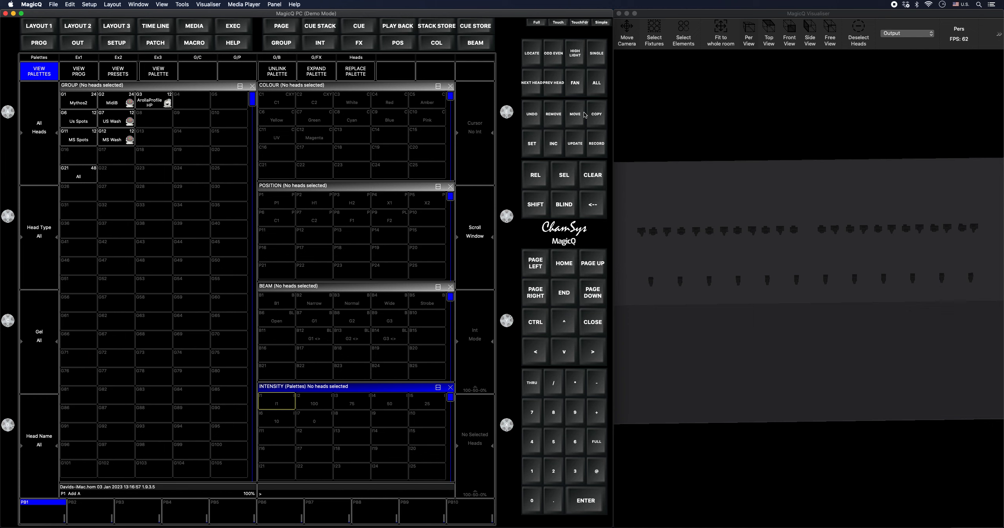
click(597, 115)
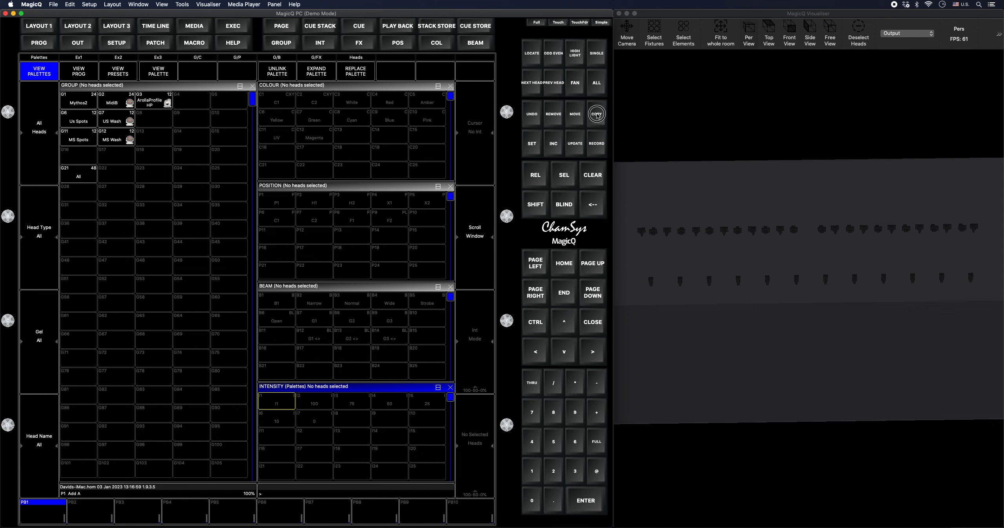
click(320, 103)
drag(321, 103, 320, 134)
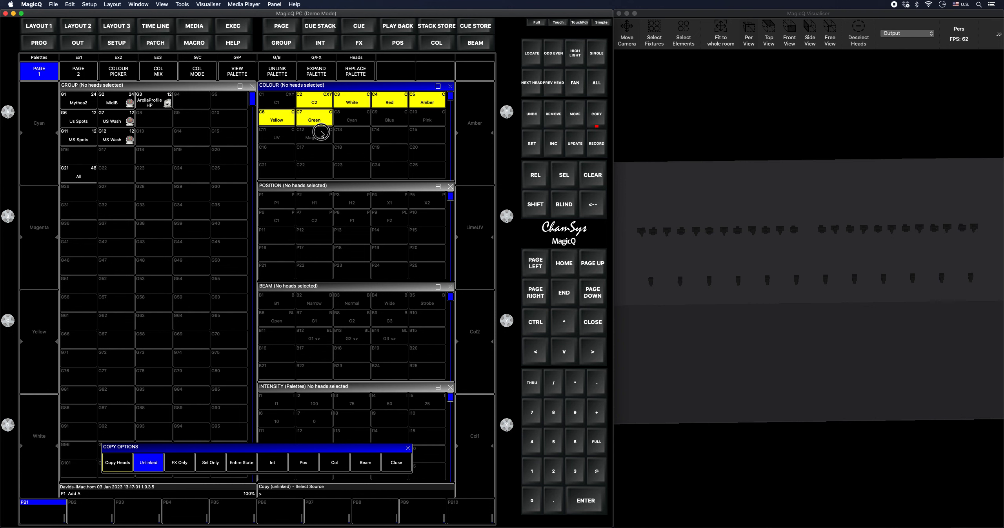
click(119, 58)
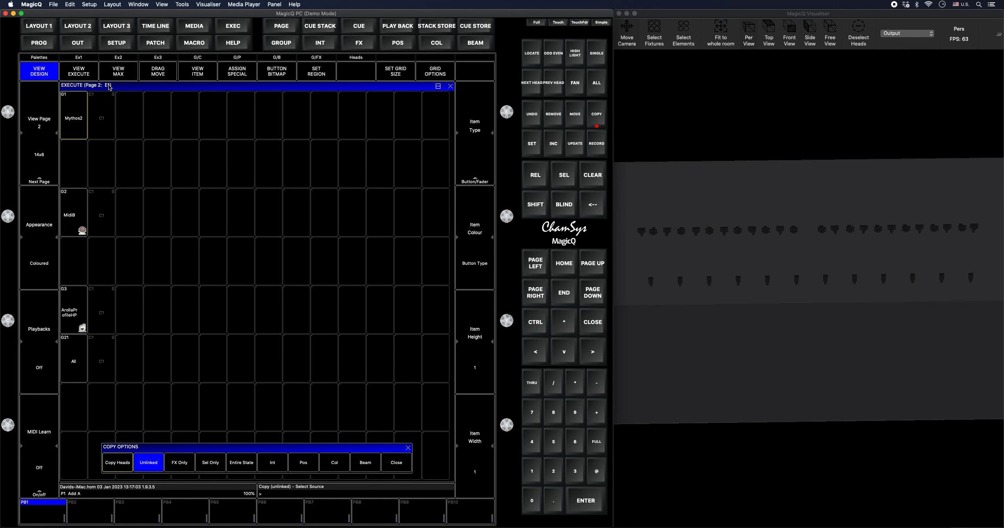
click(105, 170)
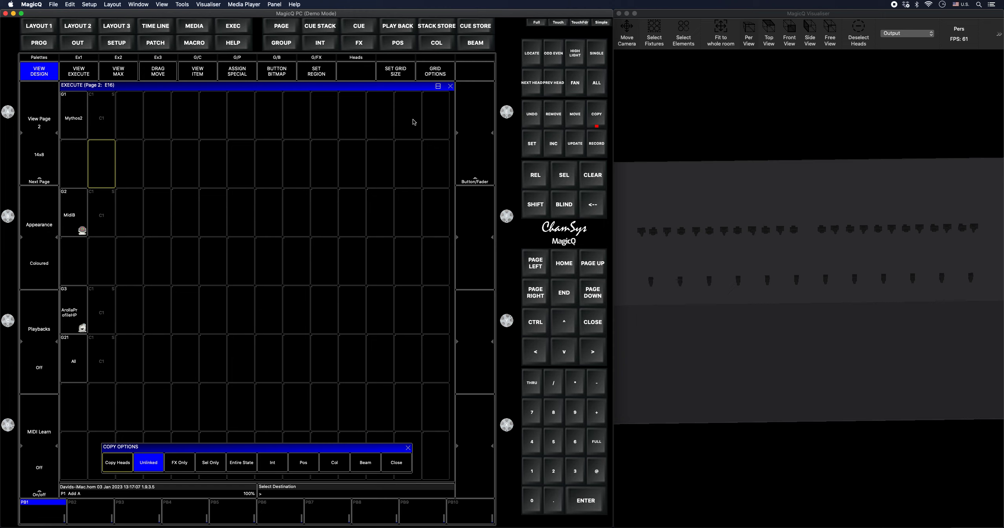
click(592, 175)
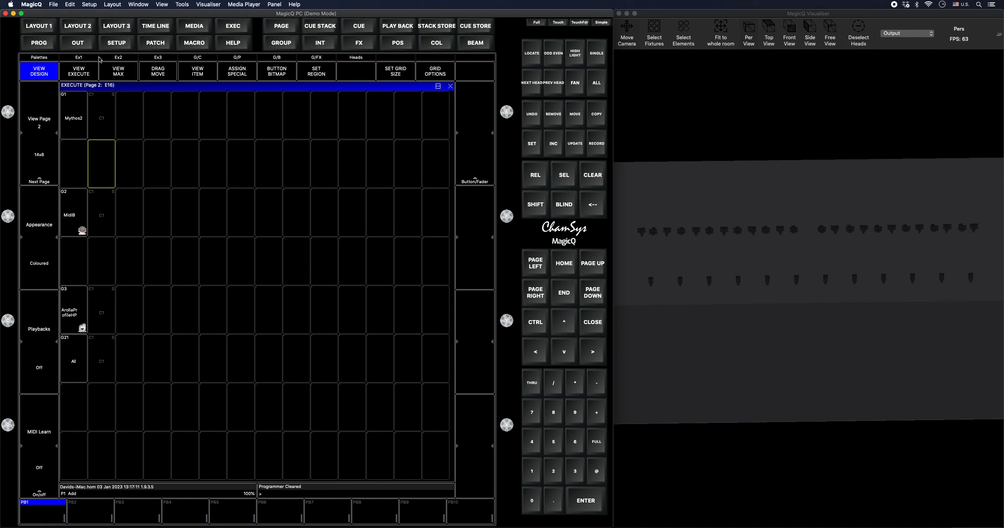
Step: Copy colour palettes C2 to C12 into the second row of Execute page 2 from cell E16, and make the C2 item Soft (Link)
click(46, 58)
drag(312, 103, 319, 134)
click(600, 116)
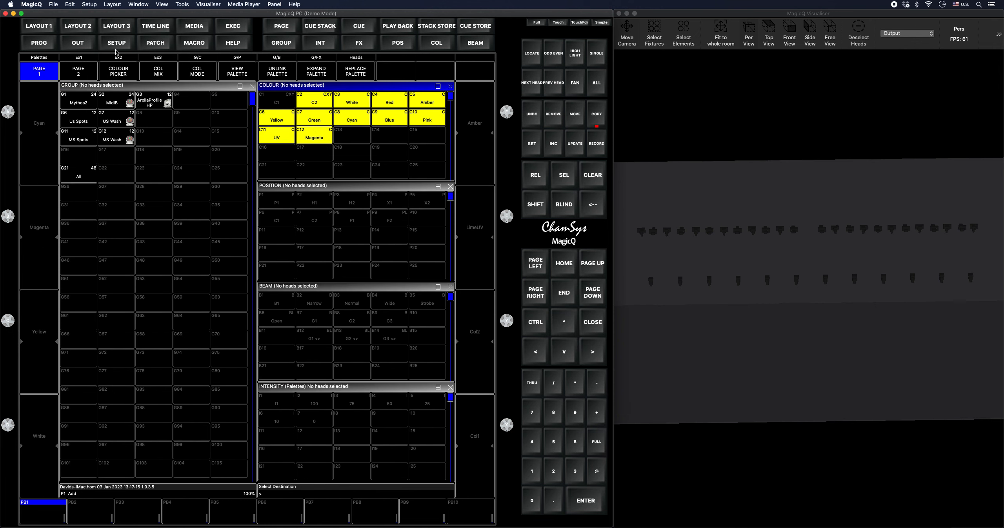
click(118, 58)
click(108, 164)
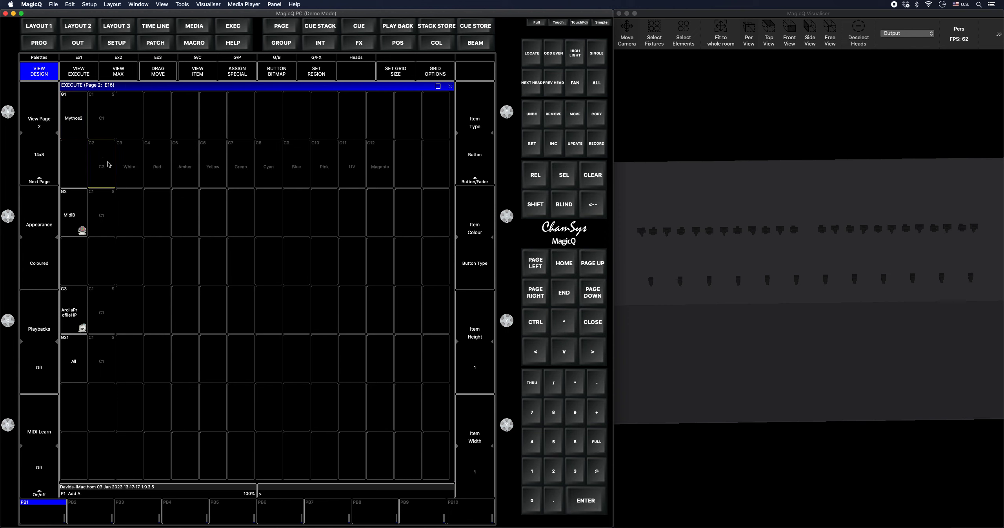
click(478, 174)
click(282, 129)
Step: Duplicate the Mythos2 group into cell E15 and the MidiB group into cell E43, each directly below its original
click(598, 115)
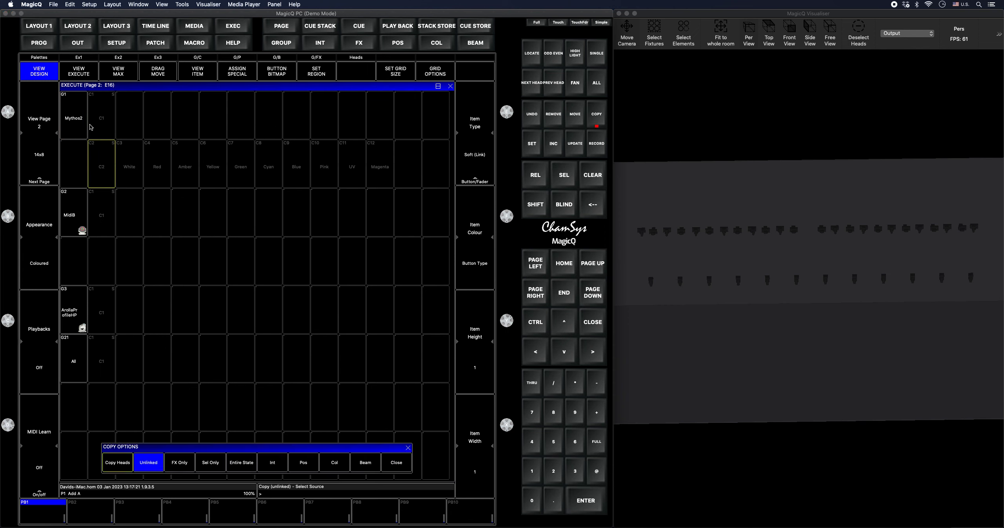
click(73, 117)
click(73, 165)
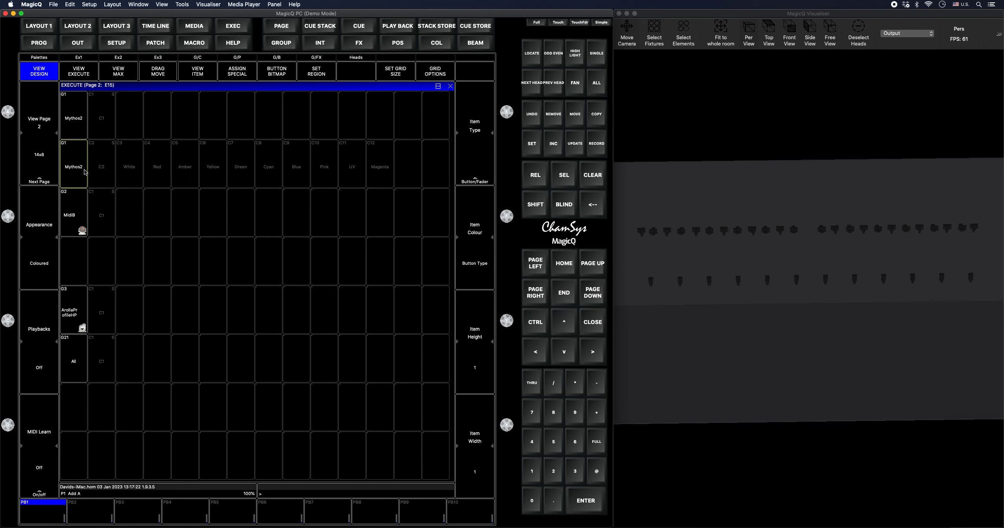
click(597, 115)
click(74, 214)
click(69, 249)
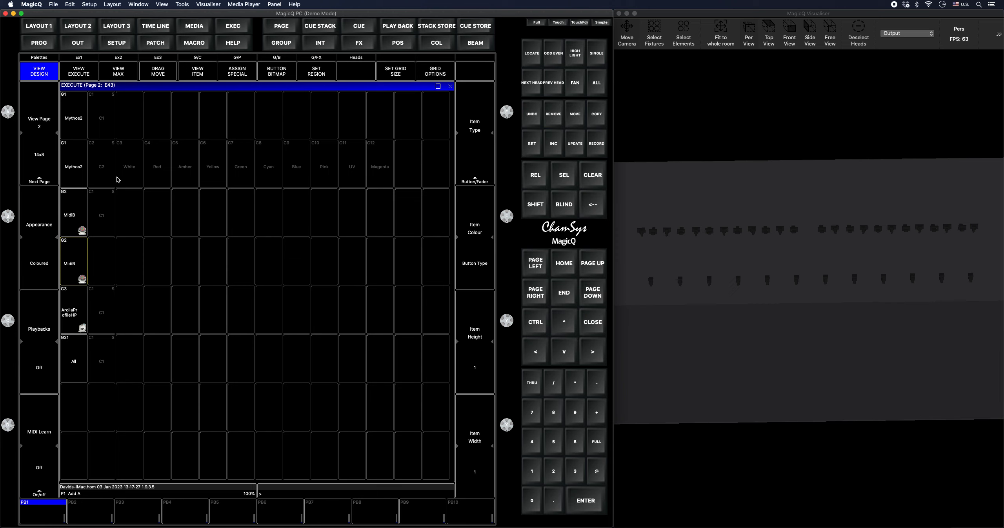
Step: Copy the second row's colour items C2 to C12 into the fourth row from cell E44, beside the second MidiB group
key(Right)
key(Up)
key(Up)
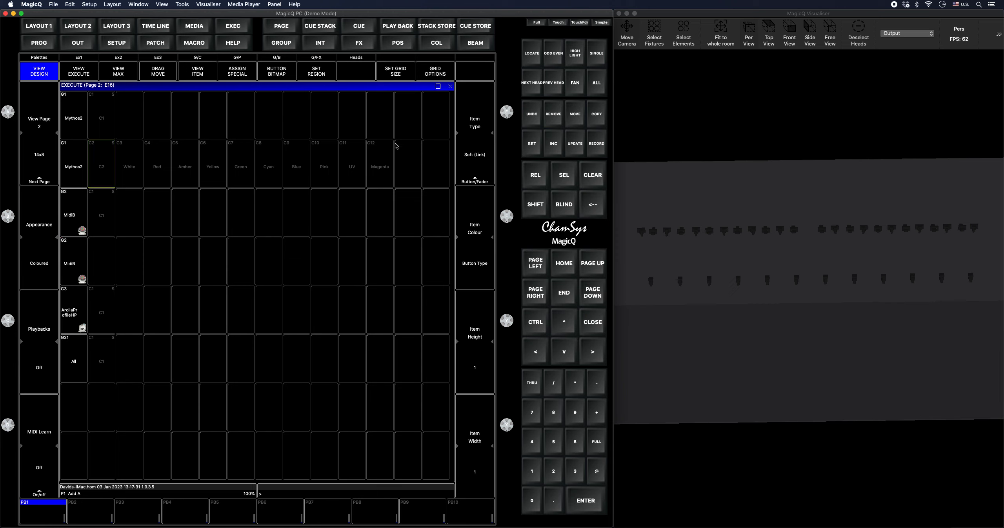
drag(136, 166, 324, 164)
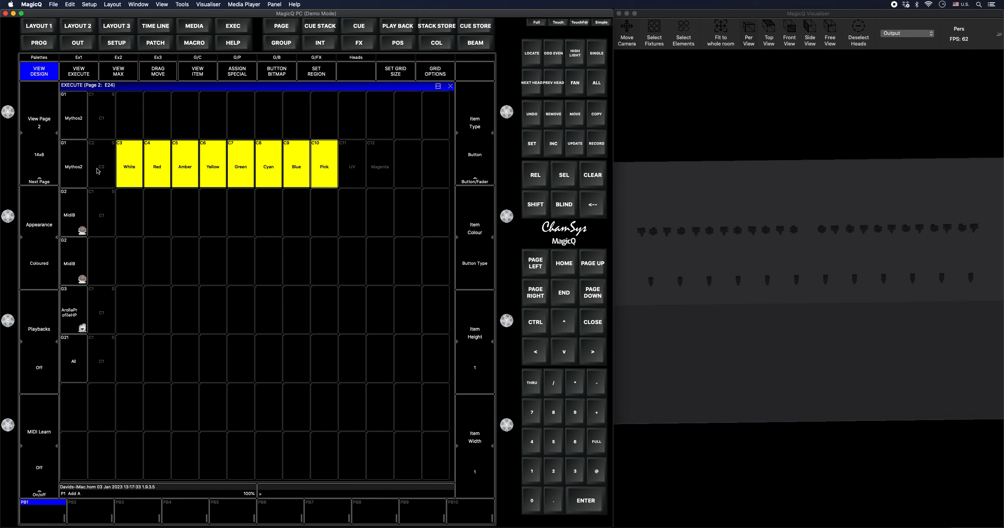
drag(98, 171, 377, 165)
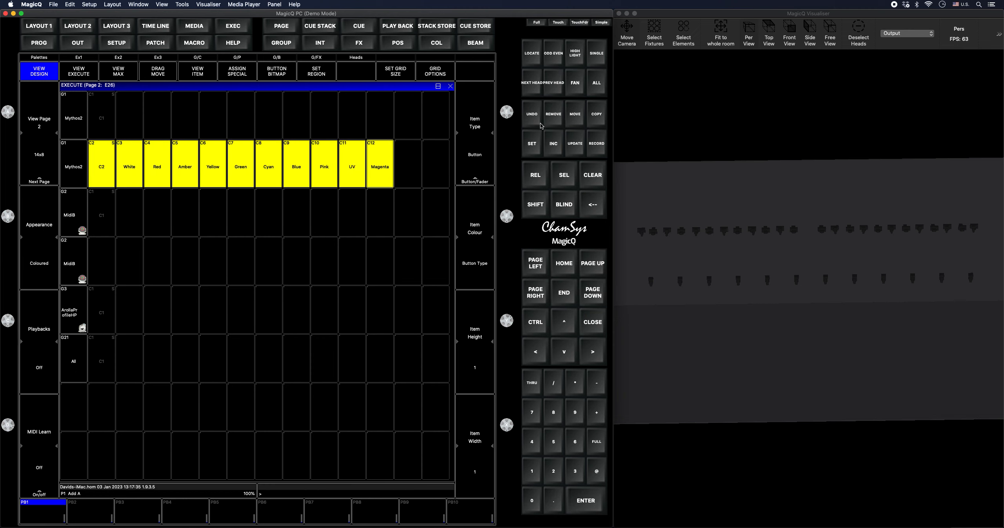
click(597, 120)
click(109, 264)
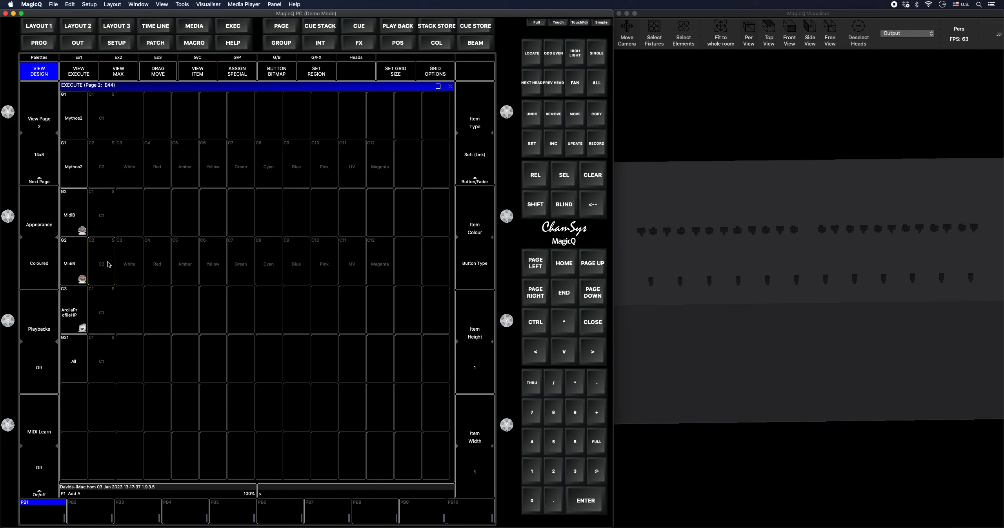
Step: Copy the second row's colour items White to Magenta into the first row, starting at cell E3
drag(133, 166, 390, 170)
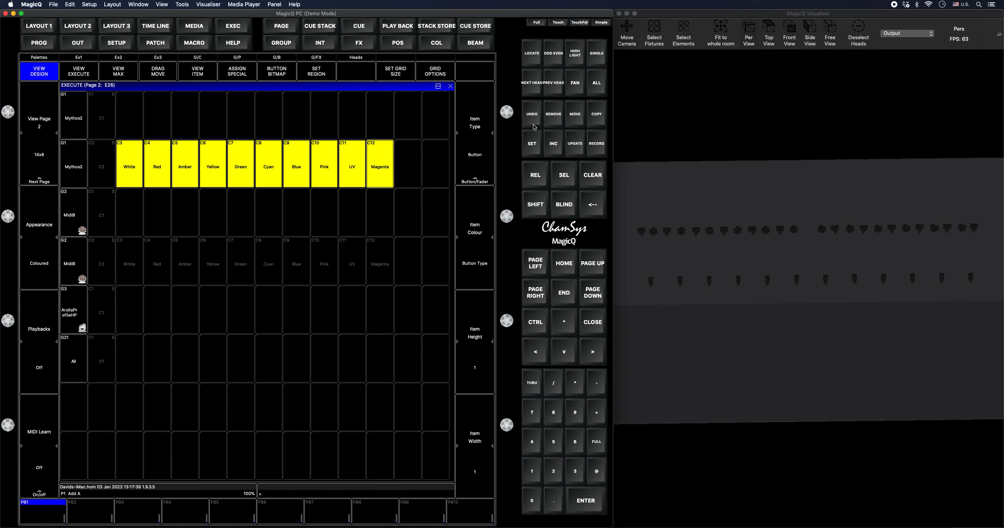
click(597, 117)
click(134, 125)
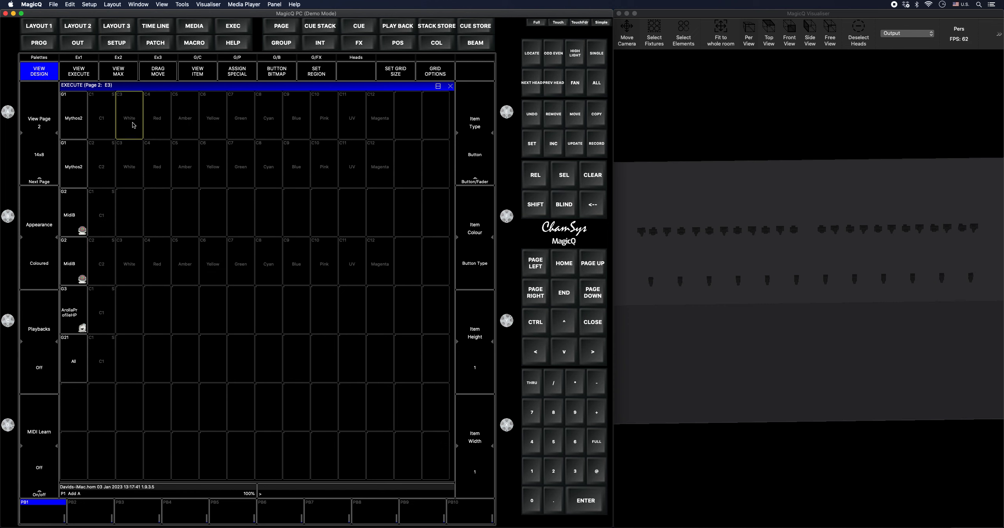
Step: Copy the second row's White to Magenta items to cell E31, and those of both MidiB rows to the fifth and sixth rows from E59
drag(133, 168, 374, 174)
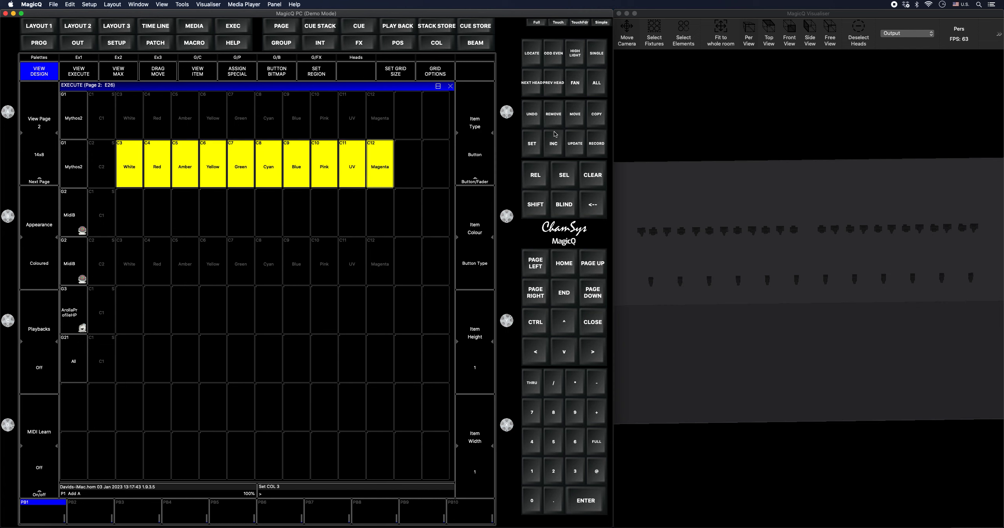
click(598, 118)
click(138, 215)
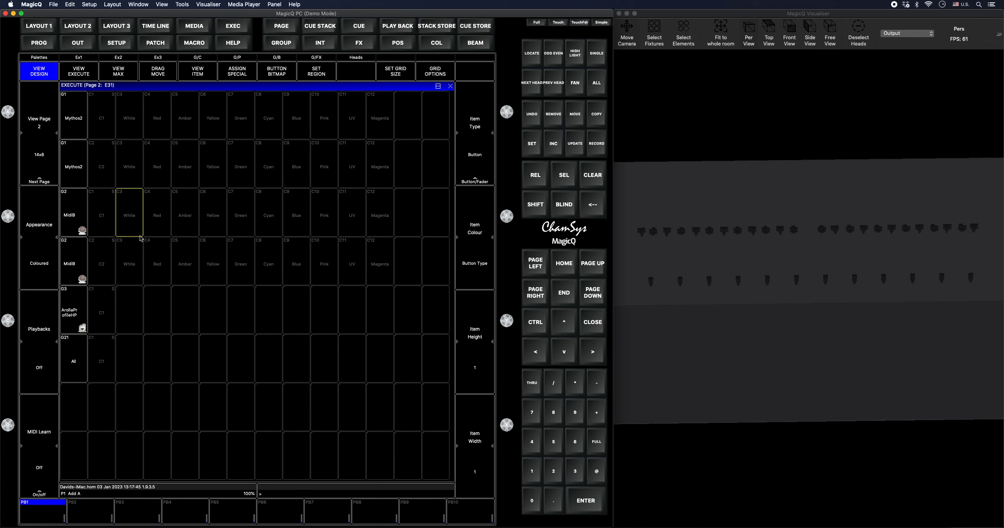
drag(138, 215, 376, 257)
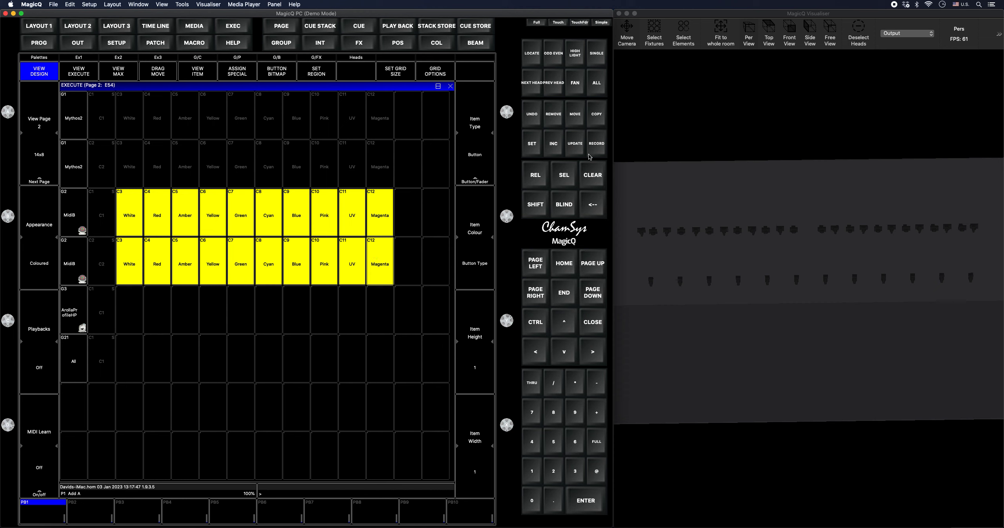
click(598, 117)
click(132, 328)
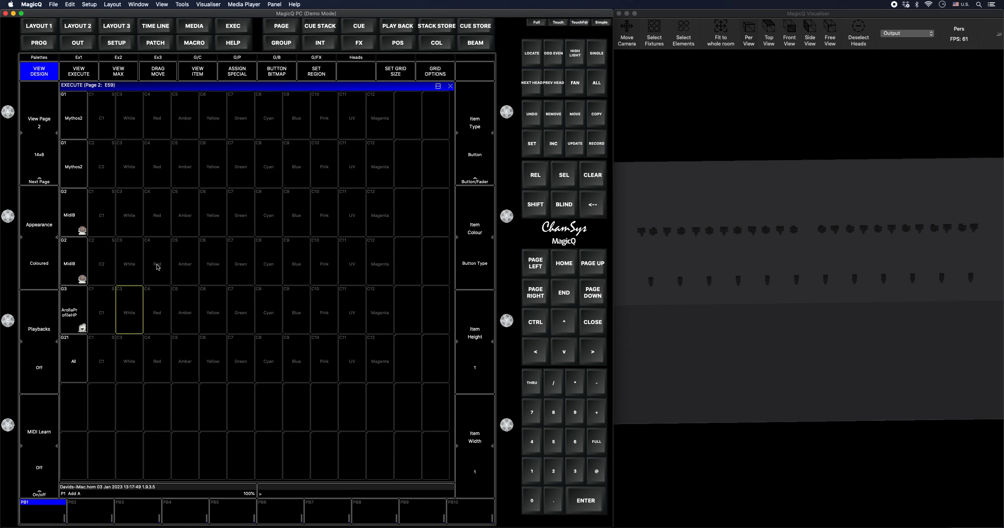
Step: Assign each of the six filled Execute rows, from its group item through Magenta, to its own separate region
drag(81, 127, 377, 123)
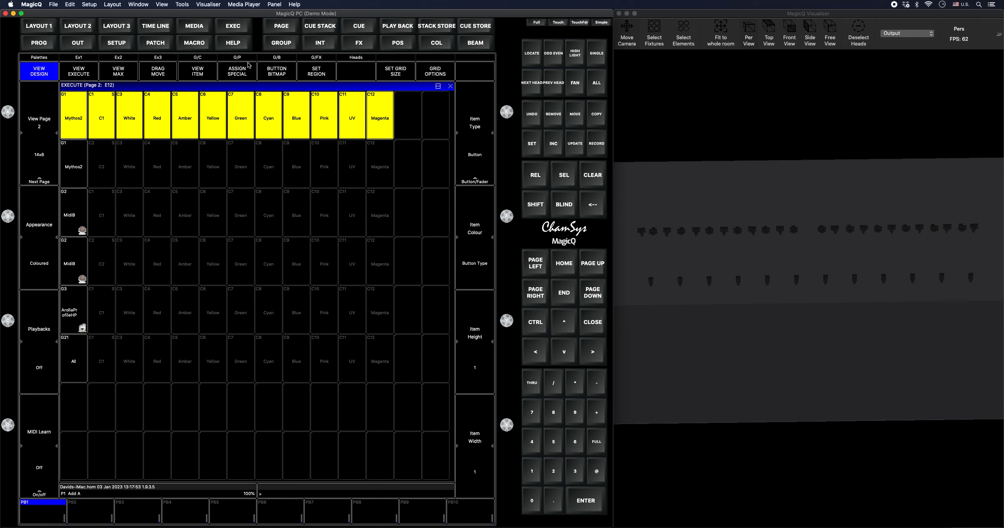
click(310, 67)
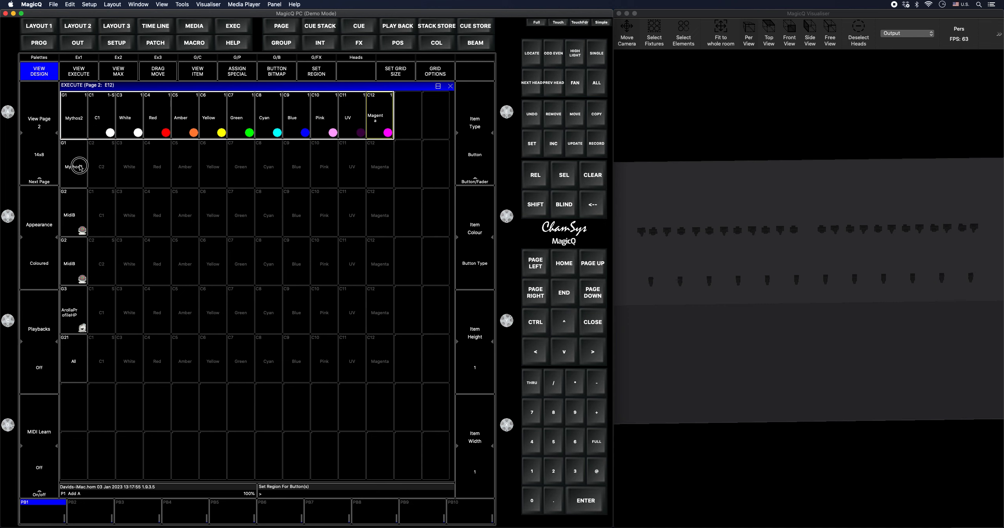
drag(79, 163, 370, 162)
click(322, 68)
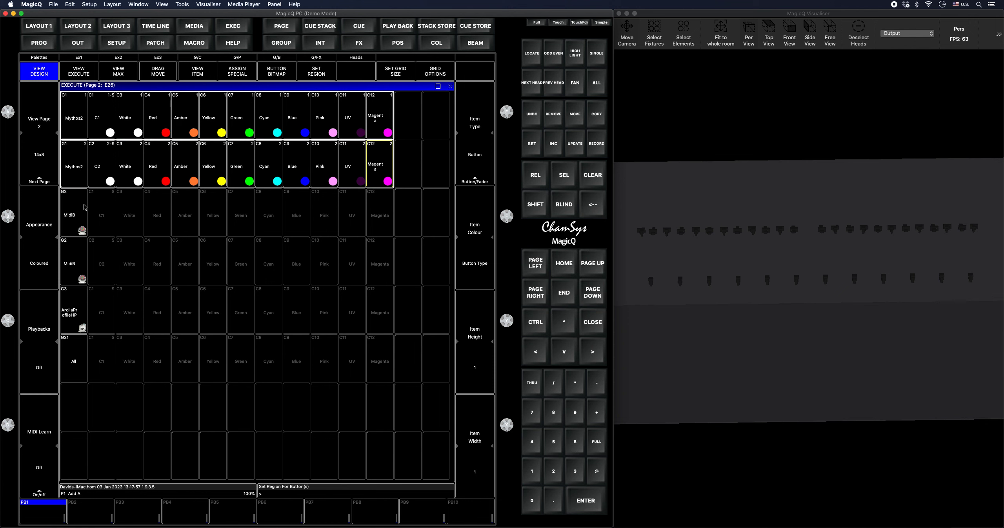
drag(78, 215, 366, 216)
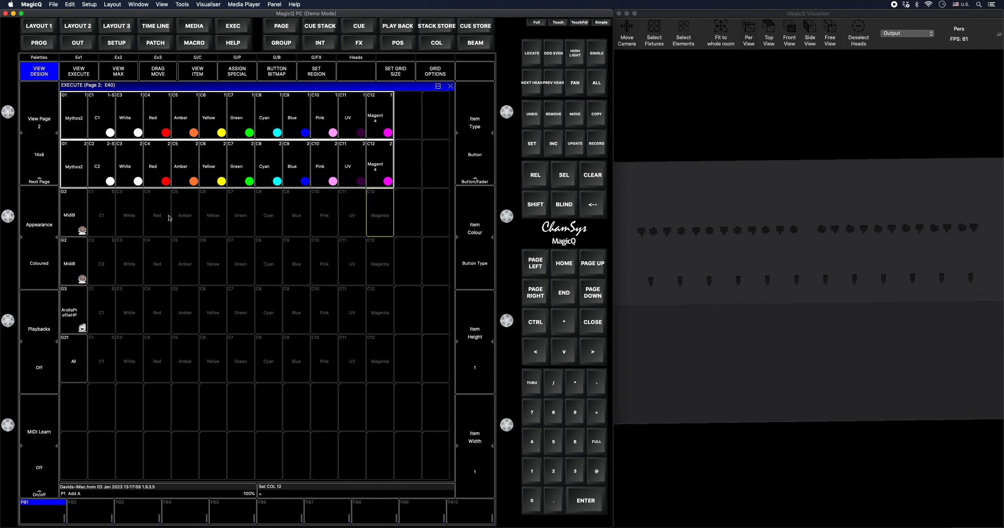
drag(83, 217, 349, 213)
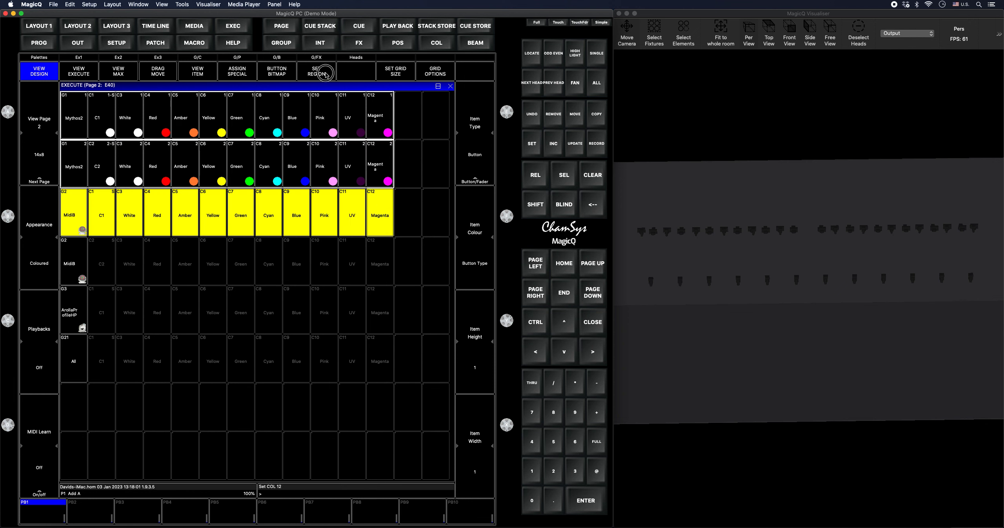
drag(74, 261, 373, 261)
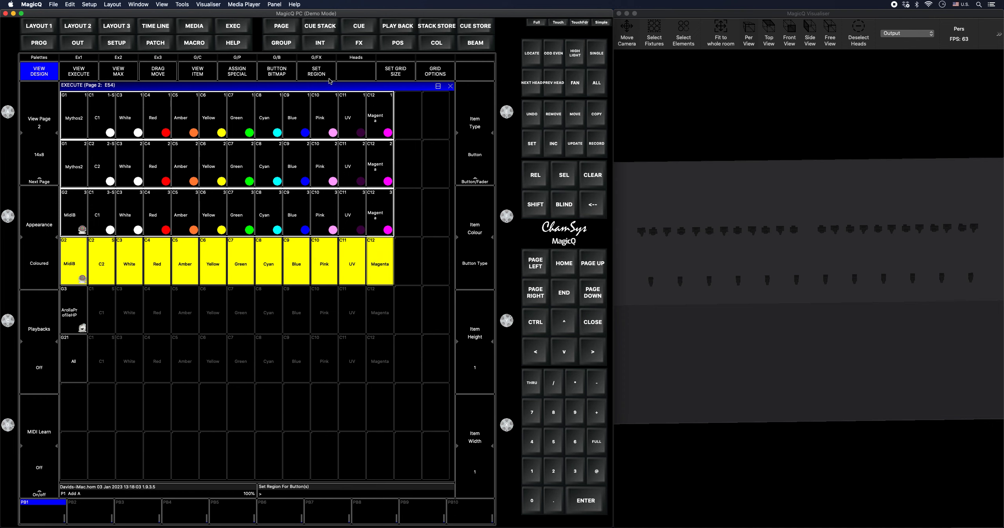
click(330, 78)
drag(75, 303, 368, 301)
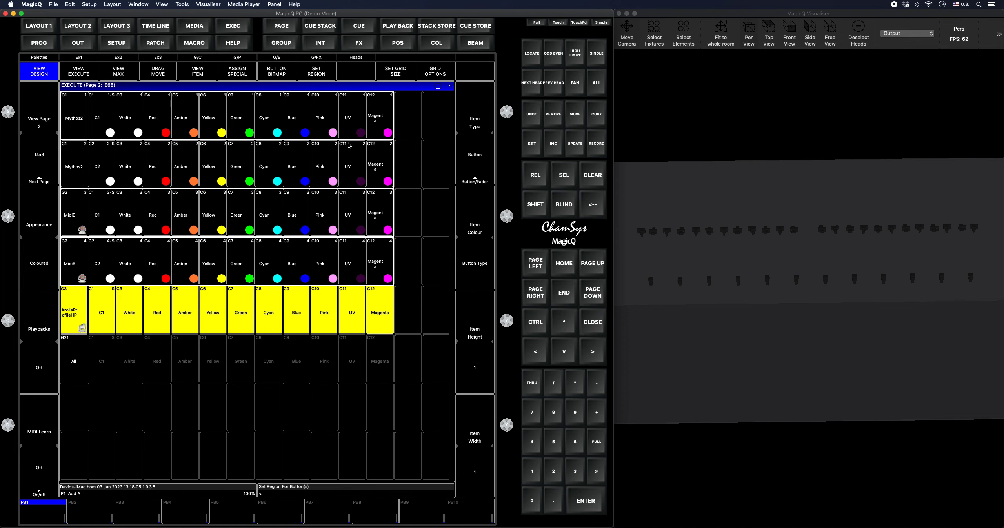
click(329, 79)
drag(75, 356, 375, 358)
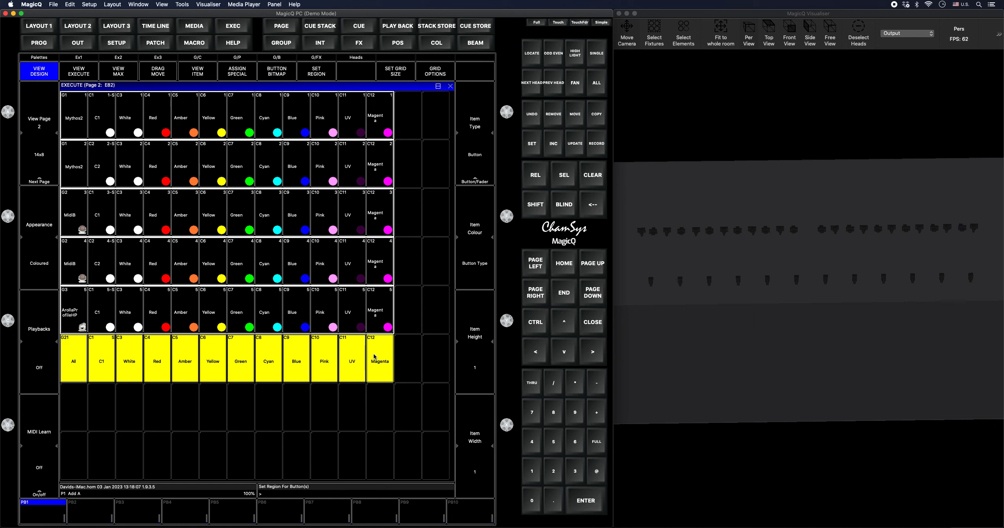
click(328, 73)
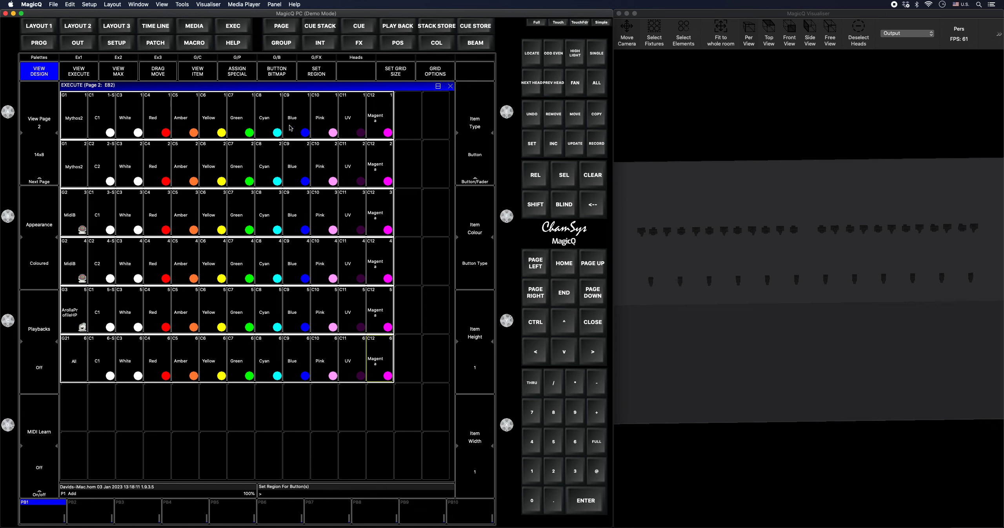
Step: Activate Blue in the first and third rows, Green in the second and fourth rows, and Amber in the AroliaProfileHP row
click(303, 129)
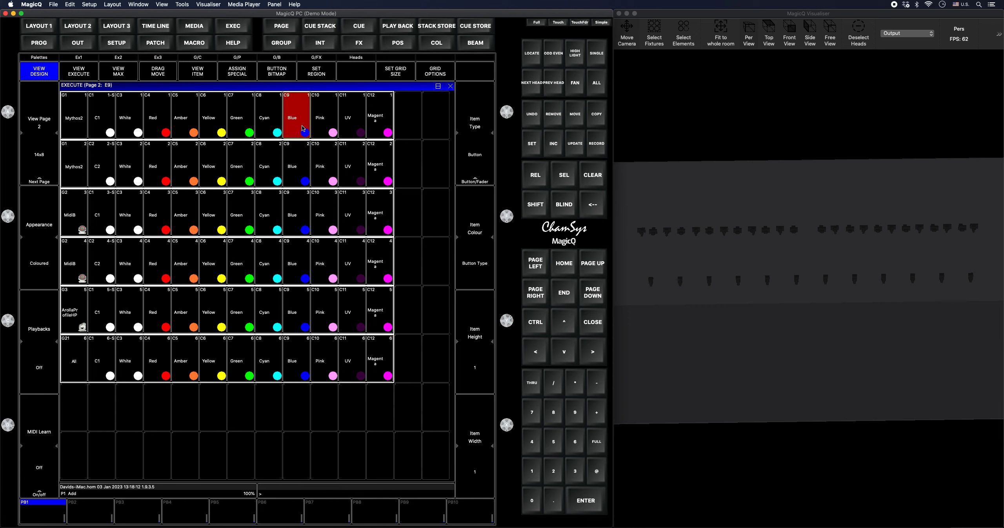
click(246, 179)
click(298, 220)
click(235, 269)
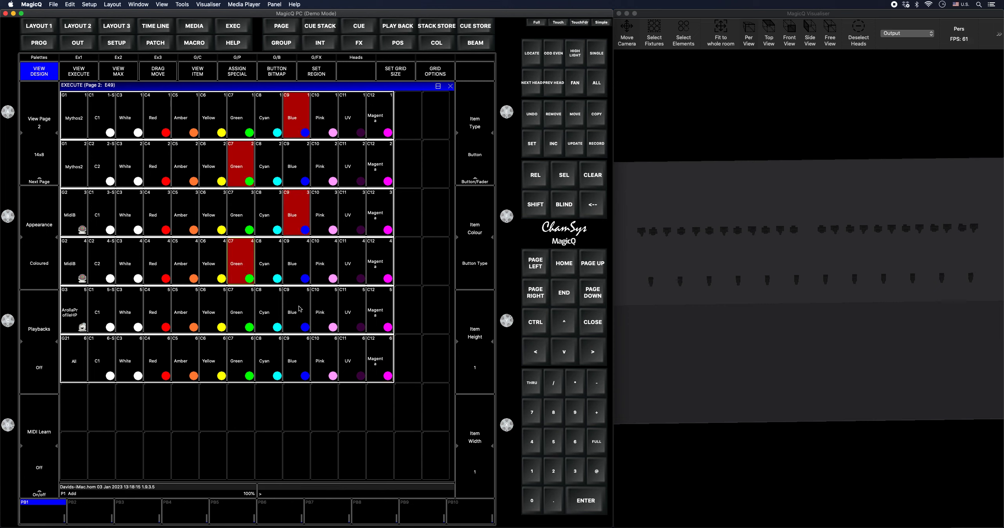
click(184, 323)
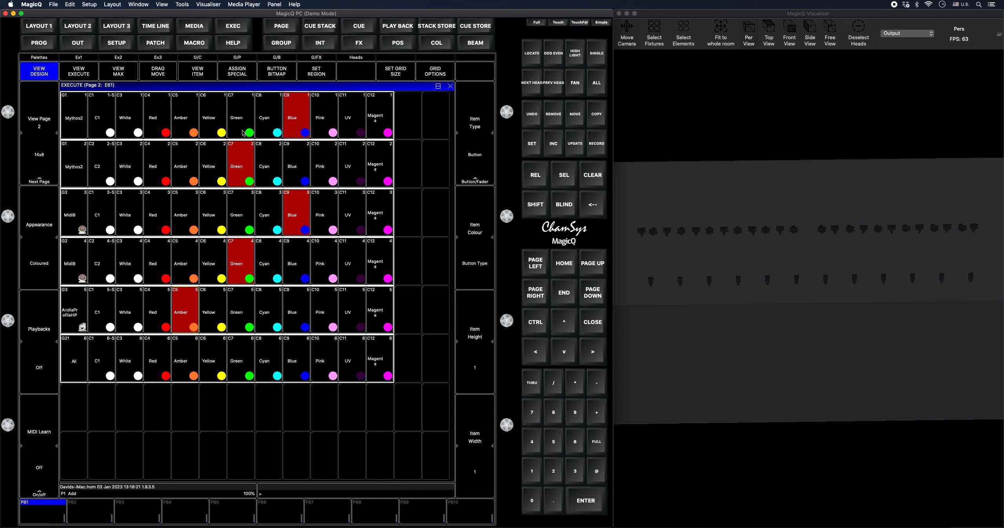
Step: Select the Mythos2 group in the palettes layout and set its intensity to full
click(51, 58)
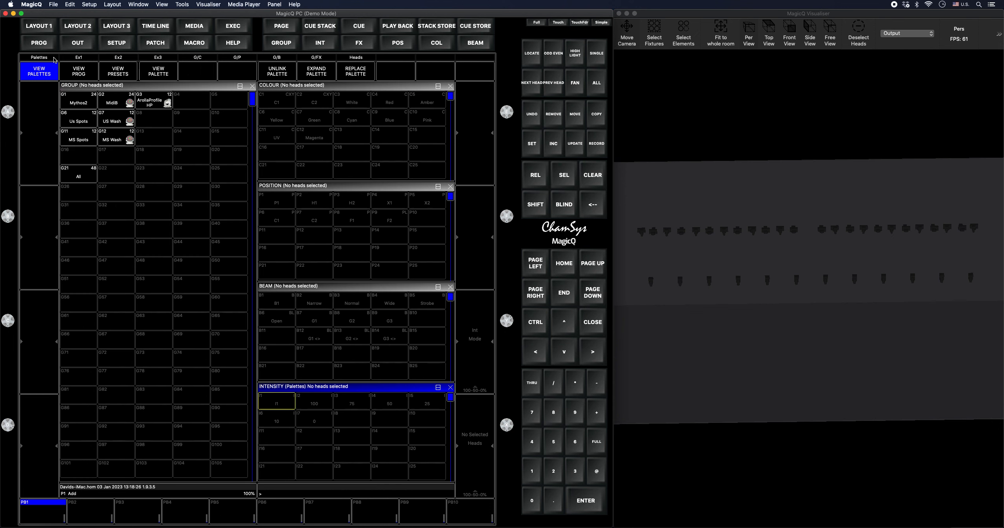
click(77, 99)
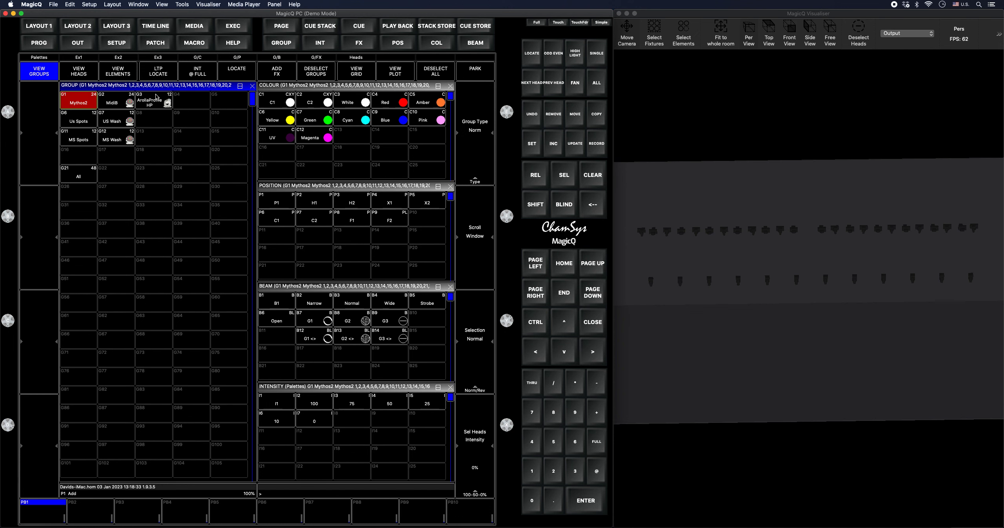
click(205, 73)
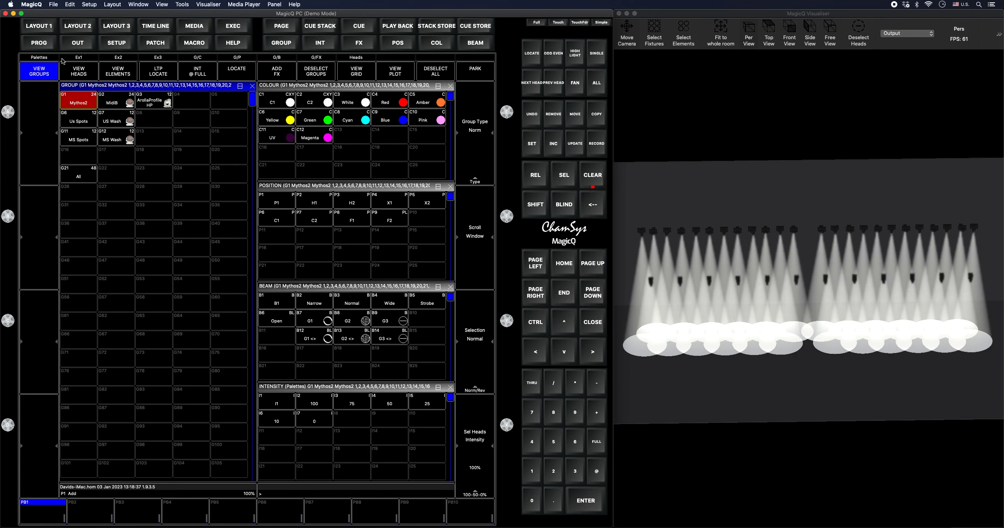
Step: Record the intensity as Int in cell E112 of Execute page 2 and activate it, clearing the programmer and returning to the palettes
click(118, 57)
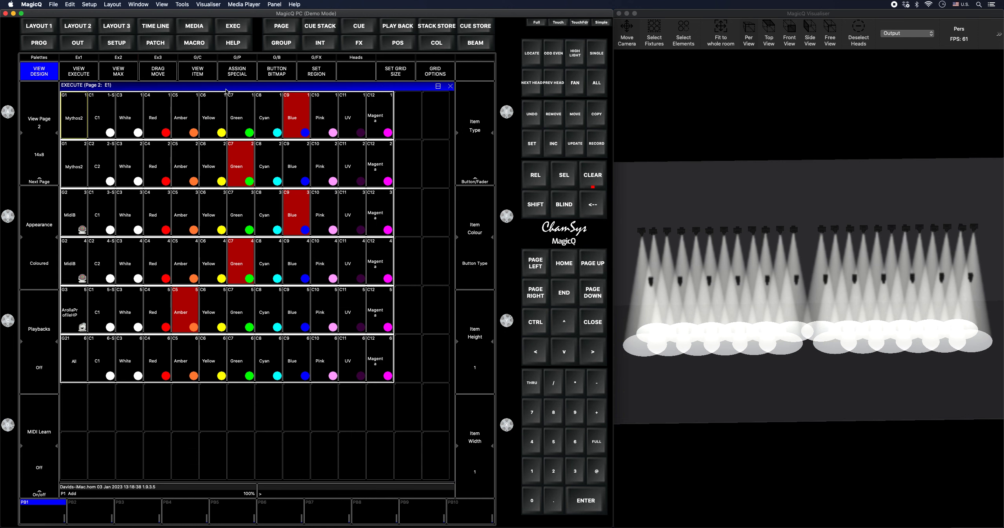
click(603, 148)
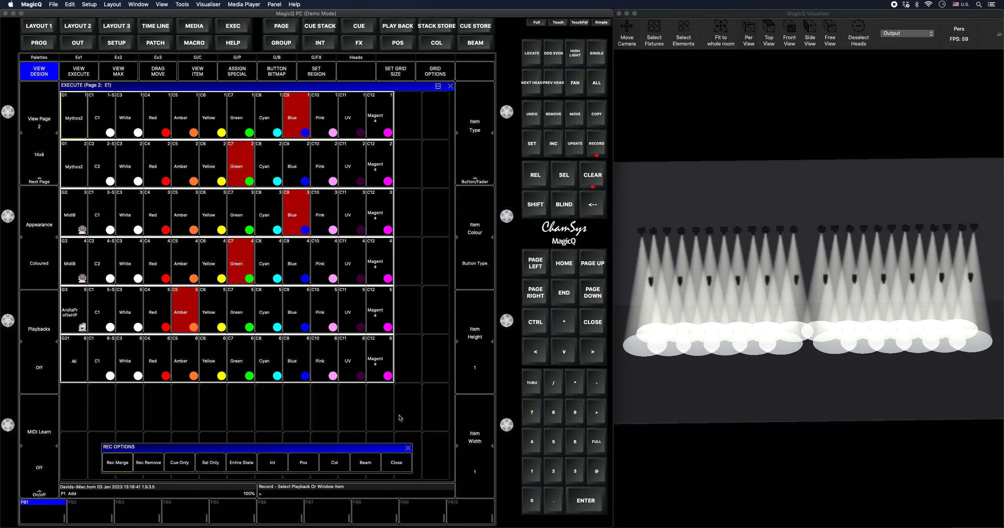
text(Int)
click(434, 456)
click(434, 456)
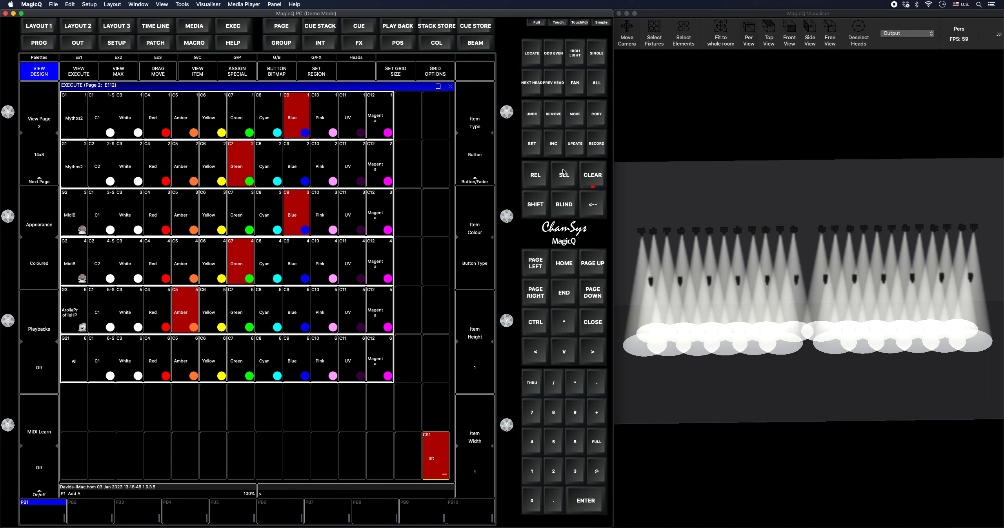
click(594, 176)
click(39, 58)
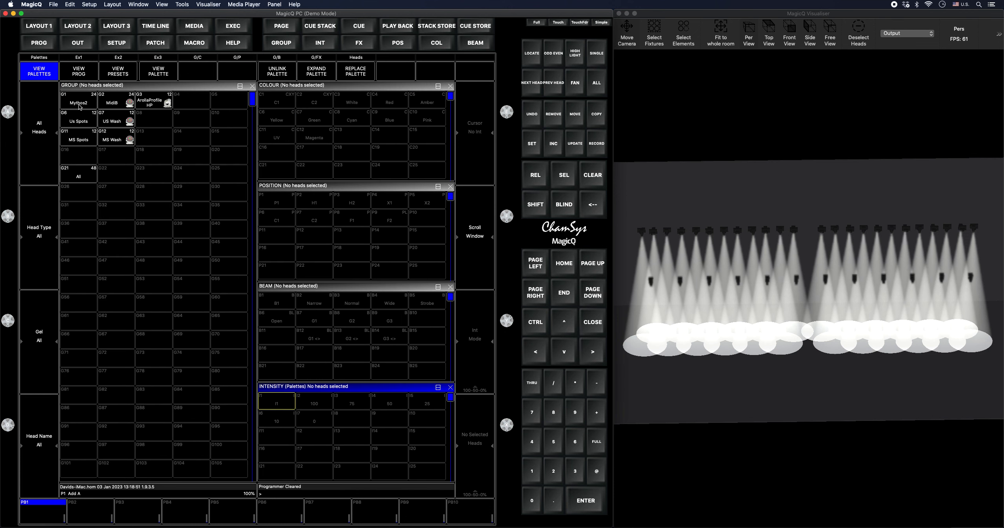
click(79, 107)
click(579, 466)
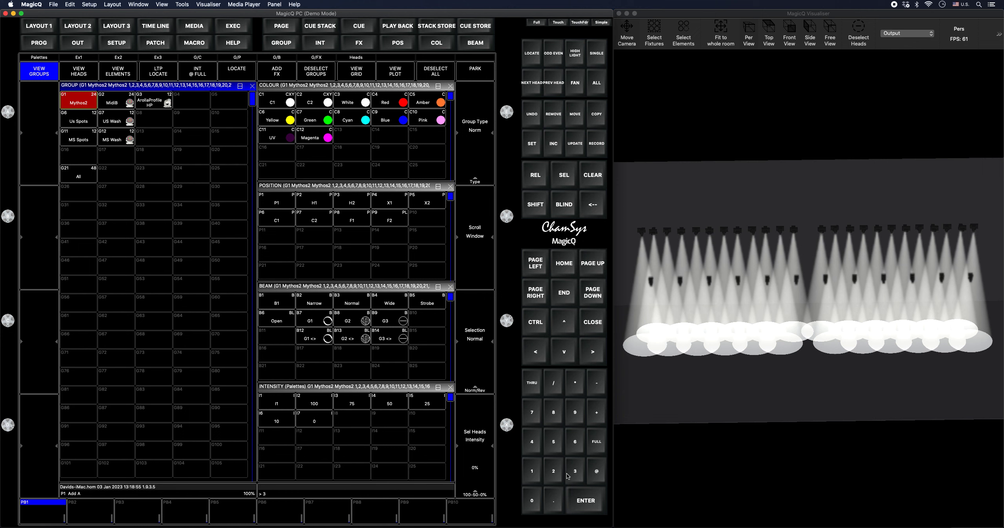
click(593, 175)
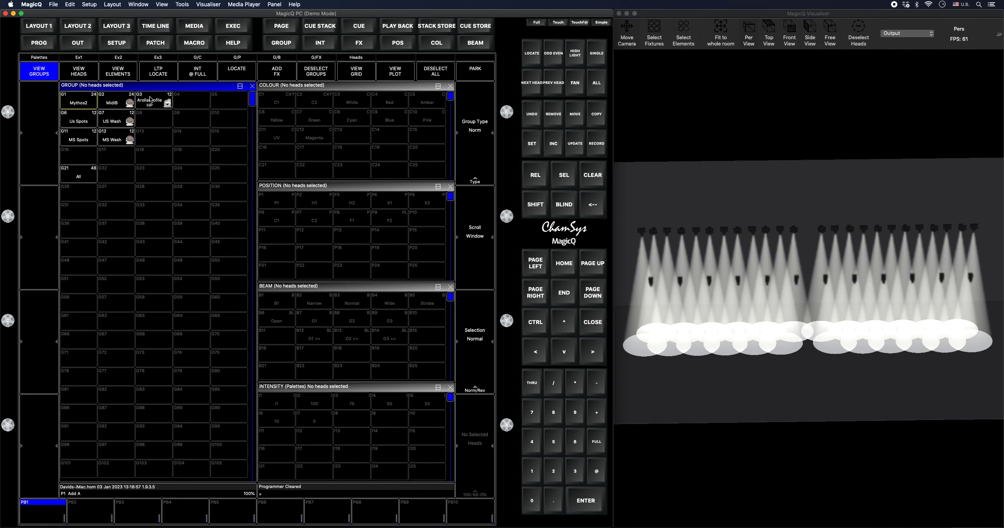
Step: Select the Mythos2 group and apply colour palette C1 with a time of 3 seconds
click(83, 103)
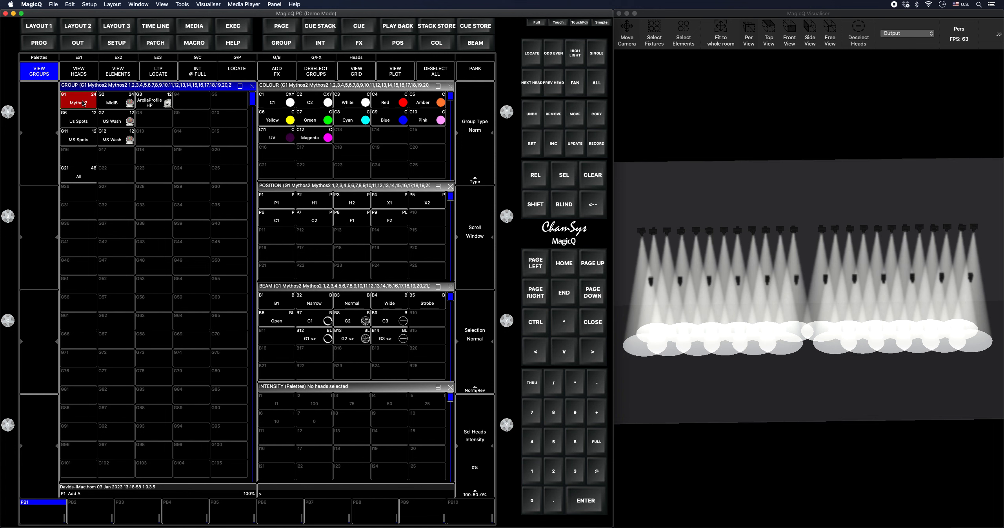
click(575, 472)
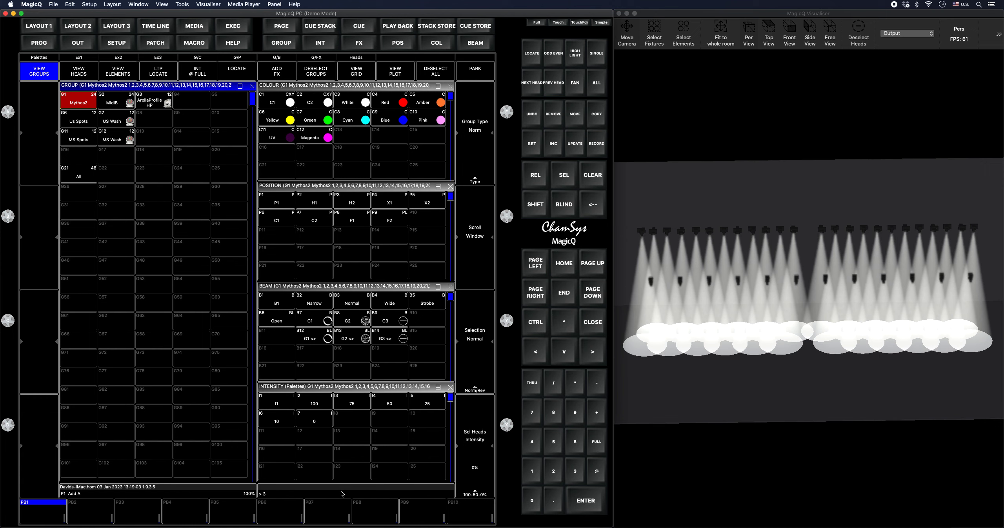
click(278, 102)
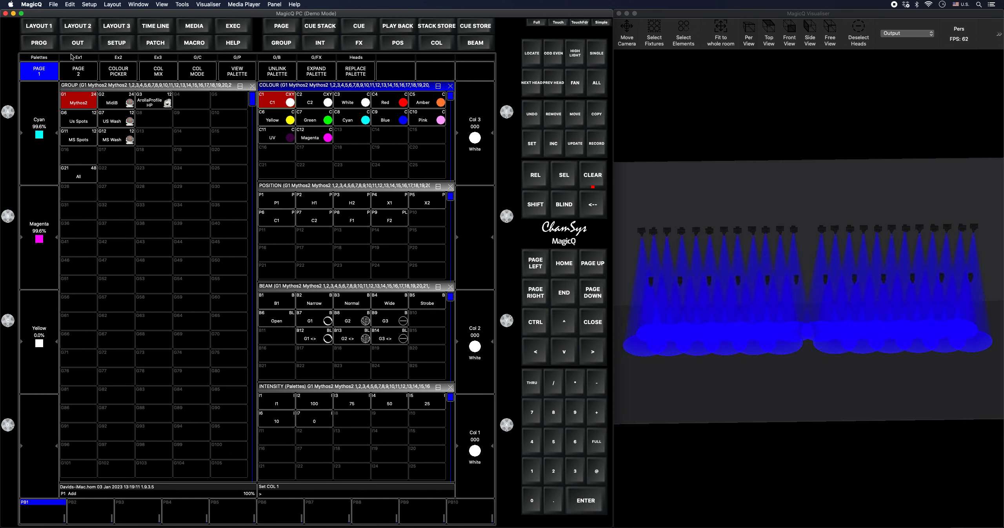
Step: Record the timed colour as 3 Sec in cell E13 of Execute page 2 and set its item type to Button (Solo)
click(119, 57)
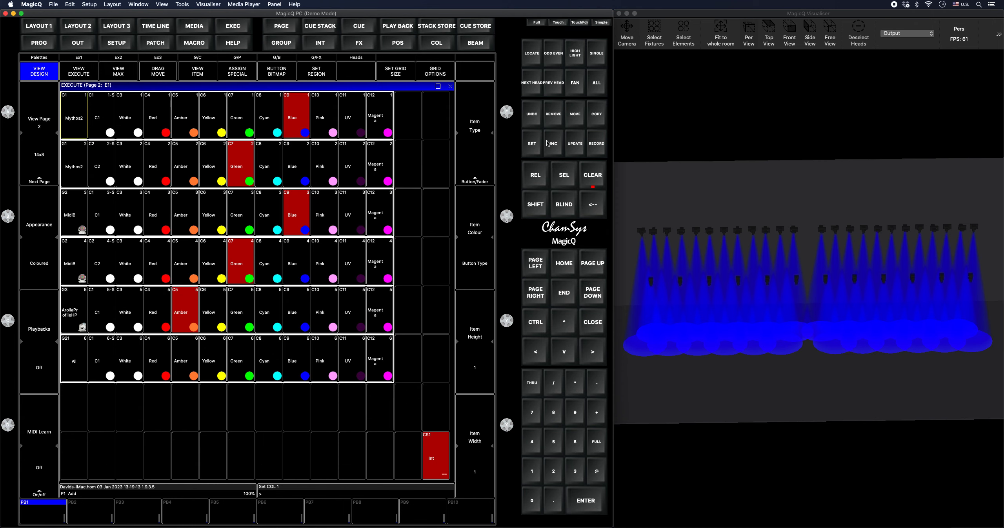
click(602, 147)
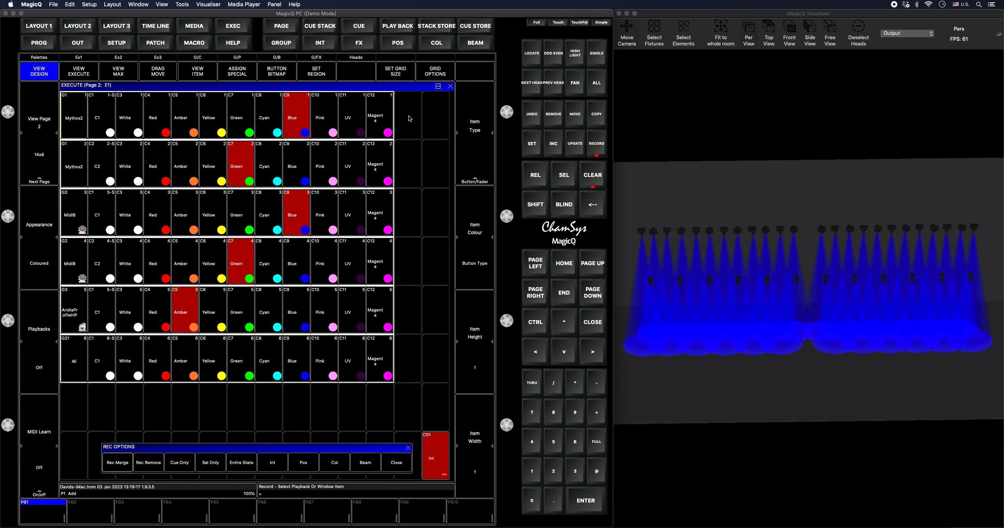
text(3 Sec)
click(412, 122)
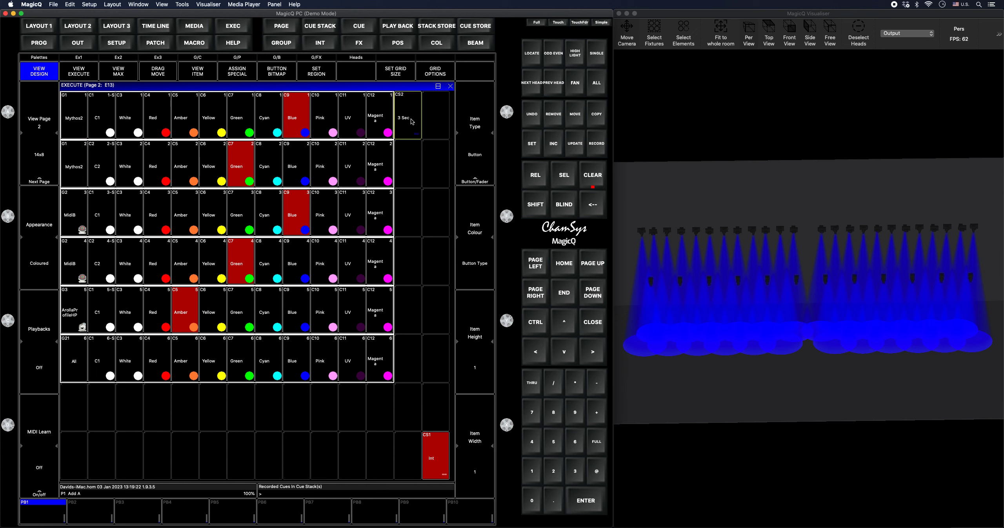
click(486, 174)
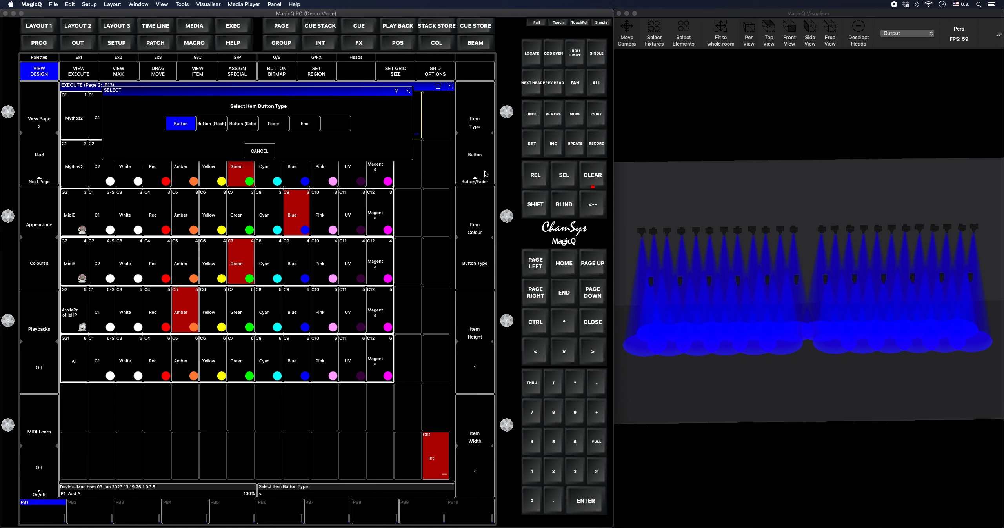
click(250, 125)
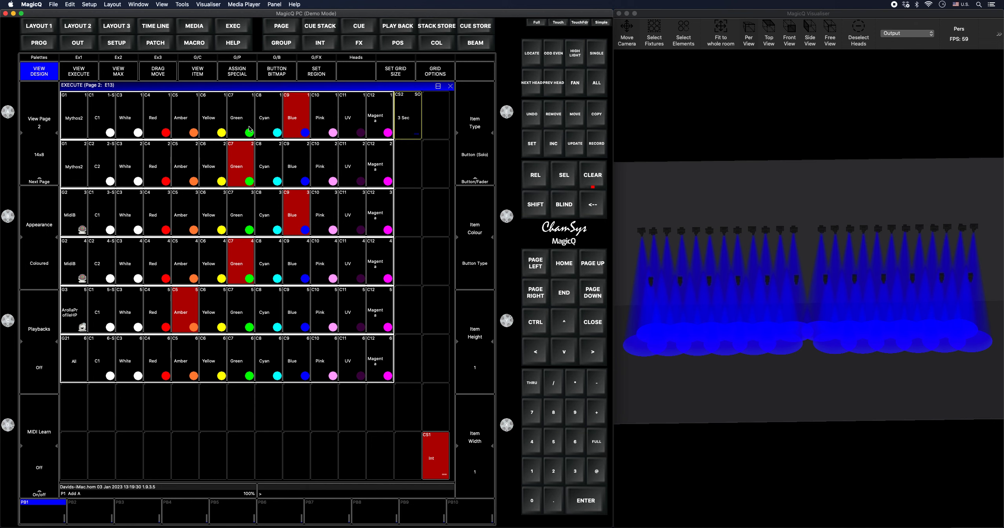
Step: Inspect the fade time of the 3 Sec cue in cell E13 and the default cue stack options
click(203, 77)
click(227, 109)
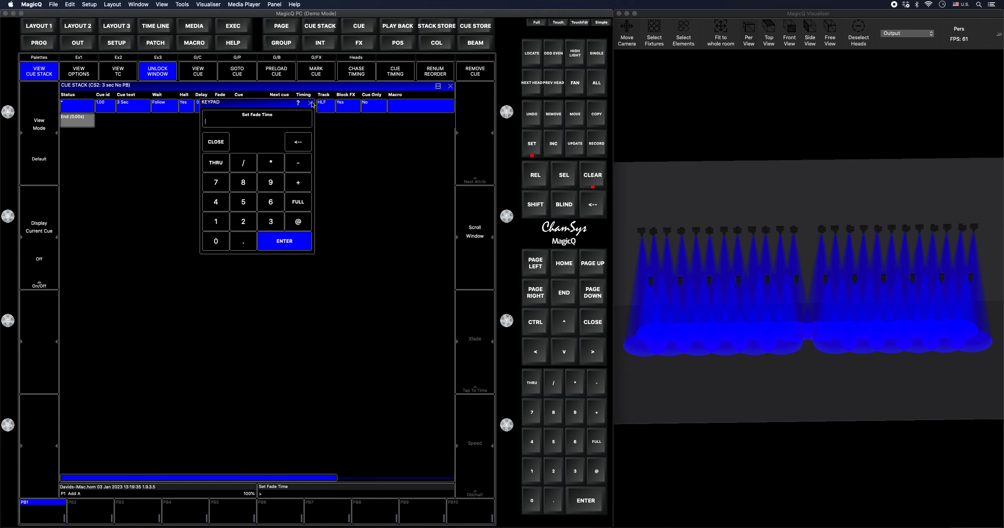
click(311, 104)
click(79, 71)
click(201, 78)
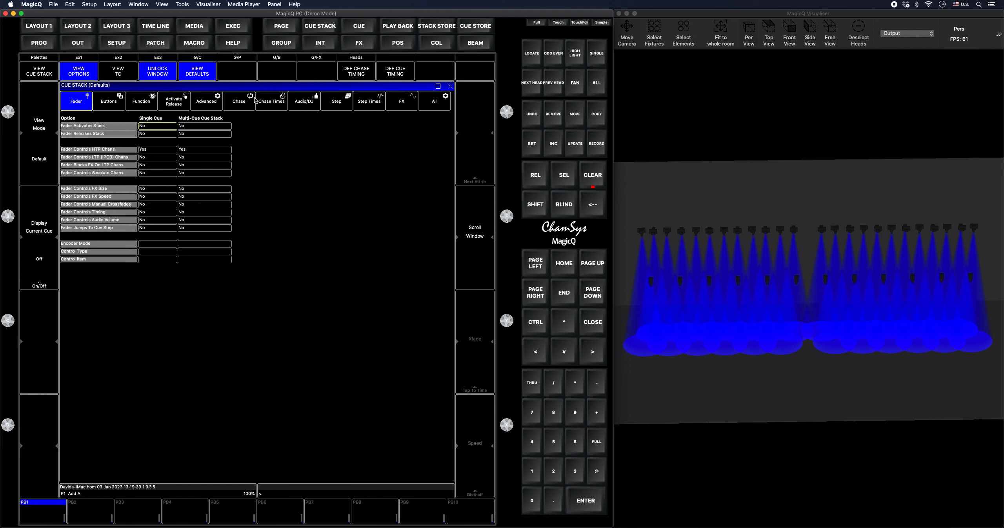
click(451, 86)
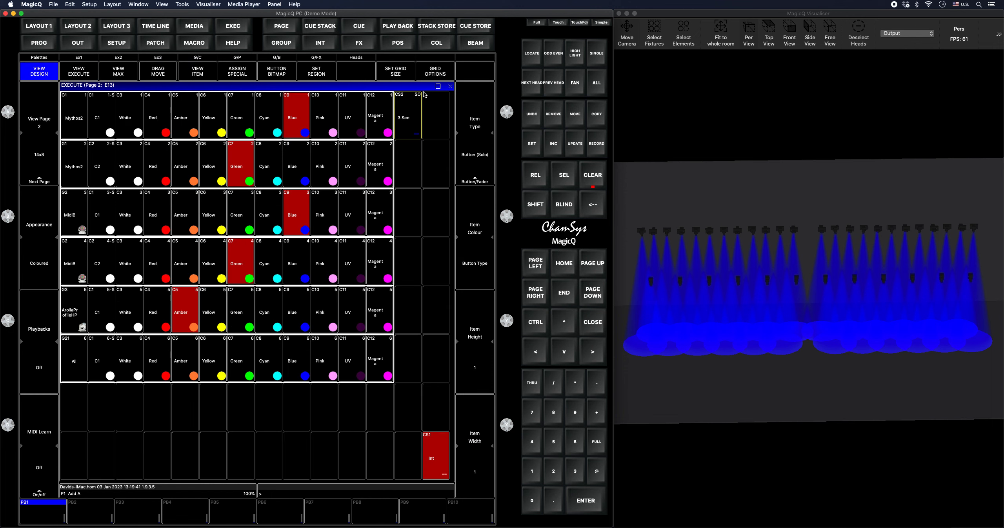
Step: Set the default HTP, position, colour, beam and FX fade times to 0 seconds for single-cue and multi-cue cue stacks
click(203, 74)
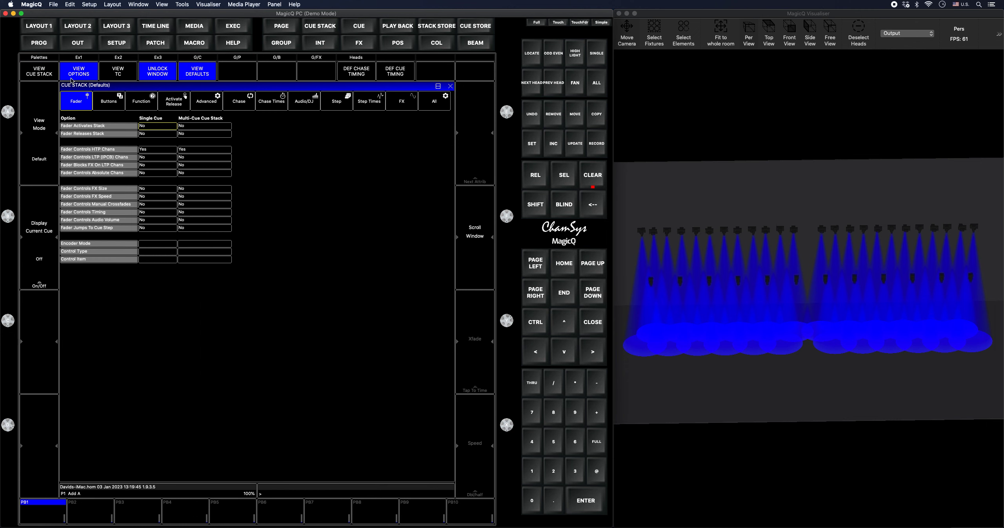
click(45, 72)
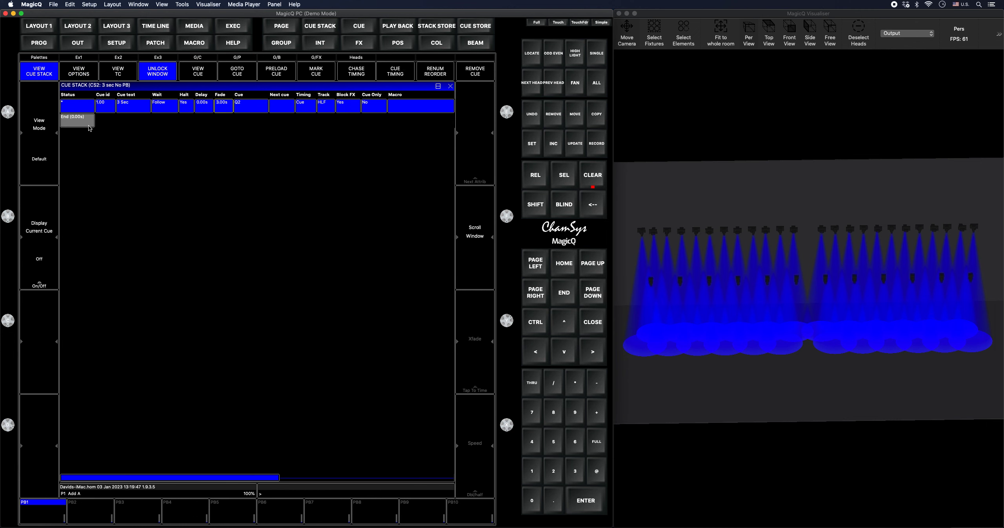
click(79, 74)
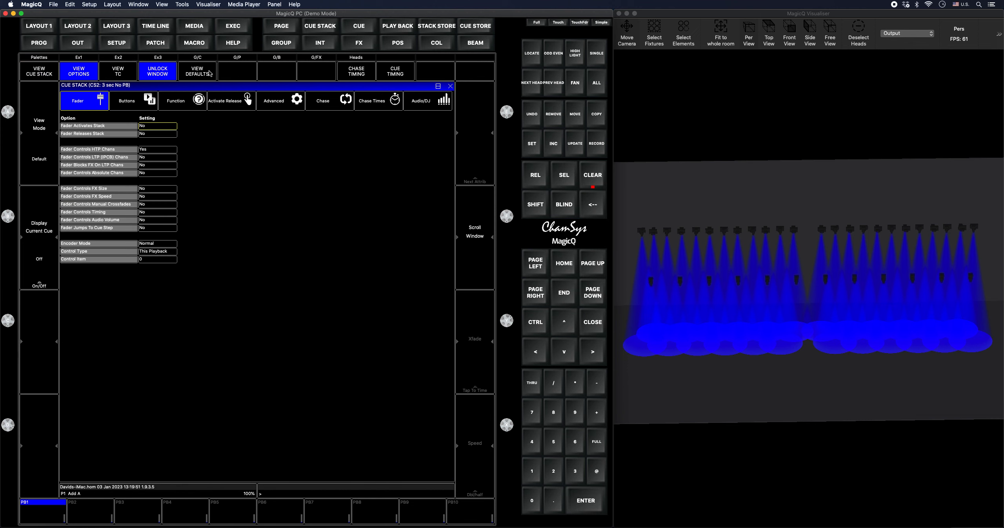
click(210, 73)
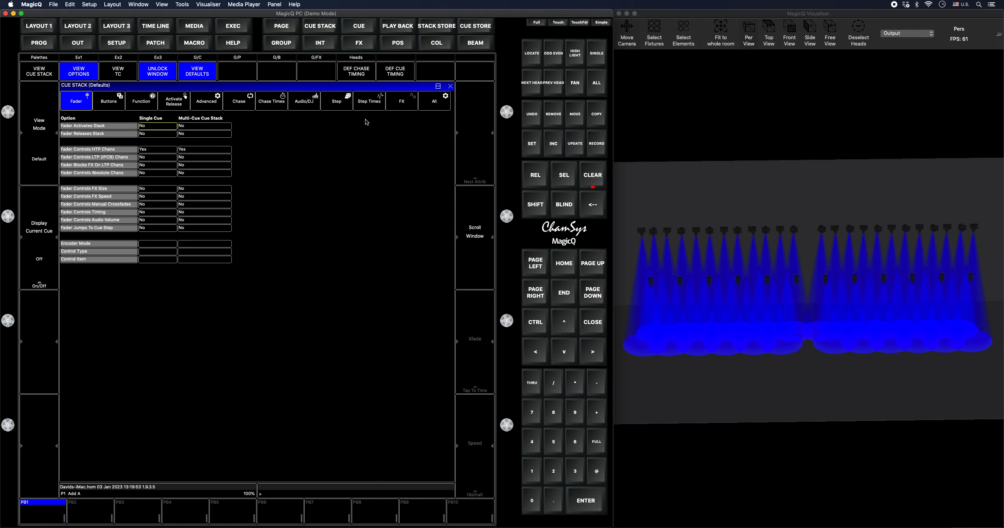
click(369, 106)
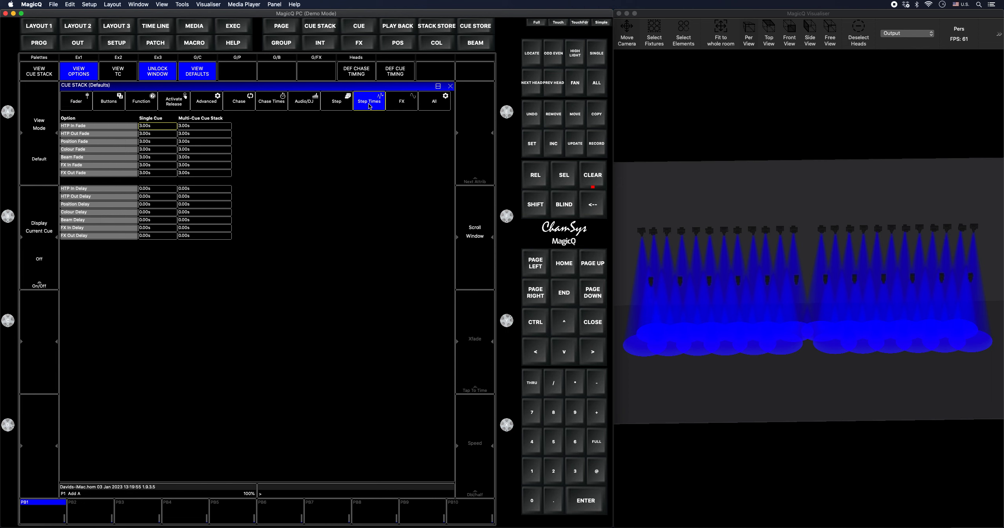
drag(151, 126, 205, 173)
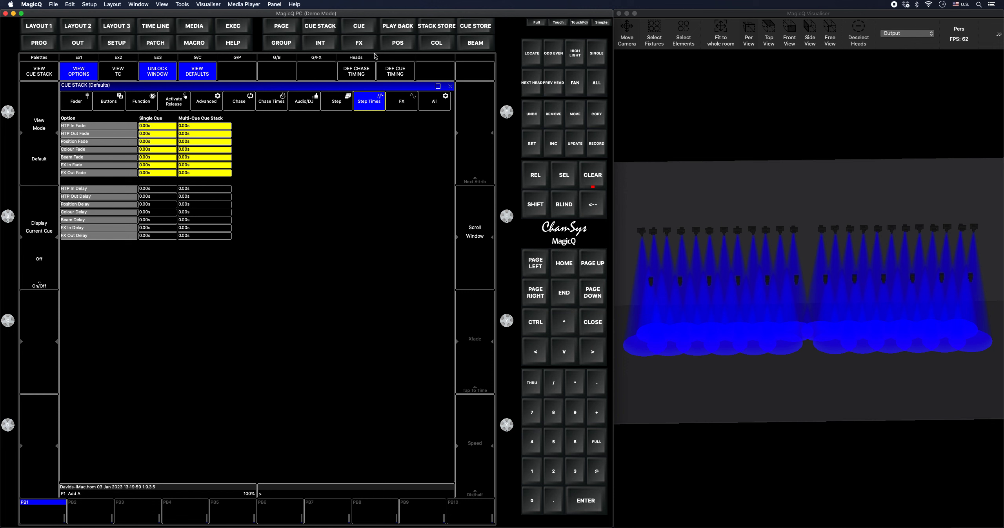
click(450, 86)
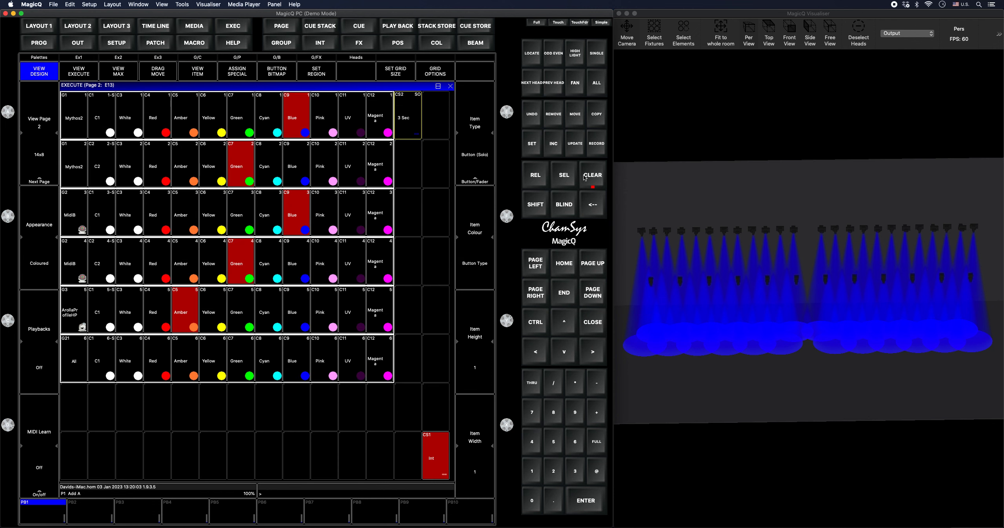
Step: Clear the programmer, then apply colour palette C1 to the Us Spots group with the time entry .25*-
click(595, 175)
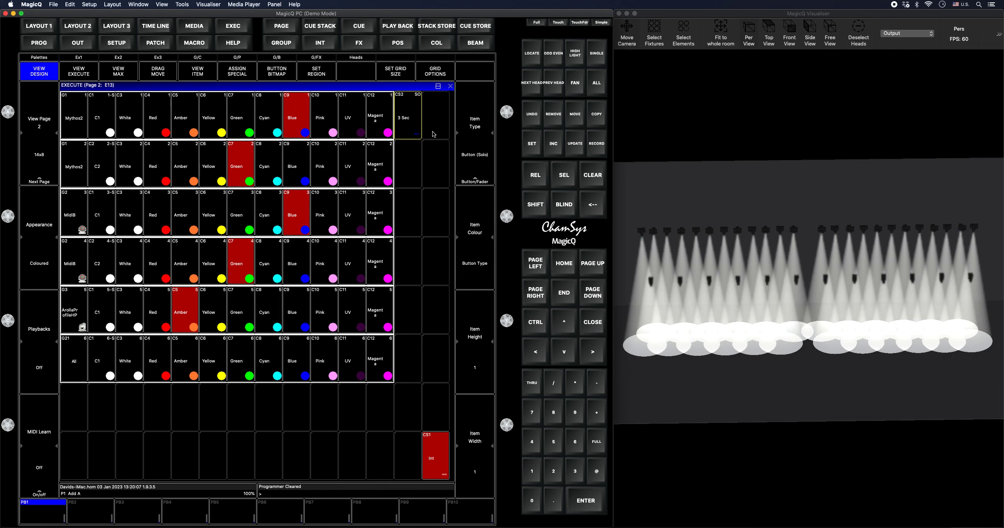
click(49, 59)
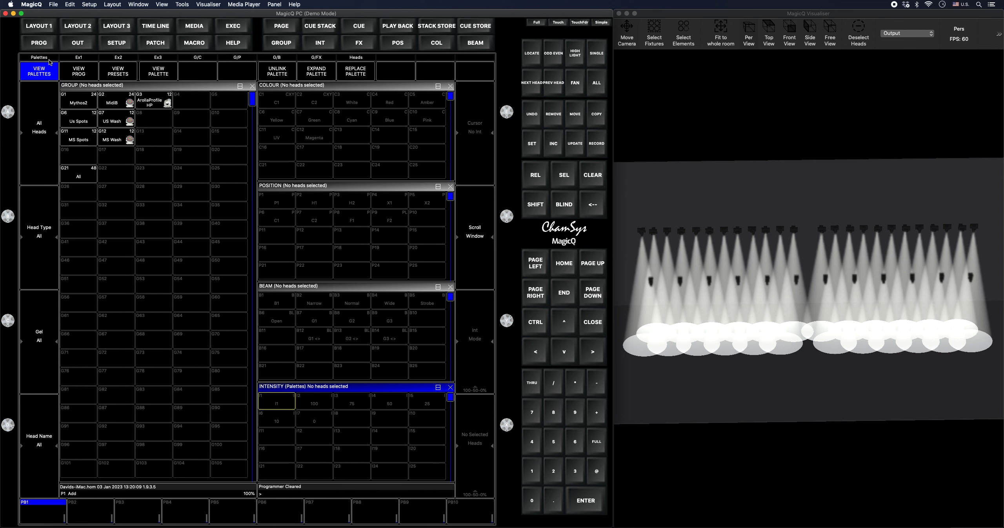
click(84, 124)
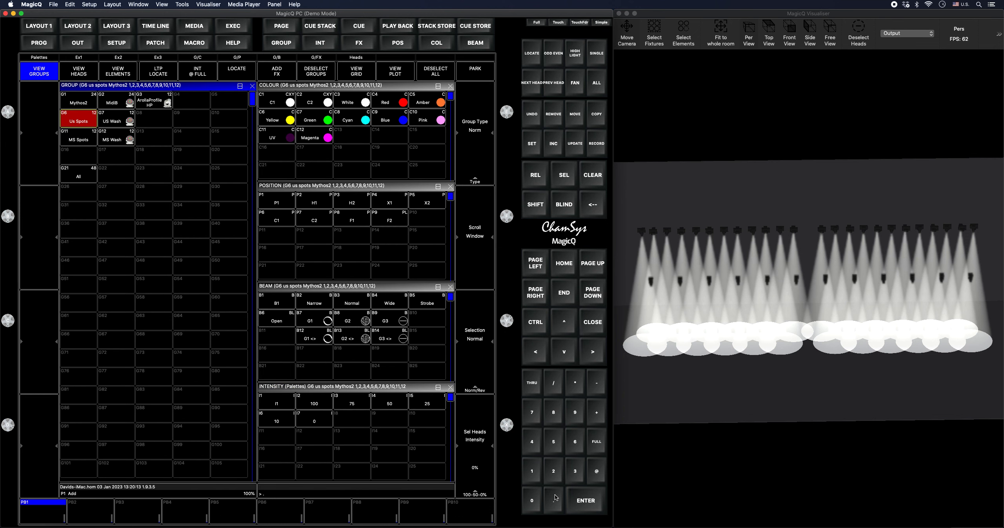
click(593, 175)
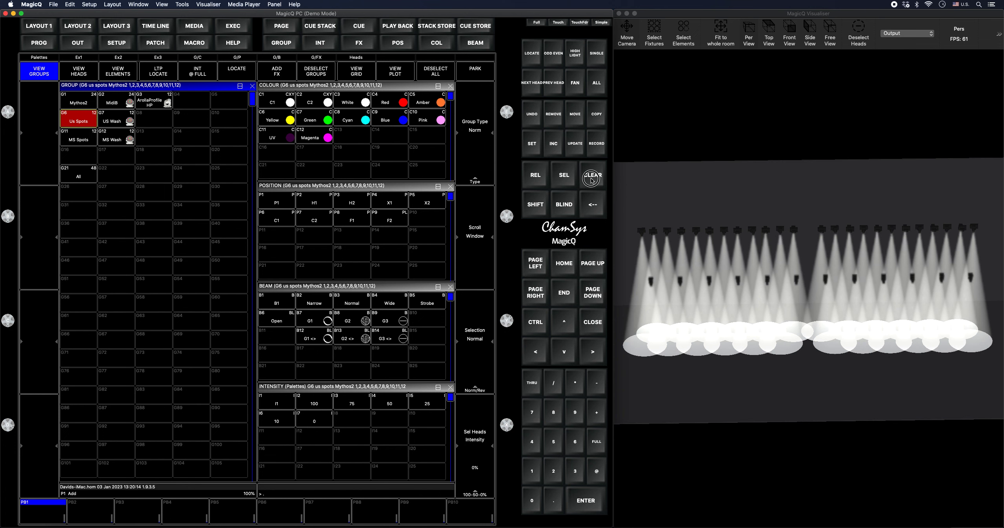
click(85, 122)
click(553, 472)
click(555, 446)
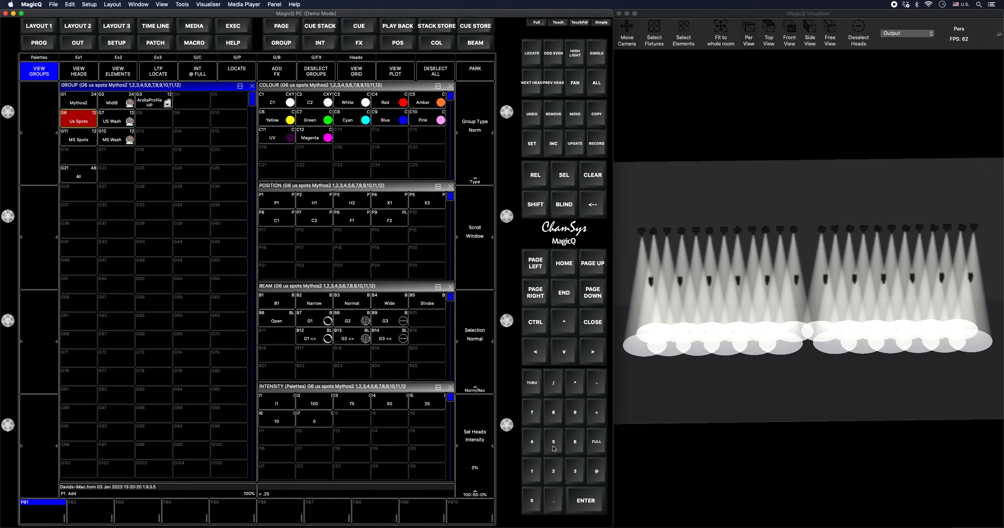
click(577, 388)
click(595, 383)
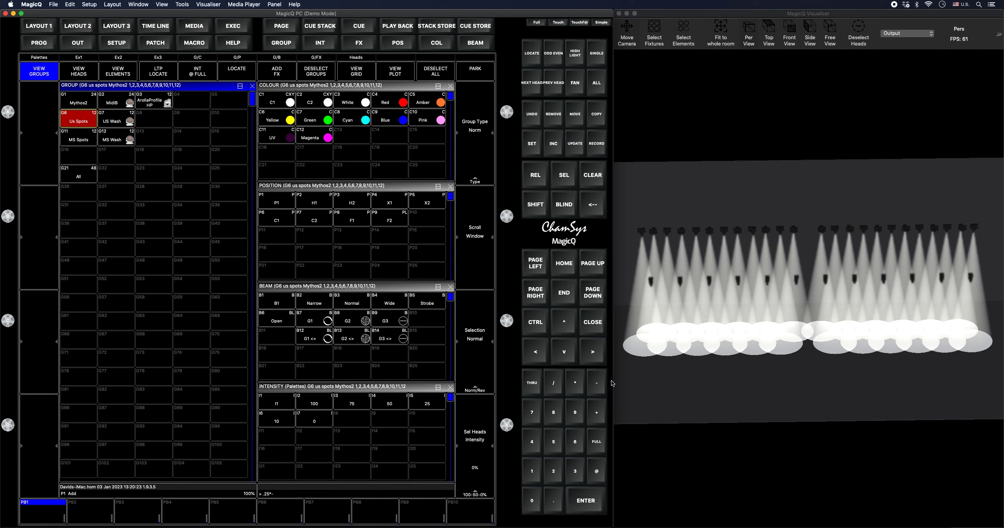
click(269, 100)
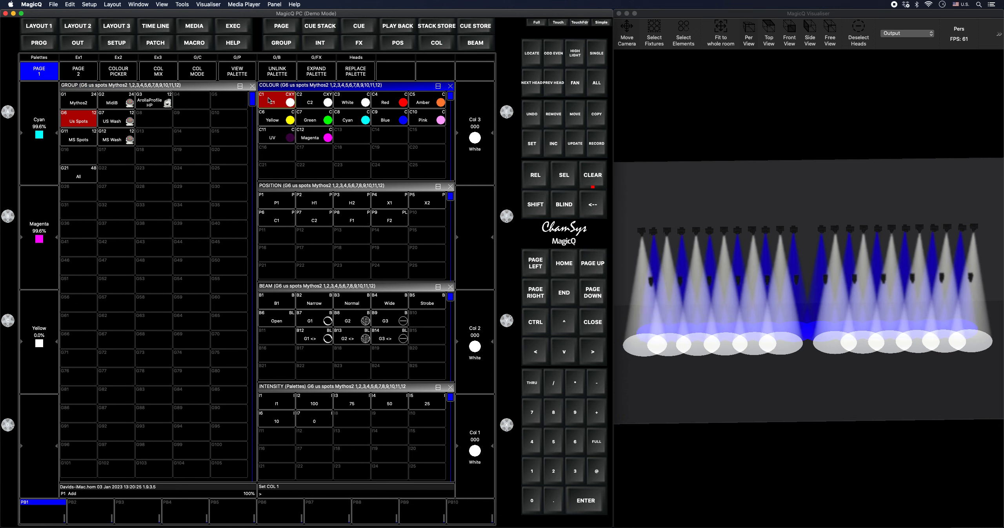
Step: Apply colour palette C1 to the MS Spots group with the time entry .25*-
click(74, 136)
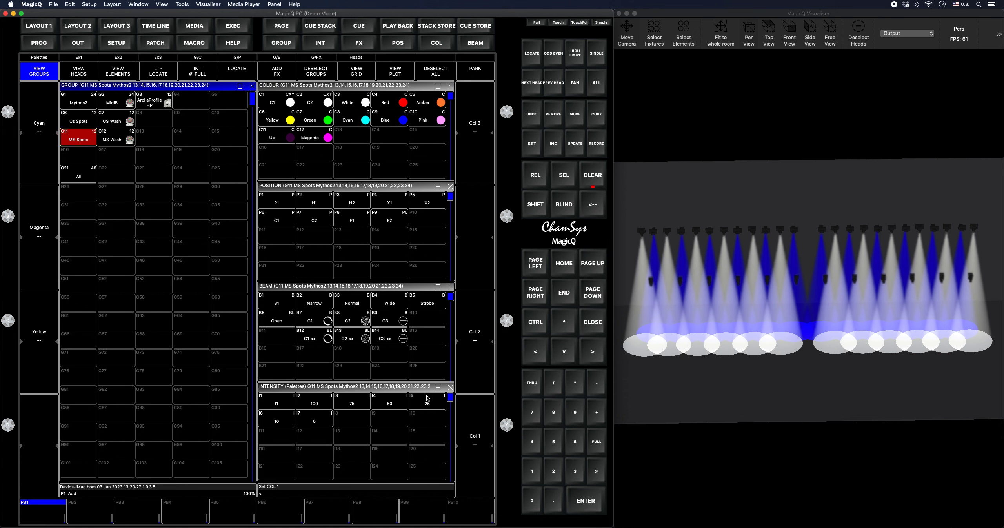
click(552, 498)
click(553, 471)
click(554, 441)
click(575, 388)
click(590, 384)
click(279, 102)
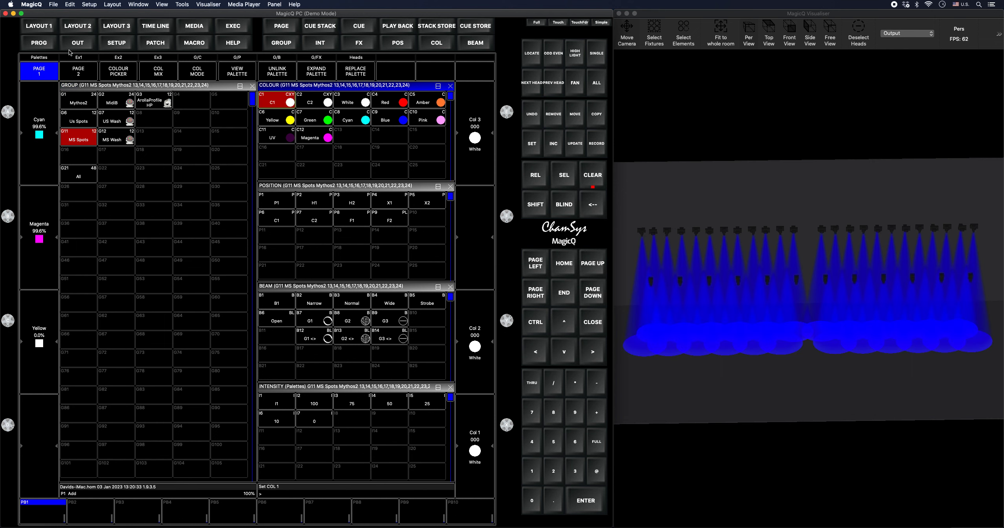
Step: Record the fanned colour timing as <> in cell E14 of Execute page 2 and set its item type to Button (Solo)
click(117, 58)
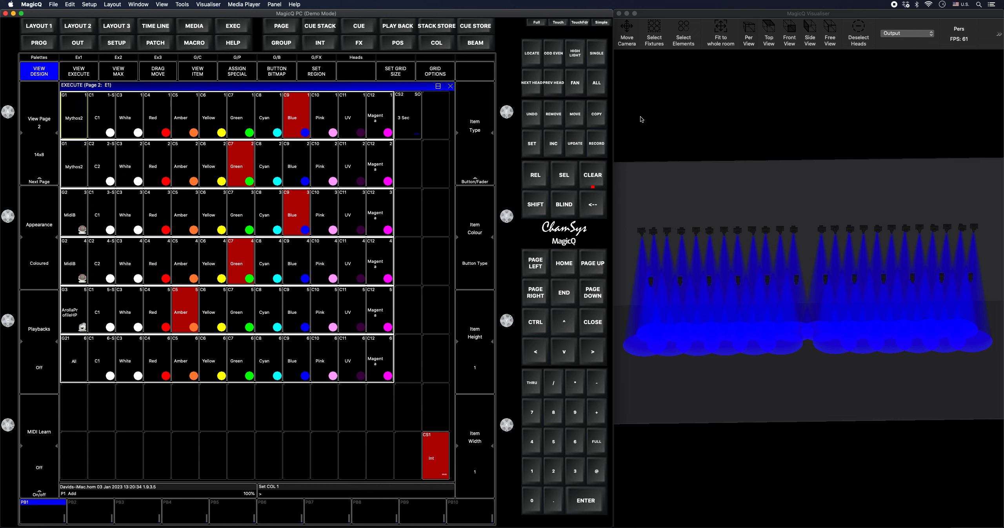
click(599, 143)
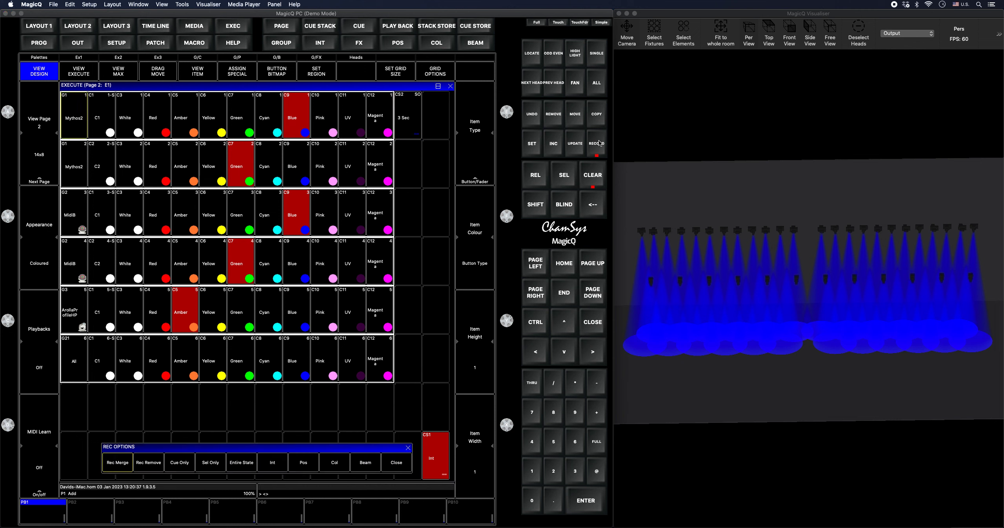
click(441, 120)
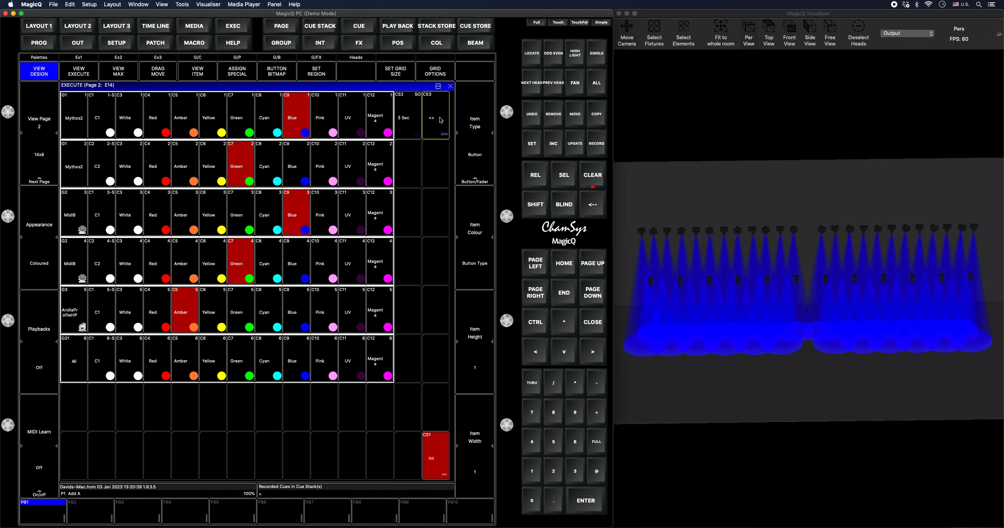
click(485, 173)
click(250, 125)
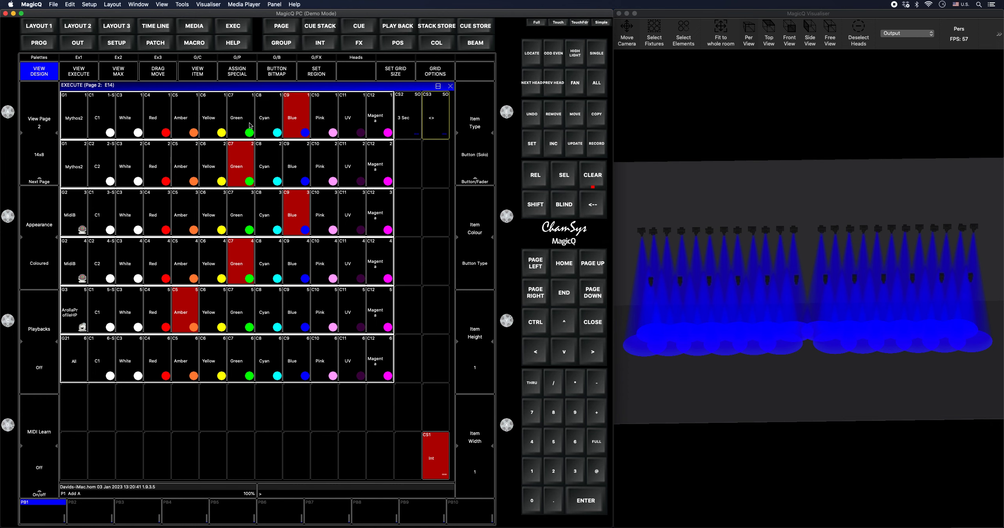
Step: Check the delay and fade times of the <> cue stack in cell E14
click(206, 76)
click(42, 72)
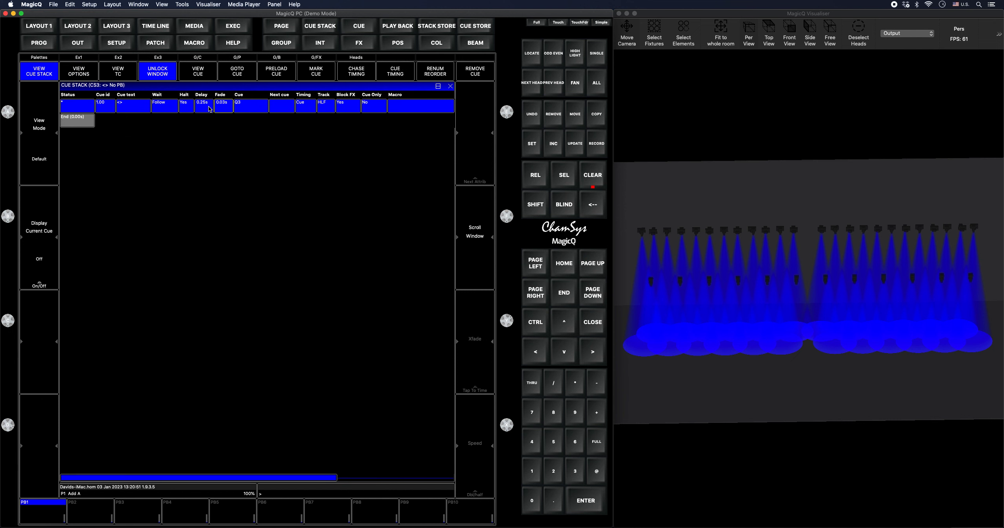
click(451, 86)
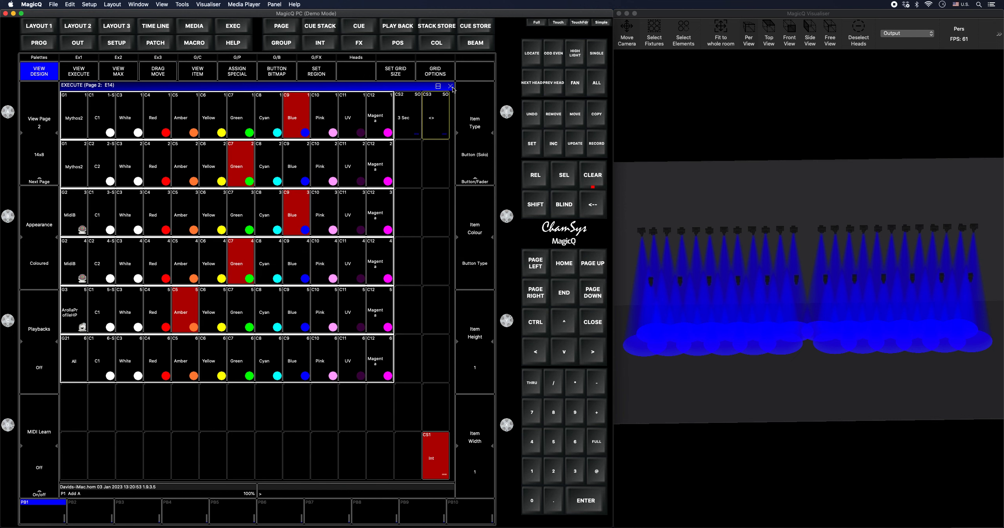
Step: Clear the programmer, then apply colour palette C1 to the Us Spots group with the time entry .25/*
click(593, 174)
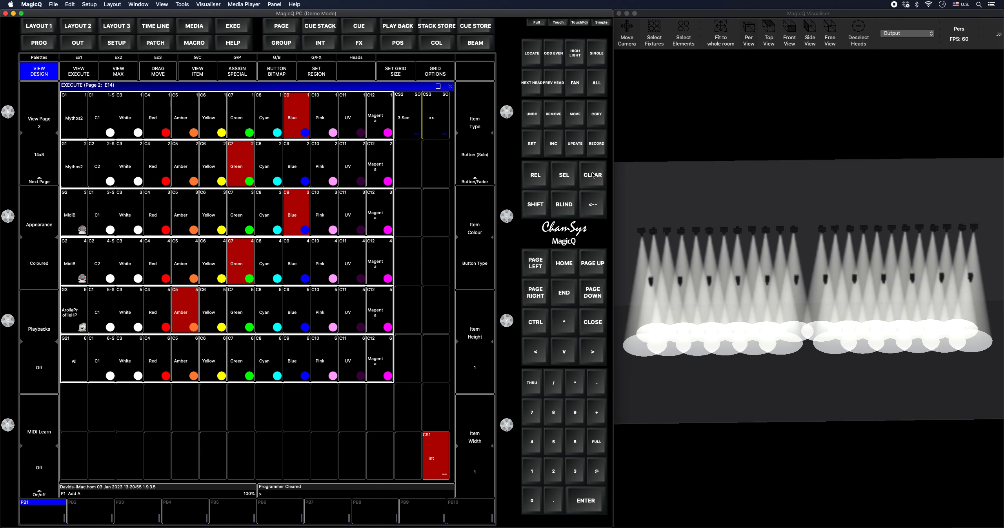
click(40, 58)
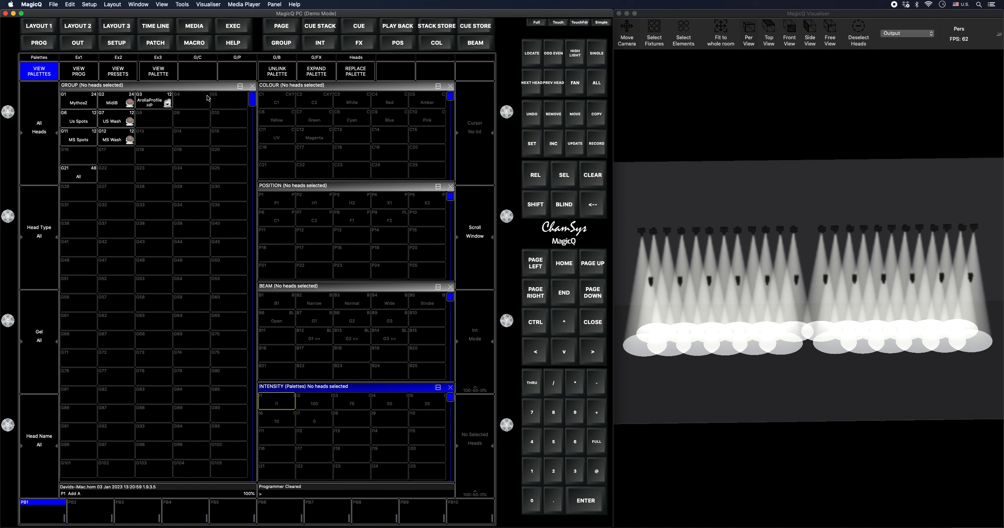
click(78, 122)
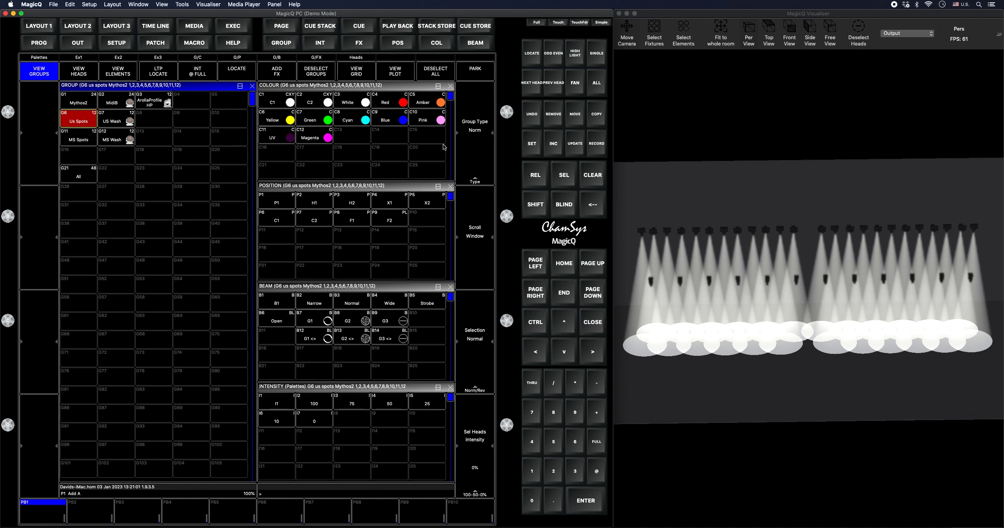
click(554, 500)
click(554, 471)
click(554, 442)
click(554, 382)
click(575, 382)
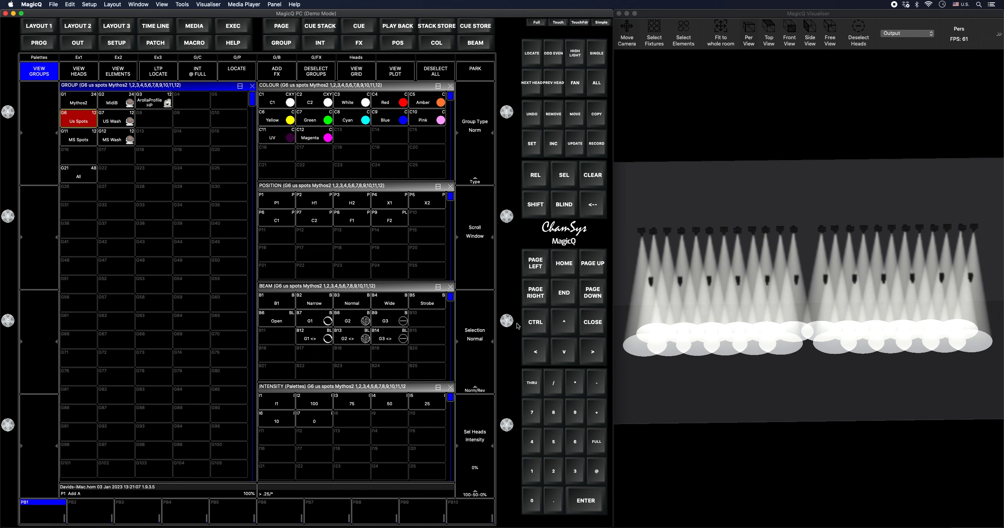
click(272, 104)
Step: Select the MS Spots group in the palettes layout
click(64, 141)
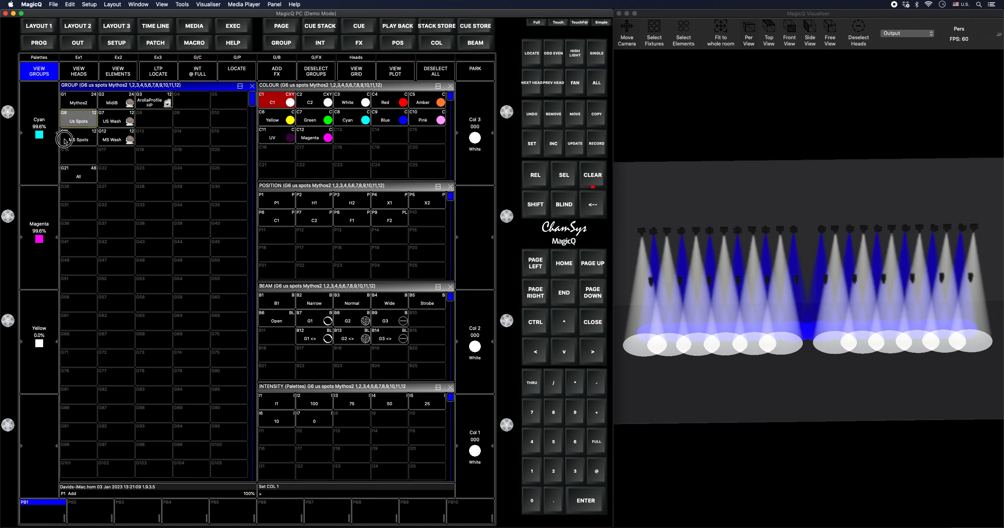
Step: Apply colour palette C1 to the MS Spots group with the time entry .25/*
click(554, 500)
click(553, 471)
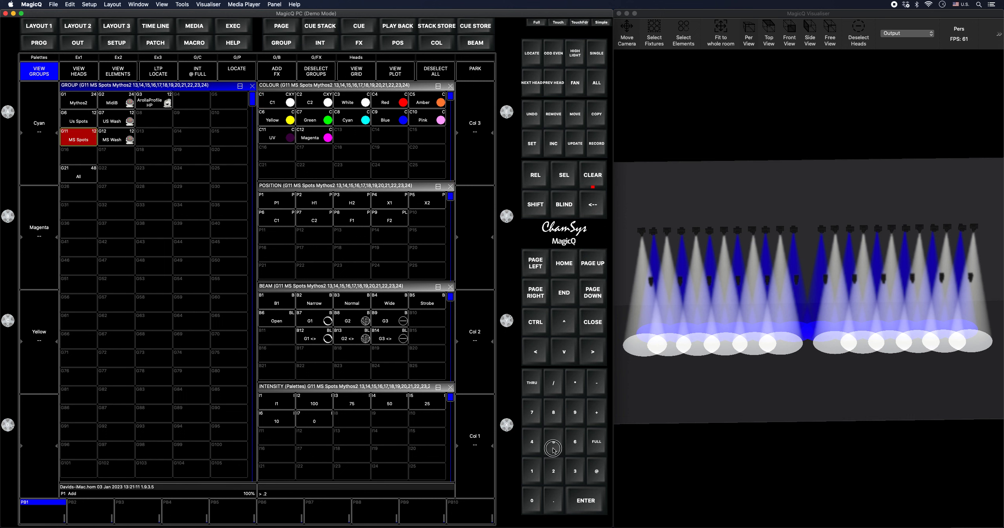
click(553, 449)
click(554, 383)
click(575, 382)
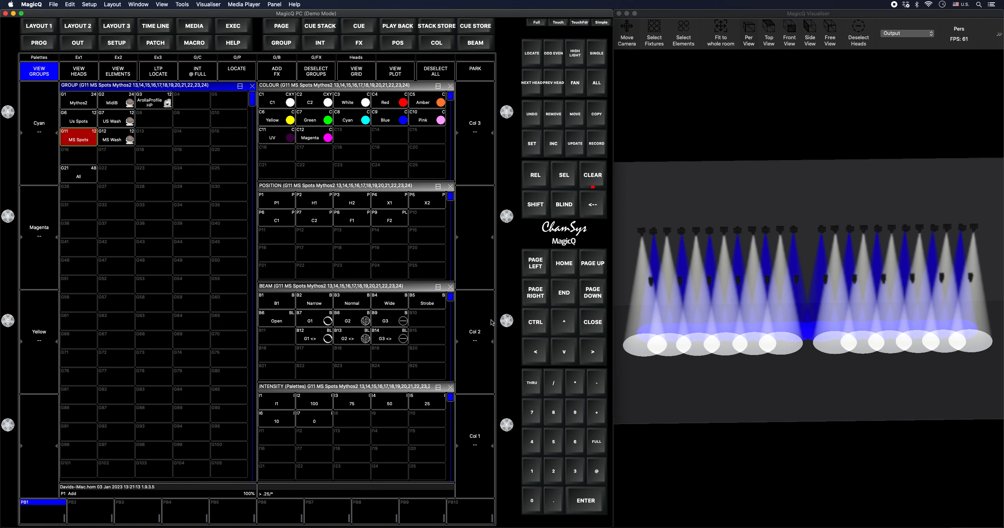
click(274, 103)
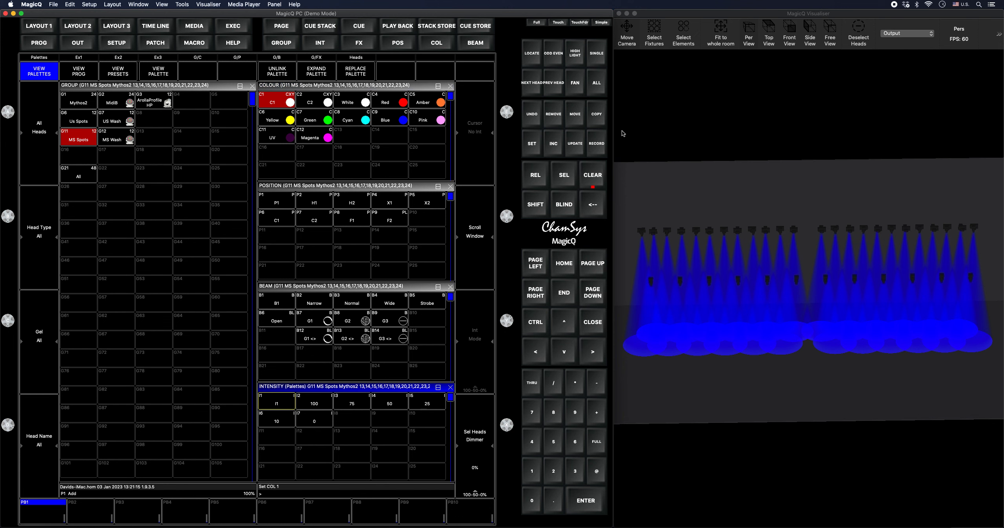
Step: Record the look as the Execute item ">>>" below 3 Sec, set its type to Button (Solo), and clear the programmer
click(122, 59)
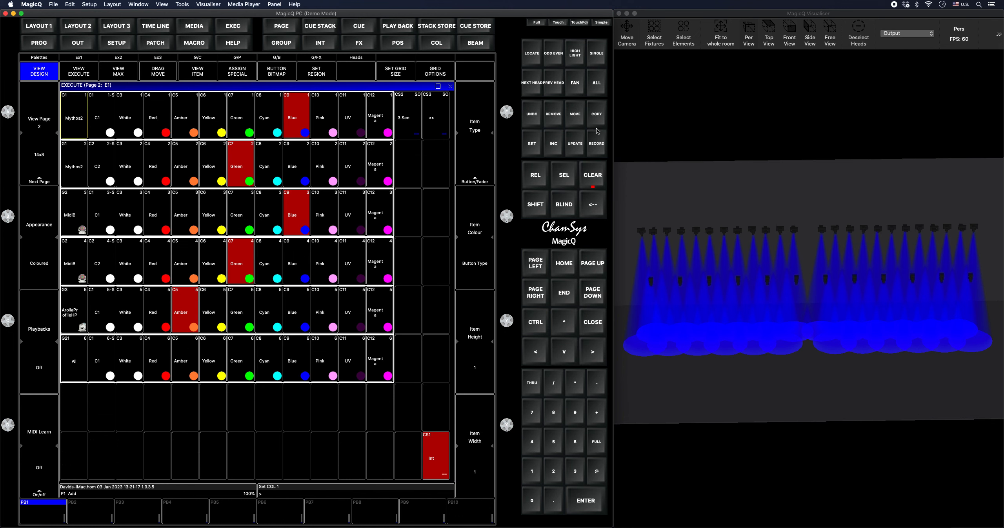
click(600, 153)
key(shift)
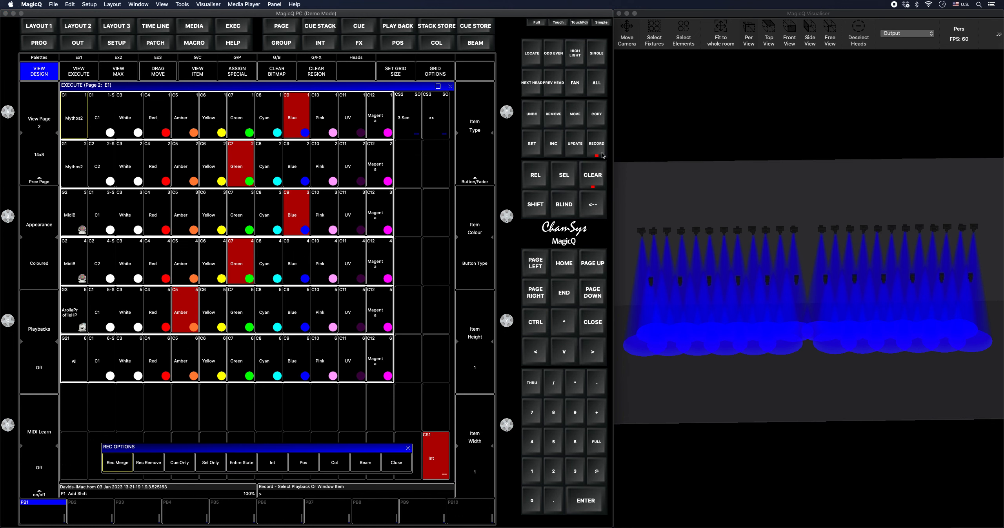
click(406, 170)
click(482, 175)
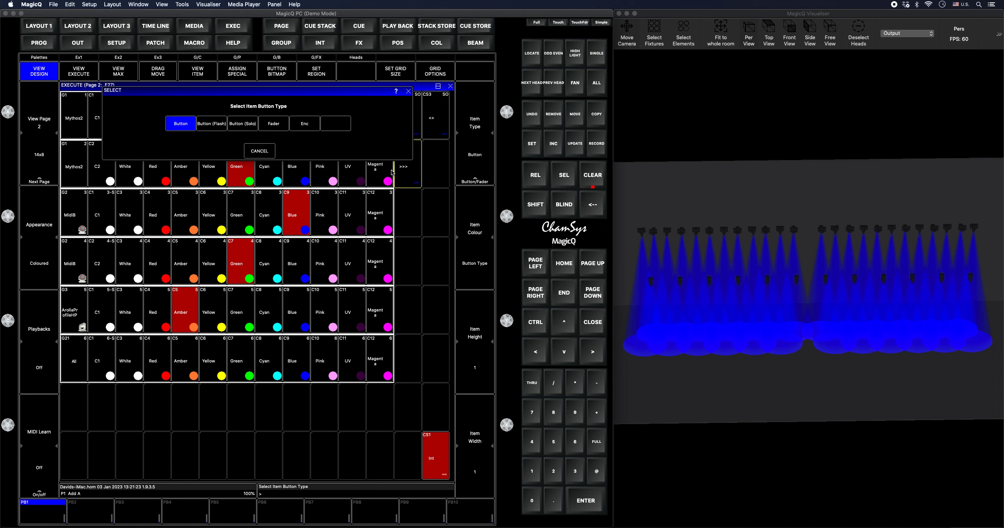
click(256, 126)
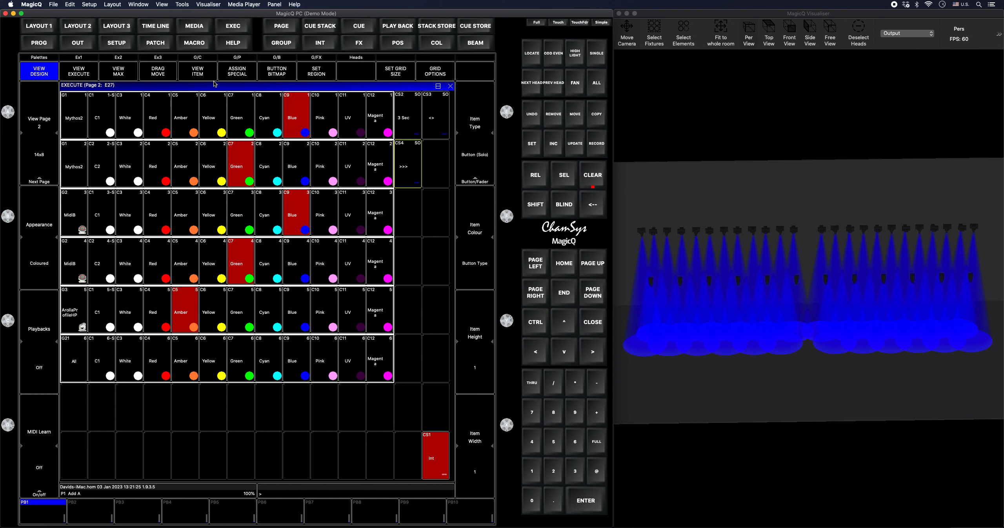
click(47, 57)
click(593, 177)
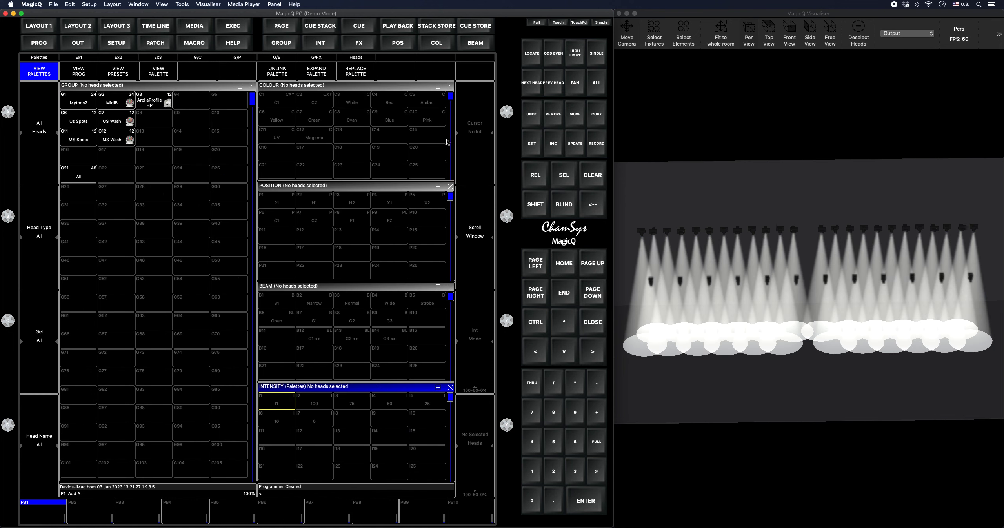
click(78, 122)
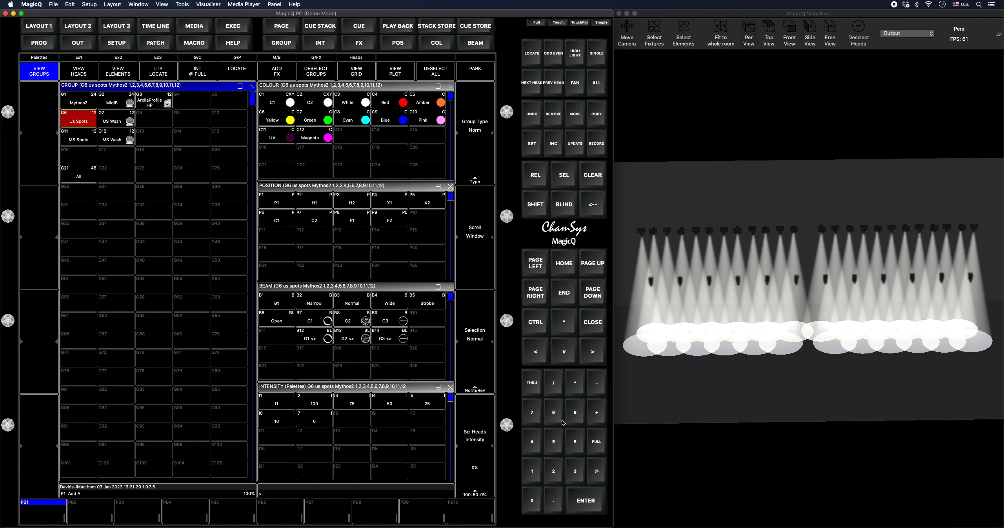
click(553, 471)
click(554, 442)
click(575, 386)
click(597, 410)
click(283, 104)
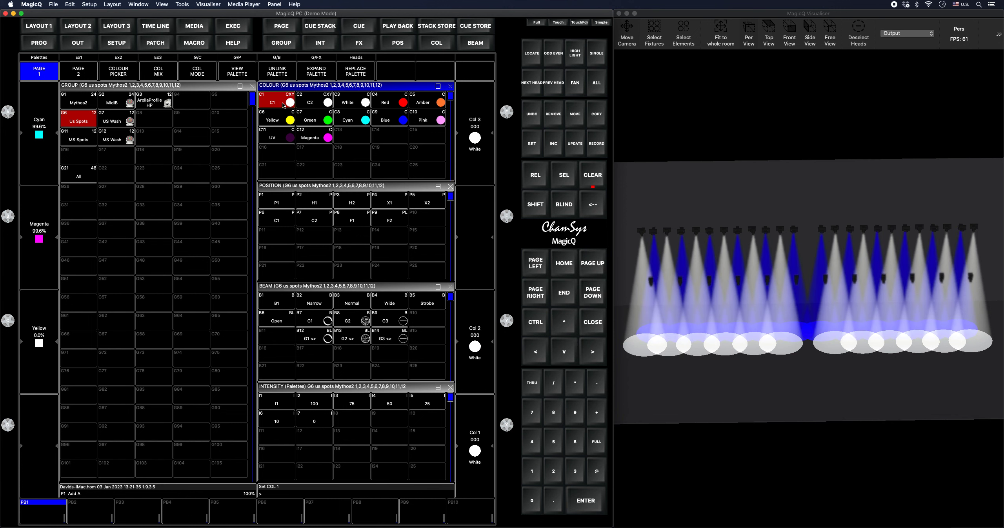
click(593, 176)
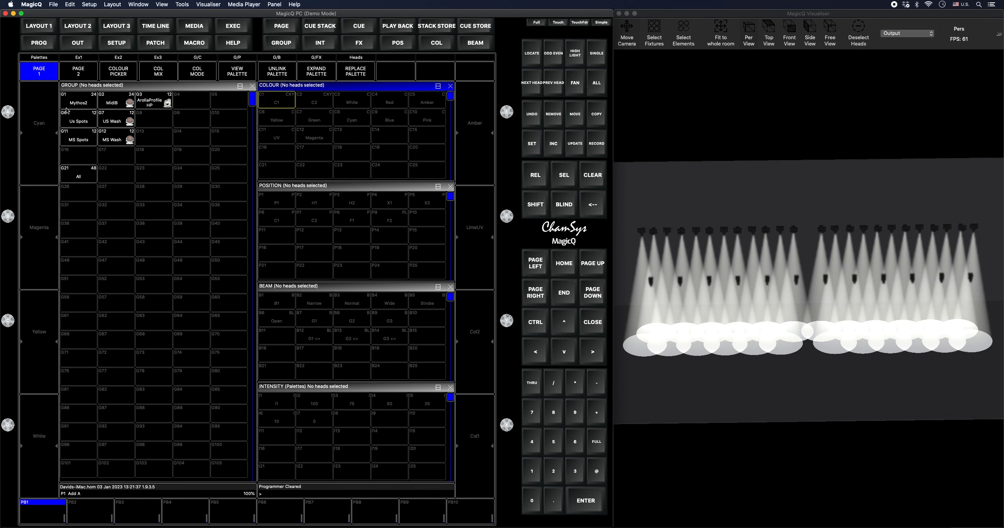
Step: Try colour palette C1 on the US Spots group with a fanned time entry starting .25+
click(553, 501)
click(553, 470)
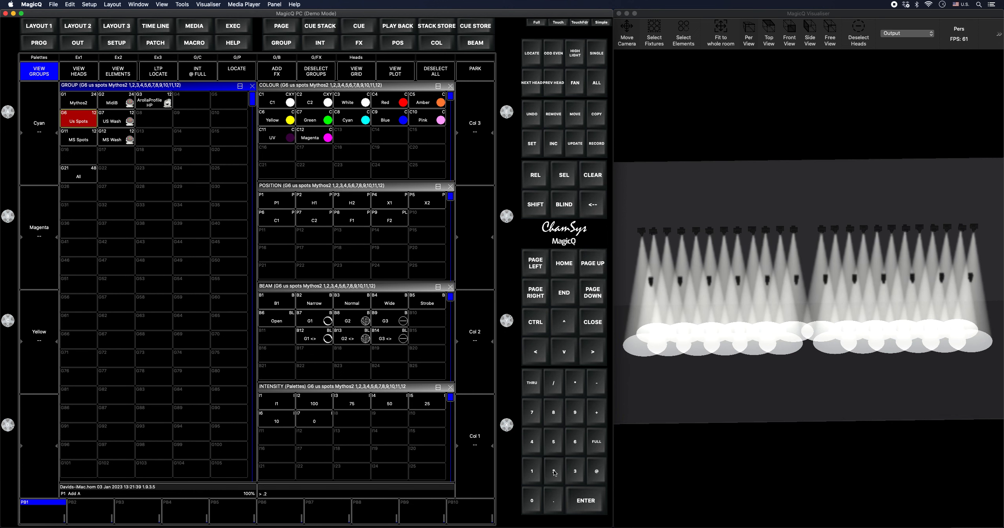
click(553, 441)
click(599, 410)
click(280, 104)
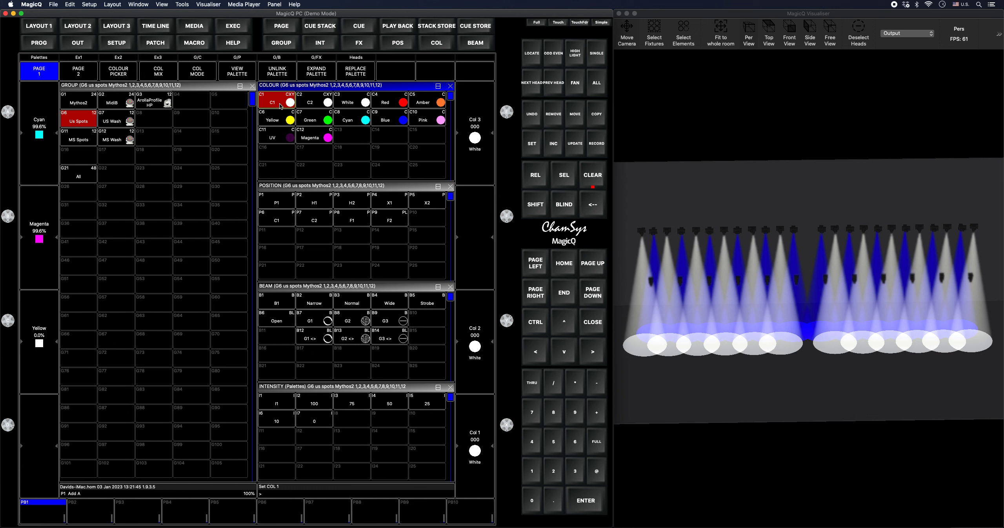
Step: Try colour palette C1 on the MS Spots group with the time entry .25+-, and clear the programmer
click(86, 138)
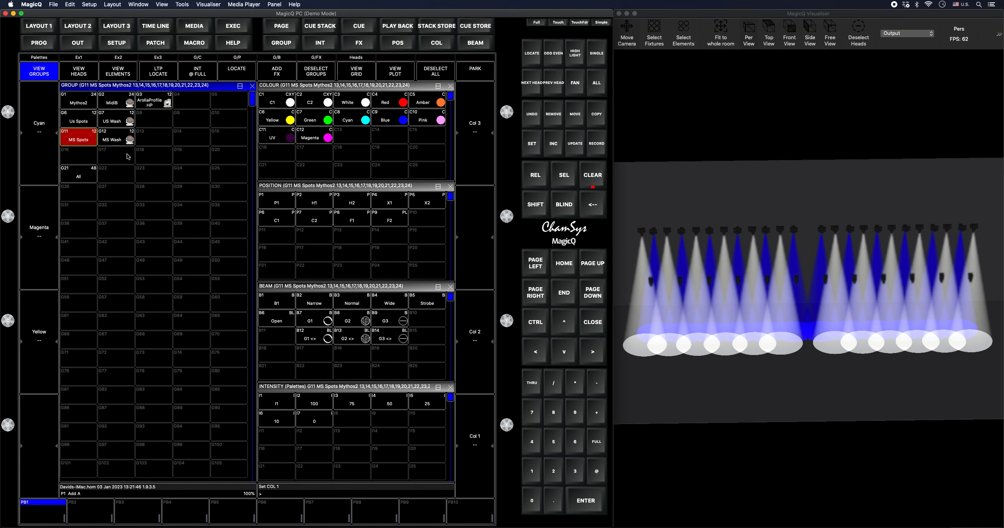
click(558, 502)
click(553, 471)
click(553, 442)
click(597, 408)
click(597, 382)
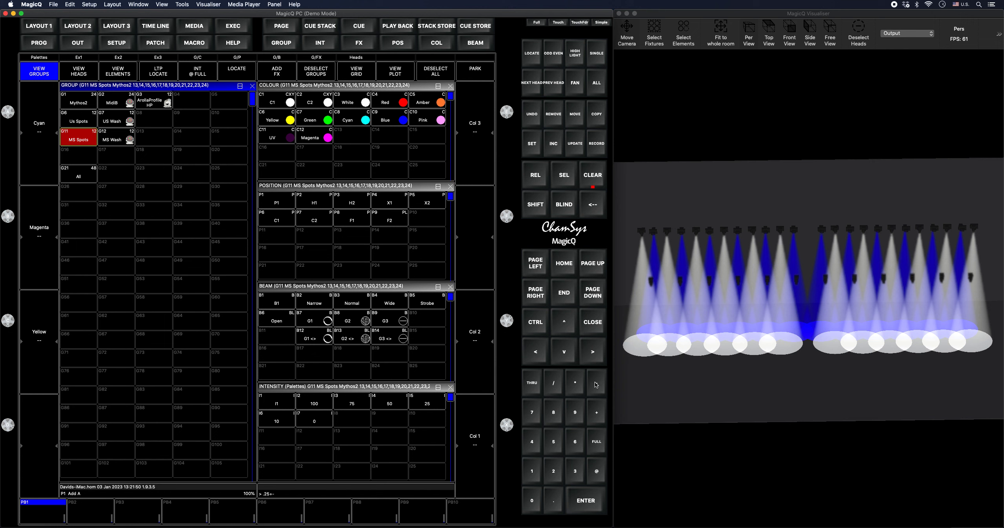
click(280, 102)
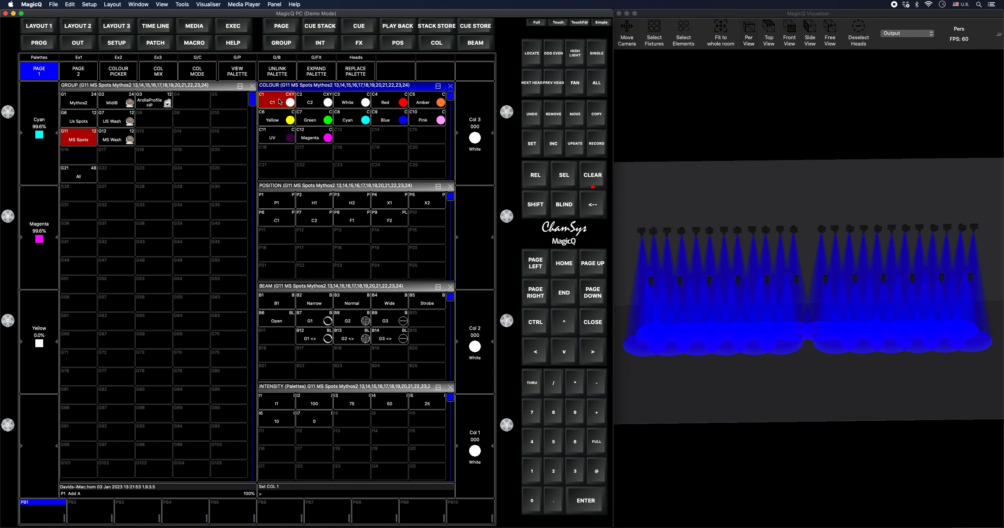
click(132, 58)
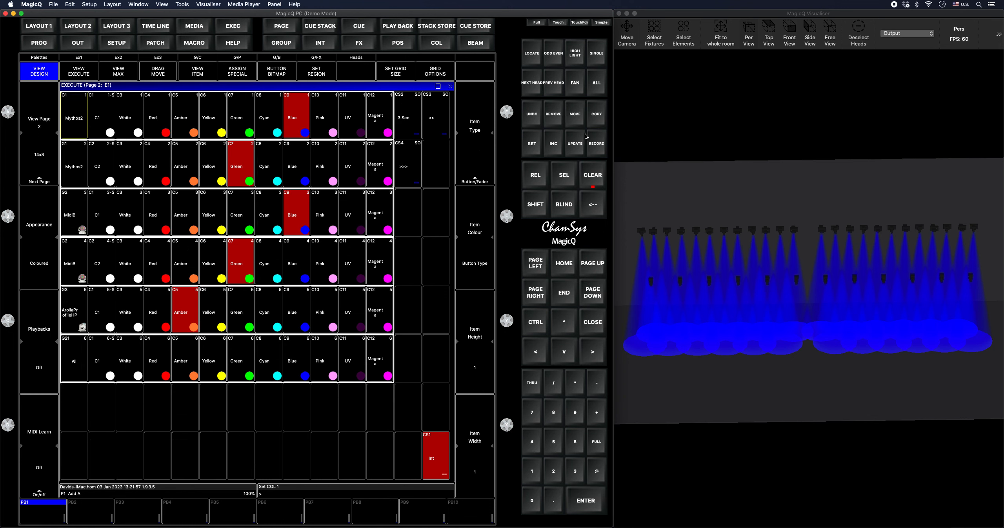
click(36, 59)
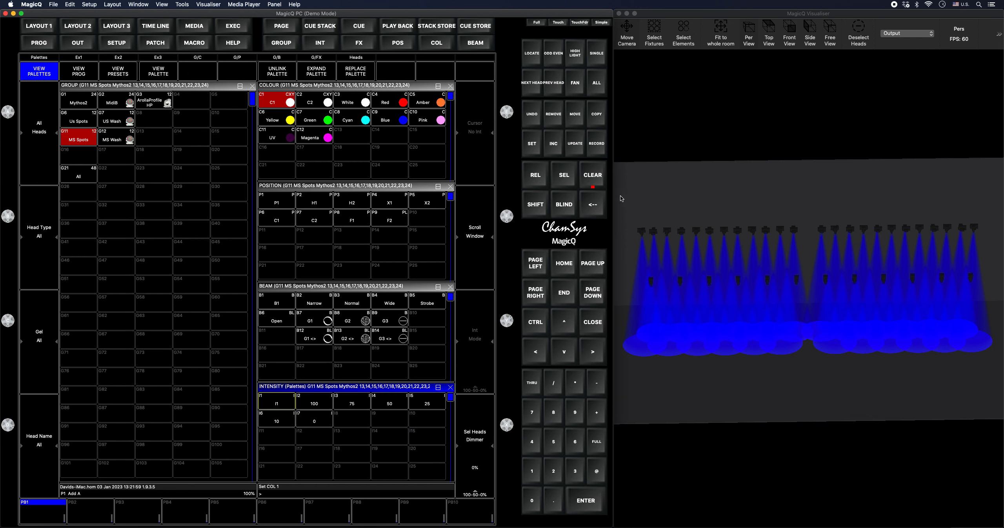
click(592, 181)
Step: Apply colour palette C1 to the US Spots group with the time entry 1+-
click(84, 120)
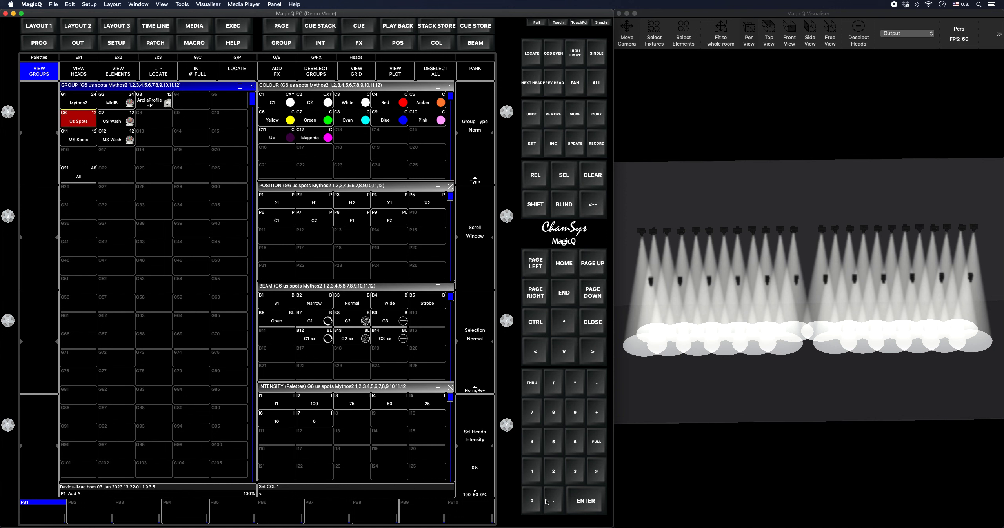
click(532, 476)
click(601, 410)
click(600, 387)
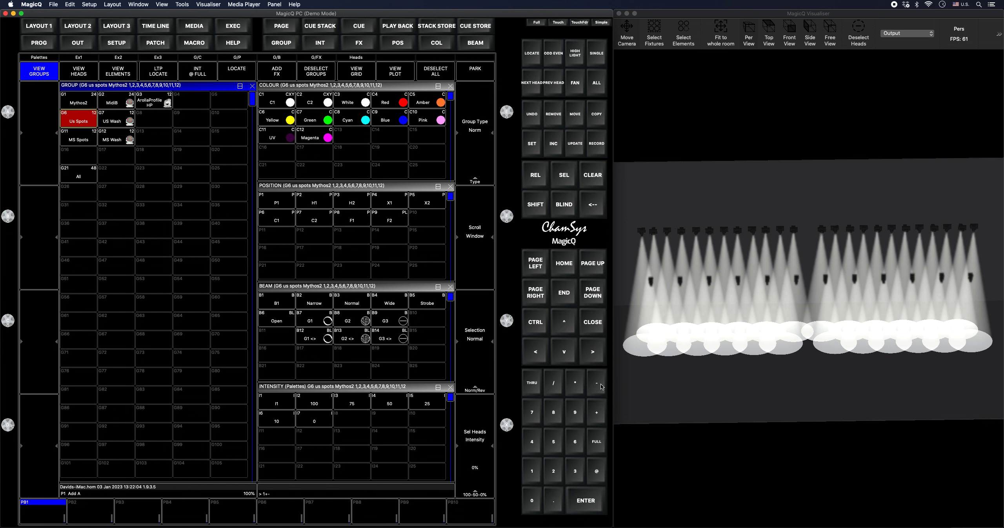
click(283, 100)
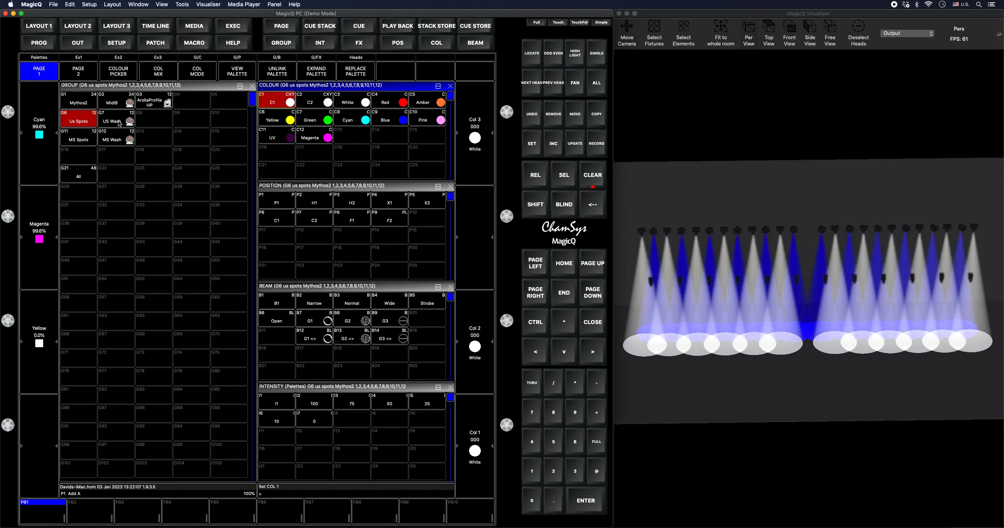
Step: Apply colour palette C1 to the MS Spots group with a fanned time of 1
click(79, 137)
drag(724, 317, 839, 232)
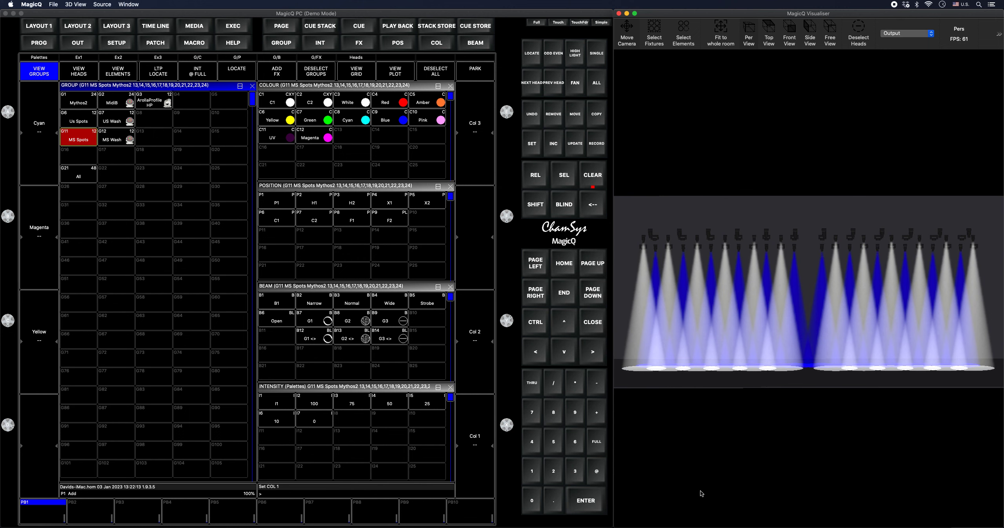
click(538, 479)
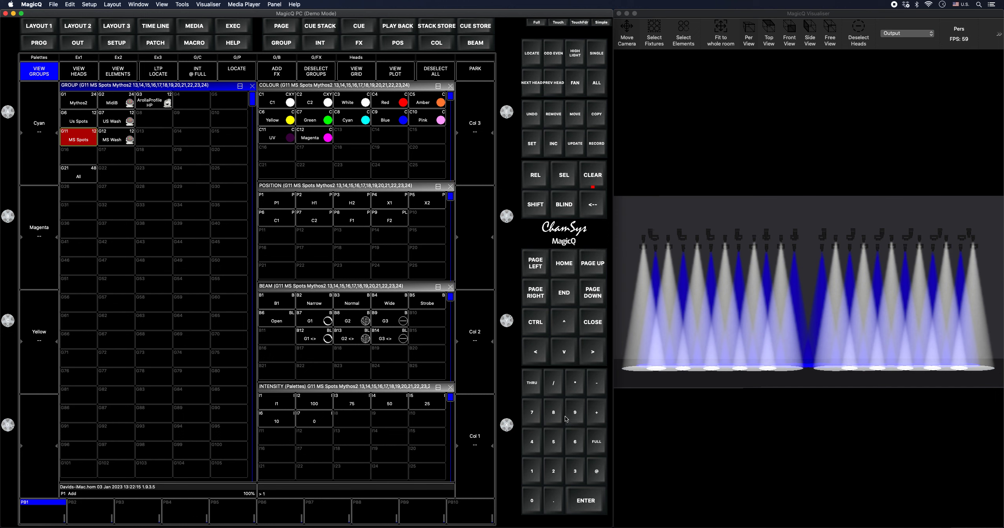
click(602, 380)
click(285, 106)
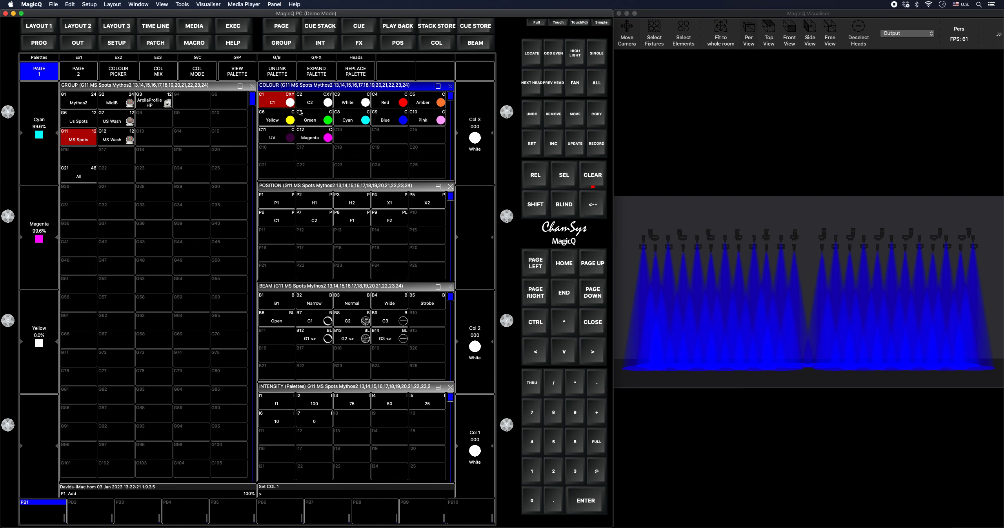
drag(670, 270, 706, 304)
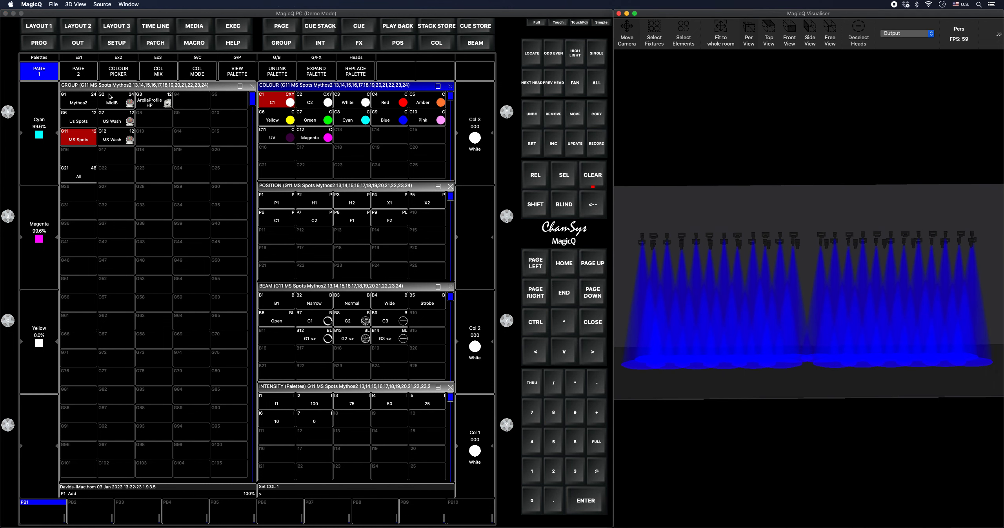
Step: Record the look as the Execute item ">>Fade" beside ">>>" and set its type to Button (Solo)
click(120, 59)
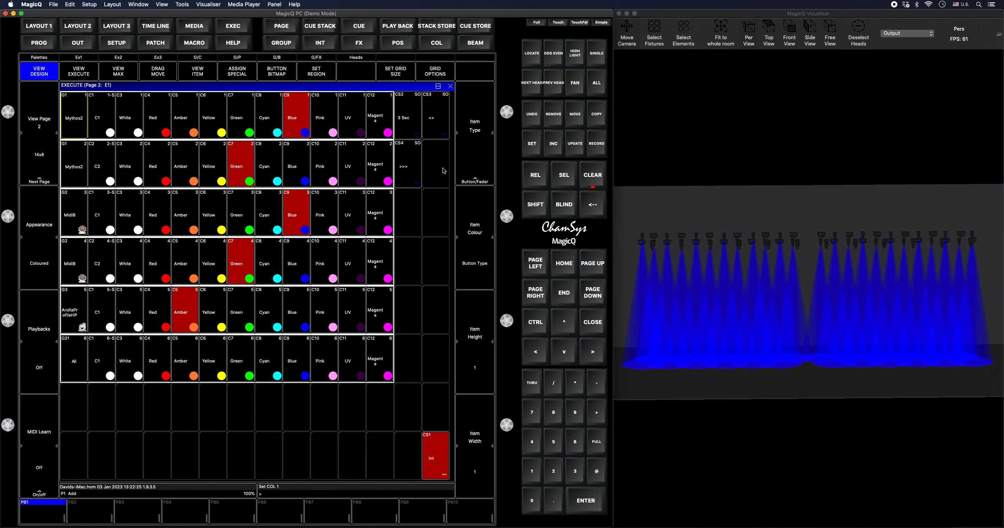
click(592, 151)
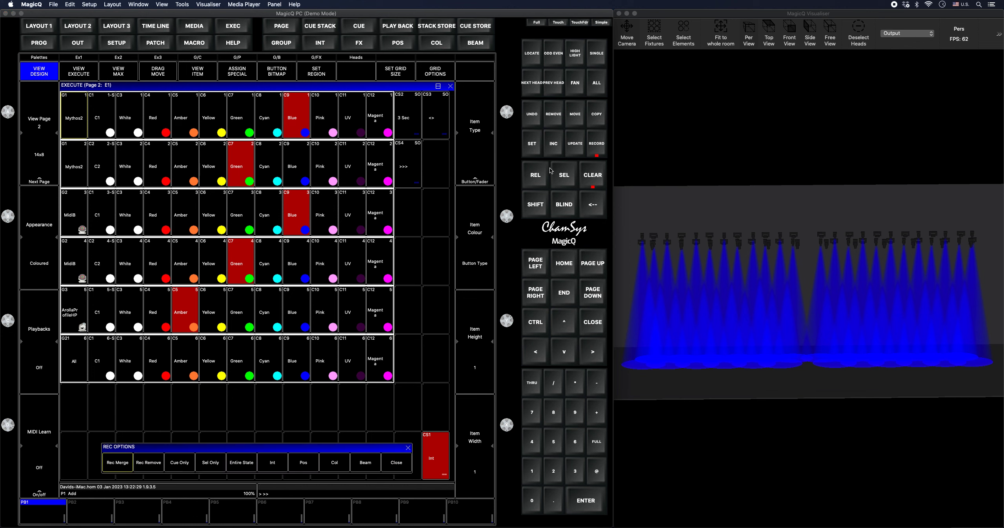
click(436, 161)
click(477, 181)
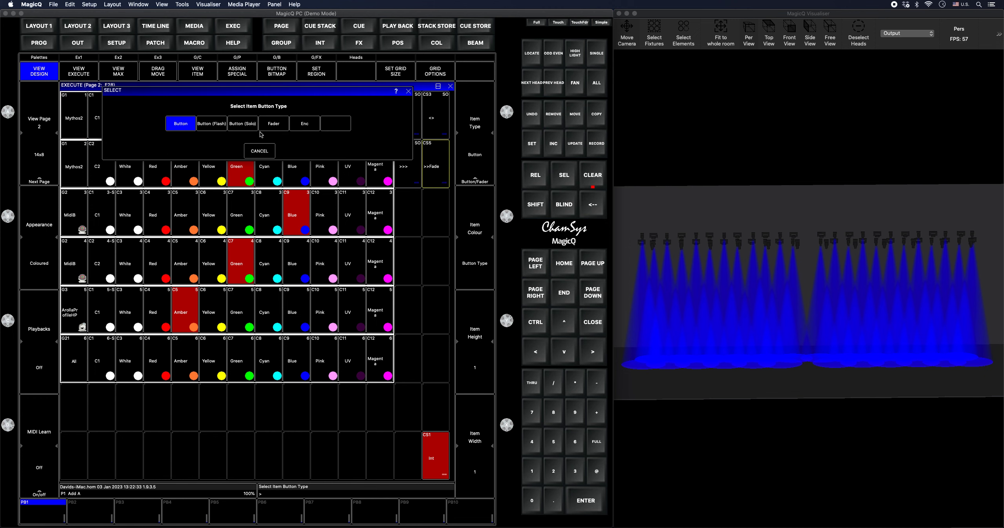
click(248, 124)
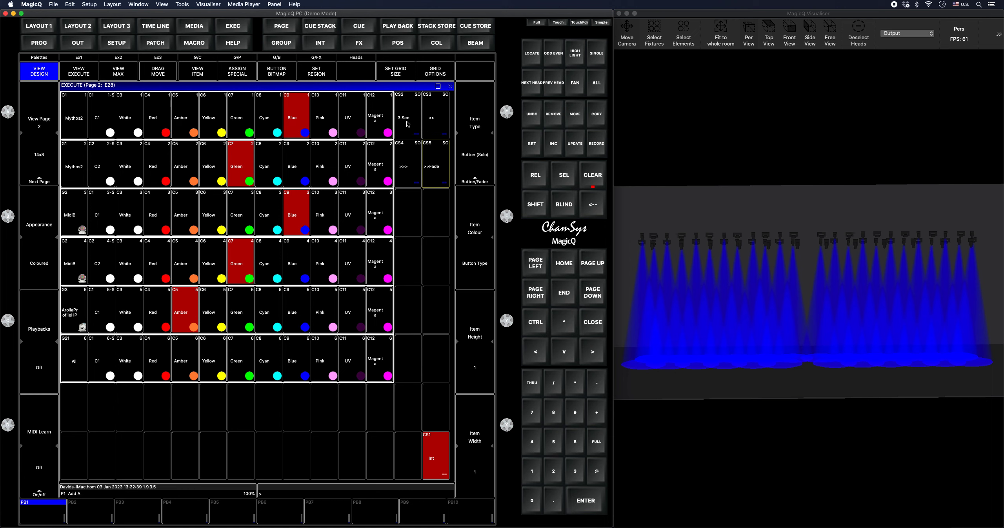
Step: Activate the 3 Sec item and Green in the first Mythos2 row, and clear the programmer
click(410, 123)
click(239, 128)
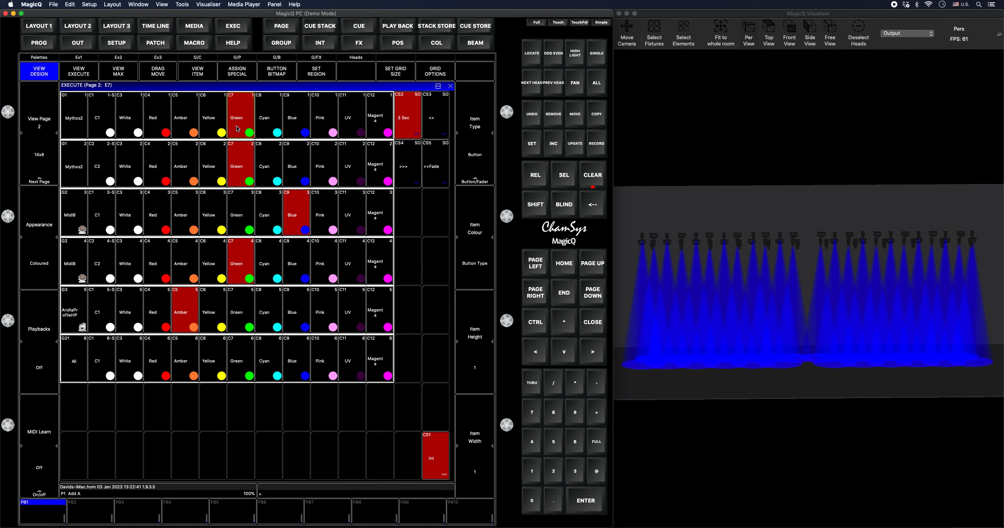
click(591, 177)
Step: Test the ">>Fade", ">>>" and "<>" timing items in turn on the Execute page
click(444, 171)
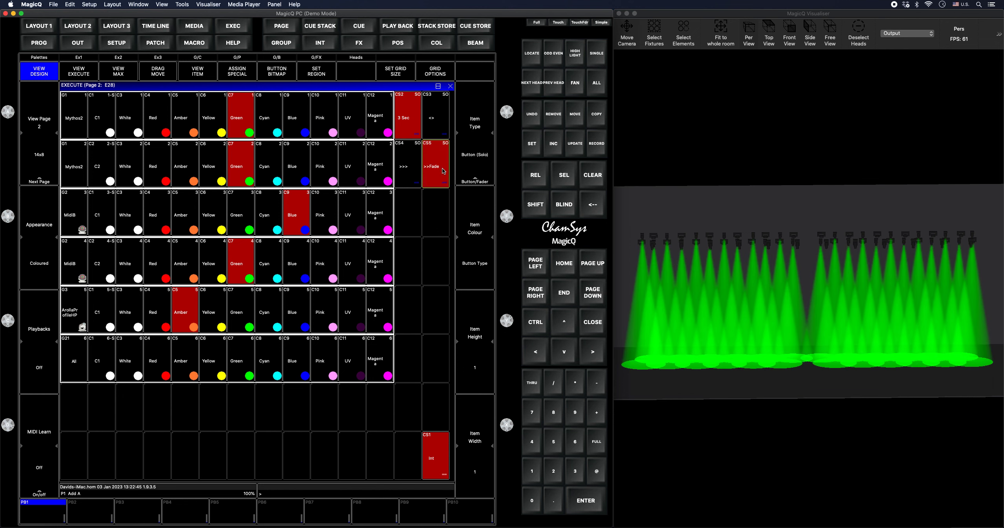
click(408, 180)
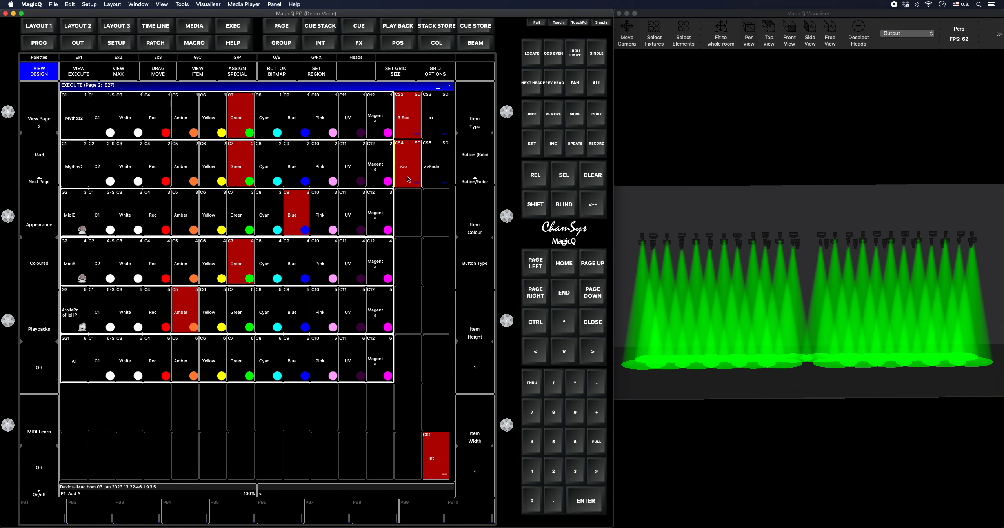
click(441, 120)
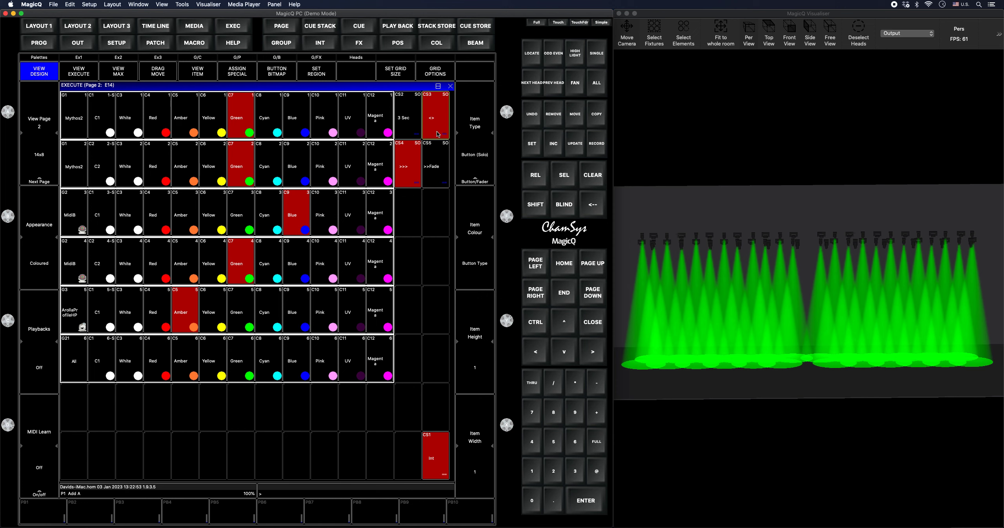
Step: Group the 3 Sec, "<>", ">>>" and ">>Fade" items into one Execute region and activate 3 Sec
drag(413, 117, 451, 168)
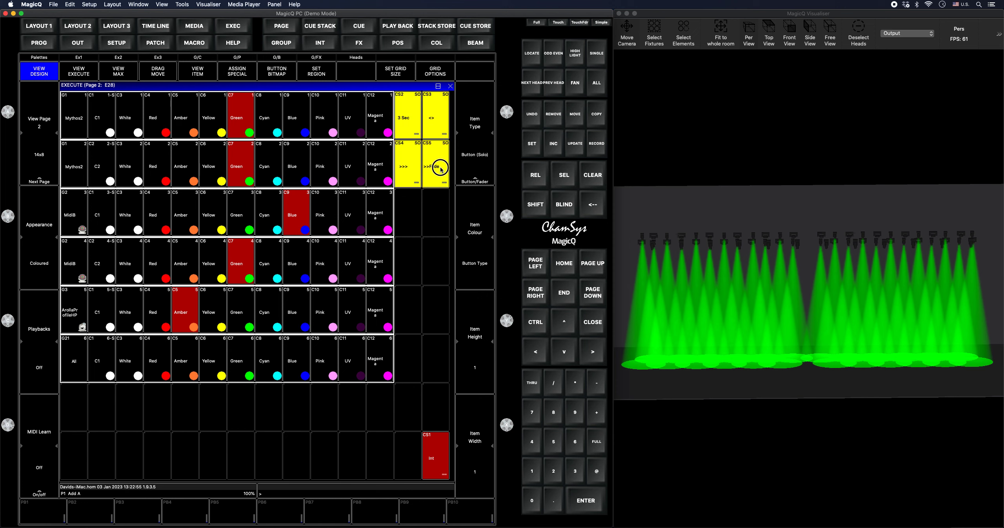
click(322, 76)
click(413, 129)
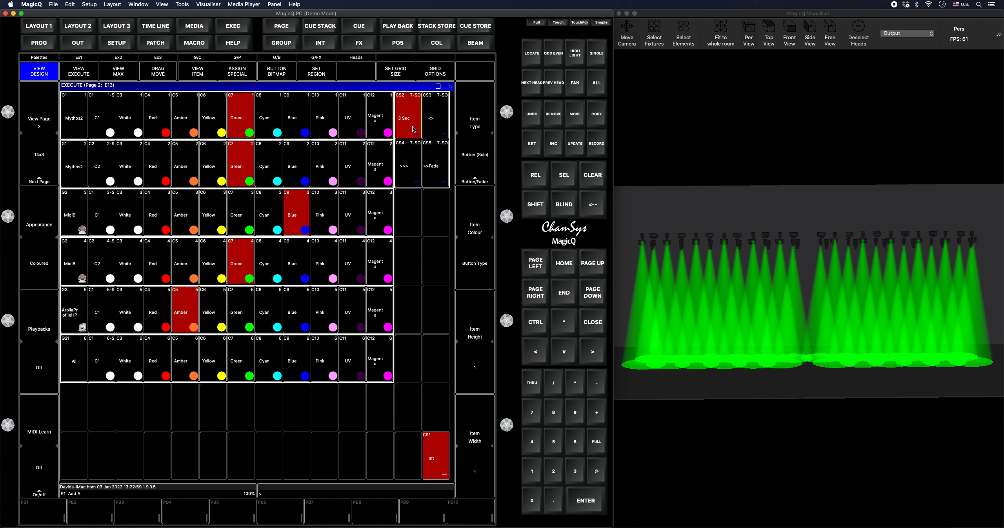
Step: Test the timing items by changing the first Mythos2 row to Blue, activating "<>", and changing the row to Green
click(294, 132)
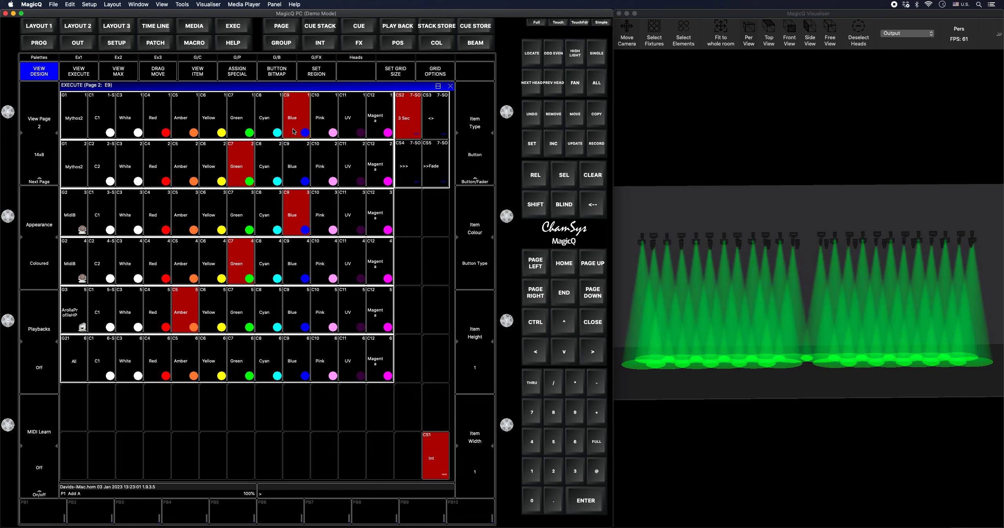
click(432, 128)
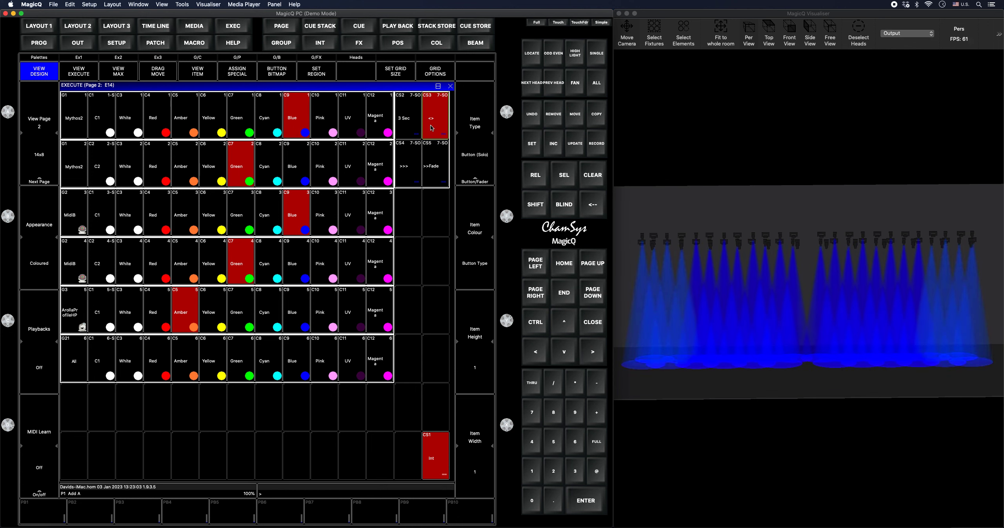
click(238, 121)
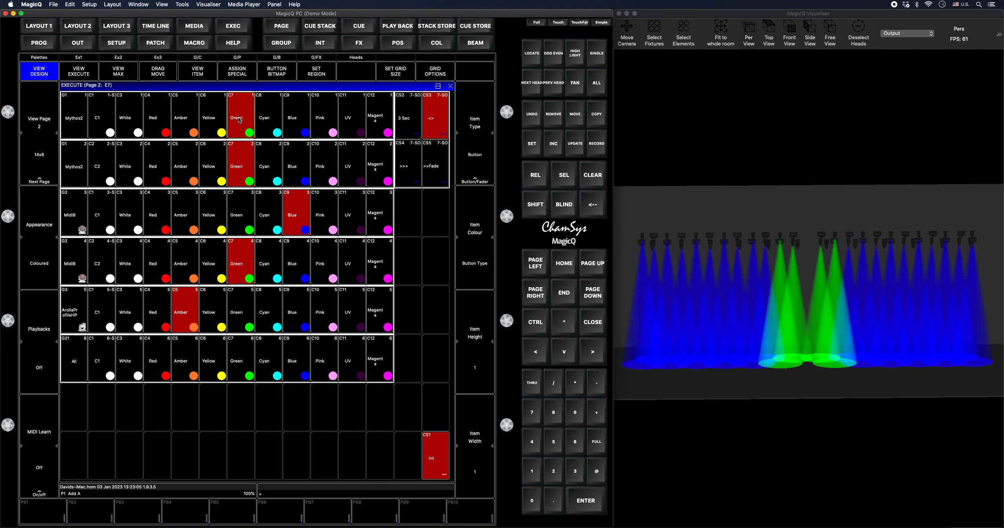
Step: Toggle the "<>" timing item on and off repeatedly to check how the Green look responds
click(442, 118)
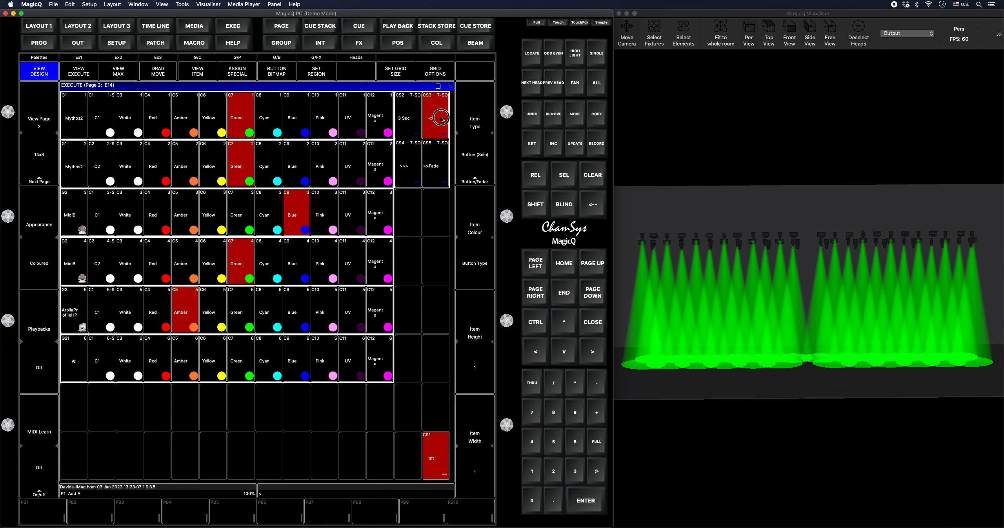
click(442, 119)
click(442, 119)
click(442, 119)
Step: Activate ">>Fade", toggle ">>>" on and off repeatedly to check the beams' response, and reactivate ">>Fade"
click(437, 161)
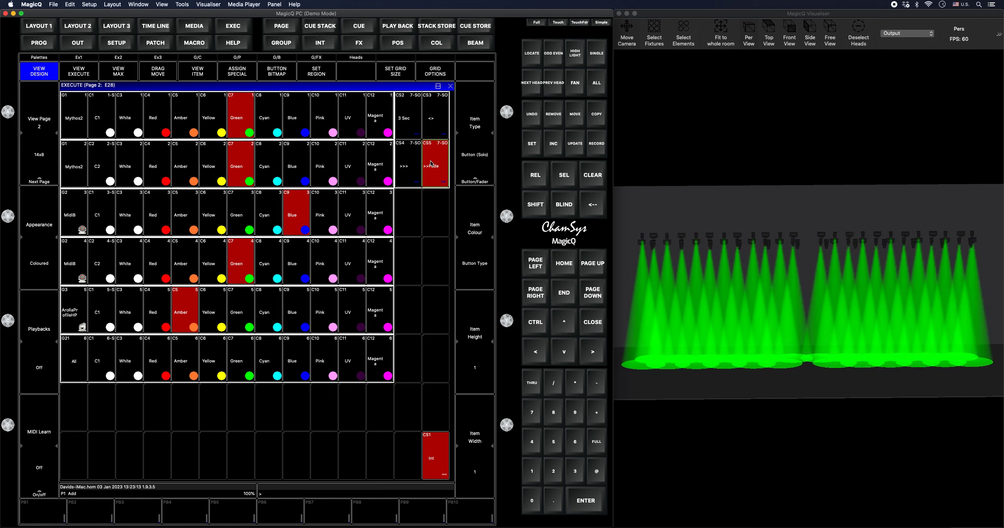
click(407, 179)
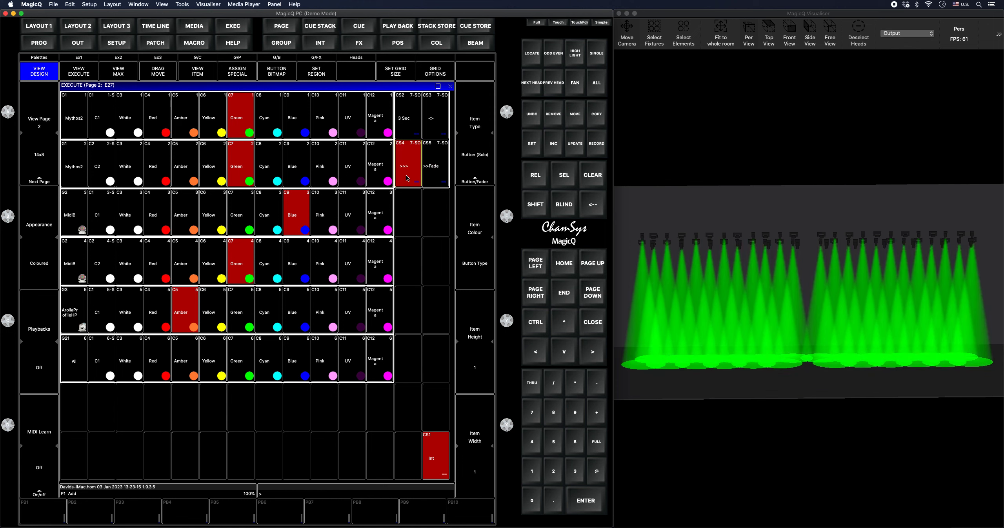
click(407, 179)
click(407, 178)
click(407, 179)
click(408, 178)
click(408, 179)
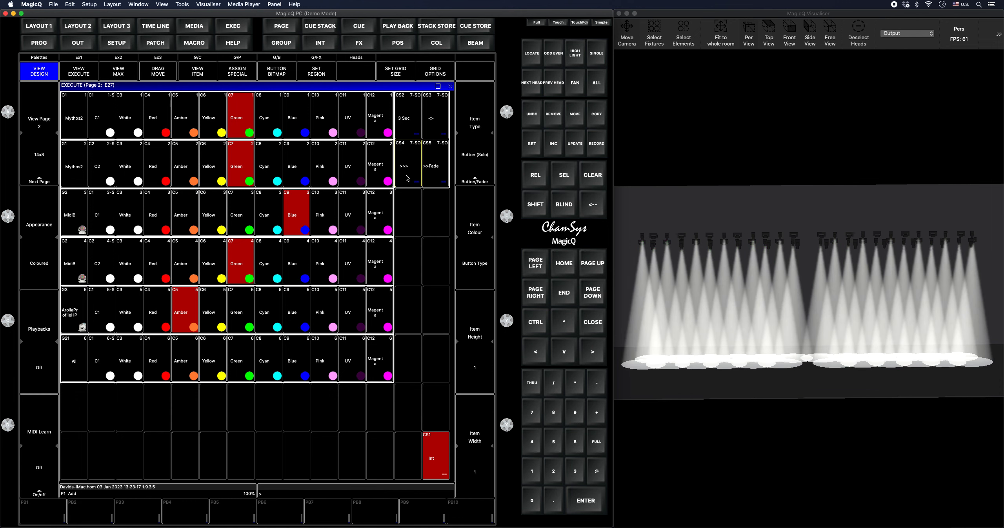
click(408, 178)
click(408, 178)
click(409, 179)
click(408, 179)
click(409, 178)
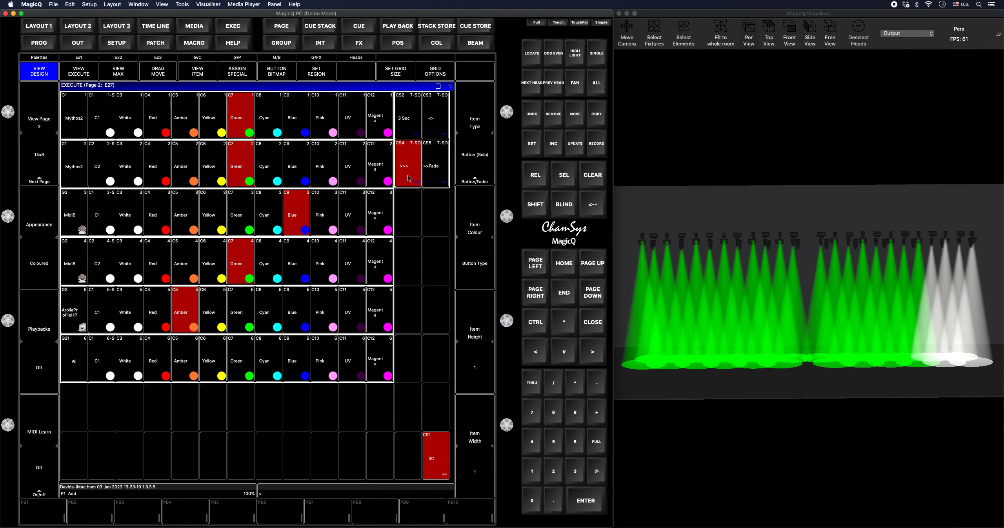
click(409, 178)
click(409, 178)
click(409, 178)
click(409, 179)
click(409, 179)
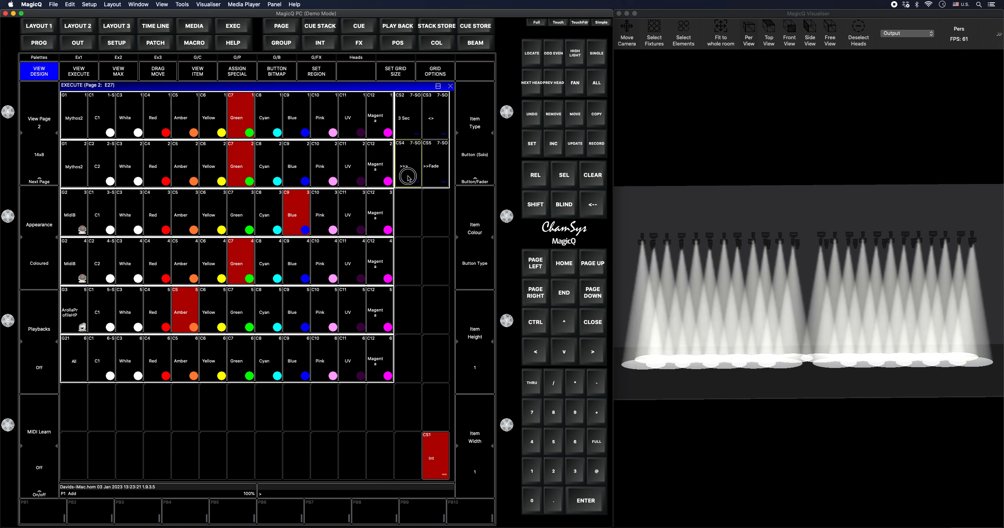
click(409, 179)
click(408, 179)
click(408, 178)
click(409, 178)
click(408, 178)
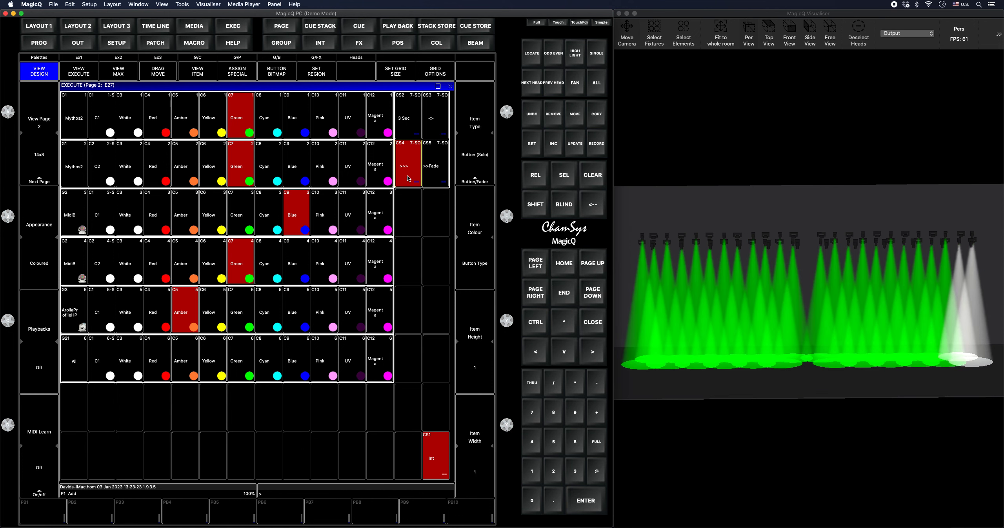
click(408, 178)
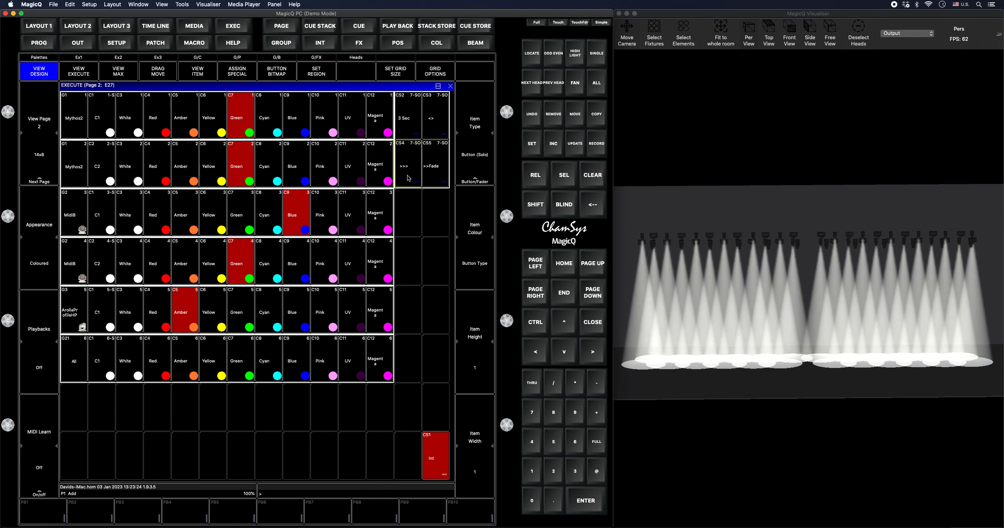
click(433, 165)
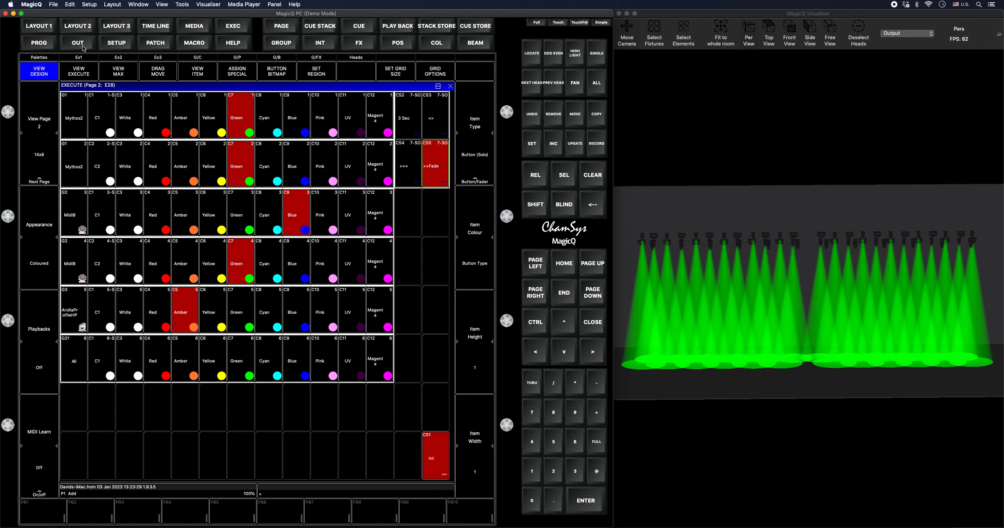
Step: Set the Mythos2 group's intensity to 0 and the MidiB group's intensity to 100
click(54, 60)
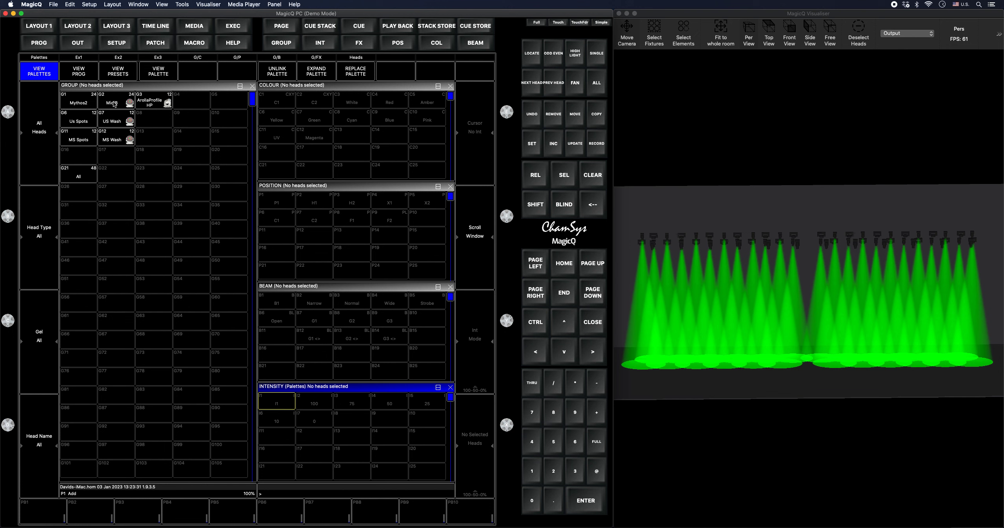
click(87, 104)
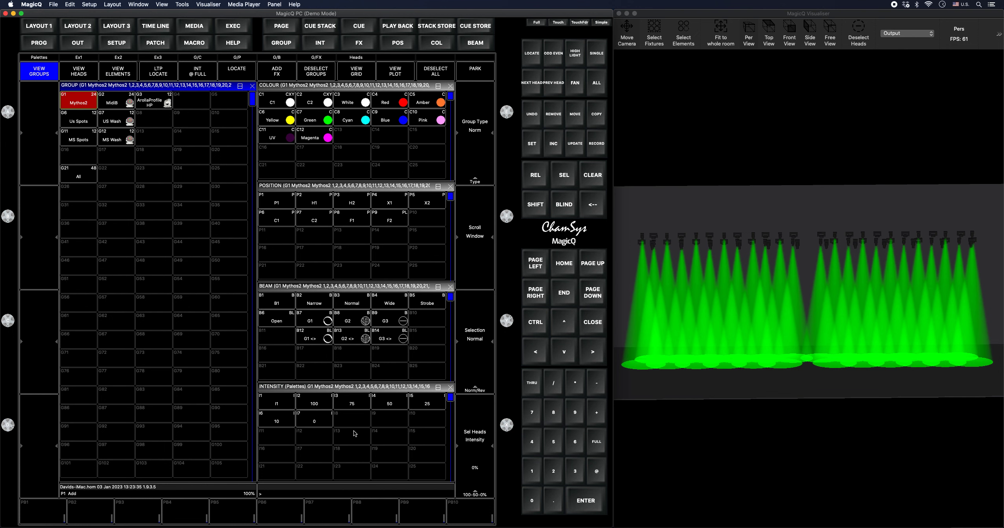
click(324, 426)
click(126, 102)
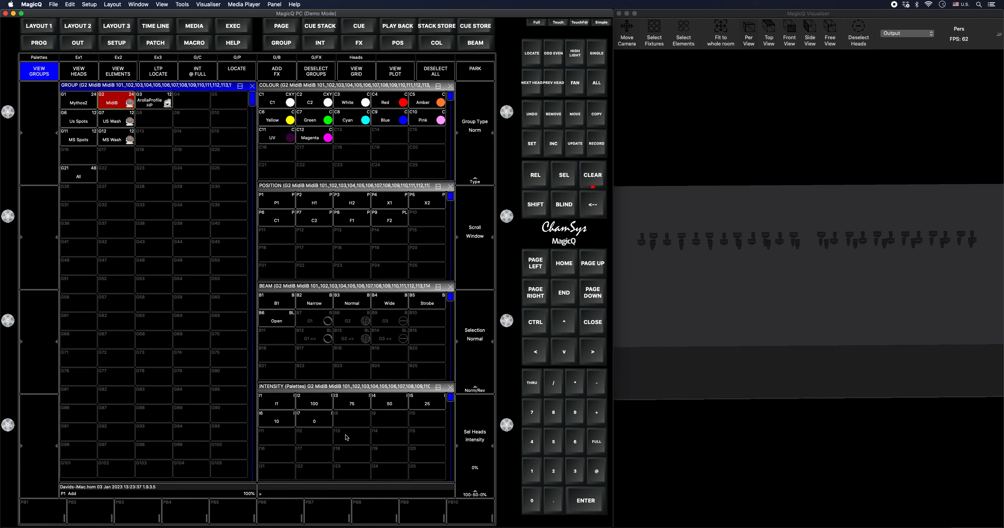
click(313, 408)
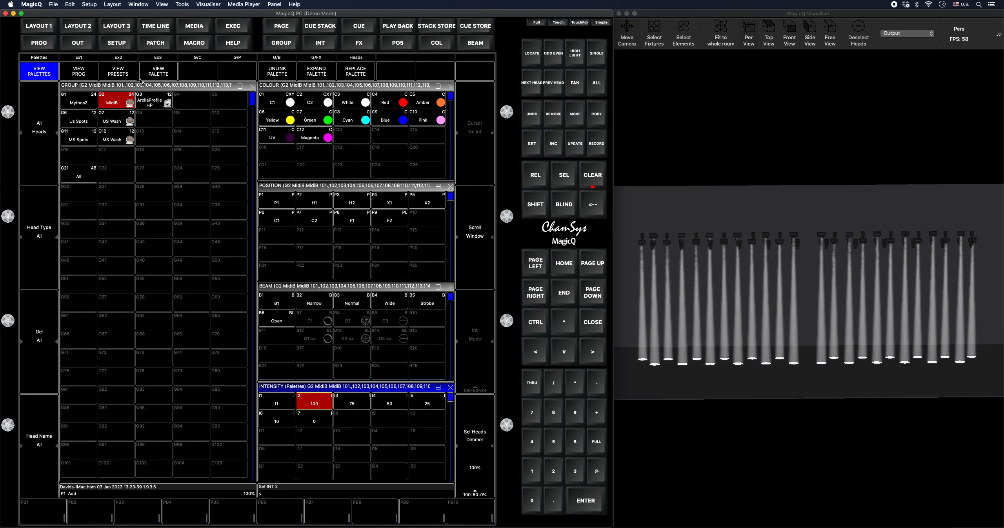
Step: Merge the new intensities into the Int item on the Execute page and clear the programmer
click(41, 58)
click(126, 59)
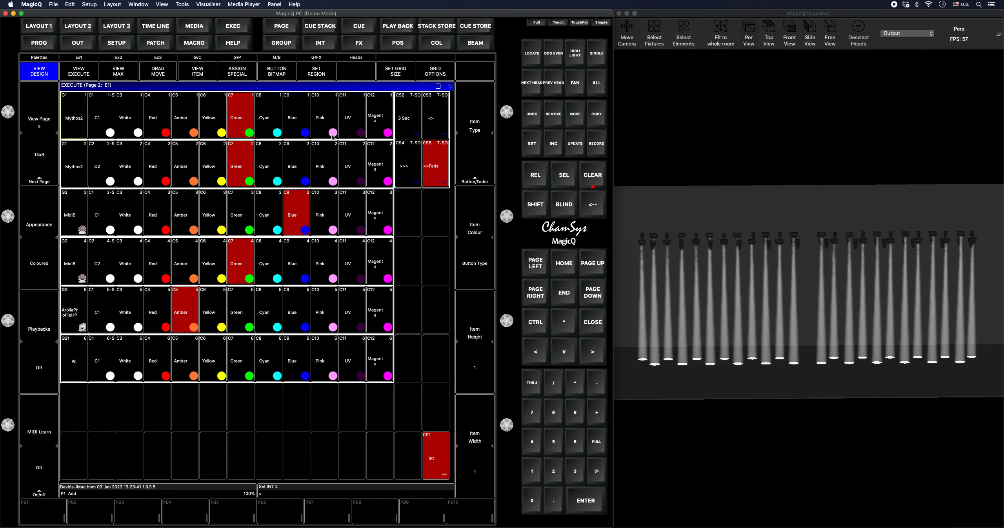
click(597, 145)
click(440, 468)
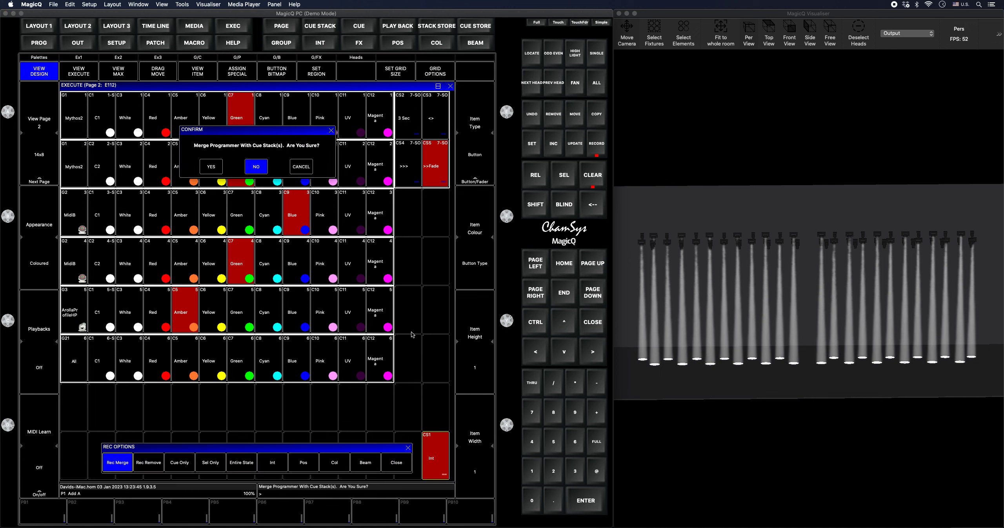
click(218, 165)
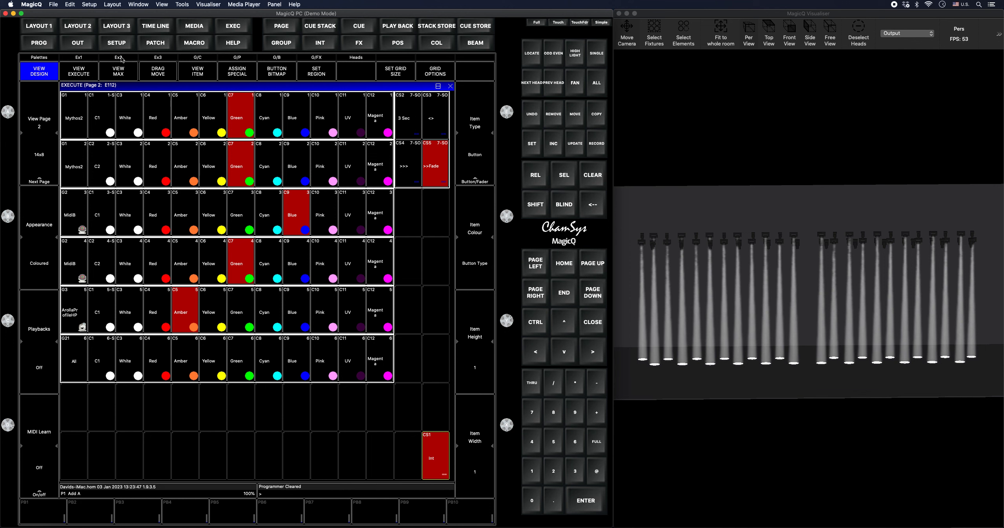
Step: Apply colour palette C1 to the MidiB group with a time of 3 seconds
click(39, 57)
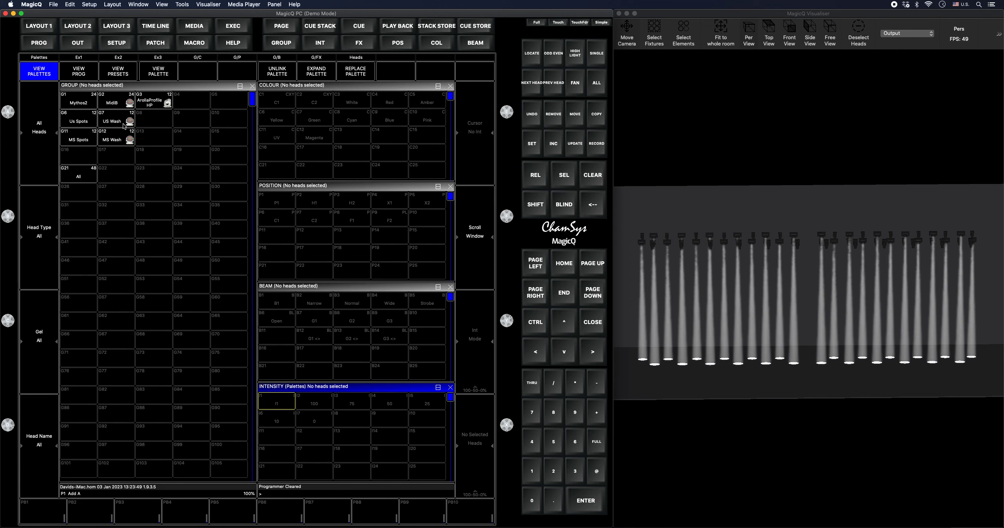
click(118, 104)
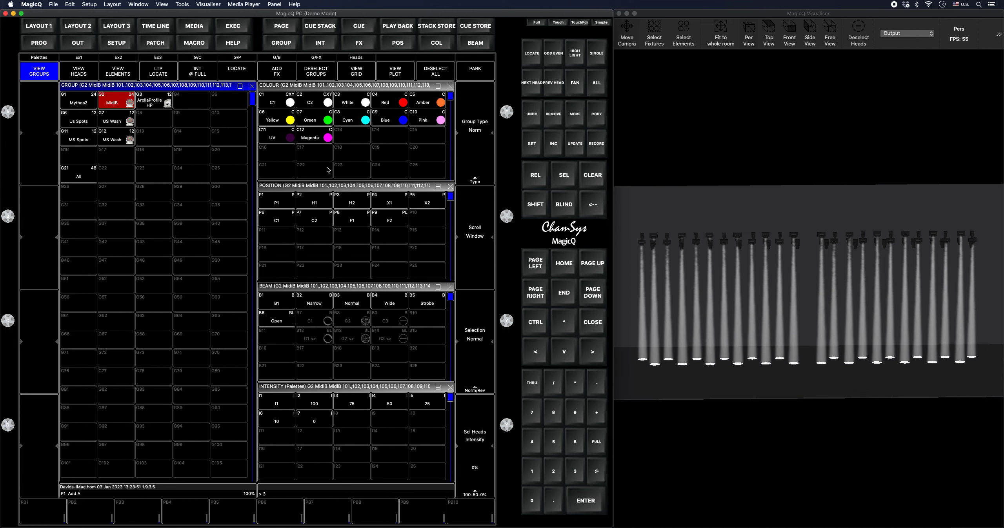
click(283, 104)
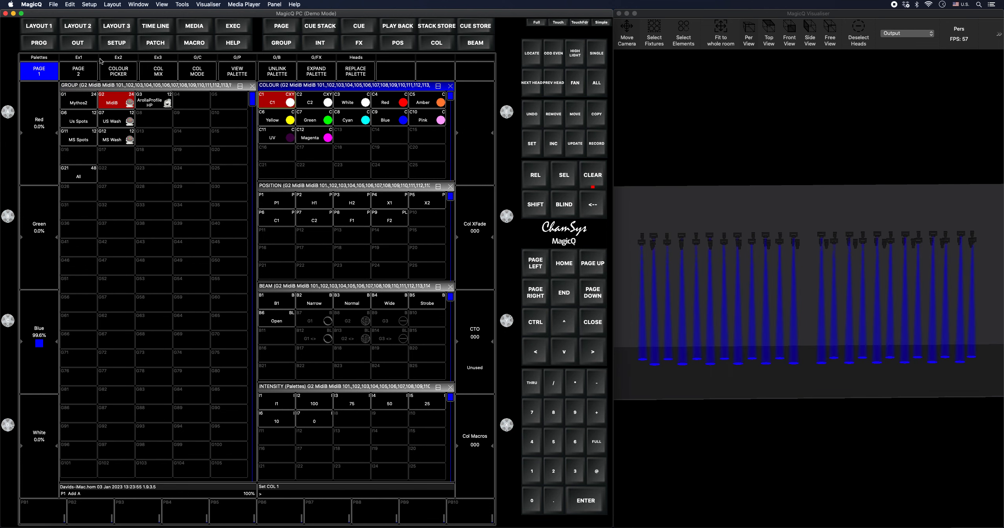
Step: Merge the MidiB colour timing into the 3 Sec item on the Execute page and clear the programmer
click(119, 59)
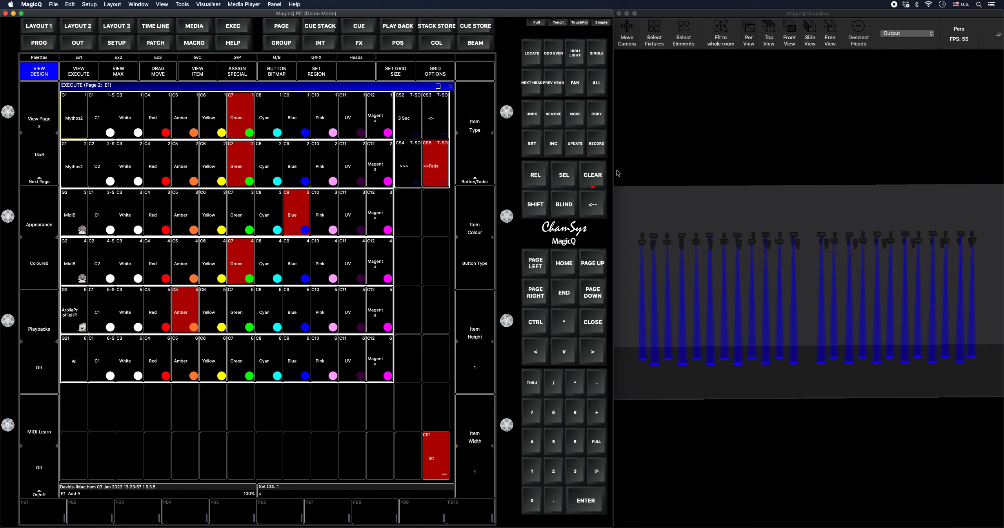
click(597, 143)
click(408, 122)
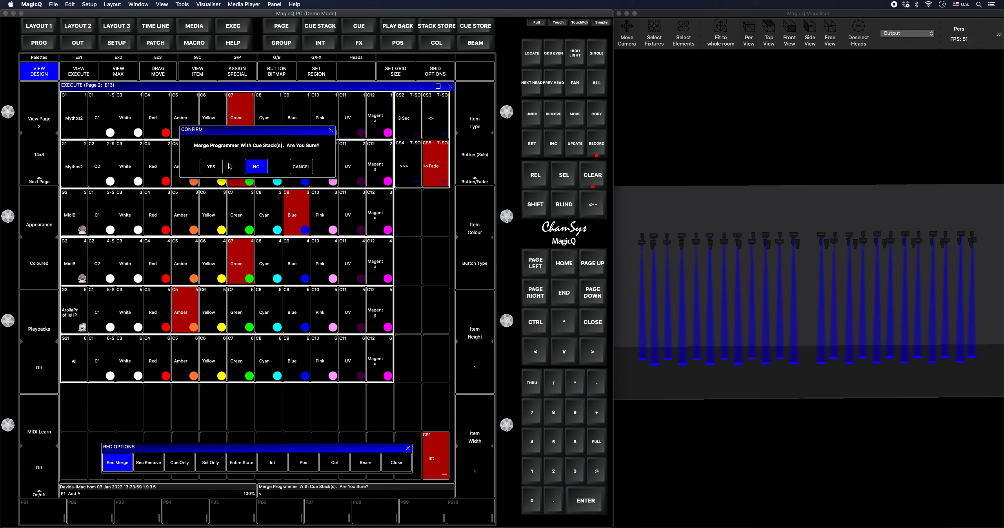
click(211, 166)
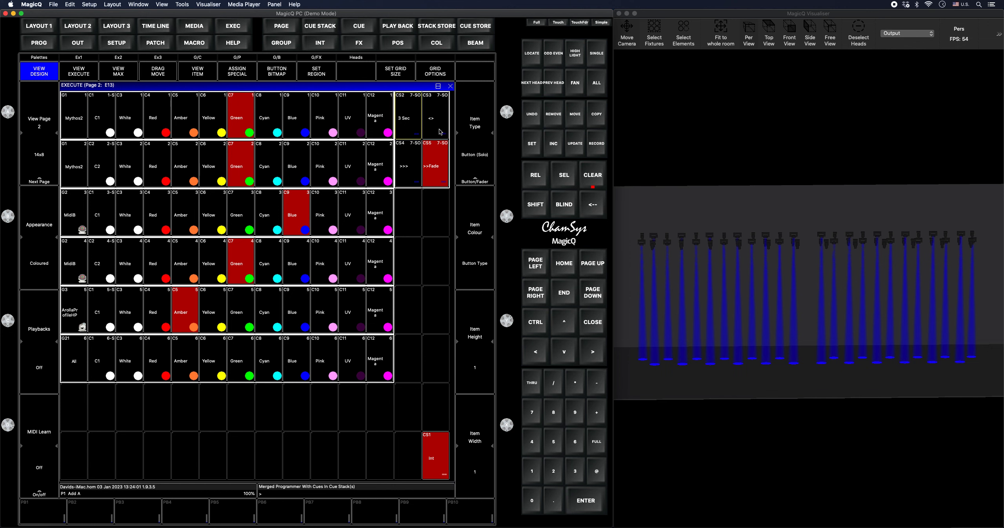
click(39, 57)
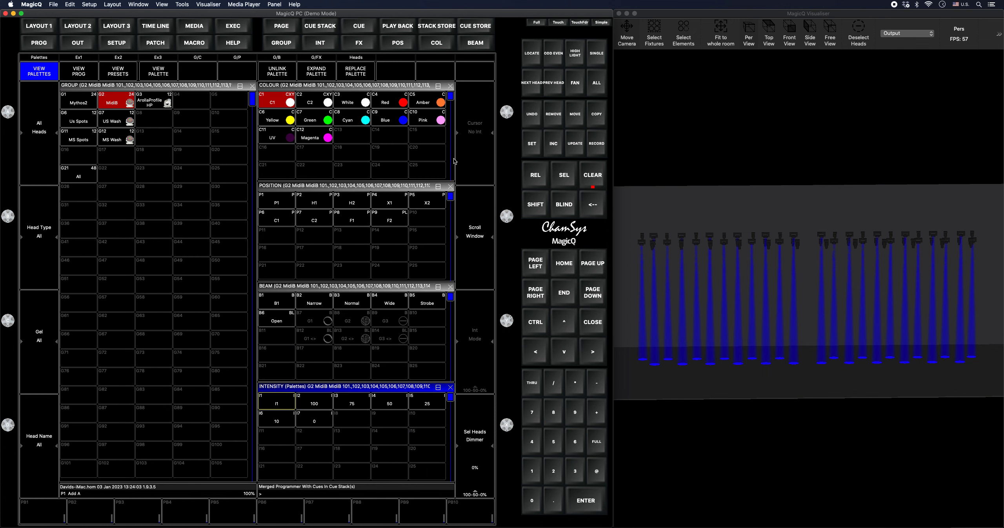
click(592, 178)
Step: Select the US Wash group and apply colour palette C1 with a fanned time
click(125, 122)
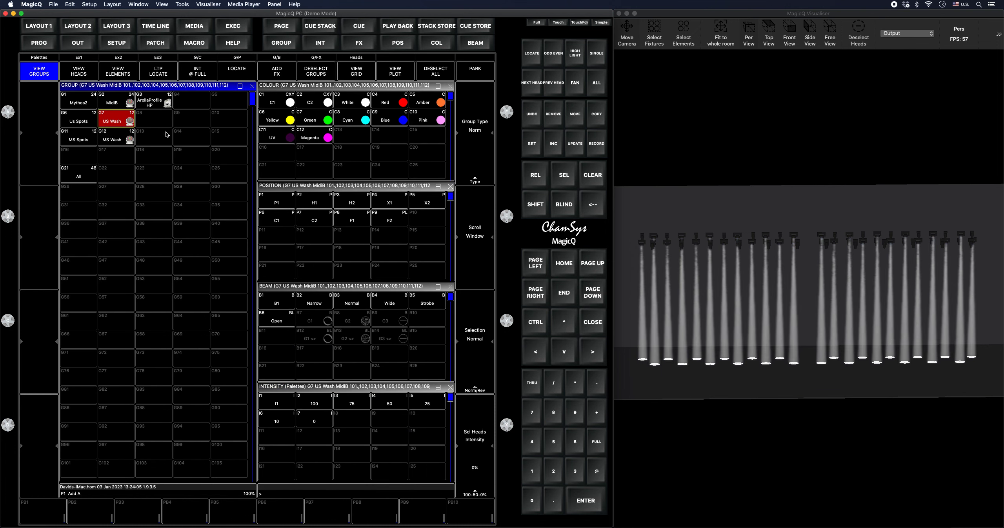
click(554, 498)
click(557, 469)
click(554, 440)
click(576, 383)
click(597, 382)
click(305, 122)
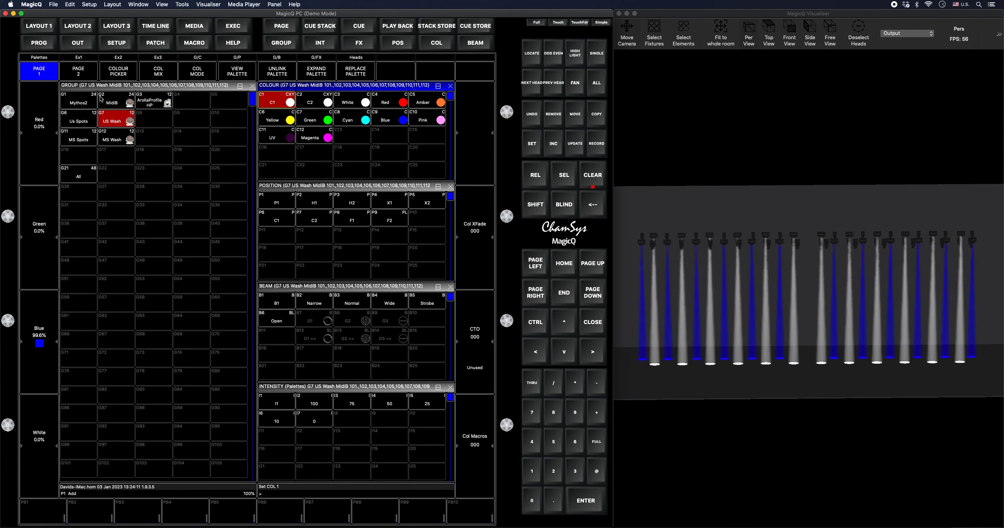
Step: Select the MS Wash group and apply colour palette C1 with a fanned time
click(119, 137)
click(557, 493)
click(554, 465)
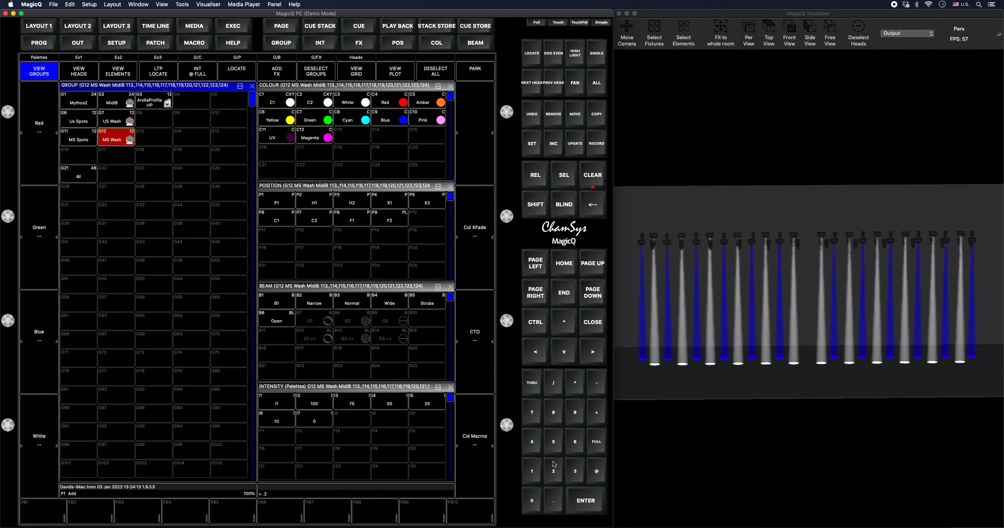
click(277, 106)
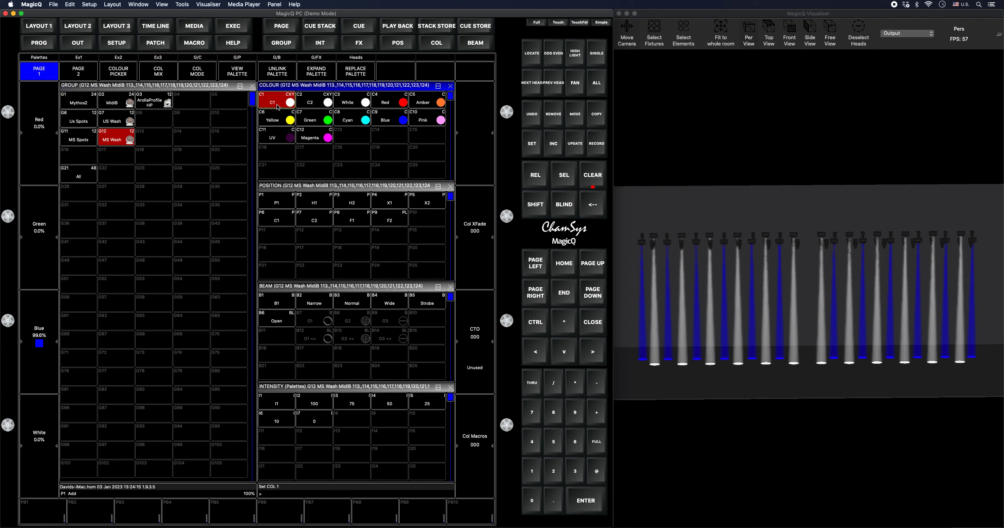
Step: Merge the wash groups' fanned colour timing into the "<>" Execute item and clear the programmer
click(131, 57)
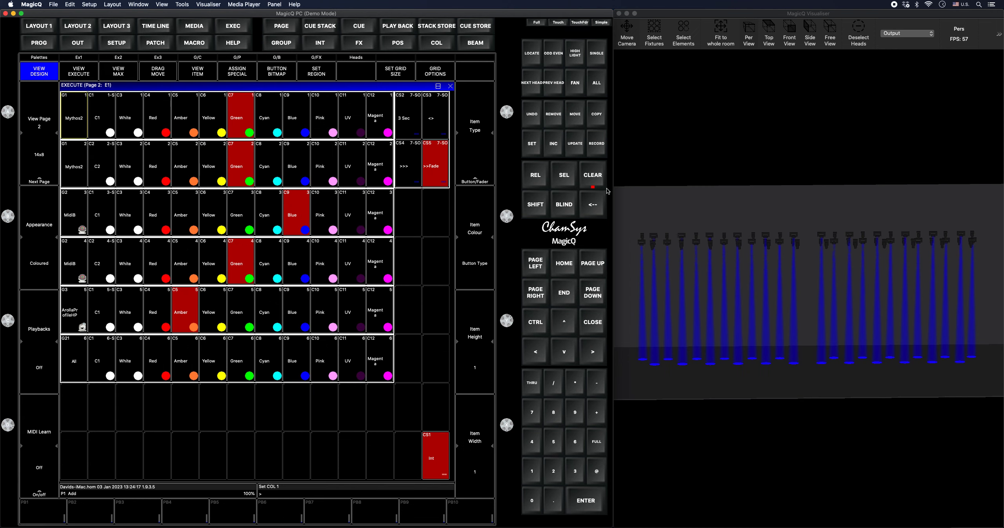
click(600, 146)
click(437, 118)
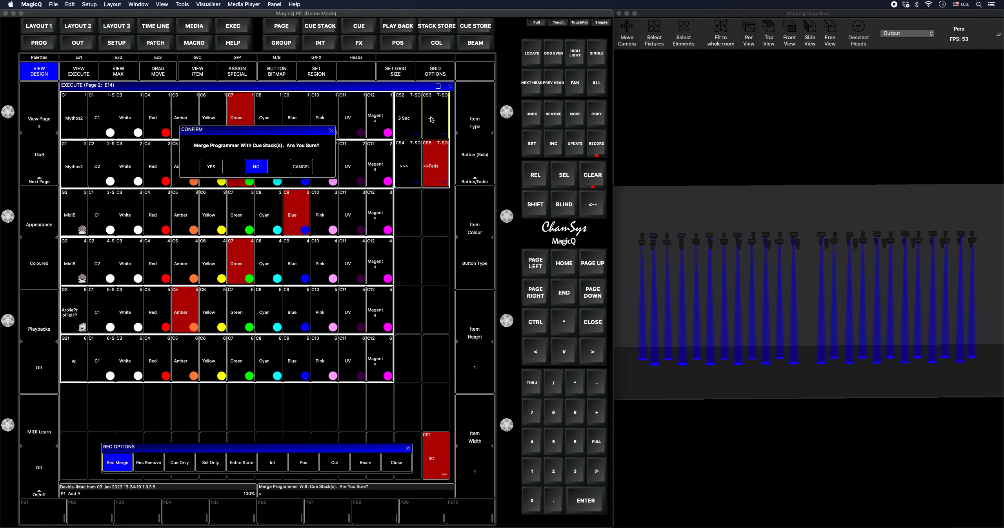
click(220, 167)
click(593, 175)
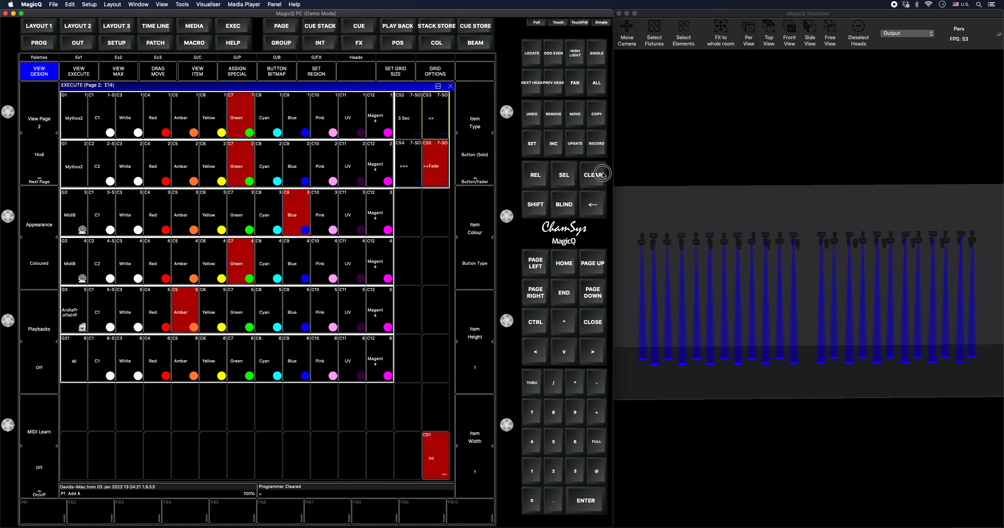
Step: Return to the palette layout, select the US Wash group and apply colour palette C1 with a fanned time
click(53, 59)
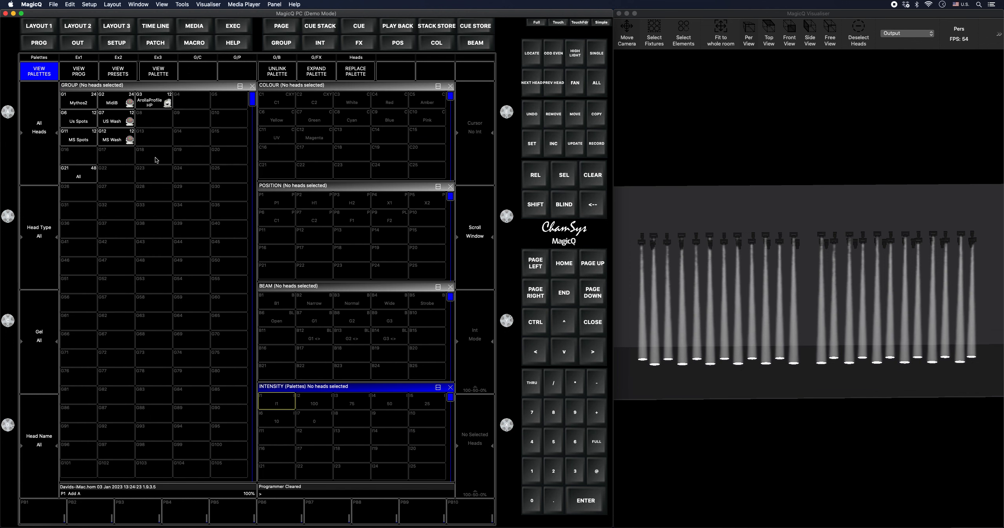
click(114, 119)
click(561, 492)
click(557, 471)
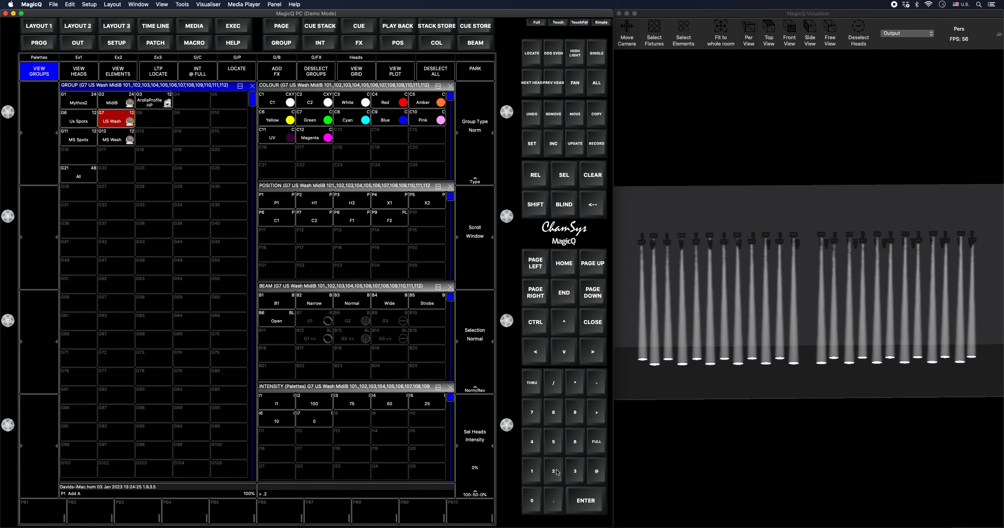
click(554, 382)
click(575, 383)
click(286, 103)
Step: Select the MS Wash group and apply colour palette C1 with a fanned time entry beginning ".25/"
click(118, 141)
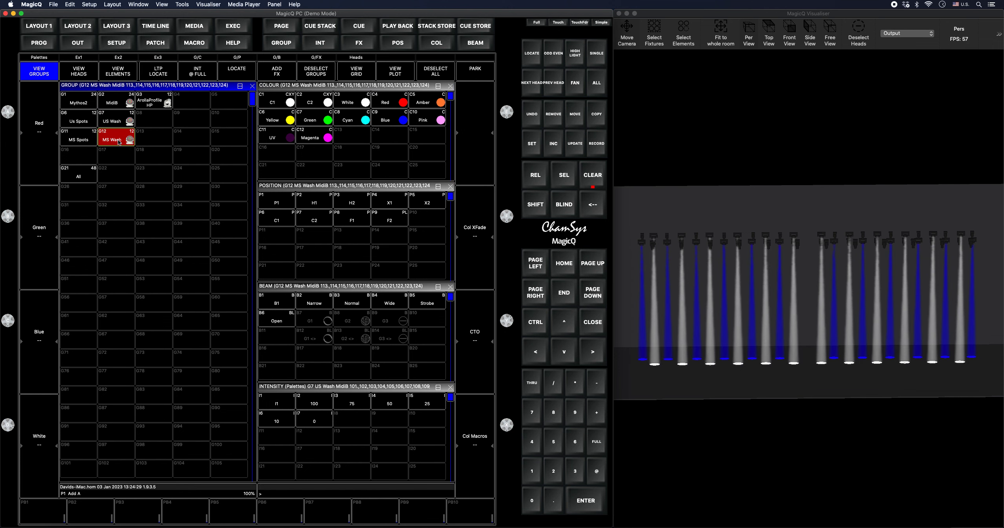
click(557, 507)
click(556, 464)
click(555, 447)
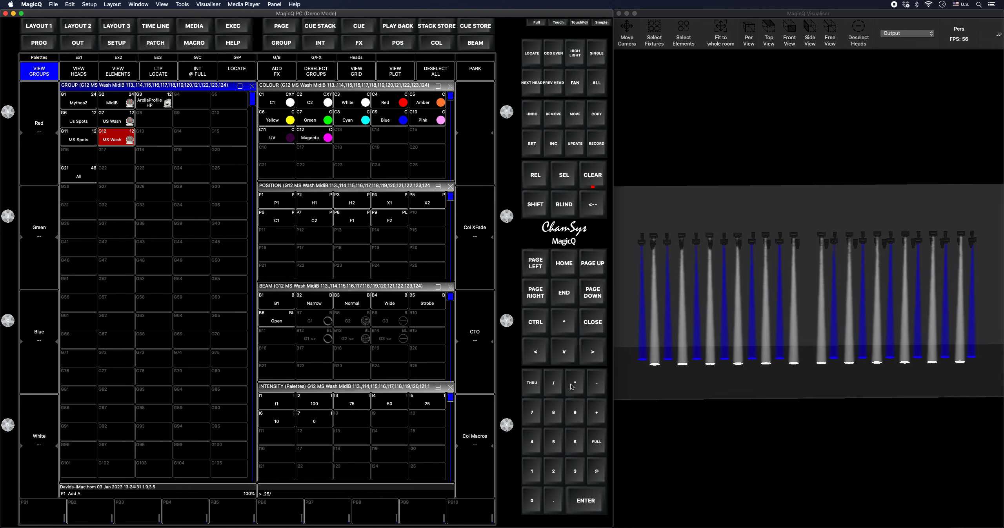
click(279, 107)
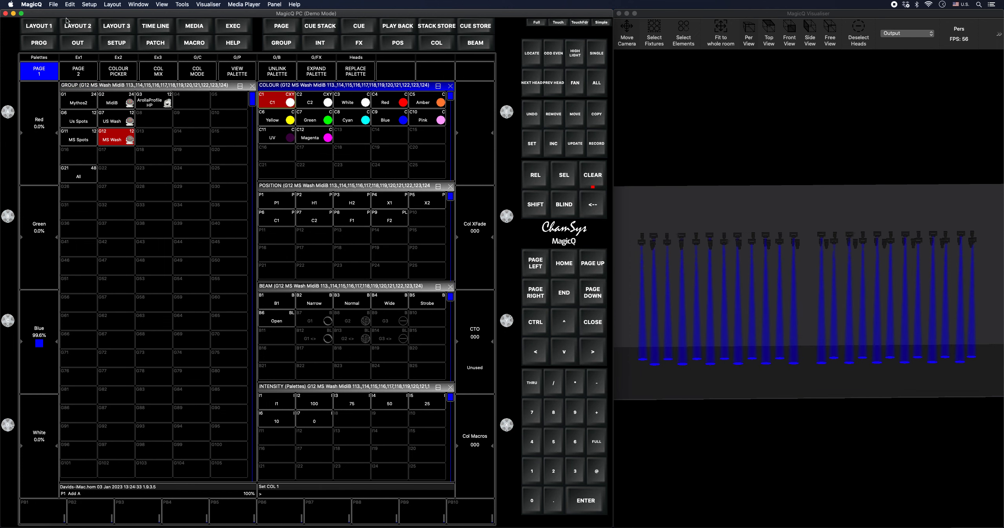
Step: Merge the wash groups' fanned colour timing into the ">>>" Execute item and clear the programmer
click(118, 58)
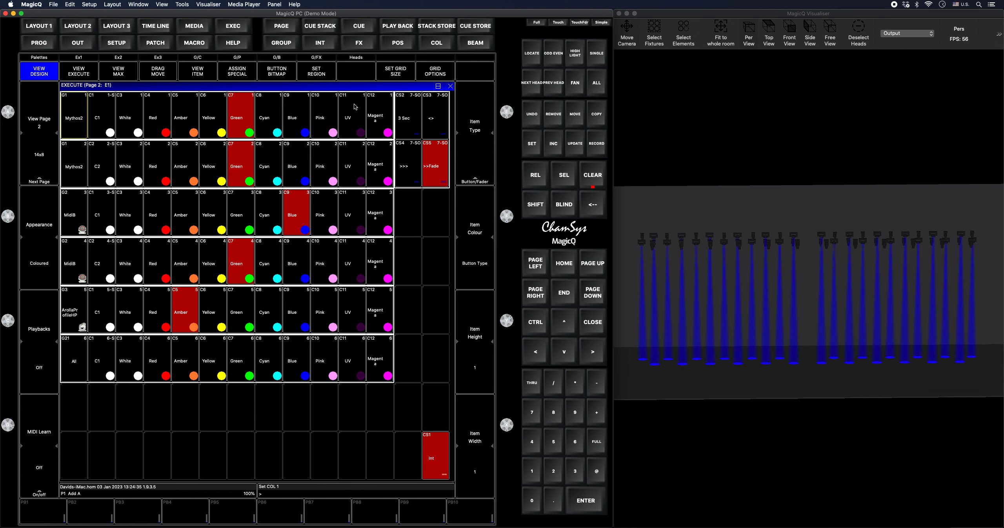
click(600, 149)
click(407, 173)
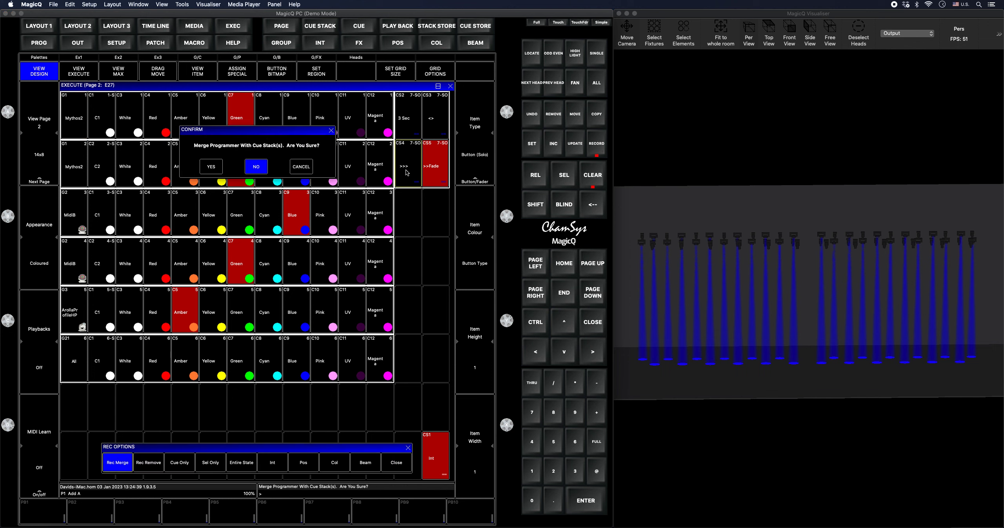
click(211, 166)
click(592, 181)
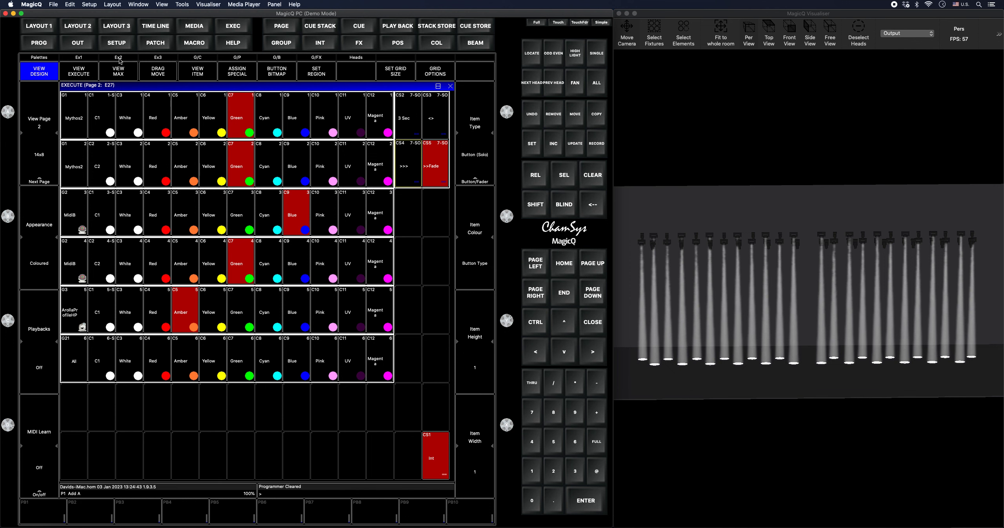
Step: Select the US Wash group and apply colour palette C1 with a fanned time entry beginning with 1
click(48, 57)
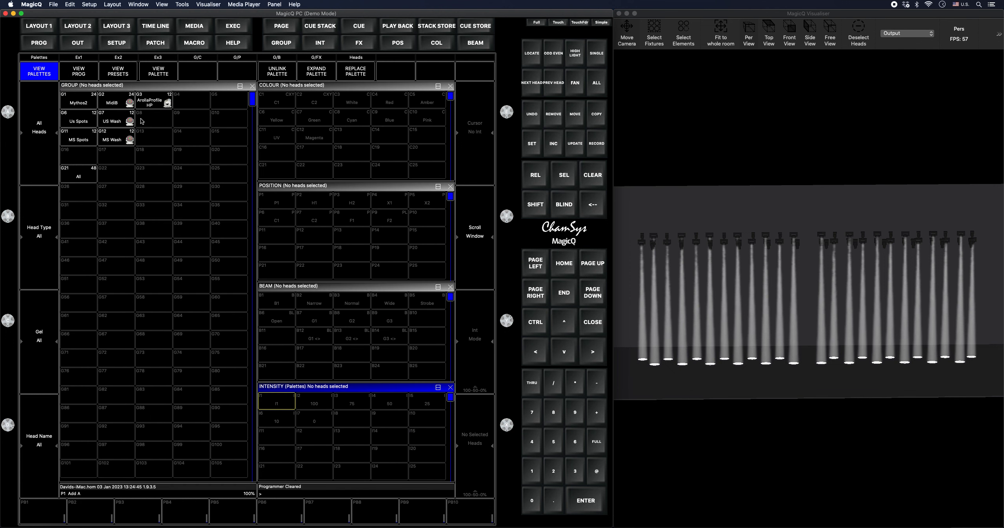
click(116, 118)
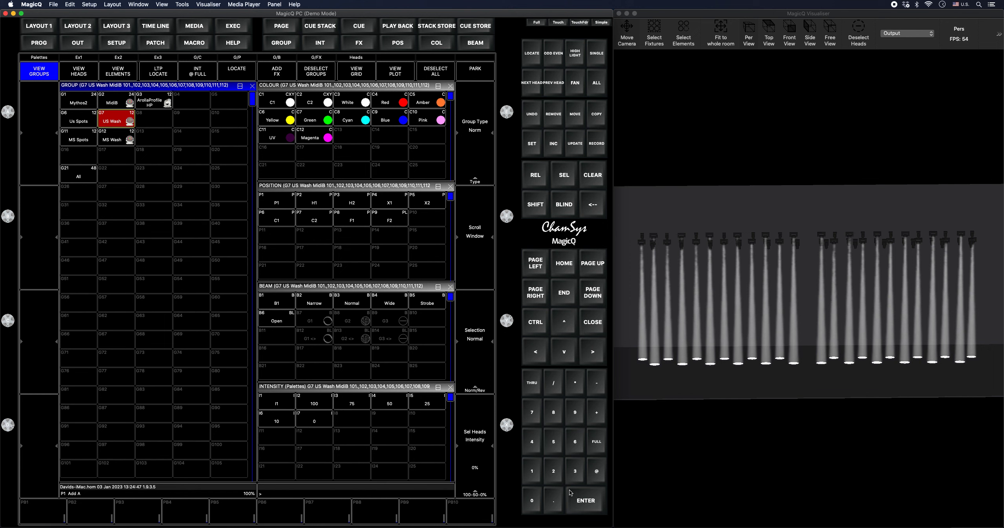
click(536, 475)
click(276, 103)
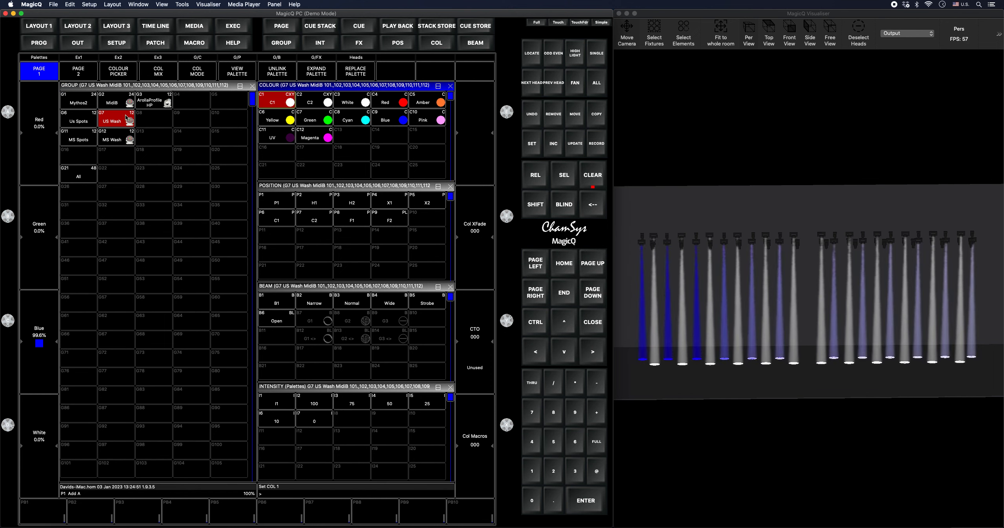
Step: Select the MS Wash group and apply colour palette C1 with a fanned time entry beginning with 1
click(116, 137)
click(537, 475)
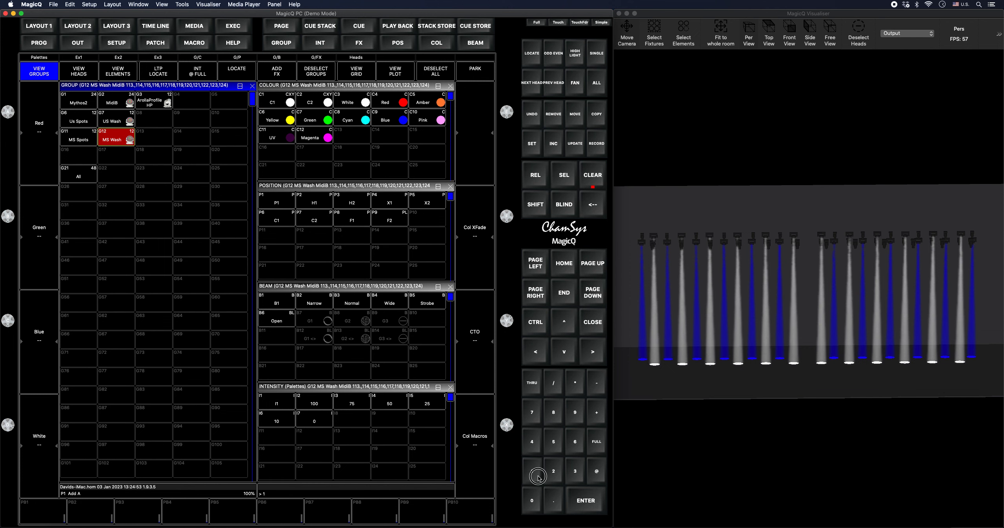
click(597, 412)
click(597, 382)
click(284, 109)
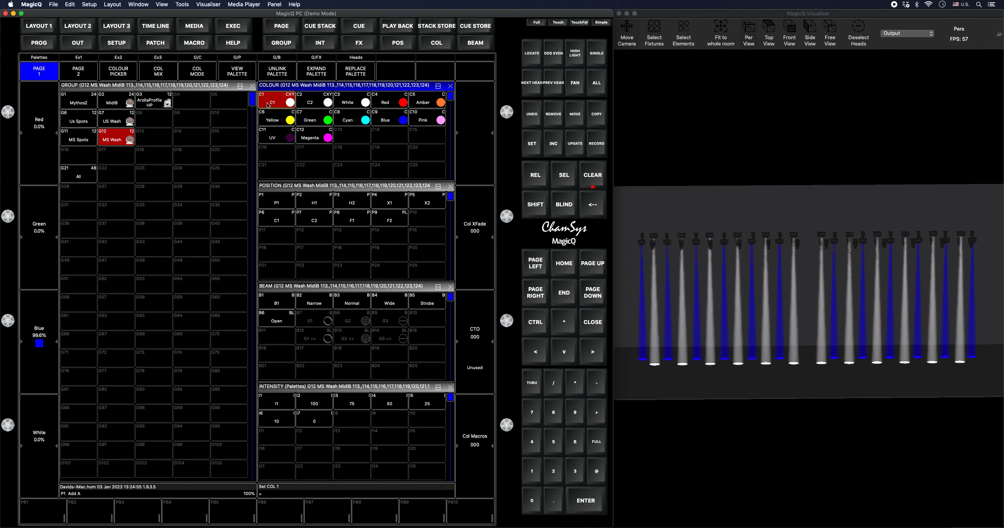
Step: Merge the wash groups' fanned colour timing into the ">>Fade" Execute item and clear the programmer
click(128, 59)
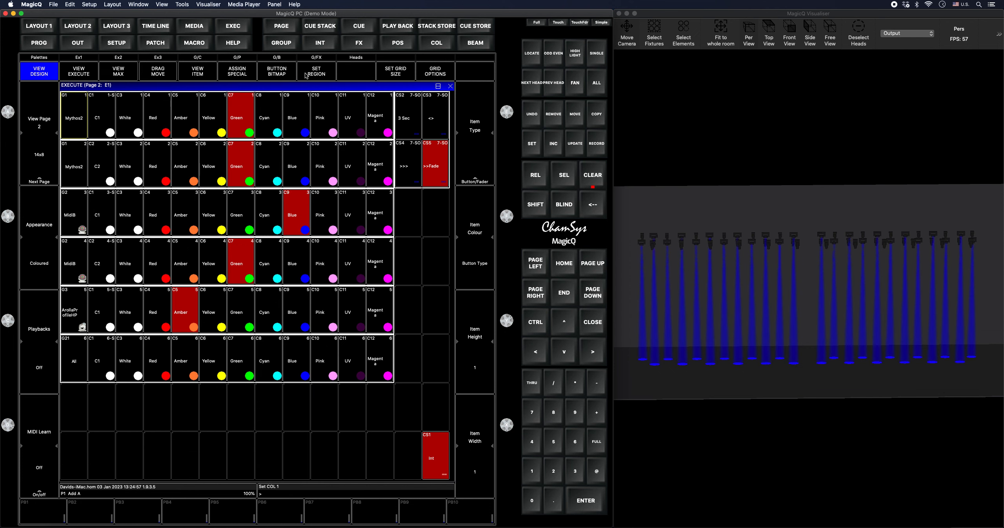
click(598, 145)
click(433, 178)
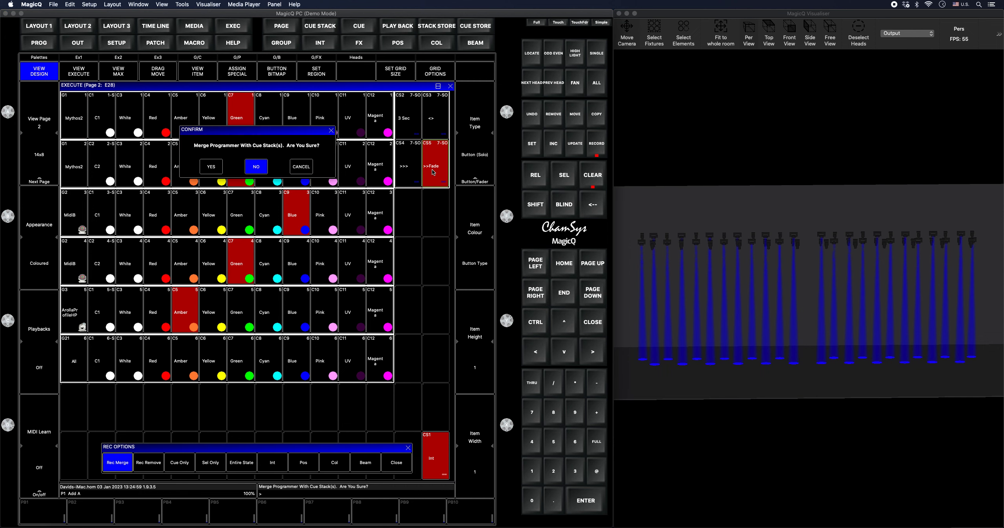
click(217, 169)
click(601, 183)
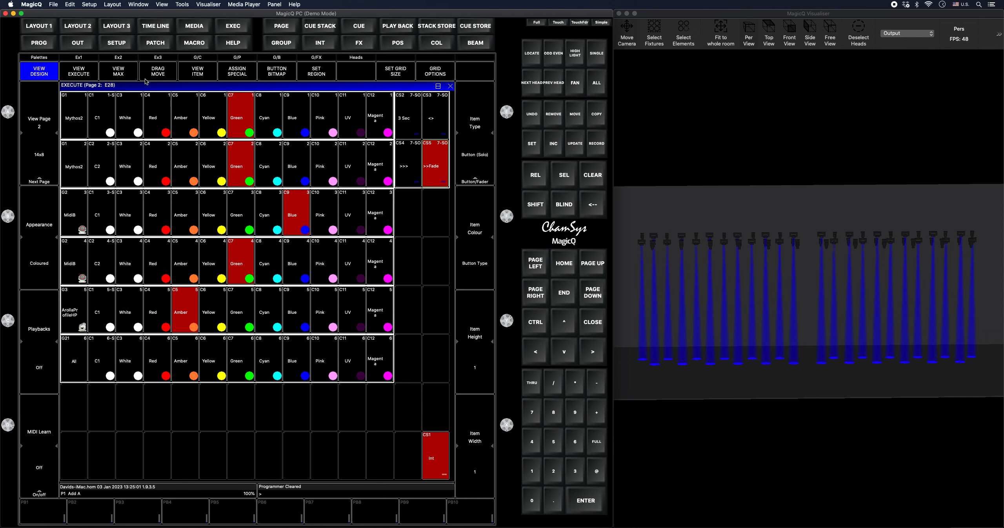
Step: Return to the layout showing the groups and palettes
click(47, 57)
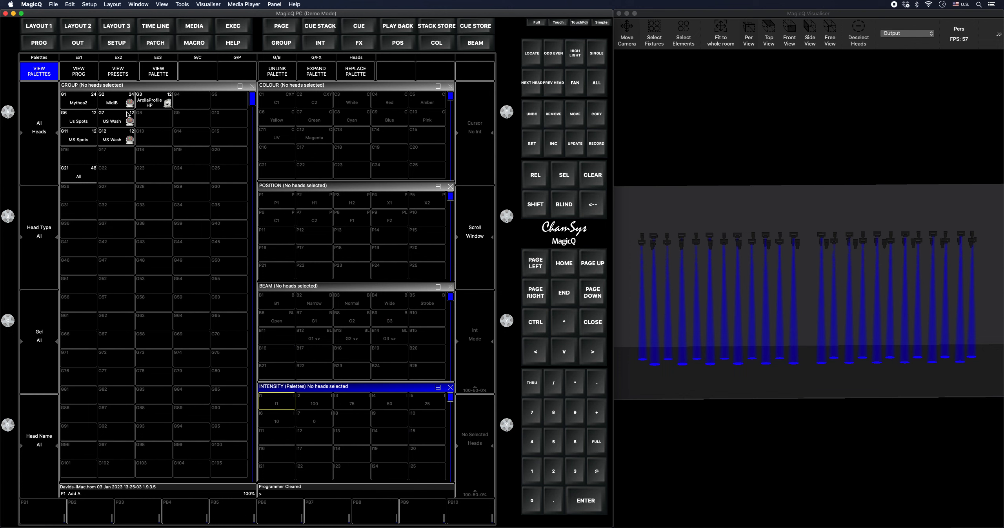
click(117, 102)
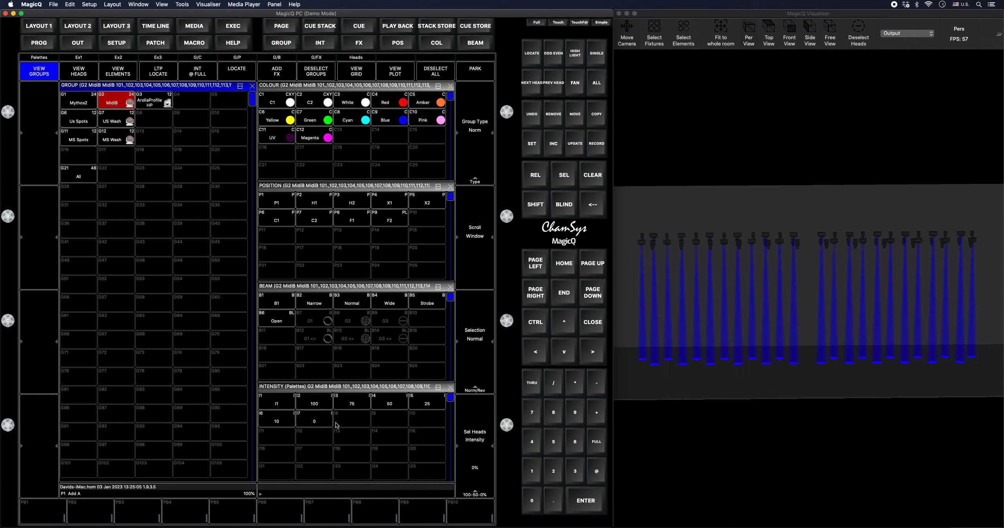
click(324, 422)
click(154, 107)
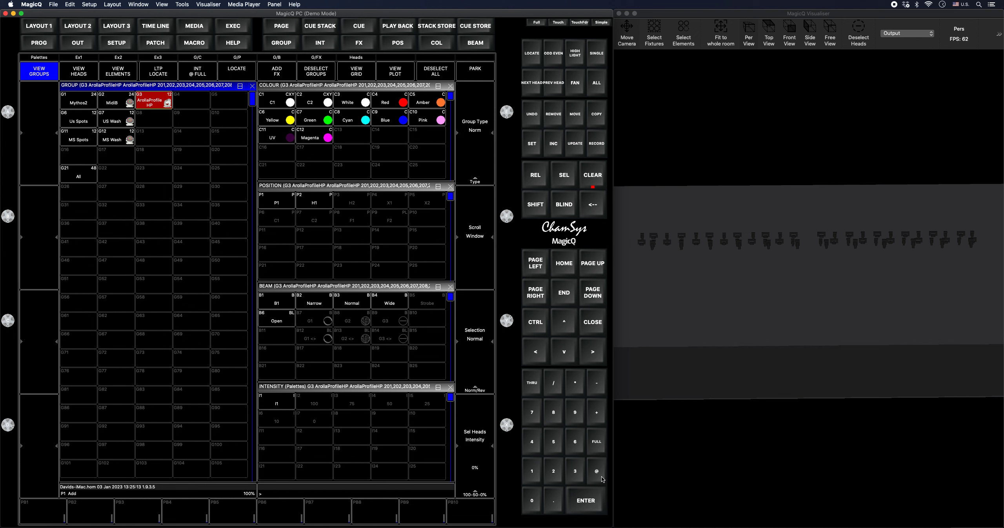
click(206, 75)
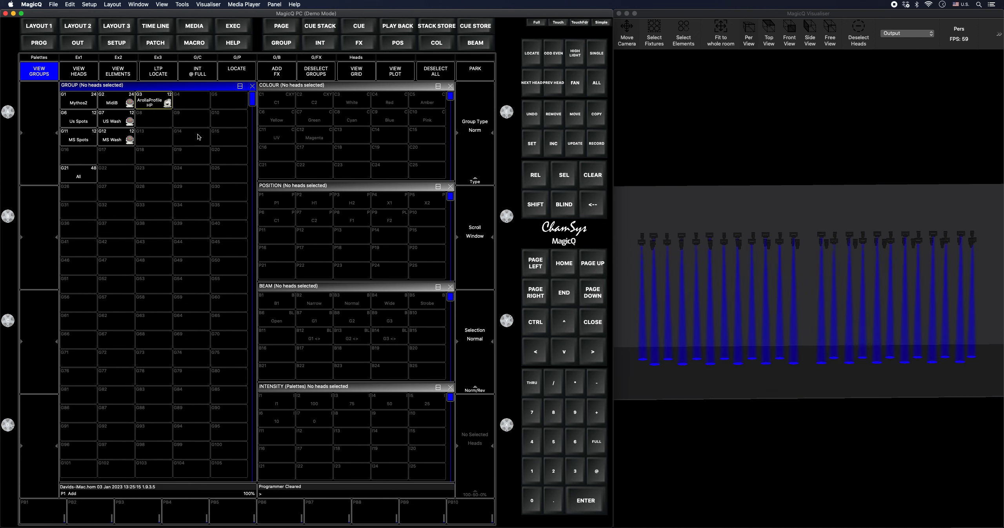
click(206, 72)
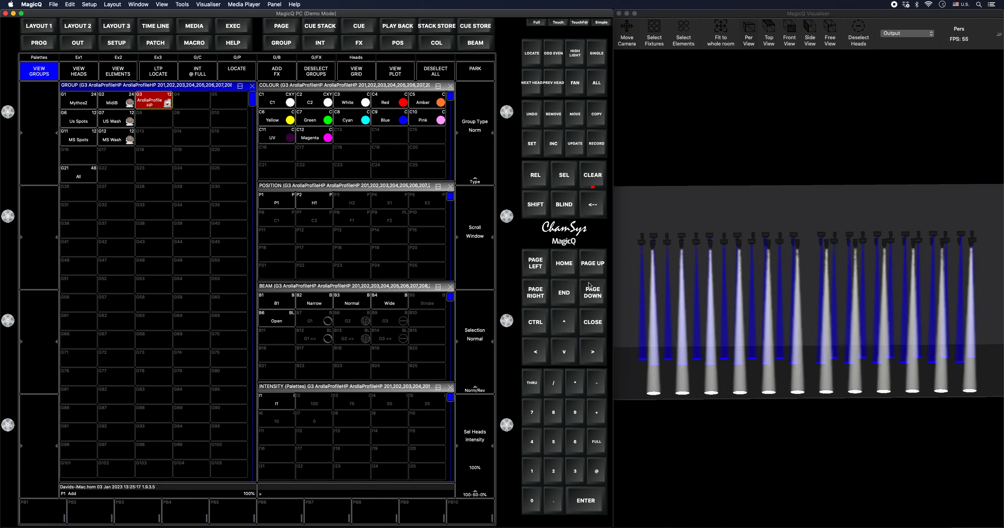
click(593, 174)
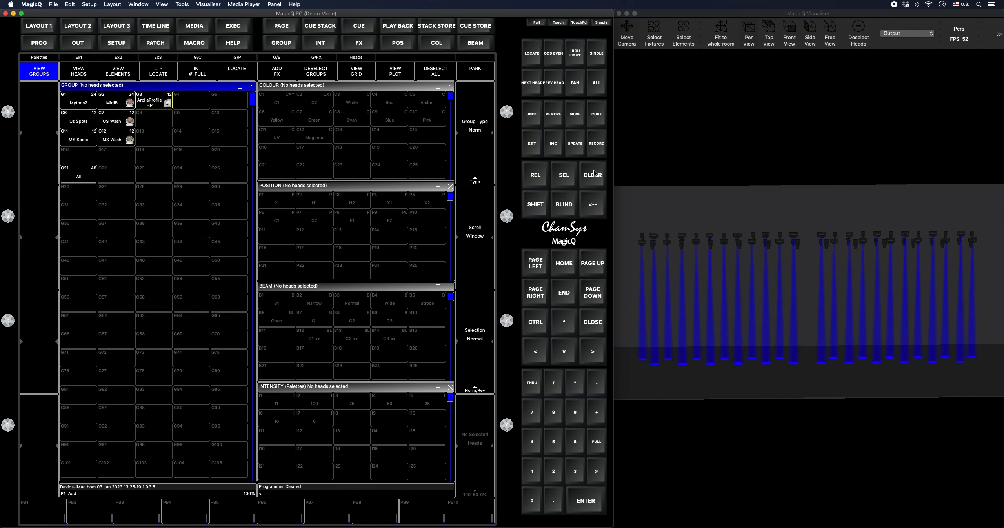
Step: Locate the ArollaProfileHP group and merge its intensity into the 100 intensity palette
click(155, 102)
click(198, 72)
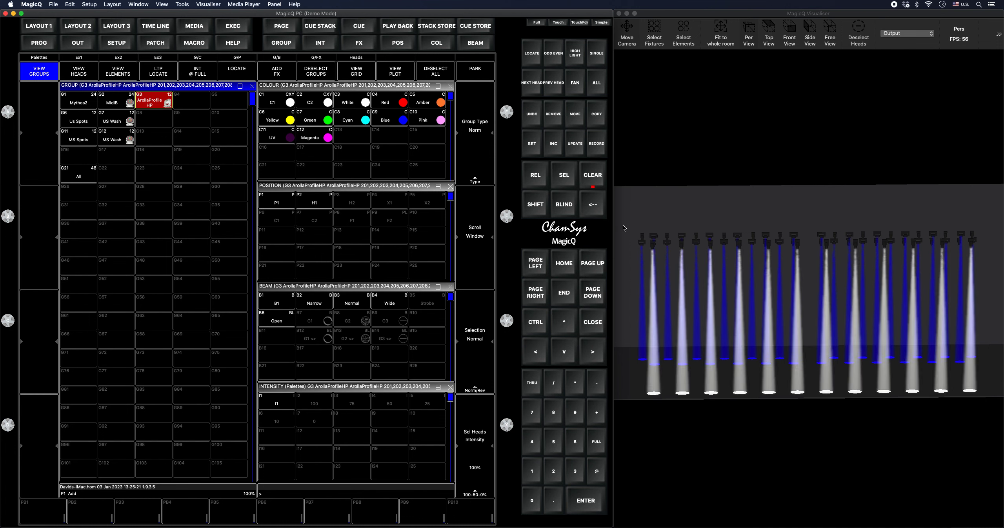
click(590, 145)
click(311, 402)
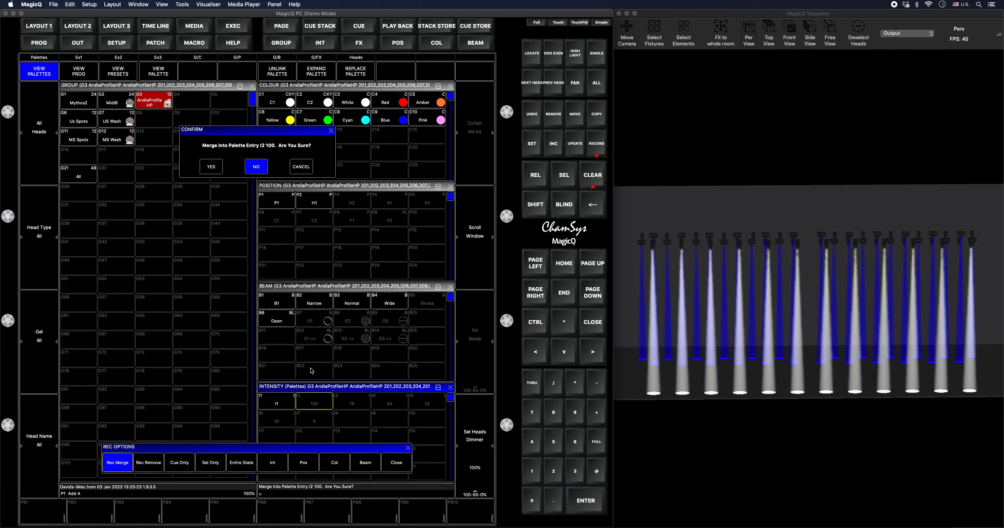
click(217, 169)
Step: Set the ArollaProfileHP group to 75% intensity and merge it into the 75 intensity palette
click(597, 470)
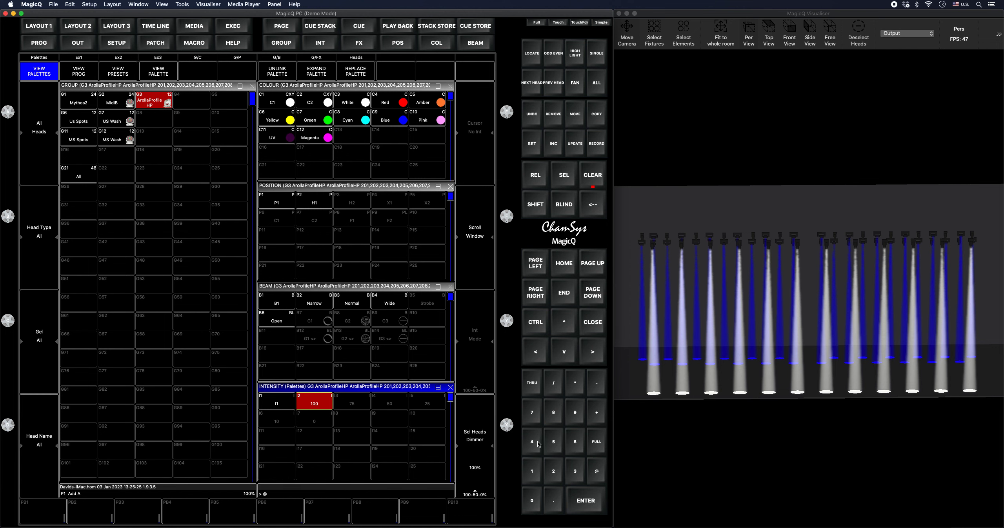
click(532, 412)
click(553, 441)
click(586, 500)
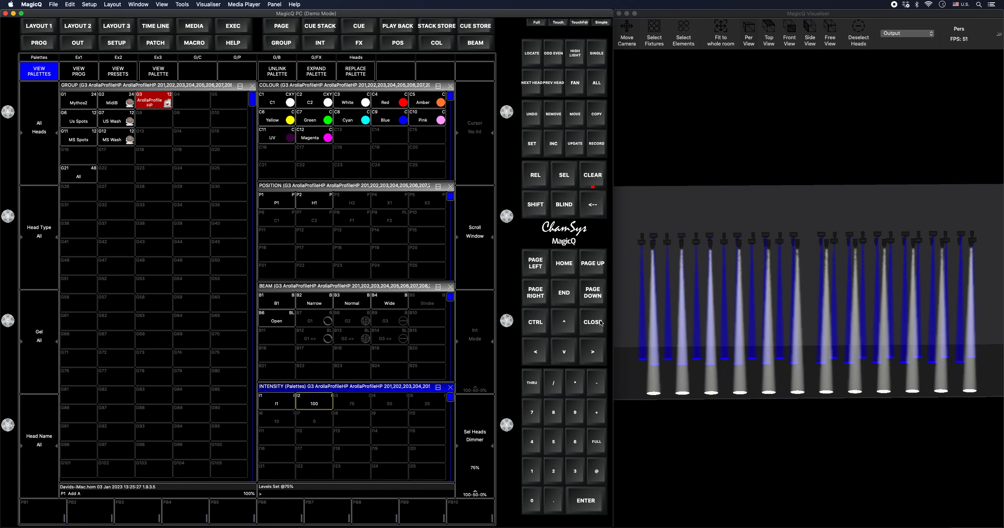
click(597, 143)
click(359, 403)
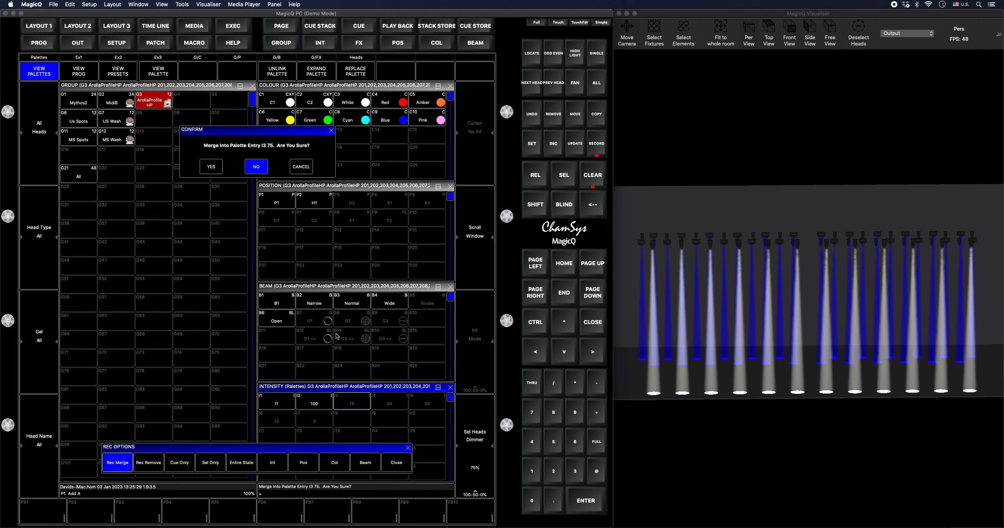
click(214, 169)
Step: Set the ArollaProfileHP group to 50% intensity and merge it into the 50 intensity palette
click(599, 481)
click(553, 441)
click(532, 500)
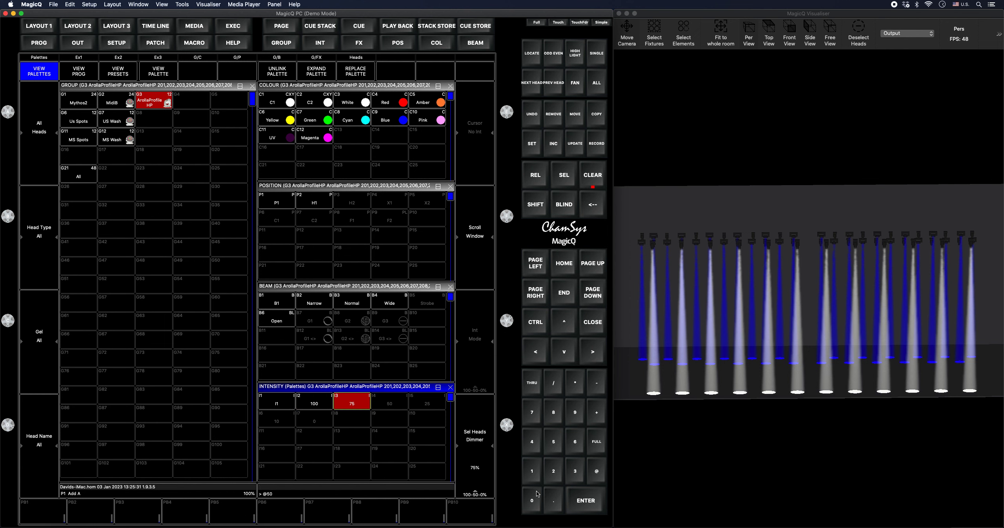
click(586, 500)
click(596, 143)
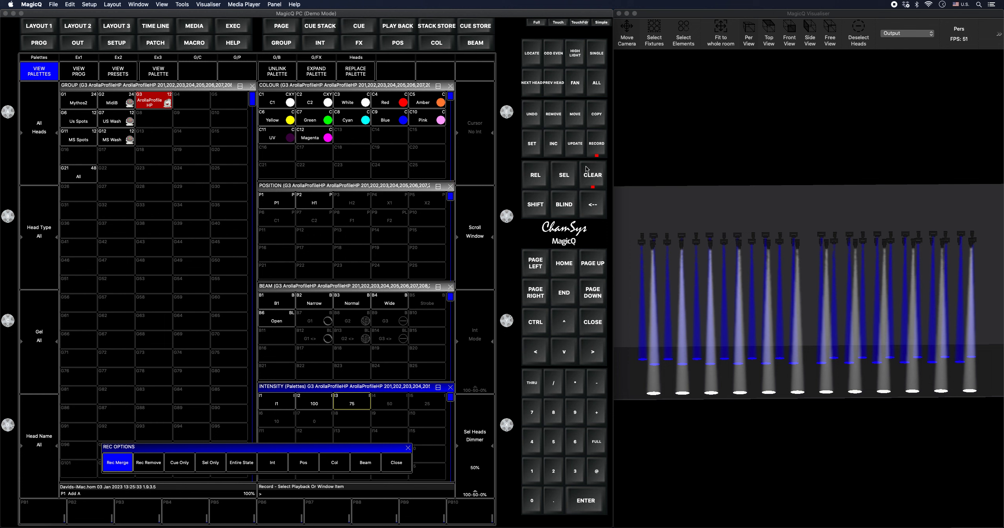
click(401, 402)
click(220, 169)
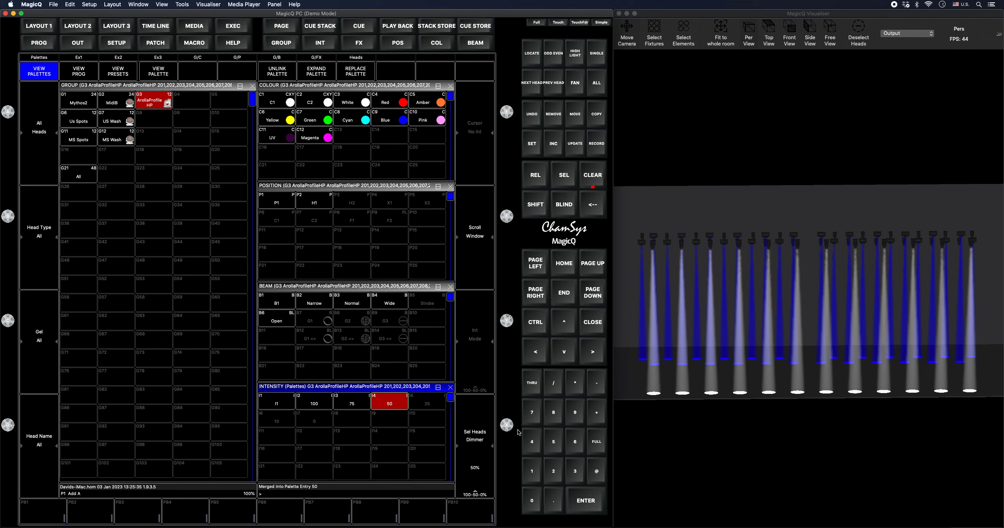
Step: From a cleared programmer, set the ArollaProfileHP group to 25% intensity and merge it into the 25 intensity palette
click(555, 495)
click(594, 176)
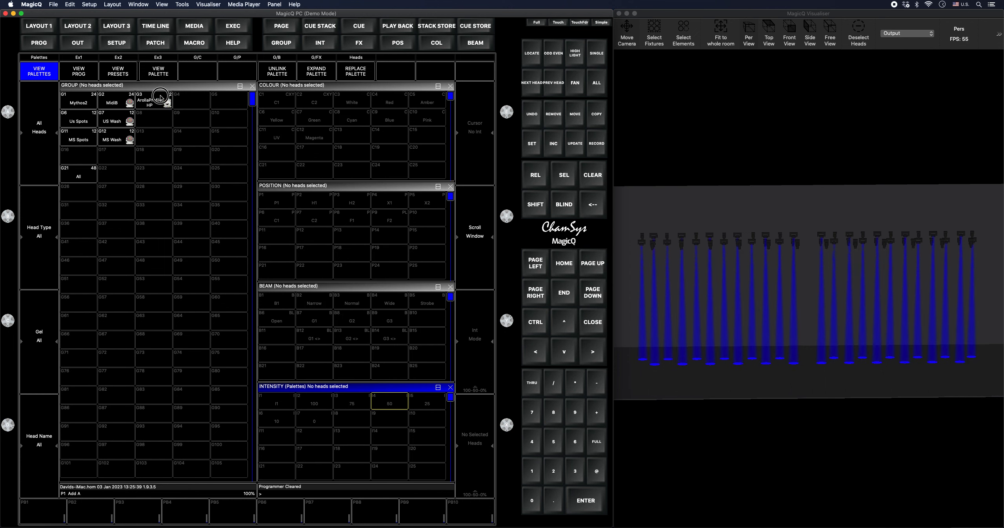
click(598, 482)
click(553, 473)
click(554, 441)
click(579, 495)
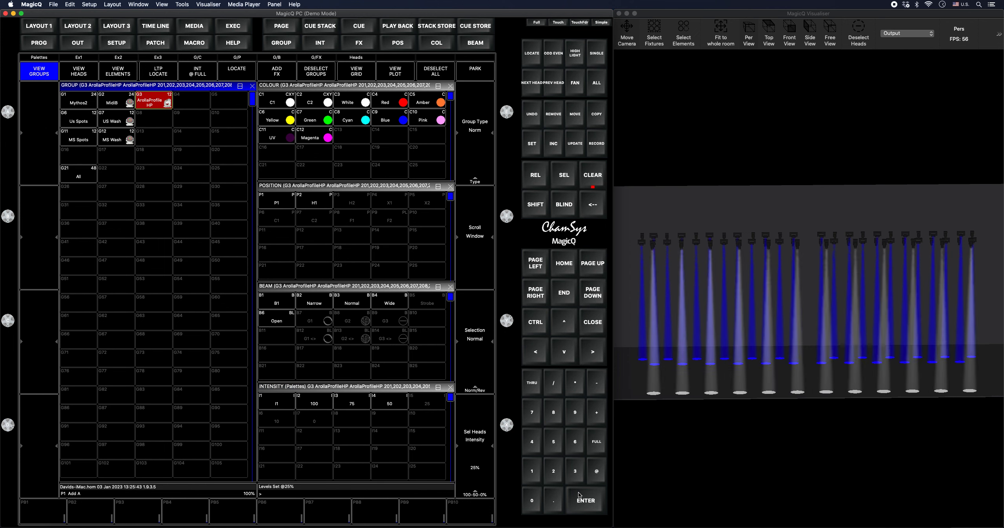
click(595, 145)
click(438, 401)
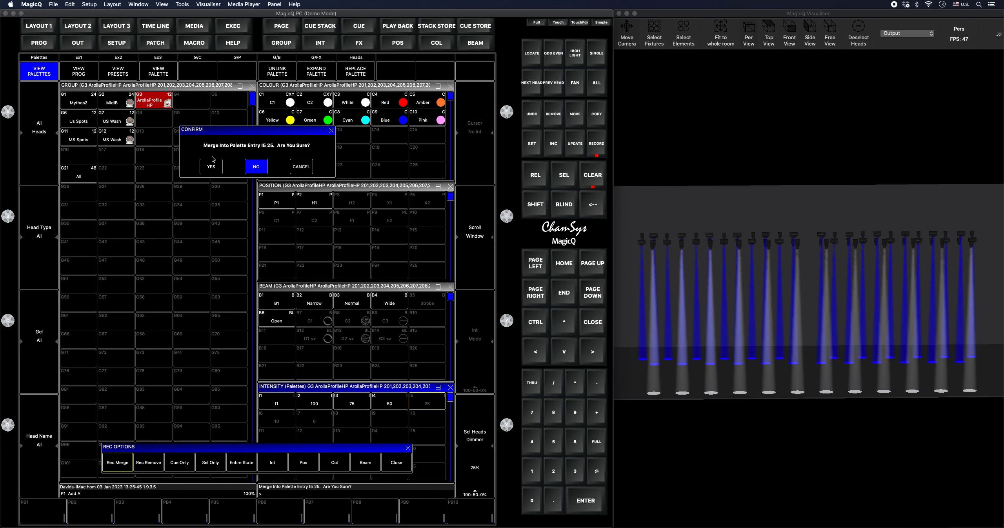
click(222, 164)
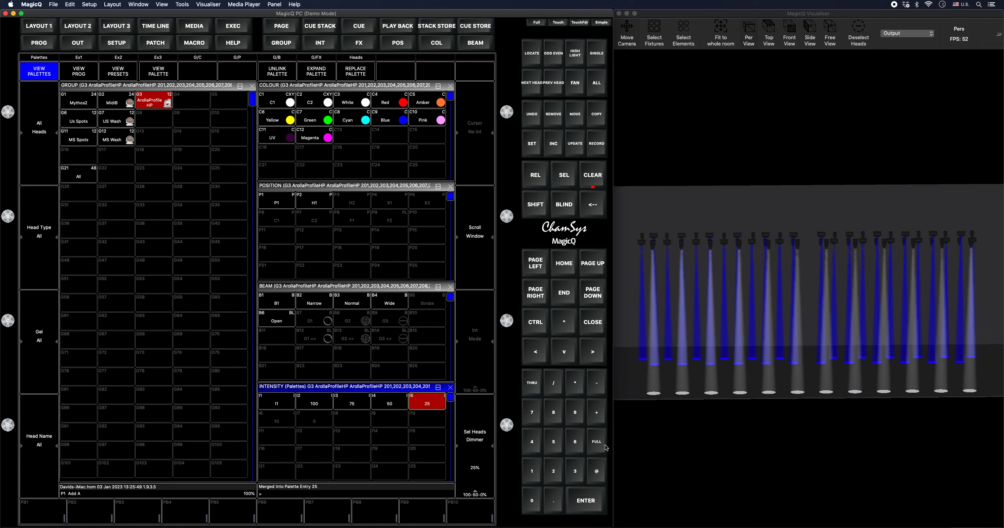
Step: Set the ArollaProfileHP group to 10% intensity and merge it into the 10 intensity palette
click(596, 470)
click(587, 501)
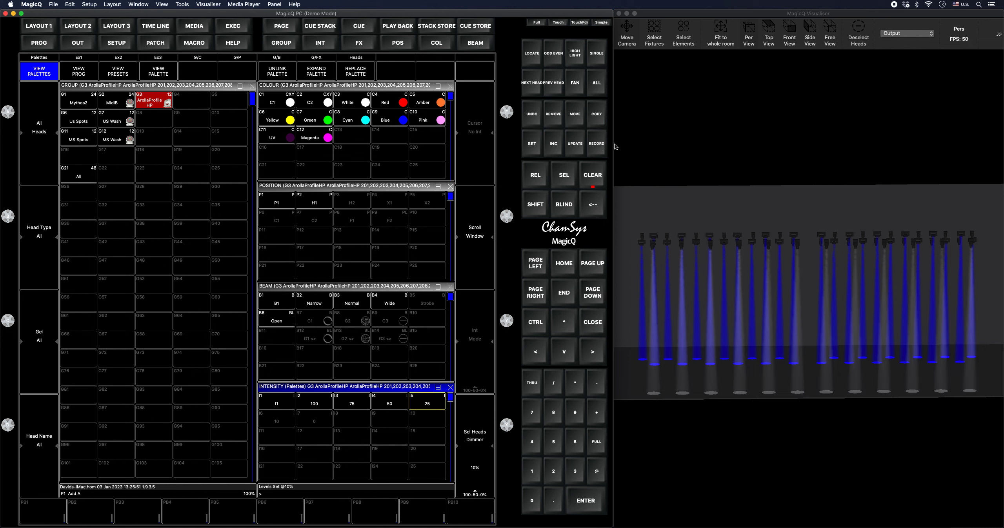
click(596, 143)
click(283, 426)
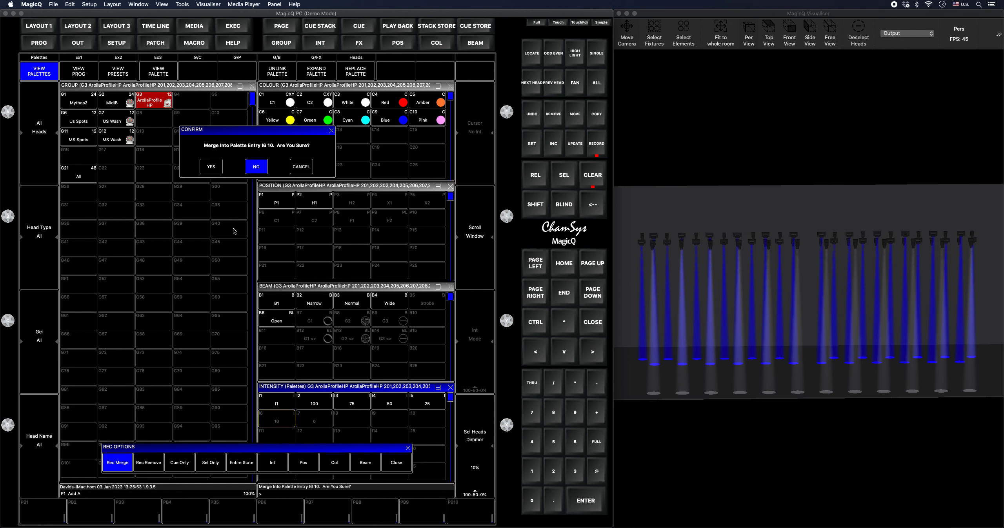
click(217, 168)
Step: Set the ArollaProfileHP group to 0% intensity and merge it into the 0 intensity palette
click(596, 470)
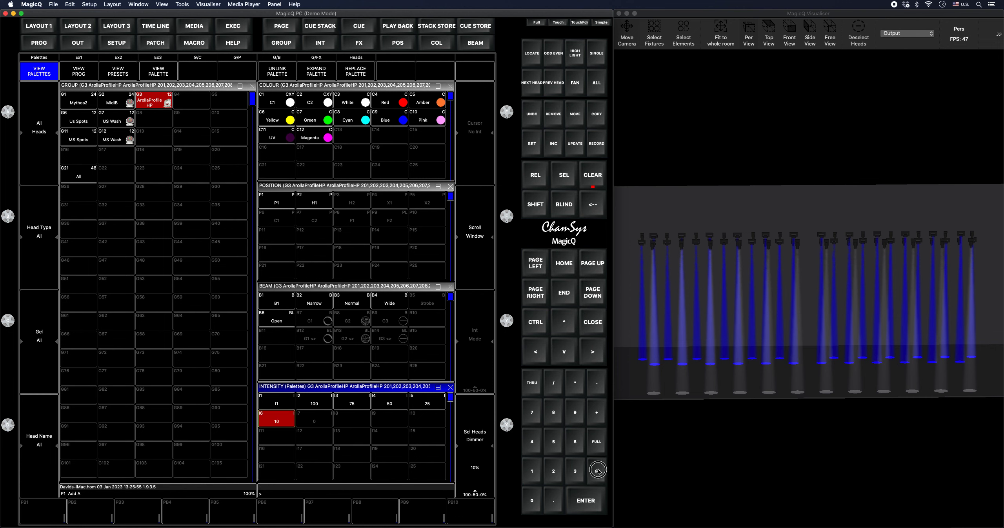
click(532, 500)
click(586, 501)
click(597, 145)
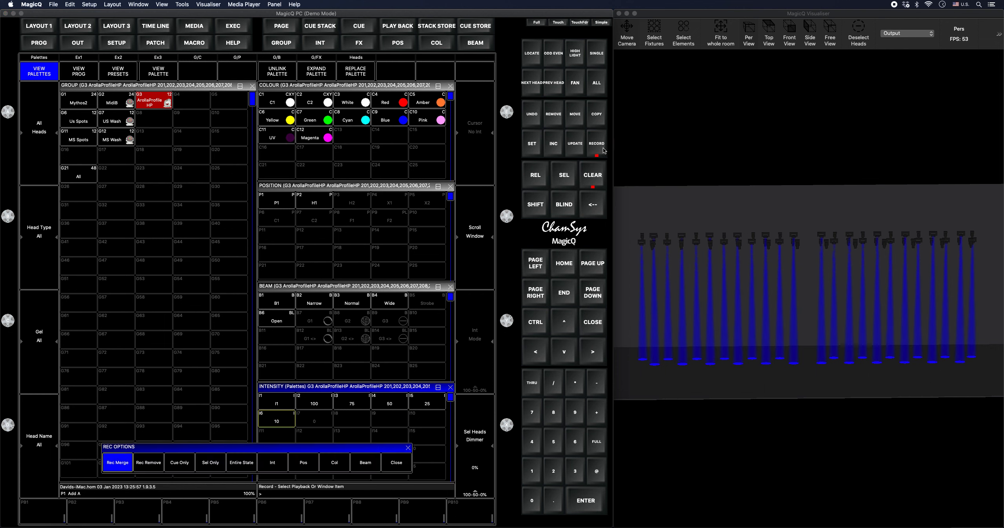
click(315, 419)
click(219, 171)
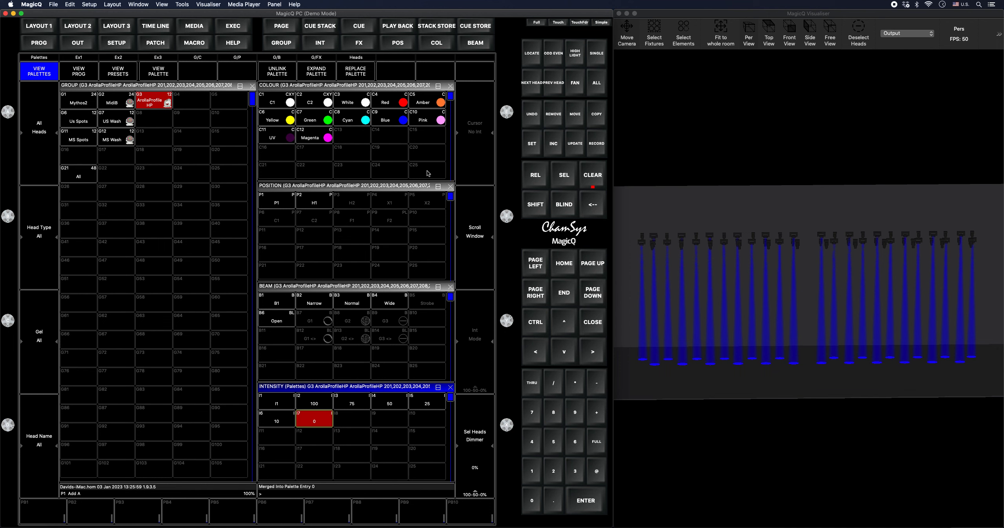
Step: From a cleared programmer, apply the 0 intensity palette to the MidiB group
click(595, 177)
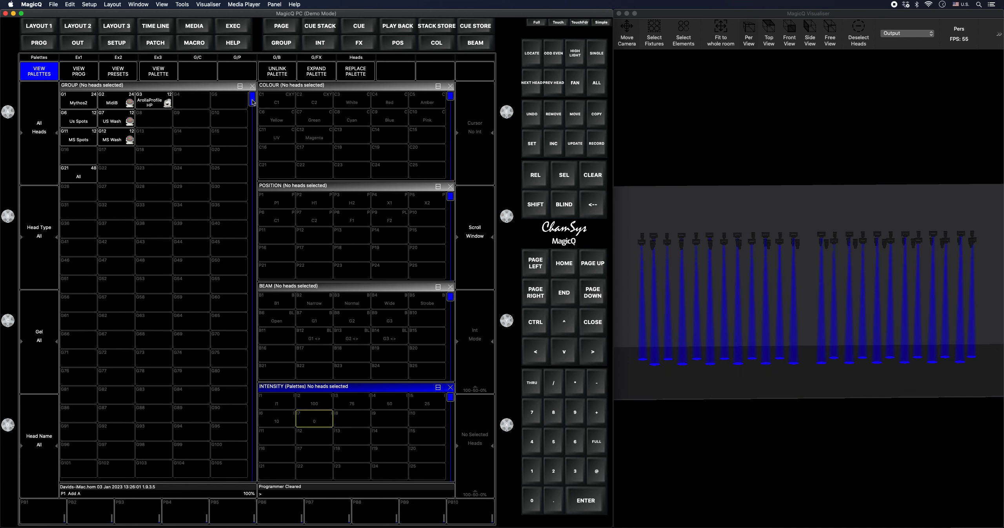
click(115, 102)
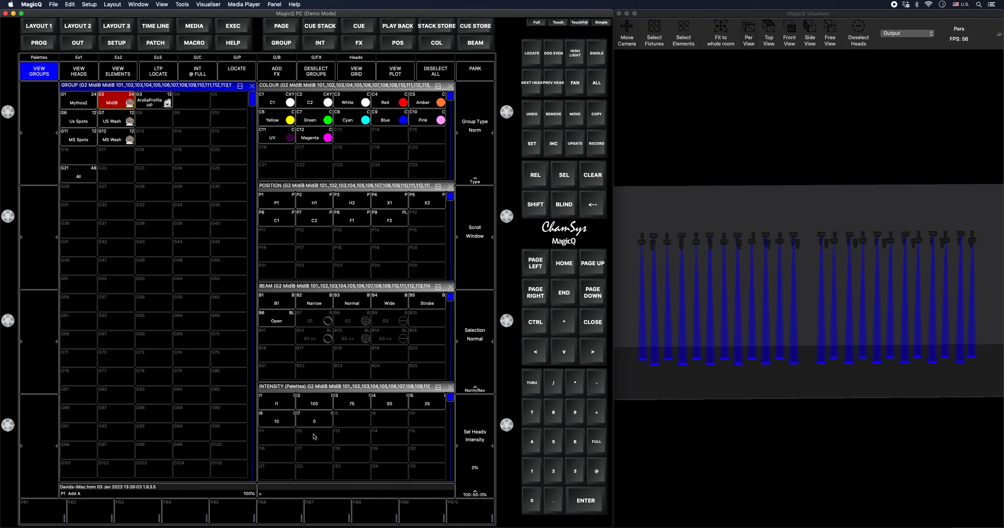
click(317, 419)
Step: Apply the 100 intensity palette to the ArollaProfileHP group and merge the programmer into the Execute page's Int button
click(155, 101)
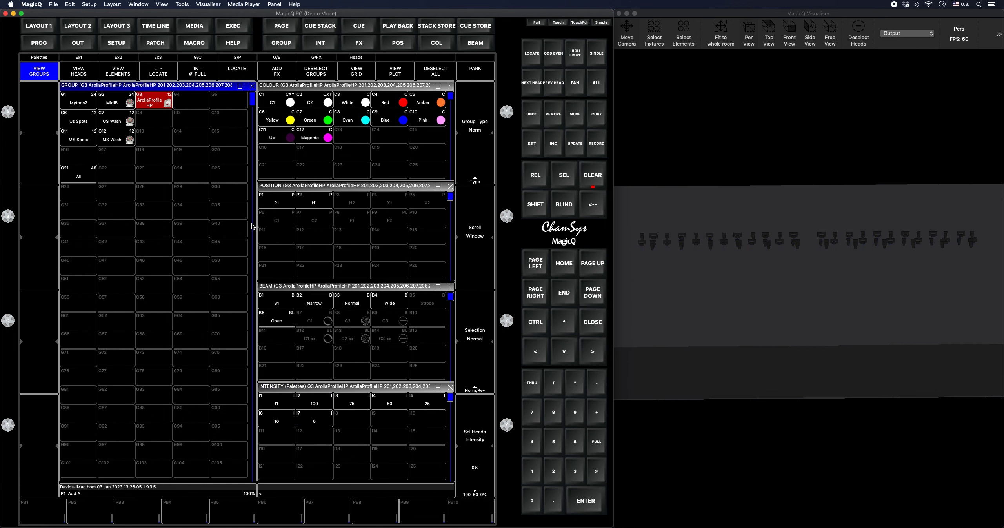
click(316, 402)
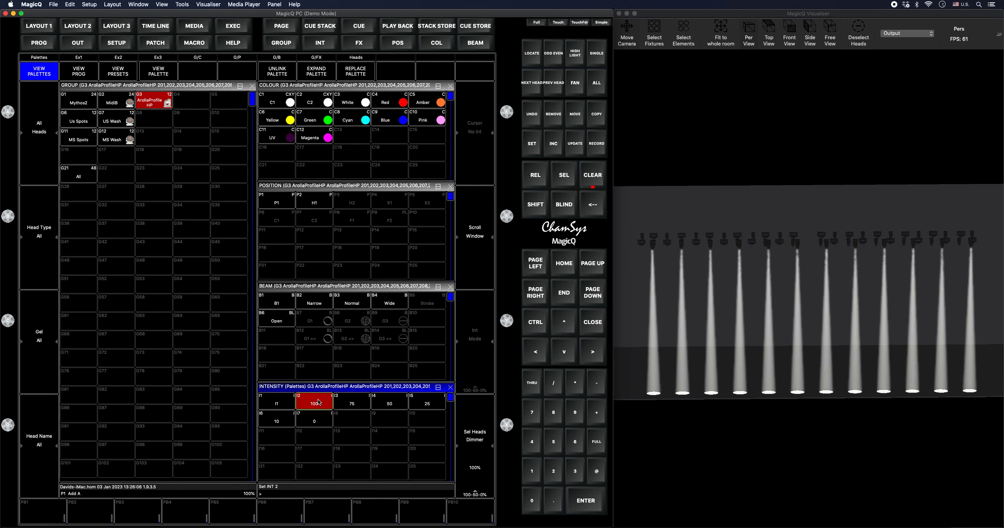
click(117, 58)
click(602, 141)
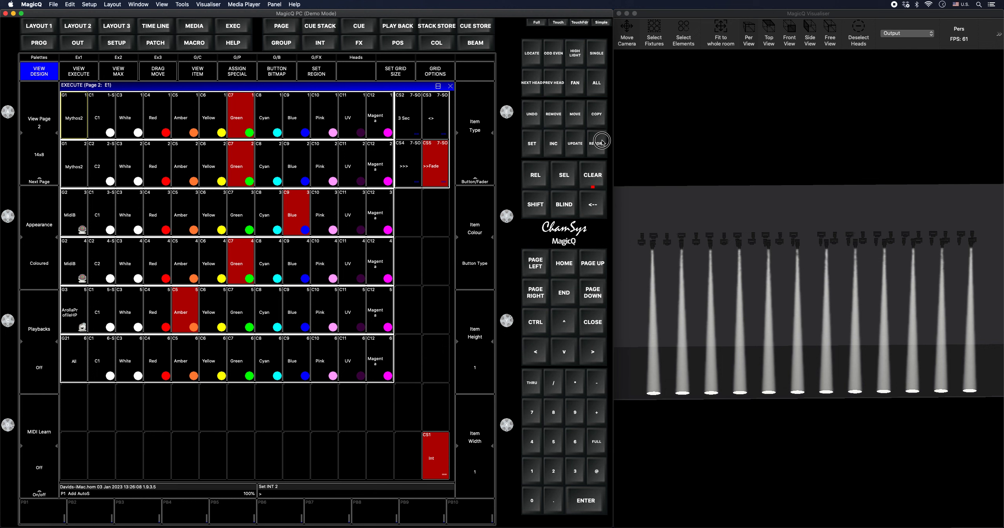
click(439, 461)
click(211, 168)
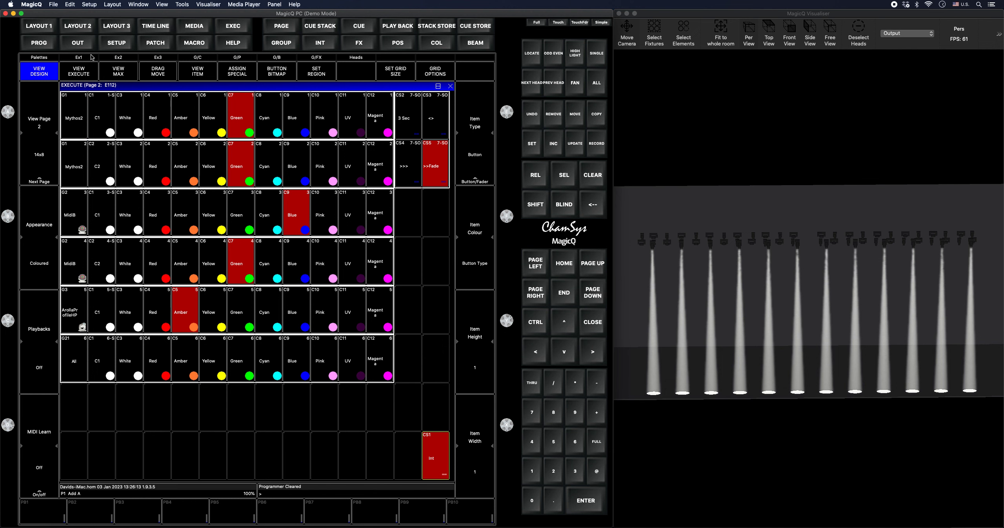
Step: Apply the C1 colour palette to the ArollaProfileHP group and merge it into the Execute page's 3 Sec button
click(48, 59)
click(165, 106)
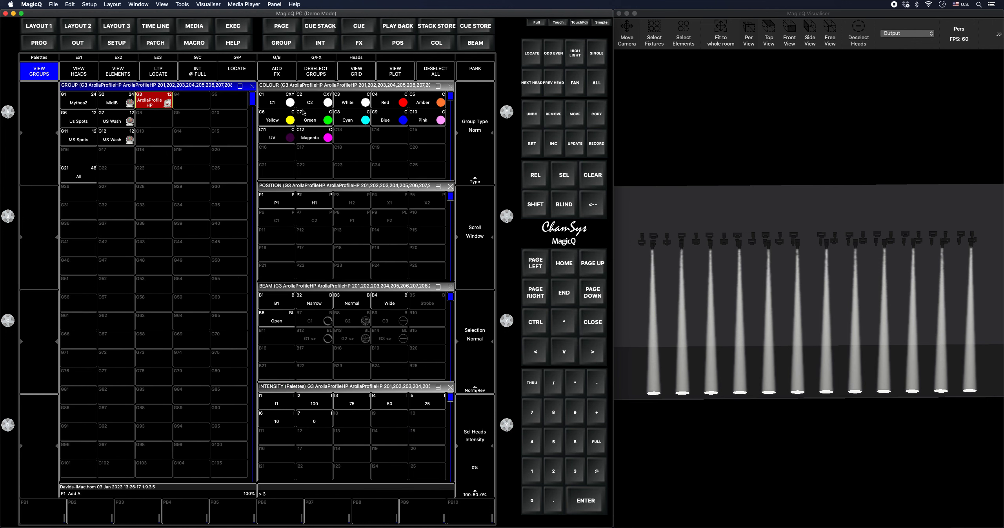
click(276, 100)
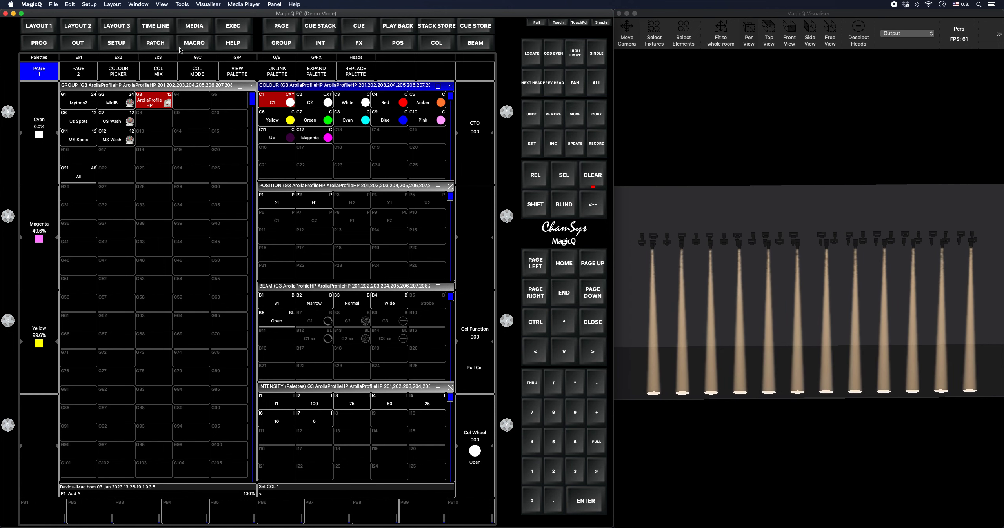
click(118, 58)
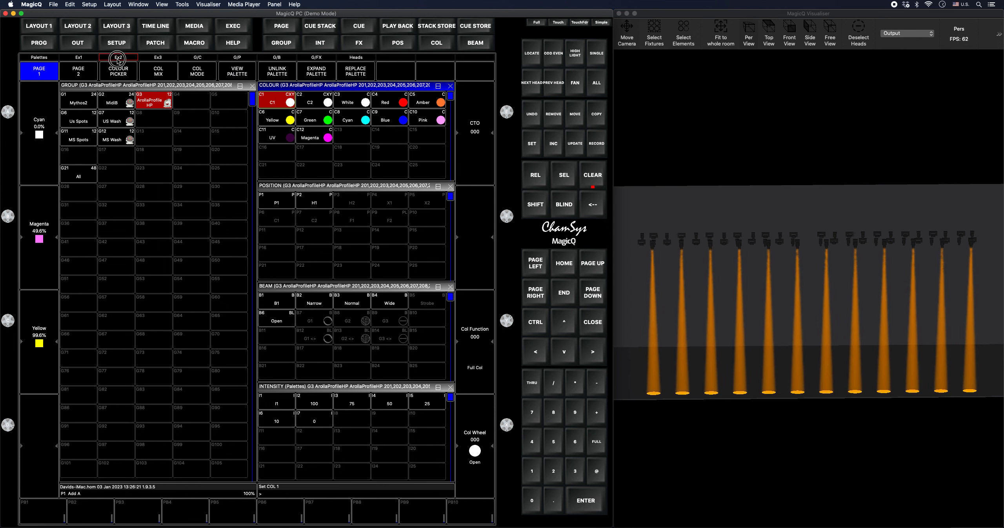
click(601, 144)
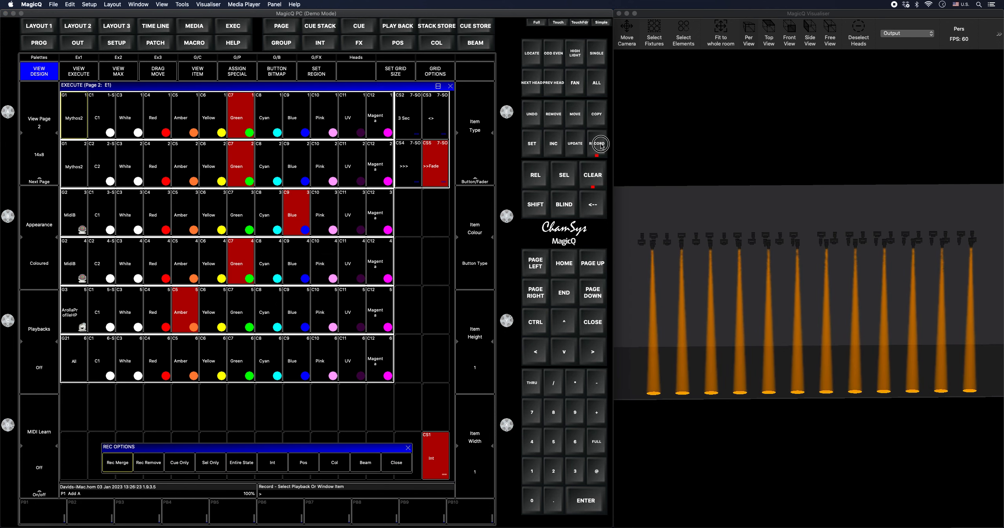
click(408, 125)
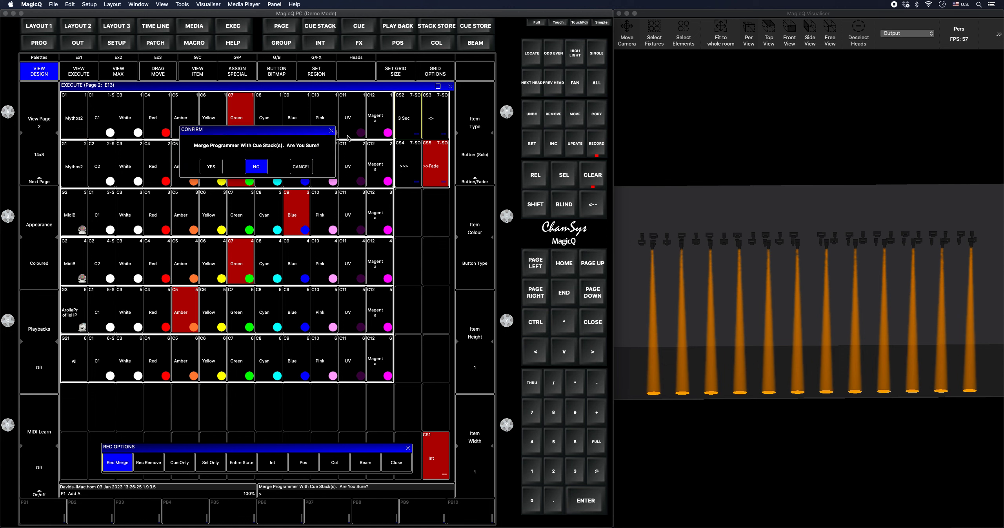
click(214, 166)
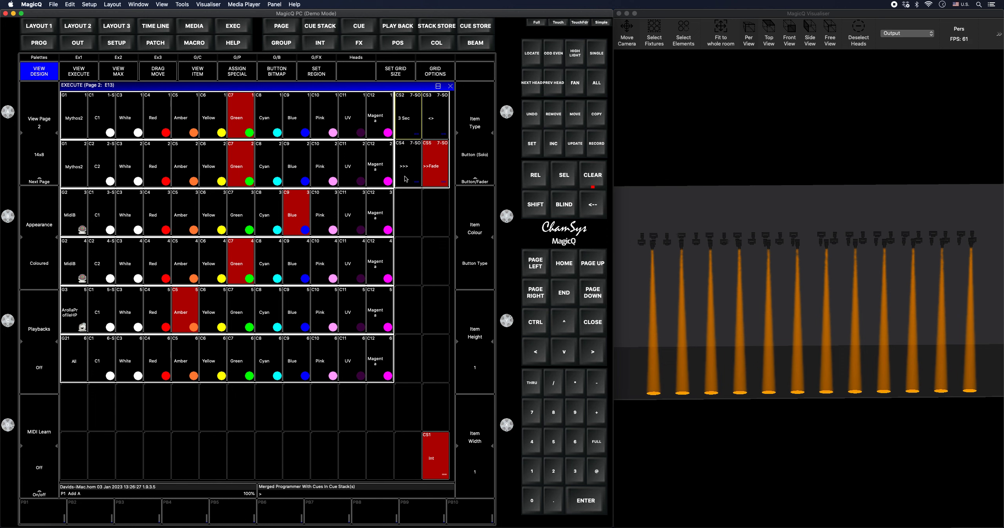
Step: Merge the ArollaProfileHP colour programming into the <> and >>> timing buttons on the Execute page
click(593, 148)
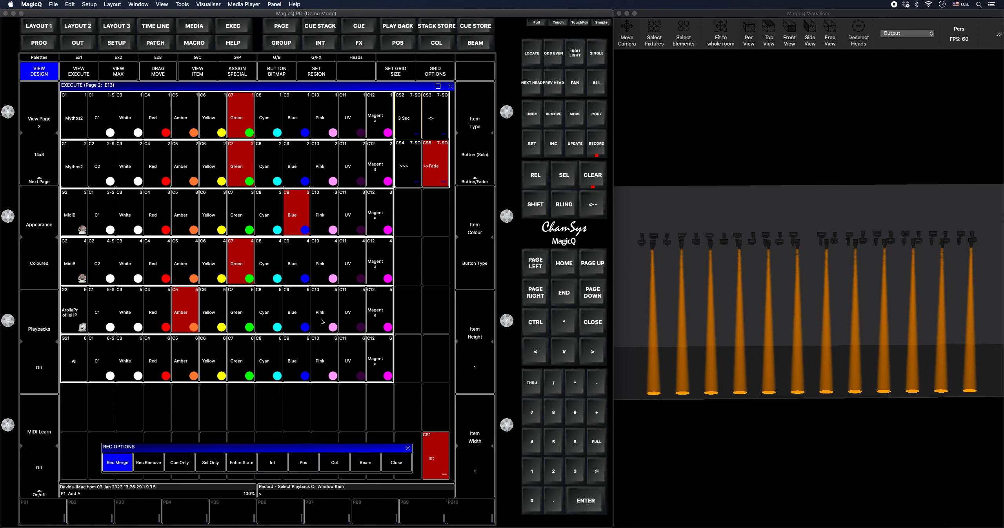
click(433, 148)
click(218, 167)
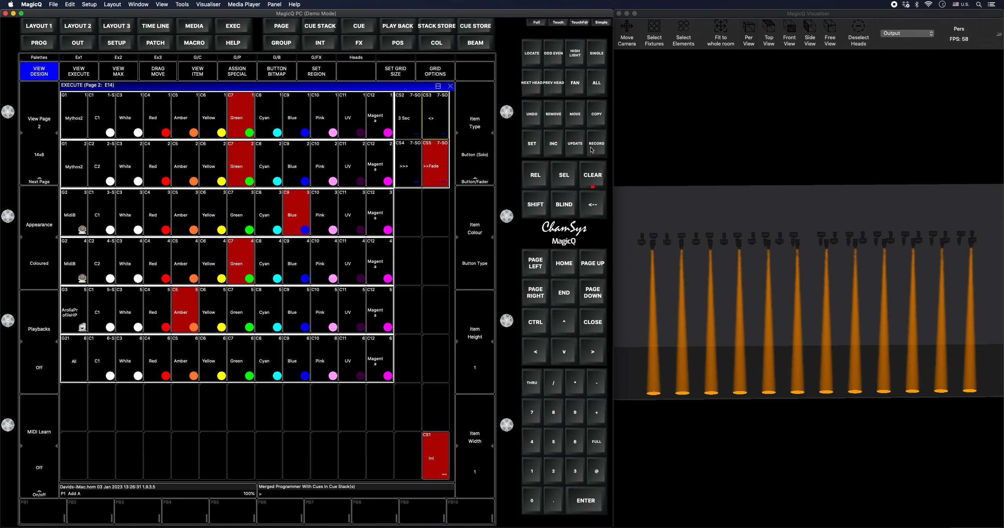
click(593, 148)
click(591, 147)
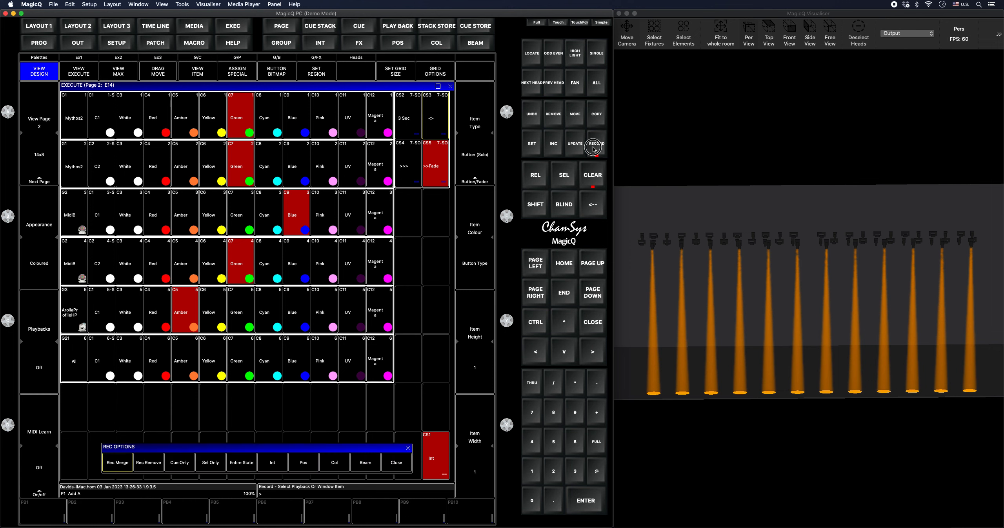
click(402, 169)
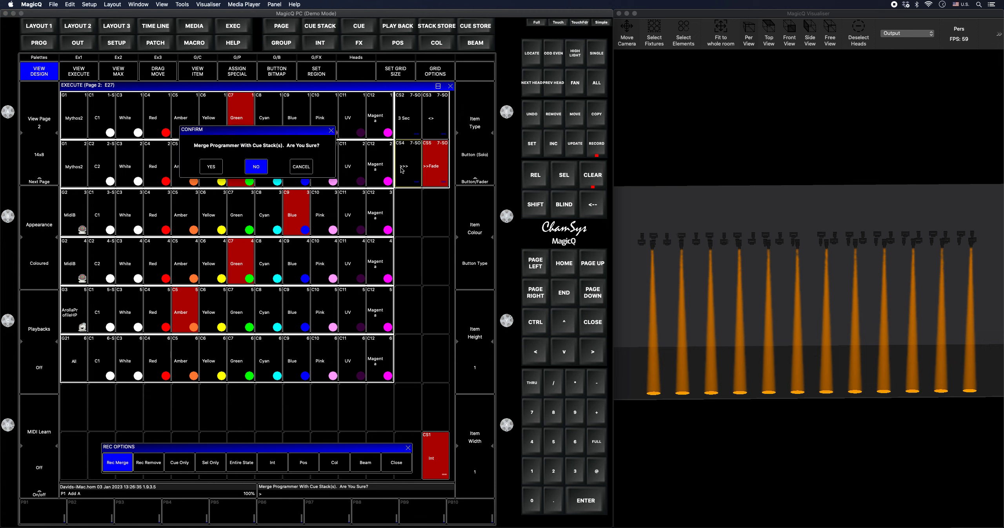
click(212, 169)
Step: Merge the ArollaProfileHP colour programming into the >>Fade button and clear the programmer
click(597, 146)
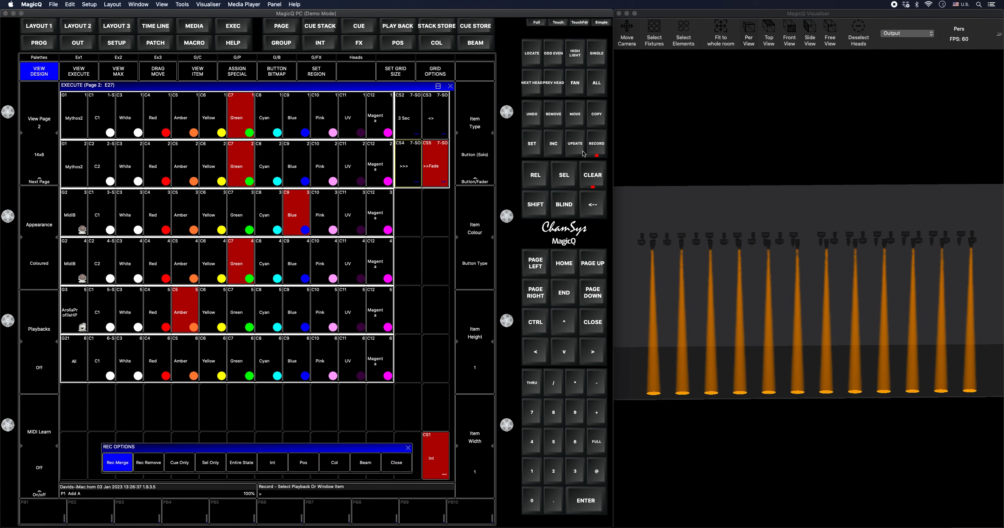
click(436, 169)
click(215, 167)
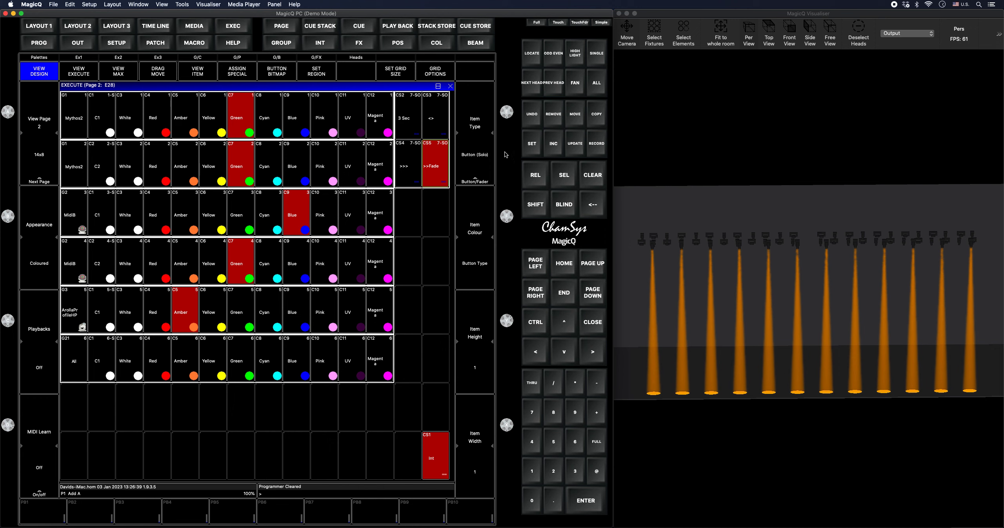
Step: Trigger the 3 Sec and <> timing buttons in turn, finishing with 3 Sec active
click(414, 128)
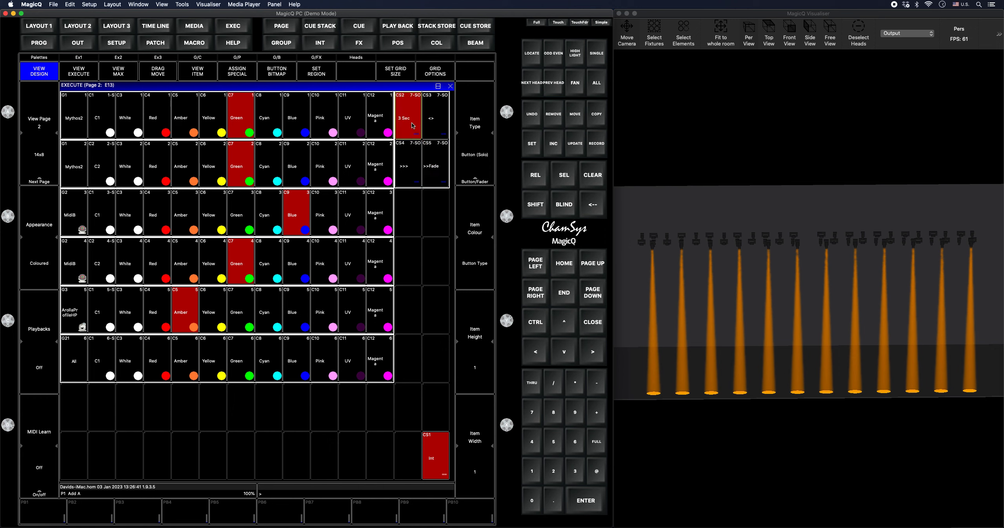
click(433, 120)
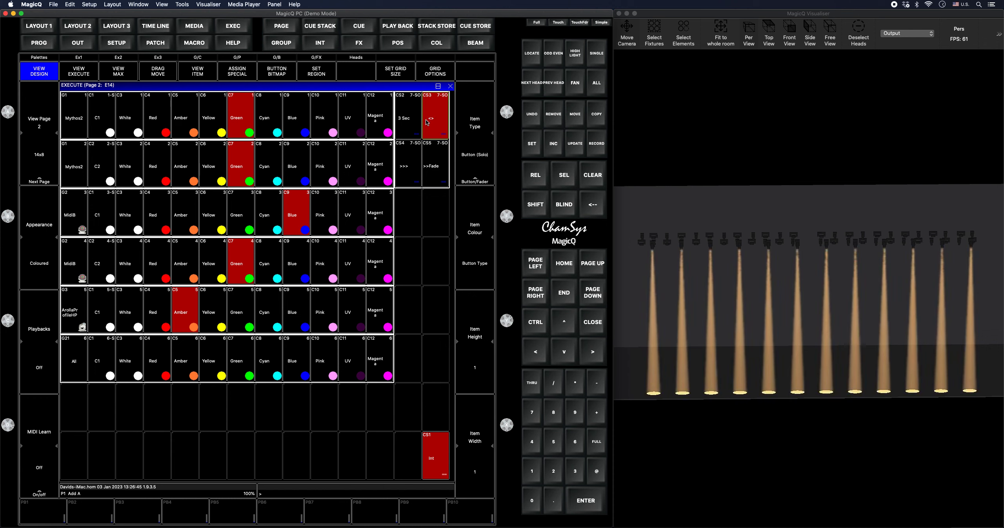
click(402, 123)
Step: Toggle the Int button off and on to check which fixtures it lights, leaving it on
click(442, 458)
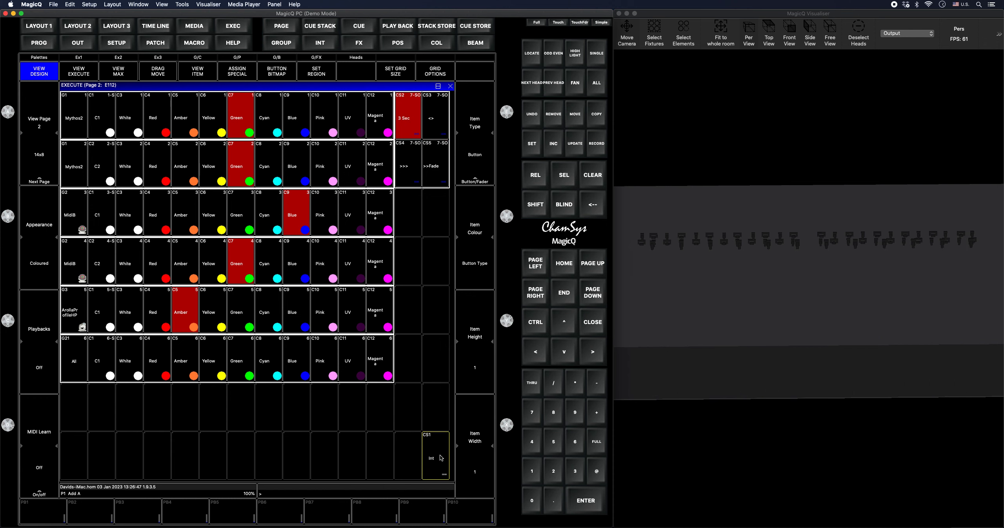
click(442, 457)
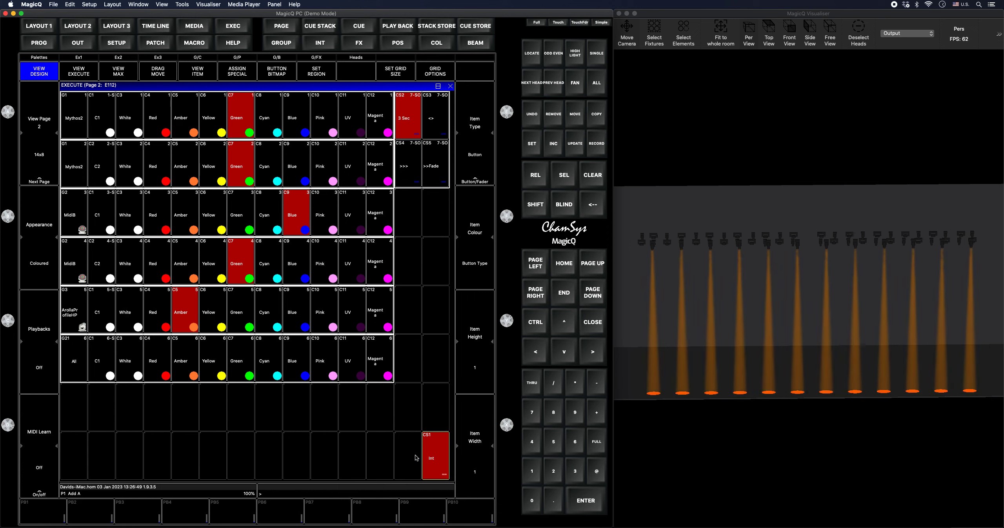
click(441, 459)
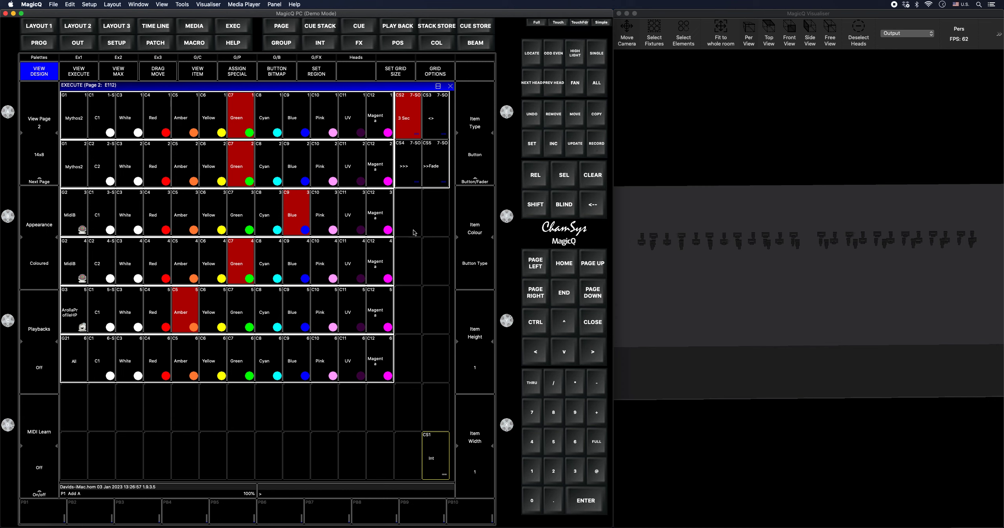
drag(412, 222, 432, 347)
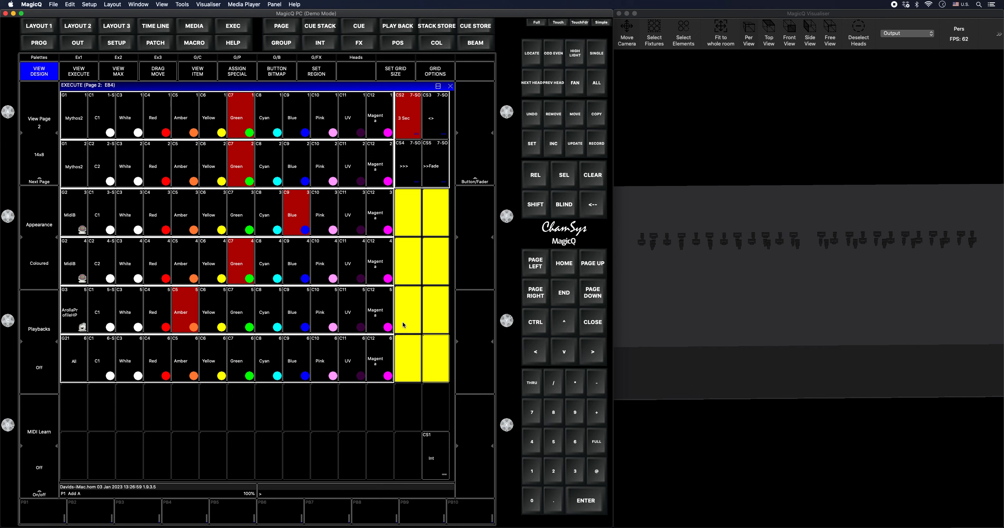
click(419, 450)
click(431, 460)
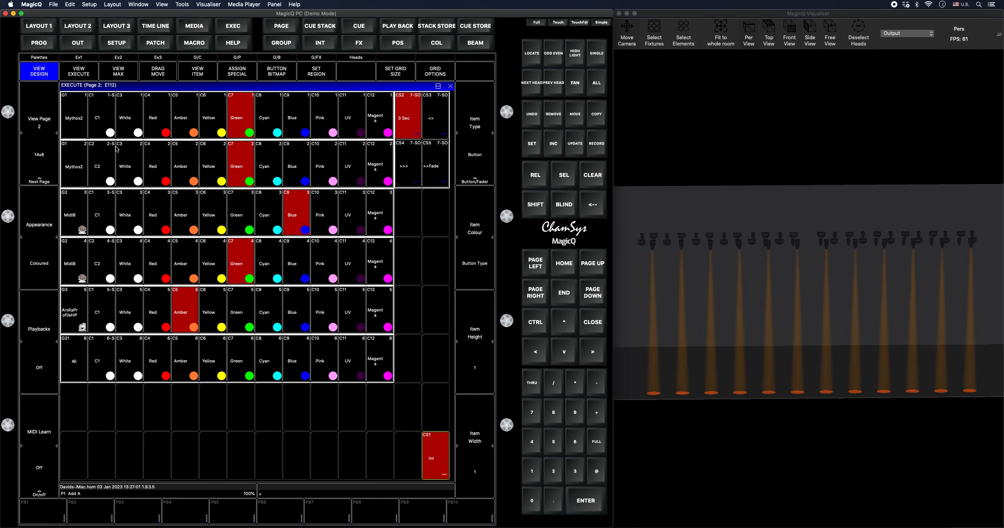
Step: Select the All and ArollaProfileHP groups and set their intensity to full
click(39, 58)
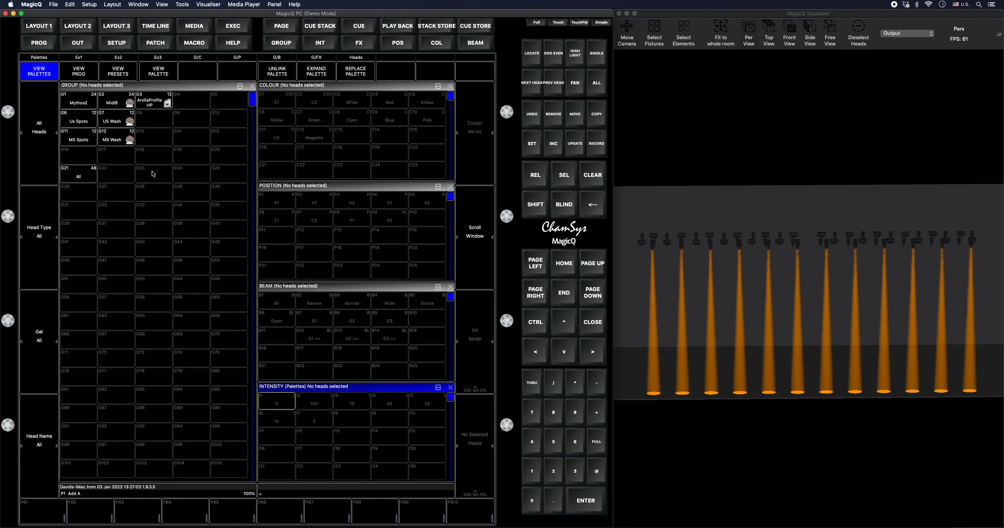
click(80, 170)
click(164, 95)
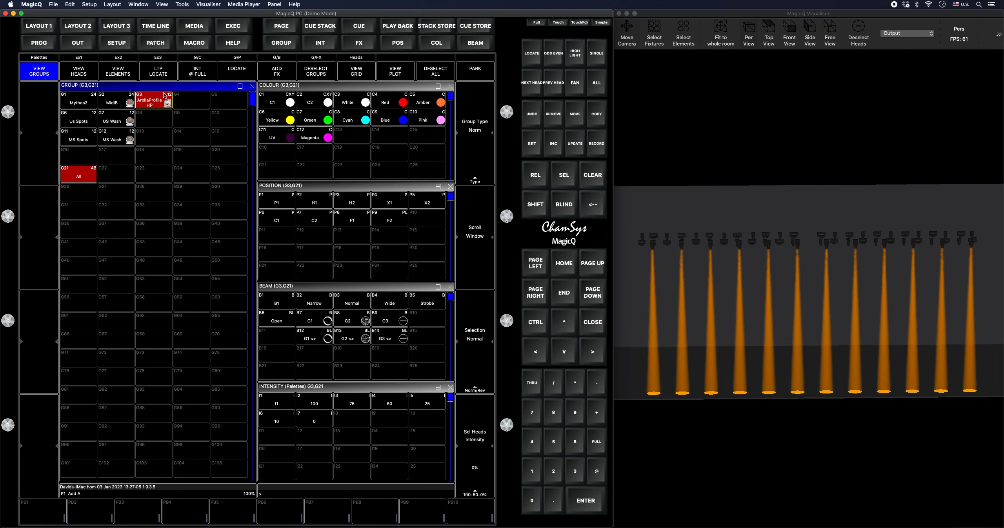
click(205, 74)
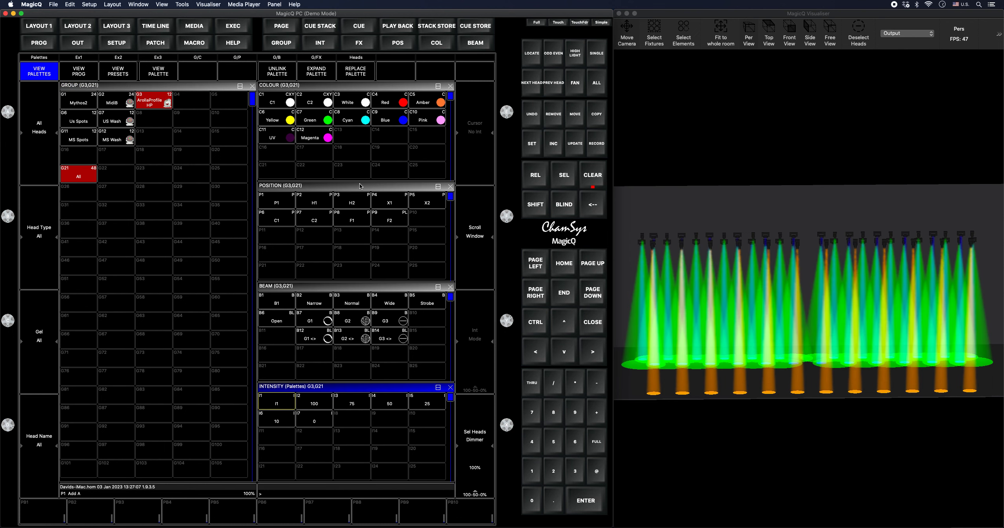
Step: Merge the full-intensity programming into the Int button on the Execute page and clear the programmer
click(119, 71)
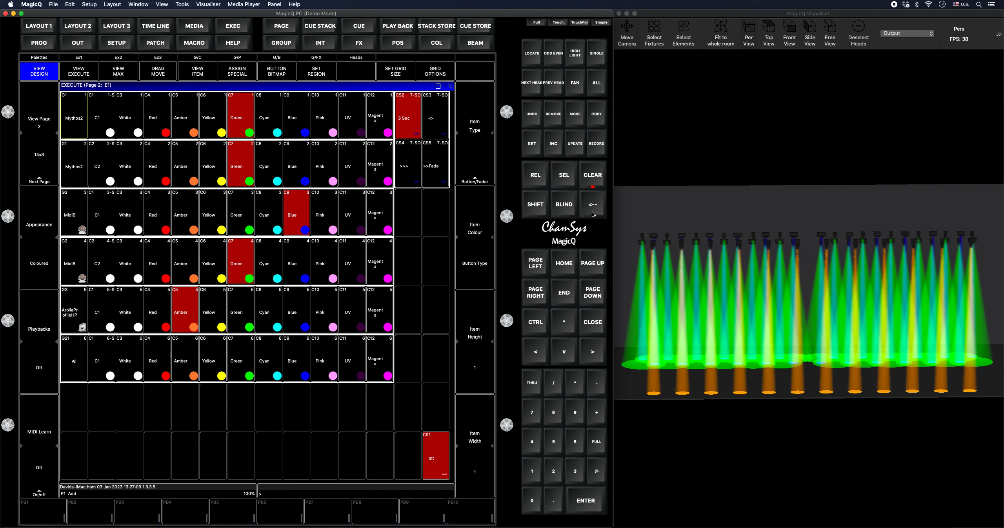
click(597, 143)
click(431, 451)
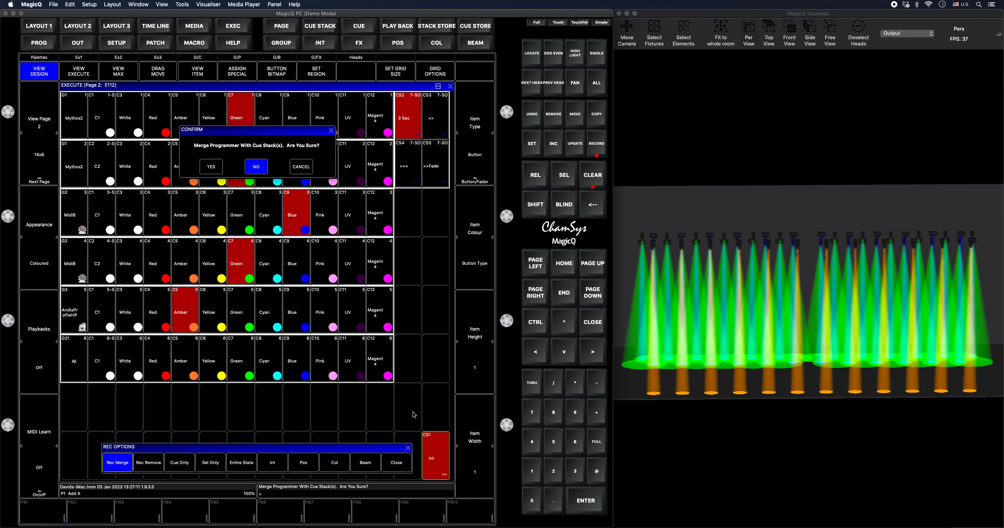
click(212, 166)
click(603, 178)
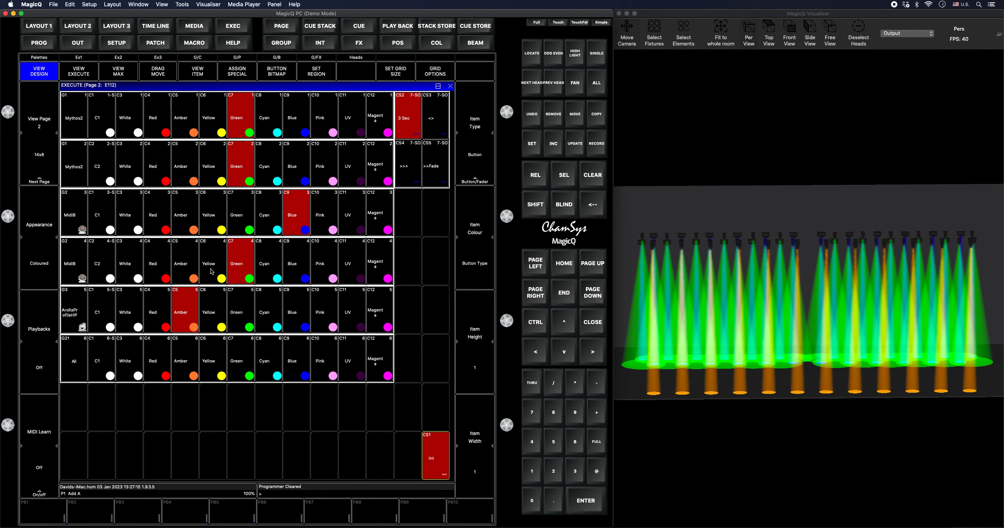
Step: Copy the All group button into the empty Execute cell directly below the >>> timing button
click(598, 113)
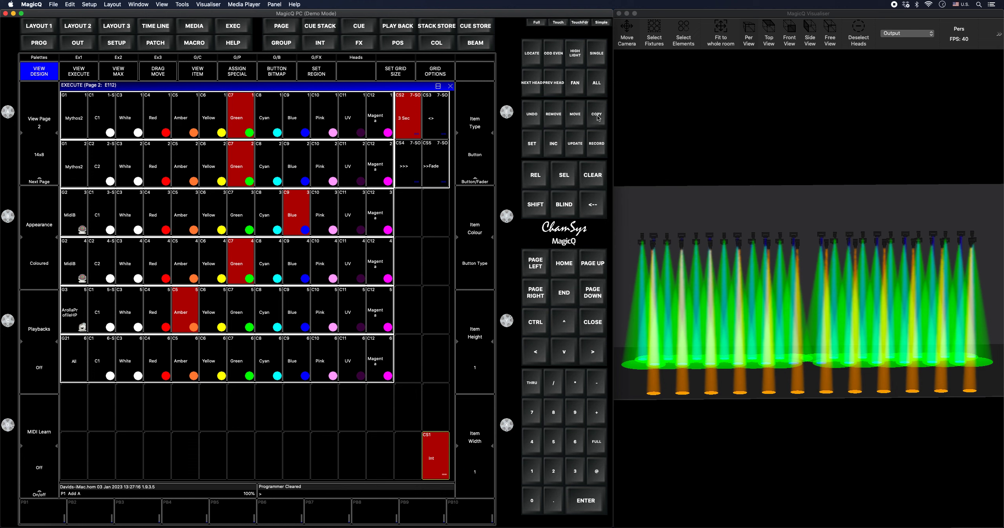
click(79, 365)
click(408, 220)
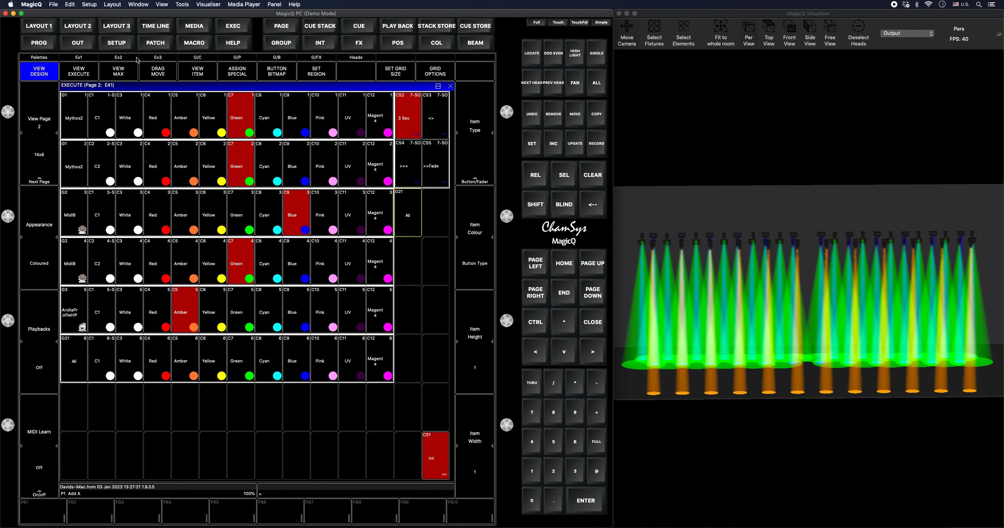
Step: Copy the P1 position palette into the Execute cell beside the new All button and change that button's item type
click(44, 59)
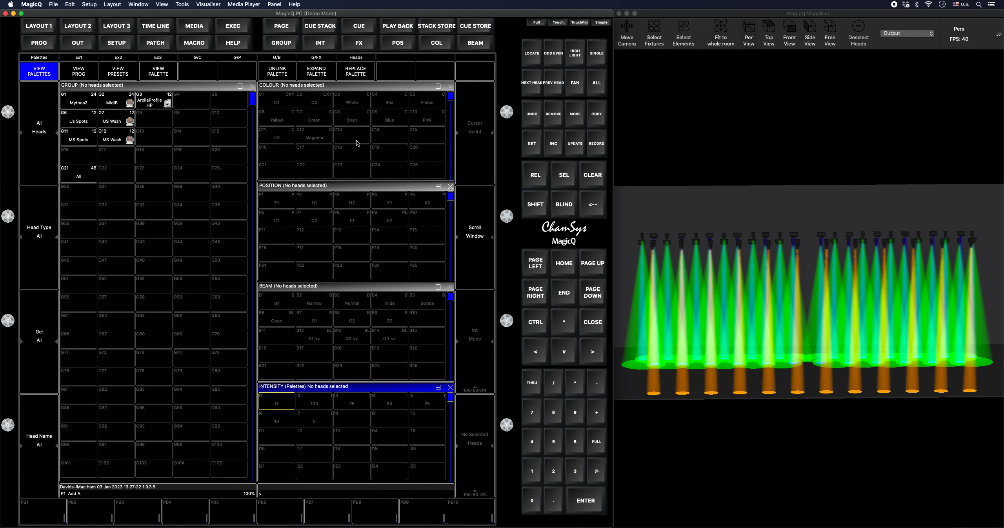
click(597, 116)
click(283, 203)
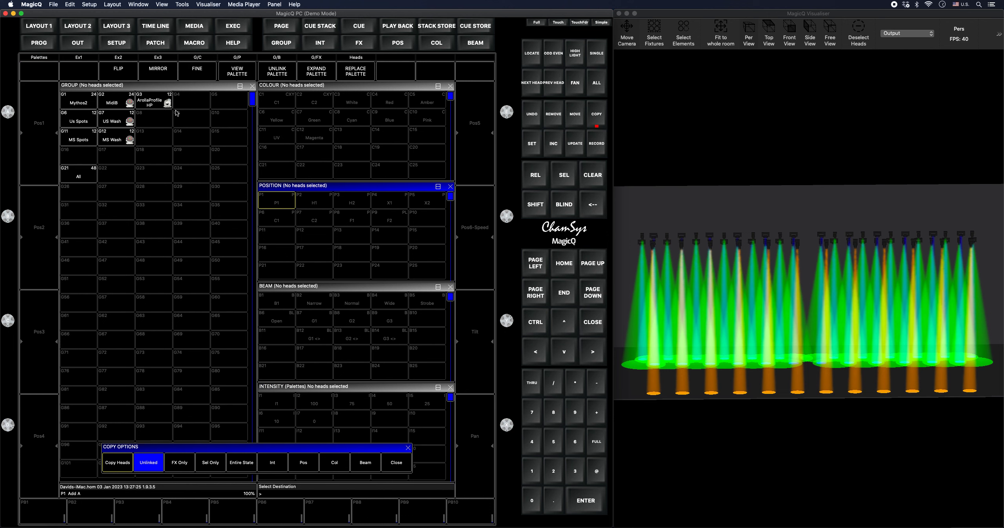
click(118, 60)
click(439, 222)
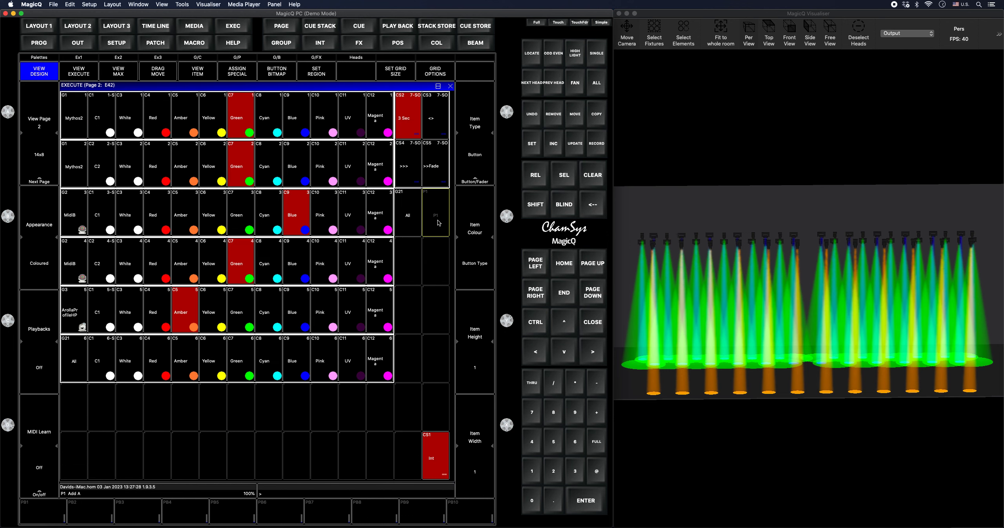
click(487, 175)
click(276, 125)
Step: Copy the H1 and H2 position palettes into the Execute row below All and P1
click(40, 57)
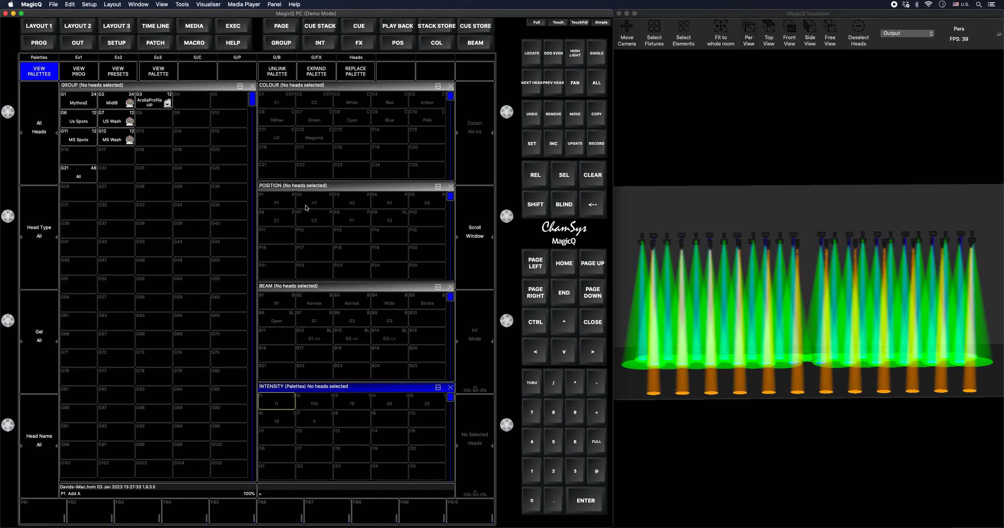
drag(307, 208, 343, 199)
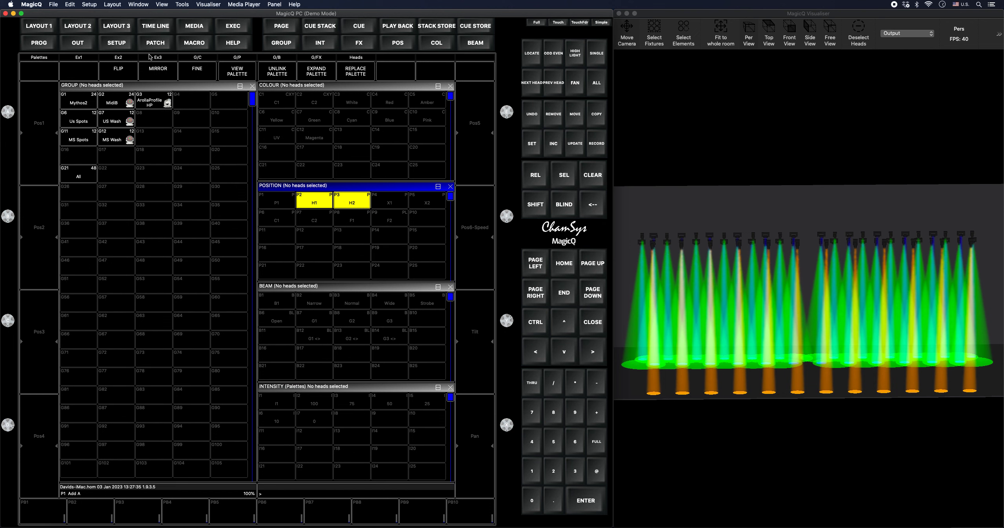
click(594, 121)
click(119, 57)
click(406, 257)
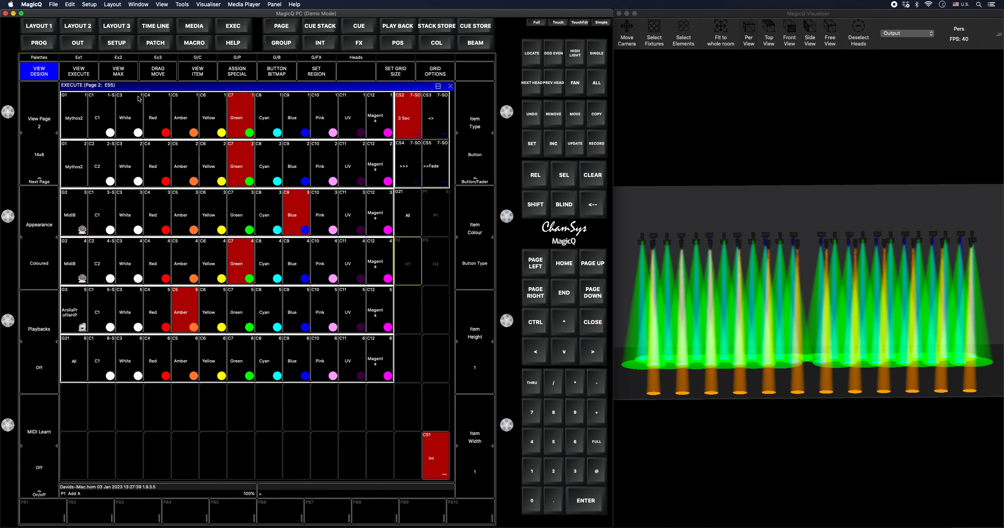
Step: Copy the X1 and X2 position palettes into the Execute row below H1 and H2
click(41, 58)
drag(388, 206, 421, 204)
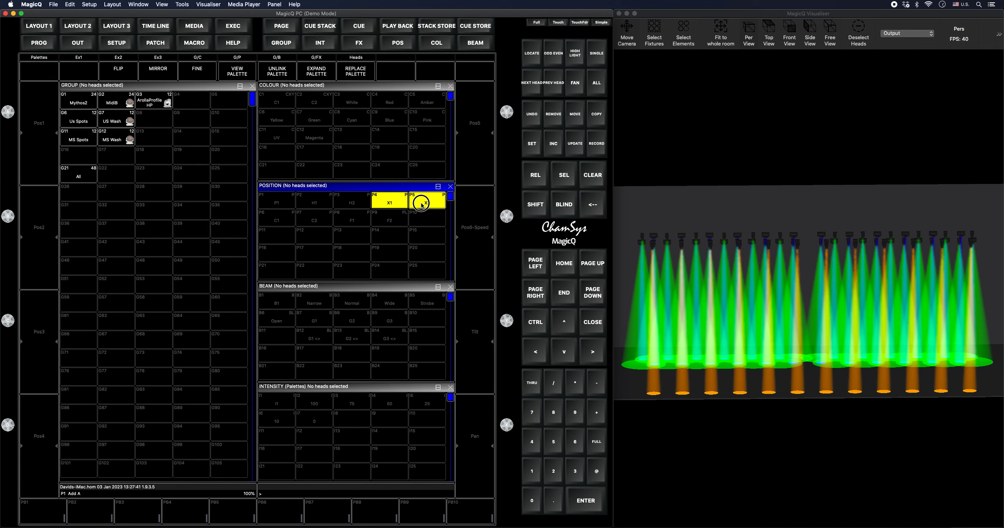
click(591, 119)
click(128, 59)
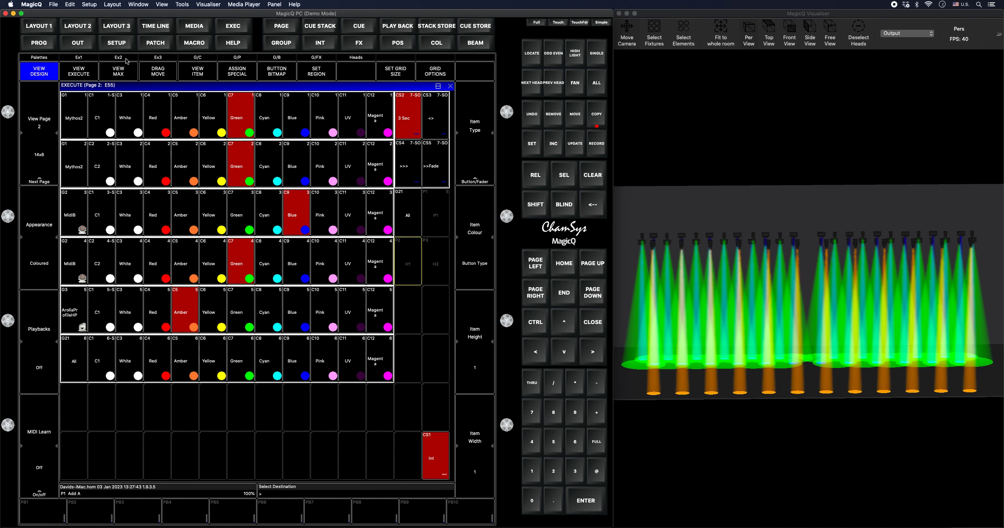
click(414, 317)
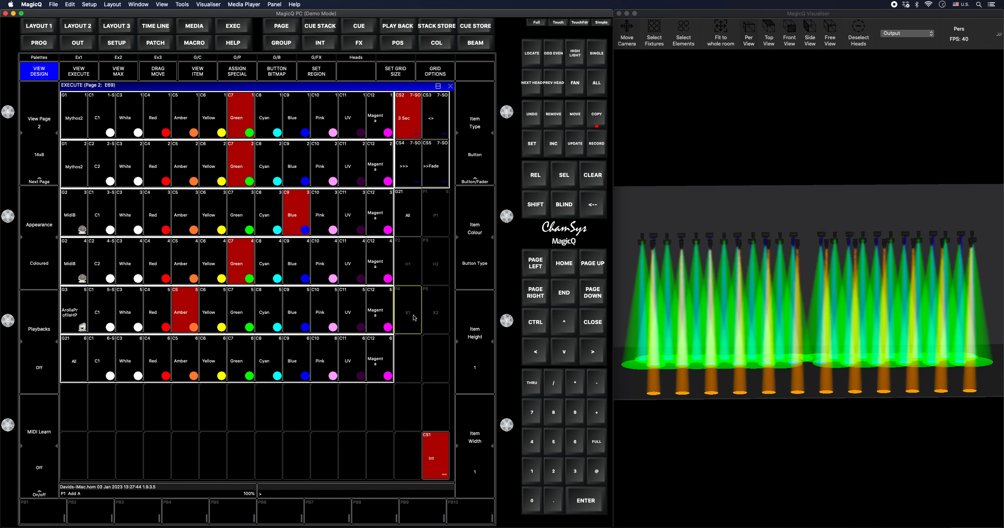
Step: Copy the C1 and C2 position palettes into the Execute row below X1 and X2
click(43, 59)
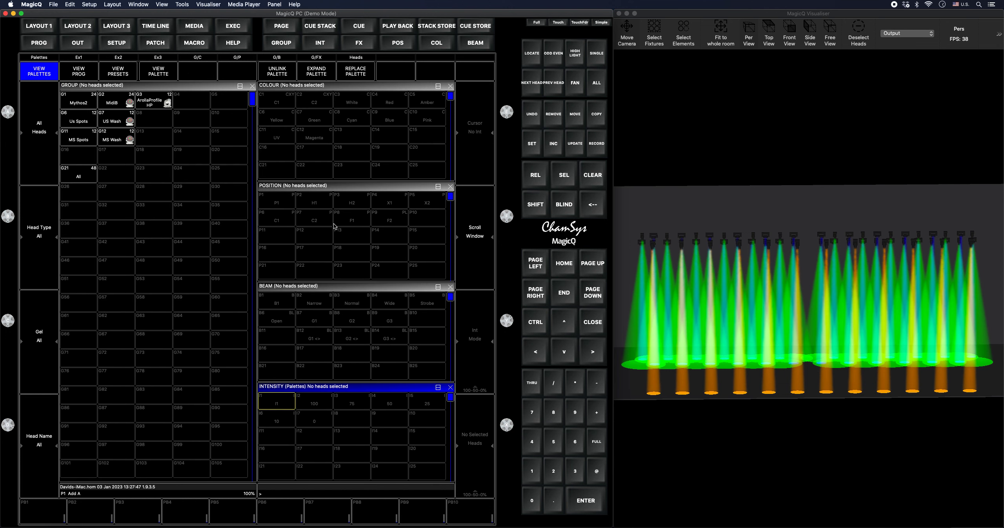
drag(277, 218, 314, 218)
click(597, 114)
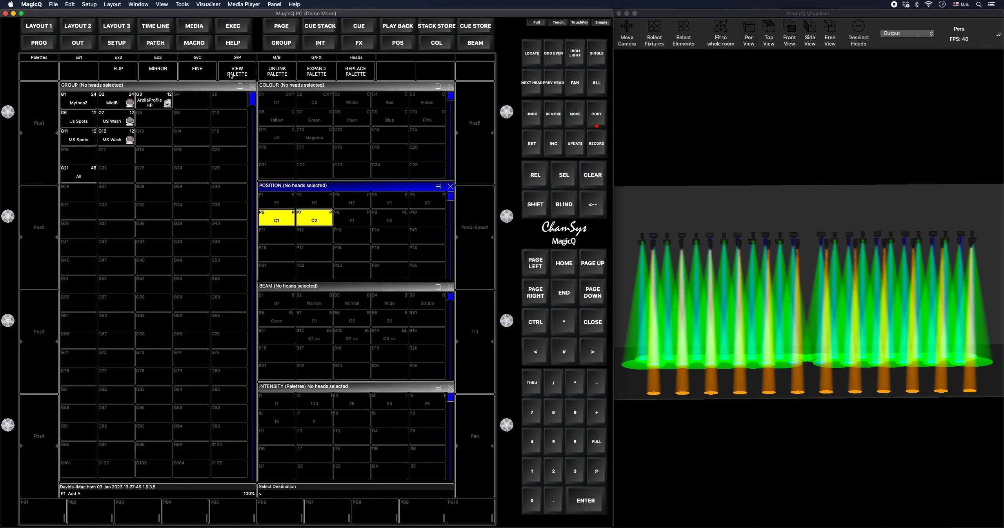
click(119, 58)
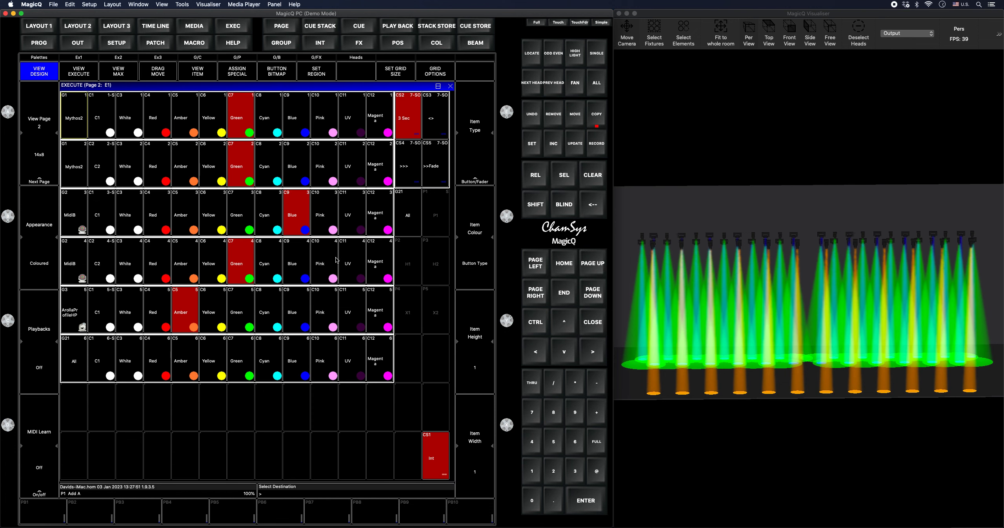
click(420, 348)
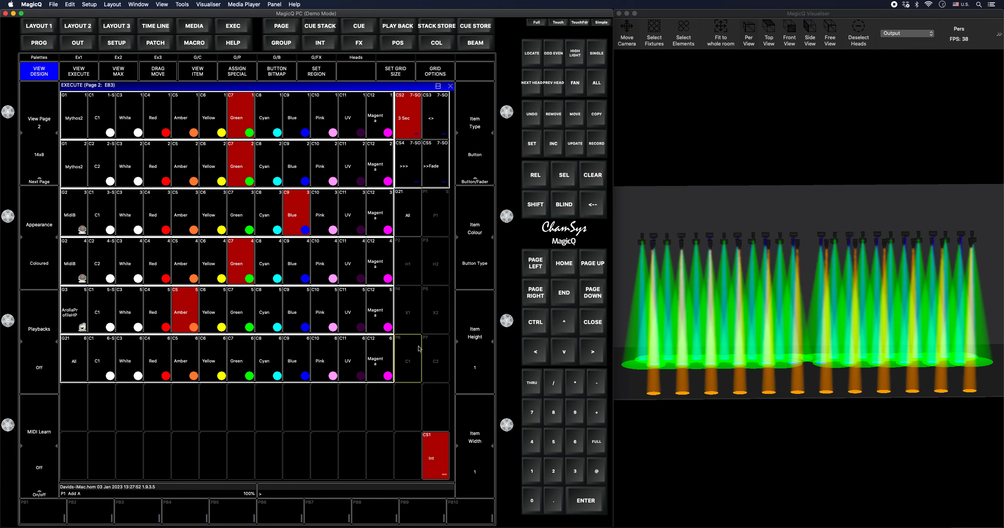
Step: Copy the F1 and F2 position palettes below C1 and C2, and set one region around the All and position buttons
click(53, 59)
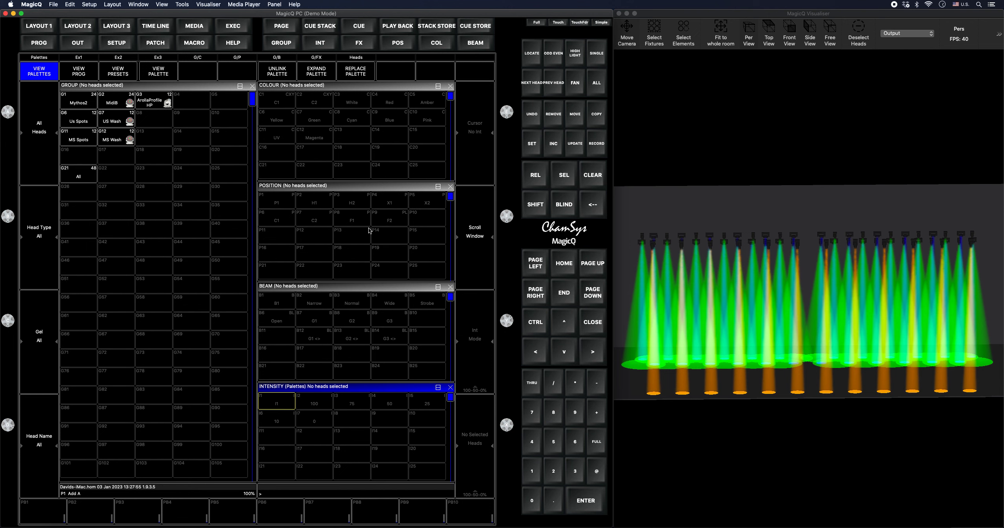
drag(369, 230, 372, 217)
click(577, 114)
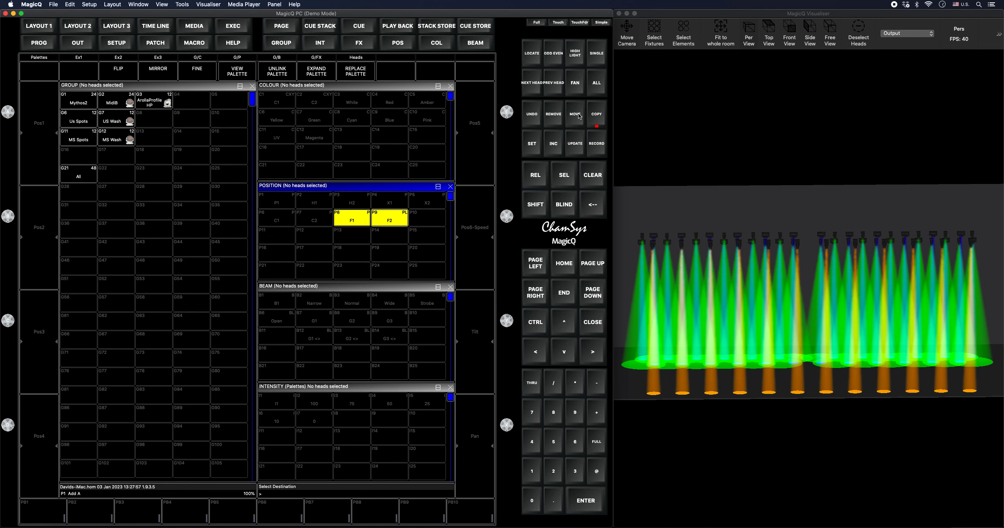
click(119, 58)
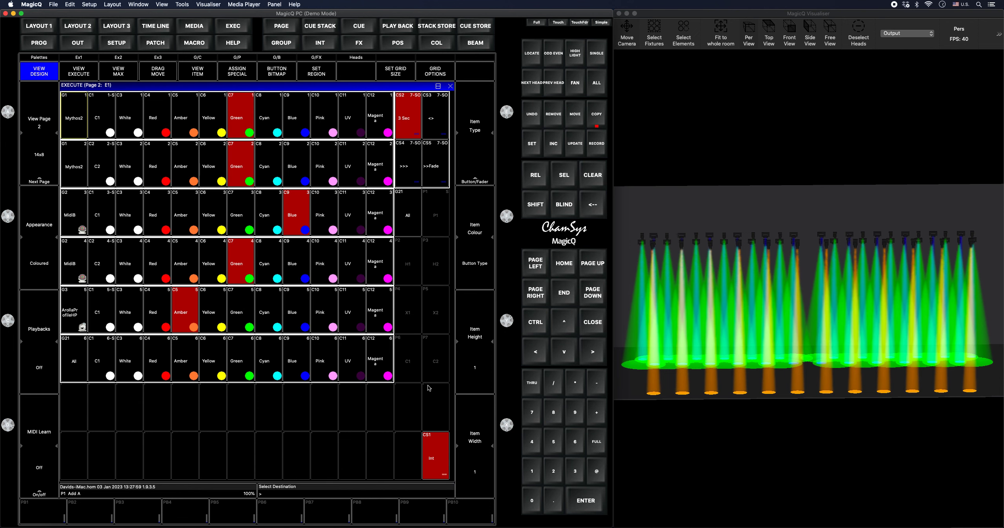
drag(430, 294, 449, 398)
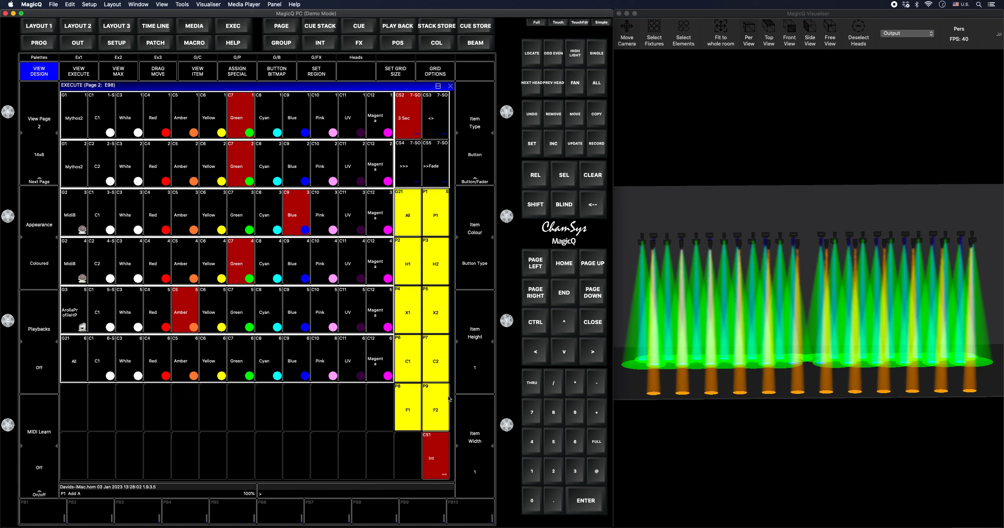
click(322, 76)
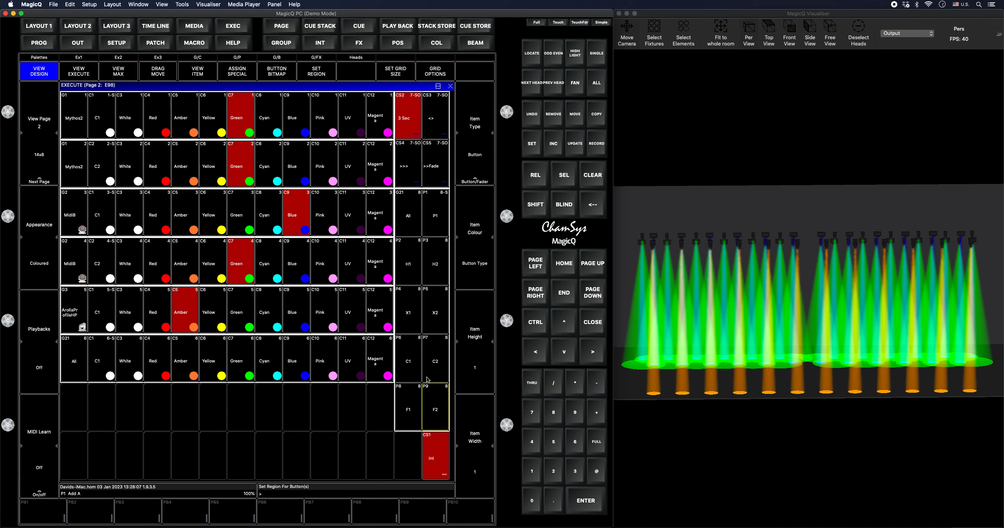
Step: Move the Int button to the first cell of the bottom row on the Execute page
click(575, 114)
click(441, 470)
click(70, 466)
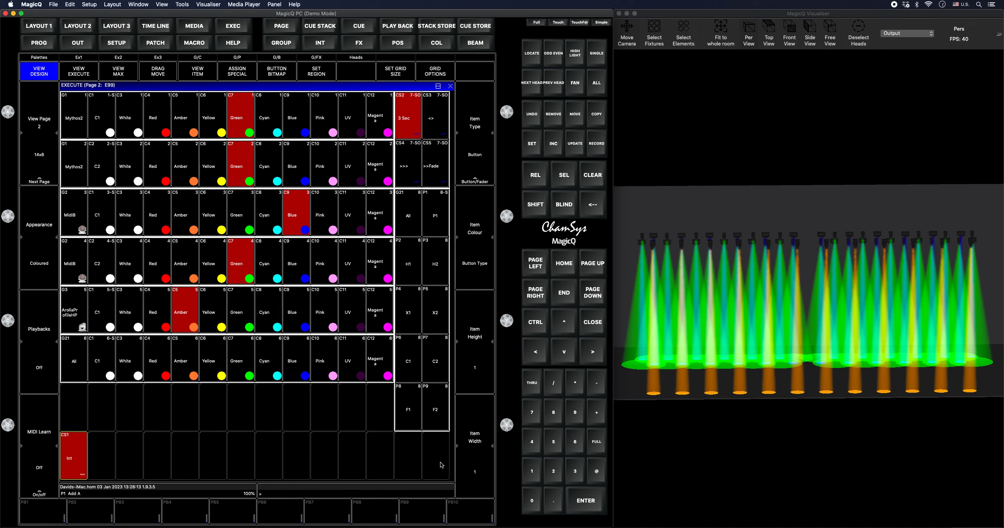
Step: Select the All group and apply the P1 position palette with a 3 second time
click(51, 59)
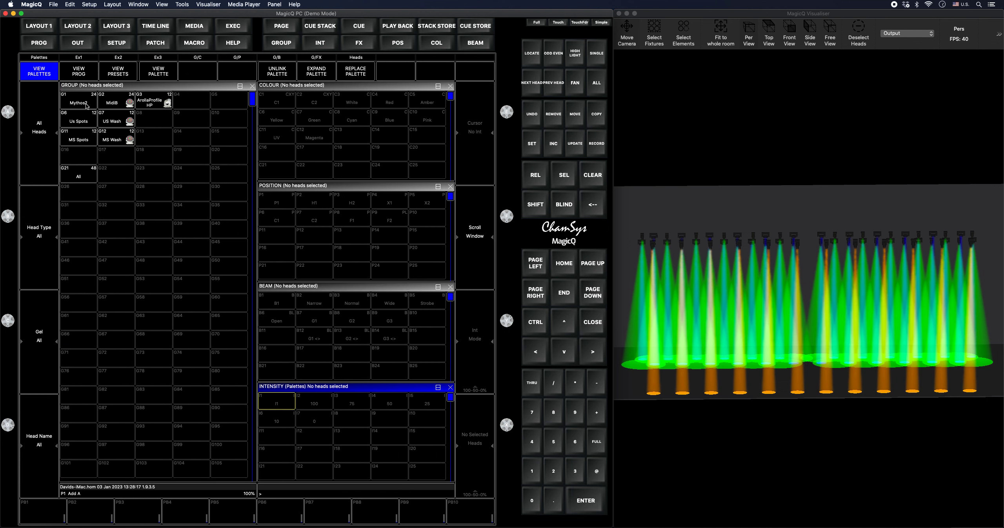
click(75, 173)
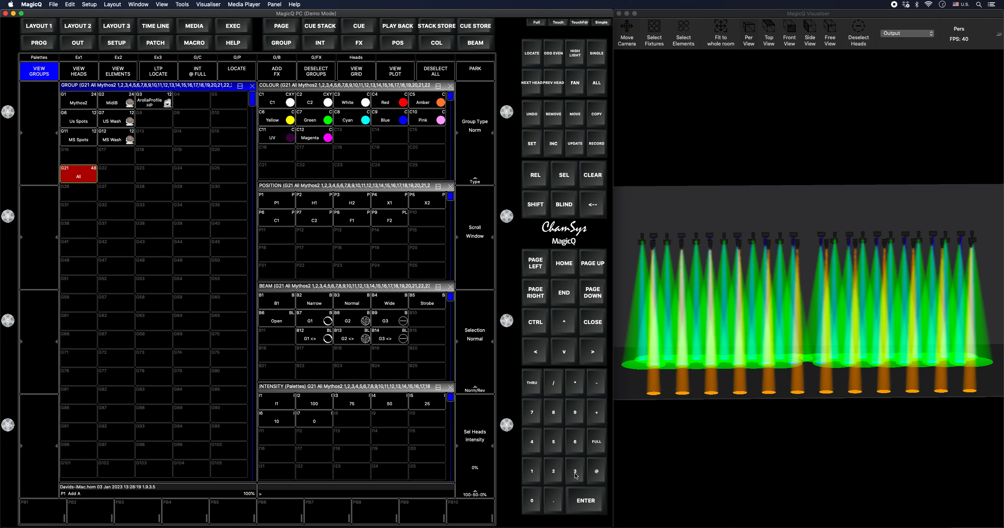
click(575, 473)
click(284, 208)
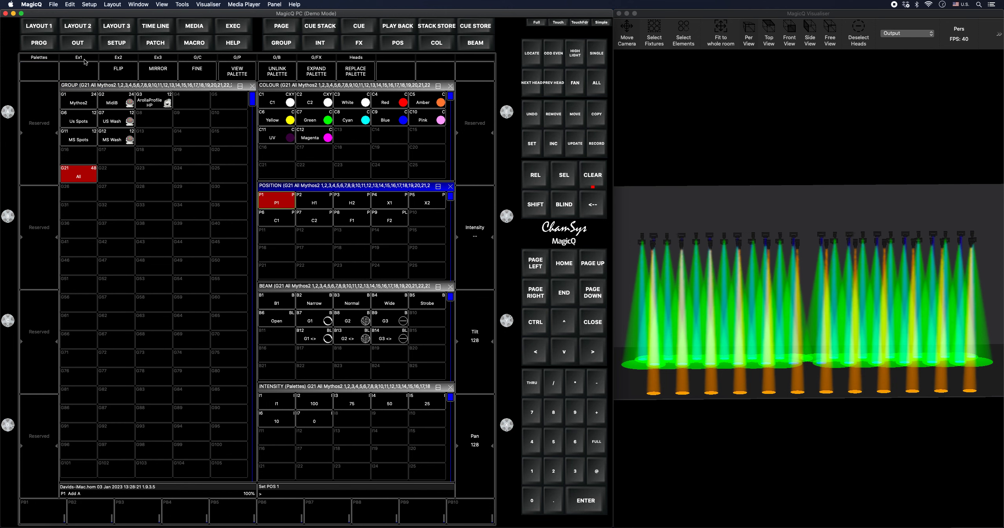
Step: Record the timed position as a cue stack named 3 Sec in the Execute page's last cell and make it a solo button
click(119, 58)
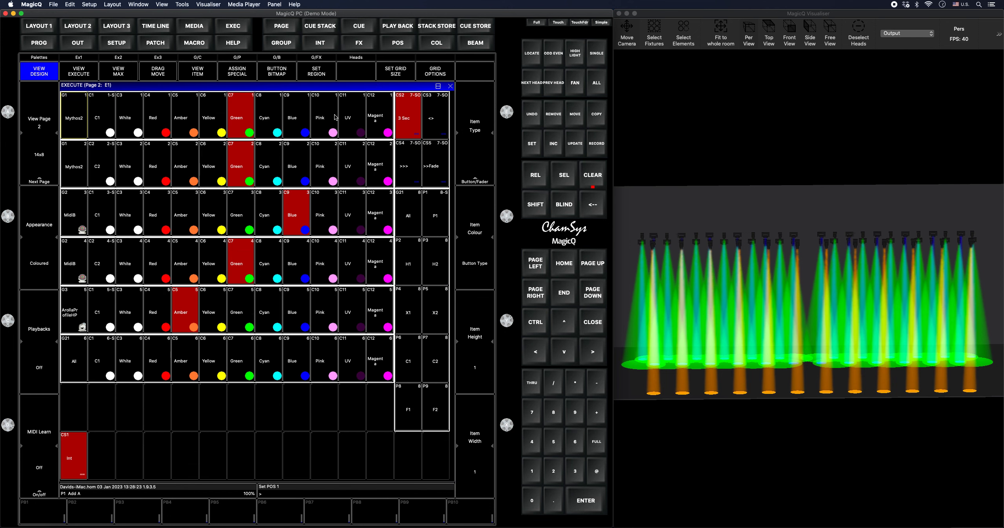
click(596, 139)
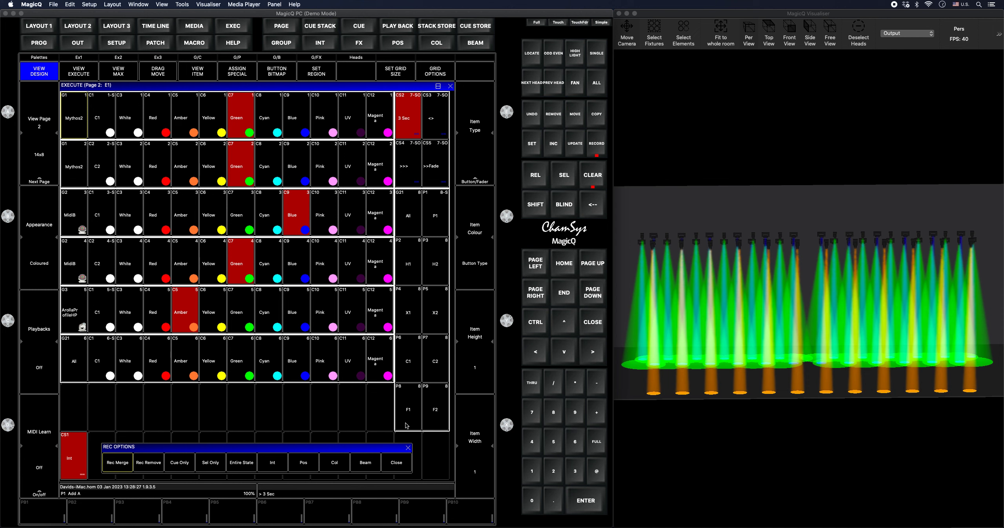
click(438, 450)
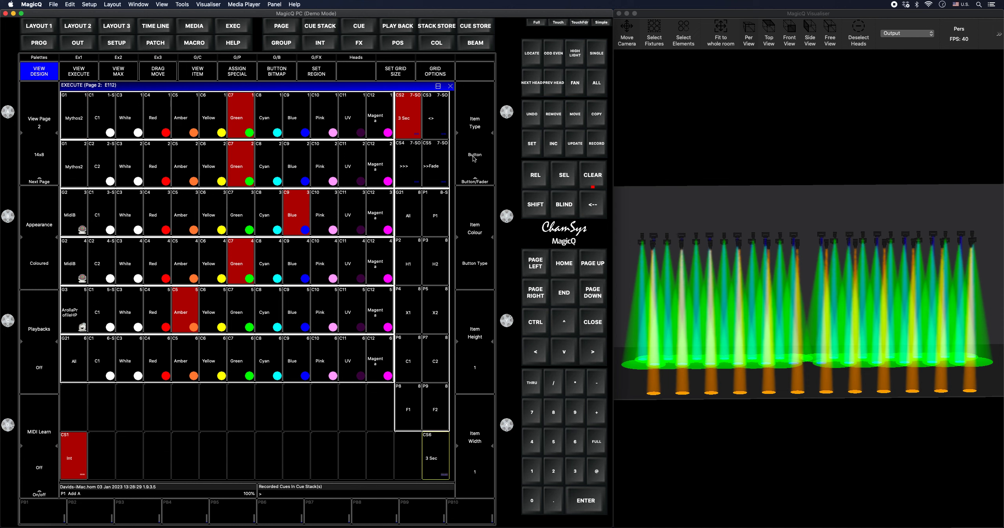
click(488, 174)
click(251, 125)
Step: Clear the programmer and return to the Execute page
click(59, 58)
click(591, 180)
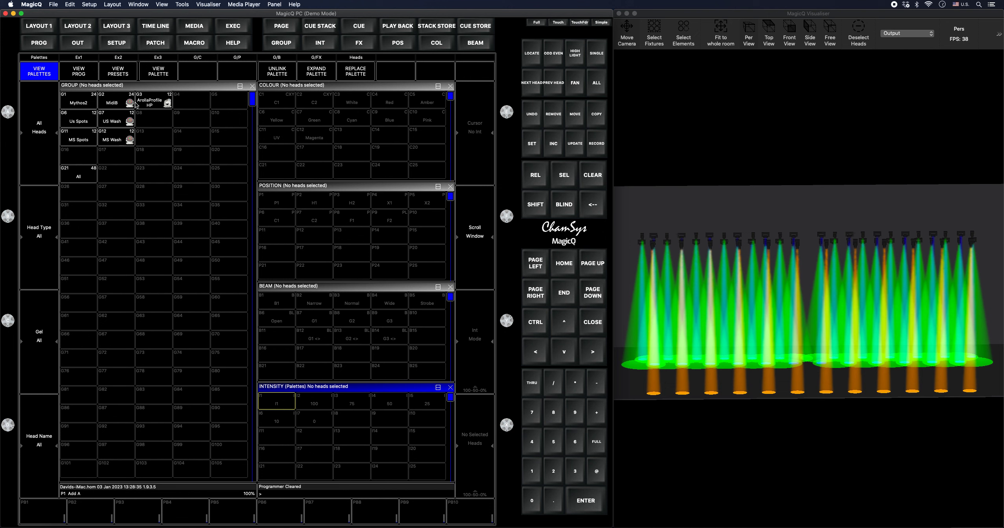
click(118, 58)
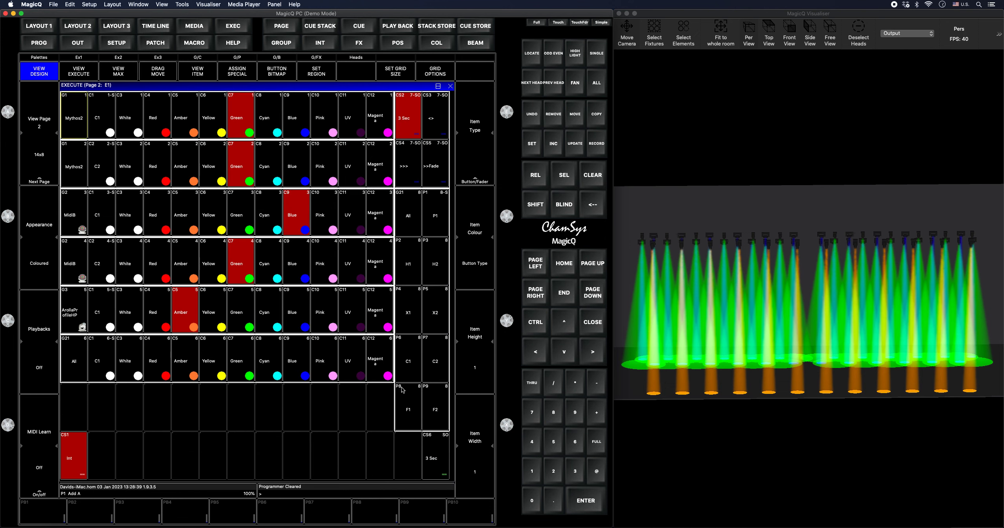
Step: Recall the F1 position and toggle the position 3 Sec button on the Execute page to test them
click(416, 413)
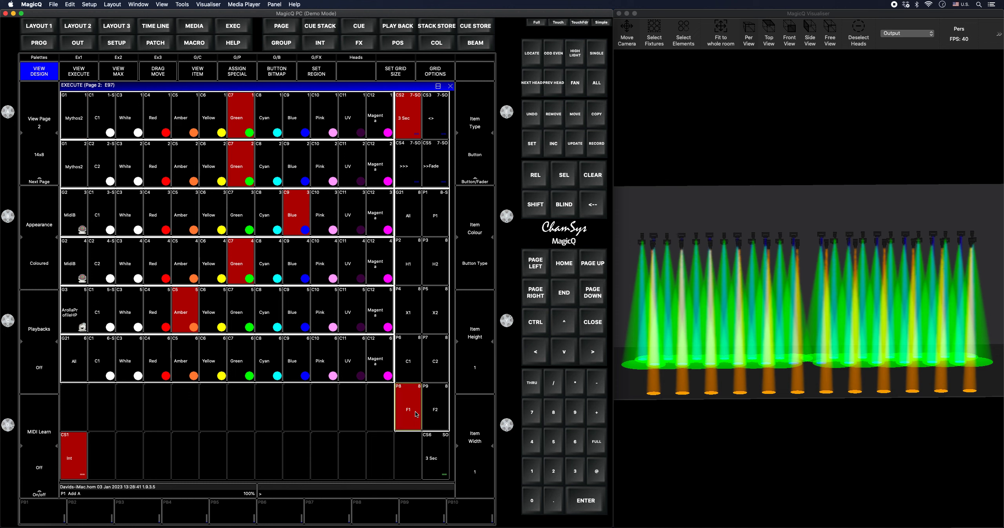
click(442, 466)
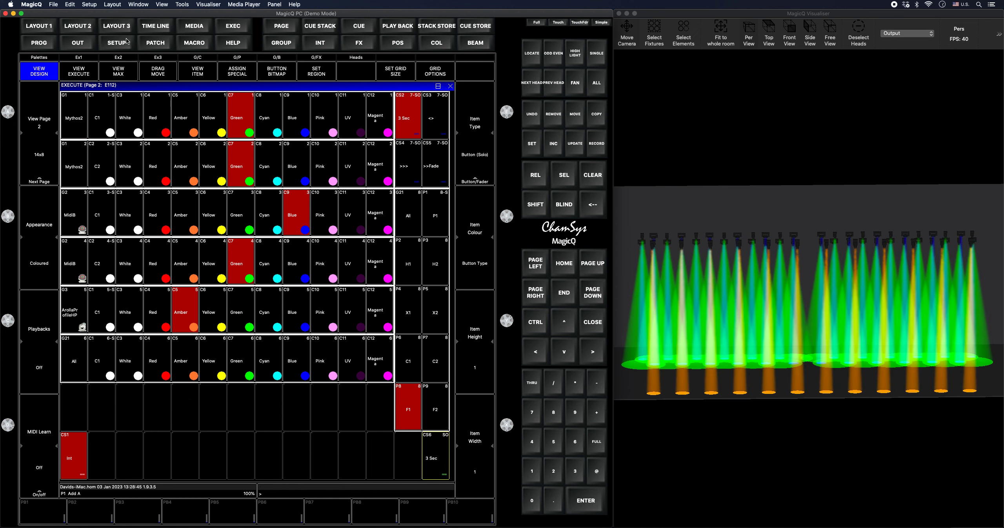
Step: Select the All group, enter a timing value and apply the P1 position palette to it
click(55, 58)
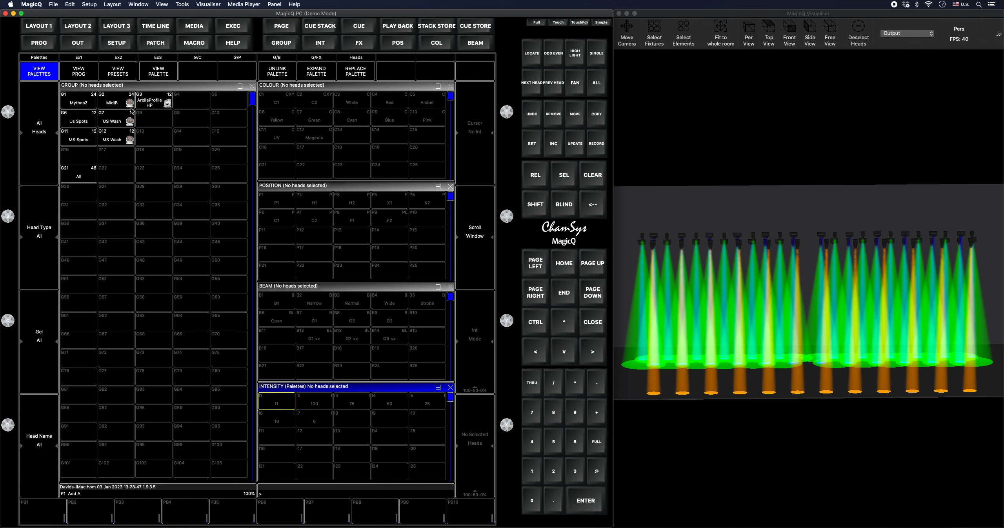
click(91, 177)
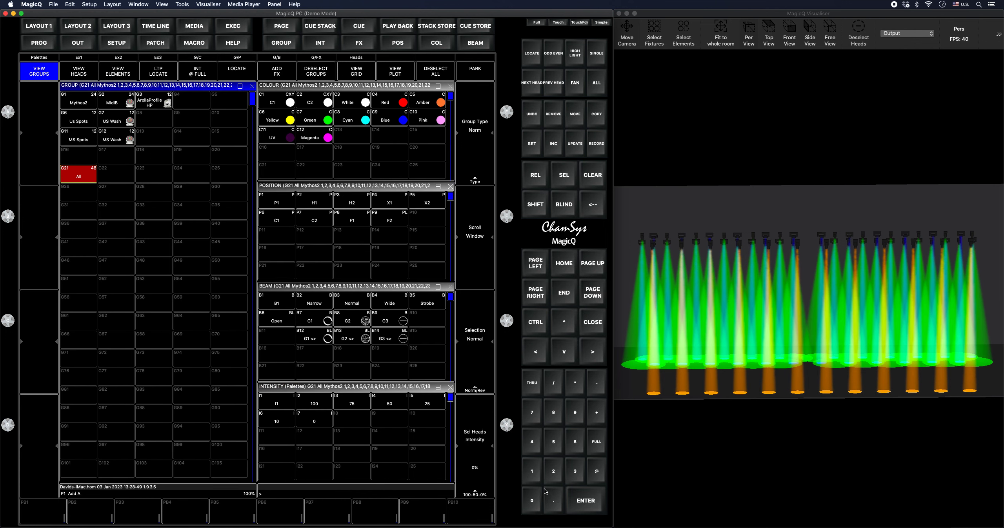
click(535, 470)
click(560, 387)
click(575, 385)
click(286, 206)
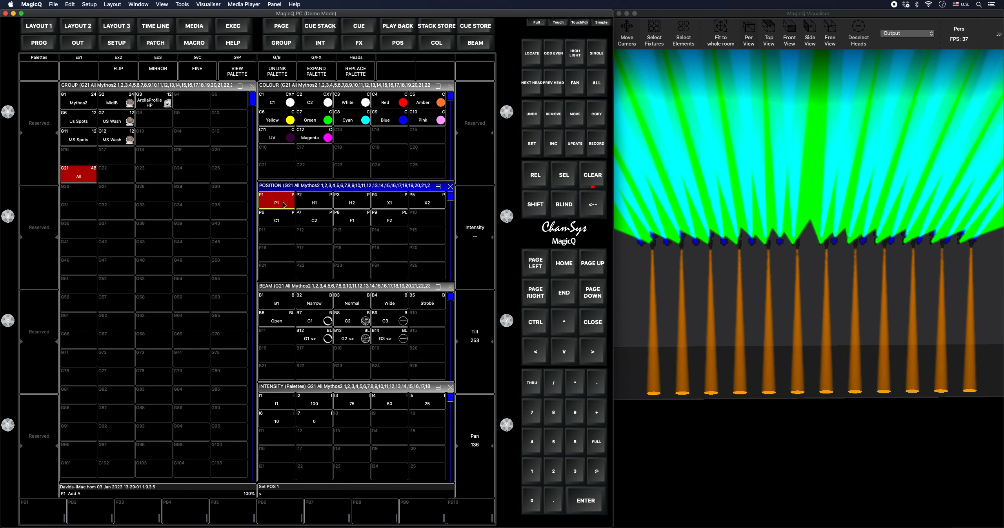
Step: Record the timed position as a cue stack named >>> in the Execute cell beside 3 Sec and make it a solo button
click(112, 58)
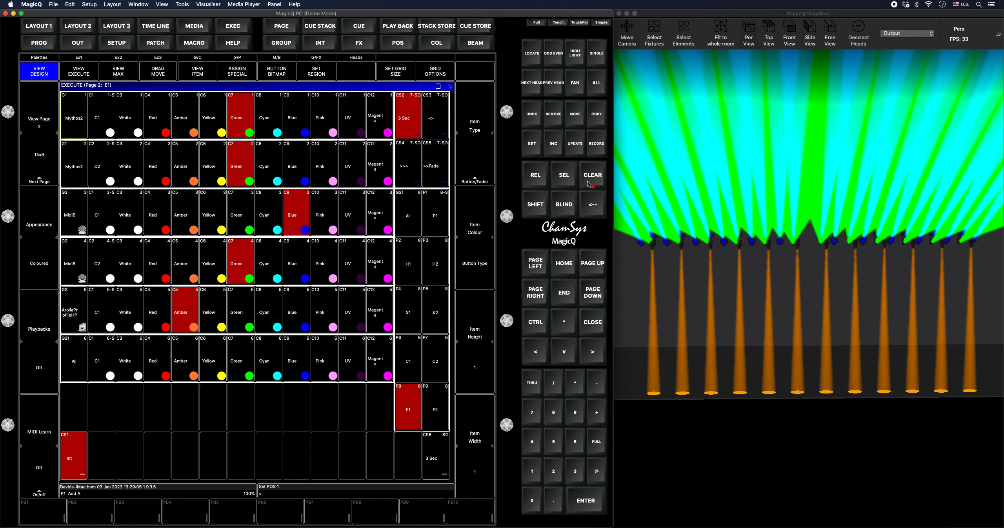
click(590, 148)
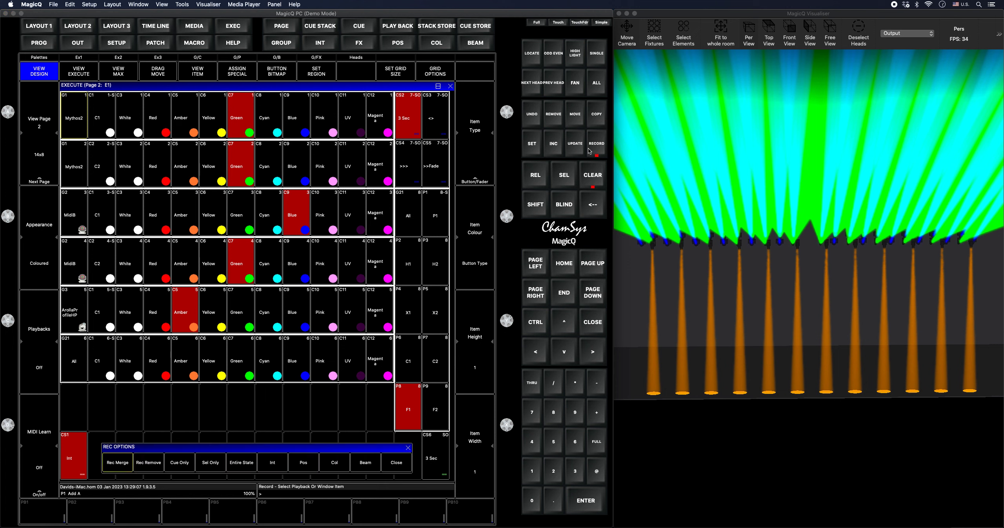
text(>>>)
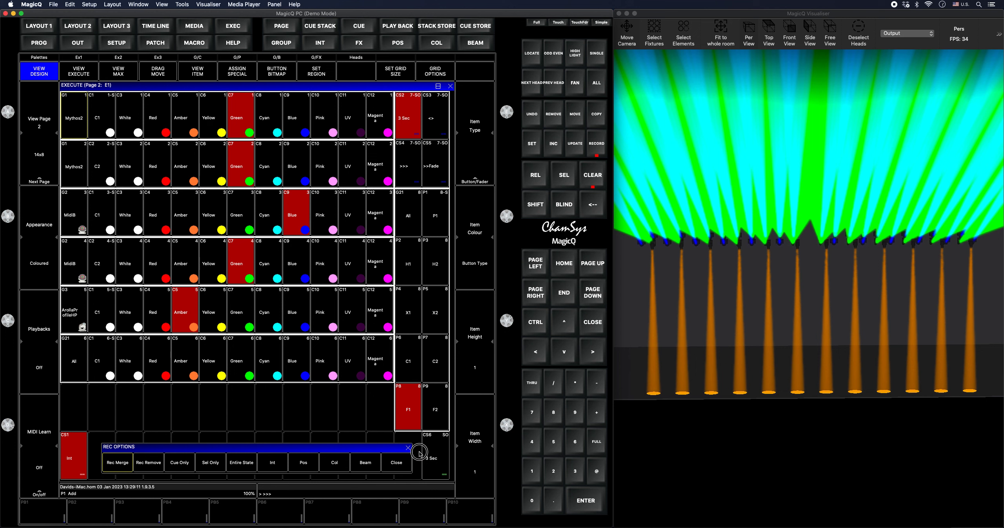
click(419, 454)
click(482, 136)
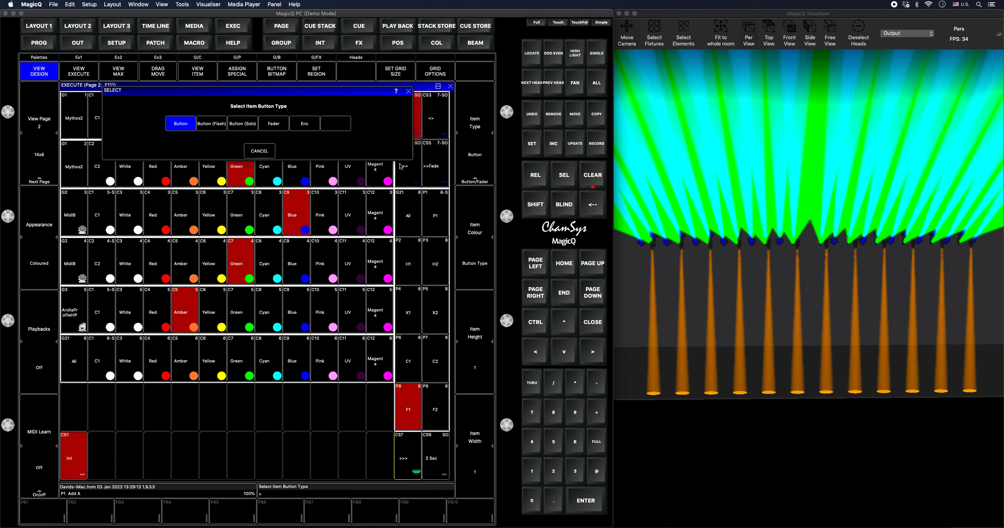
click(237, 123)
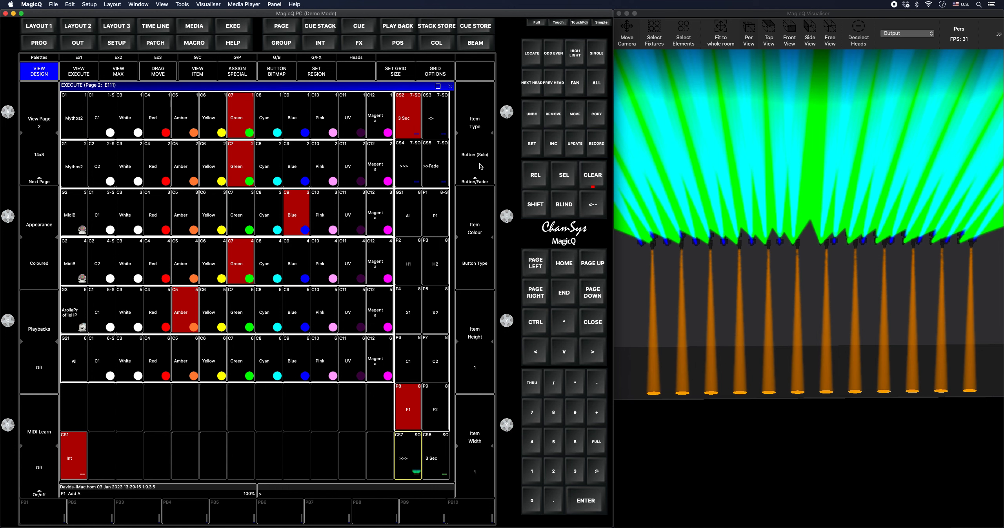
Step: Clear the programmer and group the position >>> and 3 Sec buttons into one region
click(587, 176)
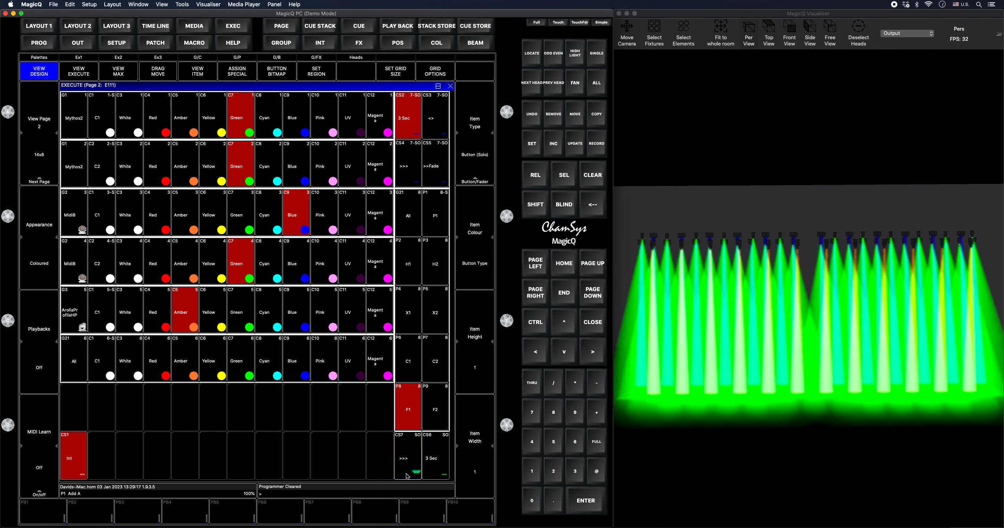
drag(417, 463, 432, 463)
click(322, 77)
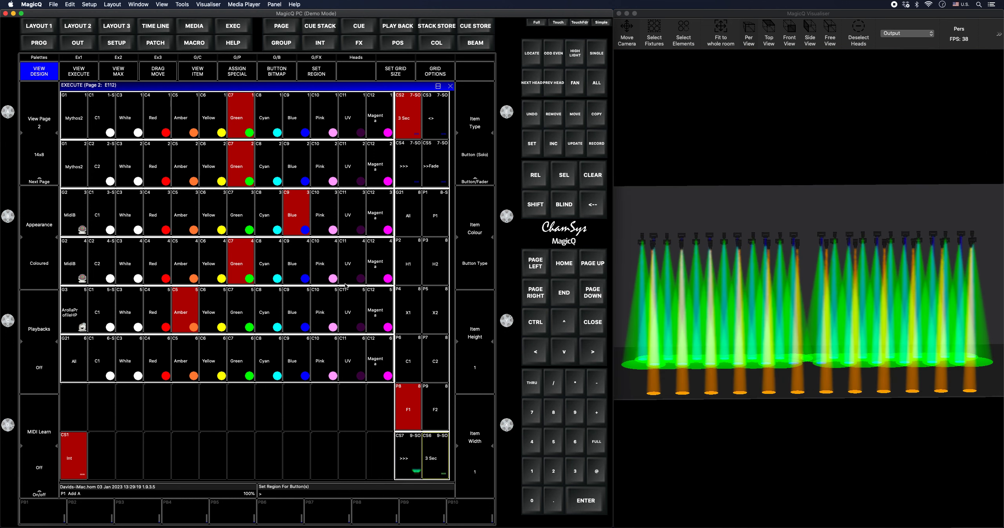
Step: Activate the position 3 Sec button and recall the H1 position to test the timing
click(431, 462)
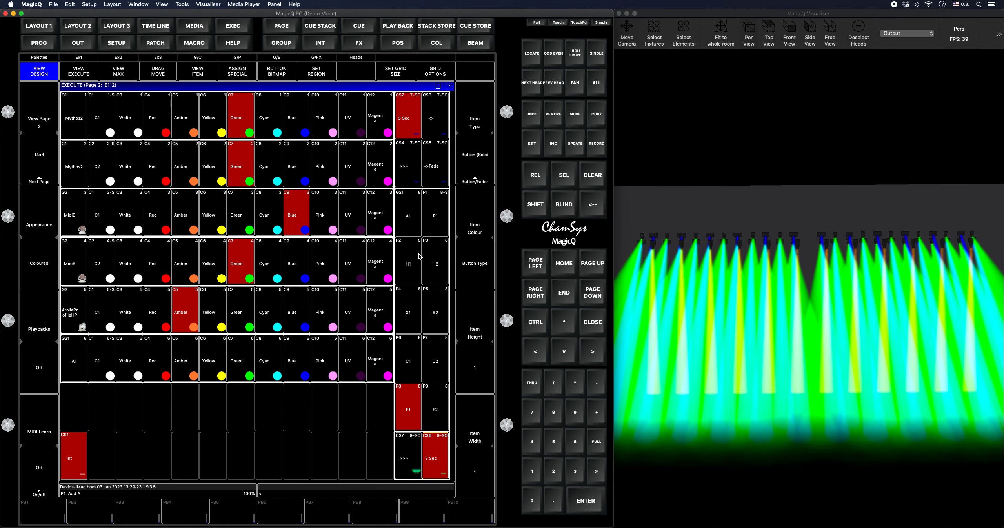
click(414, 266)
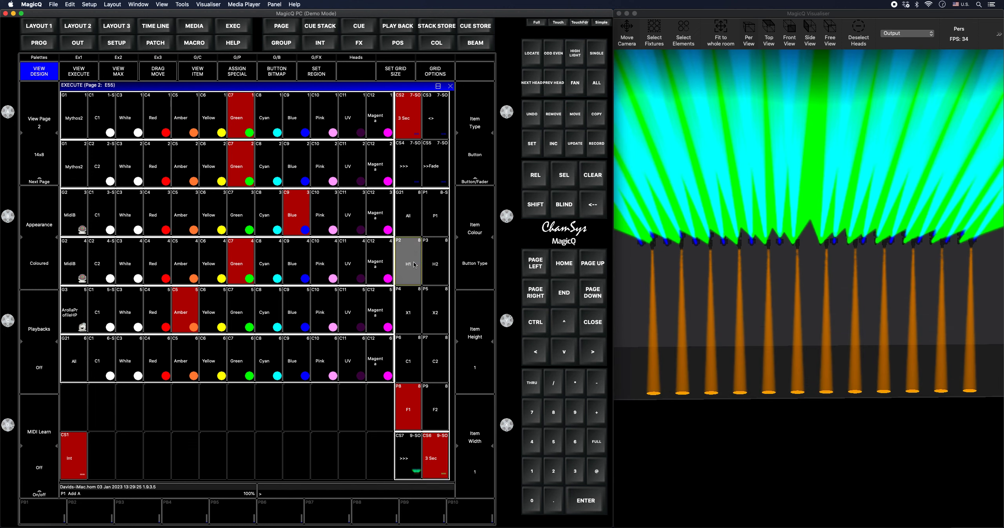
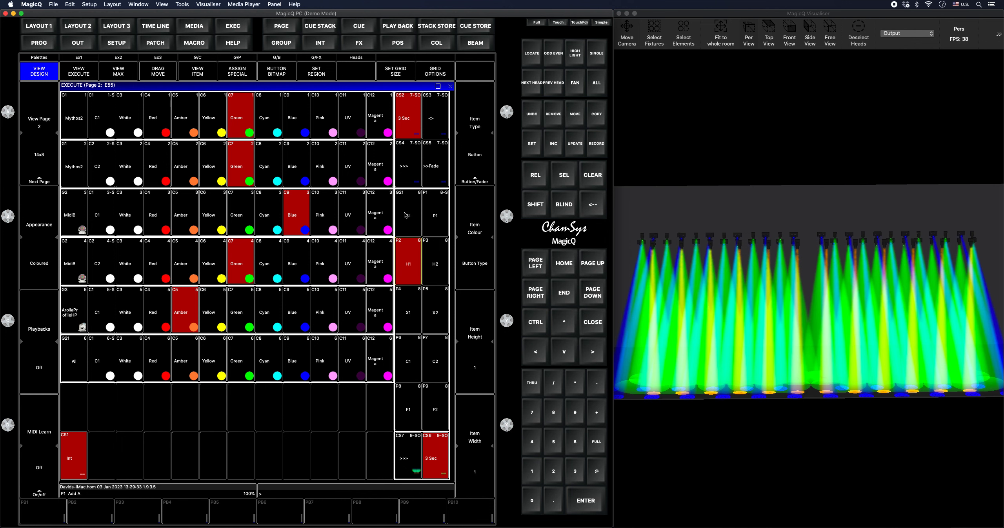
Step: Re-record the All group from the Mythos2, MidiB and ArollaProfileHP groups with Rec Merge off, replacing the existing group
click(44, 58)
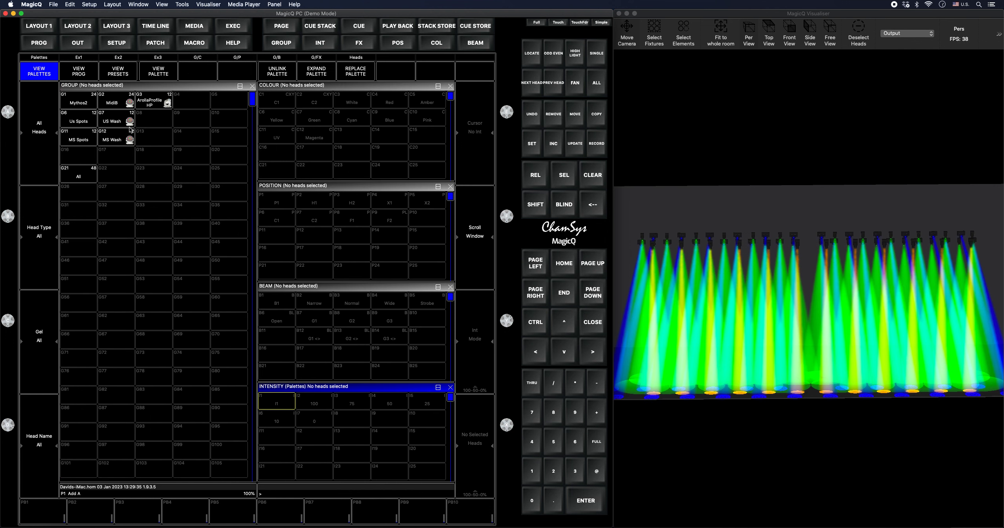
click(87, 105)
click(115, 102)
click(151, 99)
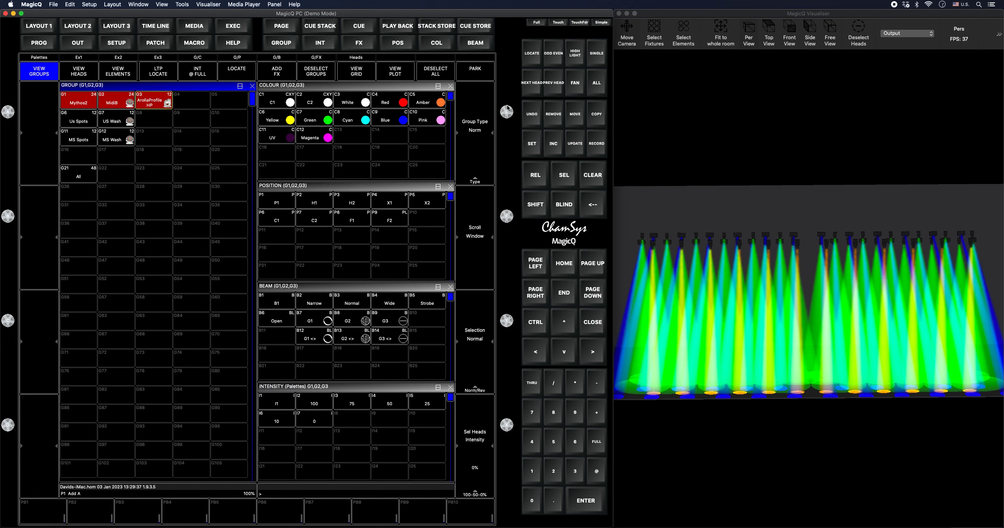
click(597, 144)
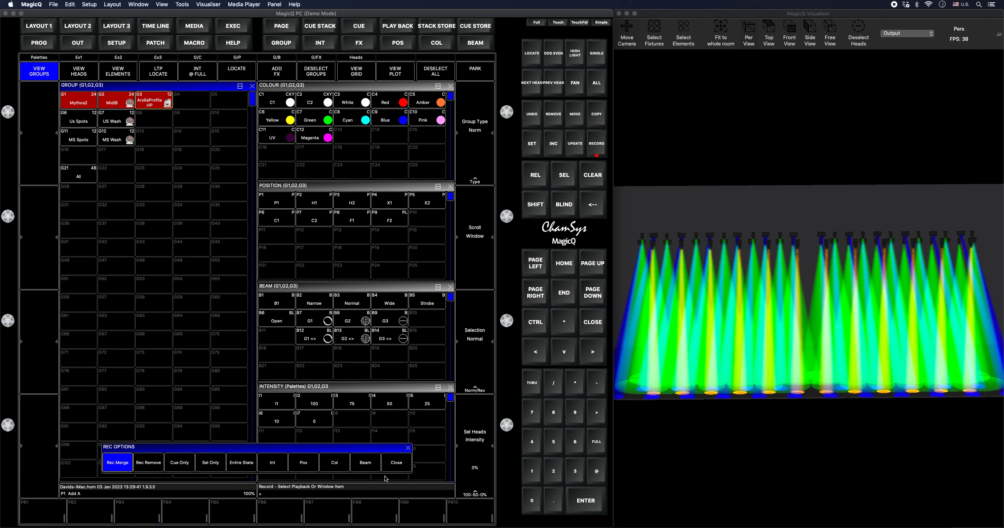
click(118, 462)
click(77, 176)
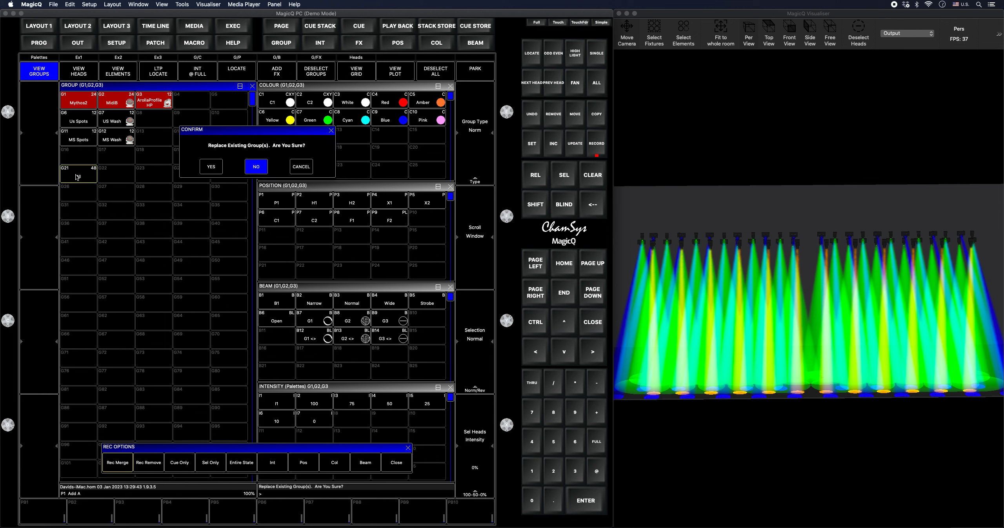
click(210, 166)
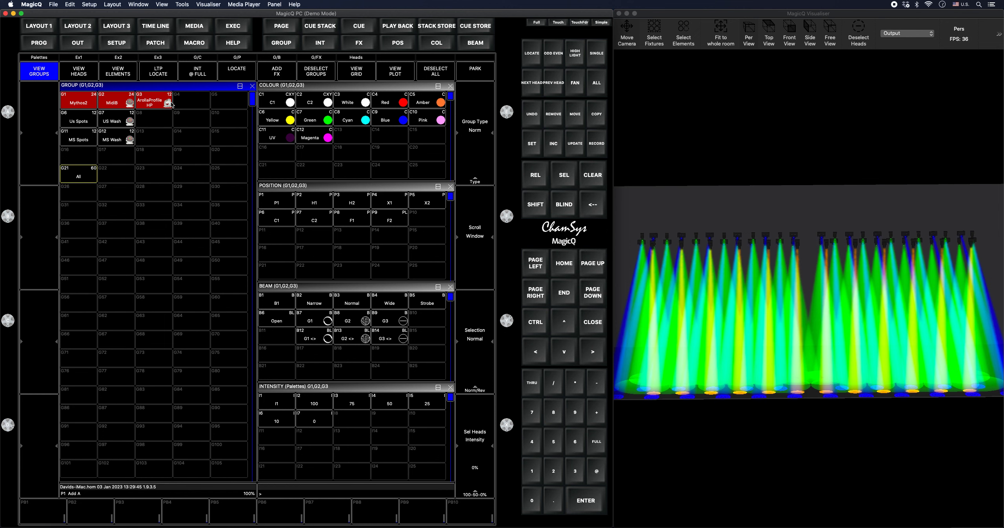
Step: Return to the Execute page, retrigger the position 3 Sec button and test the H1, H2 and X1 positions
click(54, 59)
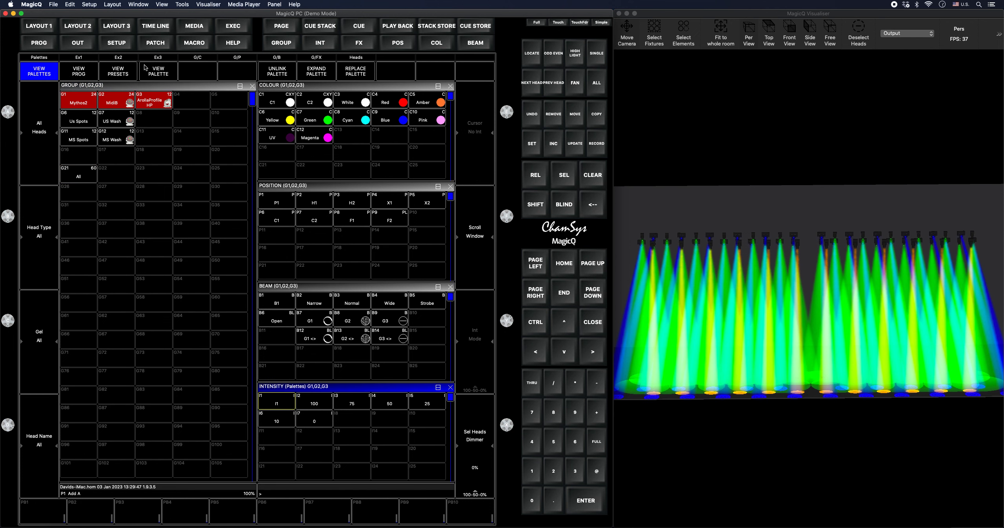
click(117, 59)
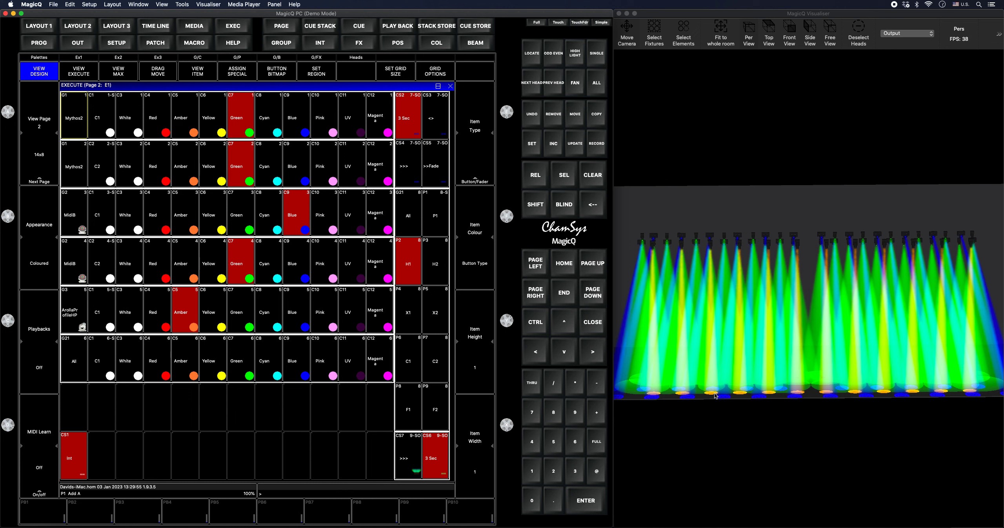
click(432, 478)
click(435, 474)
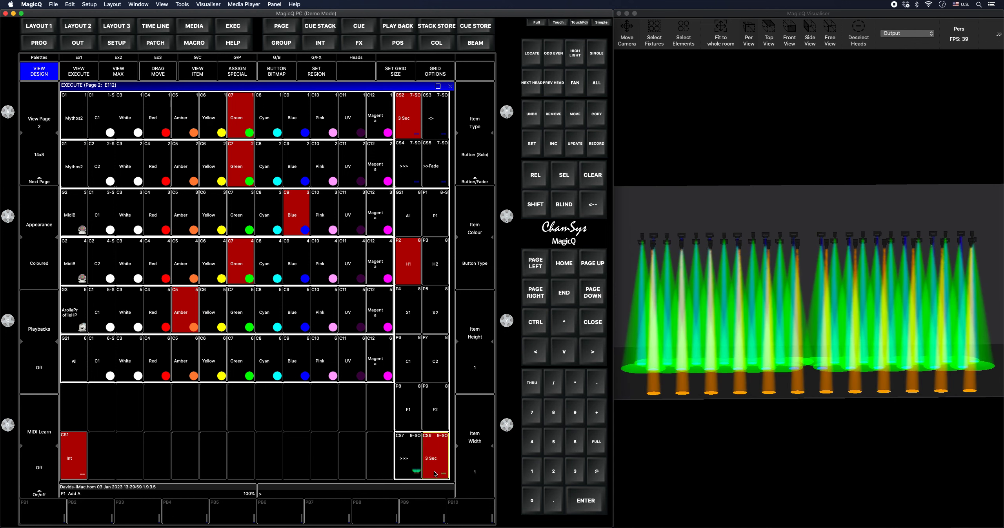
click(434, 266)
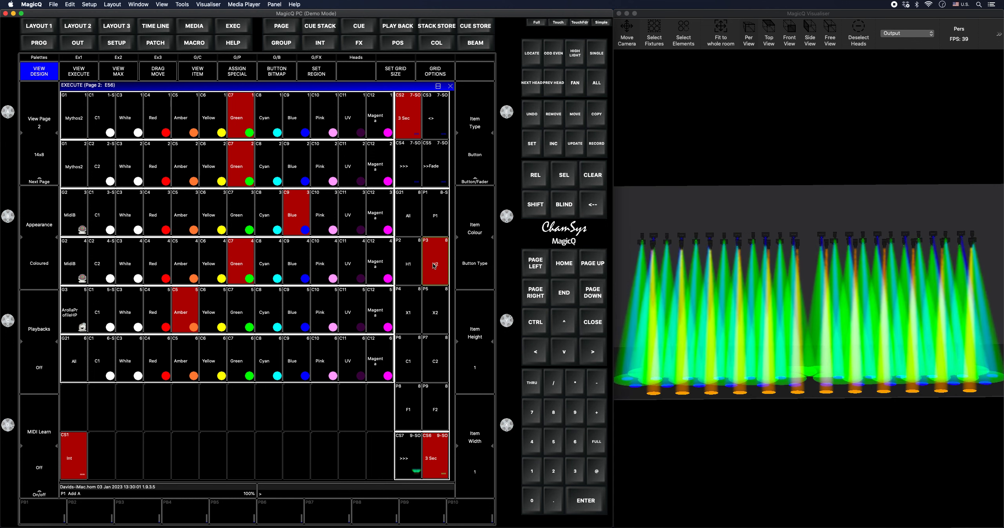
click(408, 262)
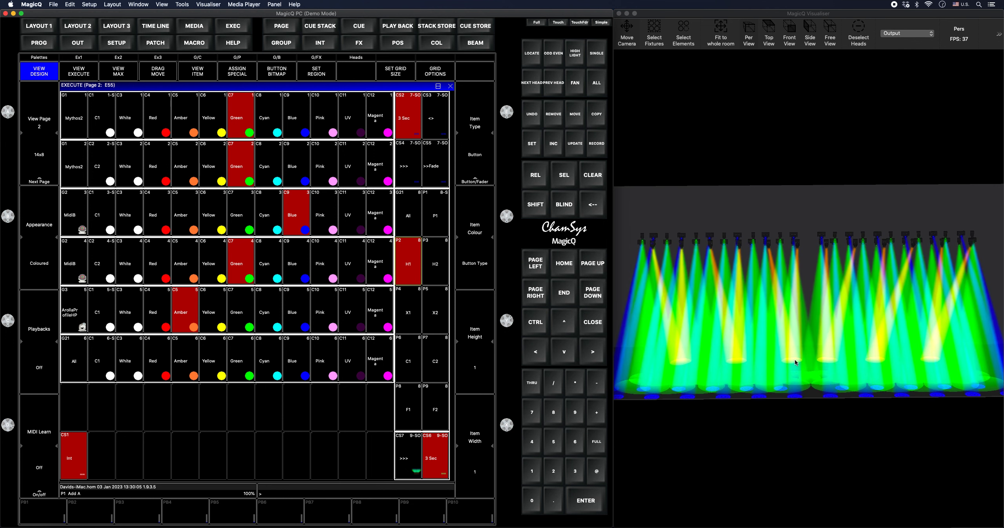
click(433, 273)
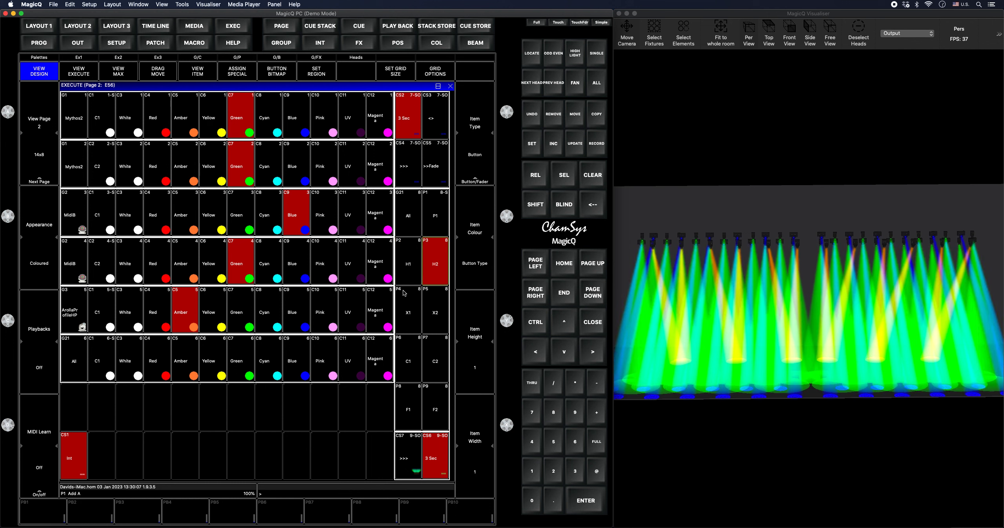
click(411, 311)
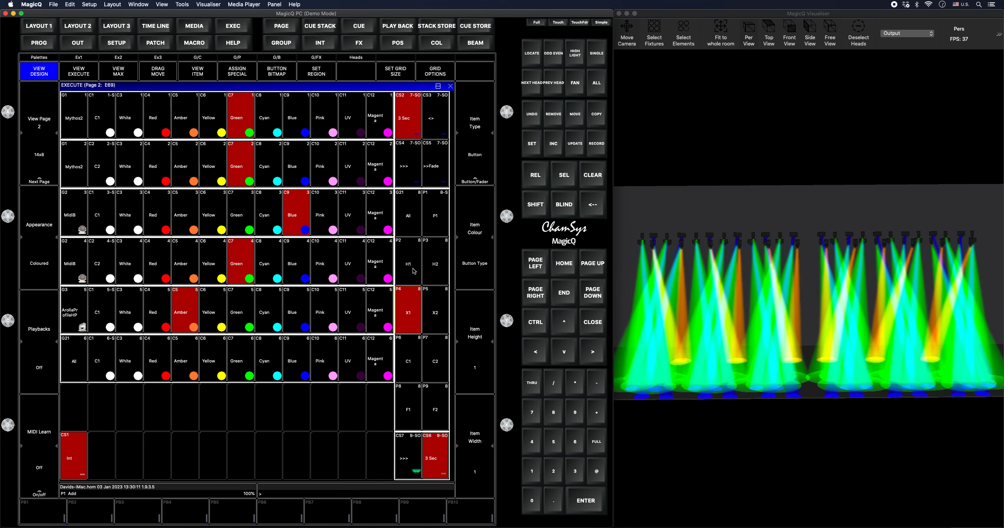
click(413, 272)
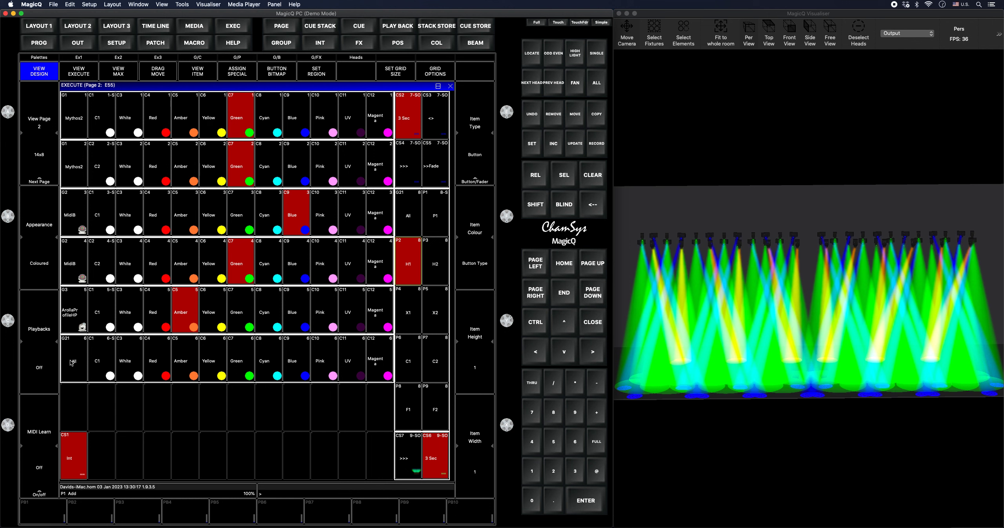
Step: Recall Blue for the All group and Cyan for the ArollaProfileHP group from the Execute page's colour buttons
click(410, 125)
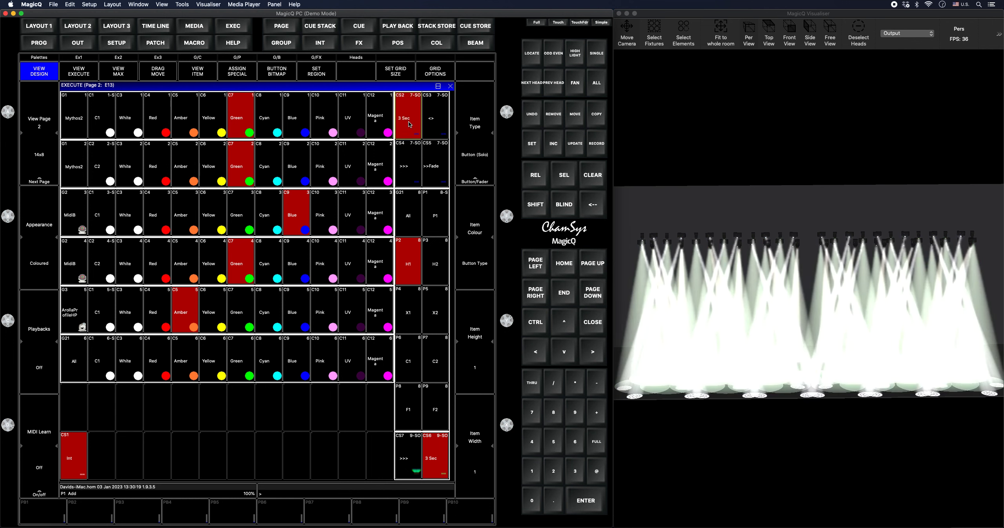
click(301, 370)
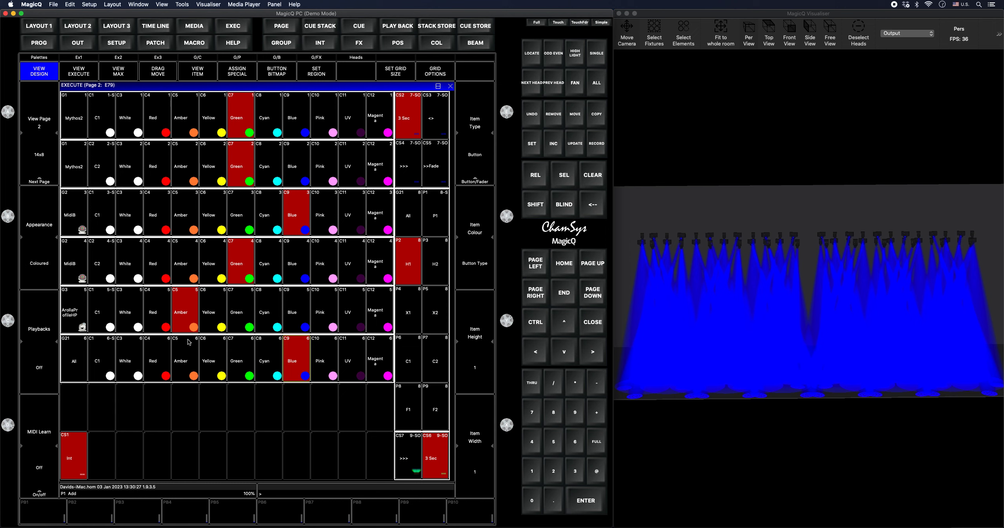
click(274, 319)
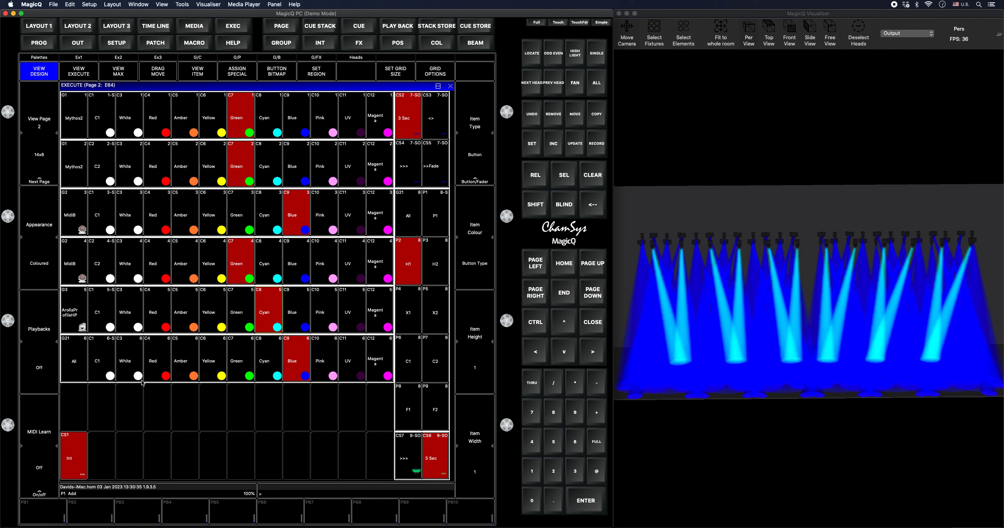
Step: Return to the palette windows, clear the programmer, and set the All group to 100 intensity with a time of 3
mouse_move(81, 415)
mouse_down()
mouse_move(377, 415)
mouse_move(61, 418)
mouse_move(82, 414)
mouse_up()
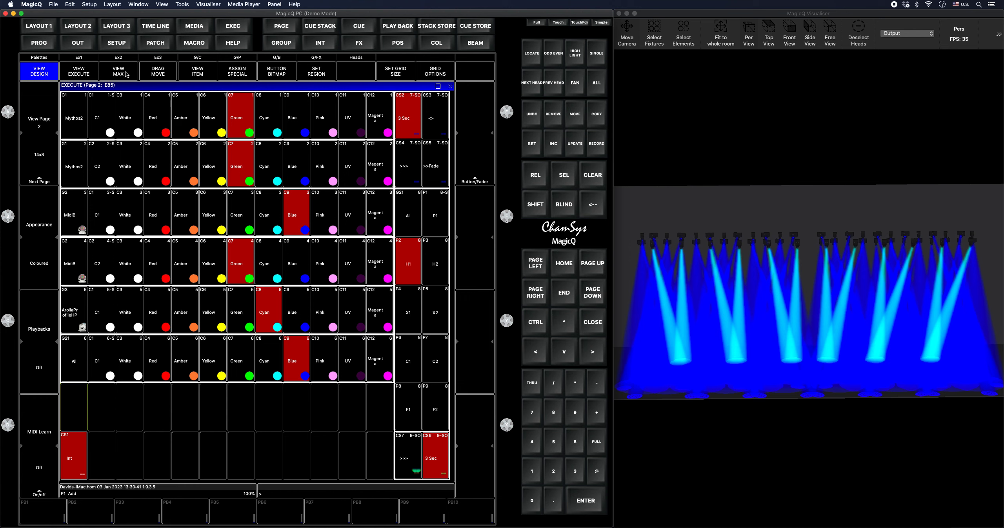
click(55, 60)
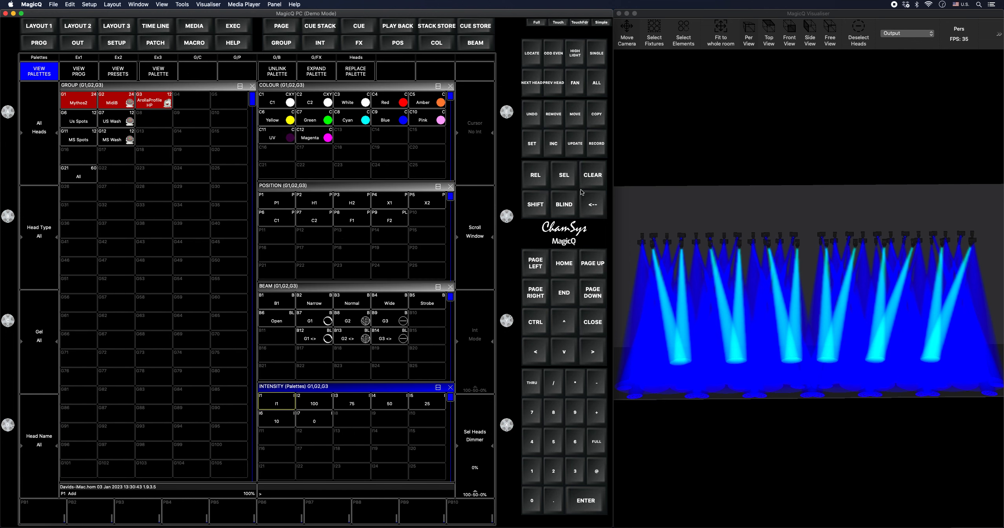
click(592, 175)
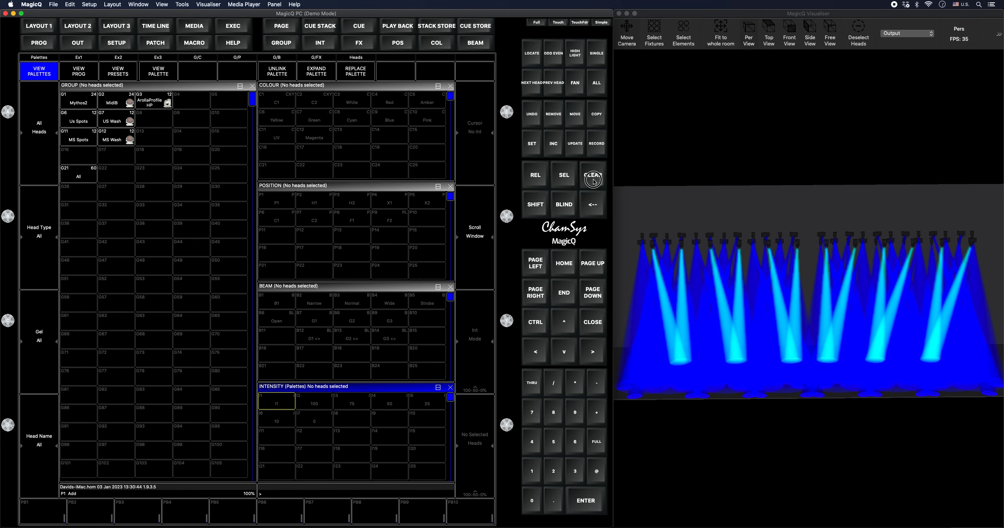
click(95, 181)
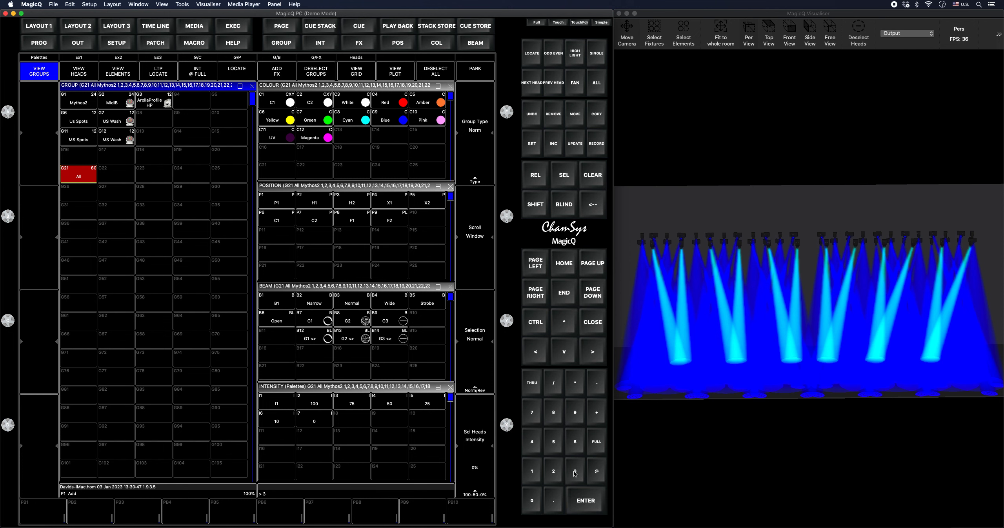
click(310, 408)
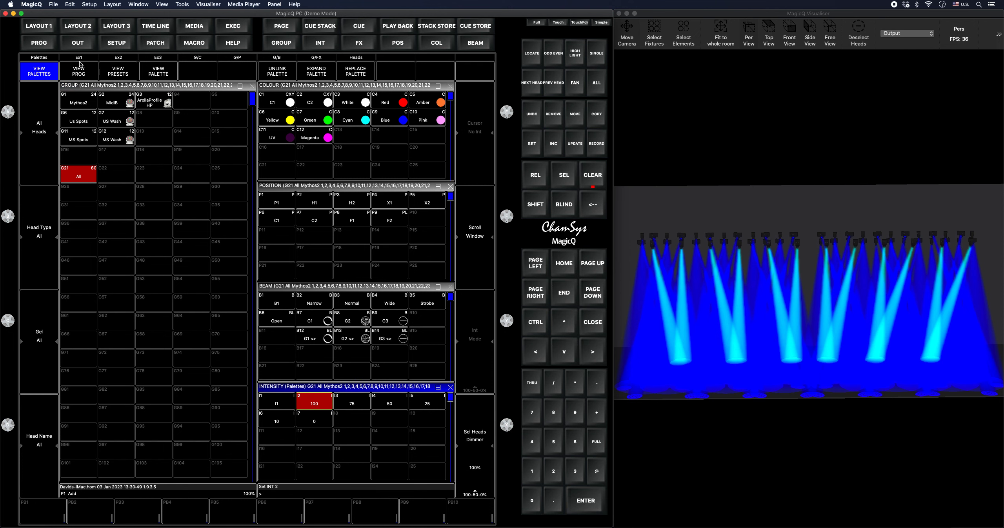
Step: Record the programmer as "3sec" into the third cell of the Execute page's empty seventh row, and clear the programmer
click(118, 58)
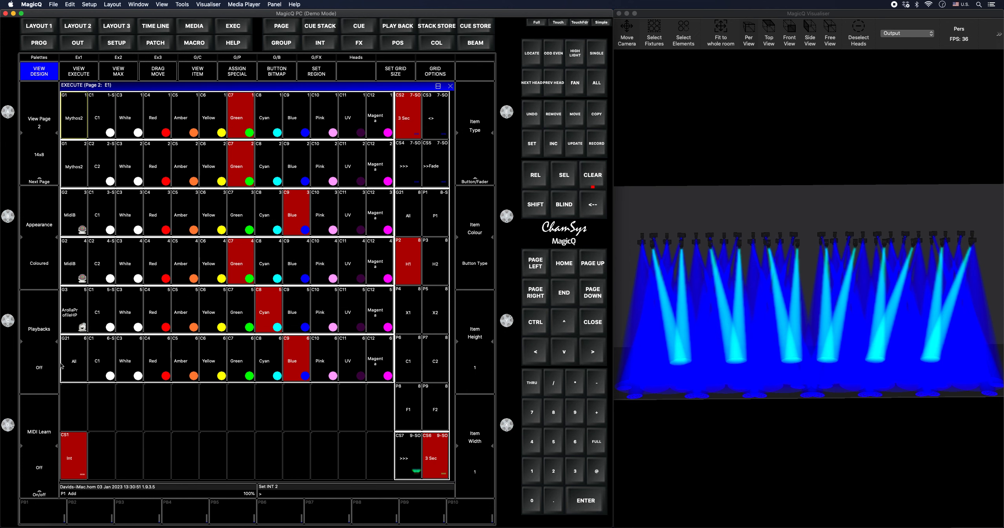
click(597, 144)
text(3sec)
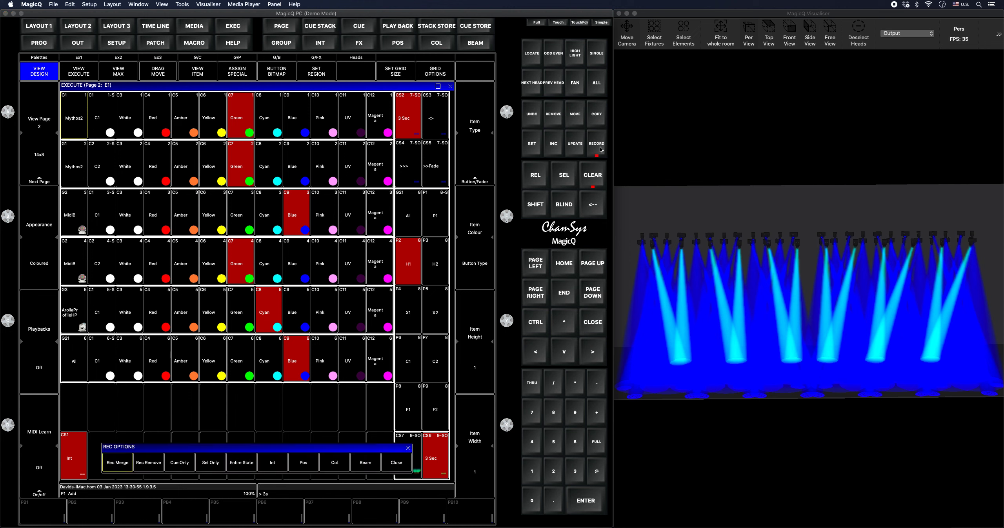
click(135, 408)
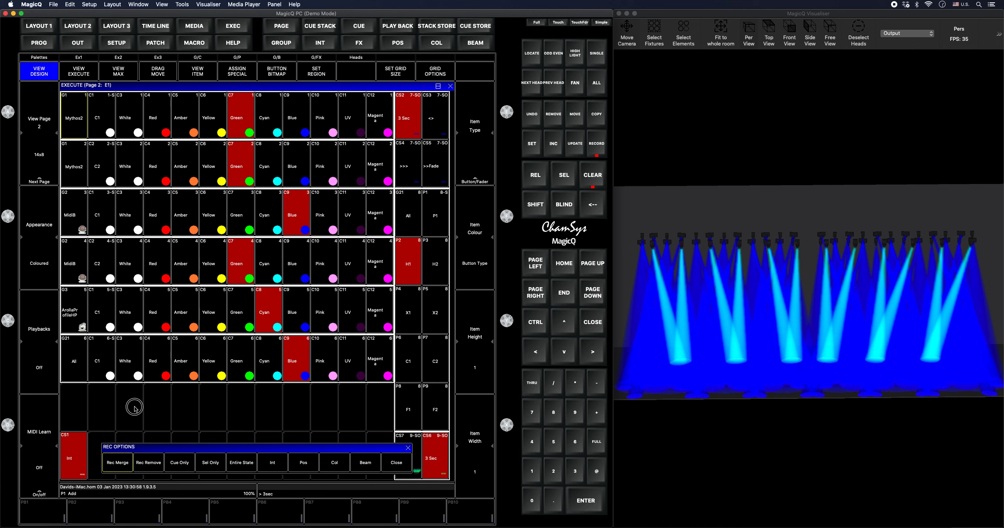
click(595, 175)
Step: Copy the Execute page's All group button into the empty cell directly below it
click(596, 111)
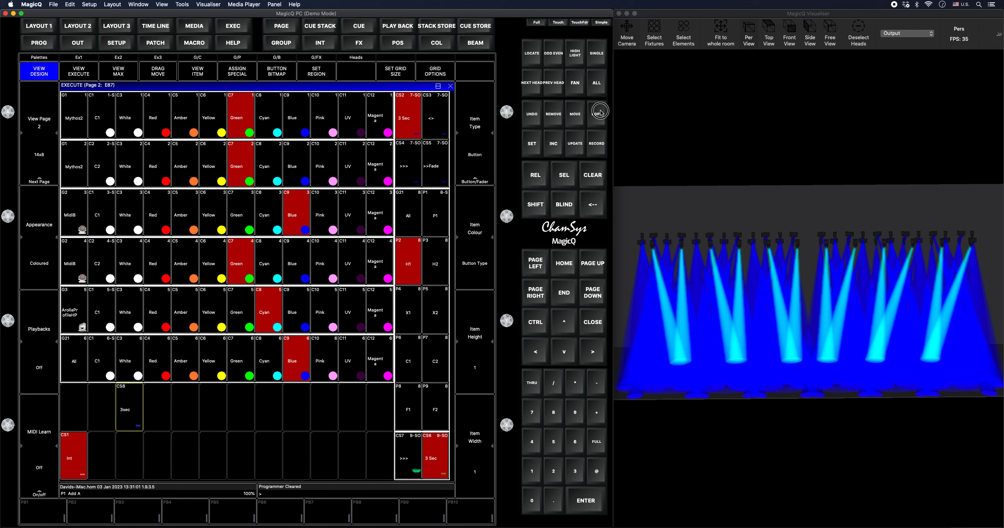
click(72, 365)
click(66, 413)
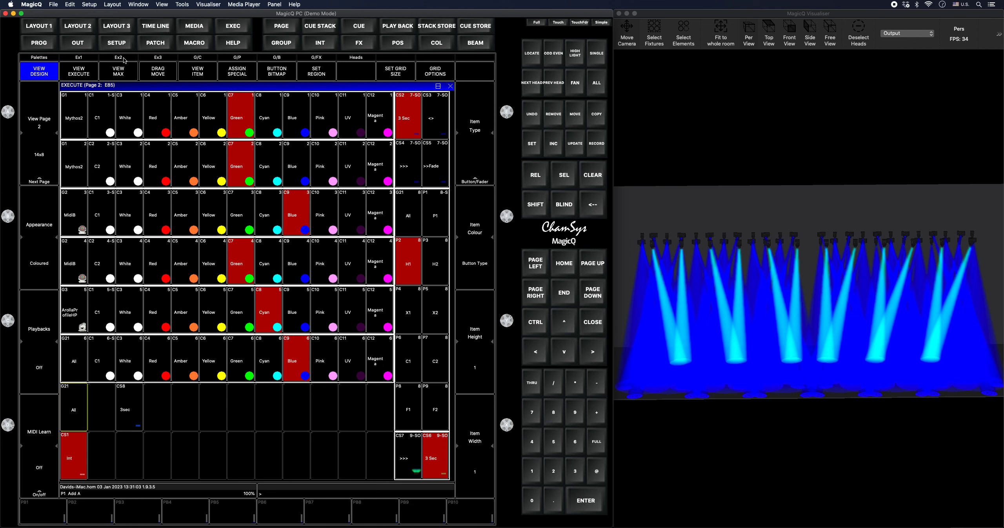
Step: Copy the I1 intensity palette onto the Execute page between the All and 3sec buttons as a Soft (Link) item
click(39, 57)
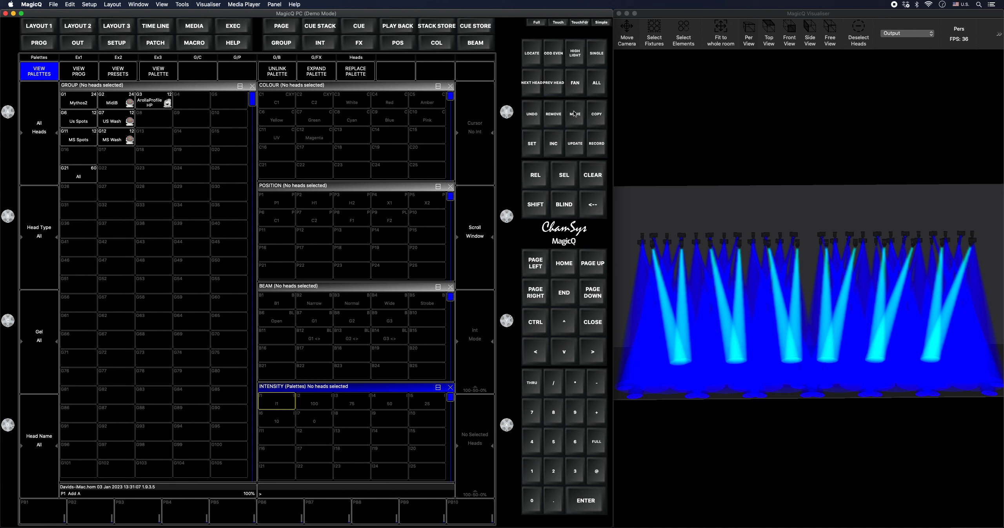
click(597, 115)
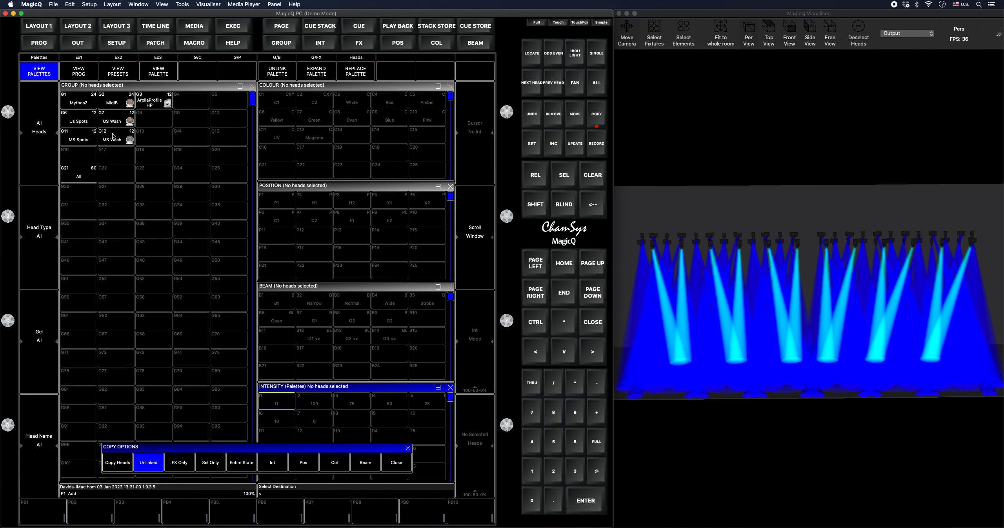
click(109, 58)
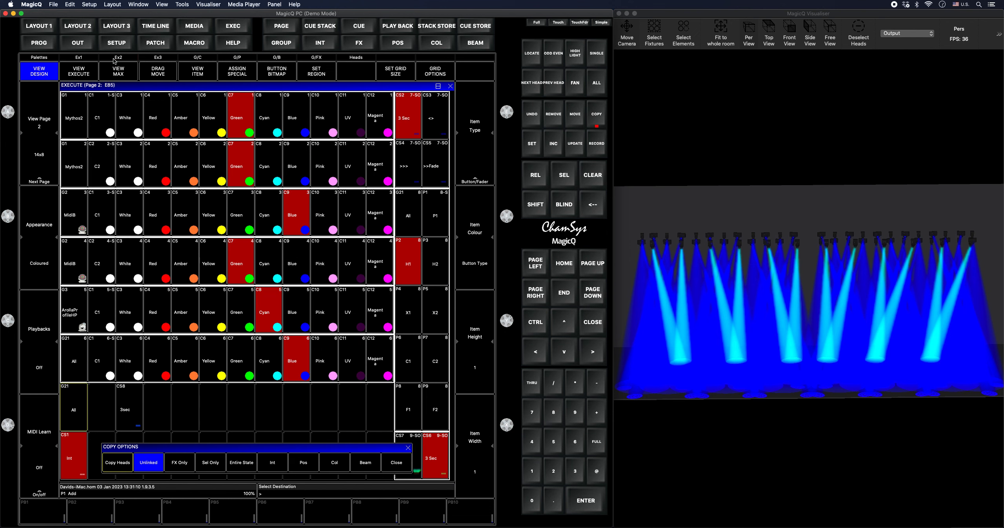
click(101, 407)
click(480, 172)
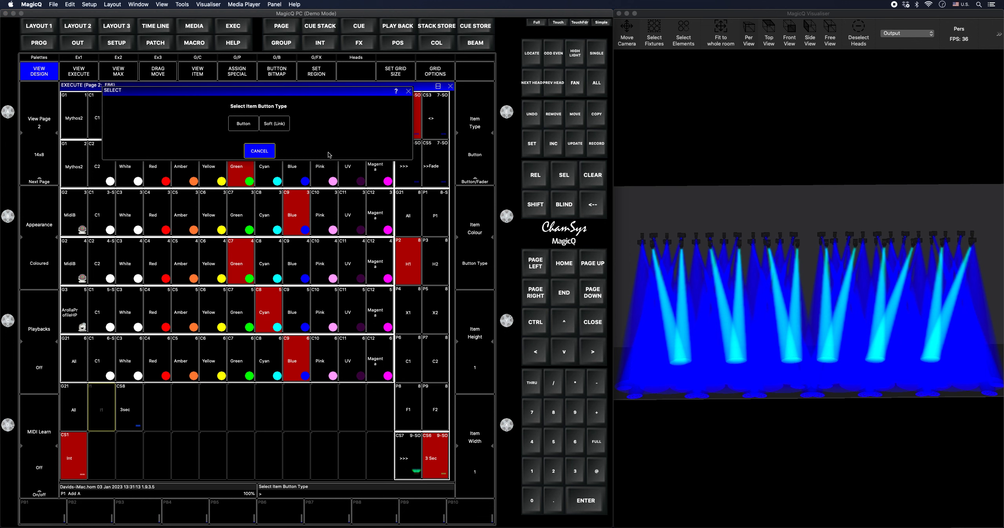
click(274, 128)
click(59, 58)
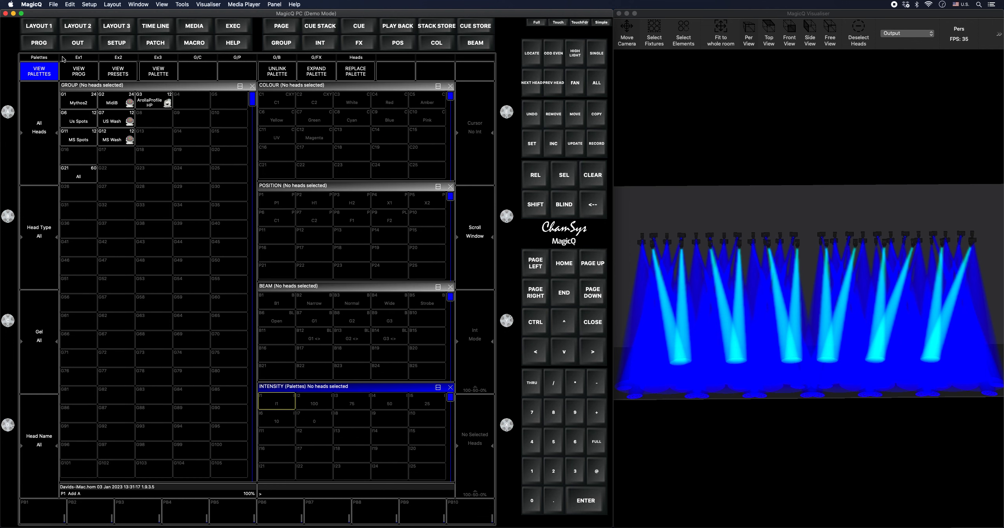
click(111, 59)
Step: Release and remove the Int cue stack button from the Execute page, and return to the palette windows
click(75, 458)
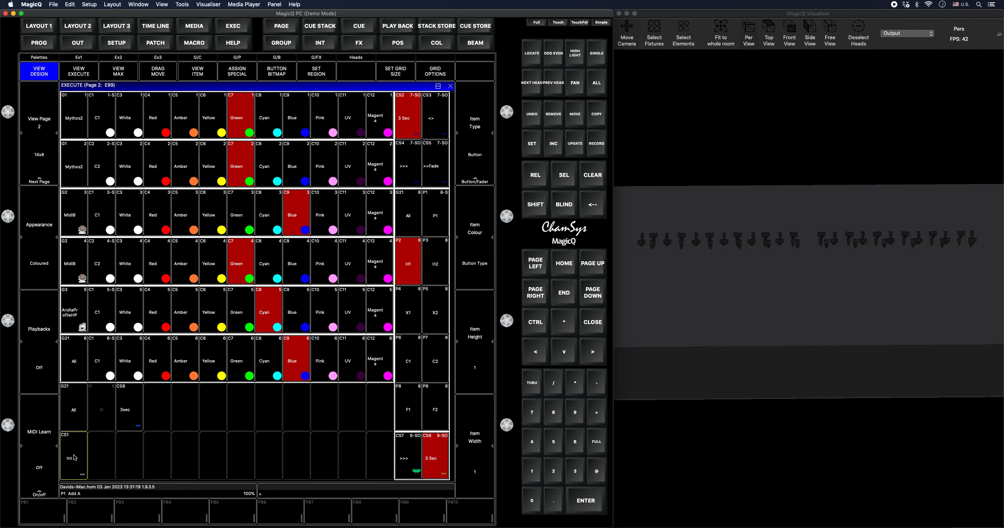
click(557, 119)
click(75, 457)
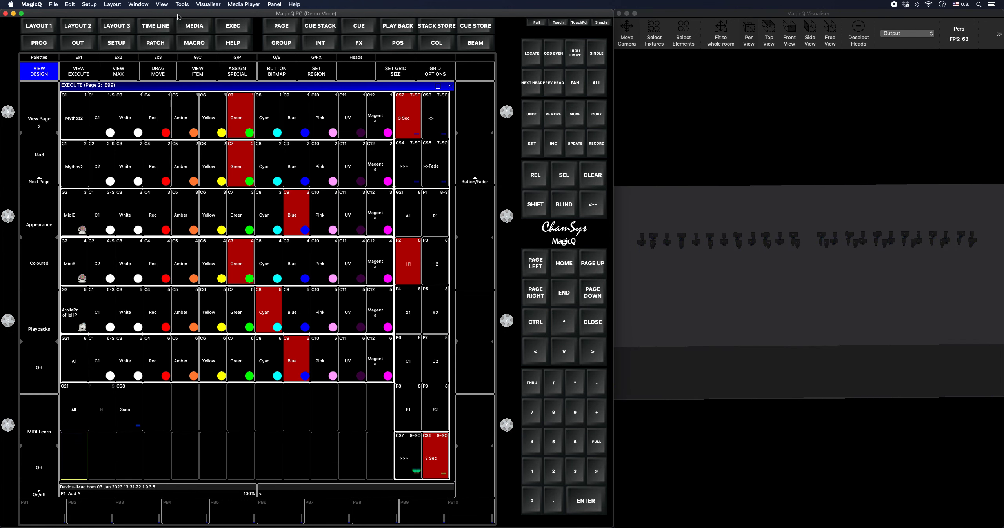
click(48, 58)
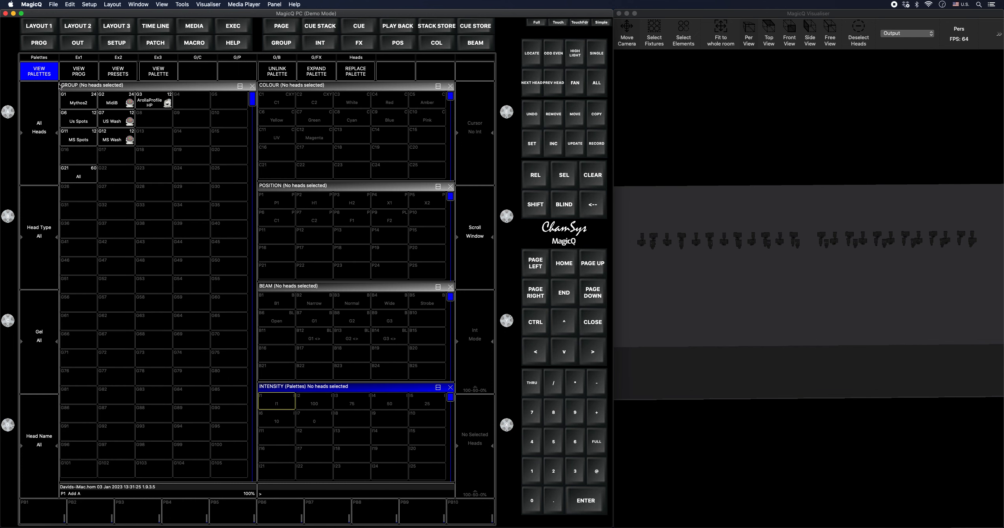
click(79, 173)
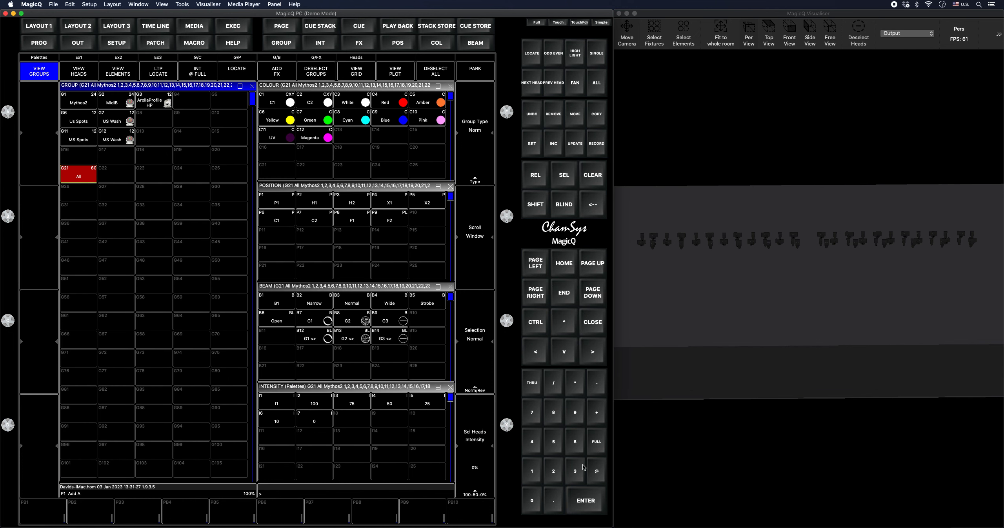
click(552, 468)
click(554, 442)
click(576, 386)
click(320, 406)
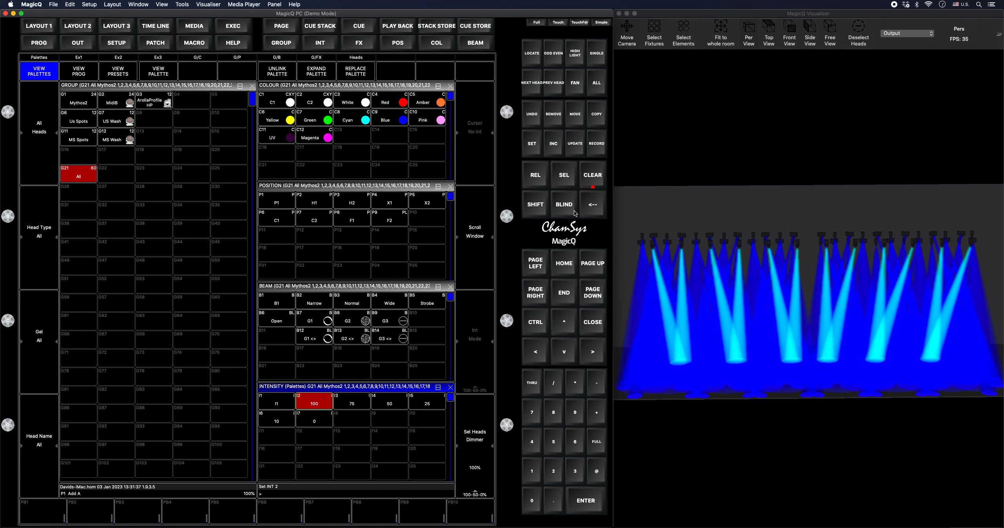
click(592, 175)
Step: Set the All group to 50 intensity with a time of 3 and record it beside 3sec as "3sec -50"
click(252, 329)
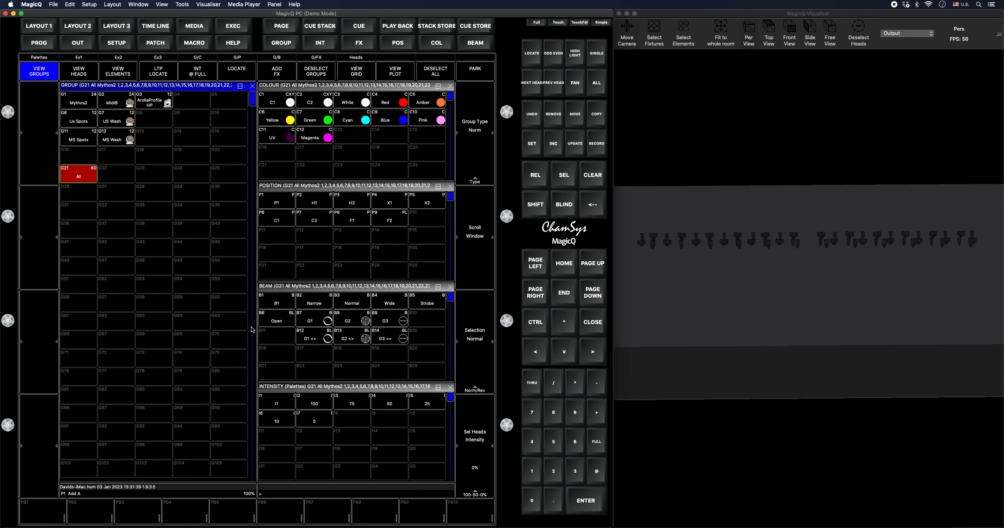
click(575, 471)
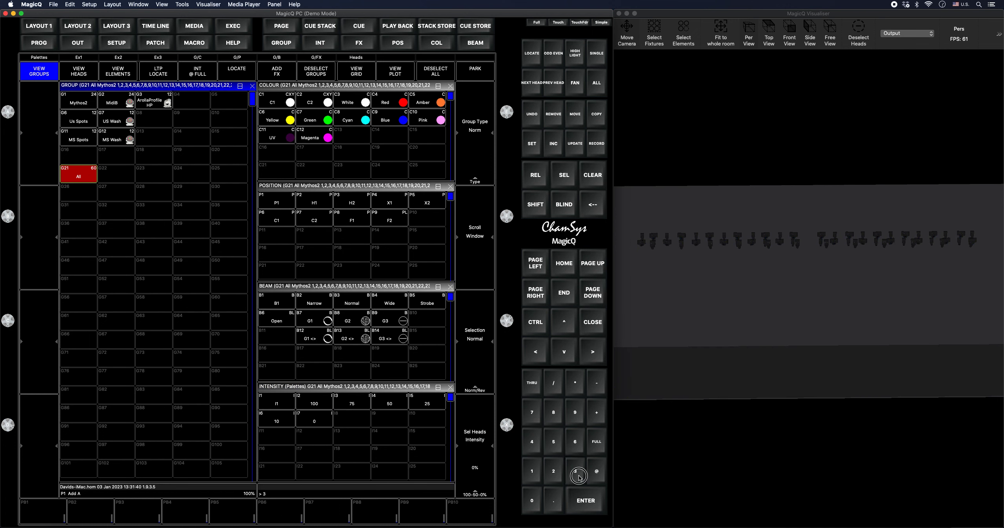
click(397, 408)
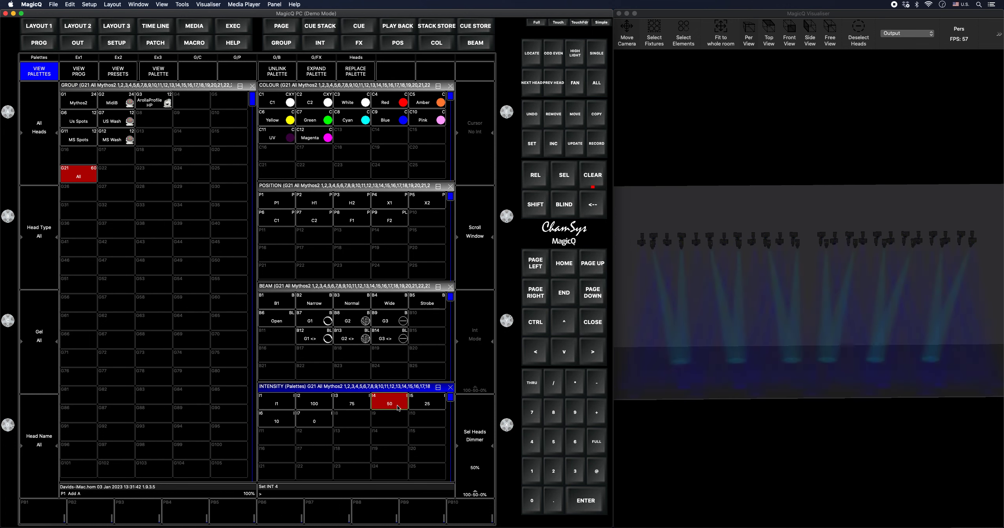
click(119, 58)
click(596, 144)
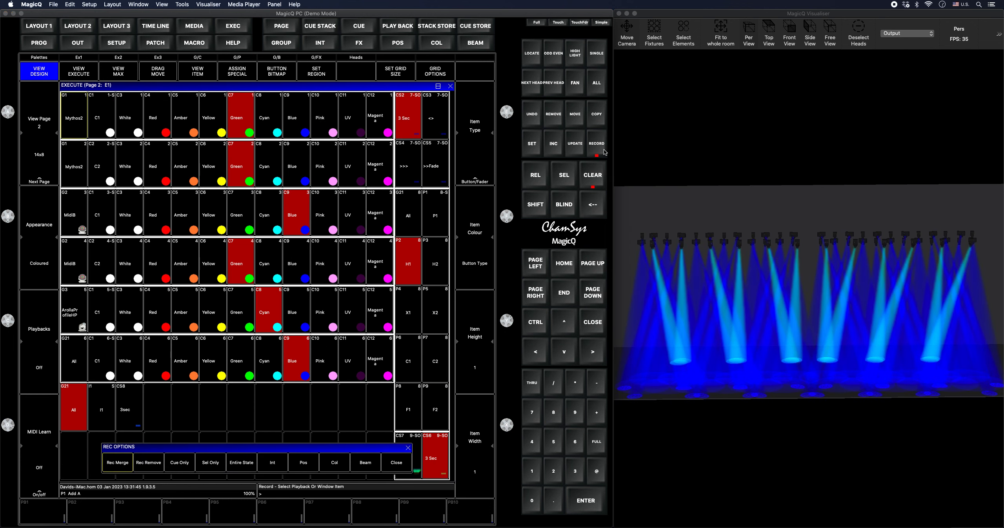
text(S)
click(157, 418)
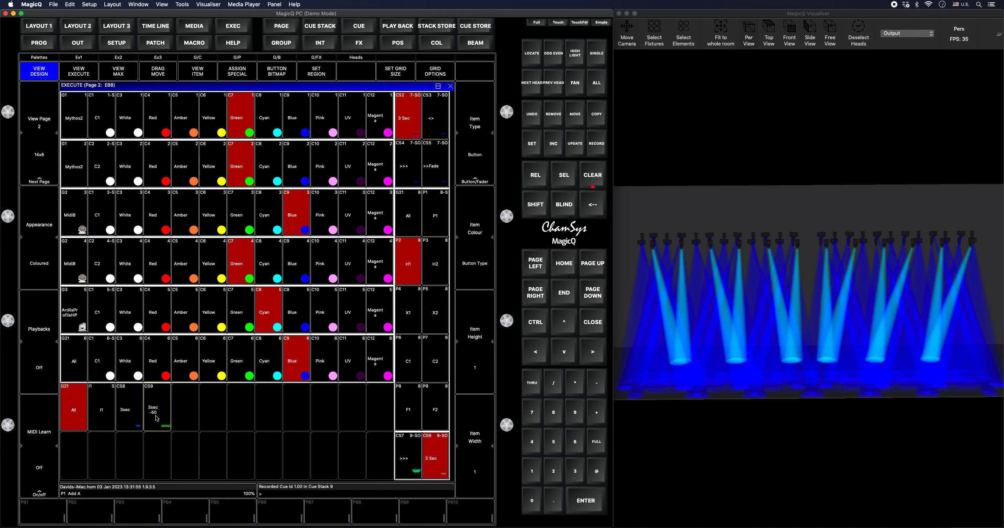
Step: Set the All group's intensity to 0 with a time of 1, record it beside 3sec -50 as "1 Sec-0", and clear the programmer
click(39, 58)
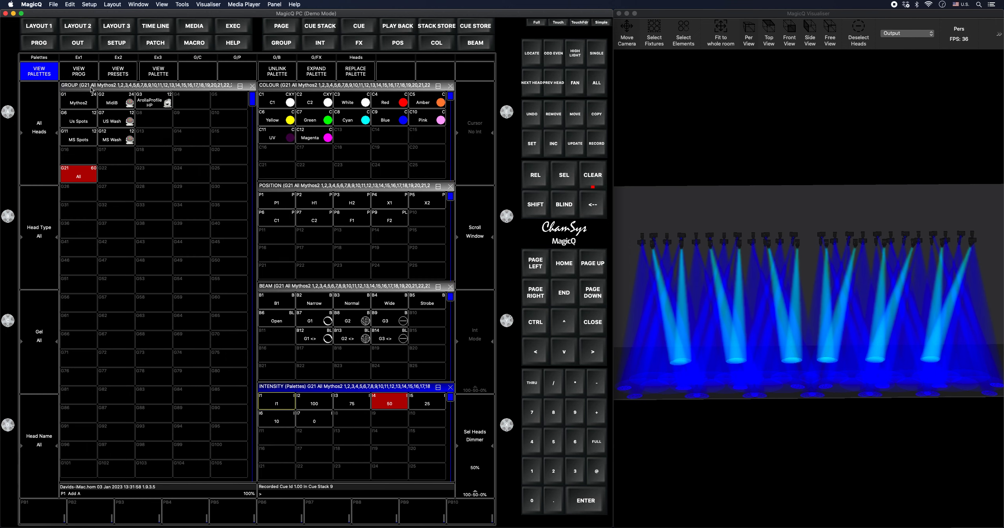
click(535, 476)
click(332, 422)
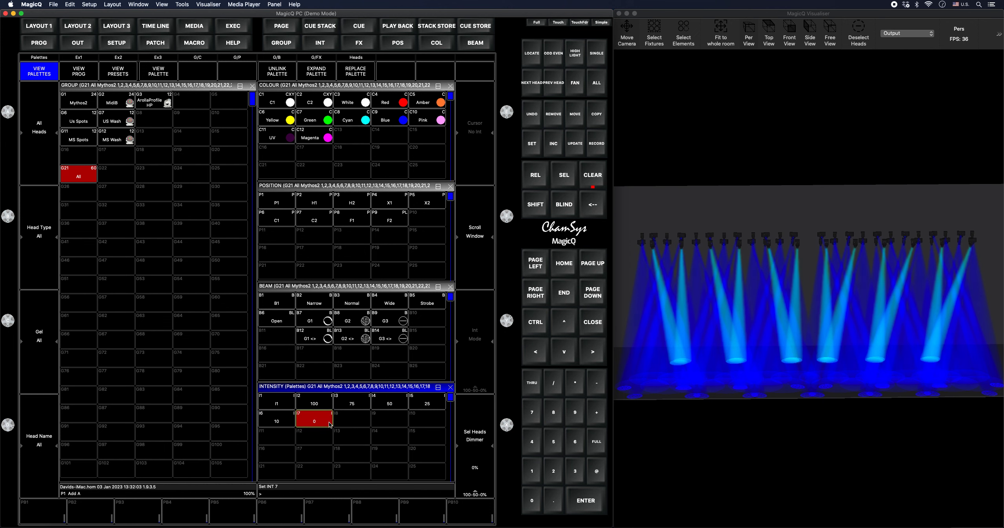
click(113, 59)
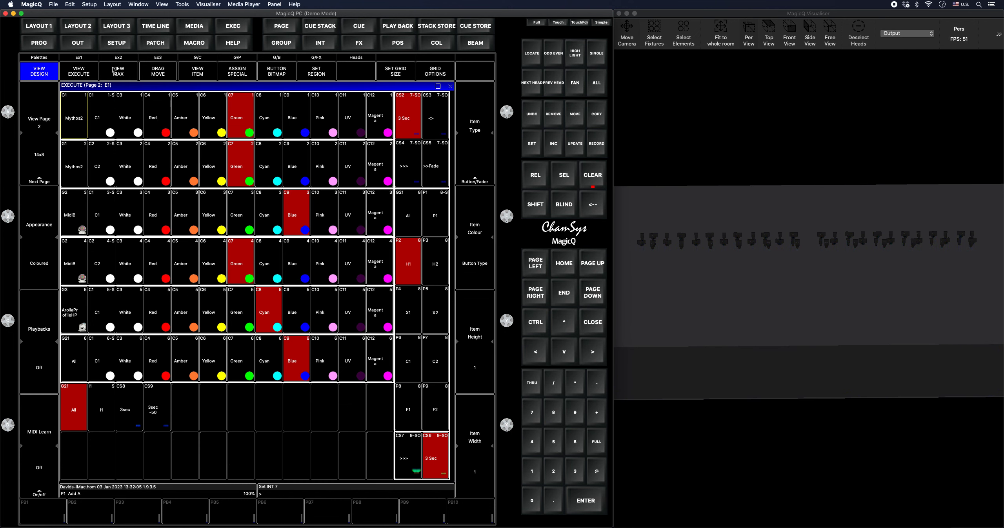
click(599, 152)
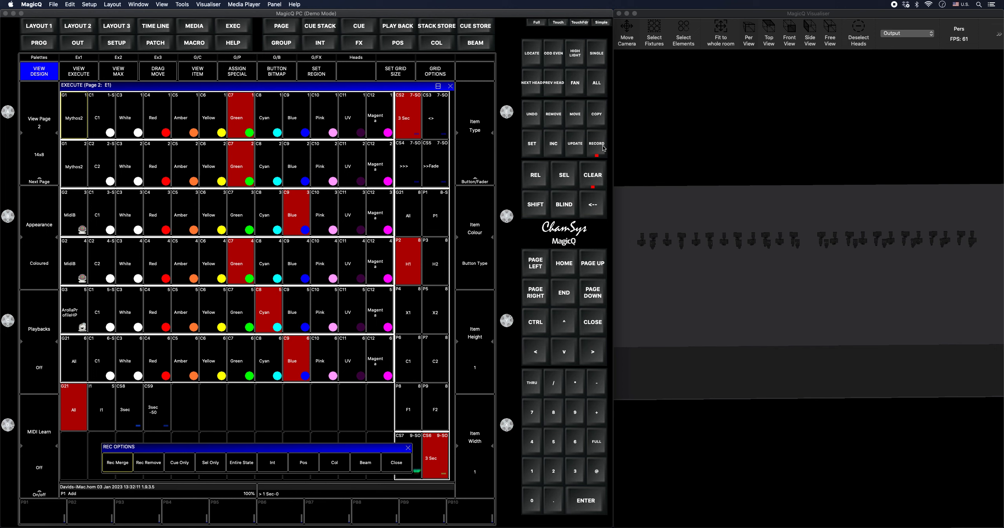
click(185, 408)
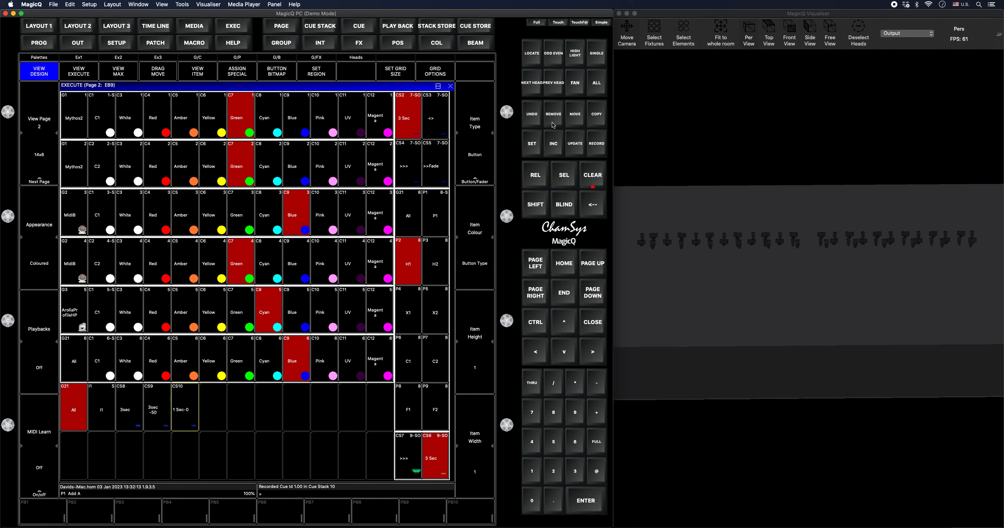
click(52, 59)
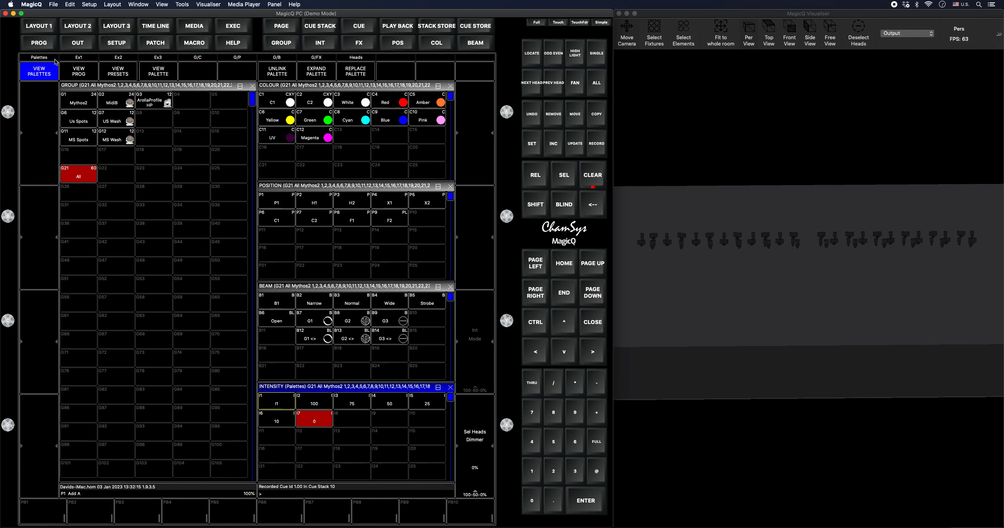
click(592, 176)
click(80, 169)
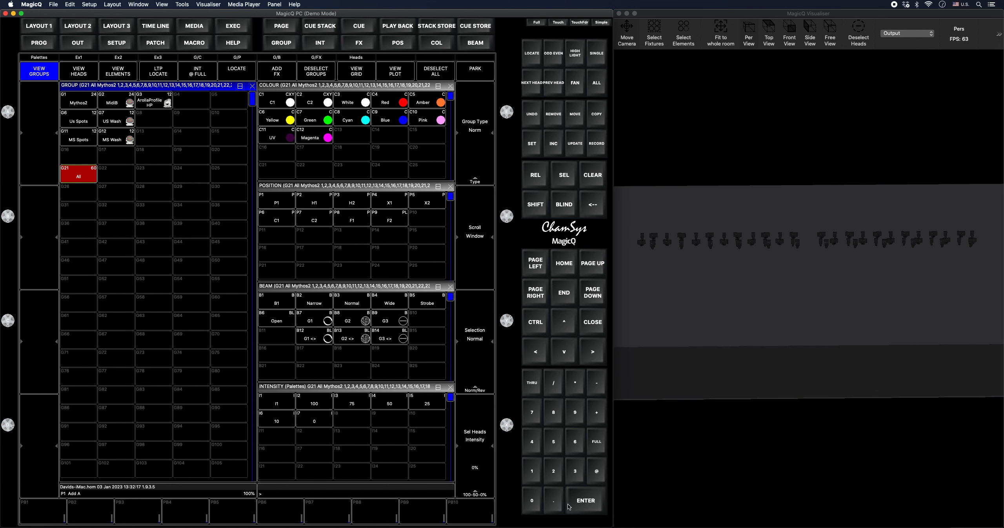
click(536, 473)
click(597, 412)
click(597, 384)
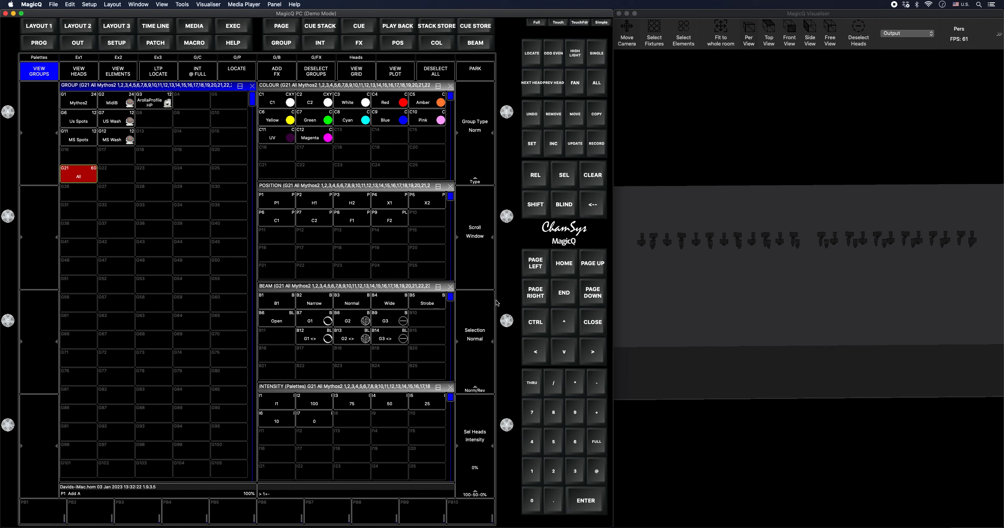
click(277, 405)
click(593, 175)
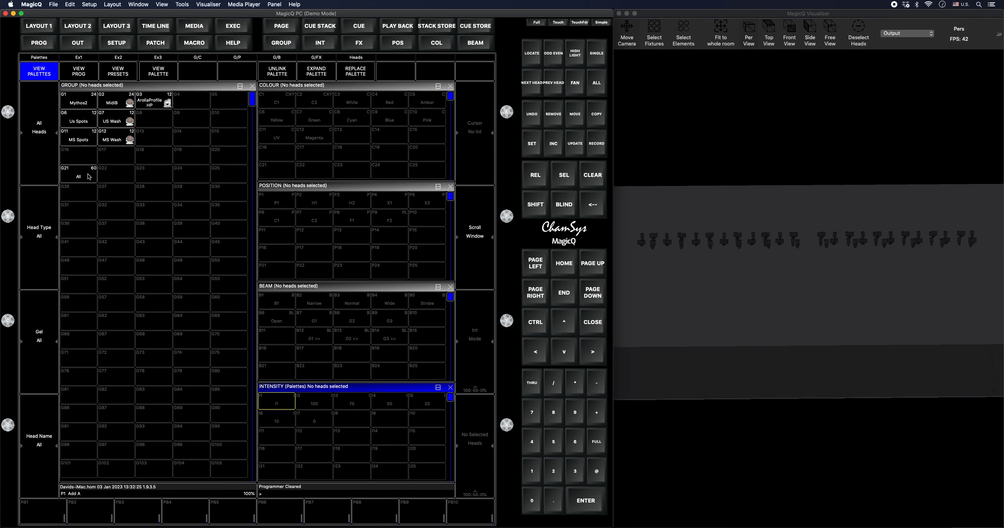
Step: Select the All group and apply the I1 intensity palette with the keypad entry .25/*
click(88, 177)
click(553, 500)
click(554, 471)
click(557, 444)
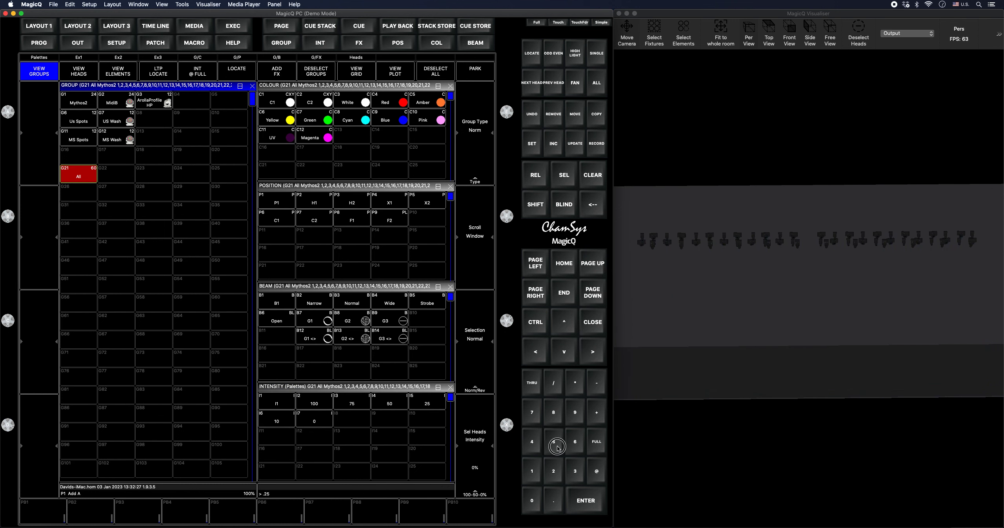
click(553, 383)
click(575, 383)
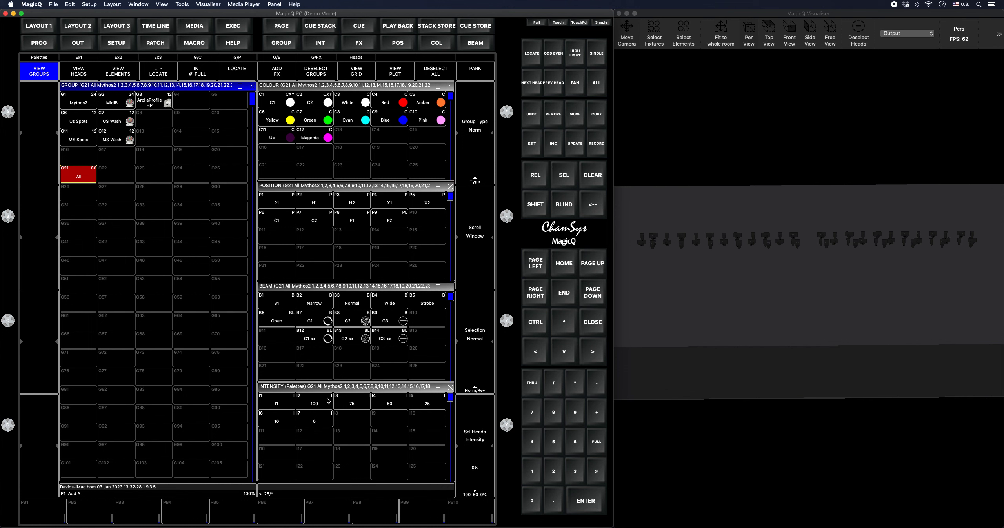
click(285, 405)
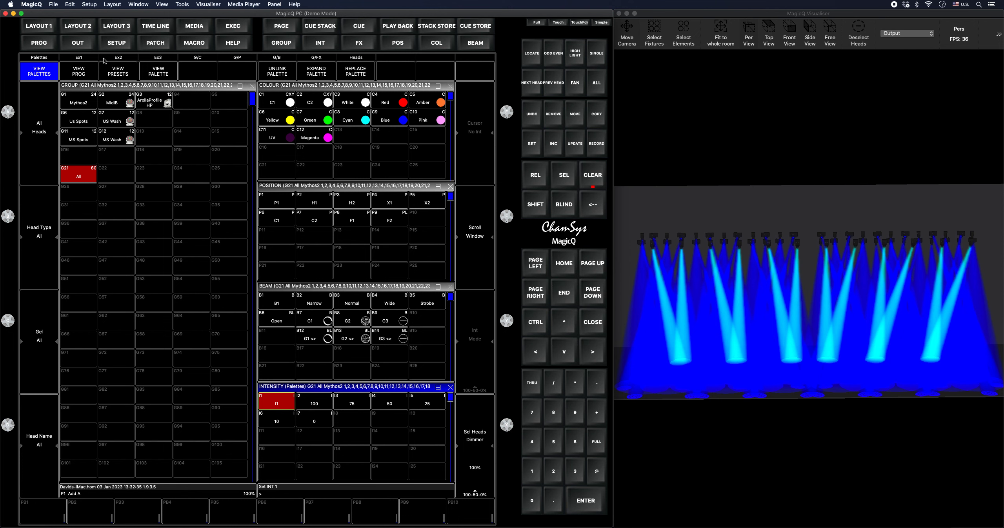
Step: Record the programmed intensity on the Execute page beside 1 Sec-0 as "RND"
click(137, 59)
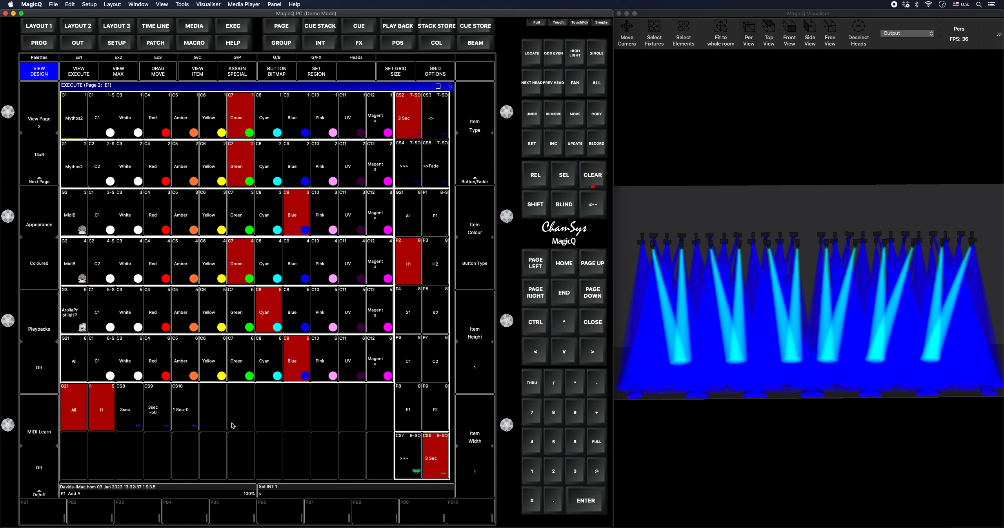
click(595, 148)
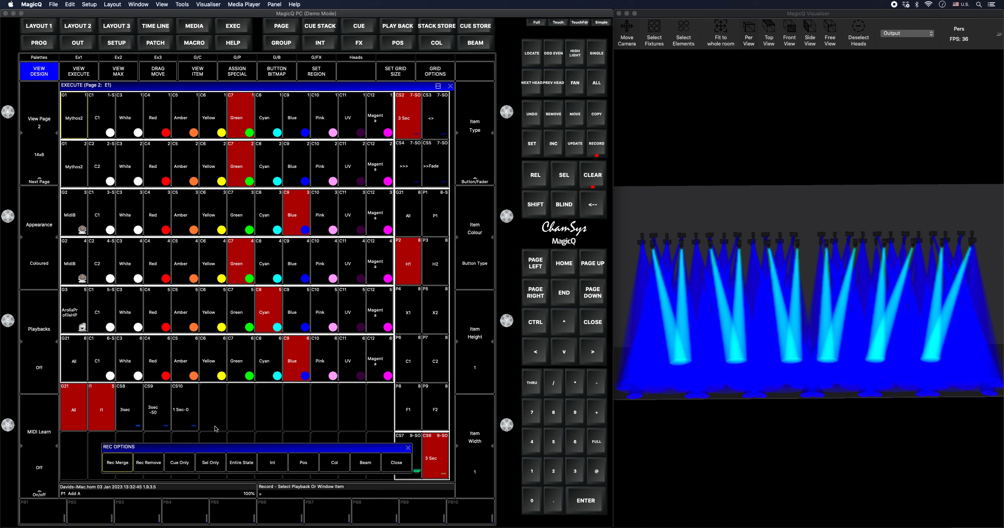
text(RND)
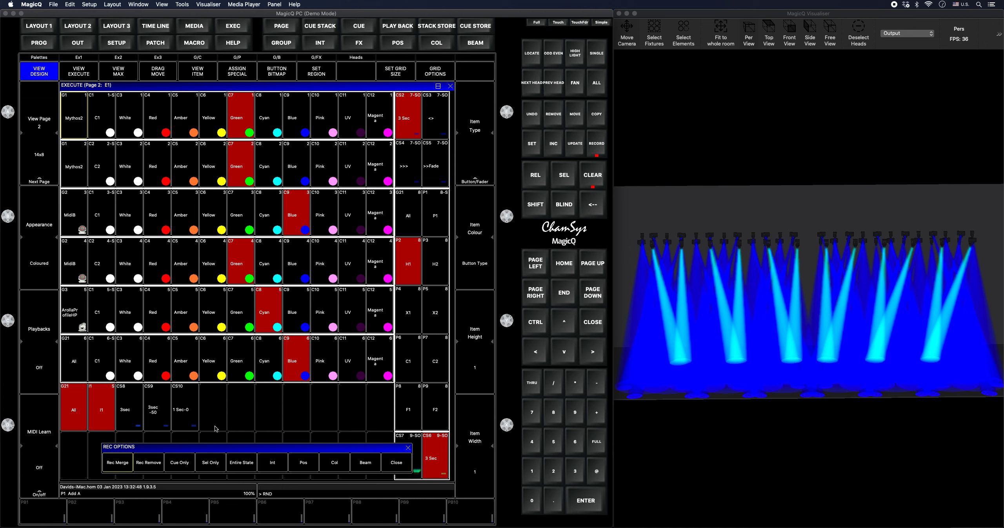
click(215, 429)
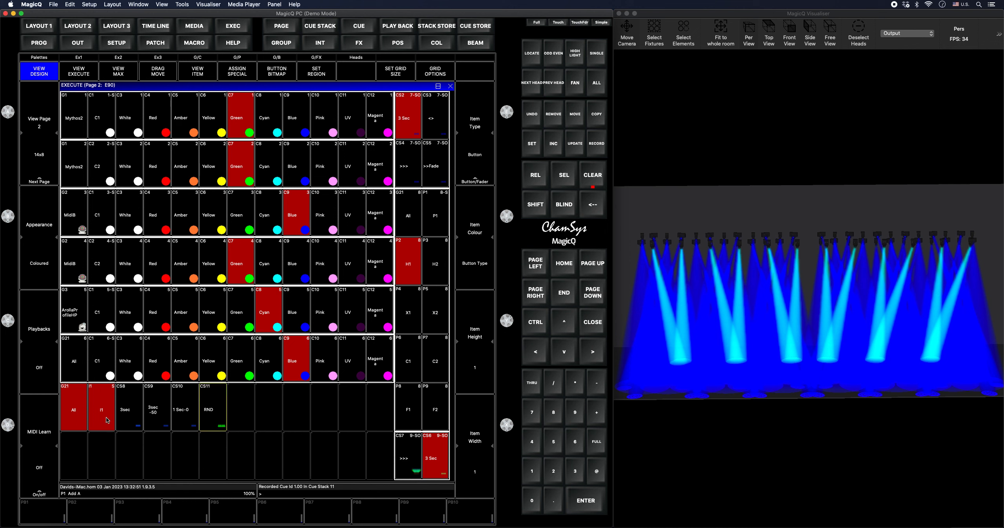
drag(106, 417, 79, 416)
click(545, 106)
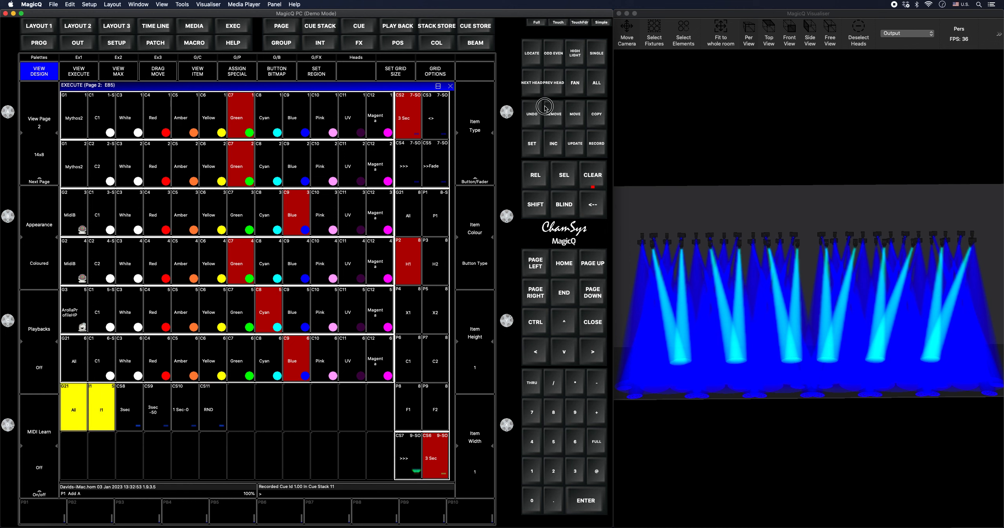
drag(123, 410, 216, 413)
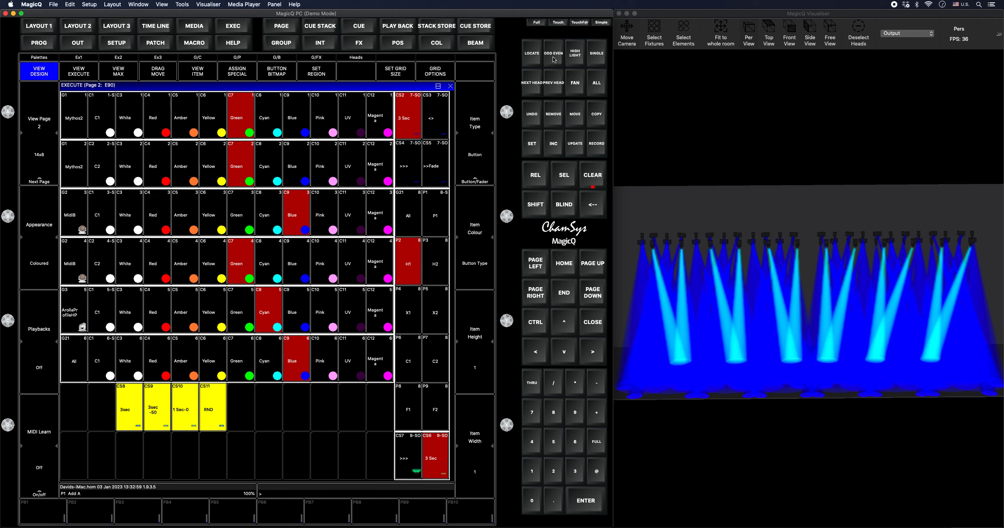
click(537, 107)
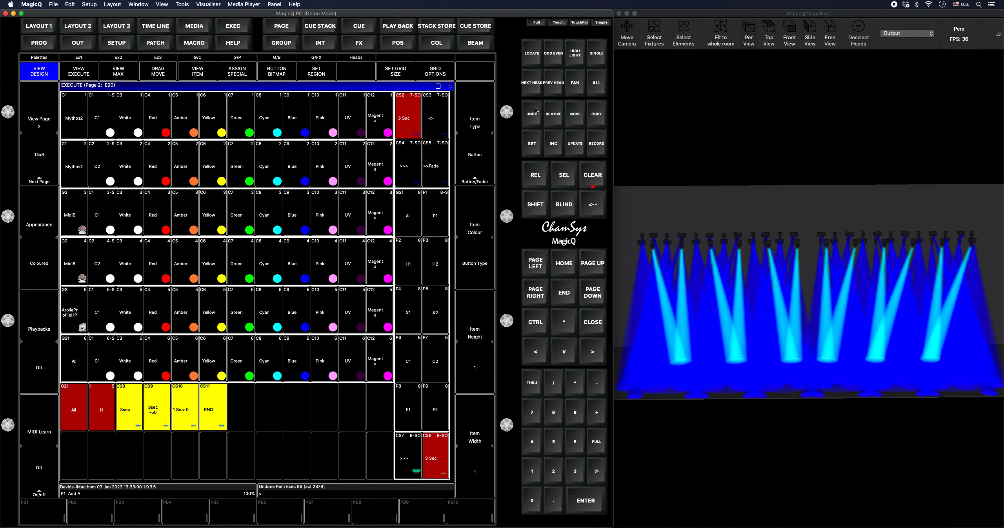
Step: Clear the programmer and move the 3sec, 3sec -50, 1 Sec-0 and RND buttons to the start of the row below
click(594, 176)
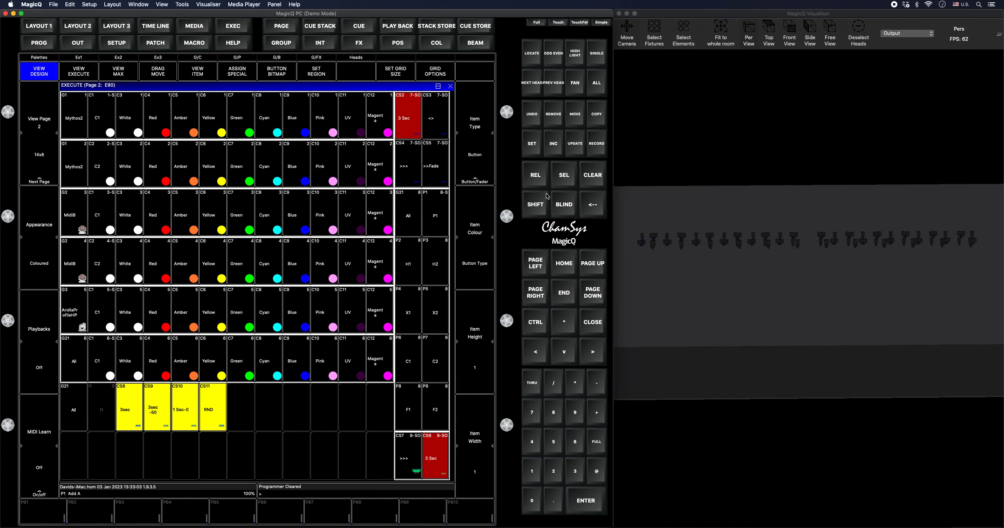
drag(129, 416, 211, 410)
click(581, 120)
click(70, 460)
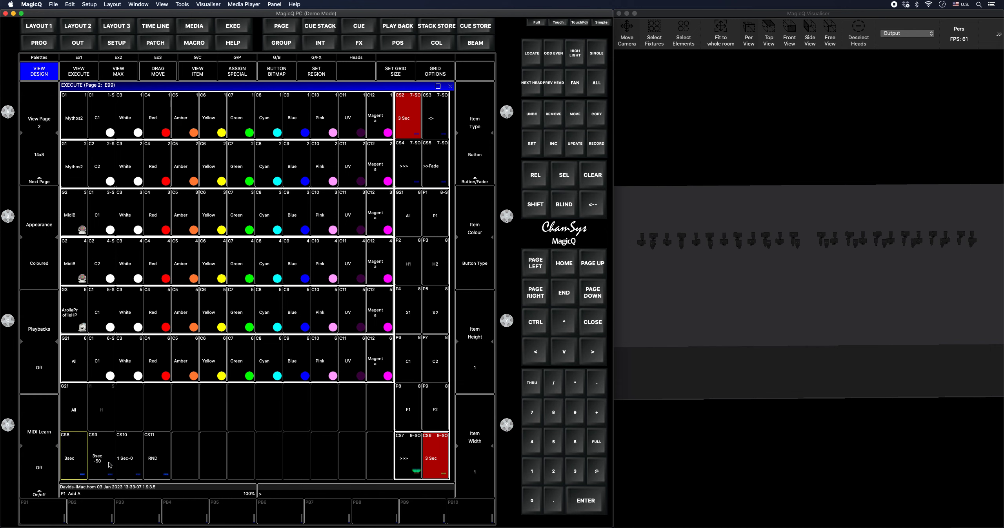
Step: Set the item type of the 3sec, 3sec -50, 1 Sec-0 and RND buttons to Button (Solo)
click(486, 157)
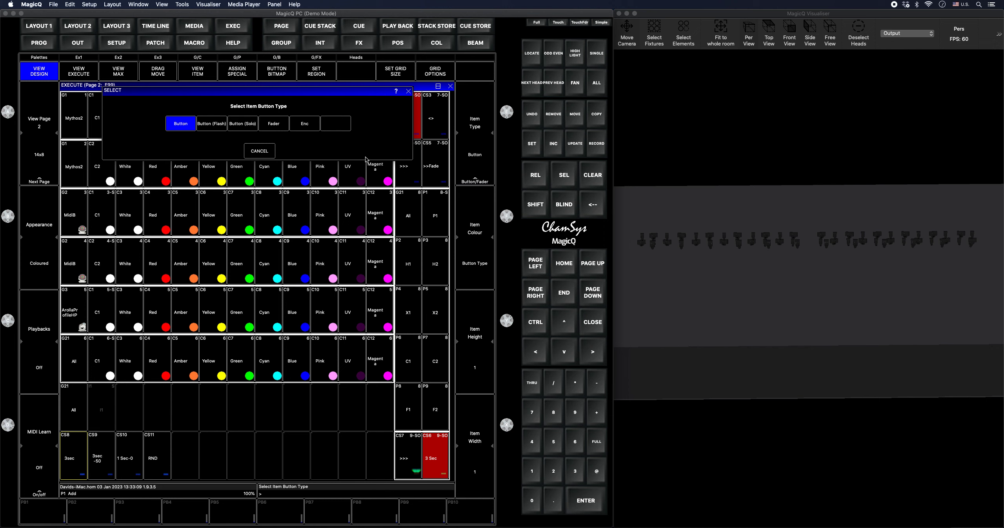
click(243, 125)
click(111, 436)
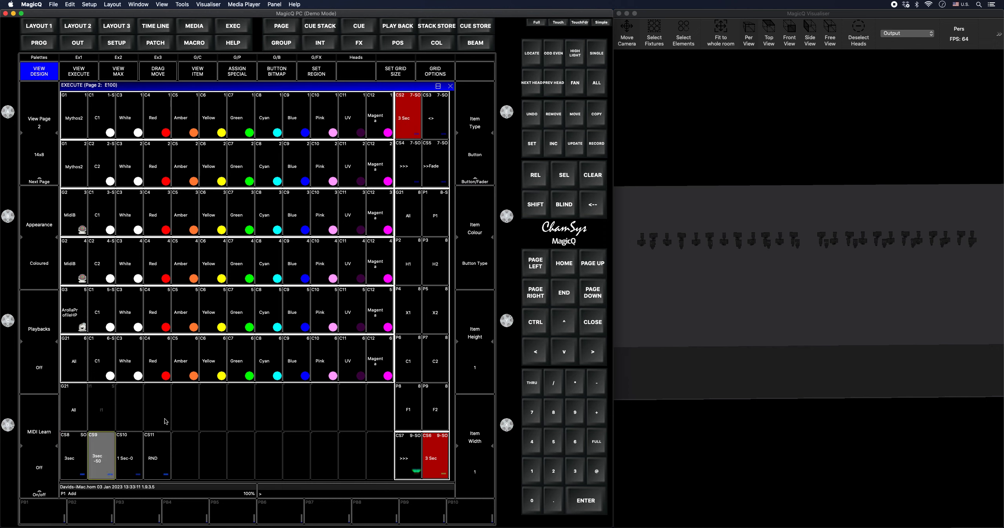
click(475, 155)
click(247, 125)
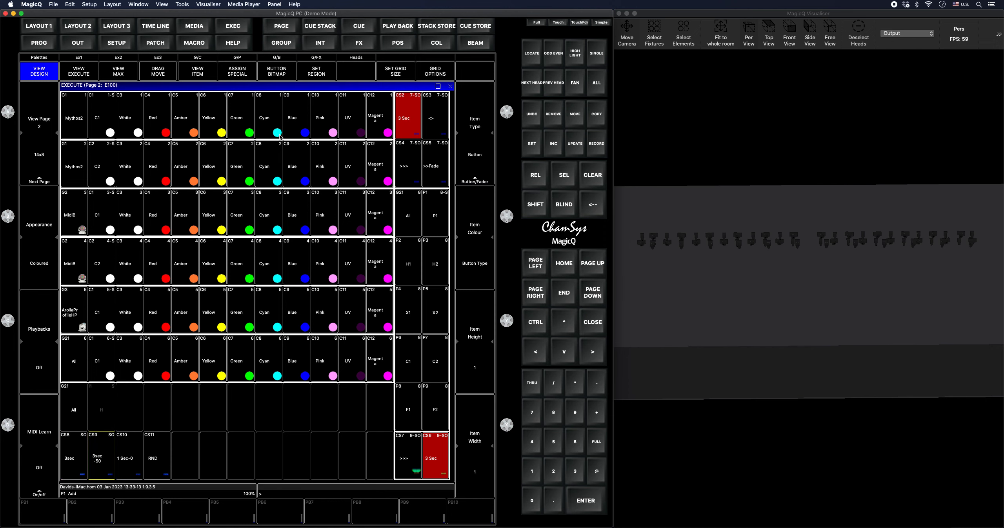
click(129, 457)
click(475, 155)
click(242, 124)
click(157, 457)
click(486, 157)
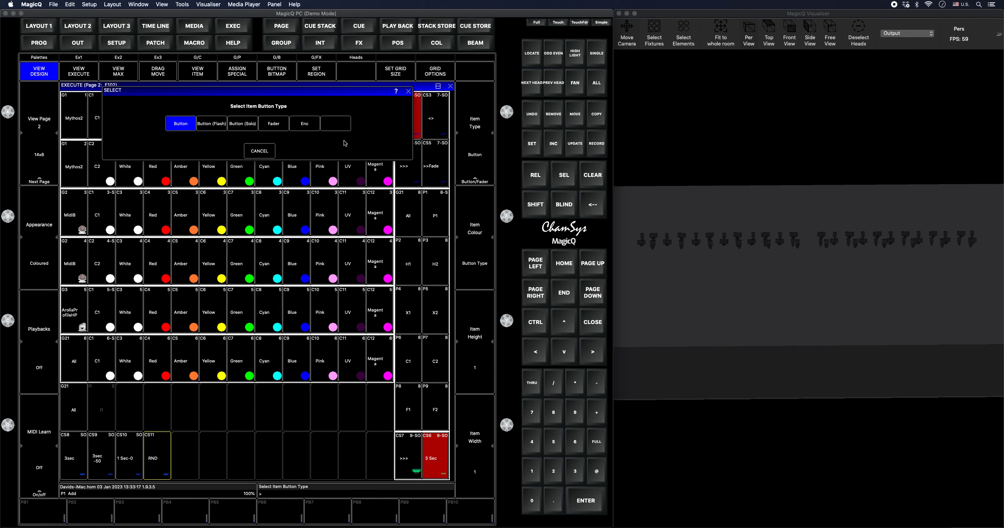
click(246, 125)
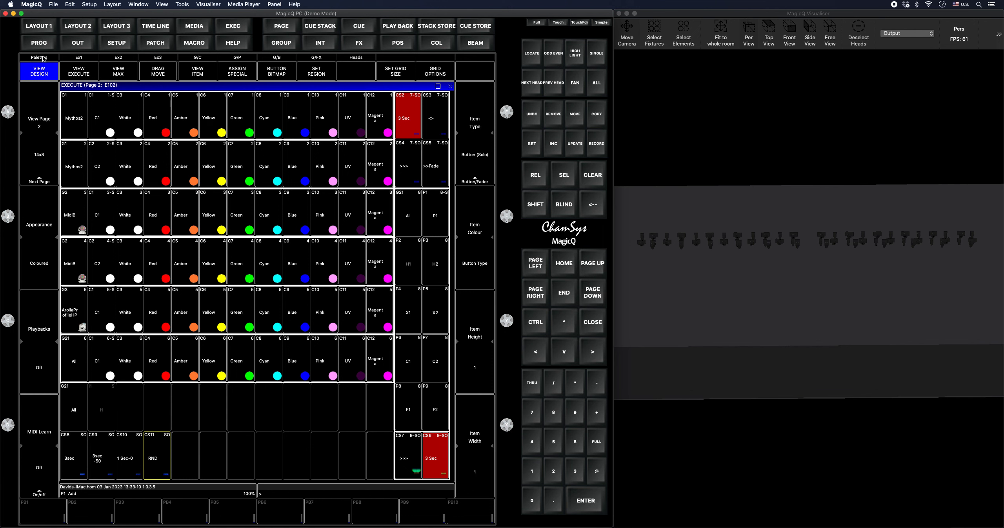
Step: Copy the intensity palettes 100, 75, 50, 25, 10 and 0 beside I1 on the Execute page and make the All-to-0 row a region
click(39, 26)
drag(322, 404, 321, 410)
click(596, 115)
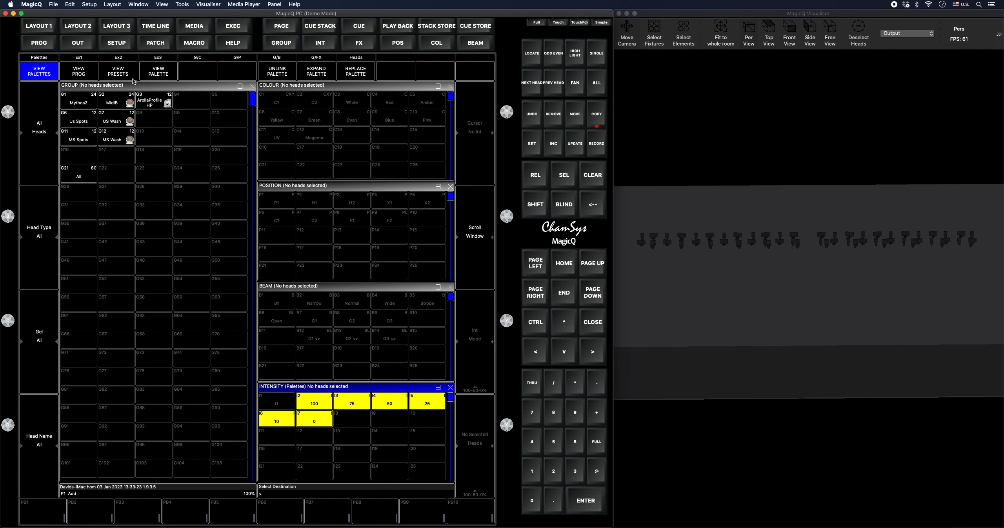
click(113, 56)
click(133, 406)
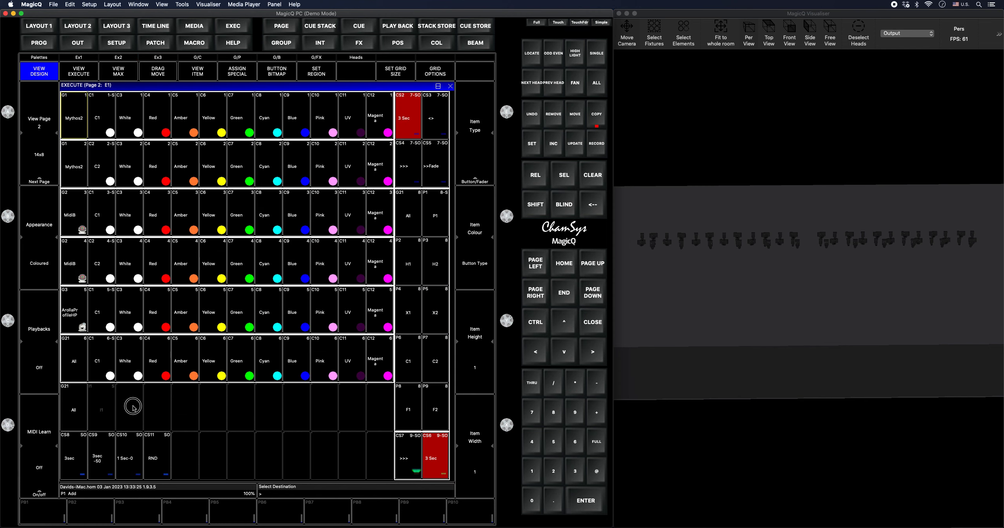
drag(74, 416, 266, 409)
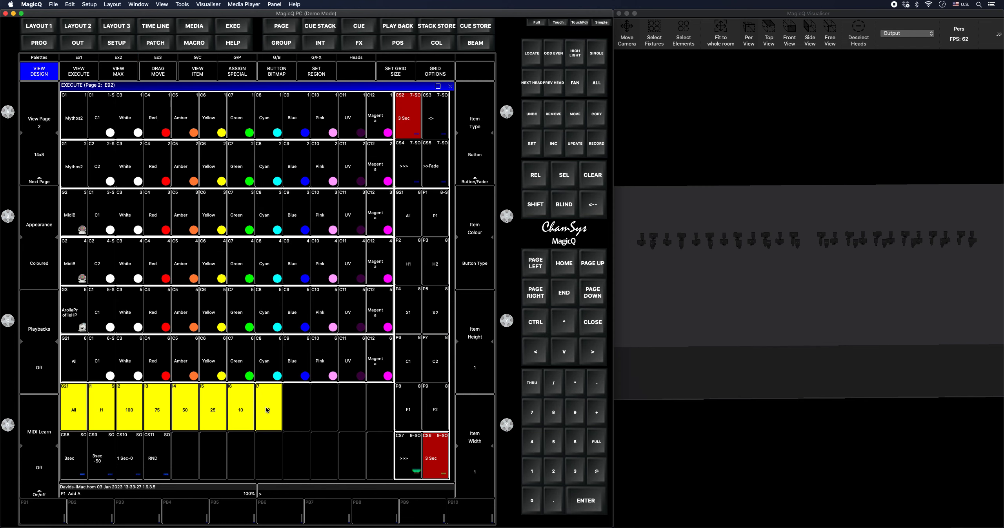
click(316, 71)
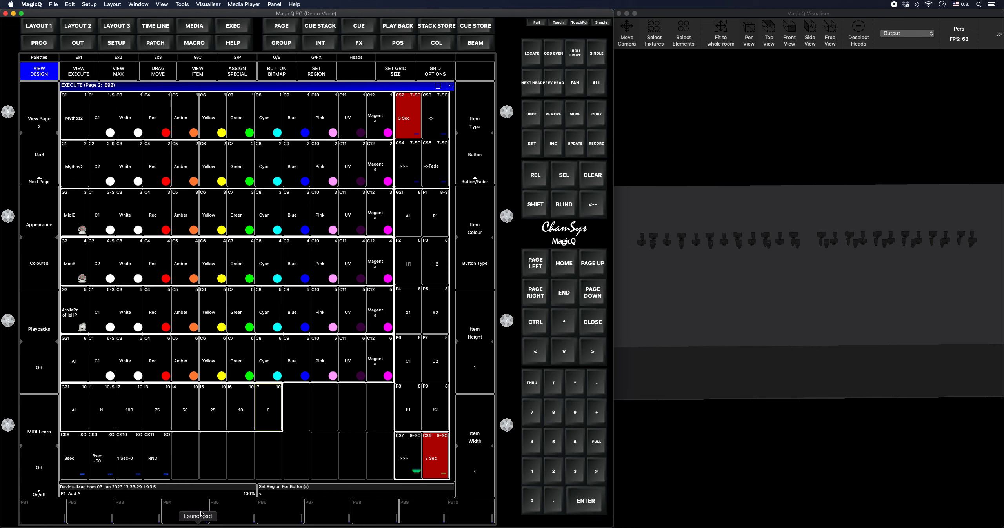
Step: Test the RND cue stack together with the 100 and 0 intensity buttons
click(162, 456)
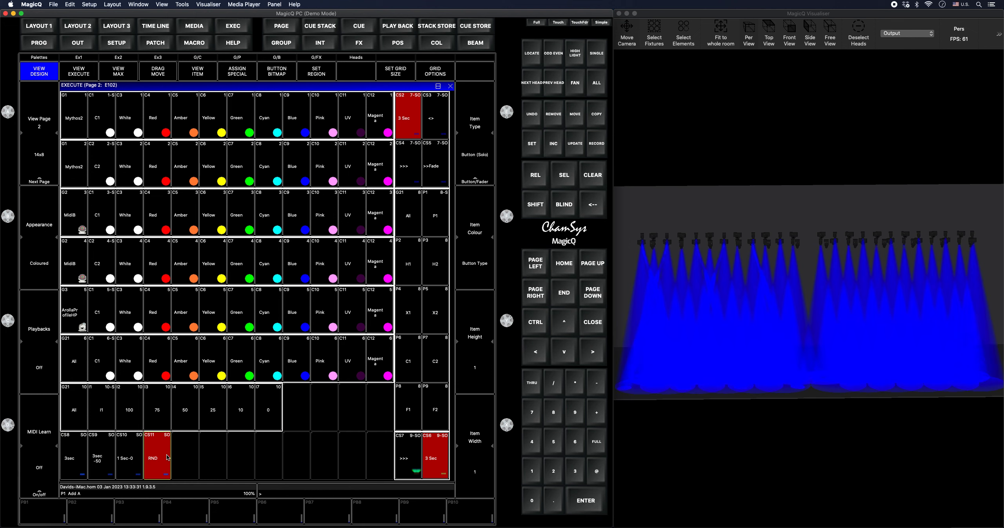
click(133, 410)
click(274, 415)
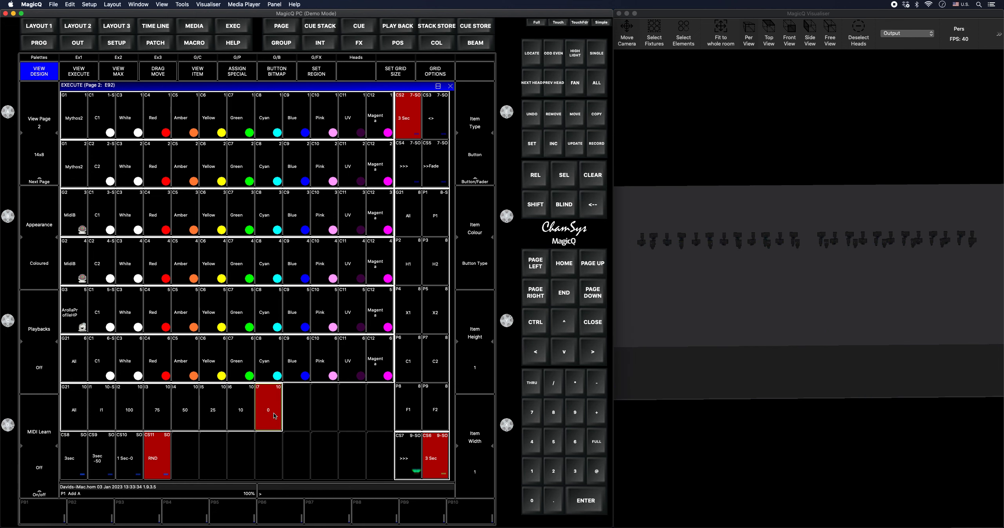
click(136, 423)
click(160, 461)
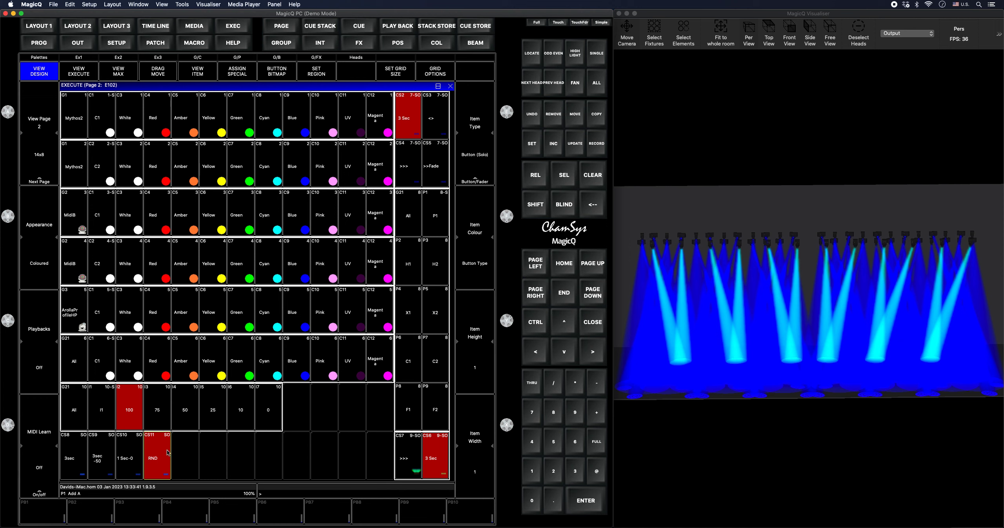
drag(189, 456, 377, 459)
drag(302, 424, 381, 415)
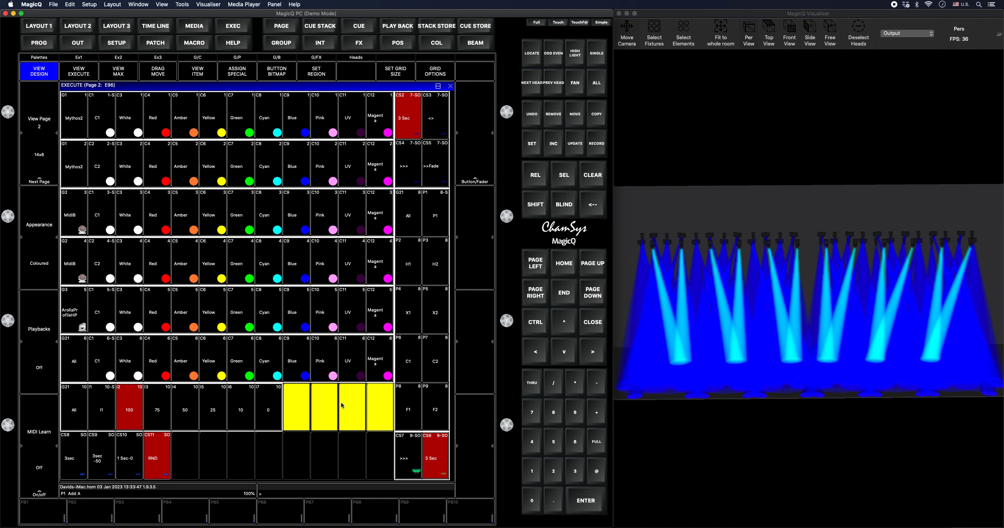
click(318, 444)
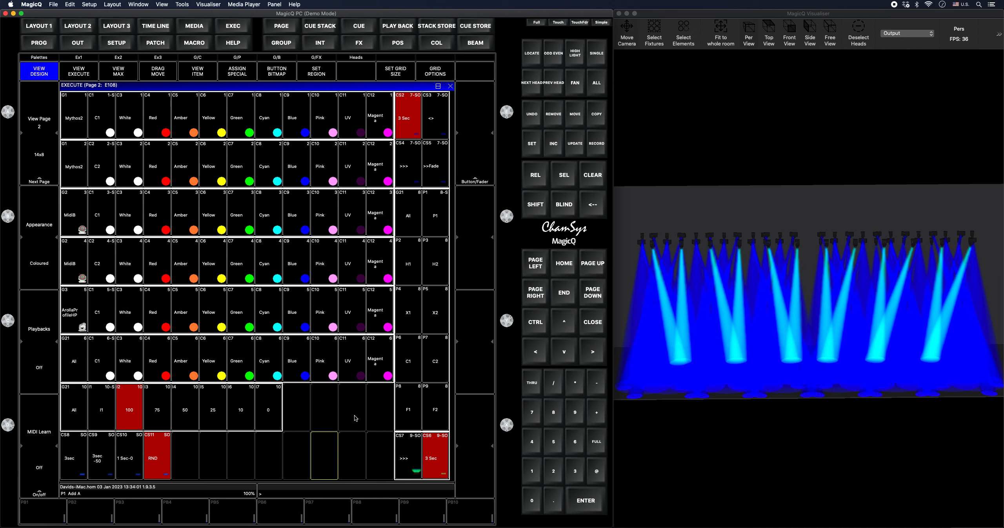
Step: Test the 1 Sec-0 and RND cue stacks and try the 50, 25 and 75 intensity buttons against the RND state
click(159, 465)
click(129, 471)
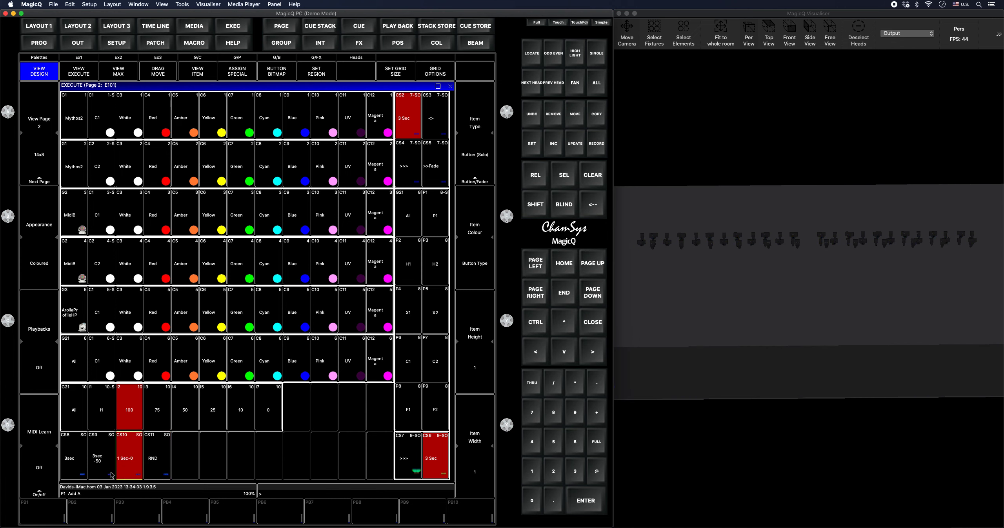
click(145, 418)
click(165, 459)
click(192, 405)
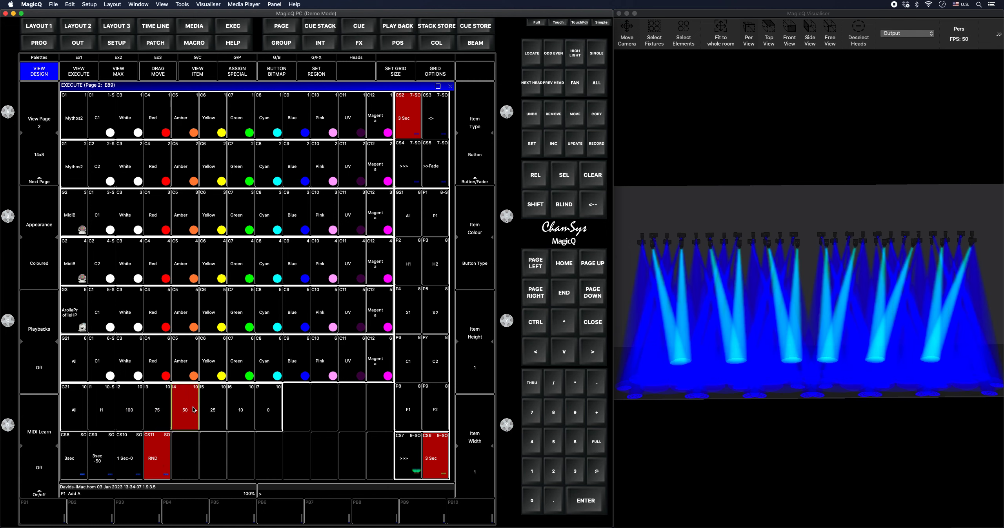
click(222, 410)
click(260, 410)
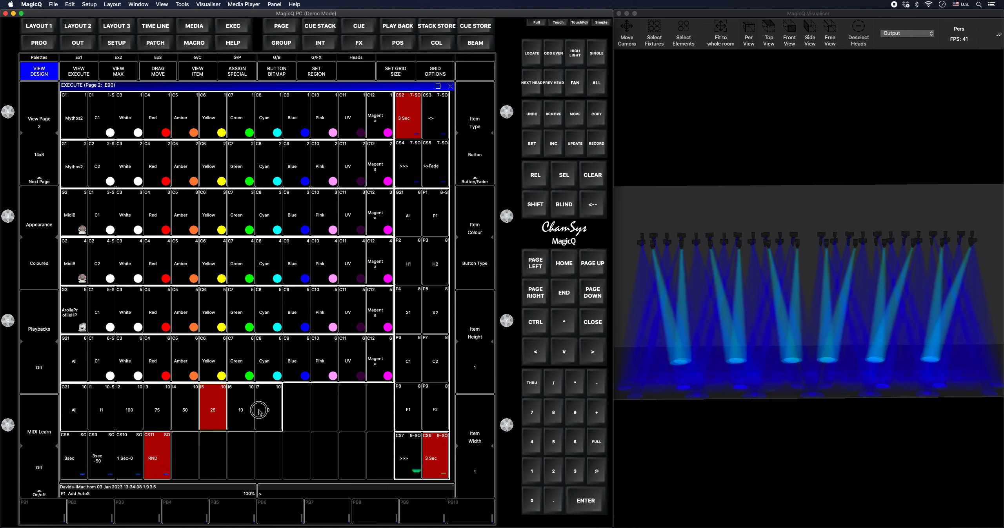
click(165, 420)
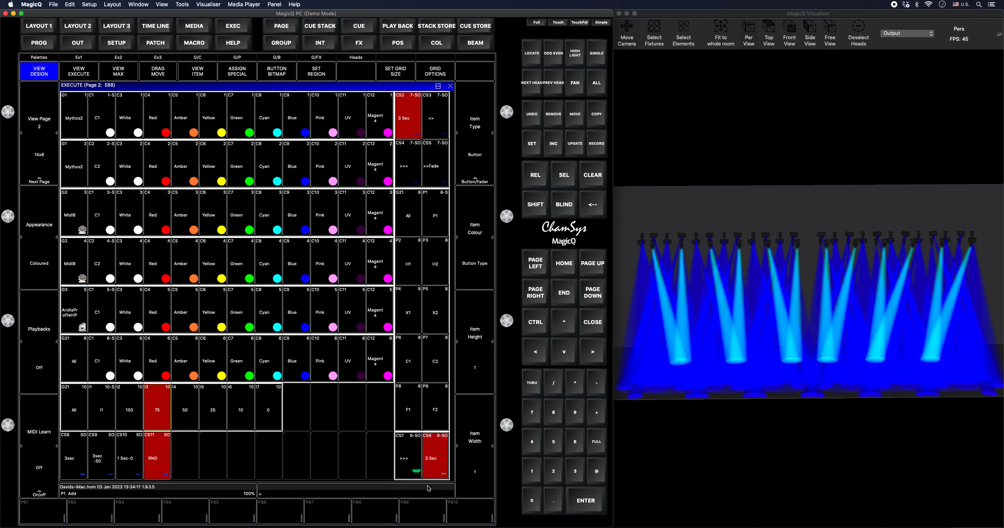
Step: Try the H1, H2 and X1 positions, Green on the first Mythos2 row and Cyan on the All row, checking the visualiser
click(419, 266)
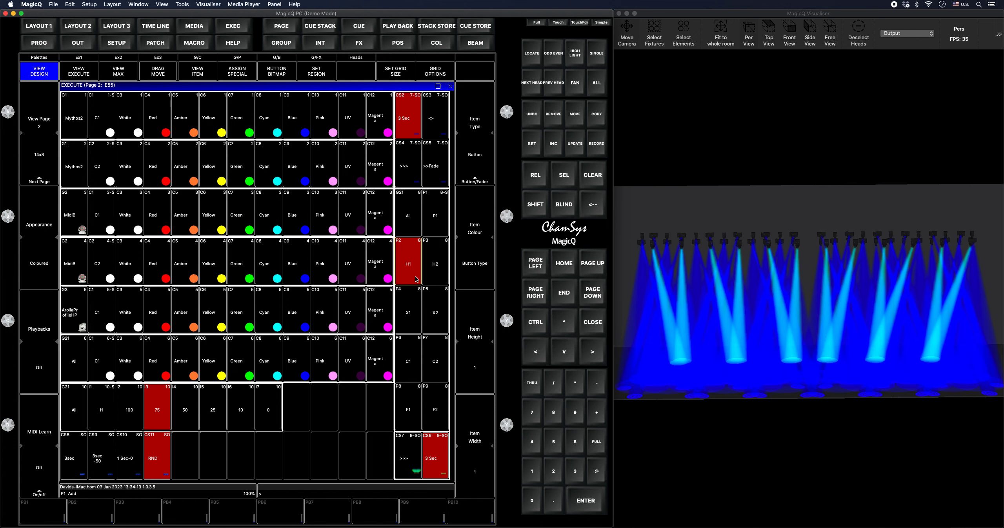
click(436, 272)
click(406, 323)
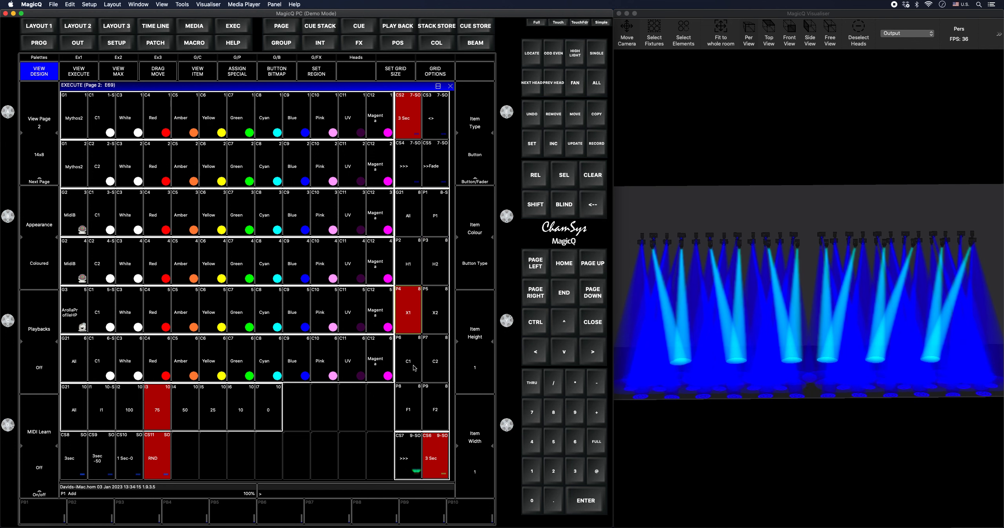
click(243, 118)
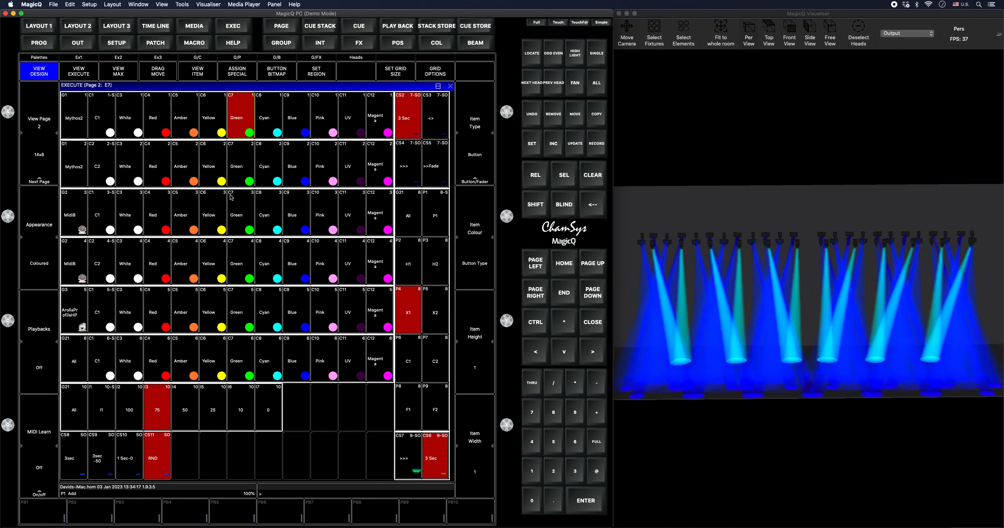
drag(897, 316, 888, 297)
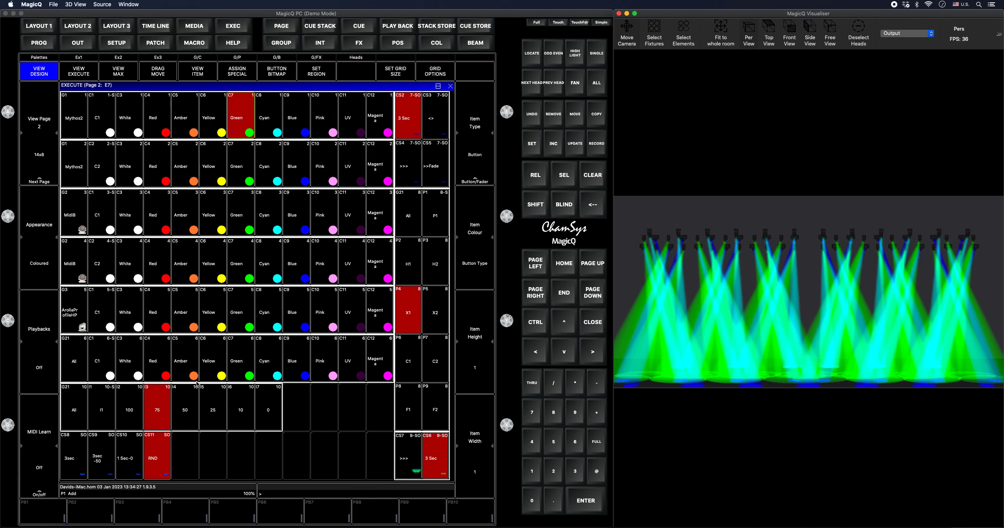
click(268, 369)
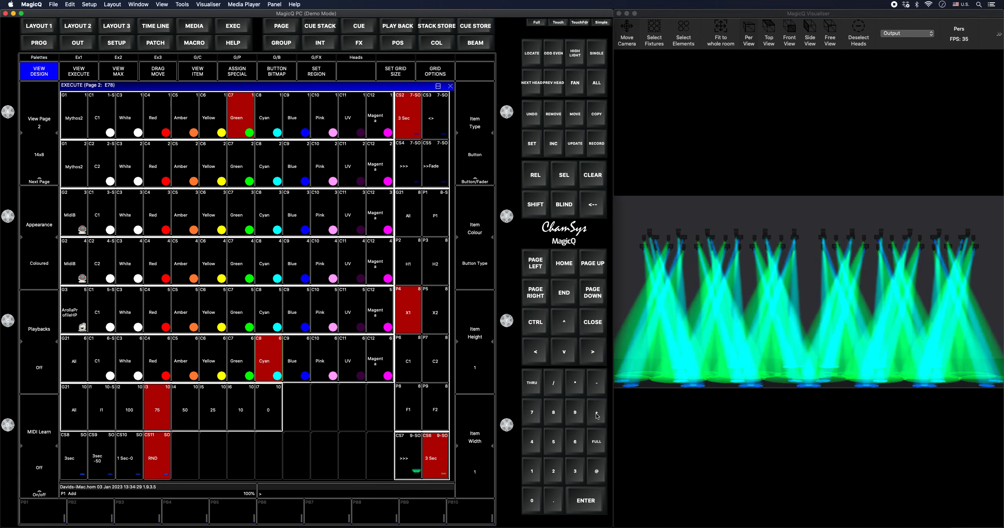
click(750, 376)
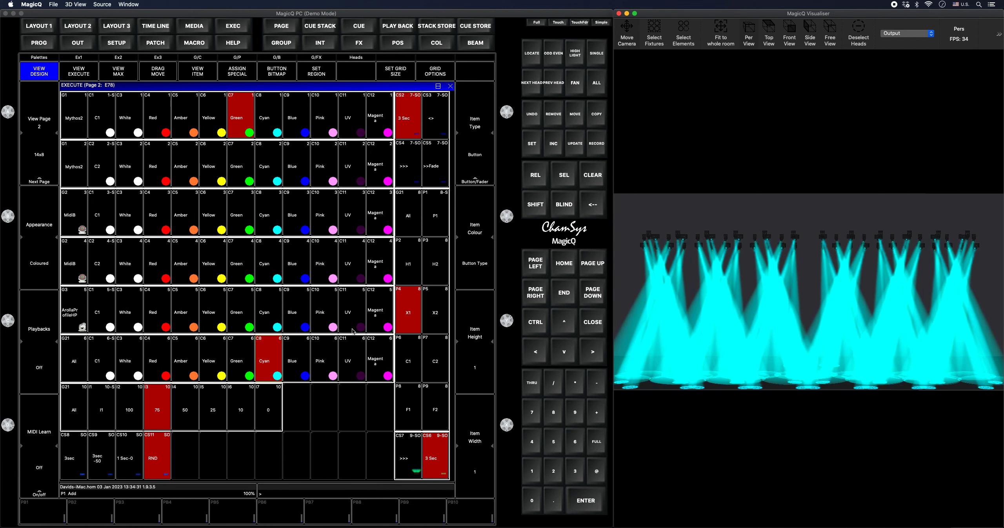